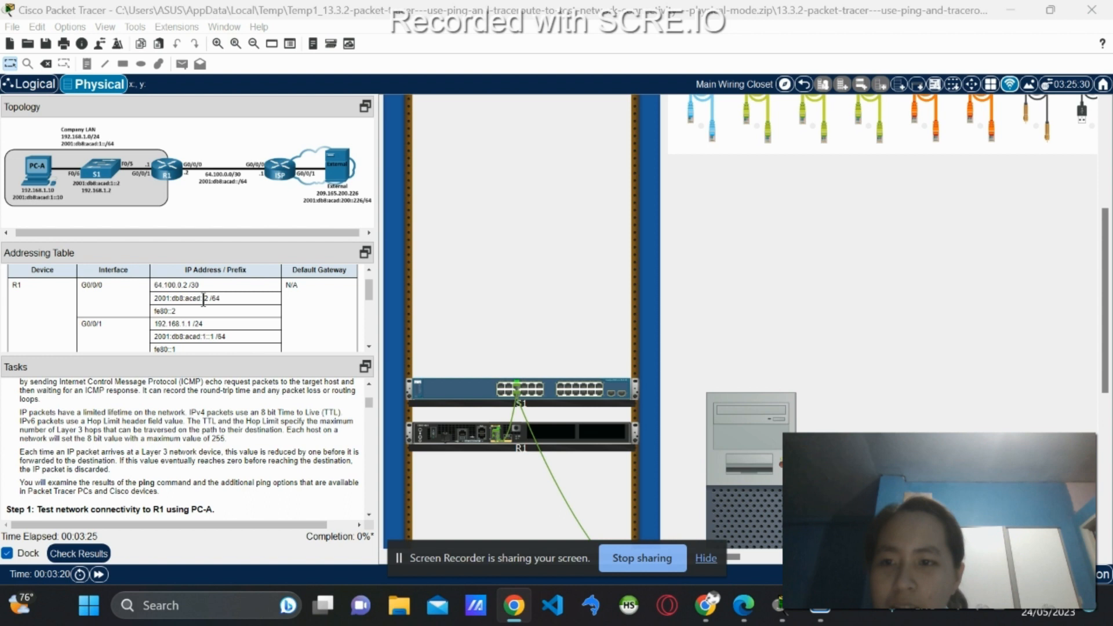
# Open PC-A's Desktop Command Prompt and move its window to the right of the instructions.
pyautogui.scroll(1, 203, 299)
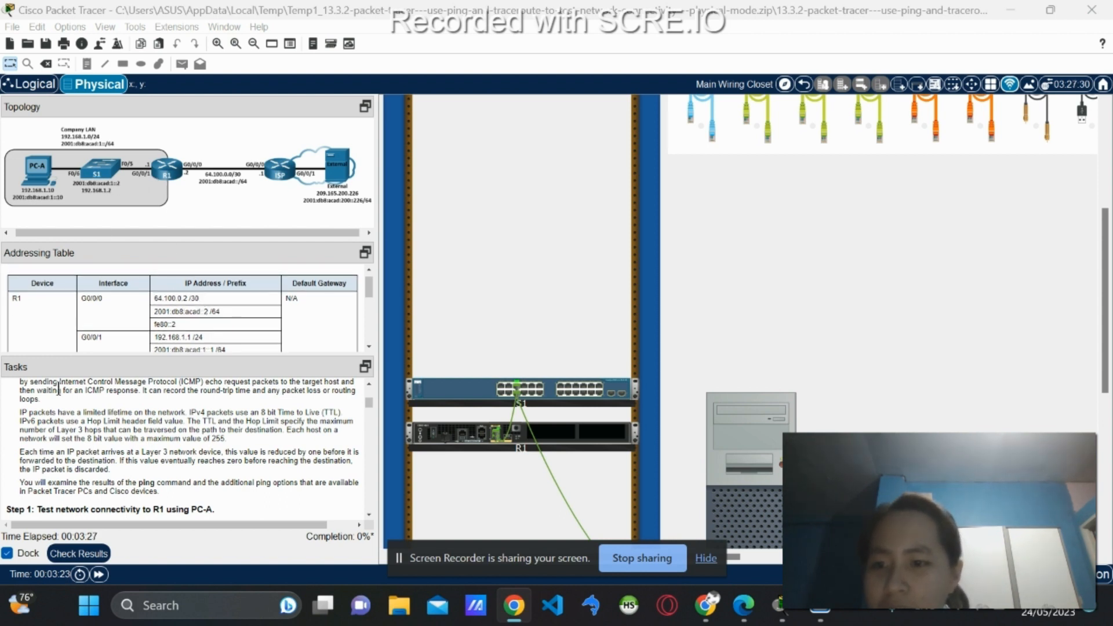
pyautogui.scroll(5, 85, 419)
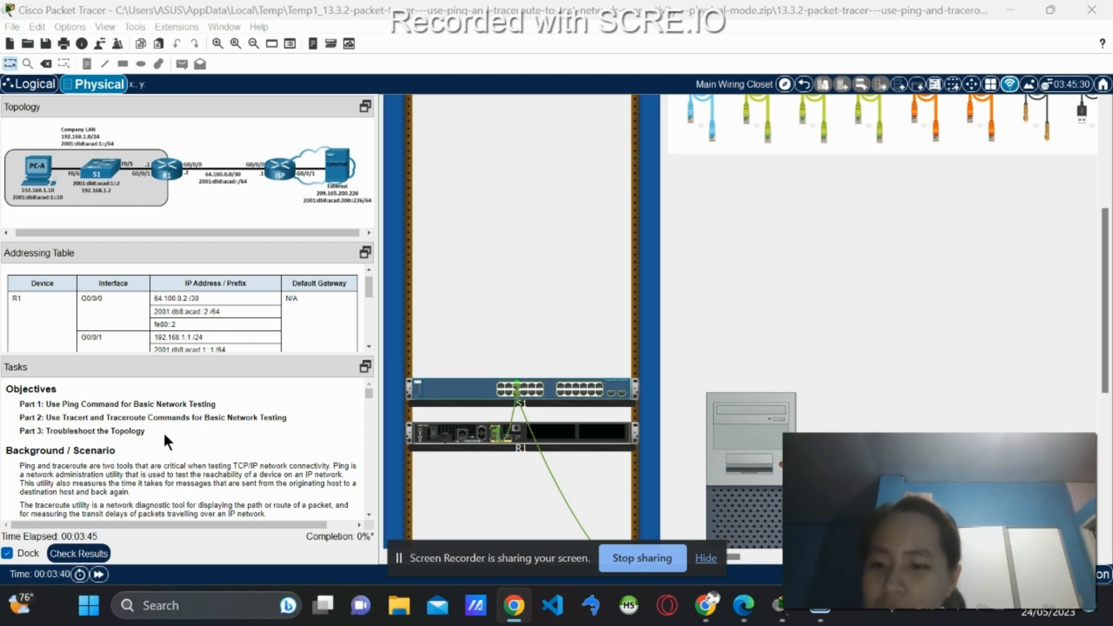
pyautogui.scroll(-3, 162, 430)
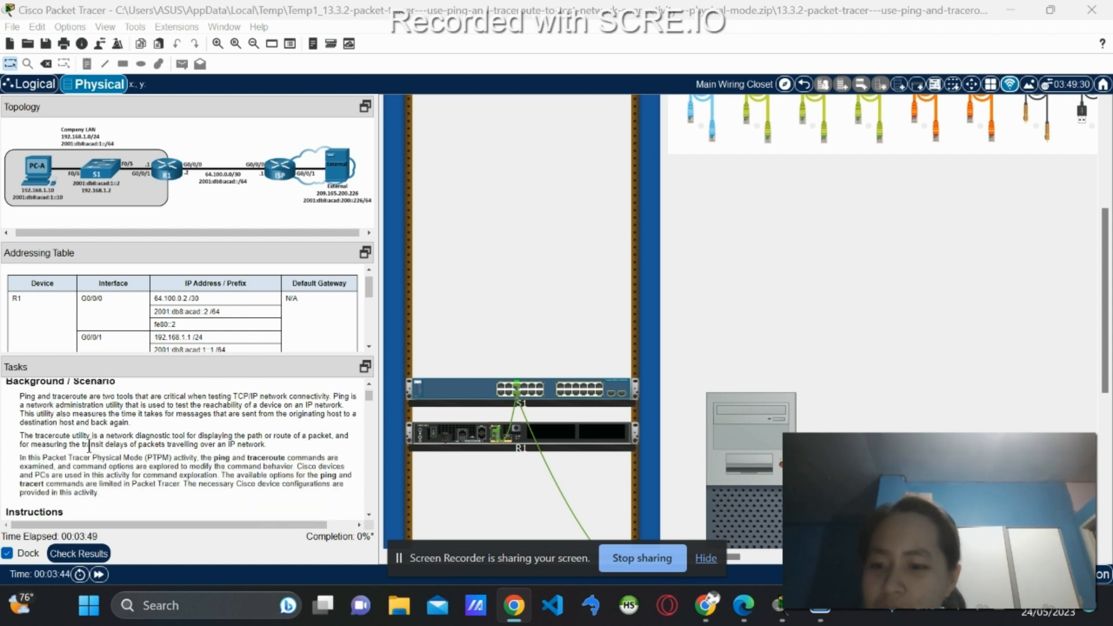
pyautogui.scroll(-1, 84, 452)
pyautogui.scroll(-2, 82, 447)
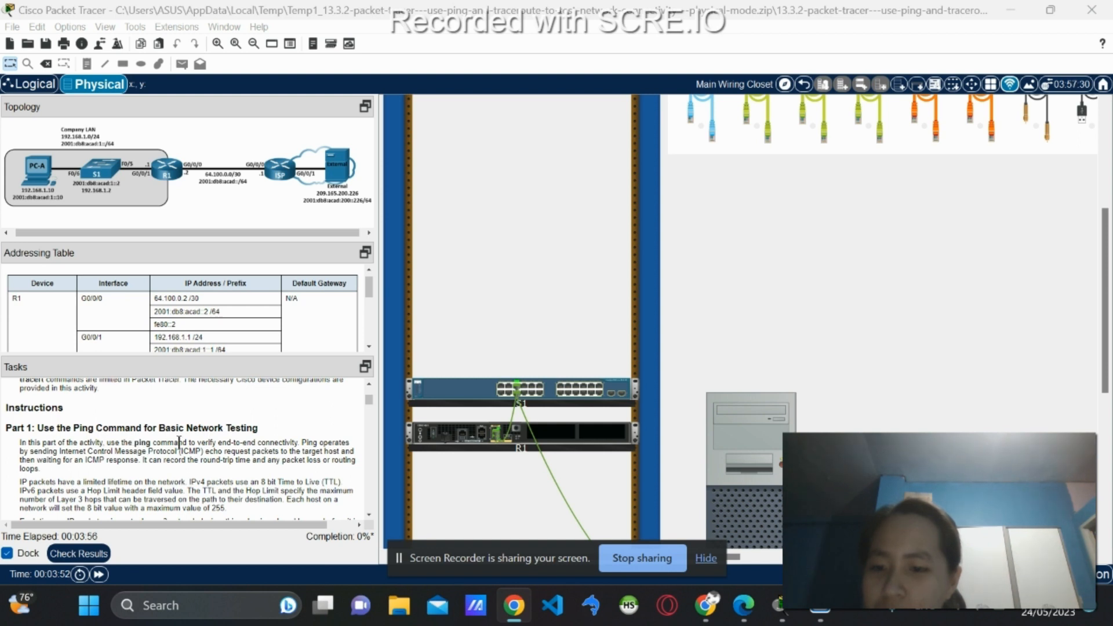
pyautogui.scroll(-1, 226, 439)
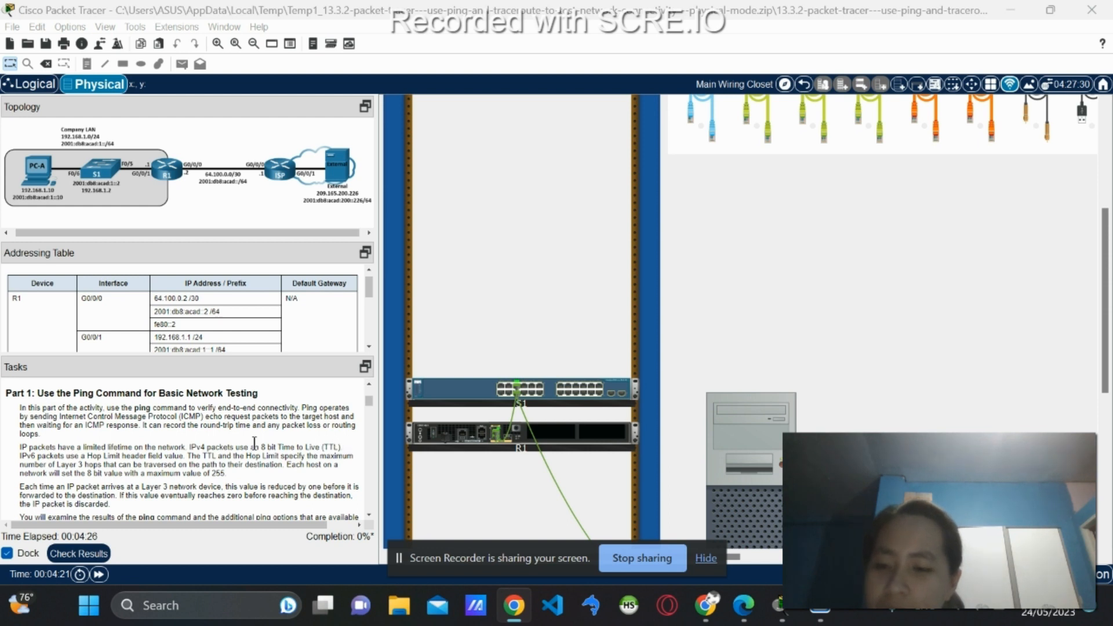
pyautogui.scroll(-1, 78, 465)
pyautogui.scroll(-1, 79, 465)
pyautogui.scroll(1, 78, 466)
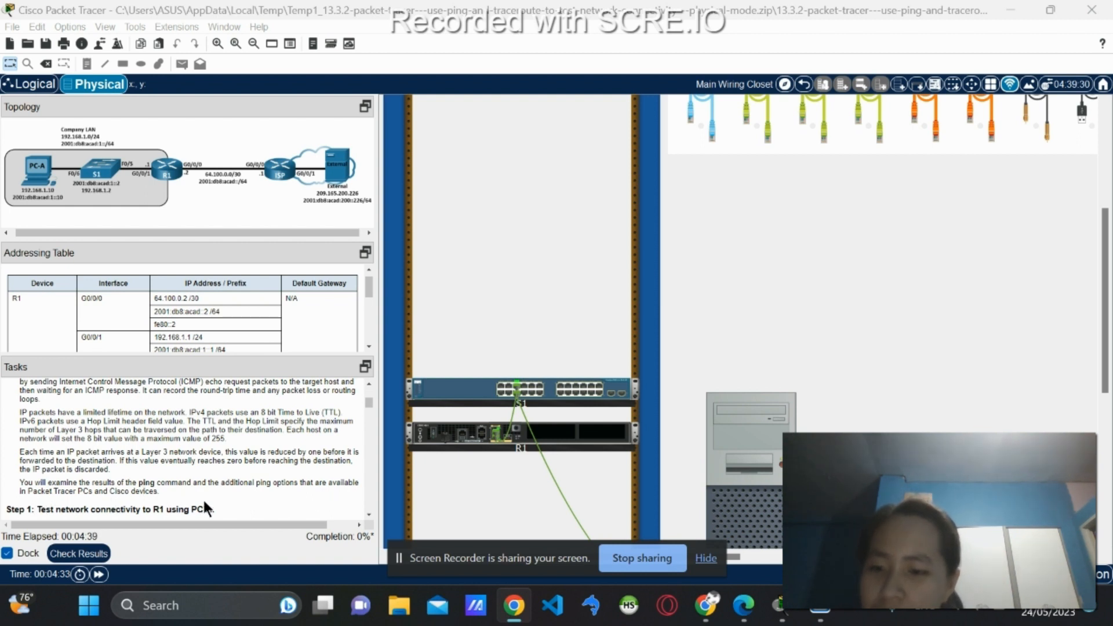
pyautogui.scroll(-3, 236, 487)
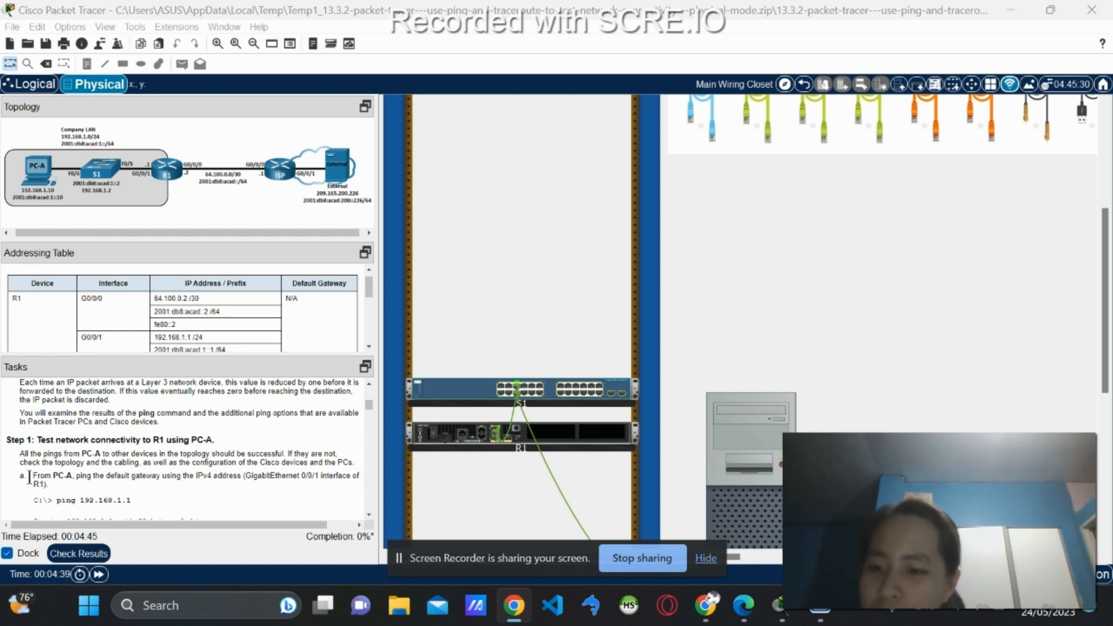
pyautogui.scroll(-1, 26, 444)
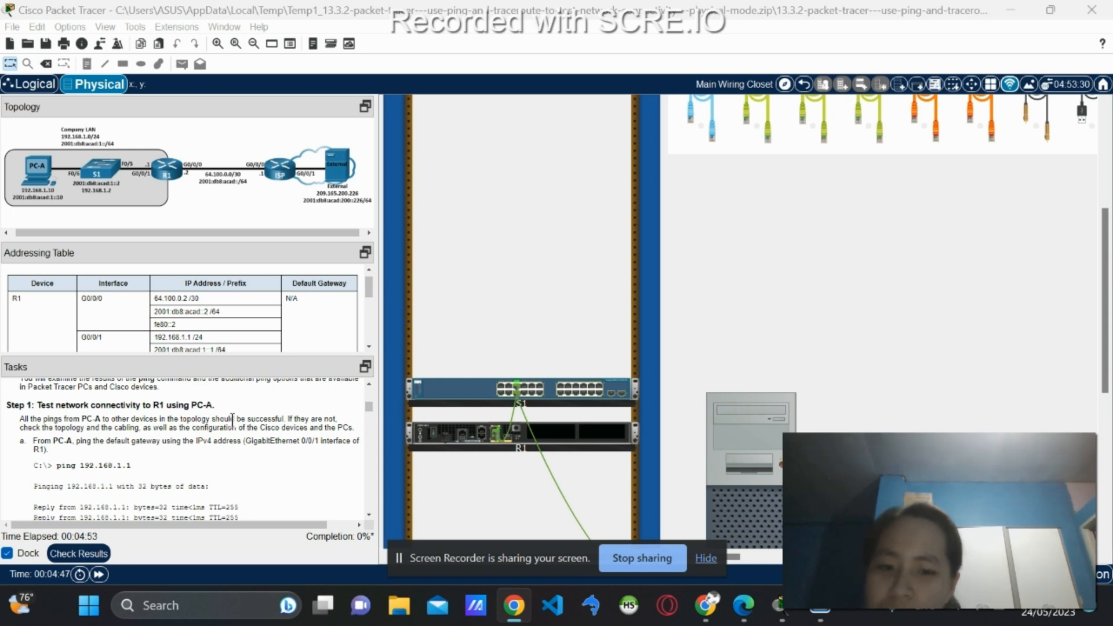
pyautogui.scroll(-2, 429, 360)
pyautogui.scroll(-2, 476, 377)
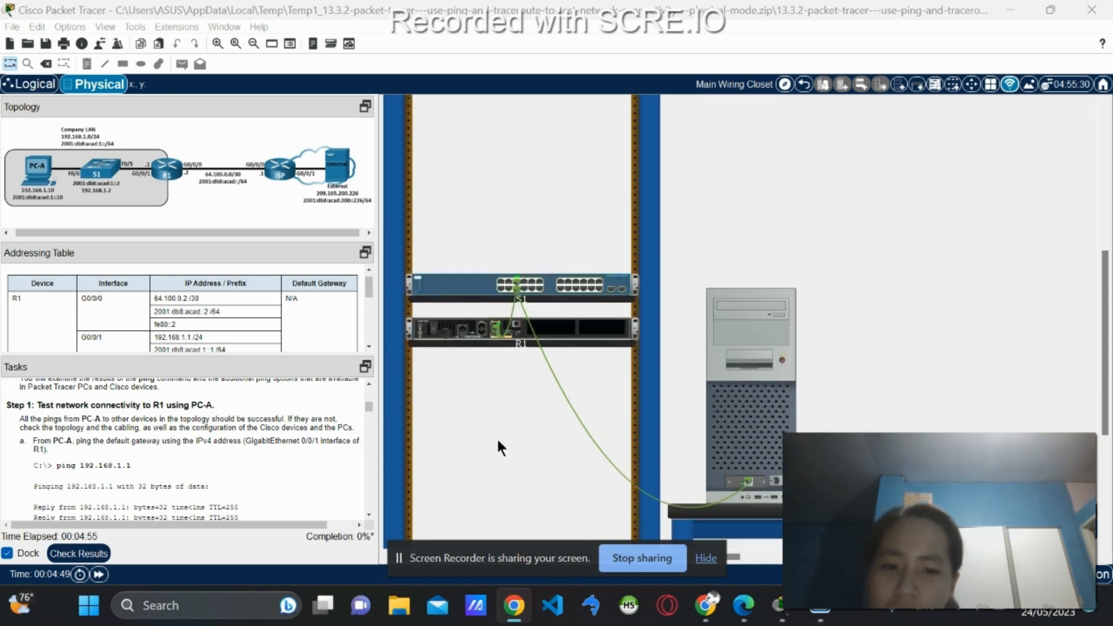
pyautogui.moveTo(527, 560); pyautogui.dragTo(519, 608)
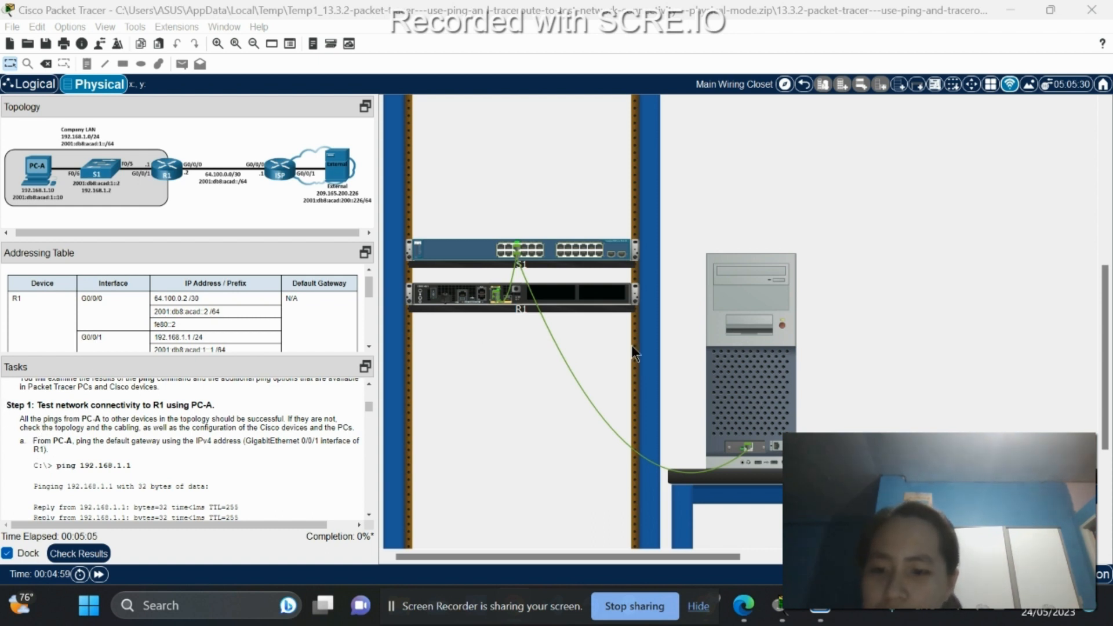
pyautogui.click(729, 384)
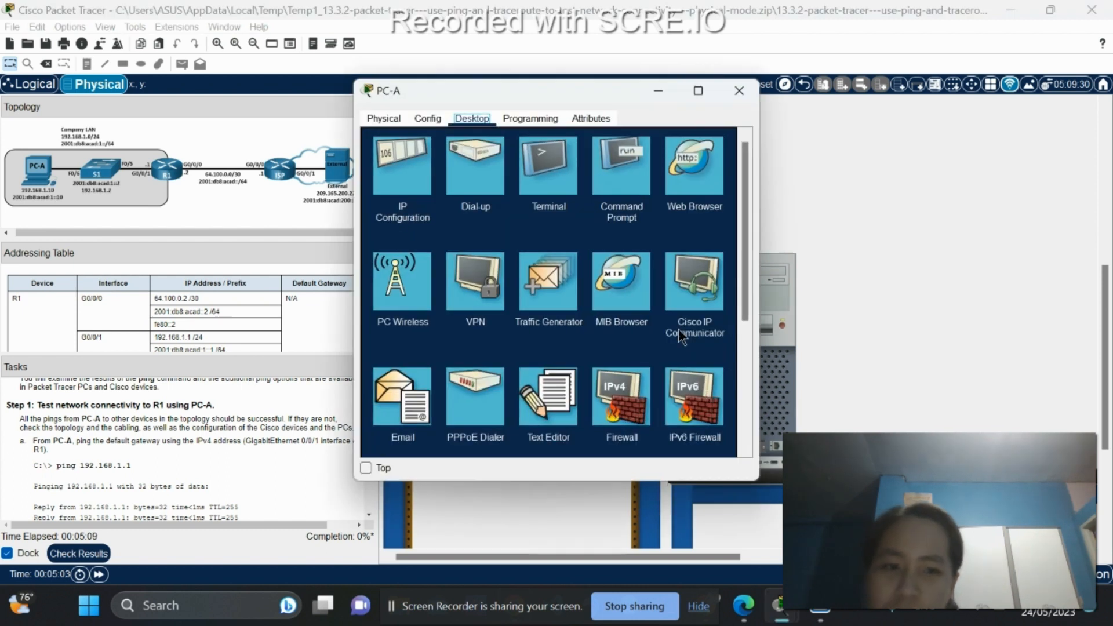
pyautogui.click(621, 169)
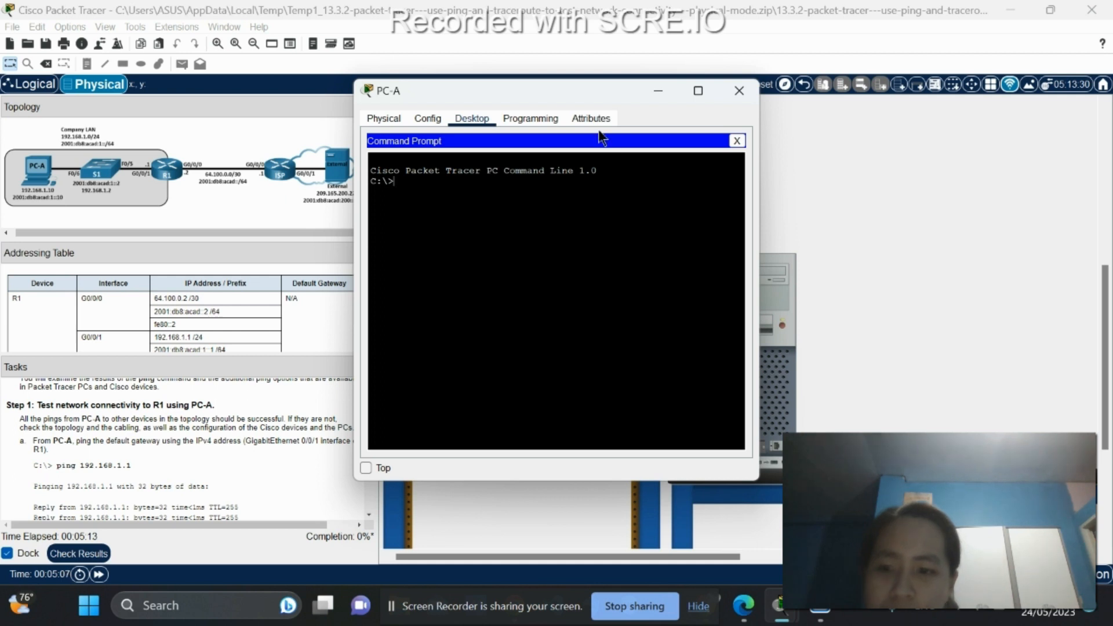
pyautogui.moveTo(572, 96); pyautogui.dragTo(642, 124)
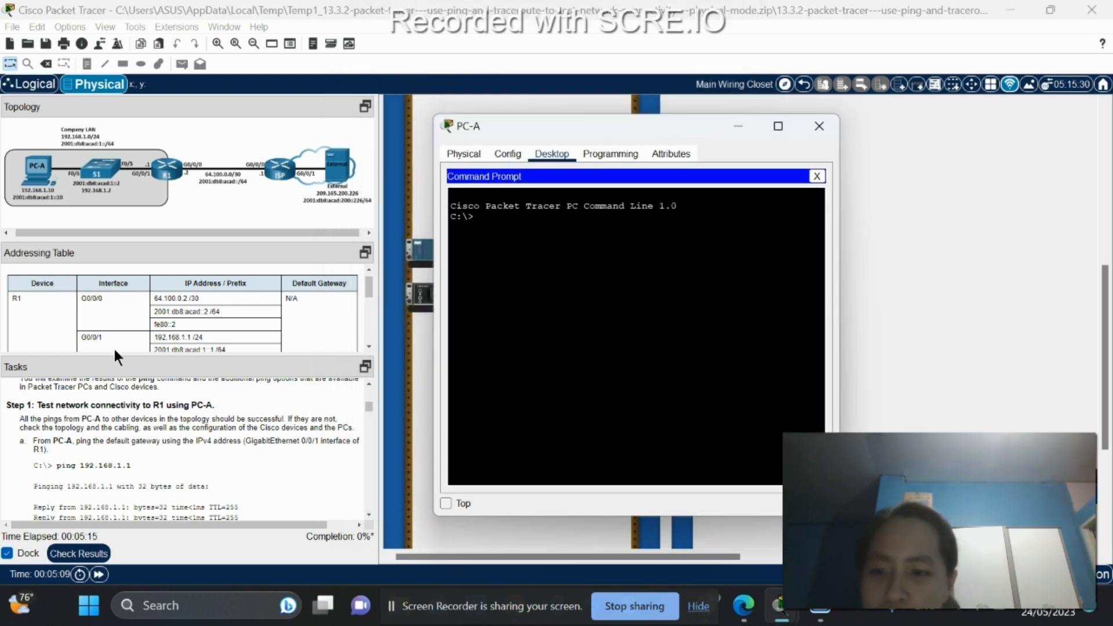
pyautogui.scroll(-1, 159, 445)
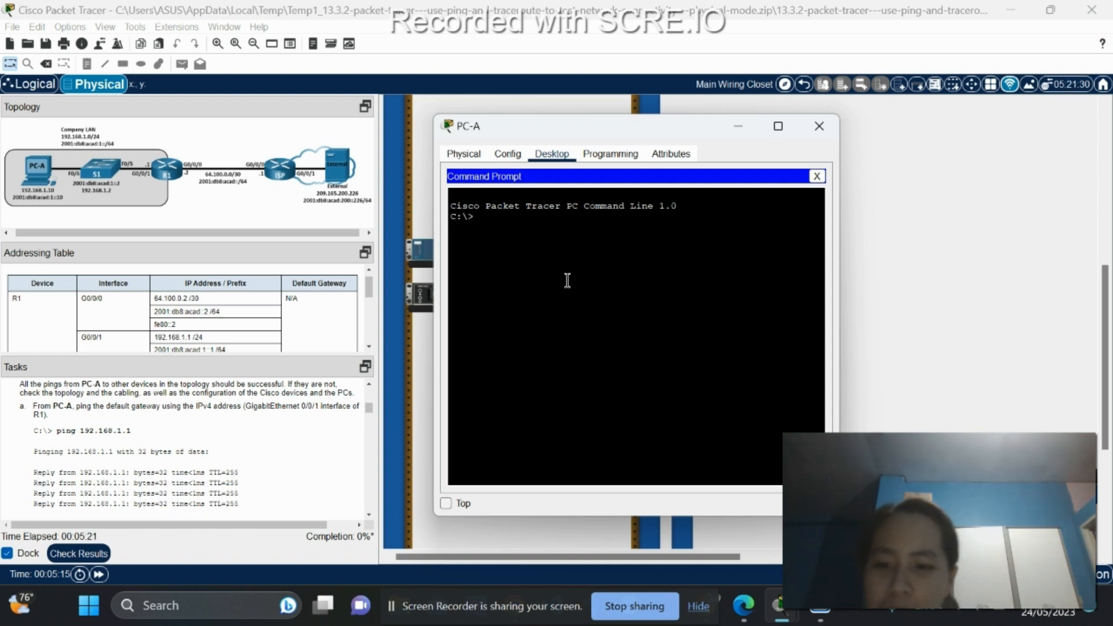
# Check R1's G0/0/1 address in the table, then ping 192.168.1.1 from PC-A.
pyautogui.write('ping')
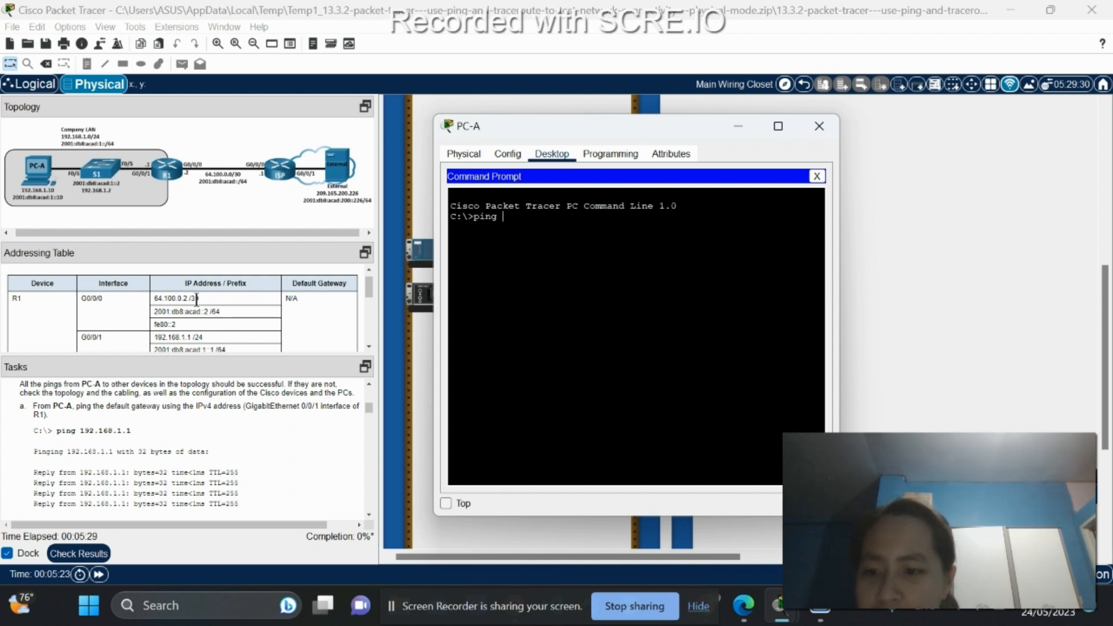
pyautogui.scroll(-1, 173, 288)
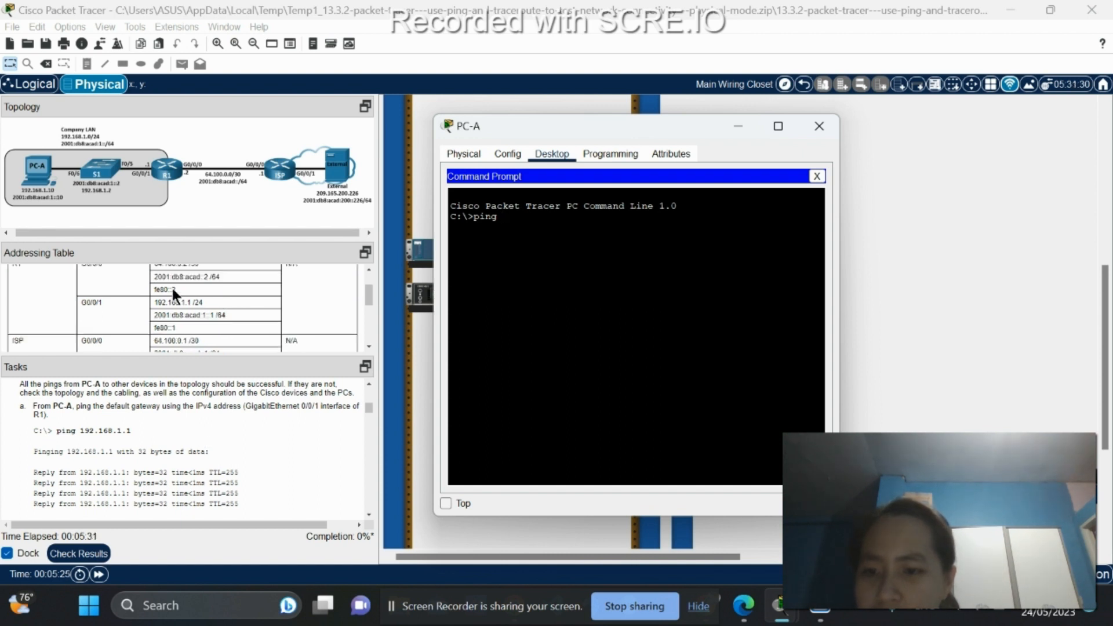
pyautogui.scroll(1, 203, 412)
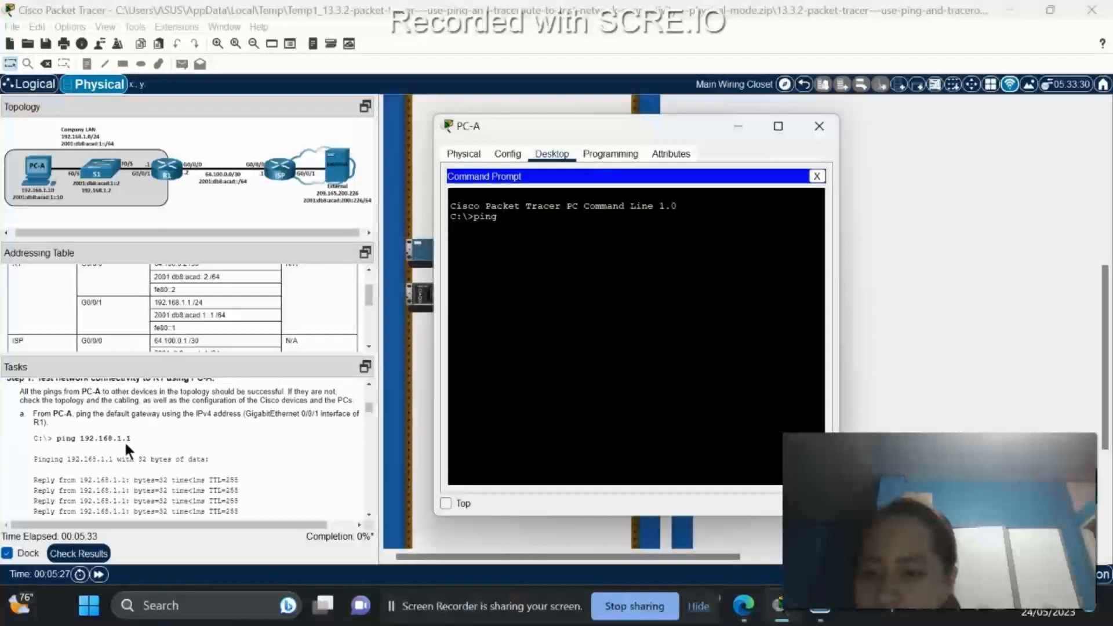
pyautogui.scroll(1, 210, 306)
pyautogui.scroll(-1, 211, 312)
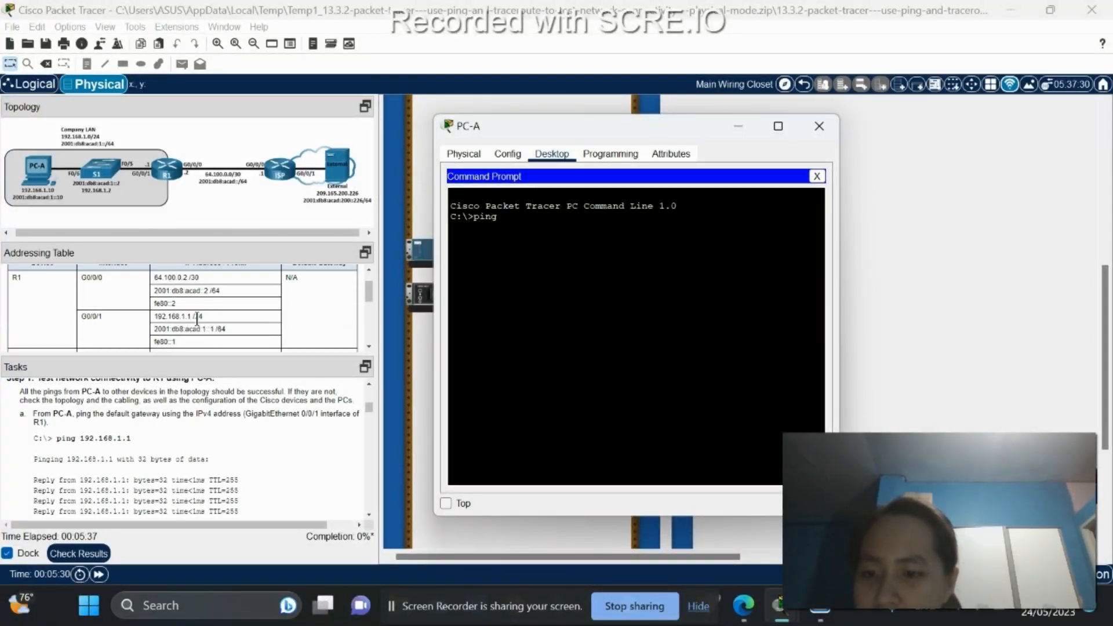
pyautogui.doubleClick(90, 316)
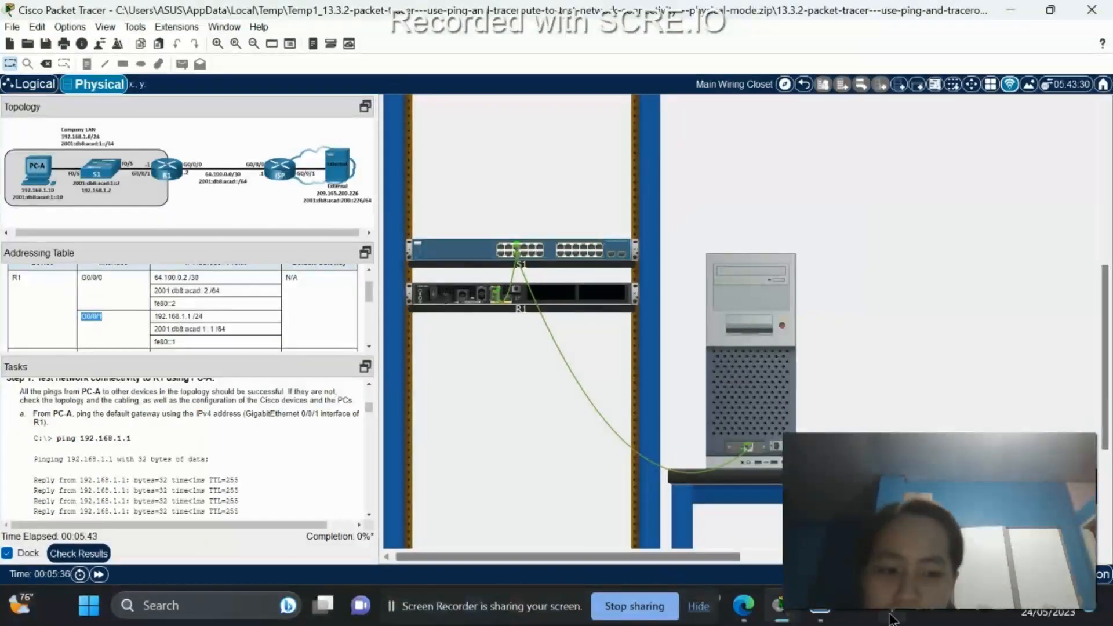
pyautogui.click(785, 608)
pyautogui.click(857, 522)
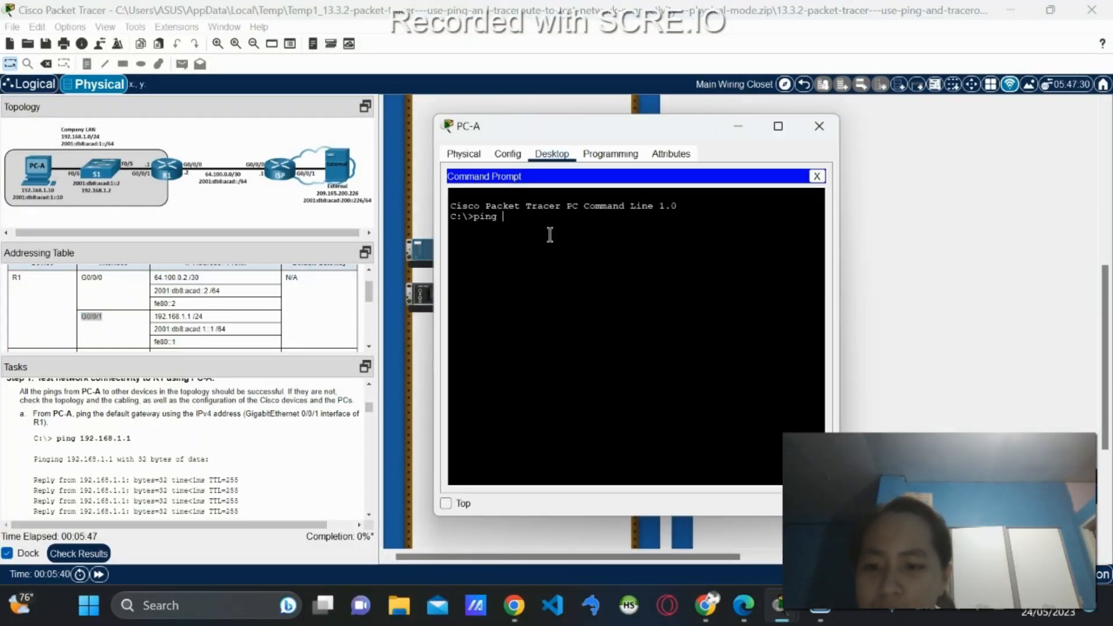
pyautogui.write('192.')
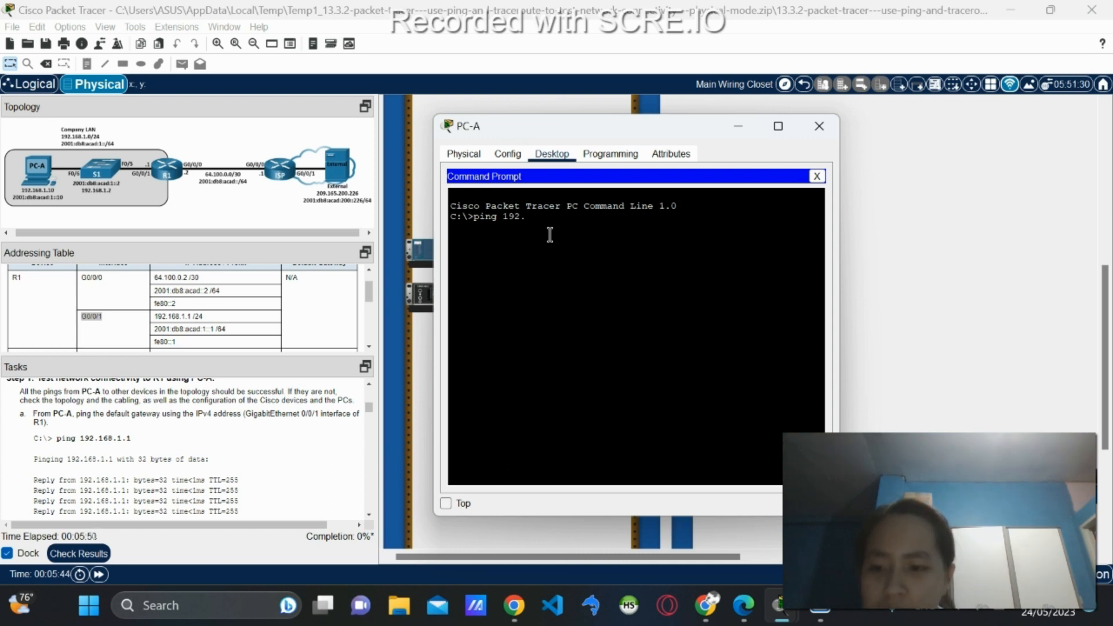
pyautogui.write('168.')
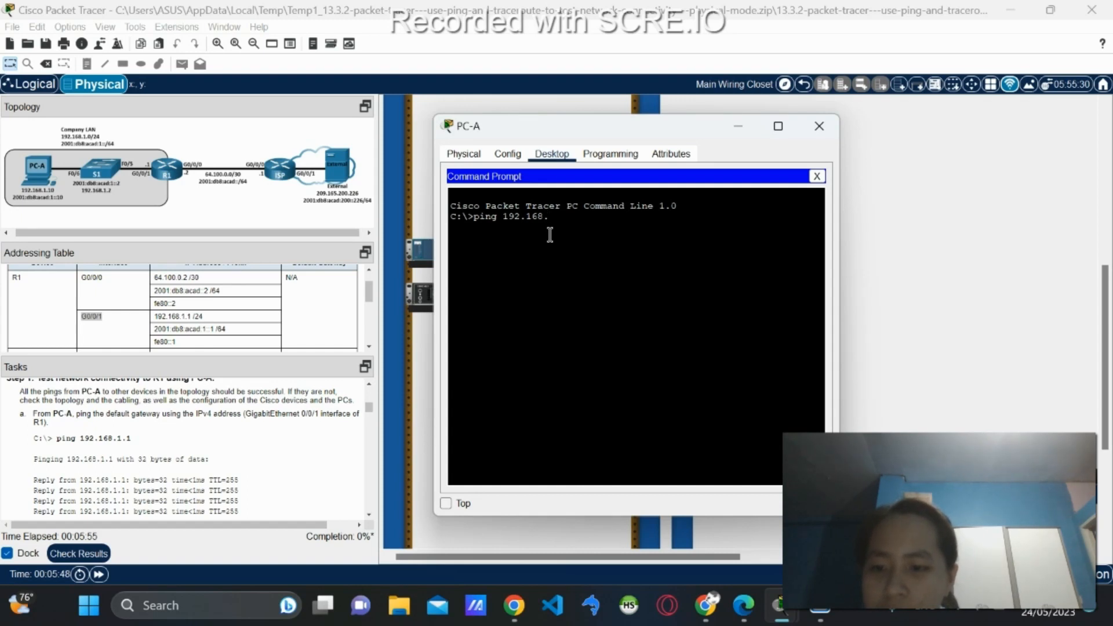
pyautogui.write('1.1')
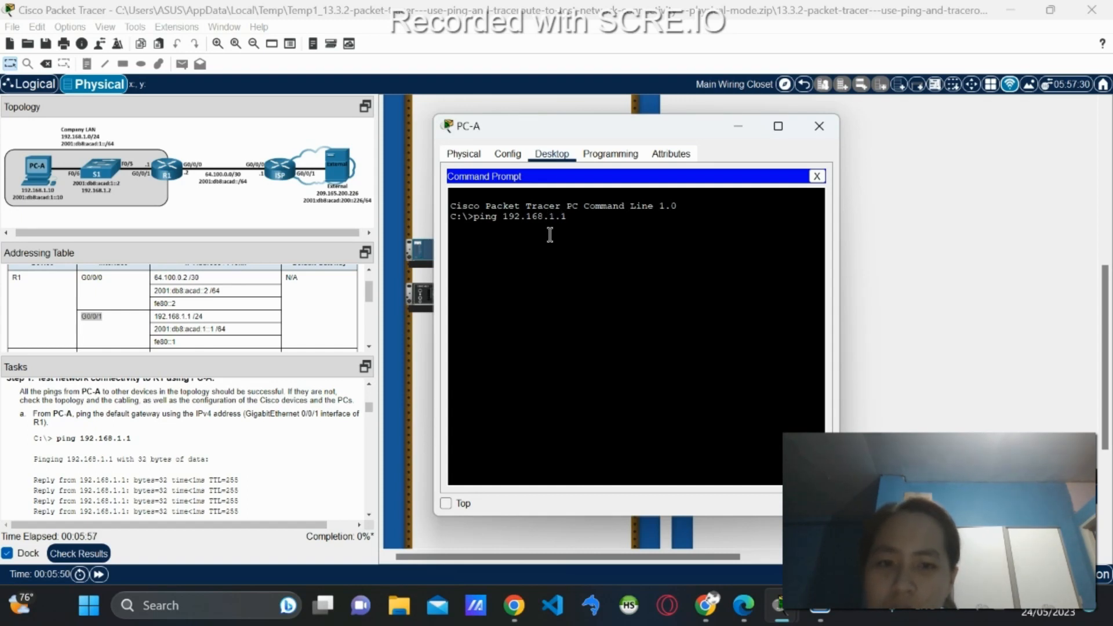
pyautogui.press('Return')
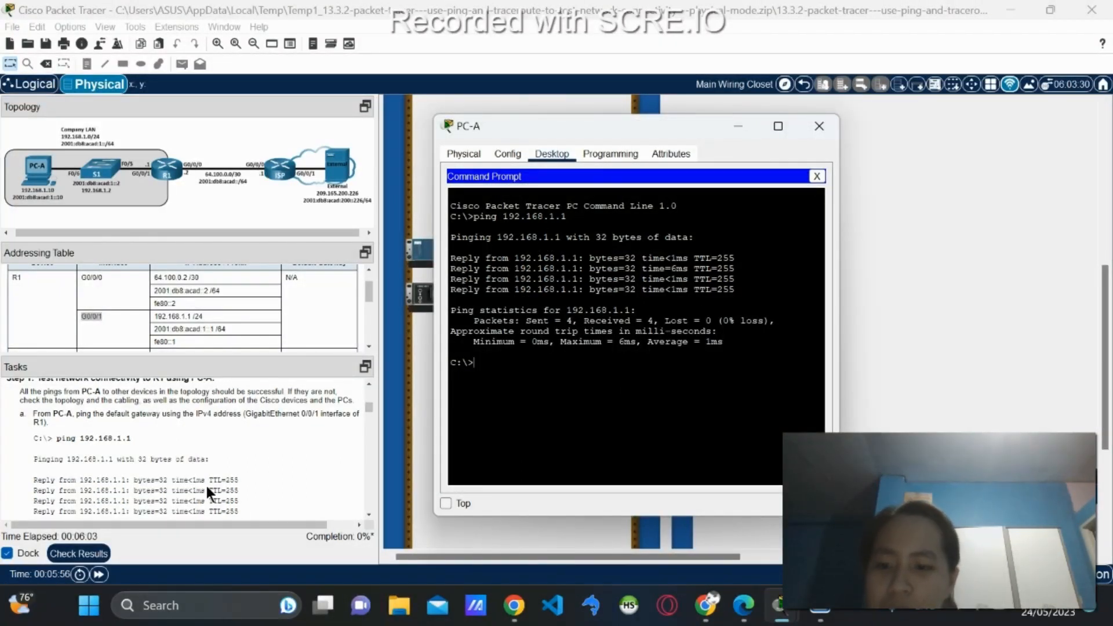
pyautogui.scroll(-2, 174, 454)
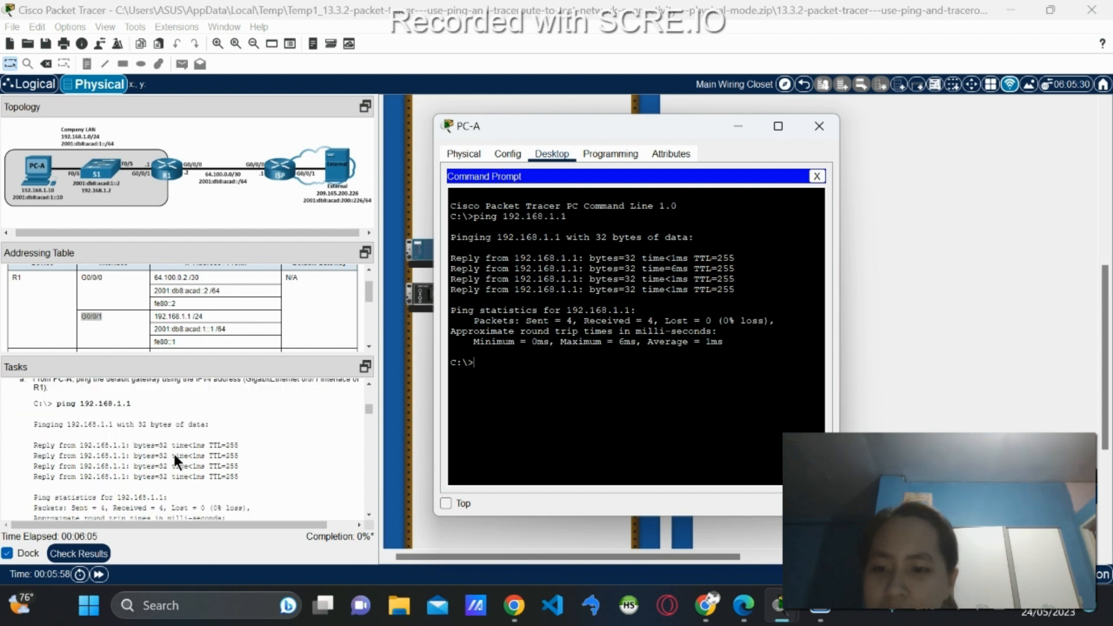
pyautogui.scroll(-2, 174, 454)
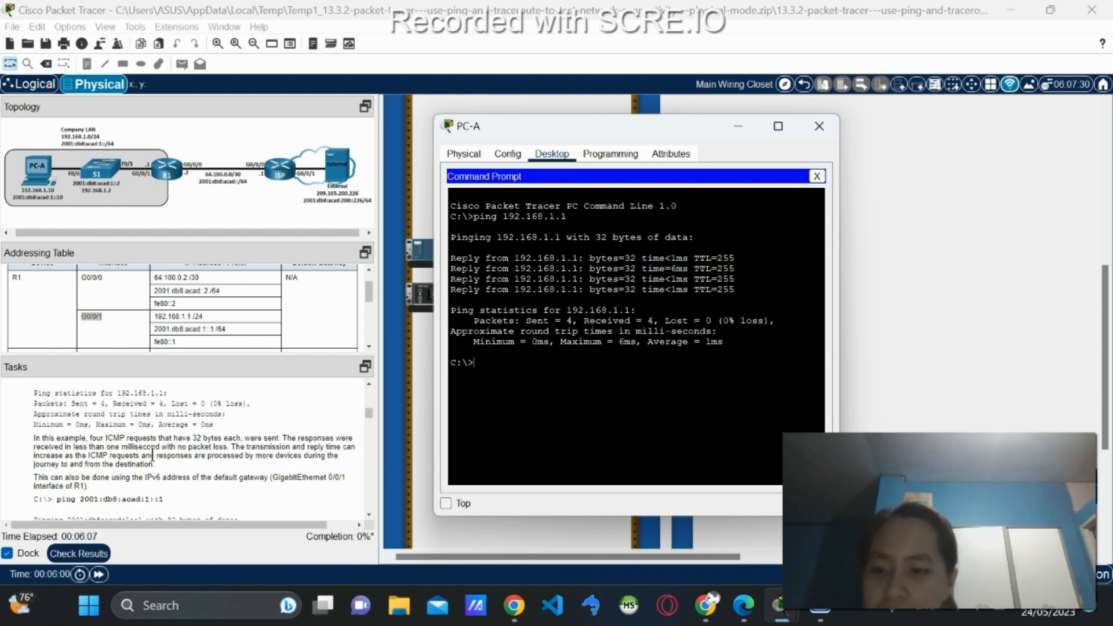
pyautogui.scroll(-1, 58, 433)
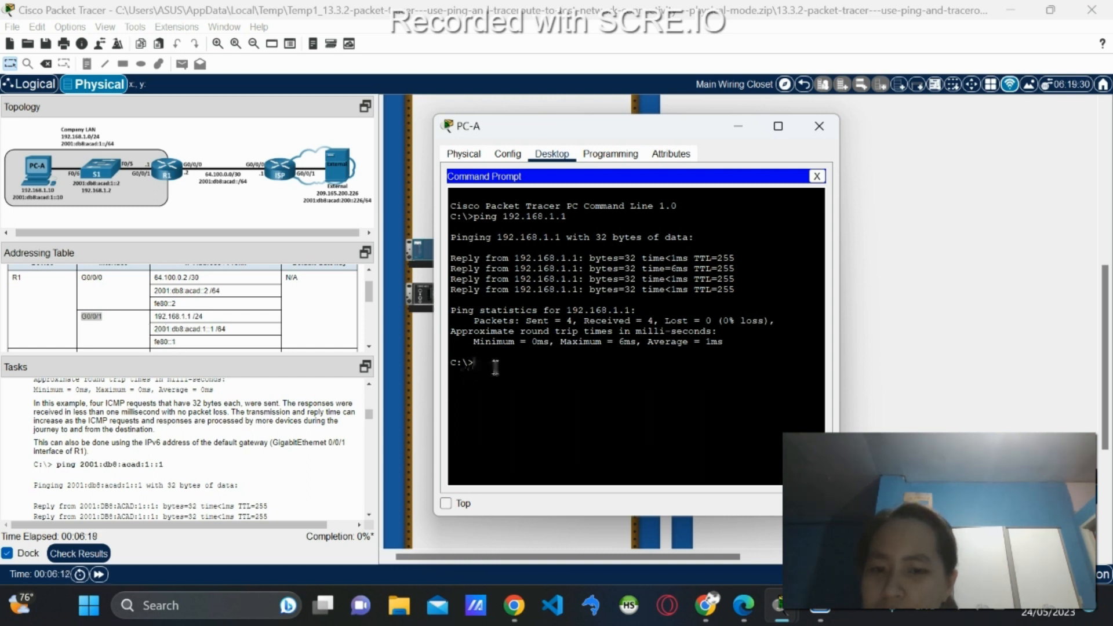
# Ping the IPv6 gateway 2001:db8:acad:1::1 from PC-A.
pyautogui.write('ping 20')
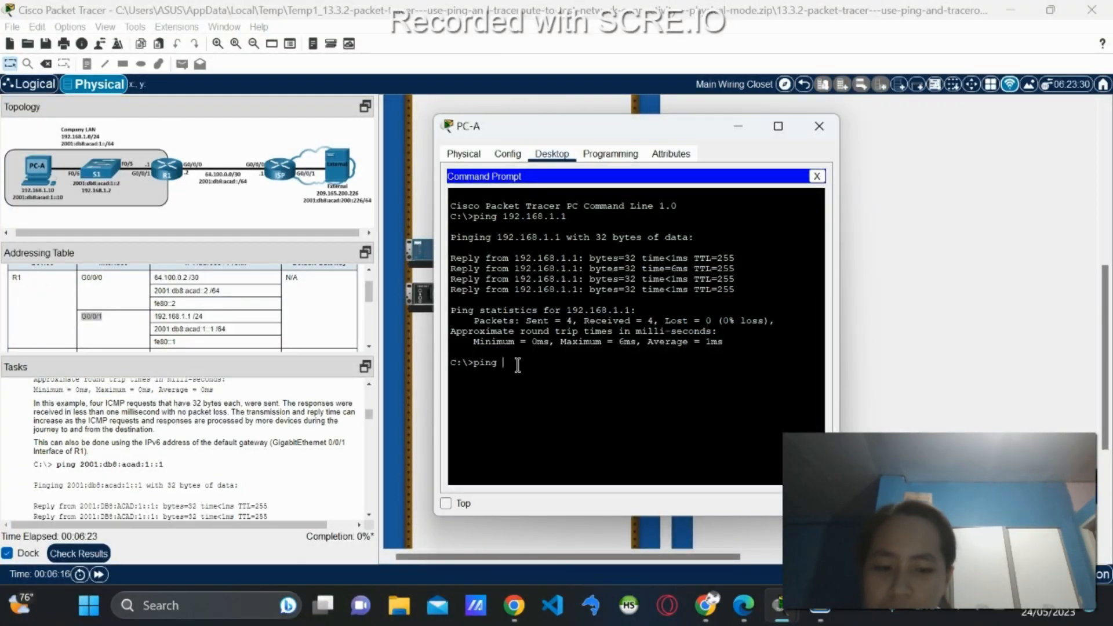
pyautogui.write(':db8:')
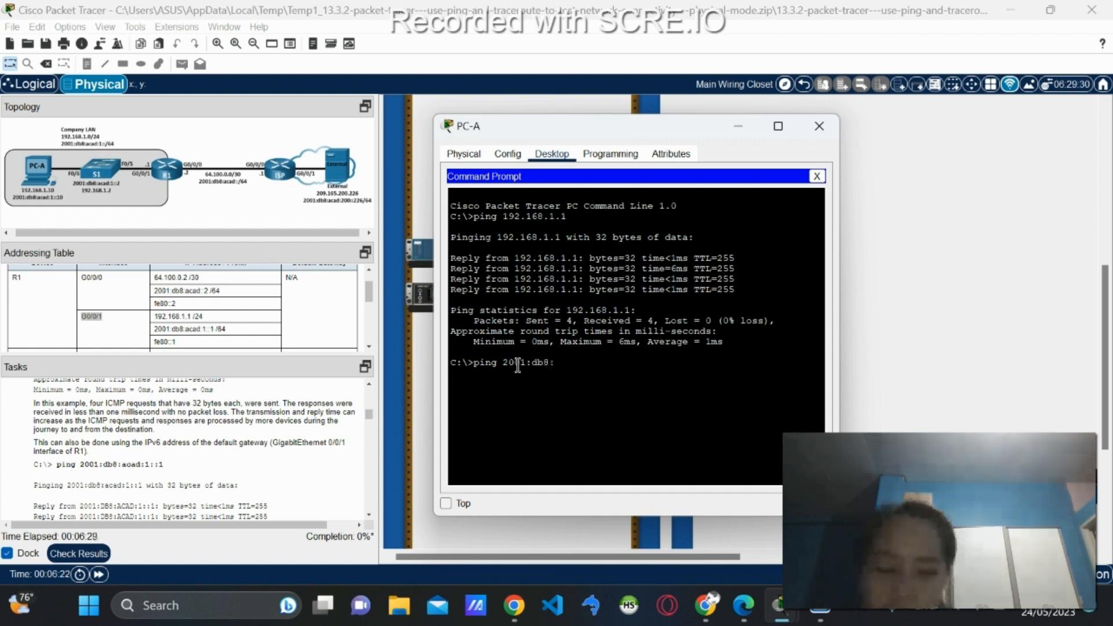
pyautogui.write('aca')
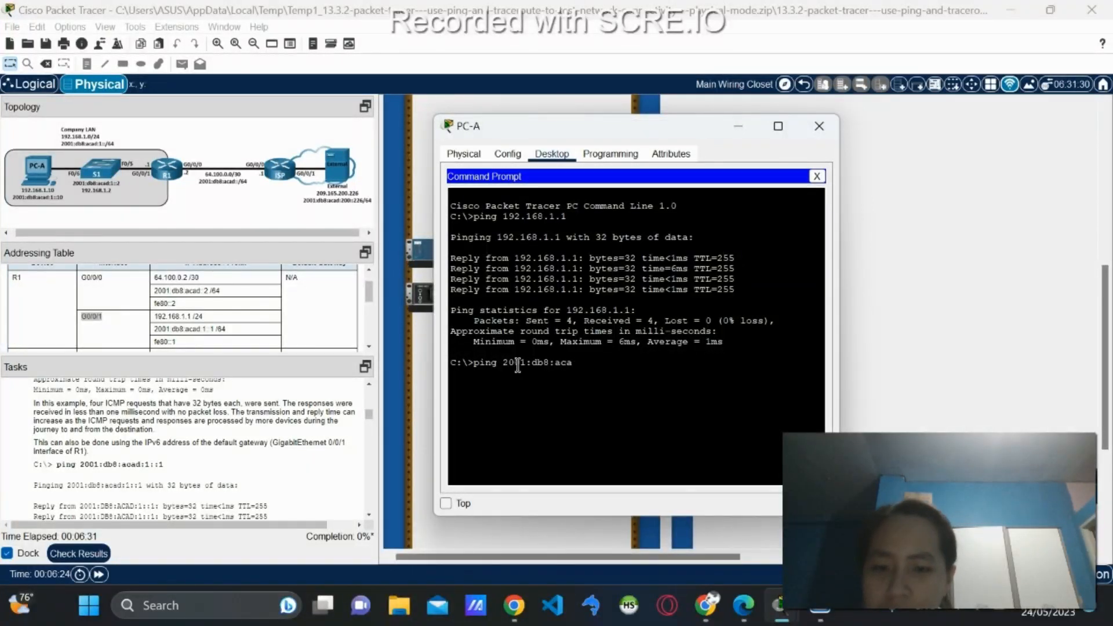
pyautogui.write('d:1::')
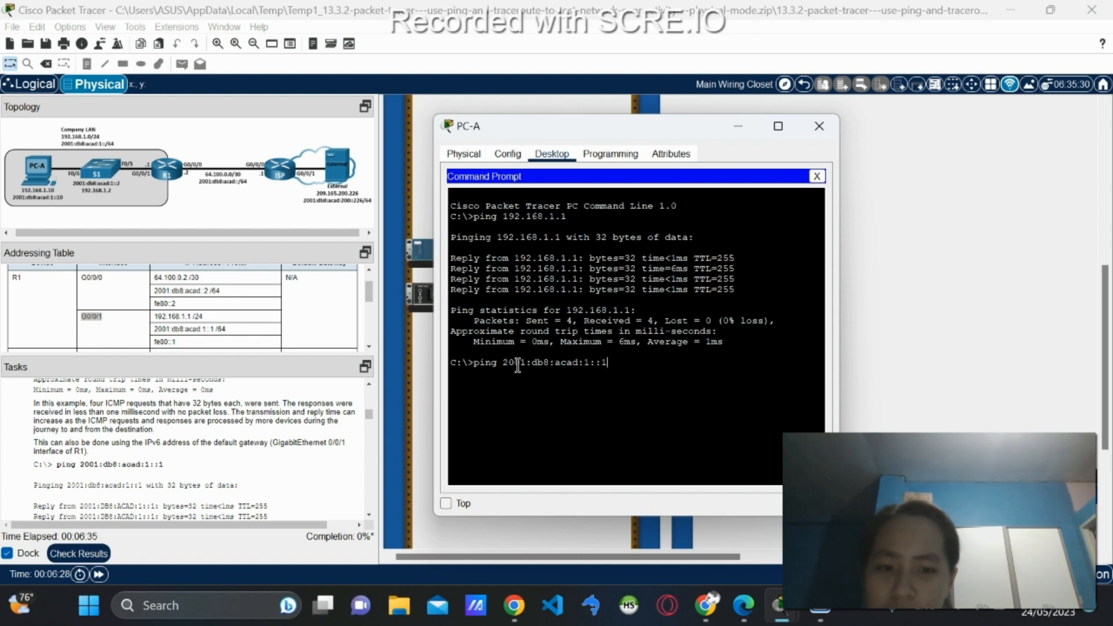
pyautogui.write('1')
pyautogui.press('Return')
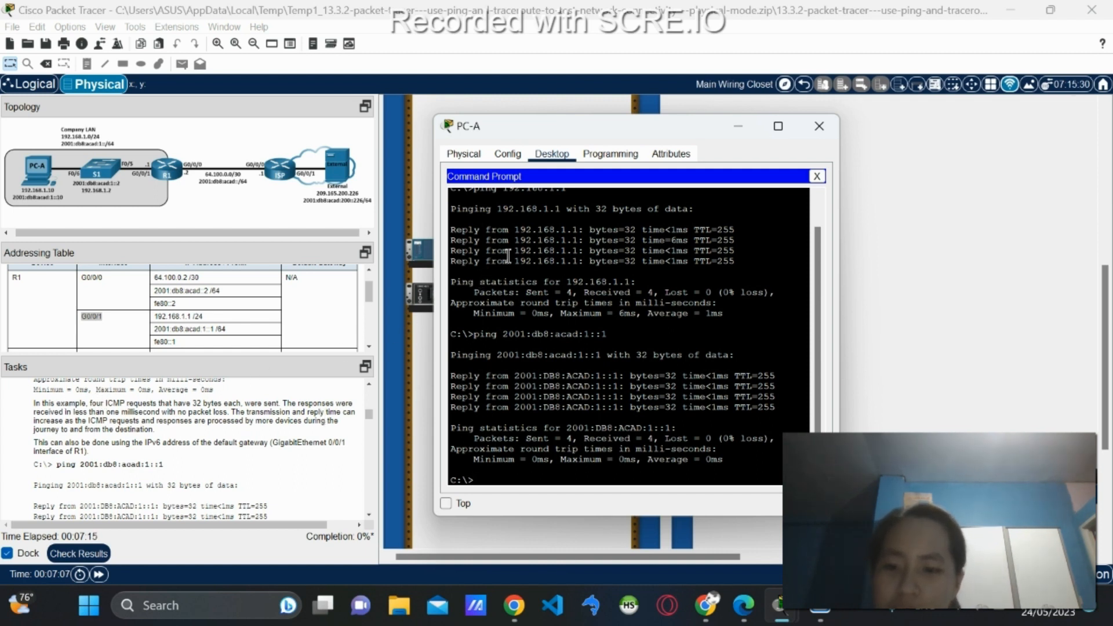
# Highlight the 192.168.1.1 reply lines and 32-byte size, then scroll the Tasks pane to the ping table.
pyautogui.moveTo(456, 230); pyautogui.dragTo(729, 261)
pyautogui.click(642, 248)
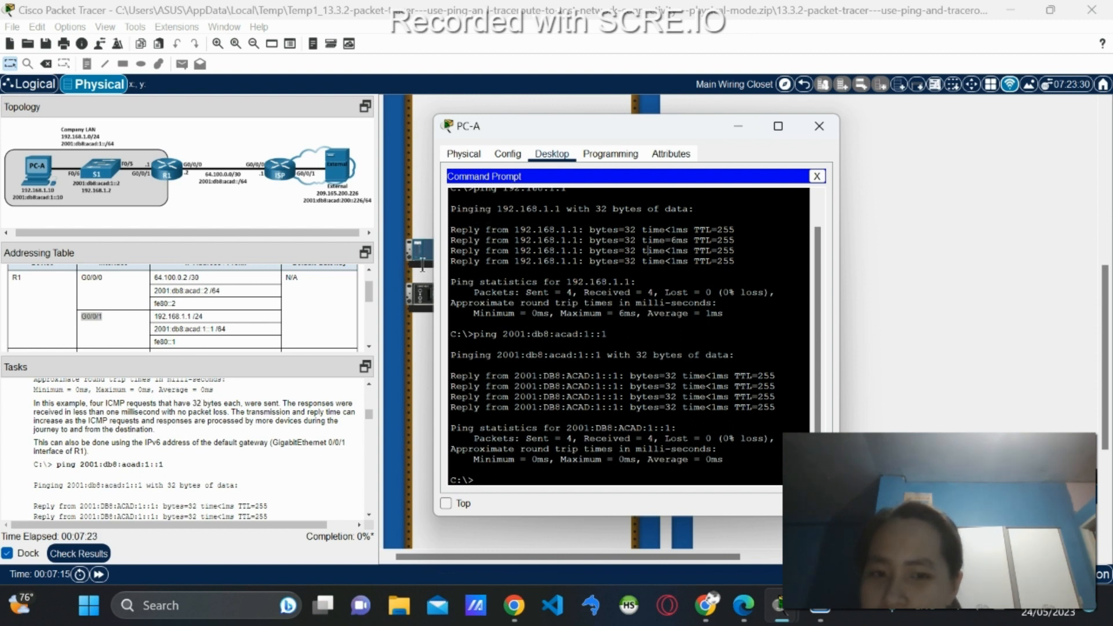
pyautogui.moveTo(595, 209); pyautogui.dragTo(645, 210)
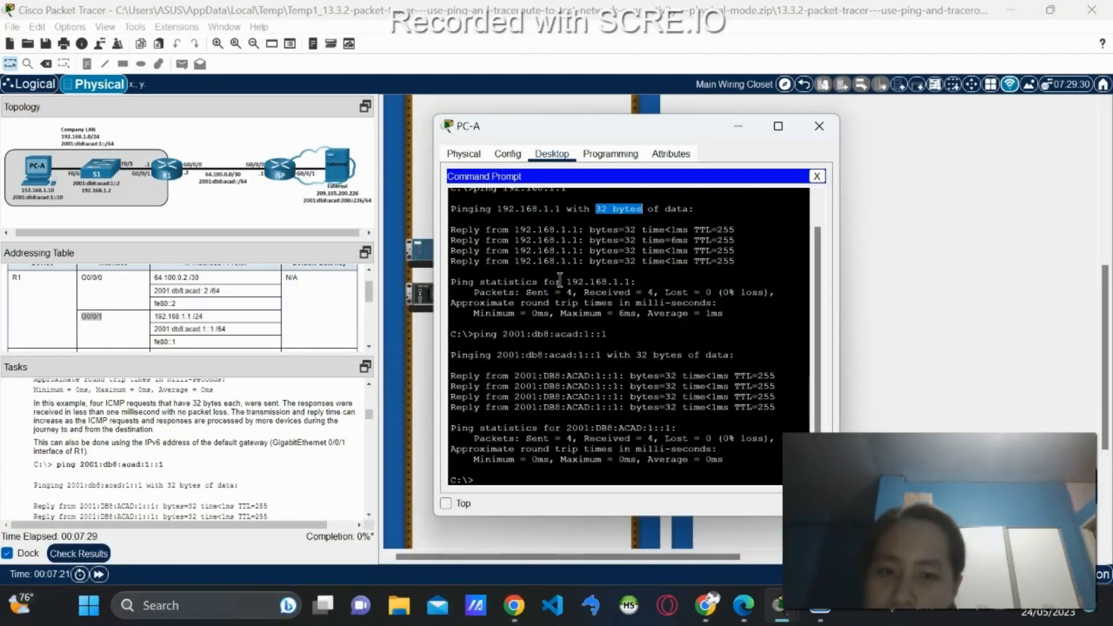
pyautogui.click(592, 311)
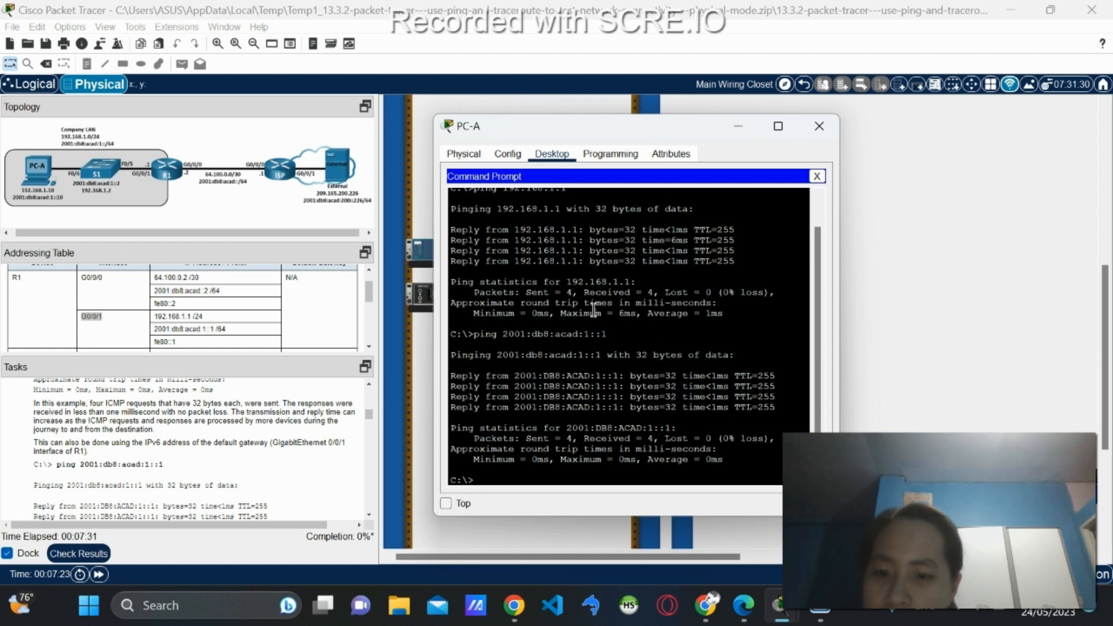
pyautogui.scroll(-1, 121, 441)
pyautogui.scroll(-6, 121, 441)
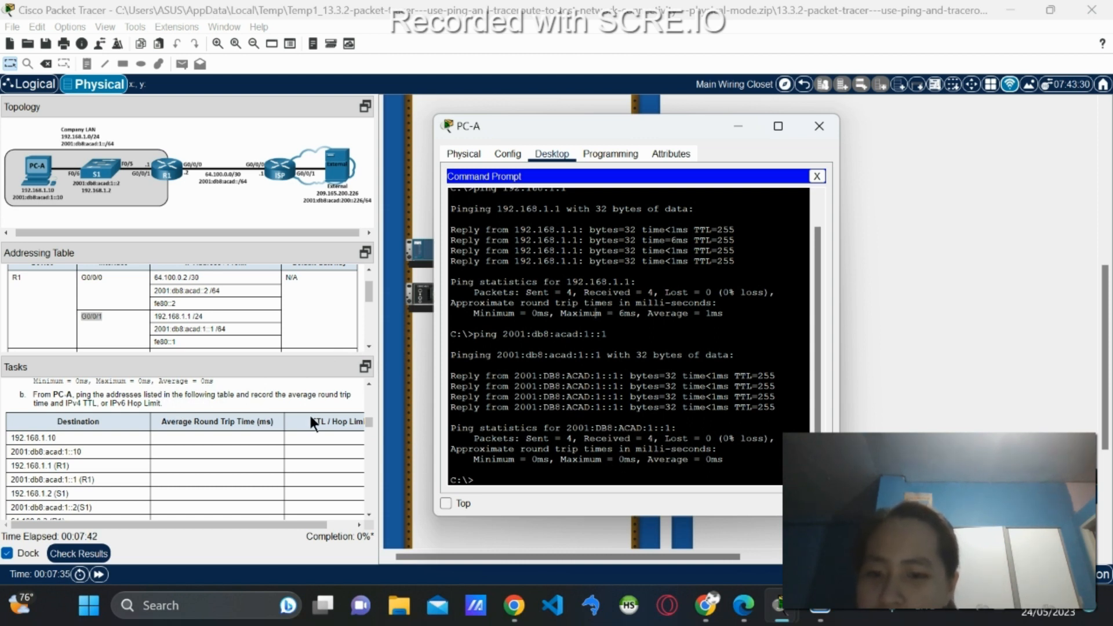
pyautogui.scroll(-2, 312, 422)
pyautogui.scroll(5, 309, 413)
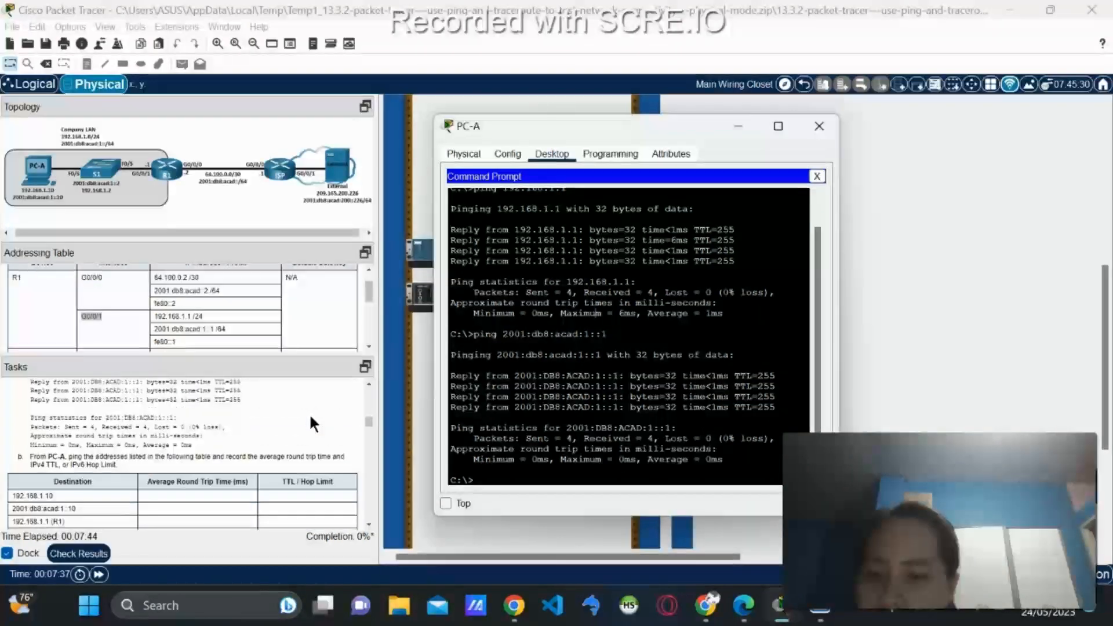
pyautogui.scroll(-3, 309, 413)
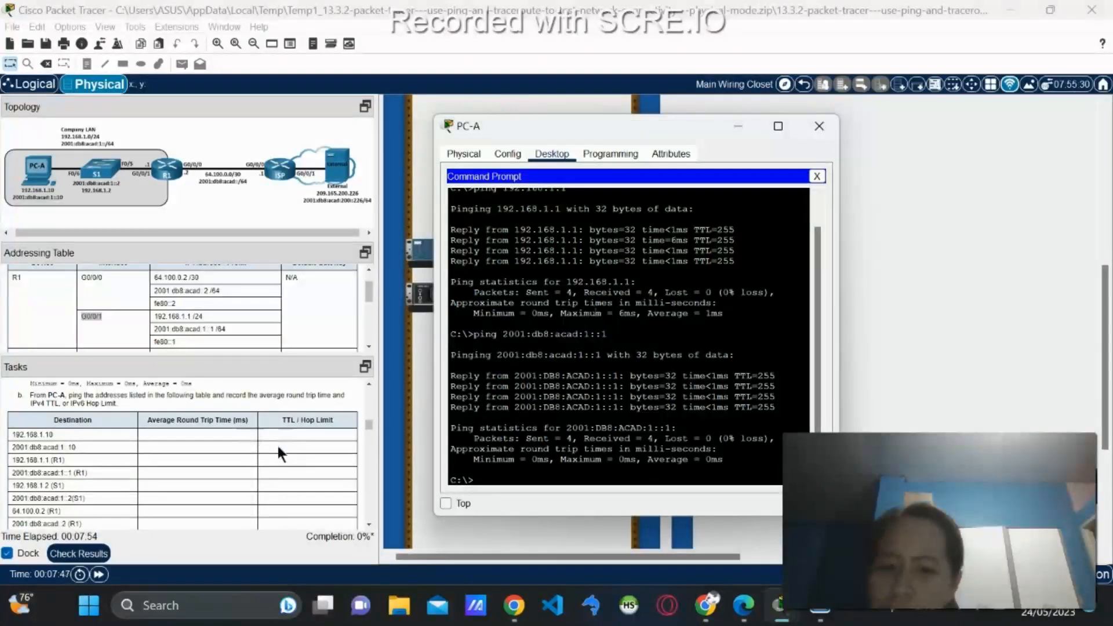
pyautogui.scroll(-1, 204, 430)
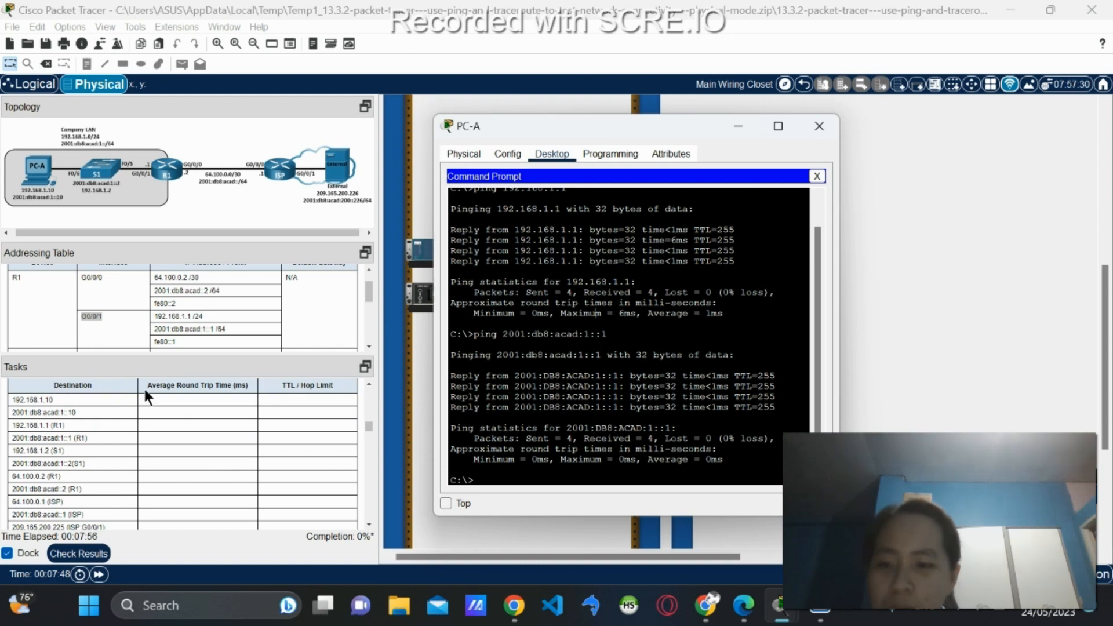
pyautogui.scroll(-4, 78, 402)
pyautogui.scroll(4, 78, 440)
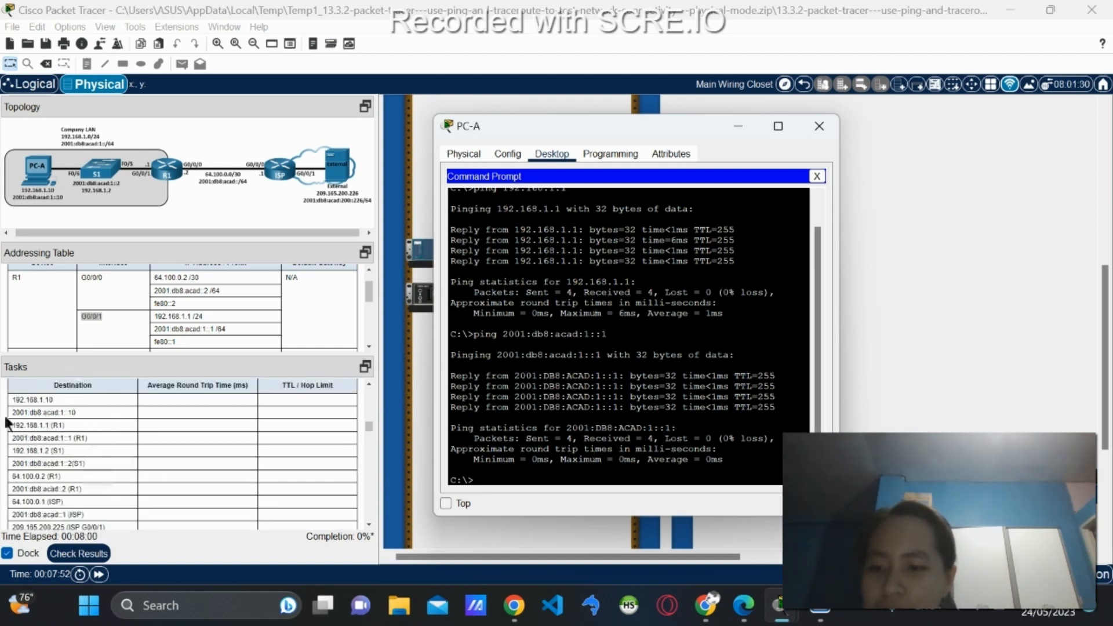
pyautogui.scroll(-1, 695, 350)
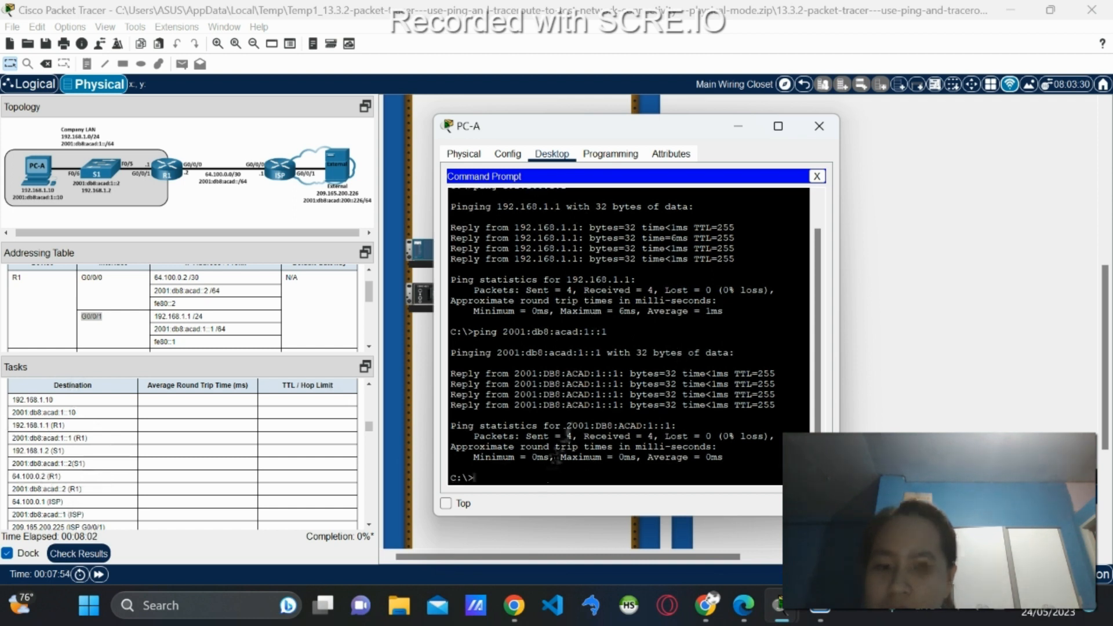
# Ping 192.168.1.10 from PC-A by adding a 0 to the recalled 192.168.1.1 command.
pyautogui.write('ping')
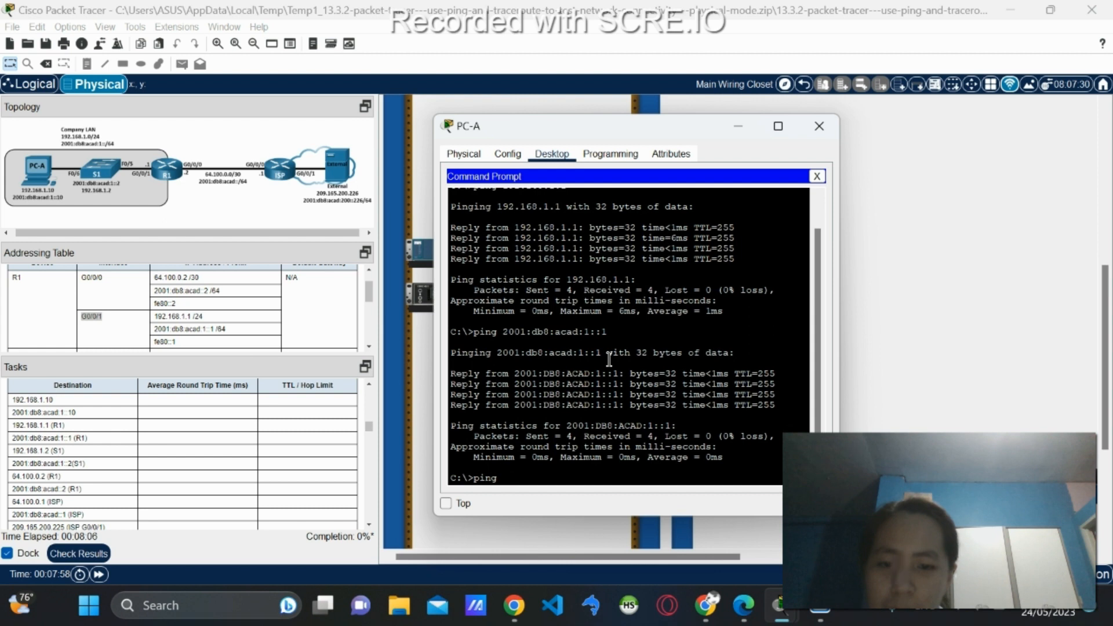
pyautogui.write('2001:db8:acad:1::1')
pyautogui.press('Up')
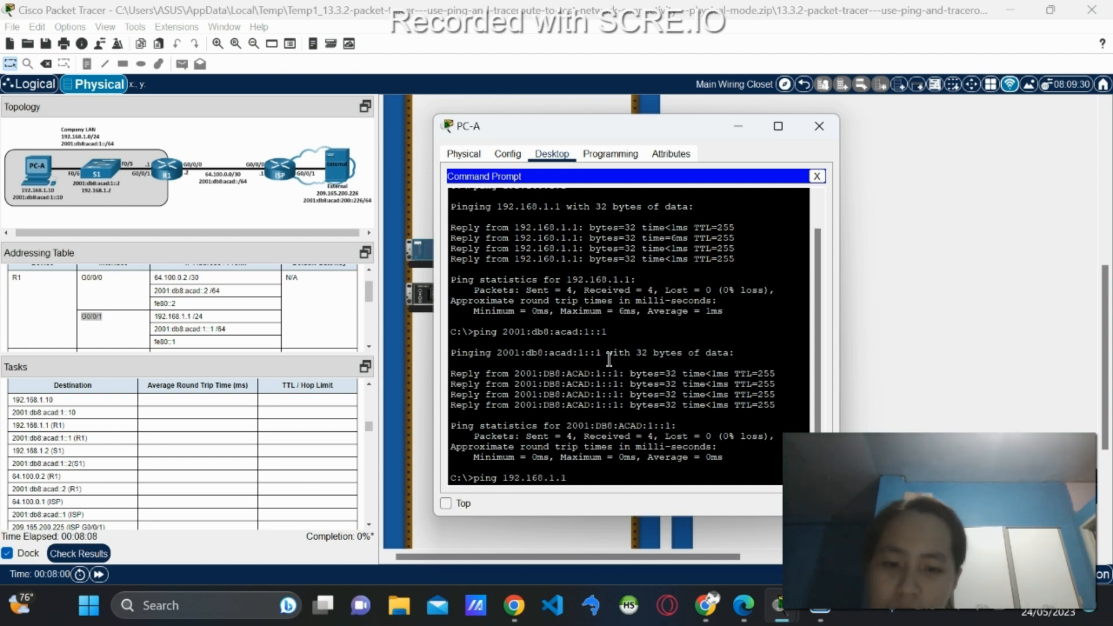
pyautogui.write('0')
pyautogui.press('Return')
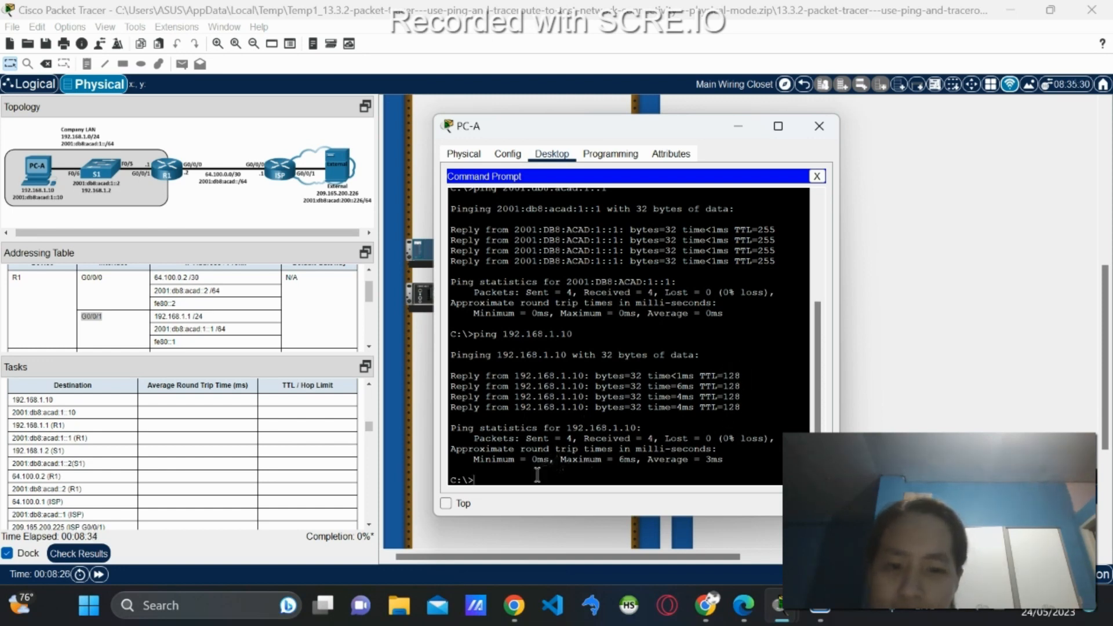
# Ping 2001:db8:acad:1::10 from PC-A by appending 0 to the recalled IPv6 ping.
pyautogui.press('Up')
pyautogui.press('Up')
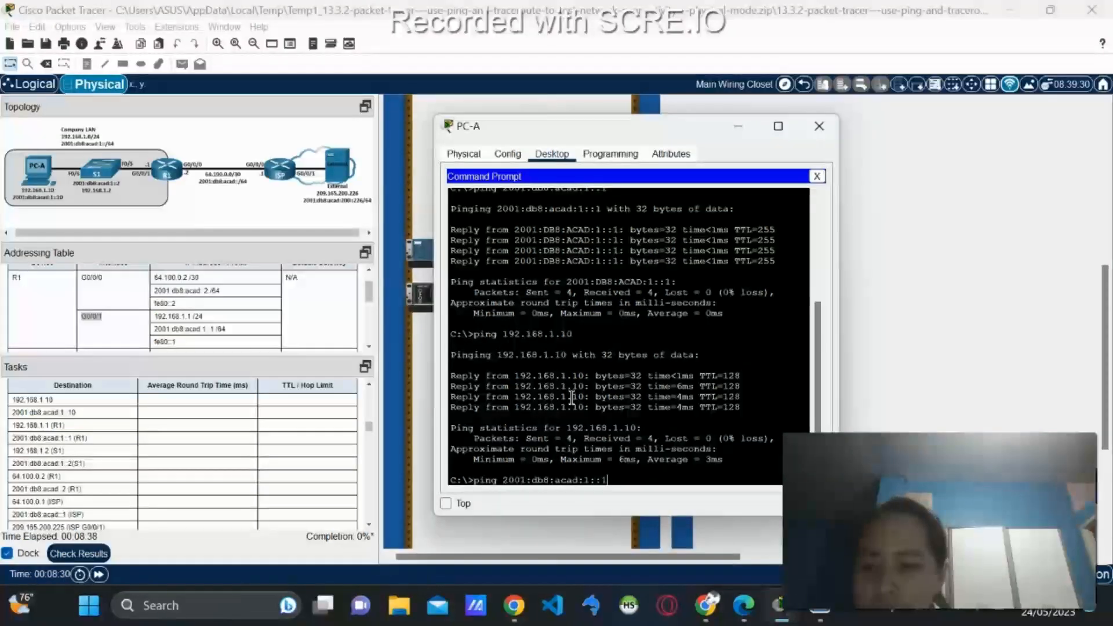
pyautogui.write('0')
pyautogui.press('Return')
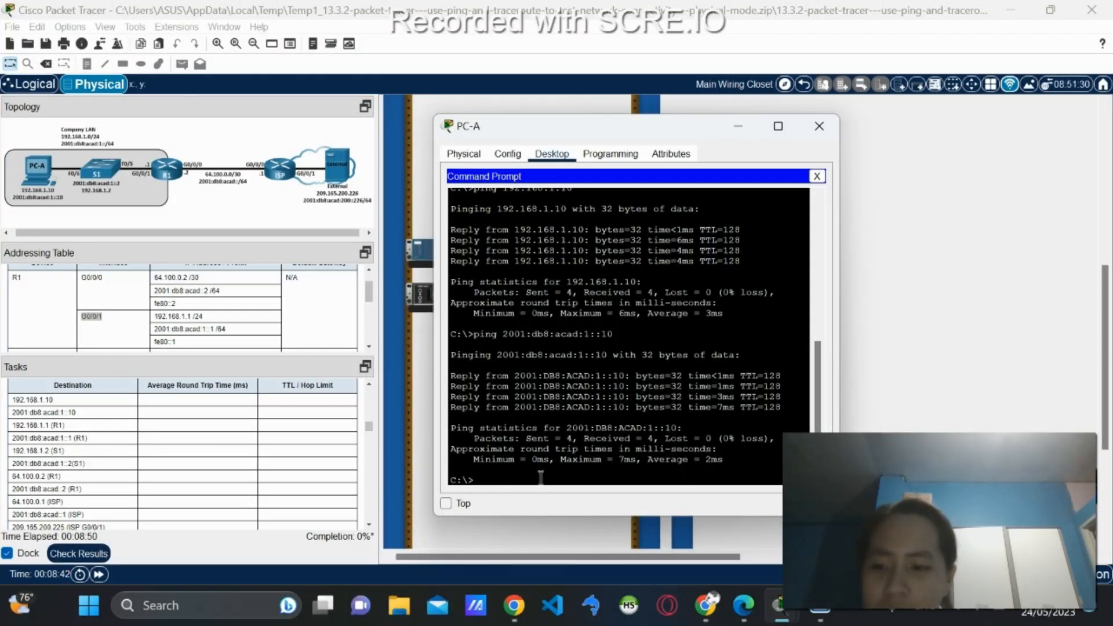
pyautogui.press('Up')
pyautogui.press('Up')
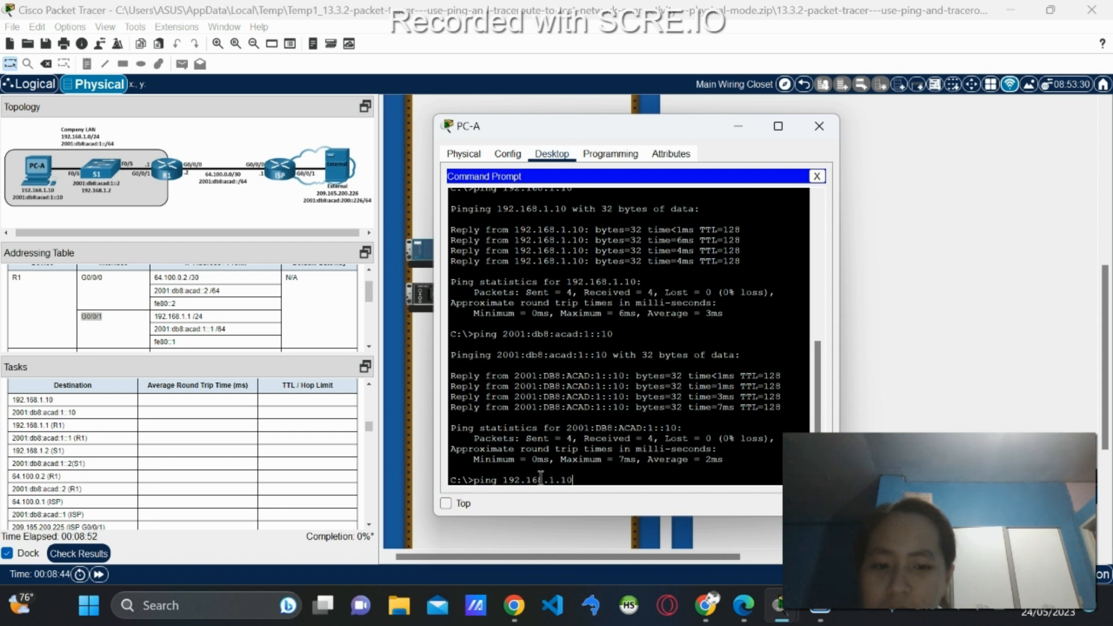
# Re-ping 192.168.1.1 and 2001:db8:acad:1::1 by trimming the trailing 0 from recalled commands.
pyautogui.press('BackSpace')
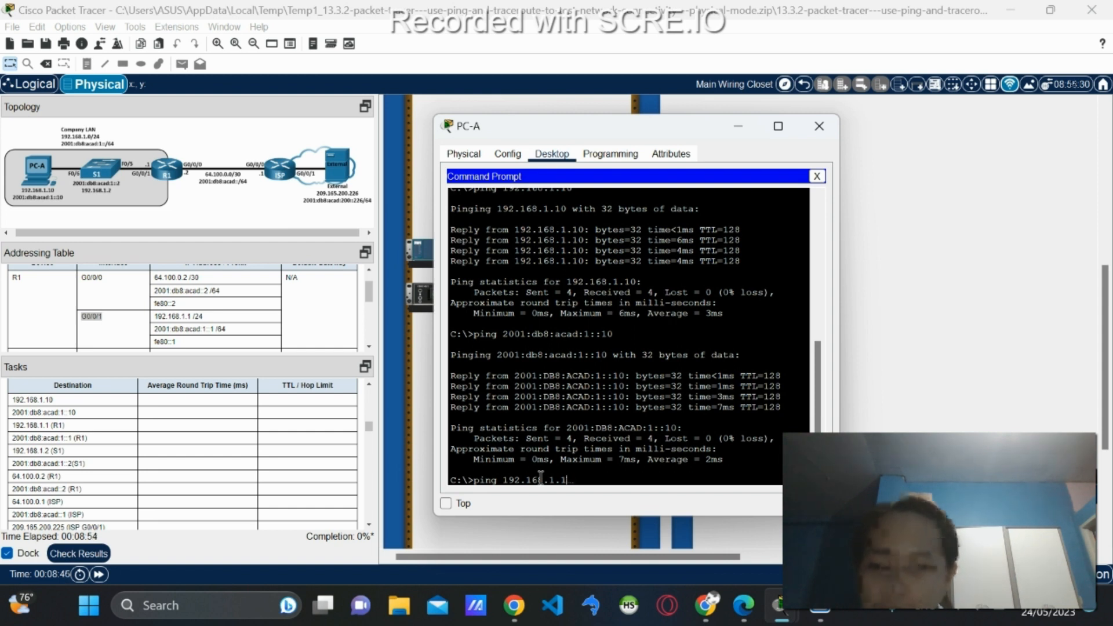
pyautogui.press('Return')
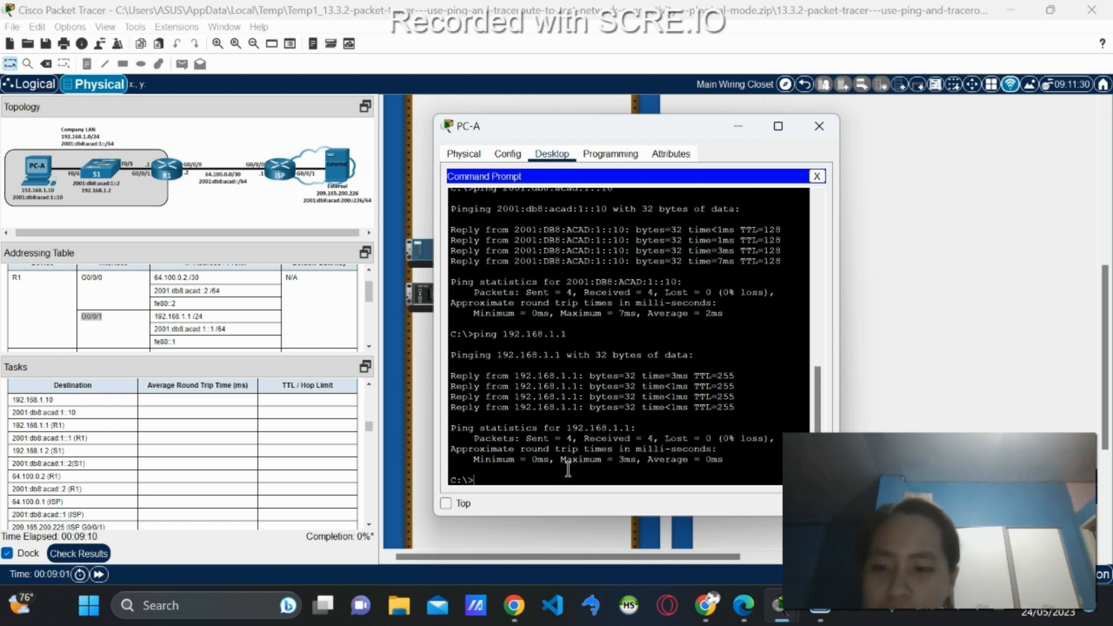
pyautogui.press('Up')
pyautogui.press('Up')
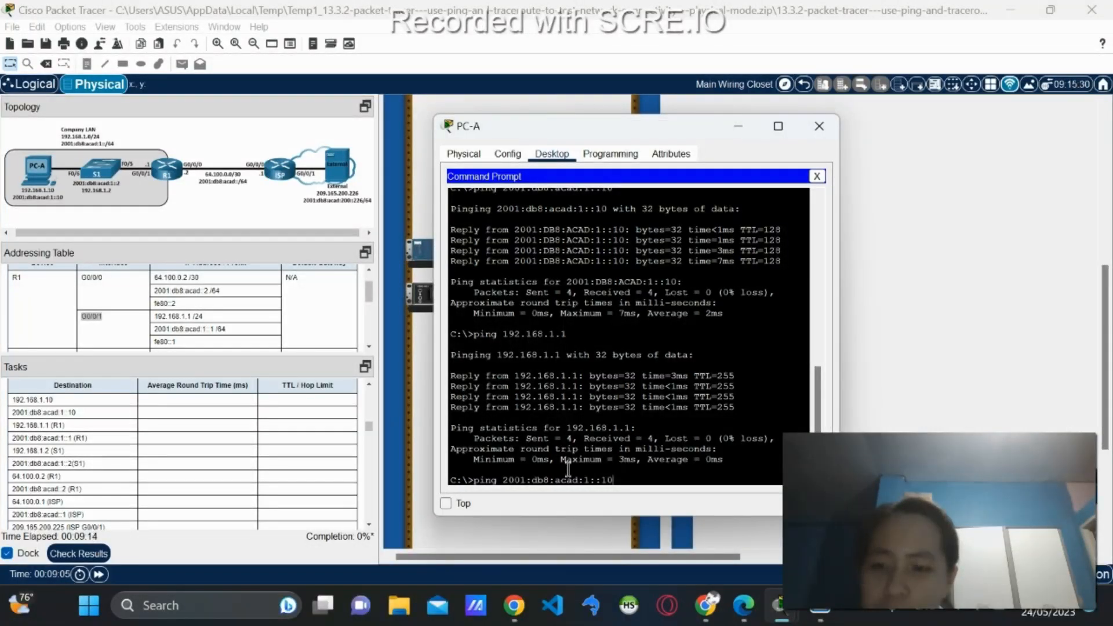
pyautogui.press('BackSpace')
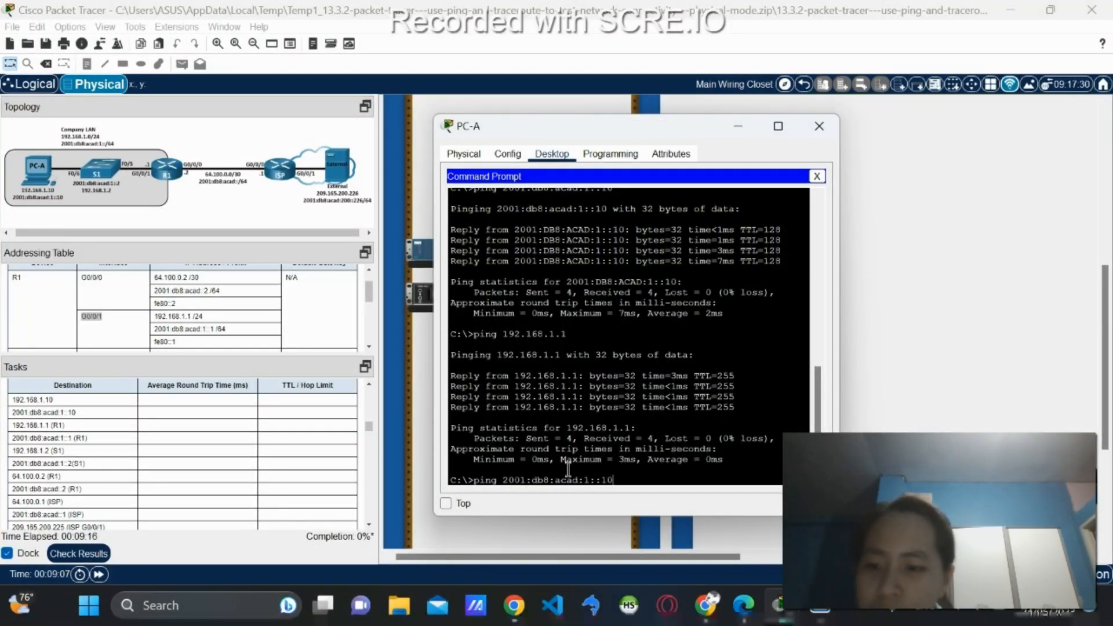
pyautogui.press('Return')
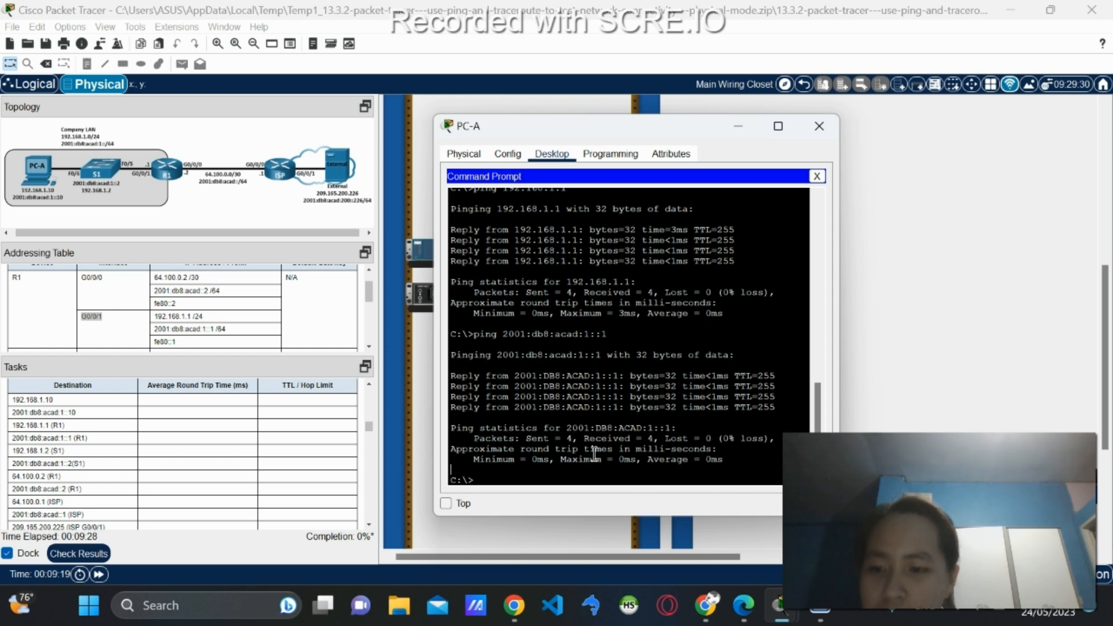
pyautogui.press('Up')
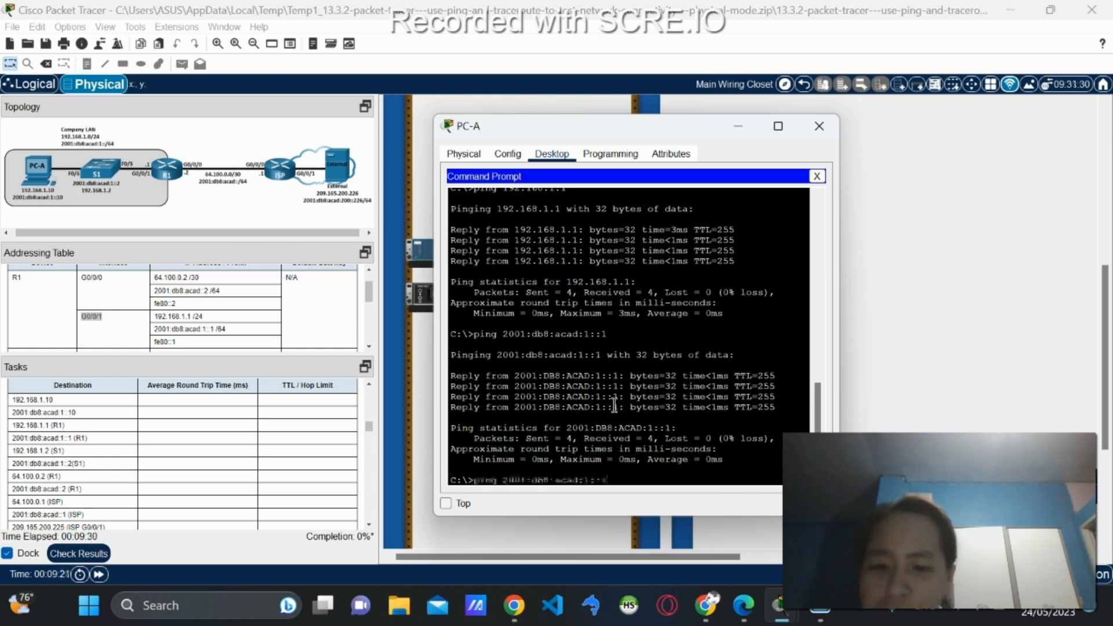
# Ping switch S1 at 192.168.1.2 from PC-A.
pyautogui.press('Up')
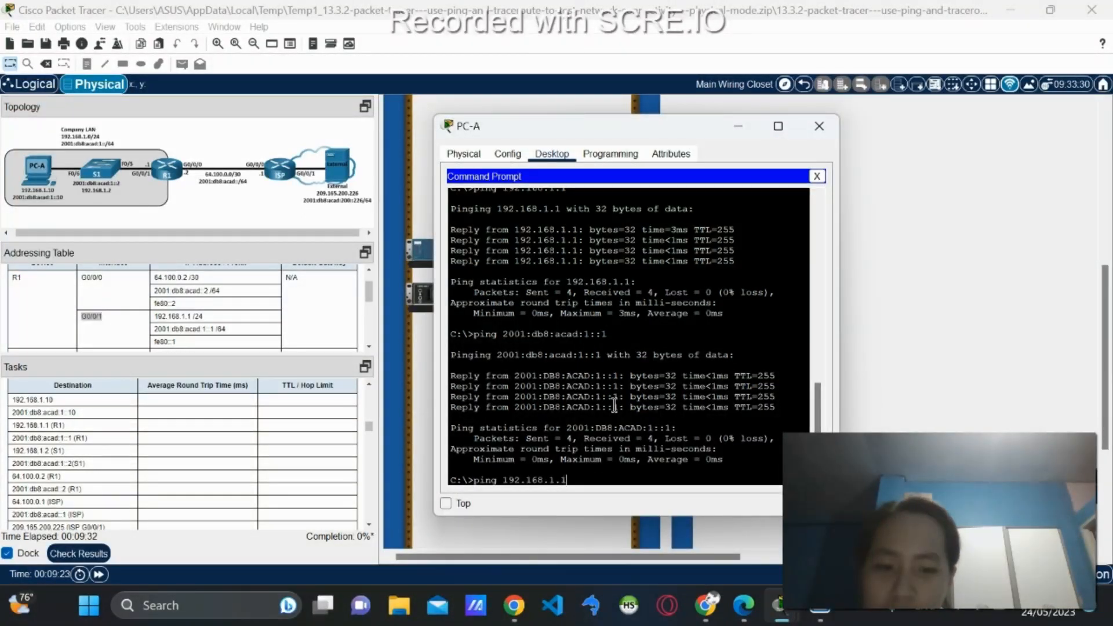
pyautogui.press('BackSpace')
pyautogui.write('2')
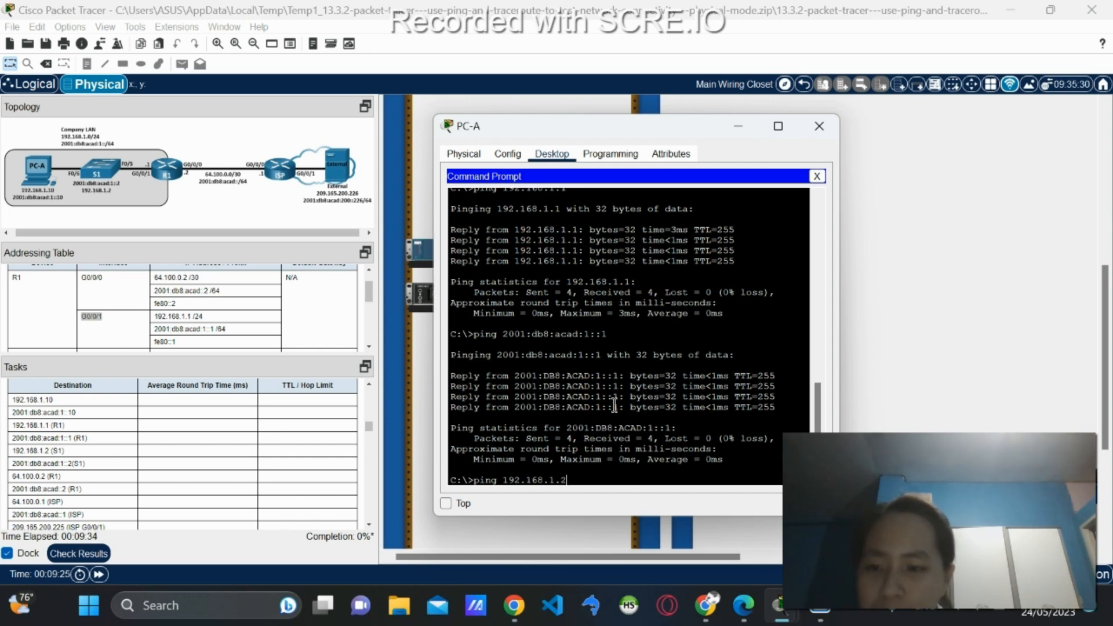
pyautogui.press('Return')
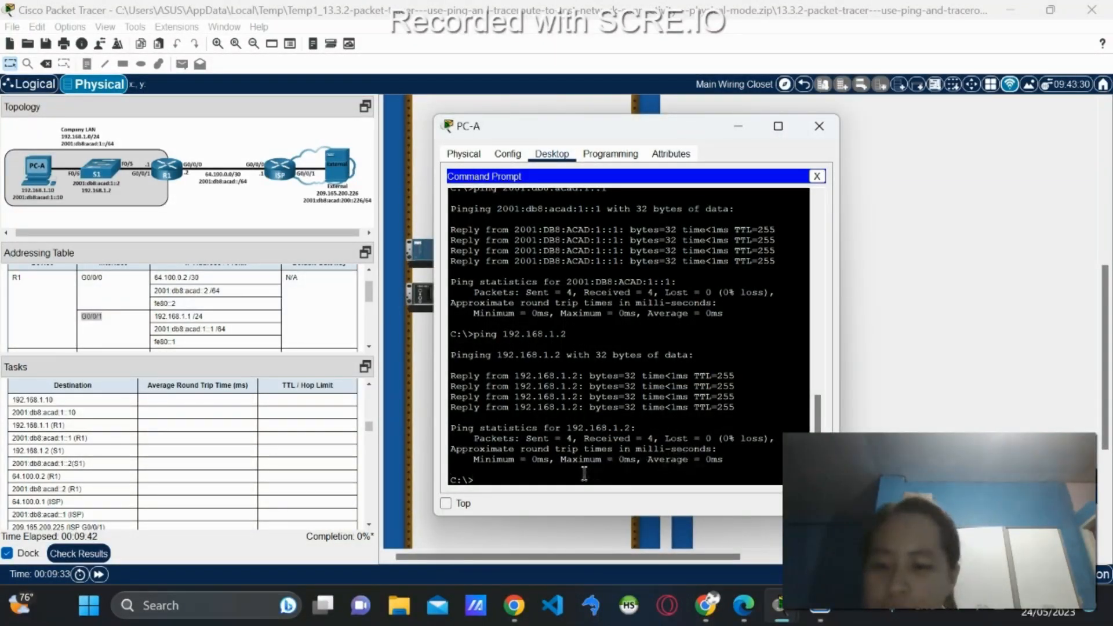
# Ping S1's IPv6 address 2001:db8:acad:1::2 by editing the recalled ::1 ping.
pyautogui.press('Up')
pyautogui.press('Up')
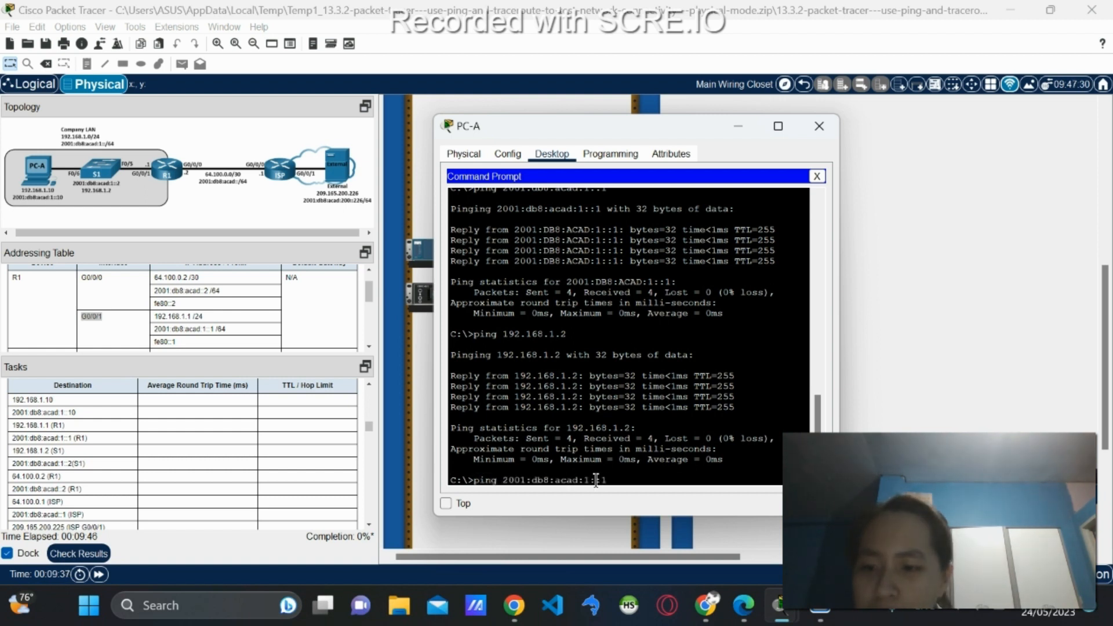
pyautogui.scroll(-3, 178, 463)
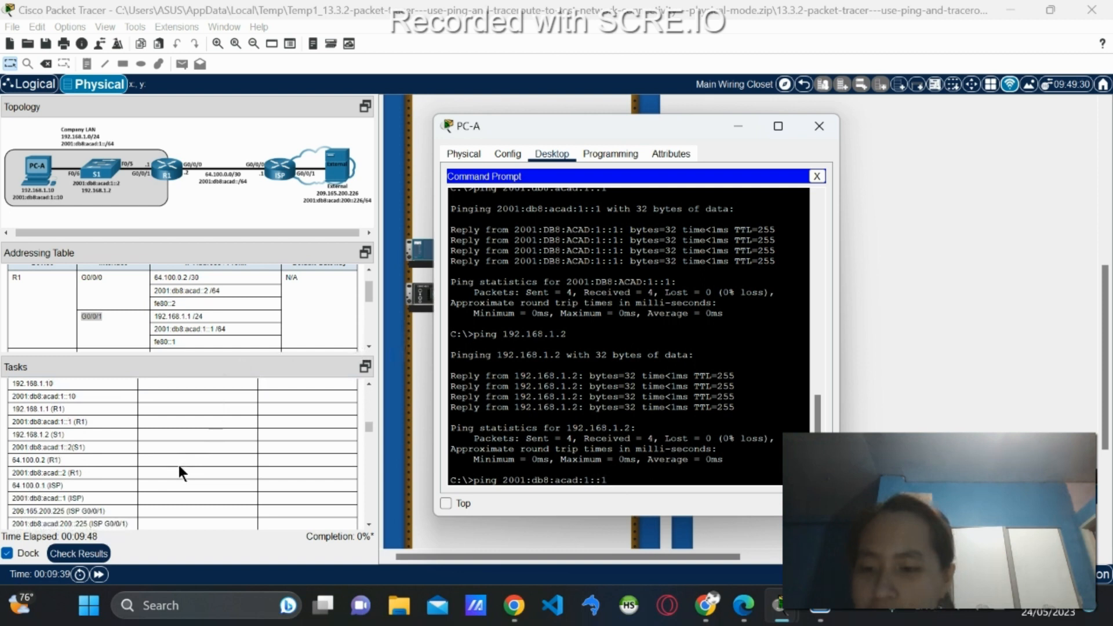
pyautogui.scroll(-2, 179, 468)
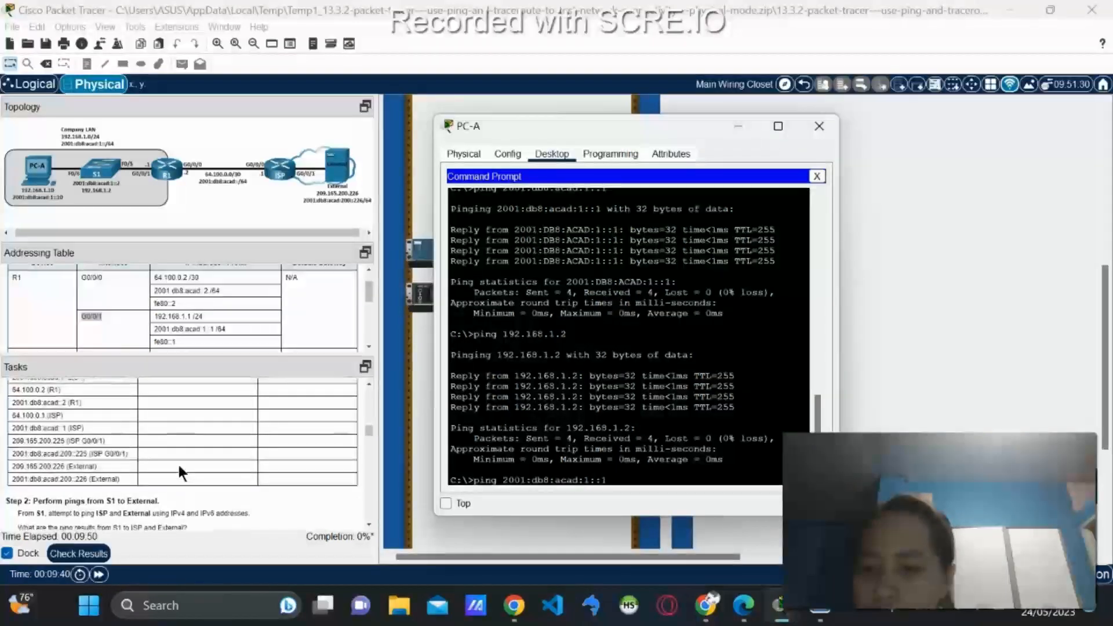
pyautogui.scroll(1, 177, 462)
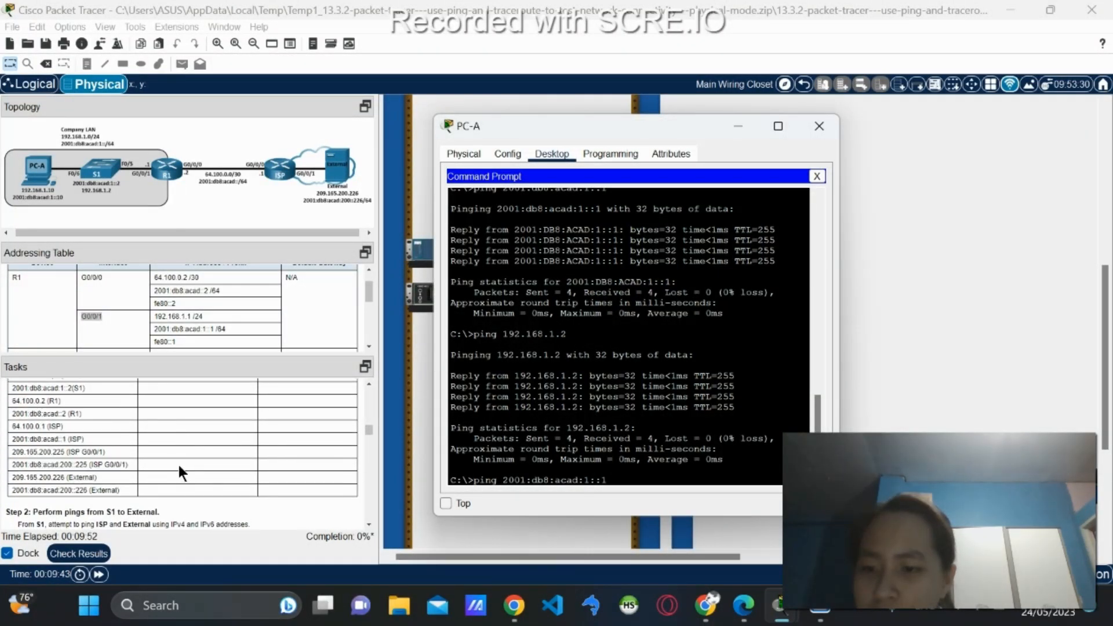
pyautogui.scroll(-1, 179, 467)
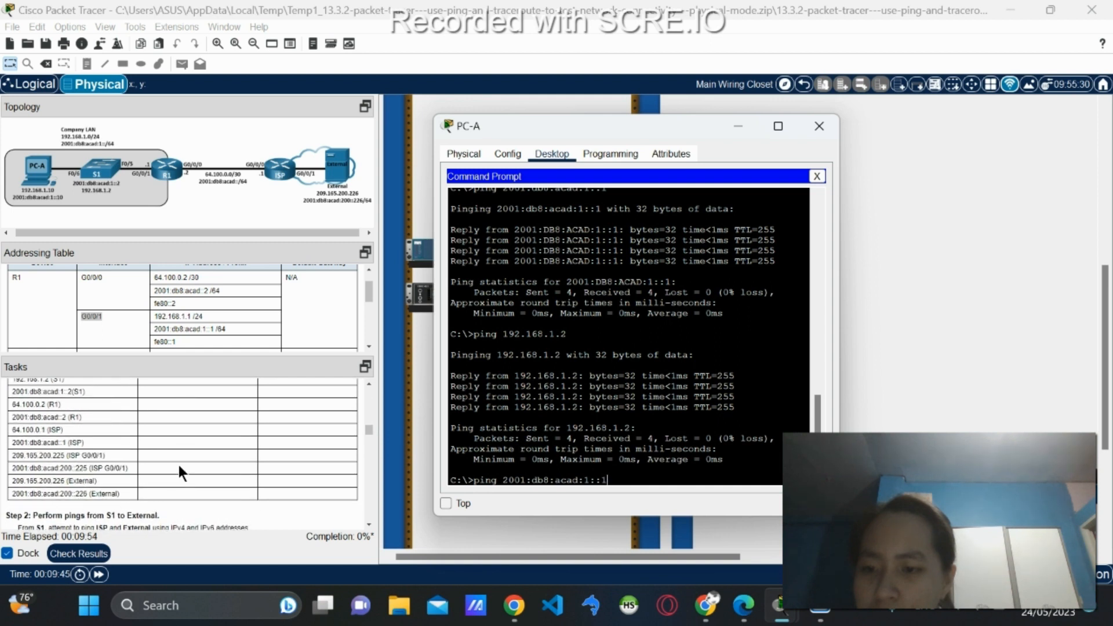
pyautogui.scroll(1, 179, 465)
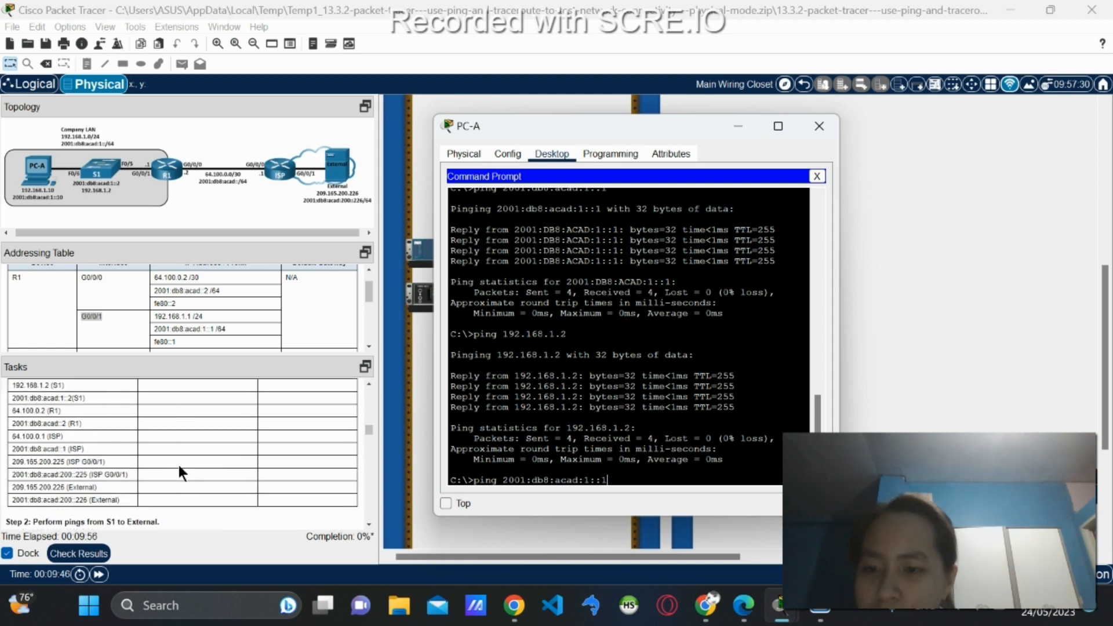
pyautogui.press('BackSpace')
pyautogui.write('2')
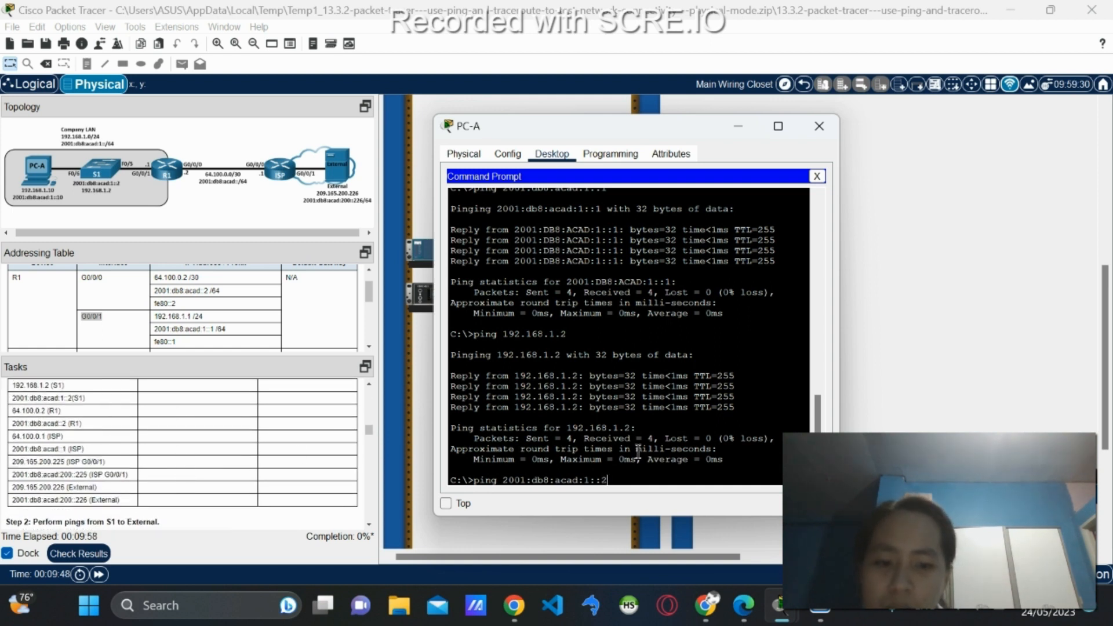
pyautogui.press('Return')
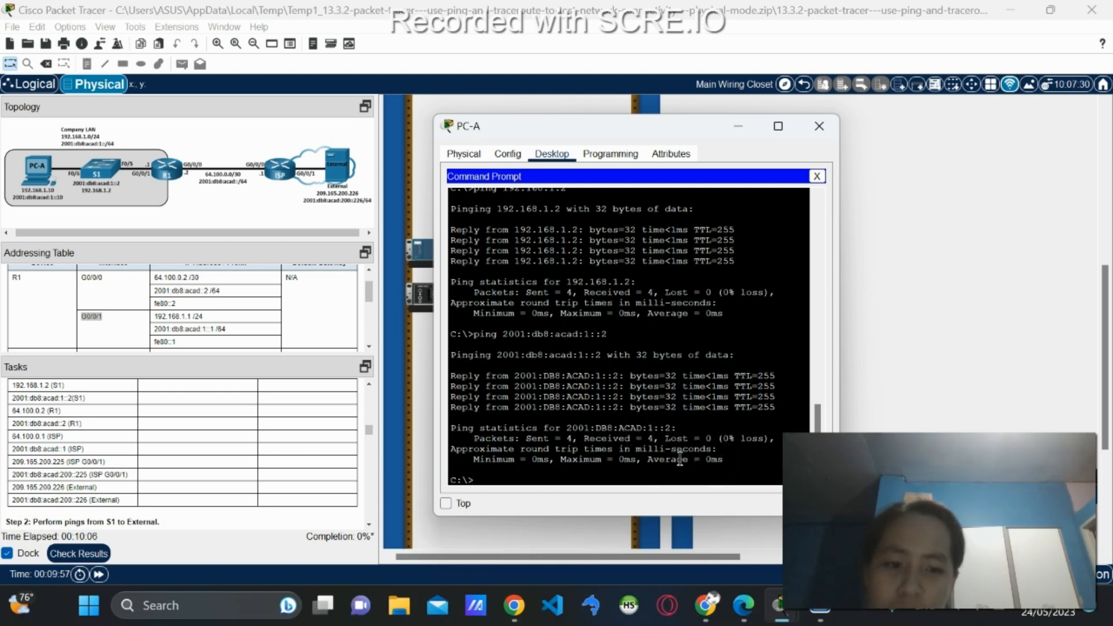
pyautogui.scroll(2, 138, 419)
pyautogui.scroll(-2, 141, 416)
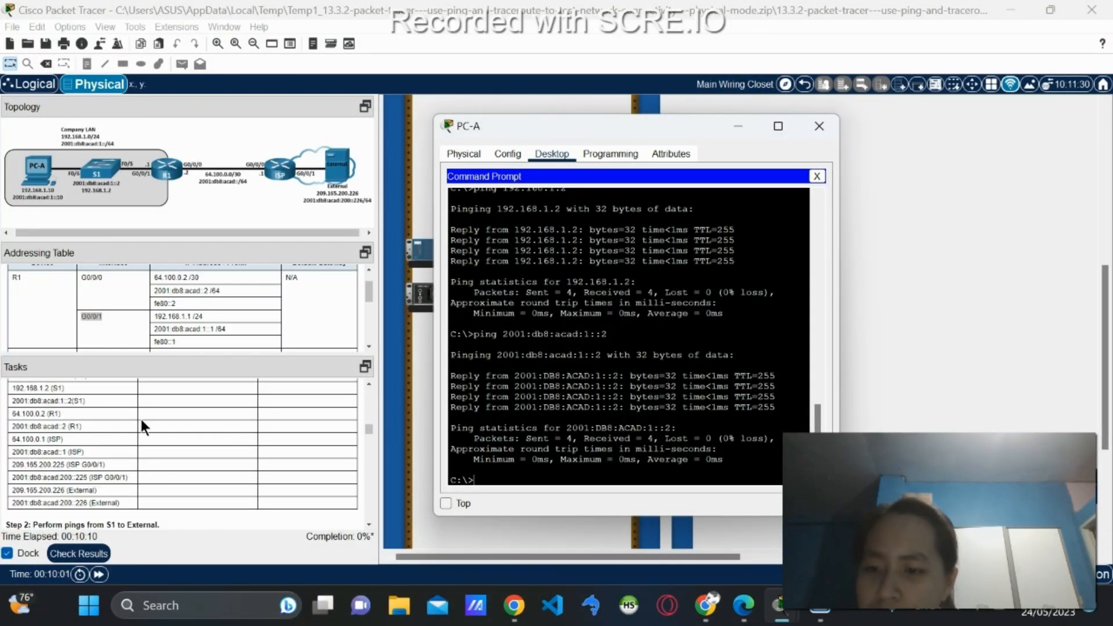
pyautogui.scroll(-1, 140, 416)
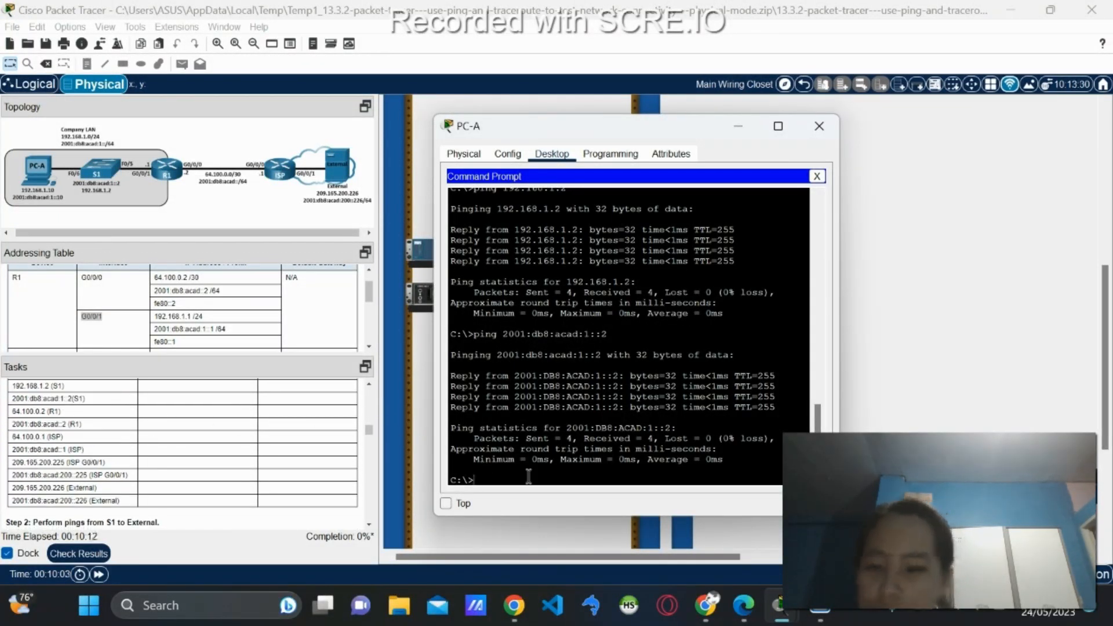
# Recall an earlier ping and edit its address octets to 0 and 10.
pyautogui.press('Up')
pyautogui.press('Up')
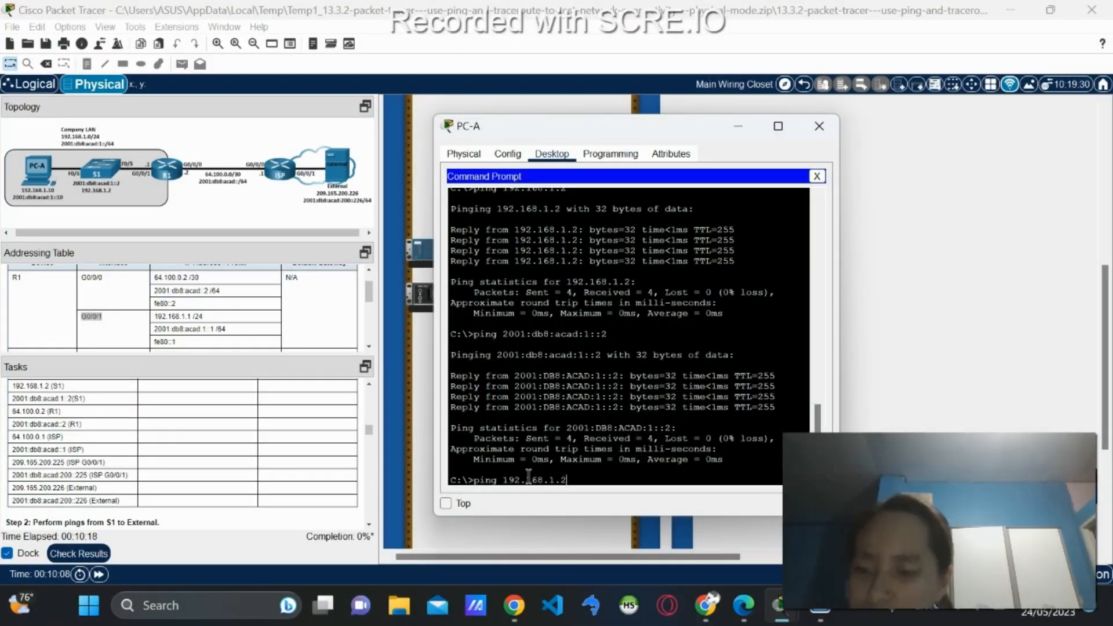
pyautogui.press('Left')
pyautogui.press('Left')
pyautogui.press('BackSpace')
pyautogui.write('0')
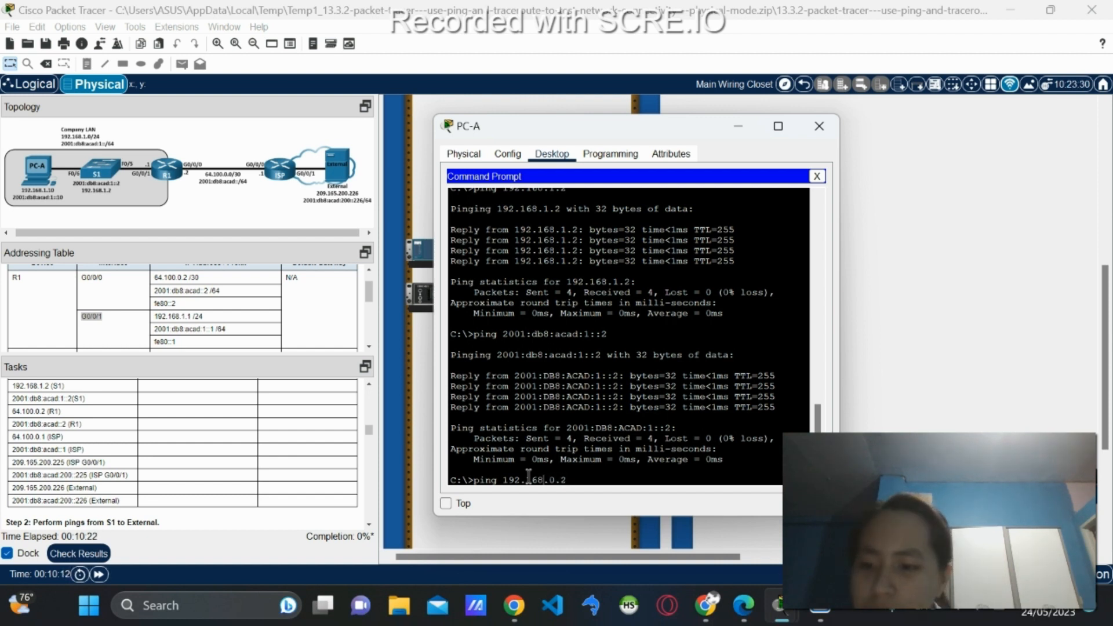
pyautogui.press('Left')
pyautogui.press('Left')
pyautogui.press('BackSpace')
pyautogui.press('BackSpace')
pyautogui.write('10')
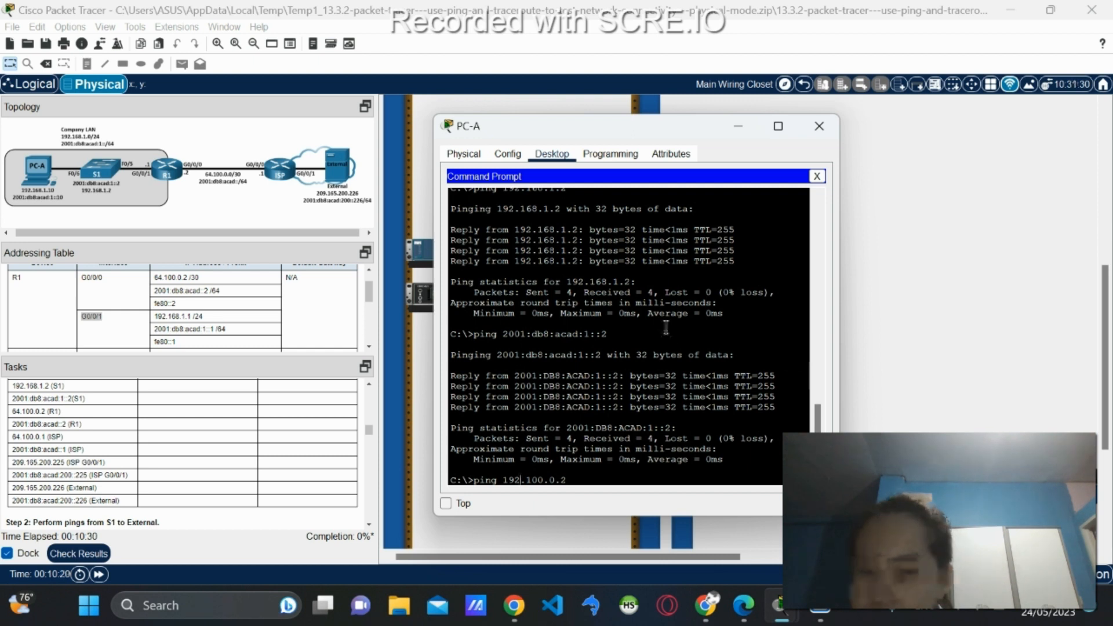
pyautogui.scroll(-3, 67, 416)
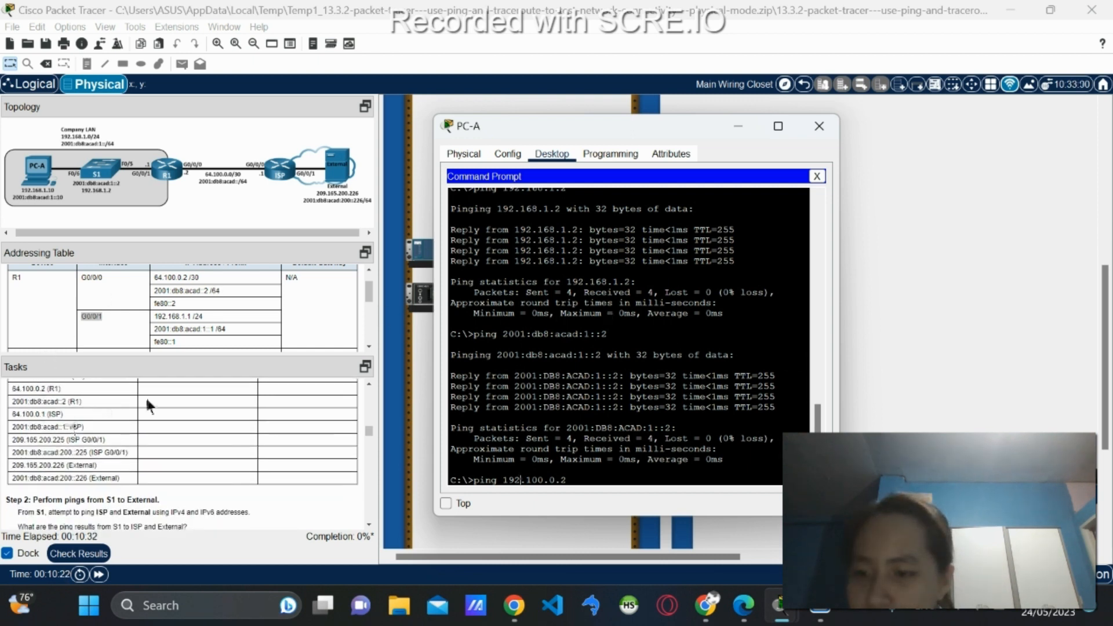
# Replace the address with 64.100.0.2 and run the ping from PC-A.
pyautogui.press('BackSpace')
pyautogui.press('BackSpace')
pyautogui.press('BackSpace')
pyautogui.press('BackSpace')
pyautogui.press('BackSpace')
pyautogui.press('BackSpace')
pyautogui.press('BackSpace')
pyautogui.press('BackSpace')
pyautogui.press('BackSpace')
pyautogui.press('BackSpace')
pyautogui.press('BackSpace')
pyautogui.write('64.100.0.2')
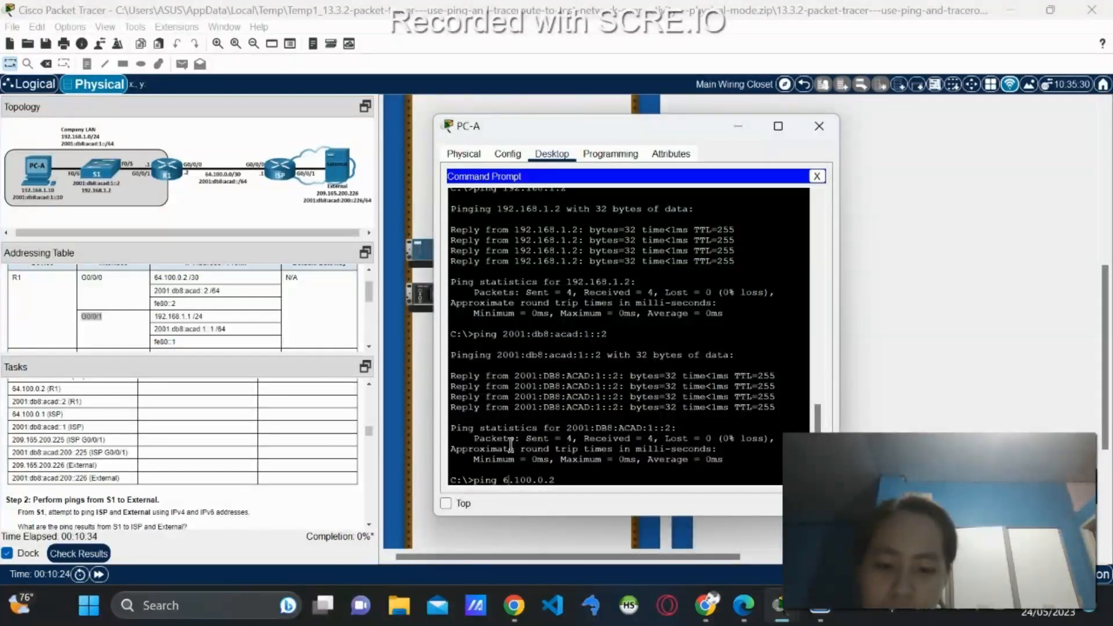
pyautogui.scroll(-3, 135, 288)
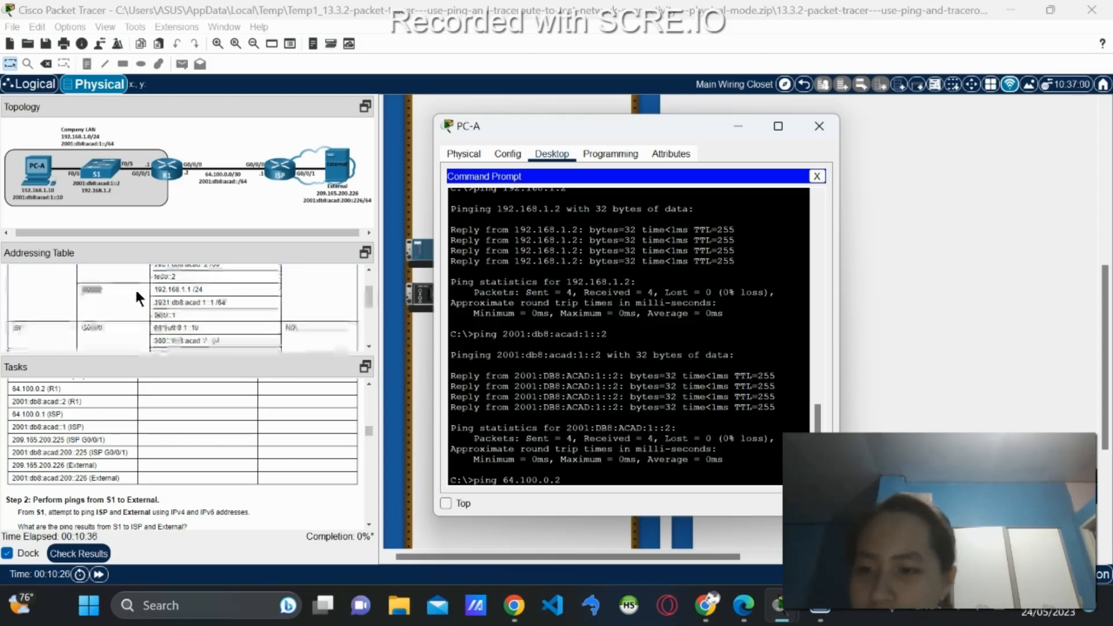
pyautogui.scroll(-5, 135, 287)
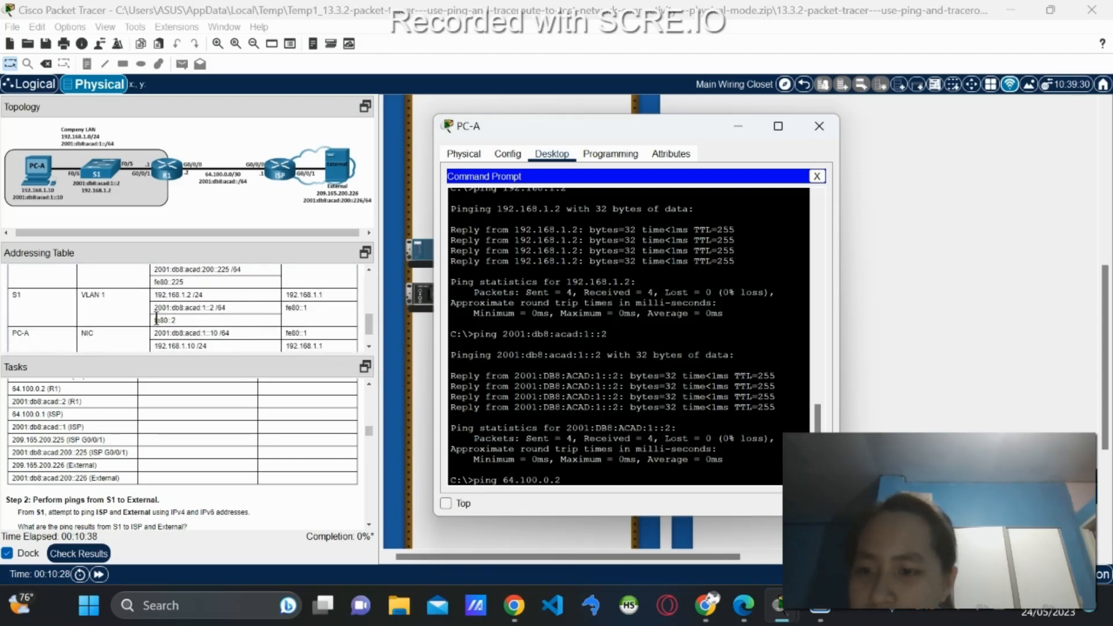
pyautogui.scroll(-2, 157, 318)
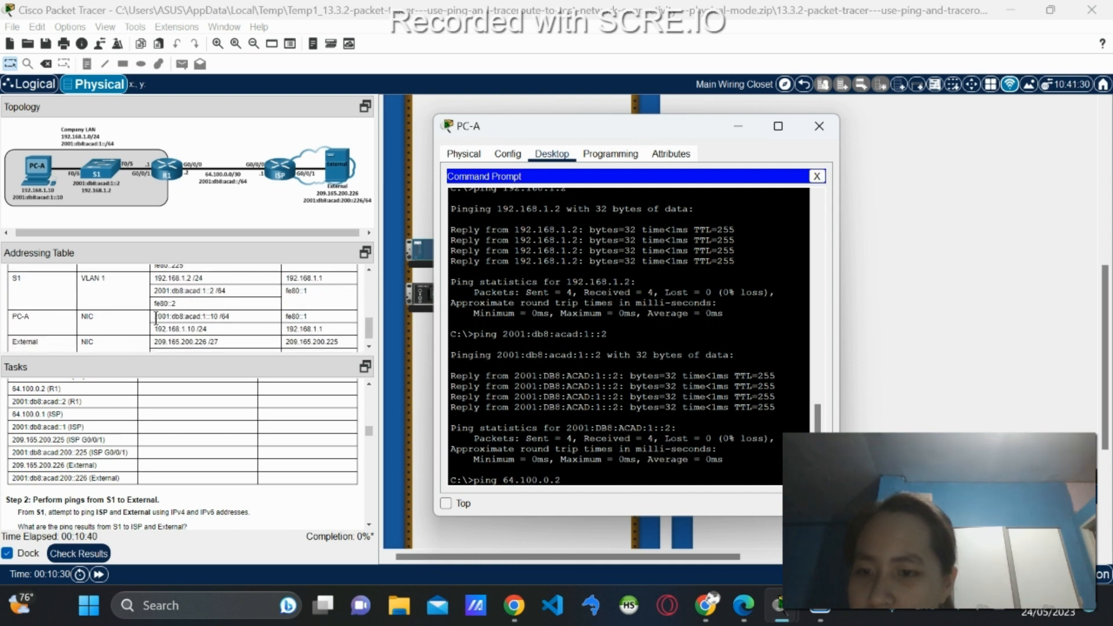
pyautogui.scroll(5, 173, 324)
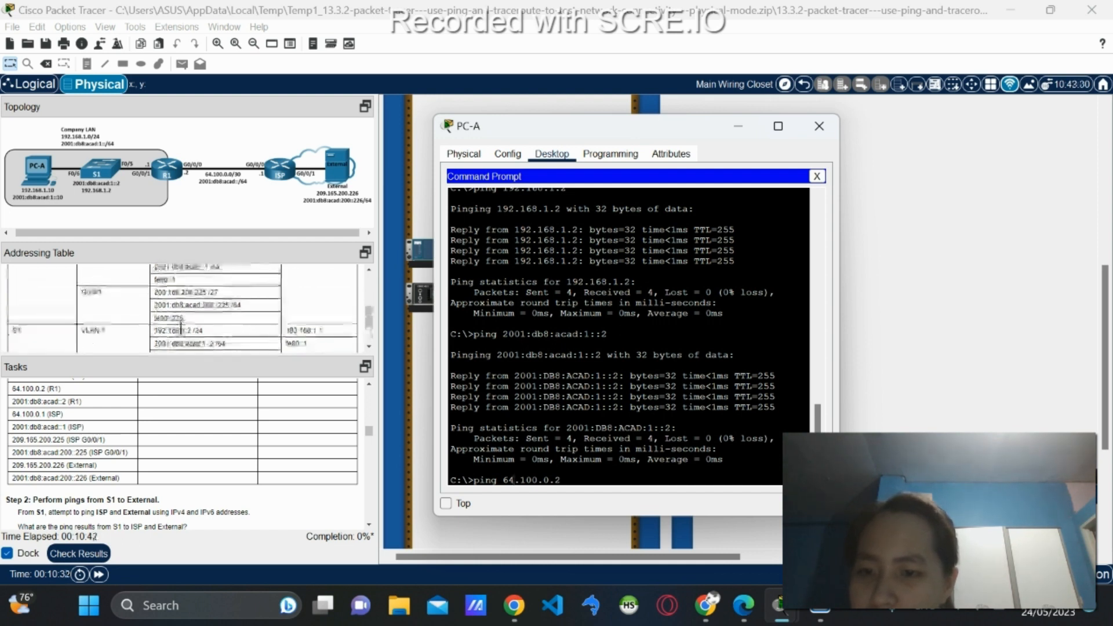
pyautogui.scroll(2, 181, 329)
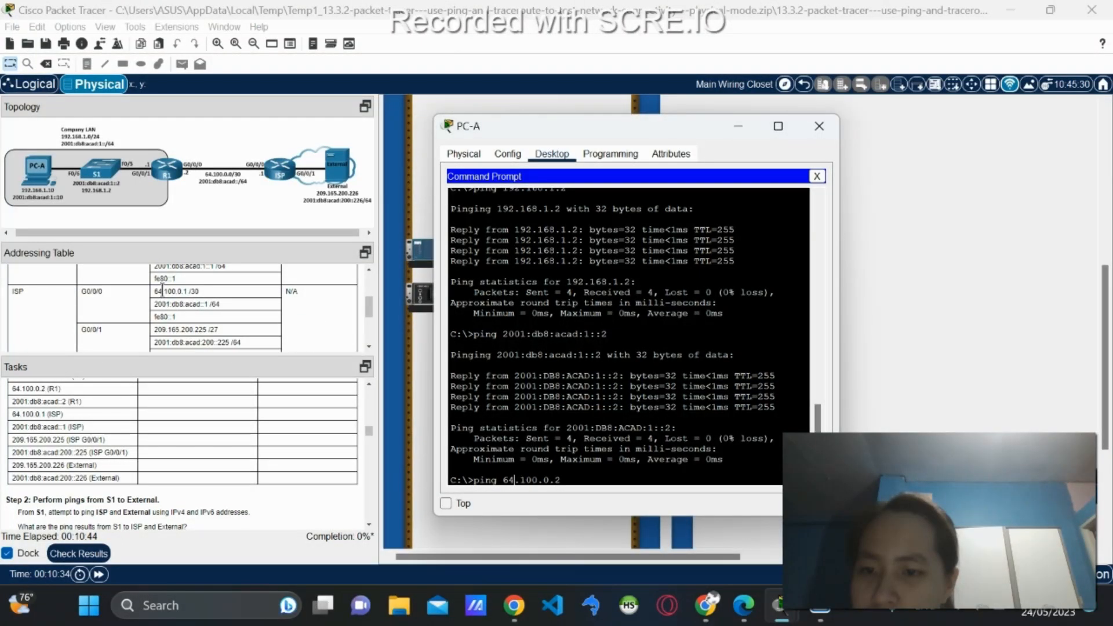
pyautogui.scroll(5, 71, 275)
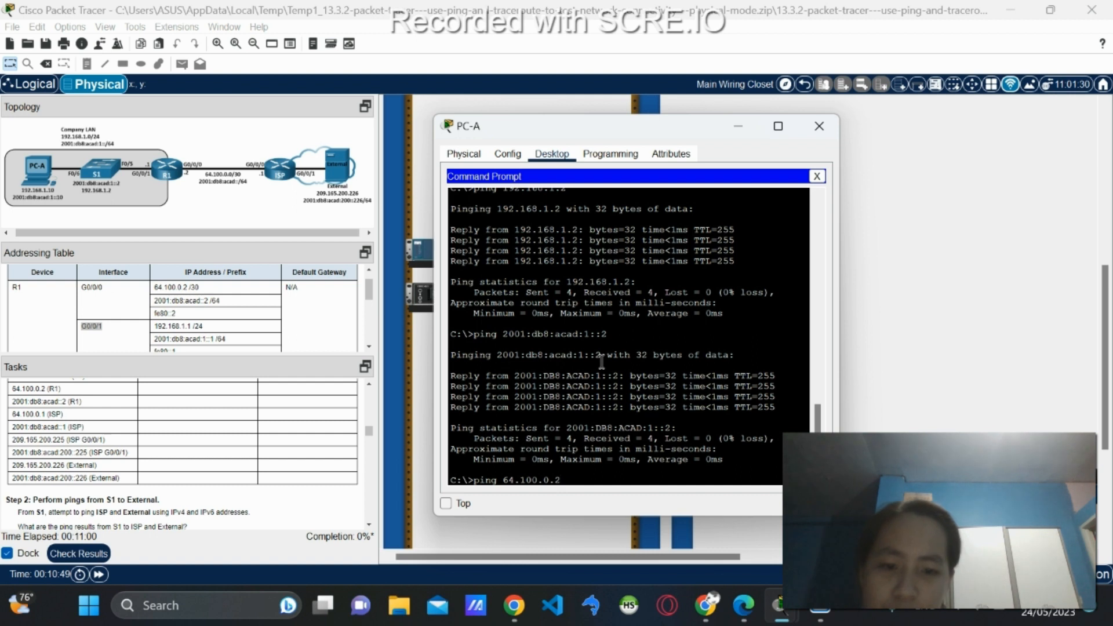
pyautogui.press('Return')
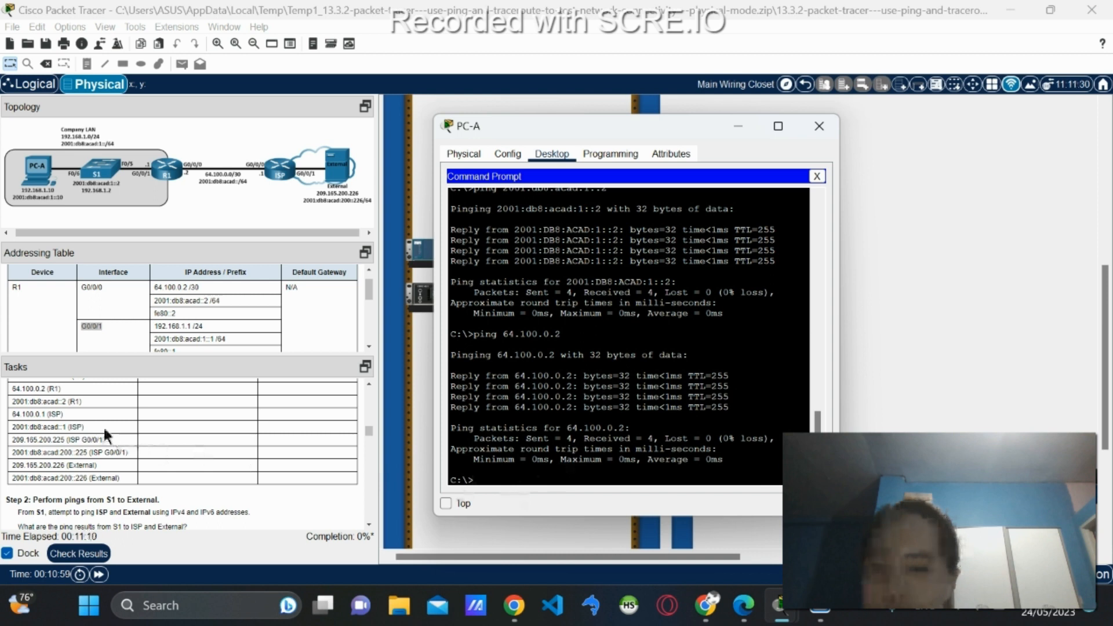
pyautogui.scroll(-2, 77, 411)
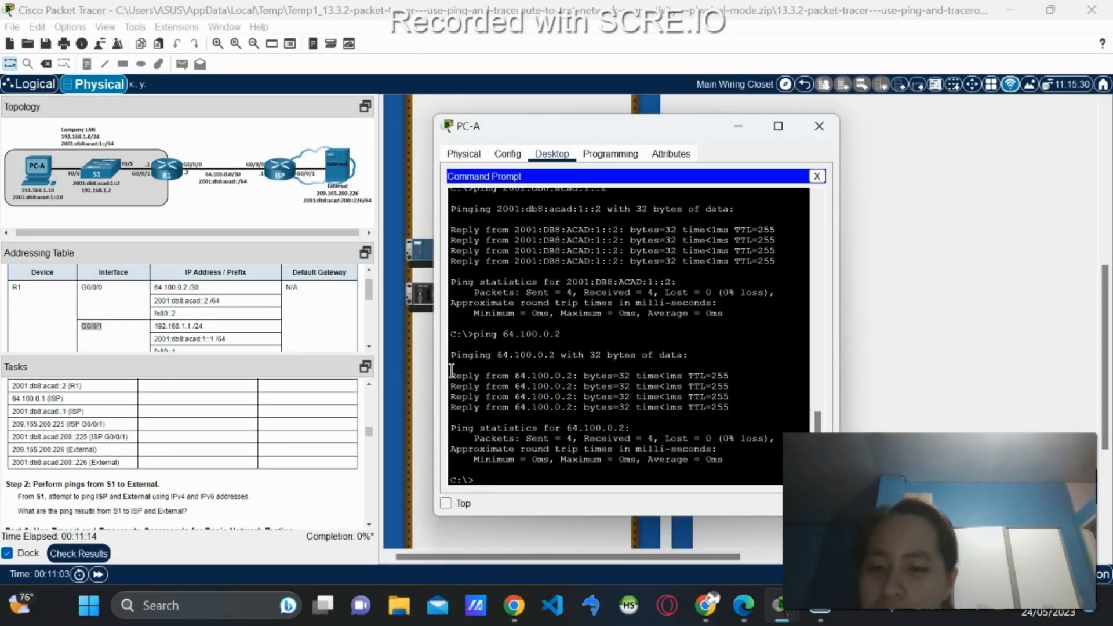
# Ping R1's IPv6 address 2001:db8:acad::2 by editing the recalled IPv6 ping.
pyautogui.press('Up')
pyautogui.press('Up')
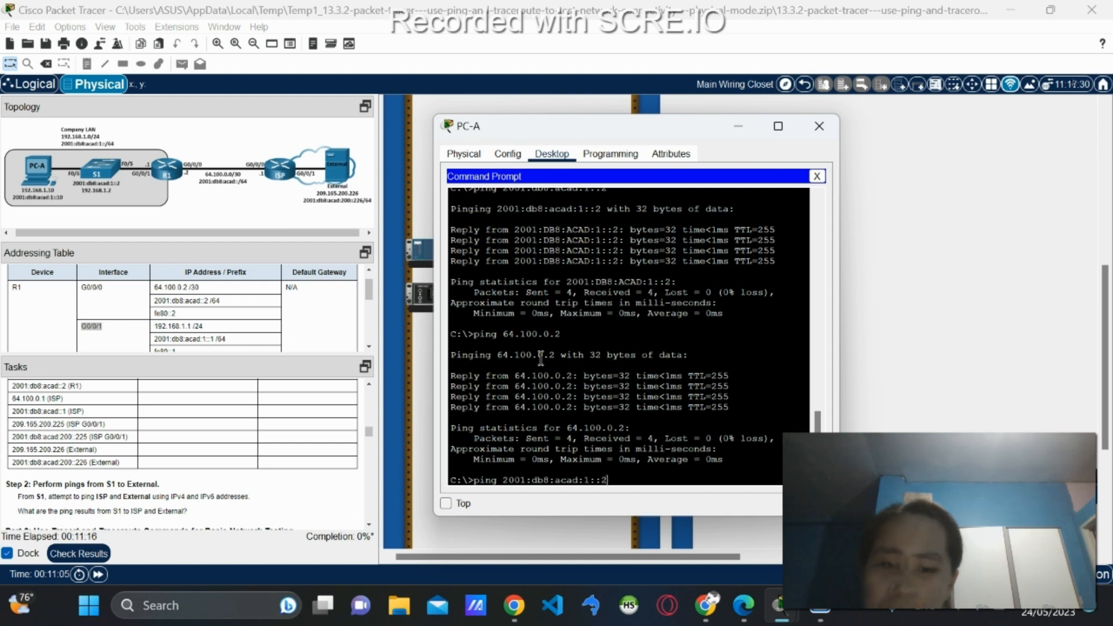
pyautogui.press('Up')
pyautogui.press('Down')
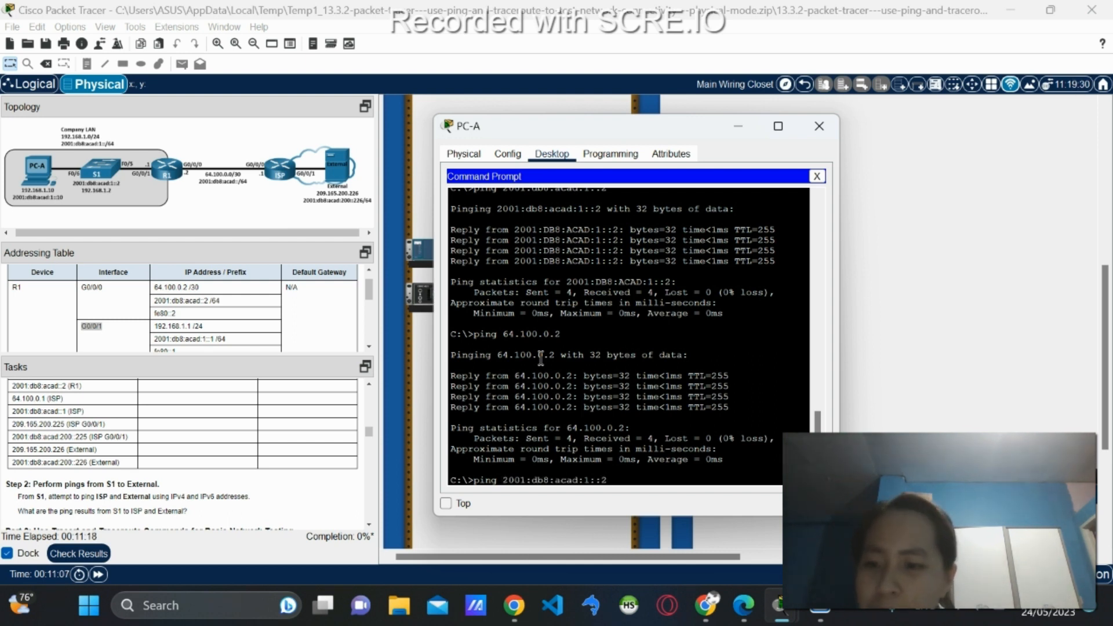
pyautogui.press('BackSpace')
pyautogui.press('BackSpace')
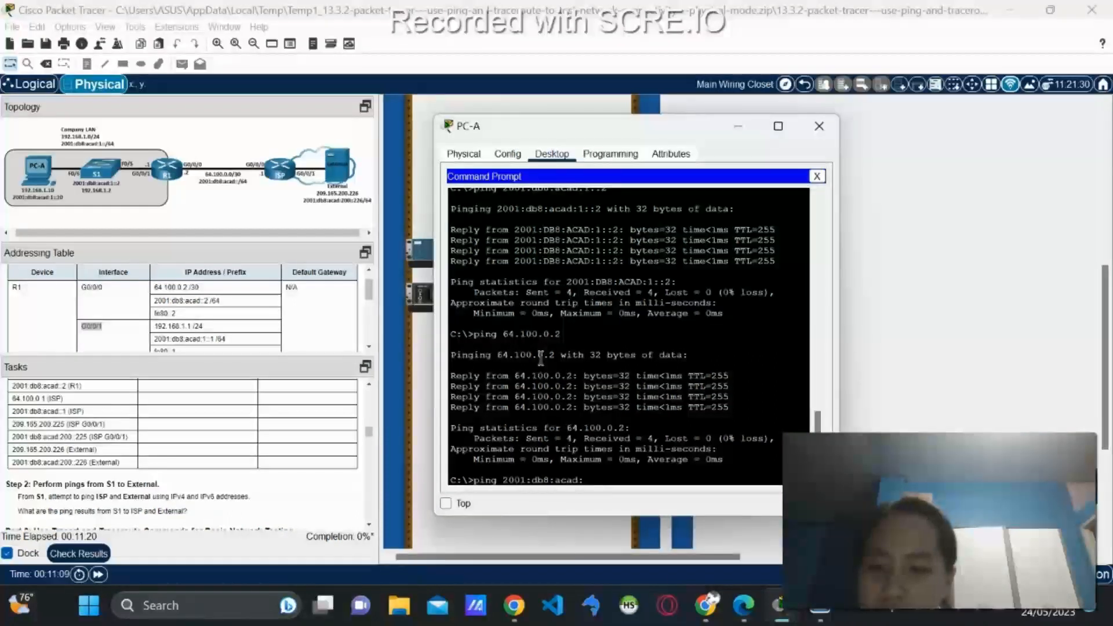
pyautogui.write('2')
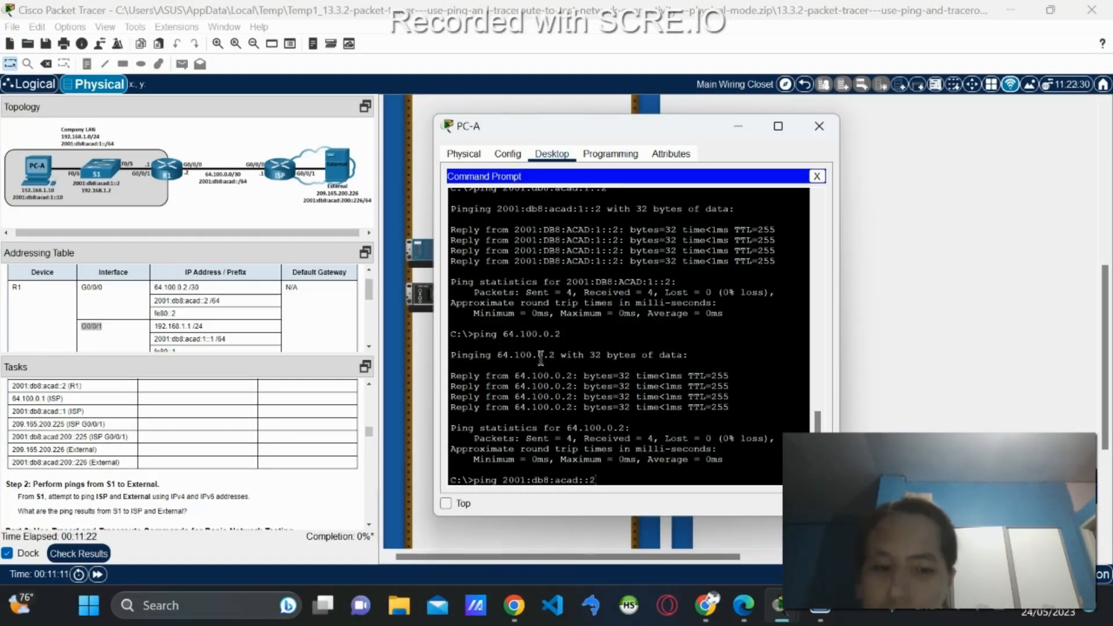
pyautogui.press('Return')
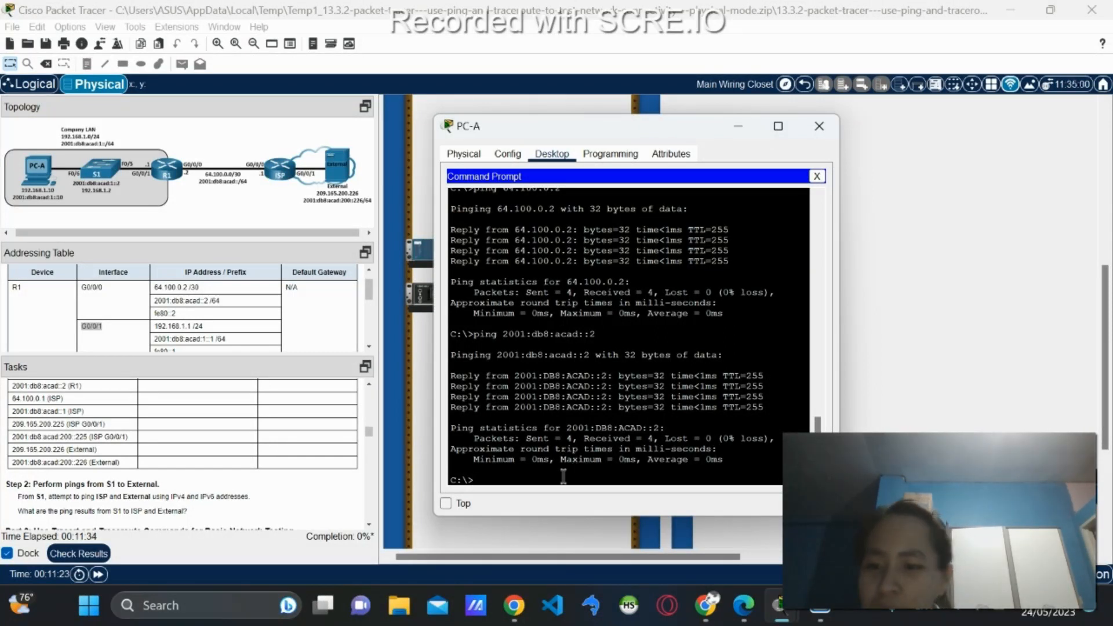
pyautogui.scroll(-1, 138, 451)
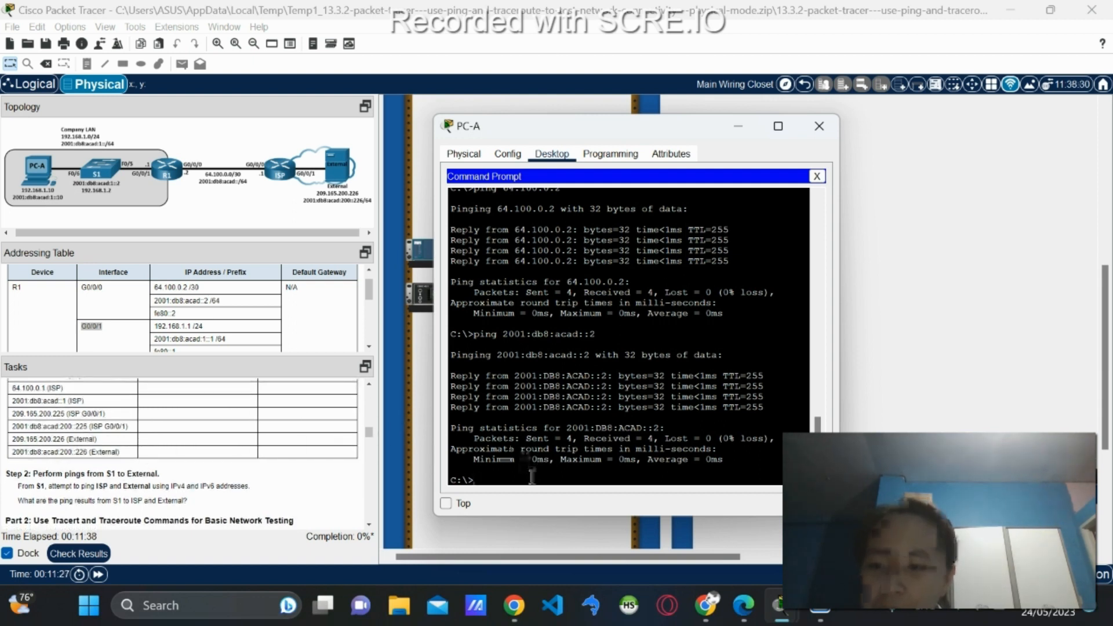
# Ping ISP at 64.100.0.1 (25% loss) and 2001:db8:acad::1 (all four replies) from PC-A.
pyautogui.press('Up')
pyautogui.press('Up')
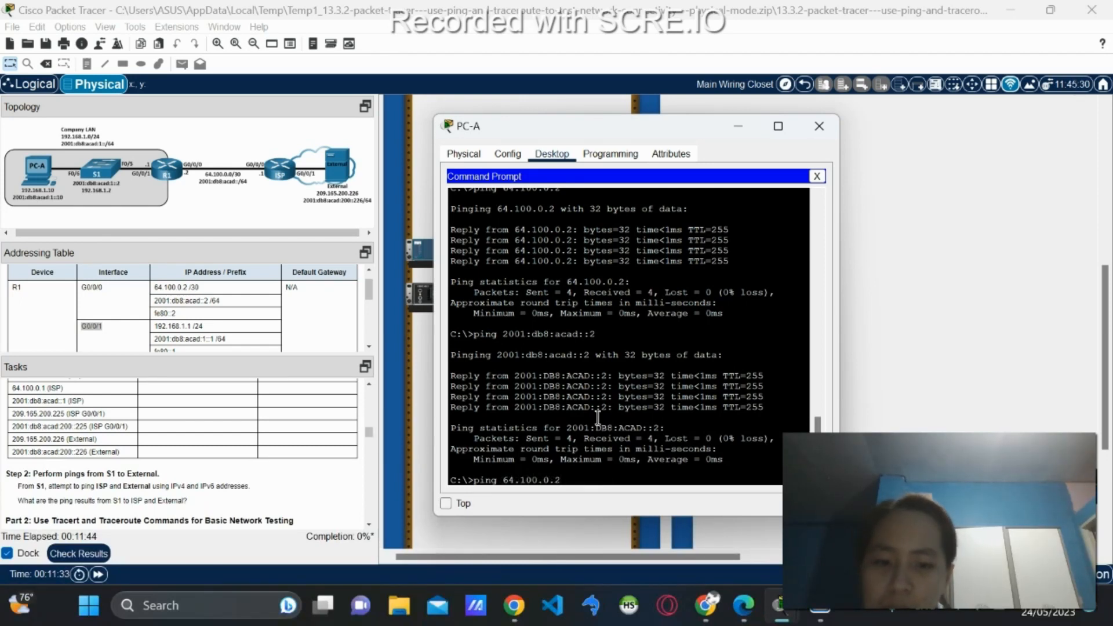
pyautogui.write('1')
pyautogui.press('Return')
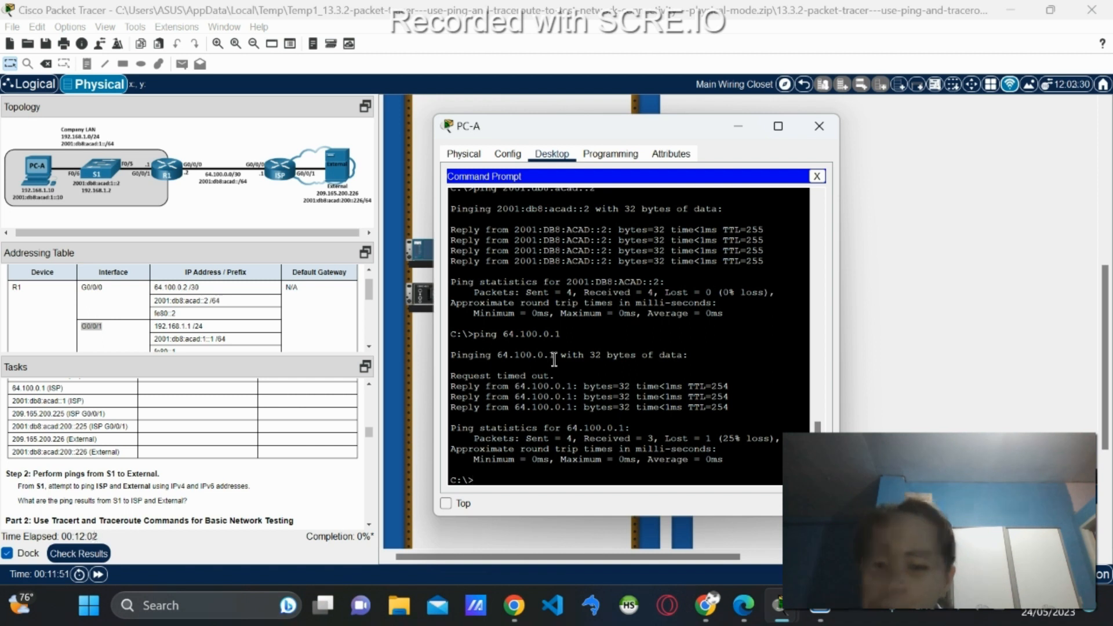
pyautogui.press('Up')
pyautogui.press('Up')
pyautogui.press('BackSpace')
pyautogui.write('1:db8:acad::1')
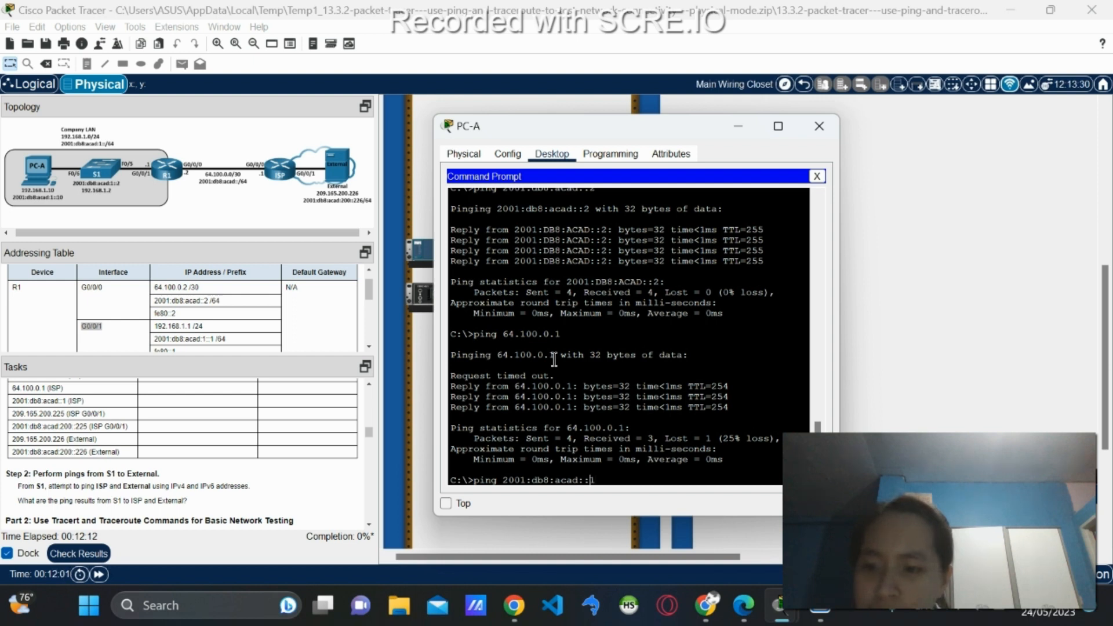
pyautogui.press('Return')
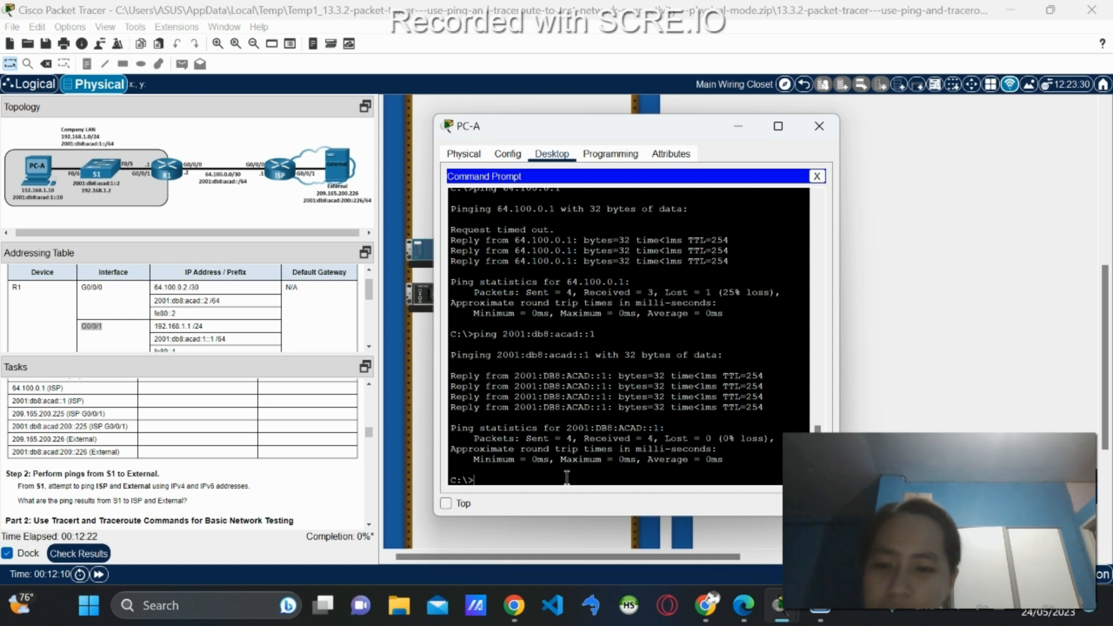
pyautogui.scroll(-2, 70, 412)
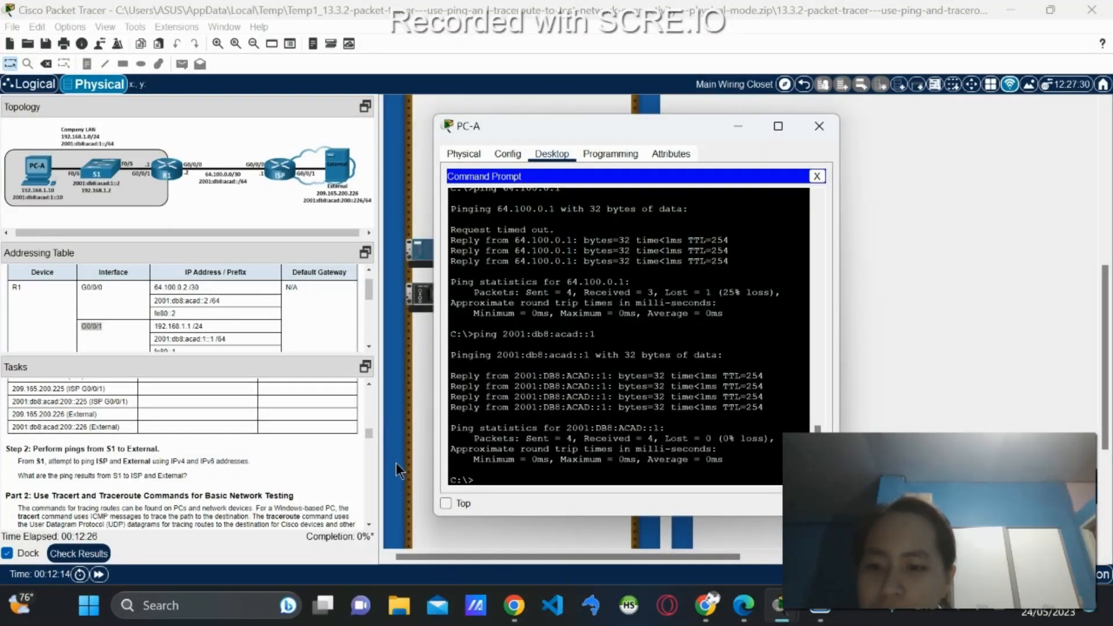
pyautogui.scroll(-1, 131, 395)
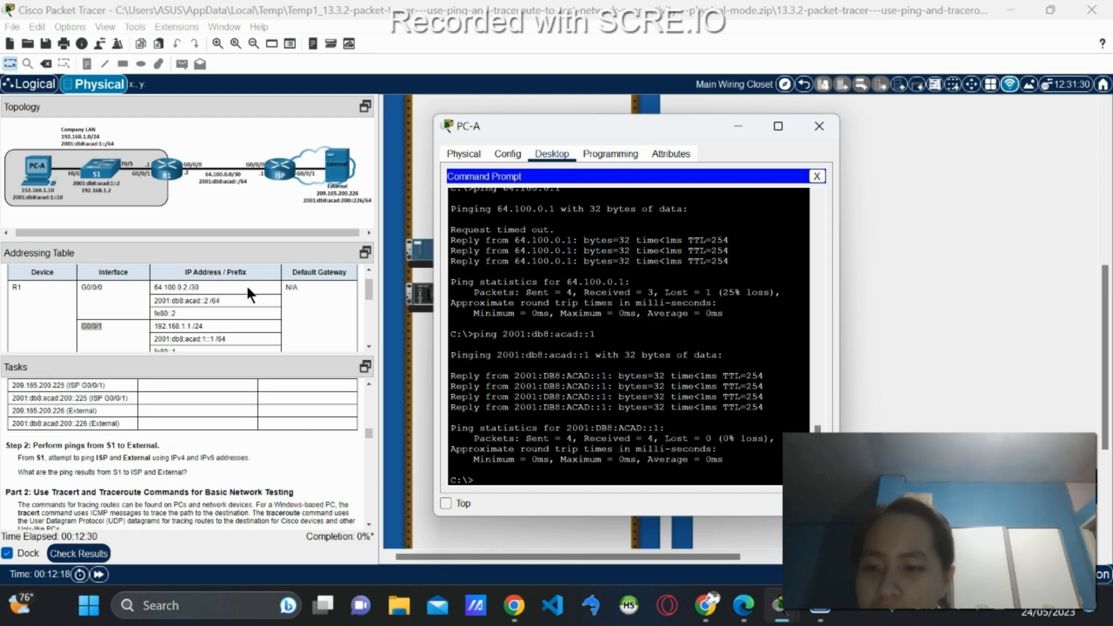
pyautogui.scroll(-3, 241, 290)
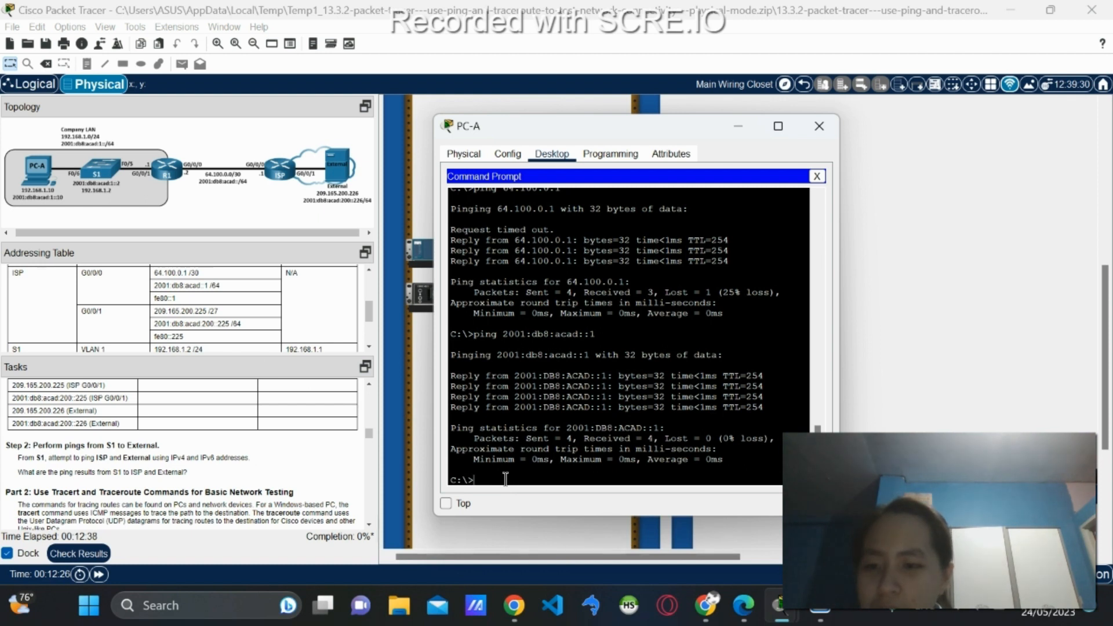
pyautogui.press('Up')
# Ping 209.165.200.225 from PC-A by editing the recalled ping command; it reports destination host unreachable.
pyautogui.press('Up')
pyautogui.press('Down')
pyautogui.press('Up')
pyautogui.press('Left')
pyautogui.press('Left')
pyautogui.press('Left')
pyautogui.press('Left')
pyautogui.press('Left')
pyautogui.press('Left')
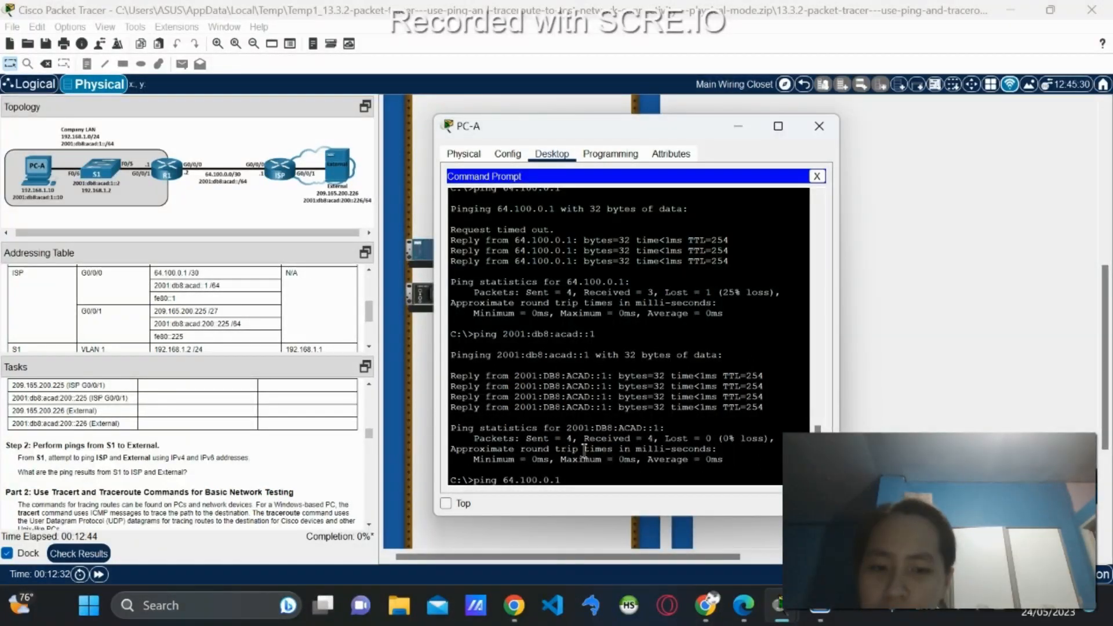
pyautogui.press('BackSpace')
pyautogui.press('BackSpace')
pyautogui.press('BackSpace')
pyautogui.press('BackSpace')
pyautogui.press('BackSpace')
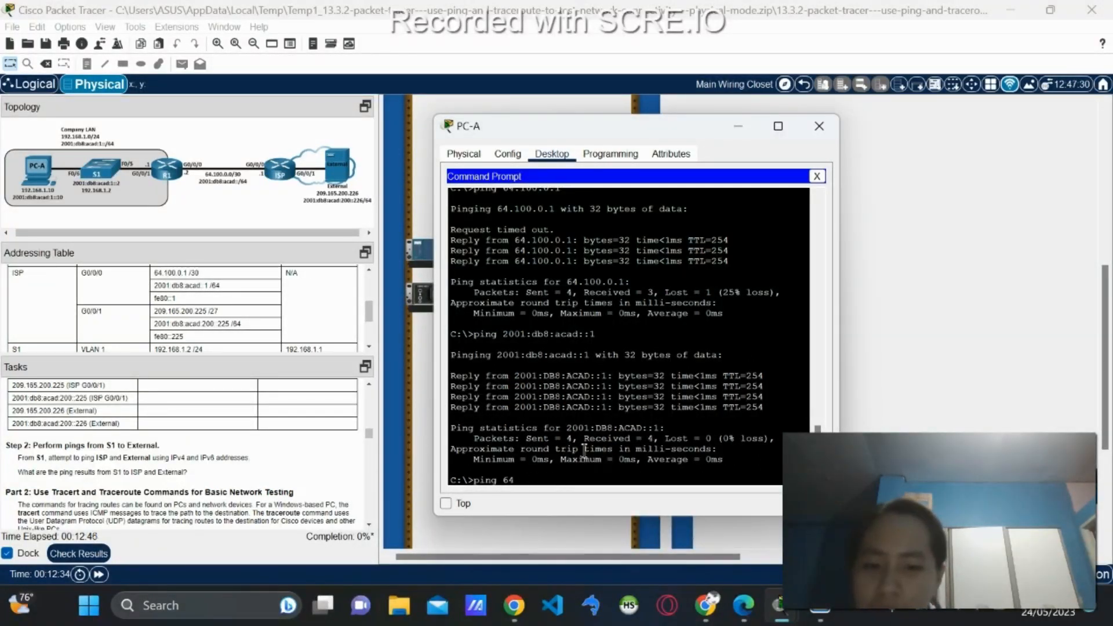
pyautogui.write('209.1')
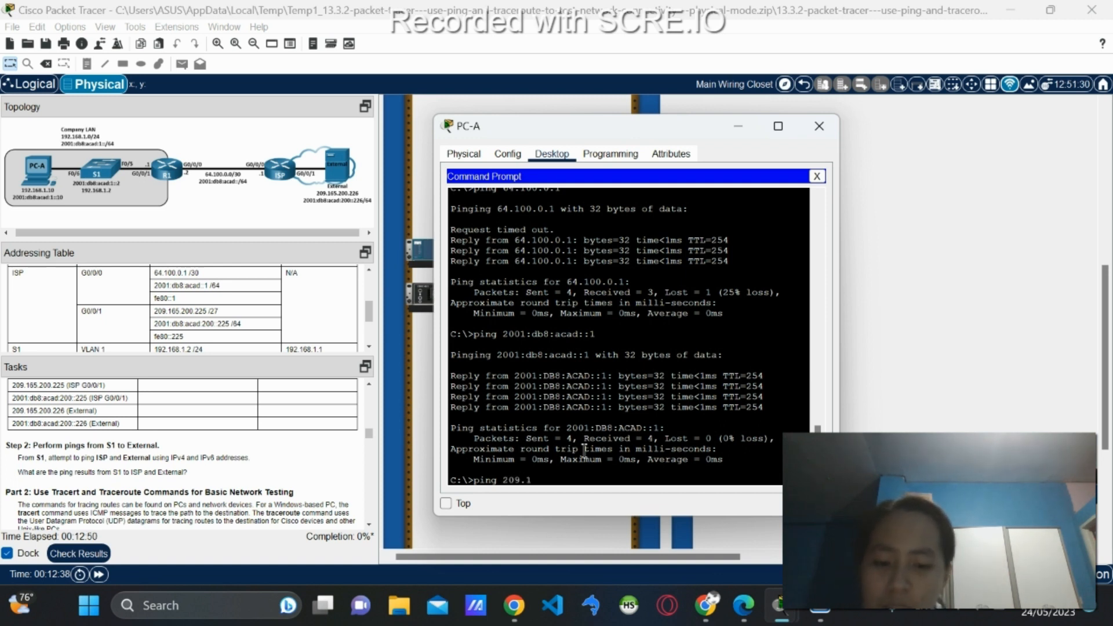
pyautogui.write('65.')
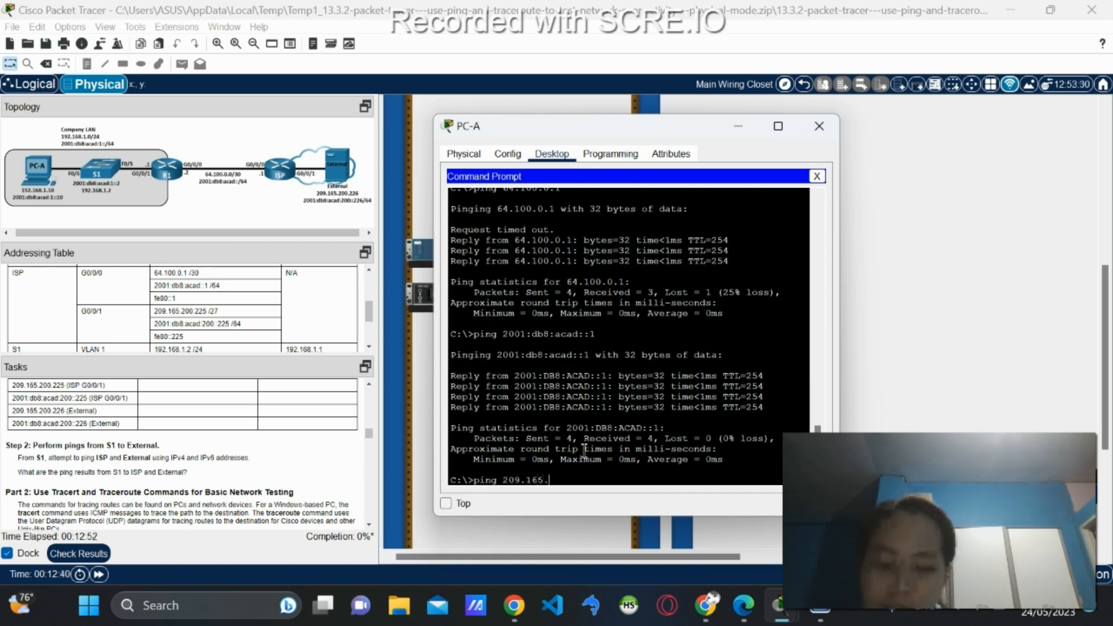
pyautogui.write('2')
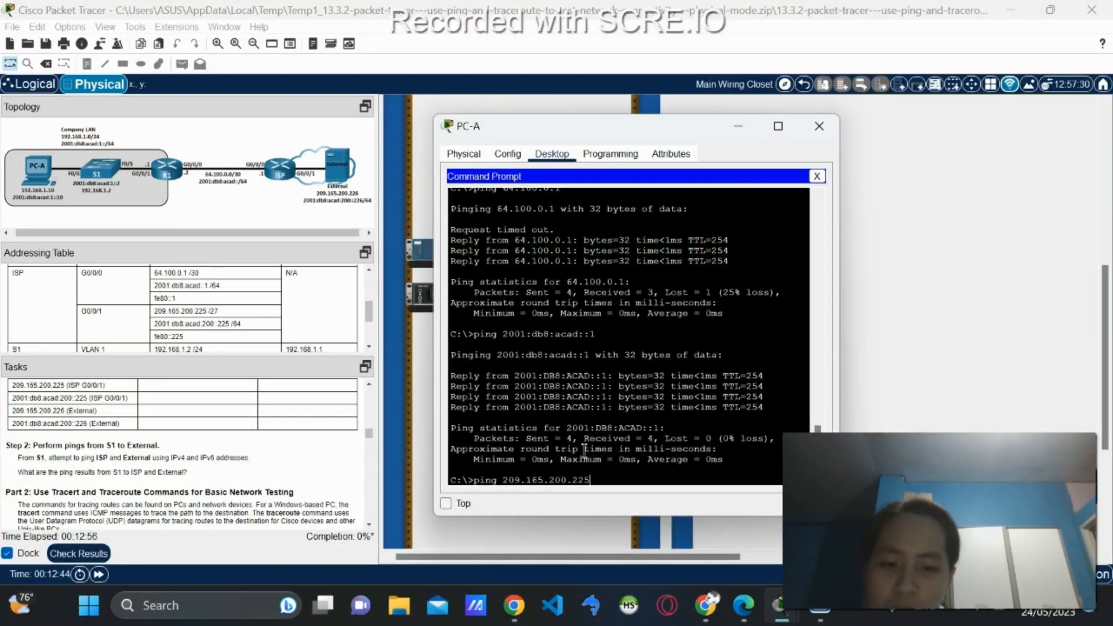
pyautogui.write('00.225')
pyautogui.press('Return')
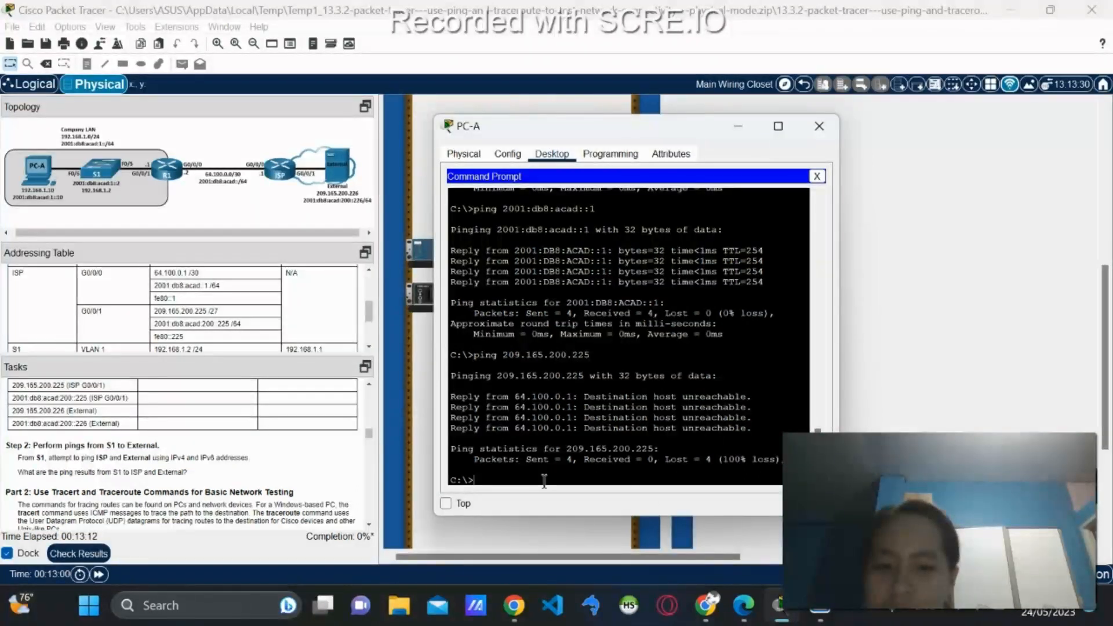
# Ping 209.165.200.226 from PC-A, which also fails with 64.100.0.1 reporting unreachable.
pyautogui.press('Up')
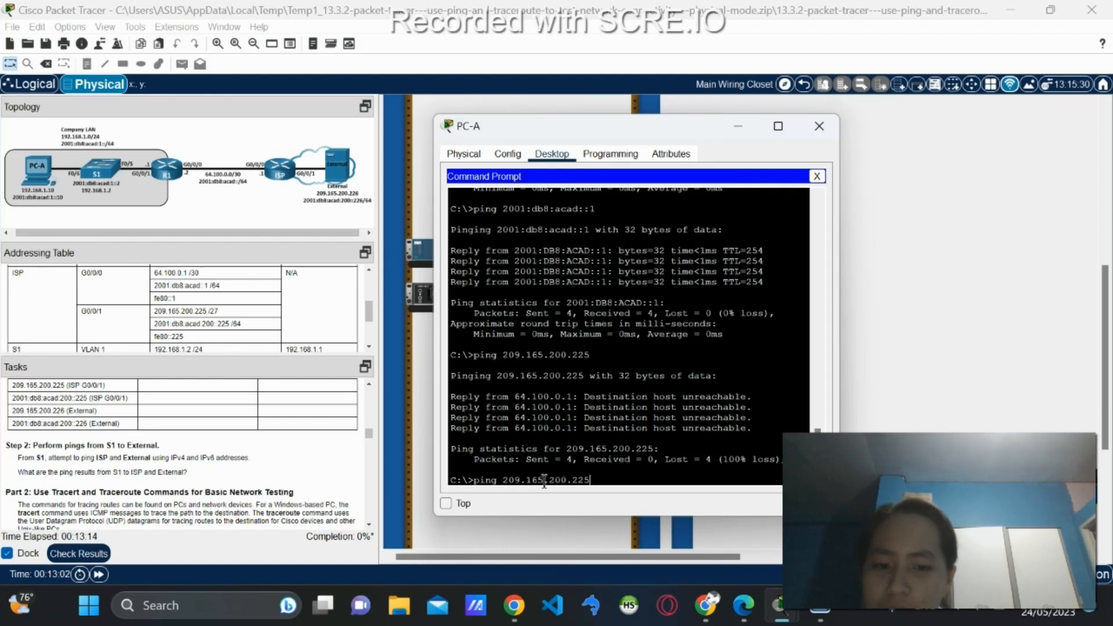
pyautogui.press('BackSpace')
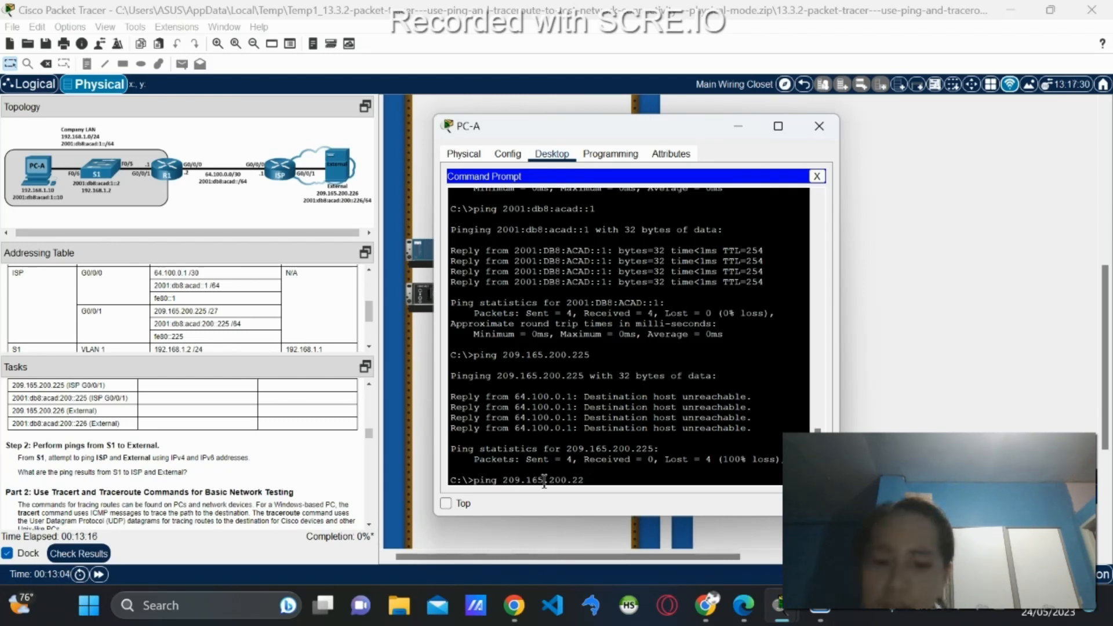
pyautogui.write('6')
pyautogui.press('Return')
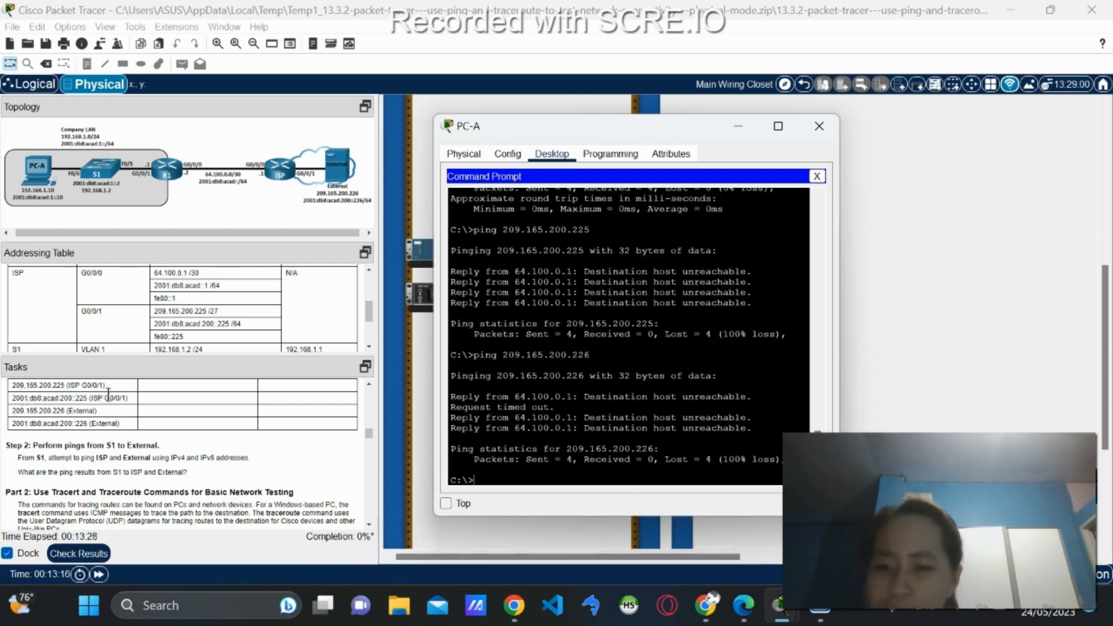
# Ping 2001:db8:acad:200::225 from PC-A; the requests time out with 100% loss.
pyautogui.press('Up')
pyautogui.press('Up')
pyautogui.press('Up')
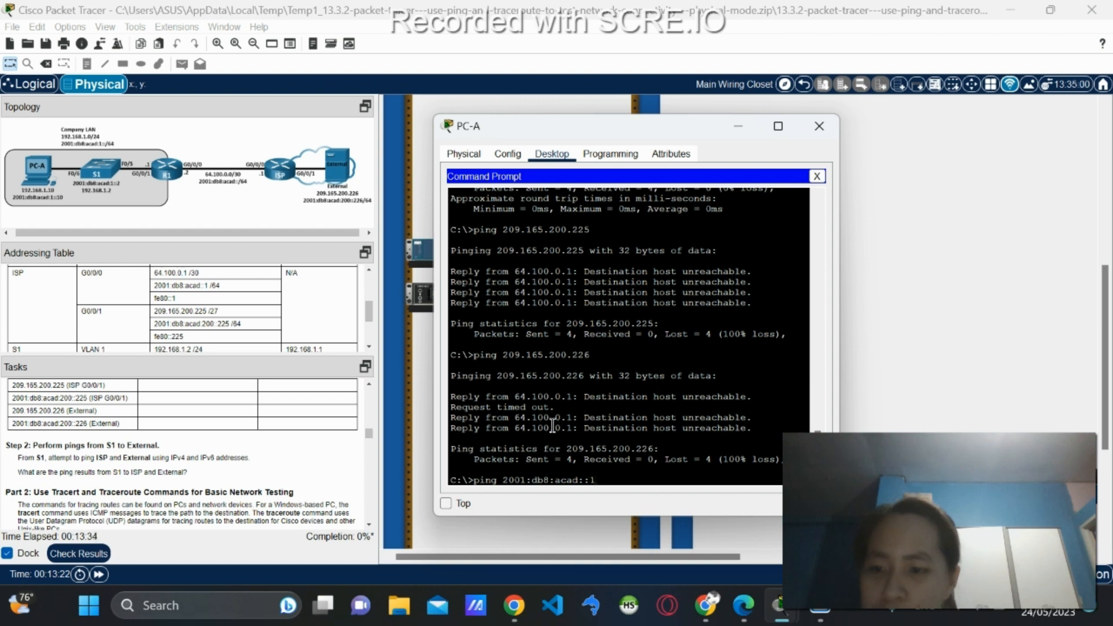
pyautogui.press('Left')
pyautogui.press('Left')
pyautogui.press('Right')
pyautogui.press('Right')
pyautogui.press('Right')
pyautogui.press('Delete')
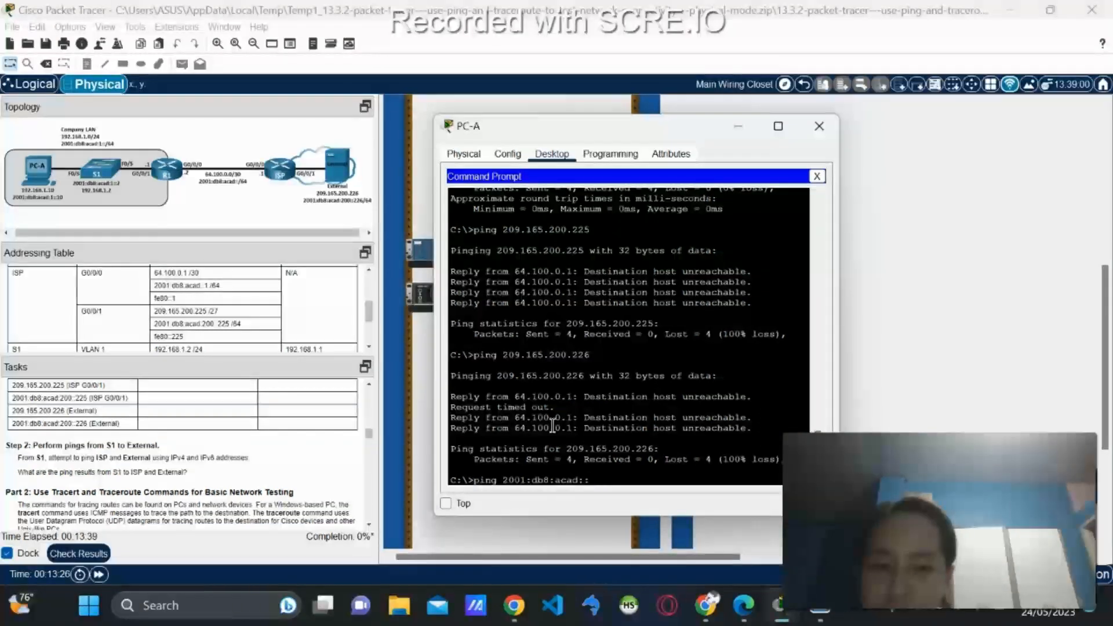
pyautogui.write('200')
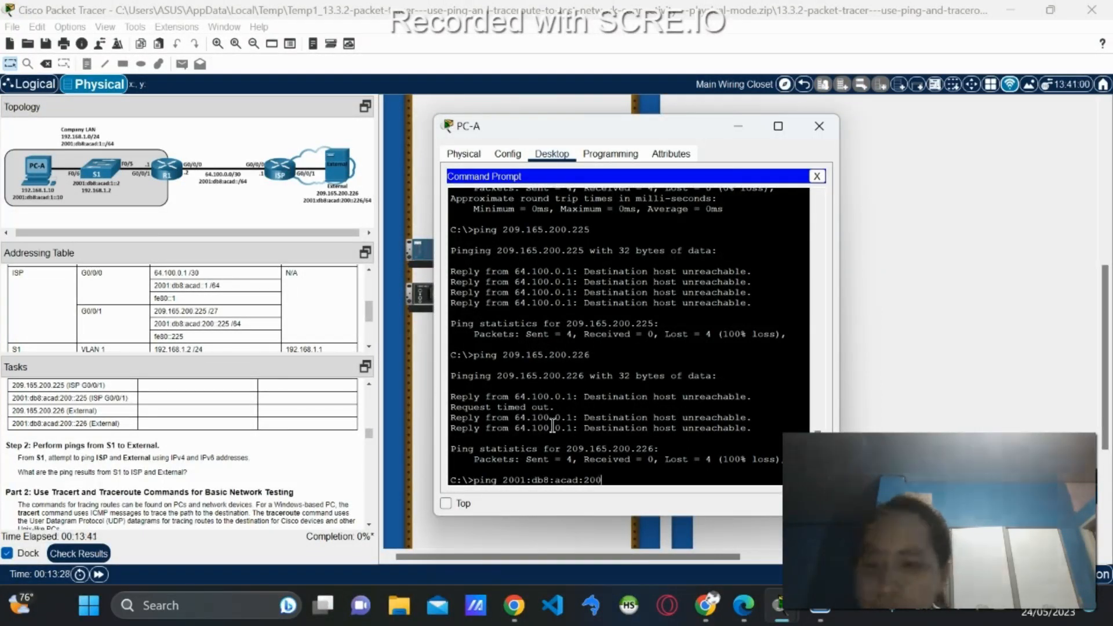
pyautogui.write('::')
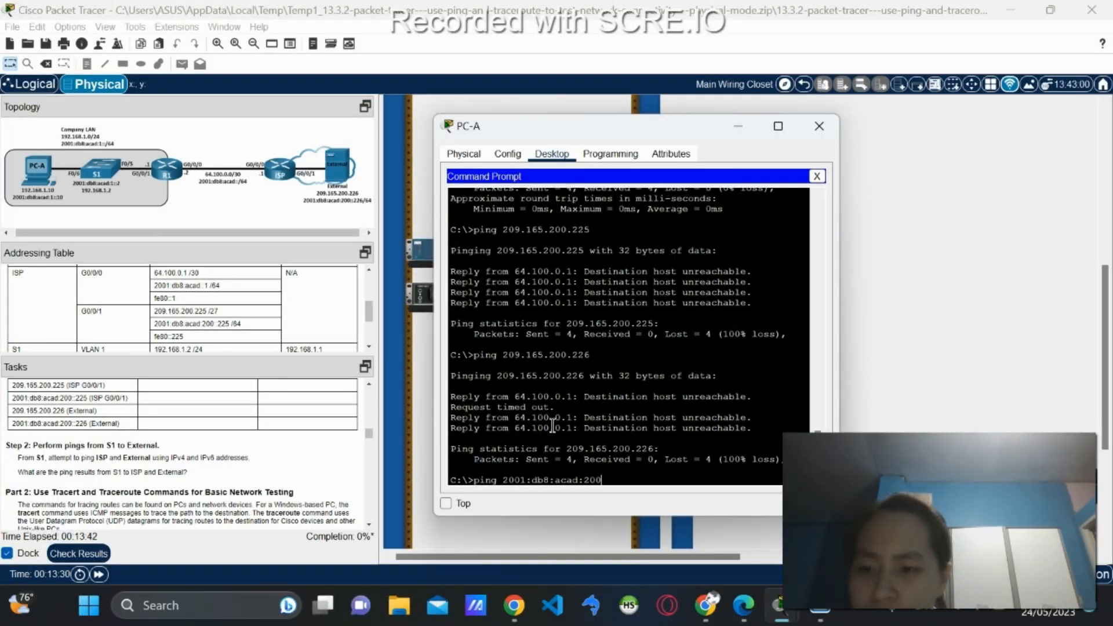
pyautogui.write('225')
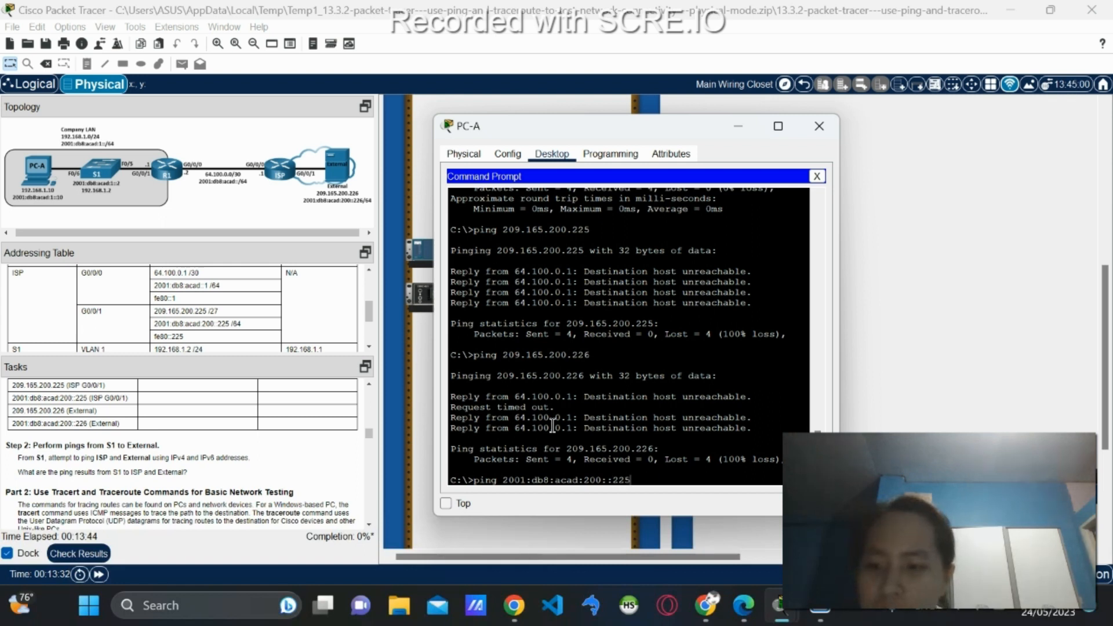
pyautogui.press('Return')
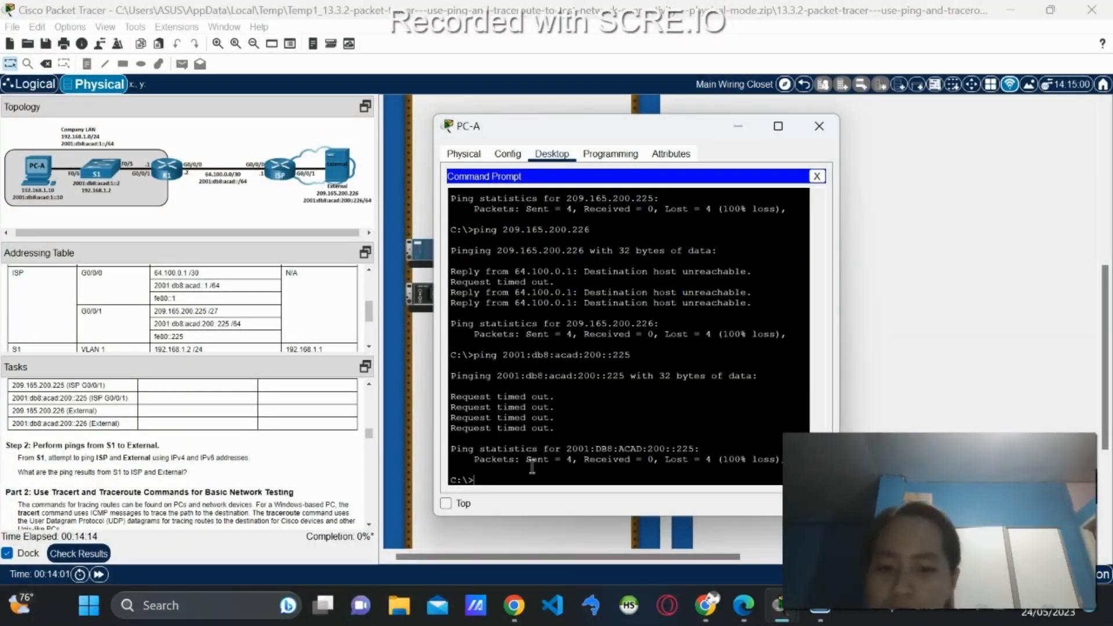
# Ping 2001:db8:acad:200::226 from PC-A; it also starts timing out.
pyautogui.press('Up')
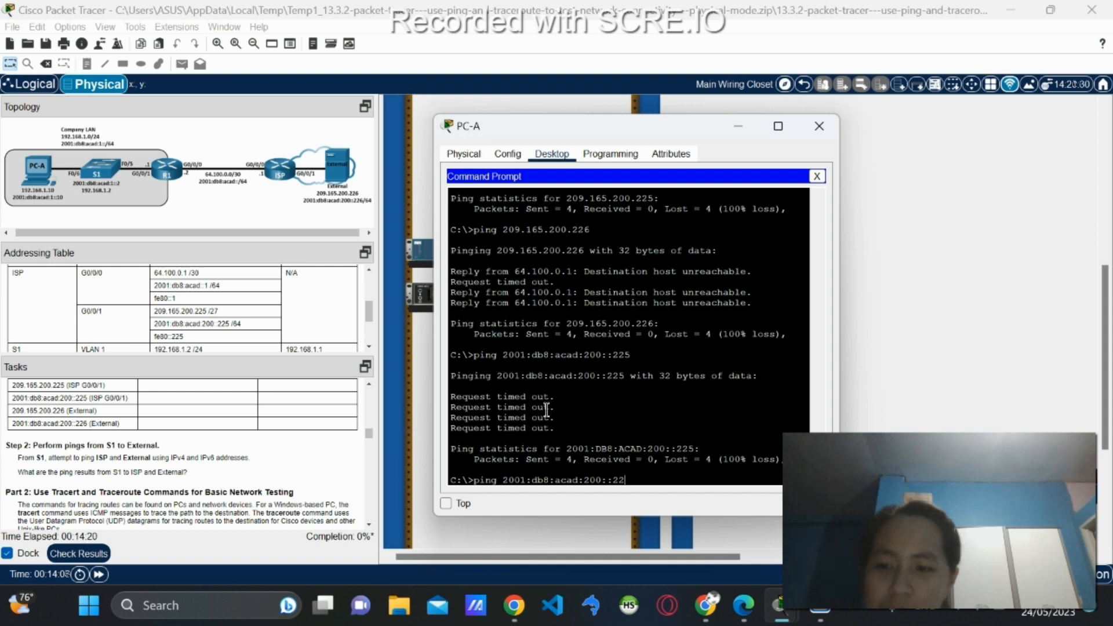
pyautogui.write('6')
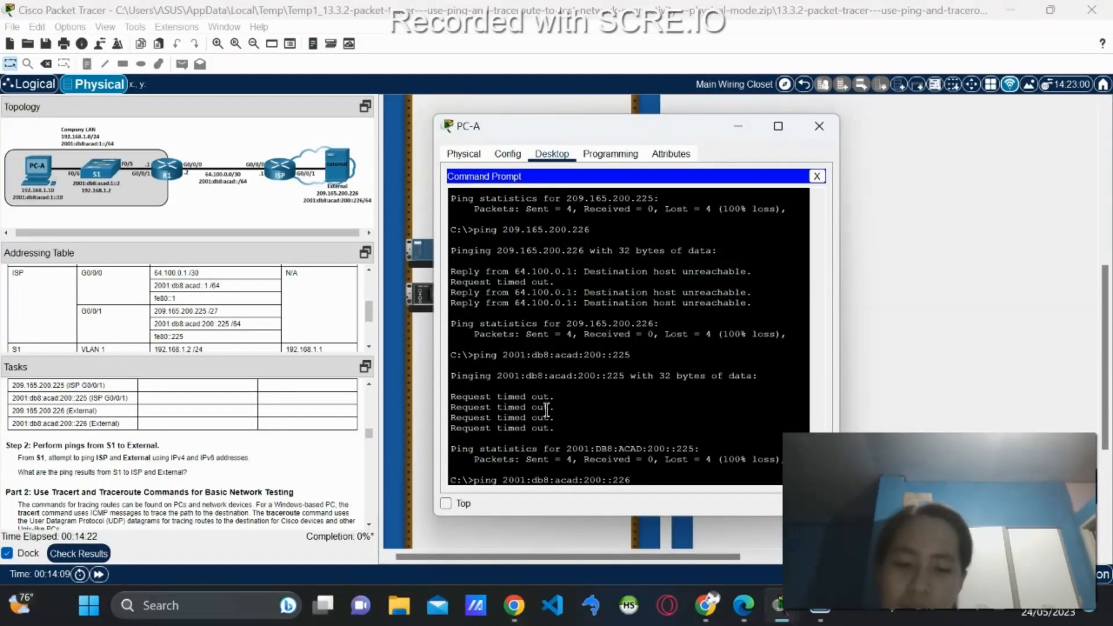
pyautogui.press('Return')
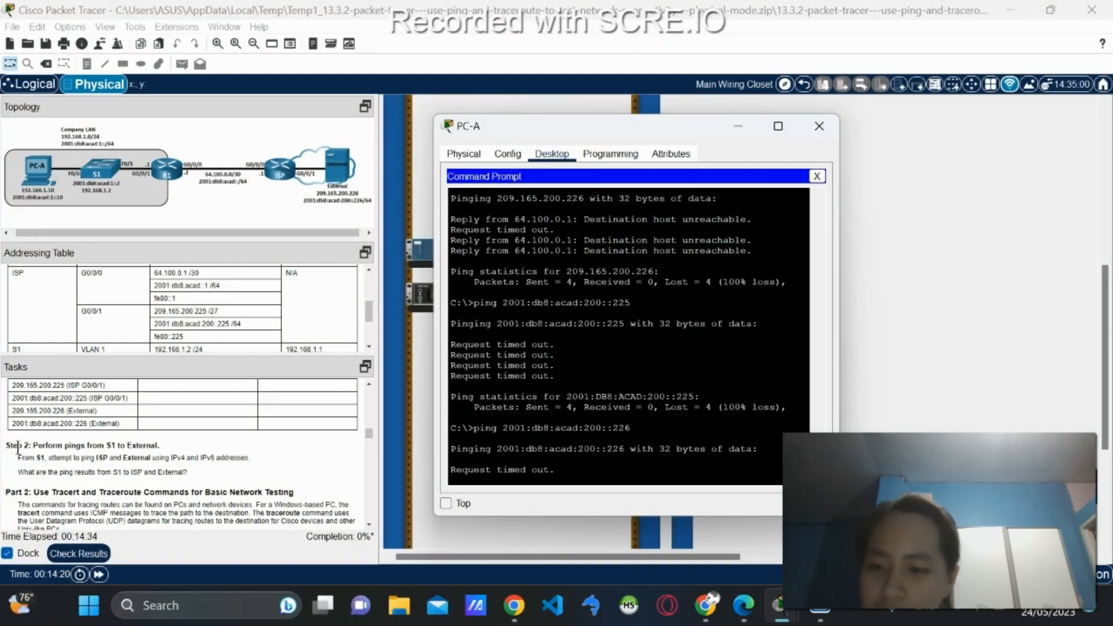
# Scroll the Tasks panel down to Part 2: Use Tracert and Traceroute Commands while the IPv6 ping finishes.
pyautogui.scroll(-1, 18, 448)
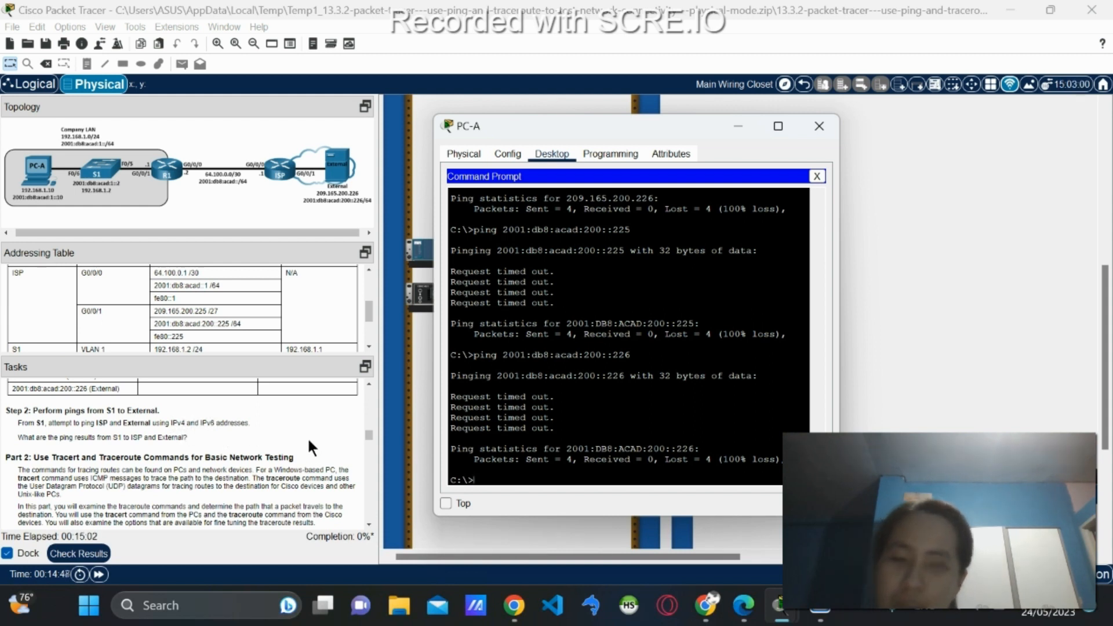
# Connect a console cable from PC-A to switch S1's console port.
pyautogui.click(820, 177)
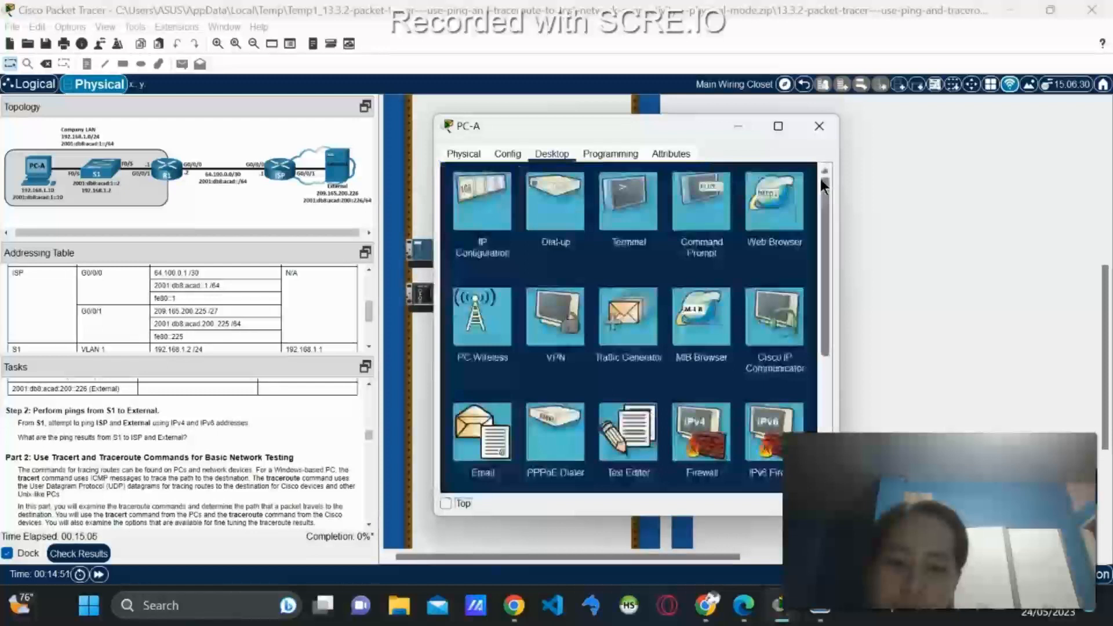
pyautogui.click(654, 208)
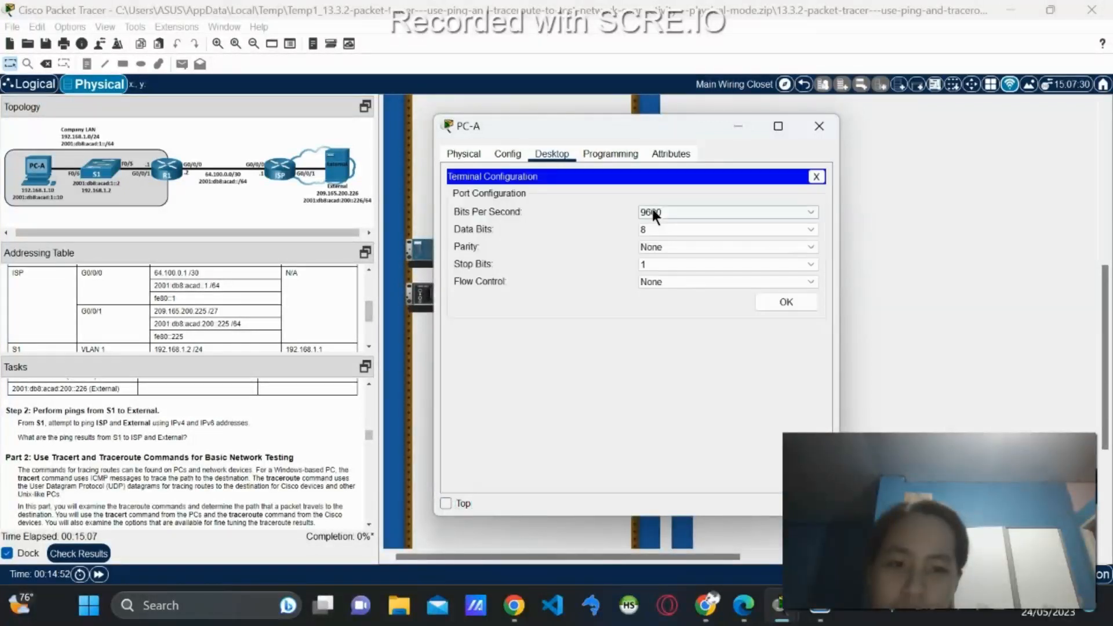
pyautogui.click(748, 128)
pyautogui.scroll(5, 780, 288)
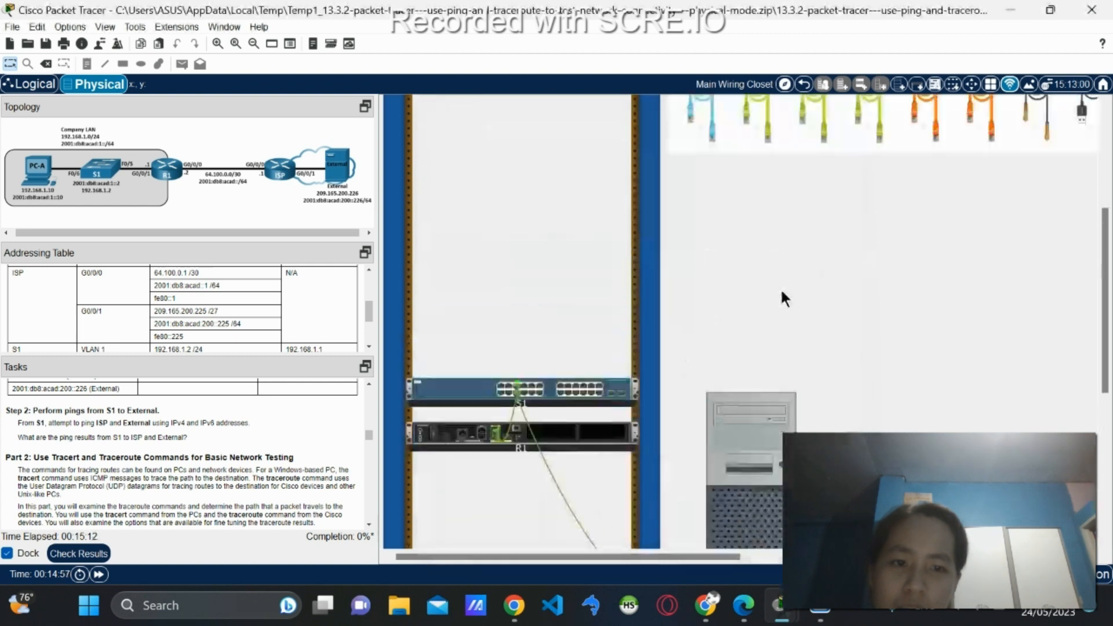
pyautogui.click(691, 180)
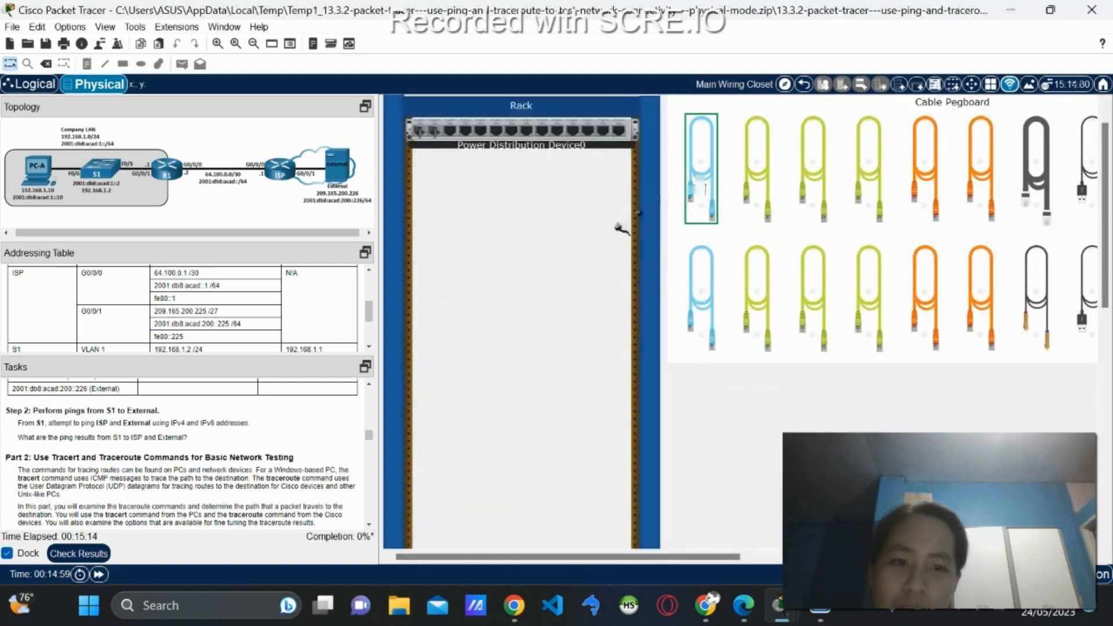
pyautogui.scroll(-5, 613, 235)
pyautogui.scroll(-2, 612, 244)
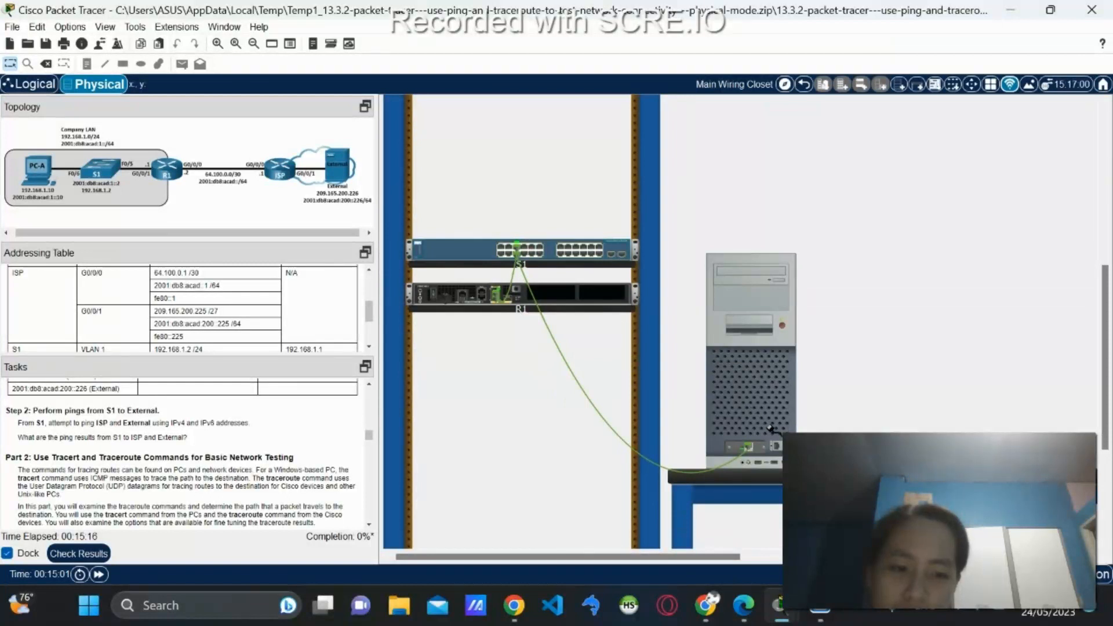
pyautogui.rightClick(475, 250)
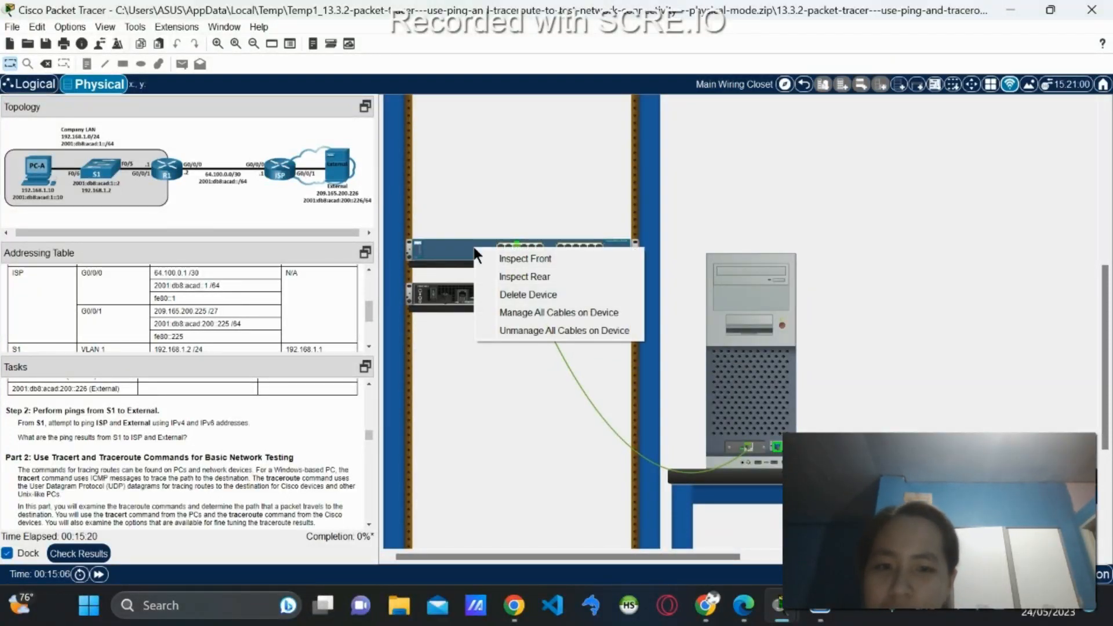
pyautogui.press('Escape')
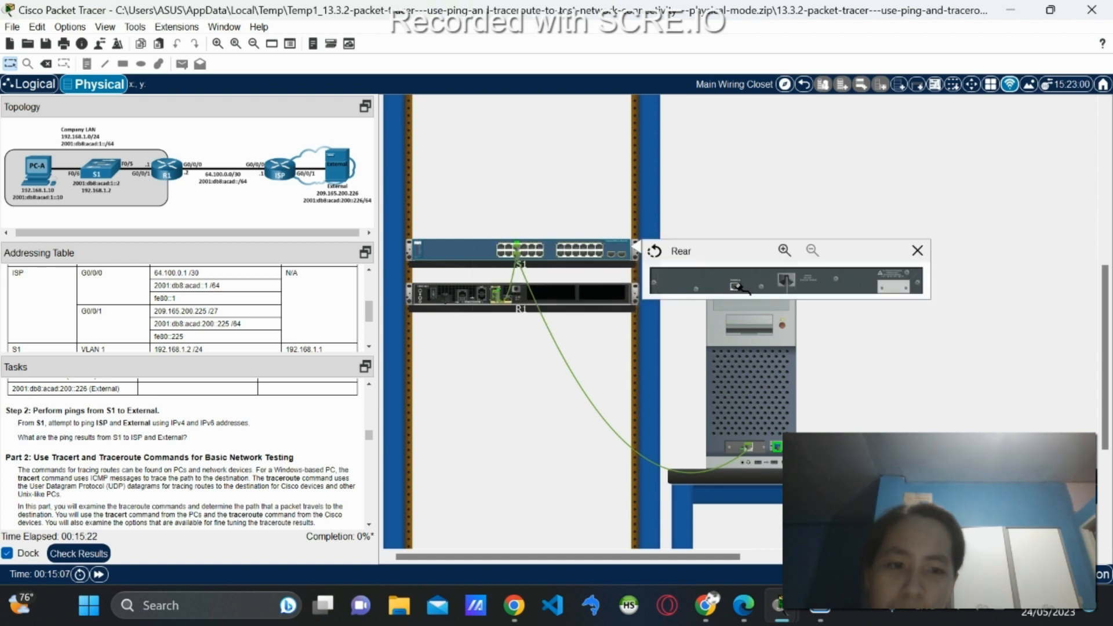
pyautogui.click(734, 285)
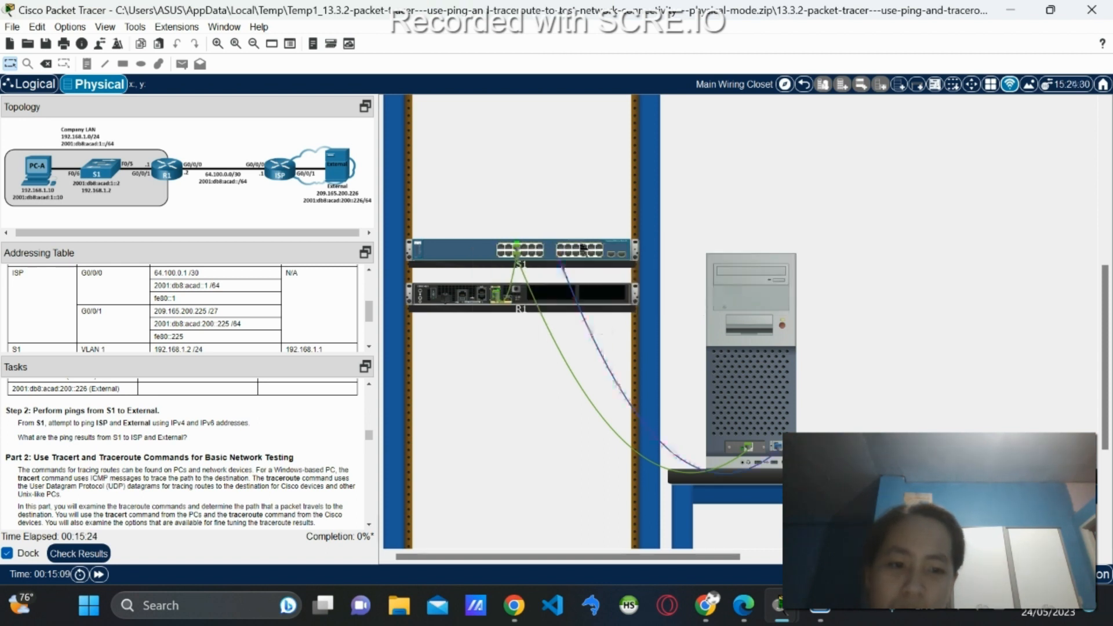
# Bring up PC-A's Terminal connection settings with the default 9600 baud configuration.
pyautogui.click(756, 370)
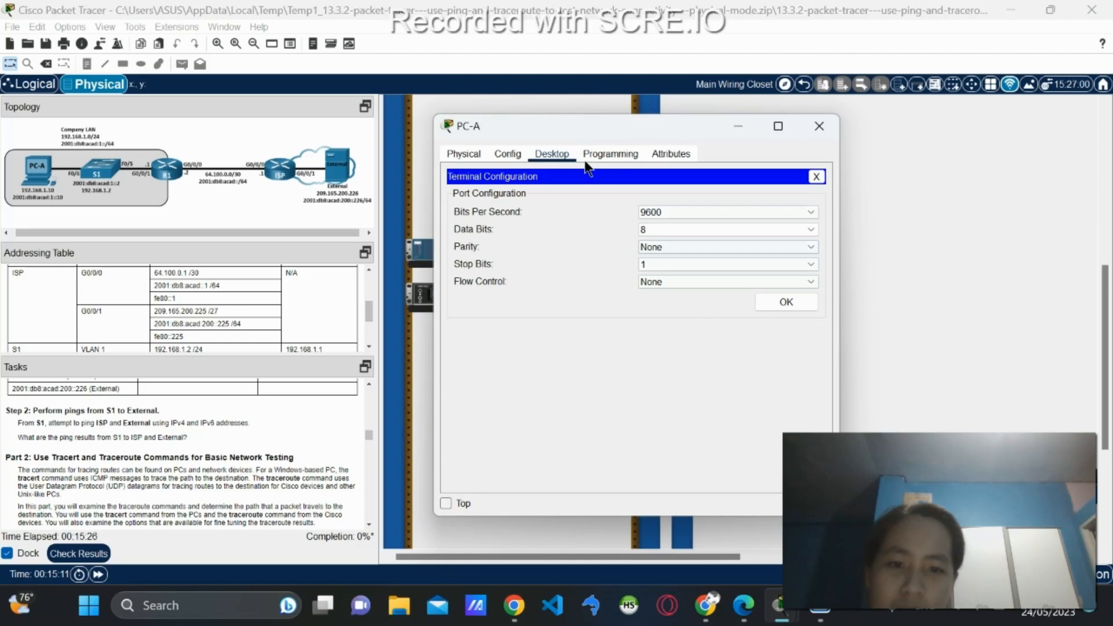
pyautogui.click(816, 177)
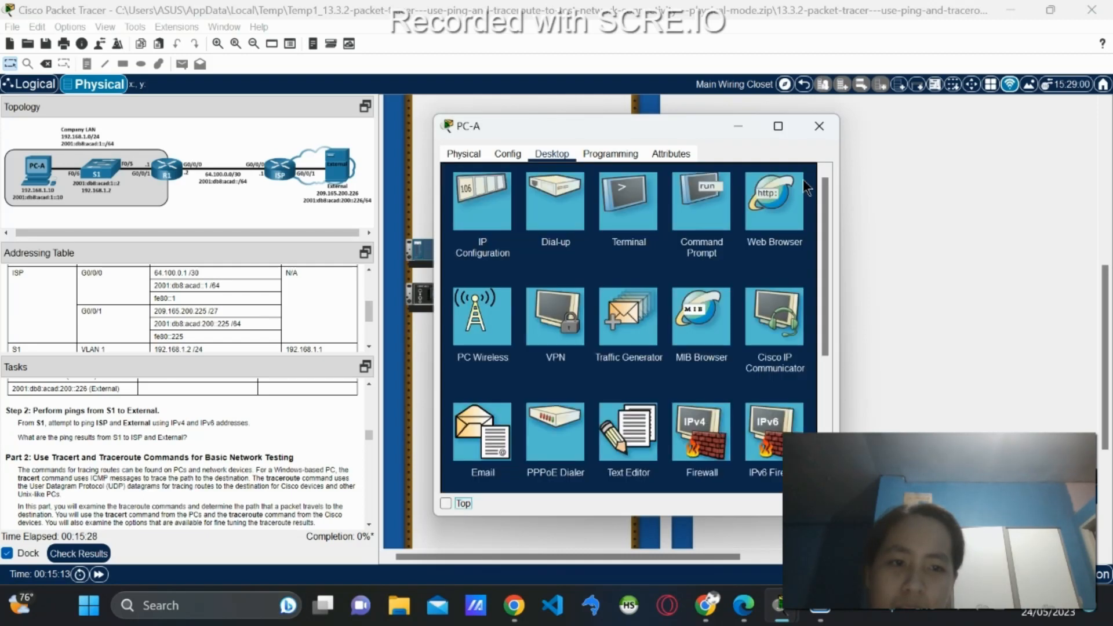
pyautogui.click(605, 207)
# Open S1's console and enter privileged mode with 'enable'.
pyautogui.click(790, 299)
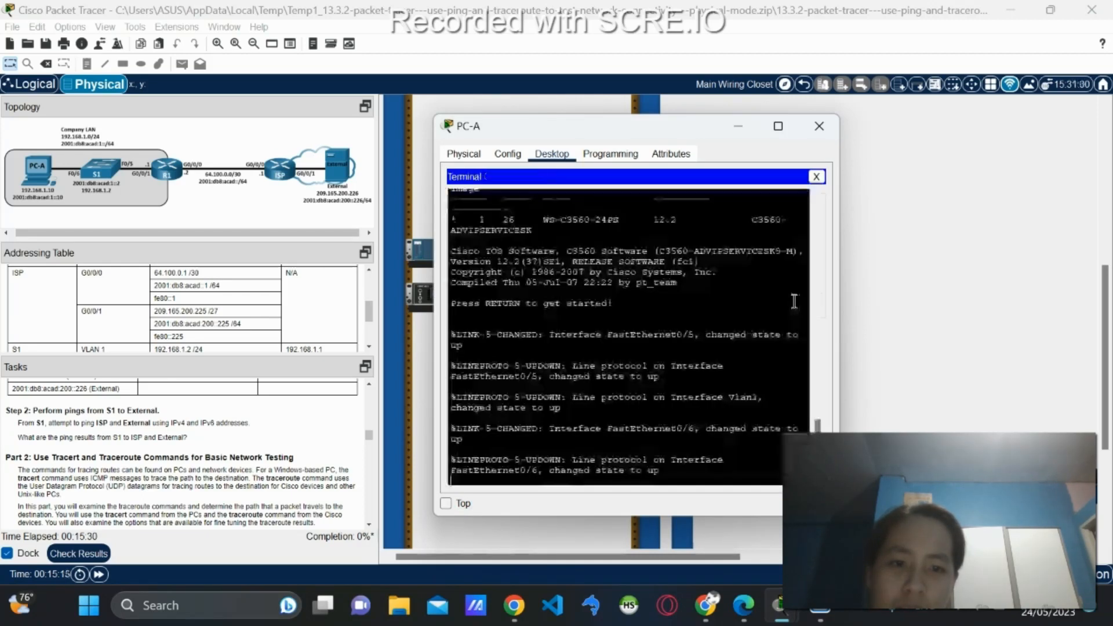
pyautogui.press('Return')
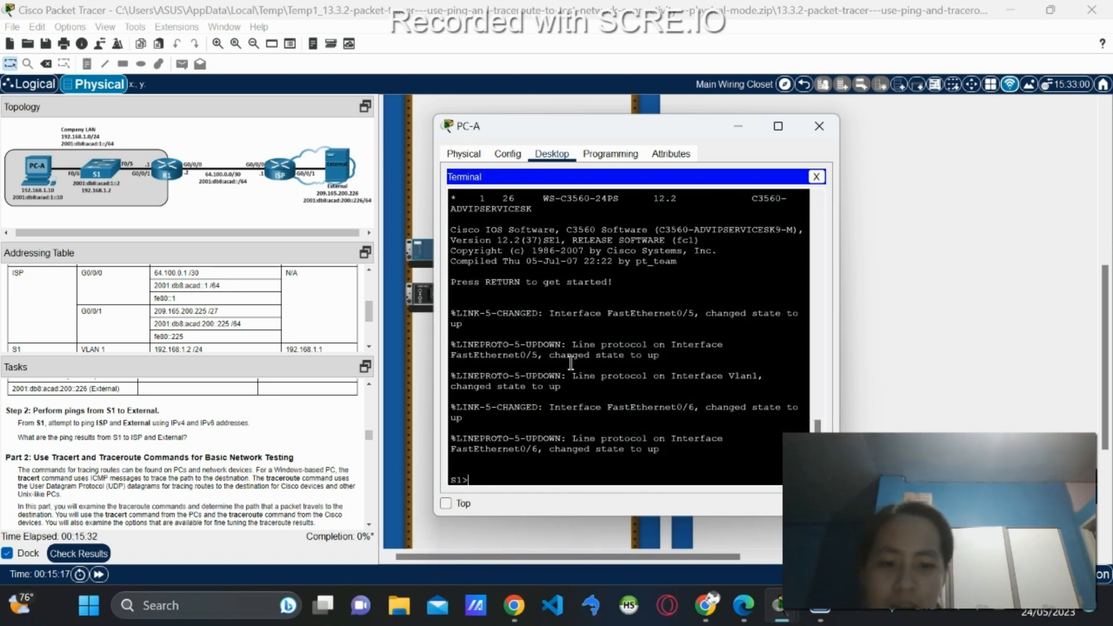
pyautogui.write('en')
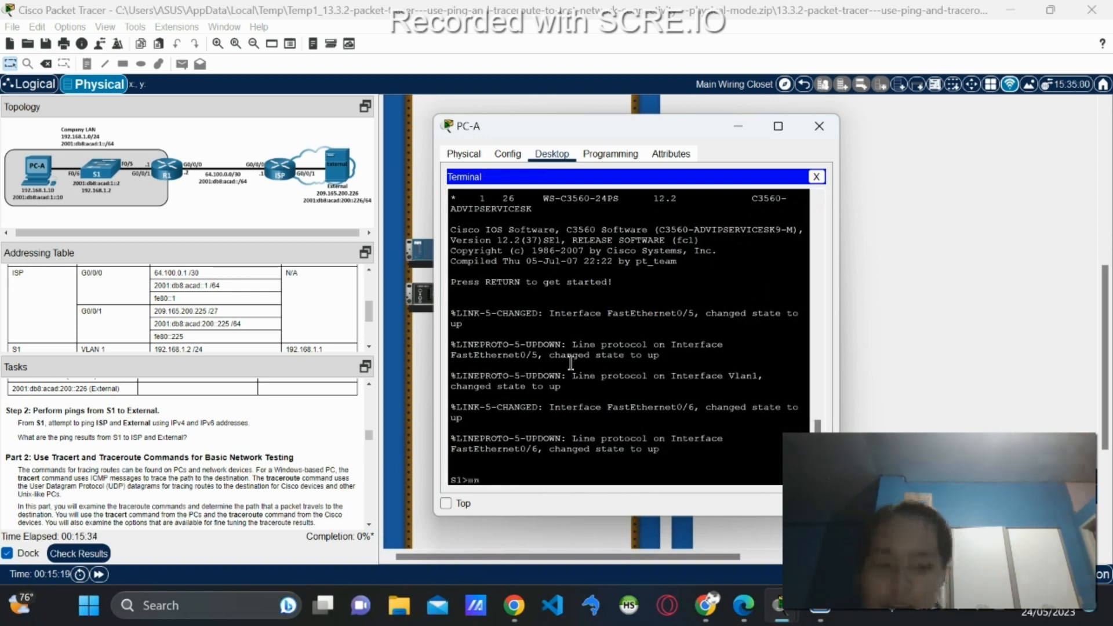
pyautogui.write('able')
pyautogui.press('Return')
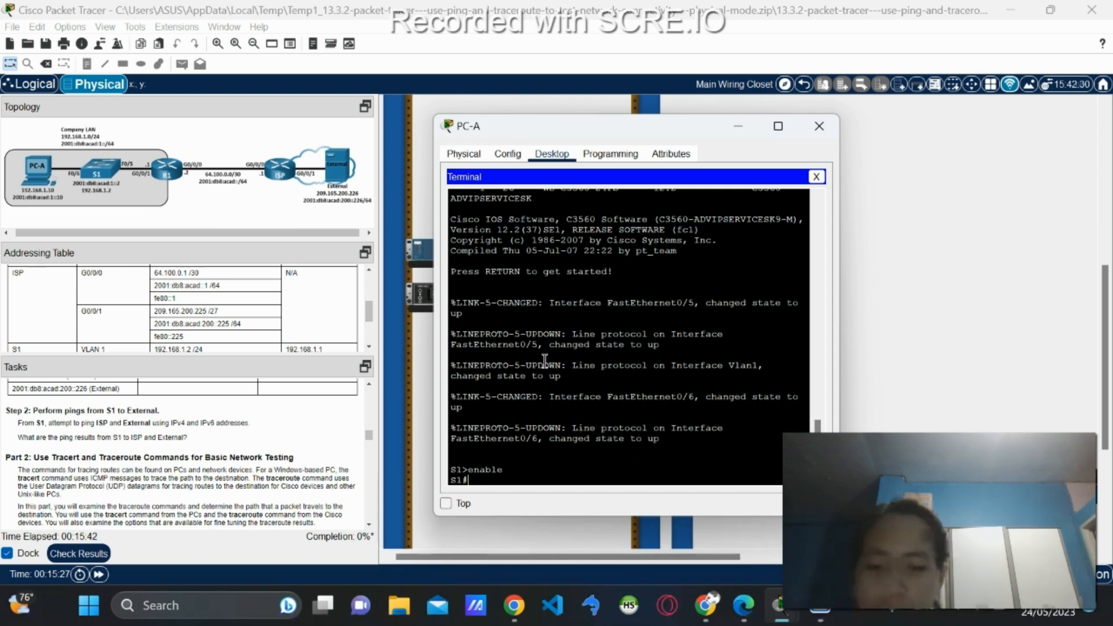
# Ping the ISP at 64.100.0.1 from S1, getting 80 percent success (4/5).
pyautogui.write('ping')
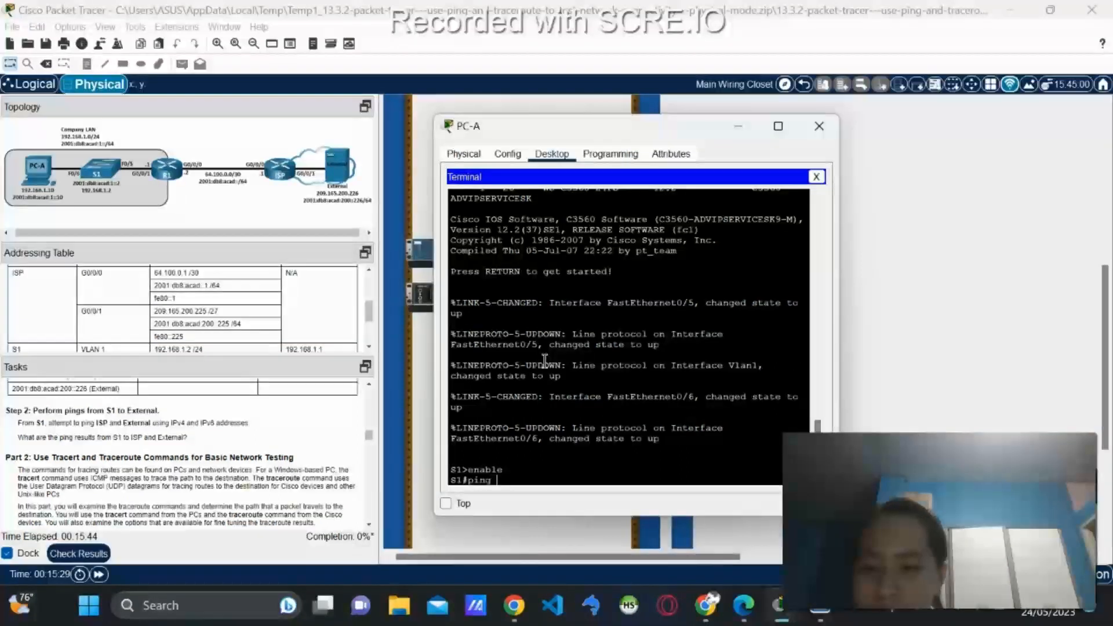
pyautogui.scroll(-1, 157, 322)
pyautogui.scroll(-2, 155, 315)
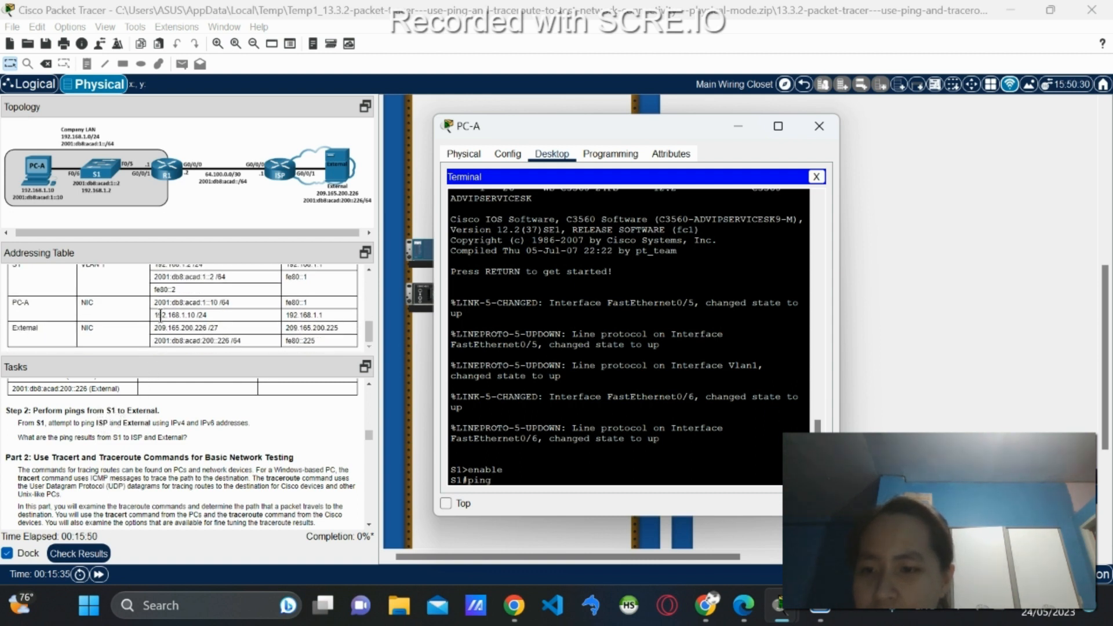
pyautogui.scroll(4, 161, 314)
pyautogui.scroll(-1, 189, 313)
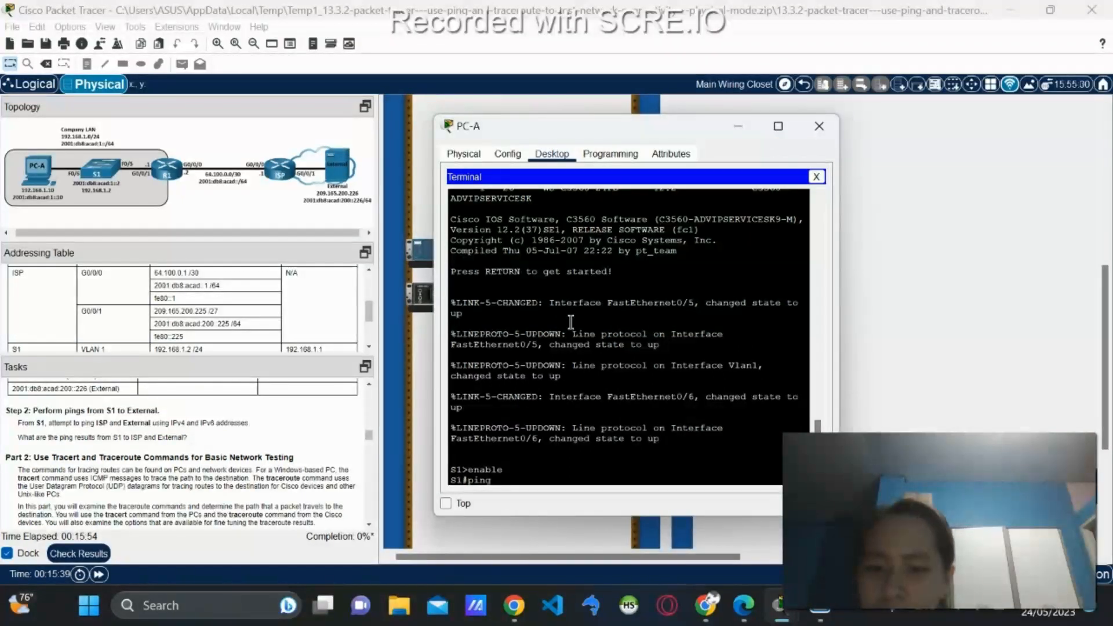
pyautogui.write('64')
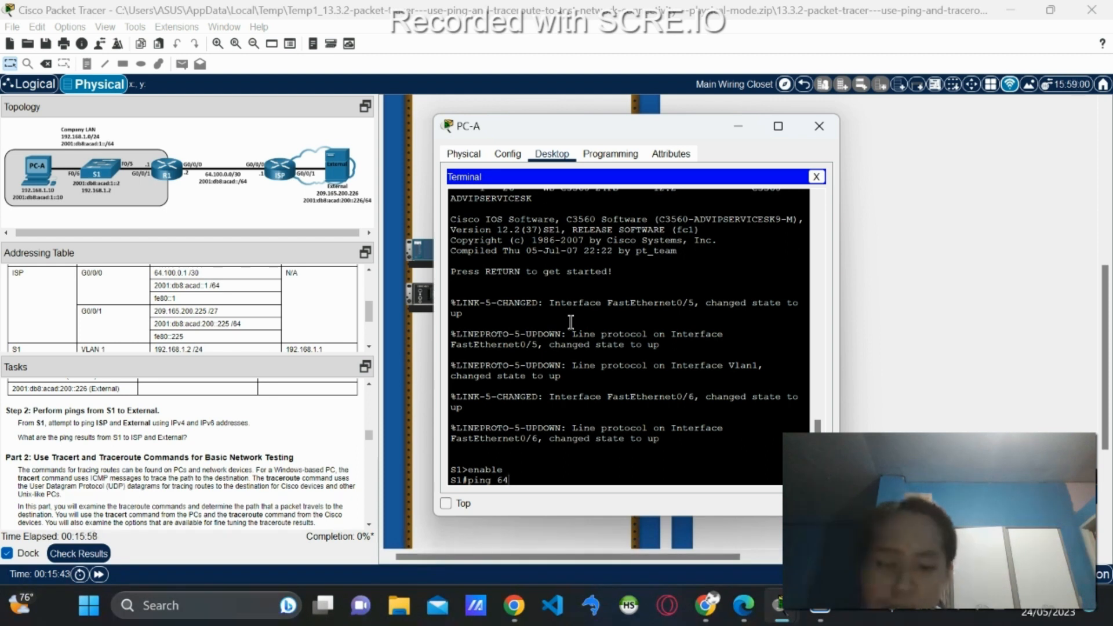
pyautogui.write('.100')
pyautogui.write('.01')
pyautogui.write('1')
pyautogui.press('Return')
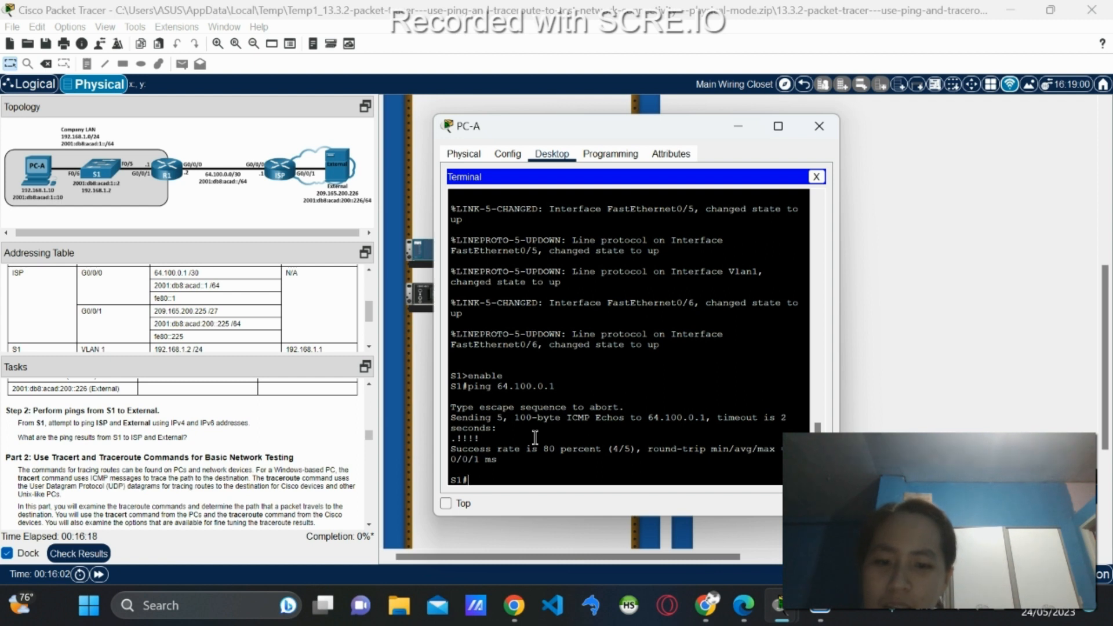
# At the S1# prompt, run 'ping 209.165.200.255', which fails with 0/5 success.
pyautogui.press('Up')
pyautogui.press('Down')
pyautogui.write('ping')
pyautogui.write('20')
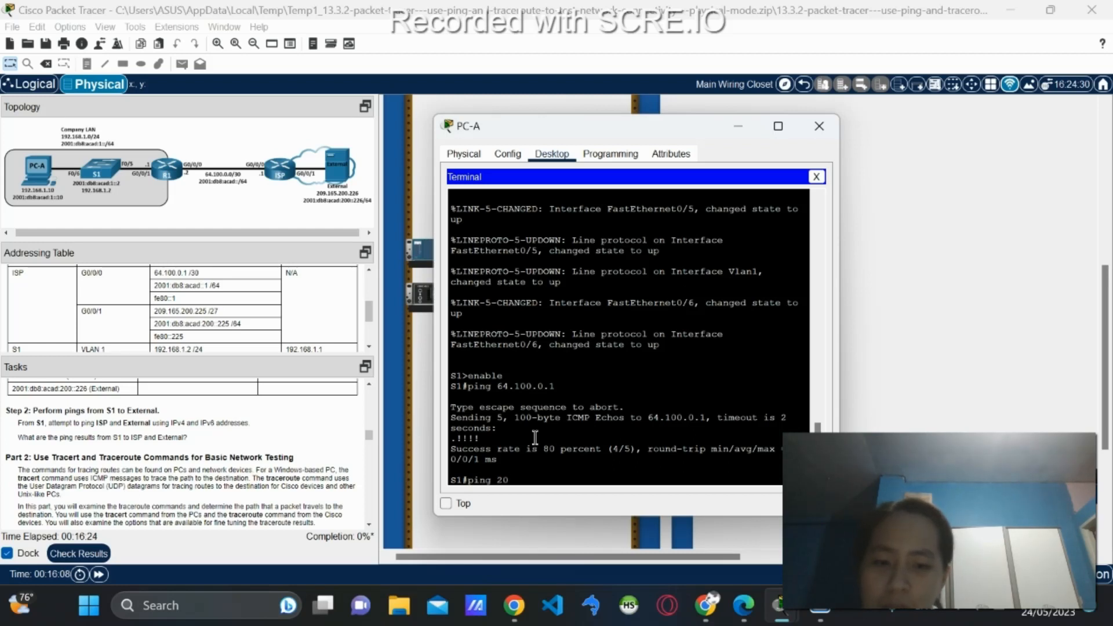
pyautogui.write('9.165')
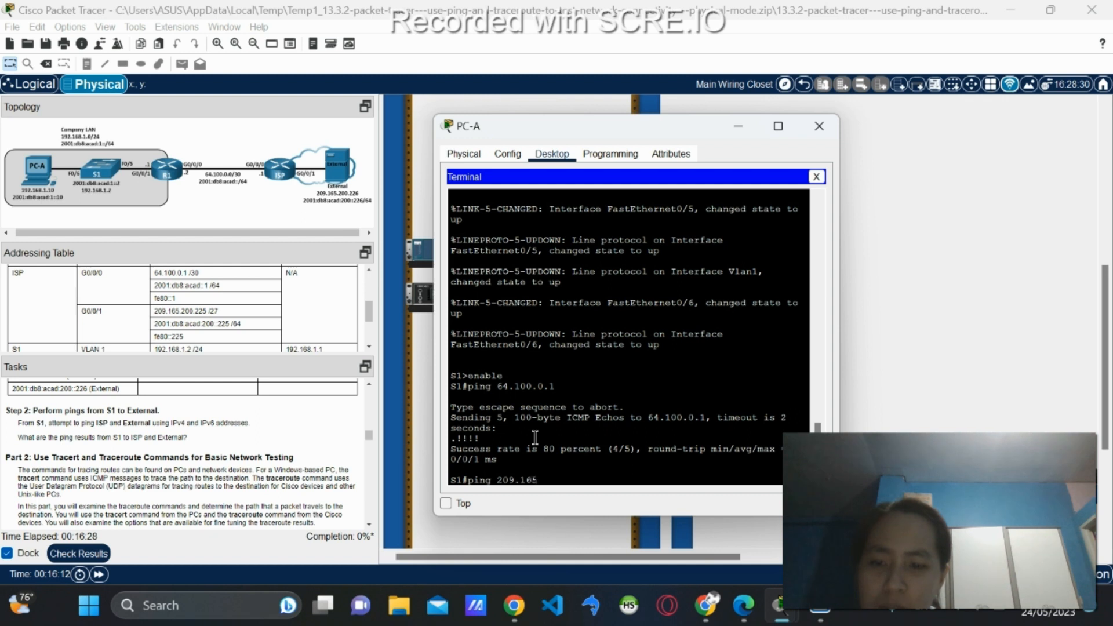
pyautogui.write('.200')
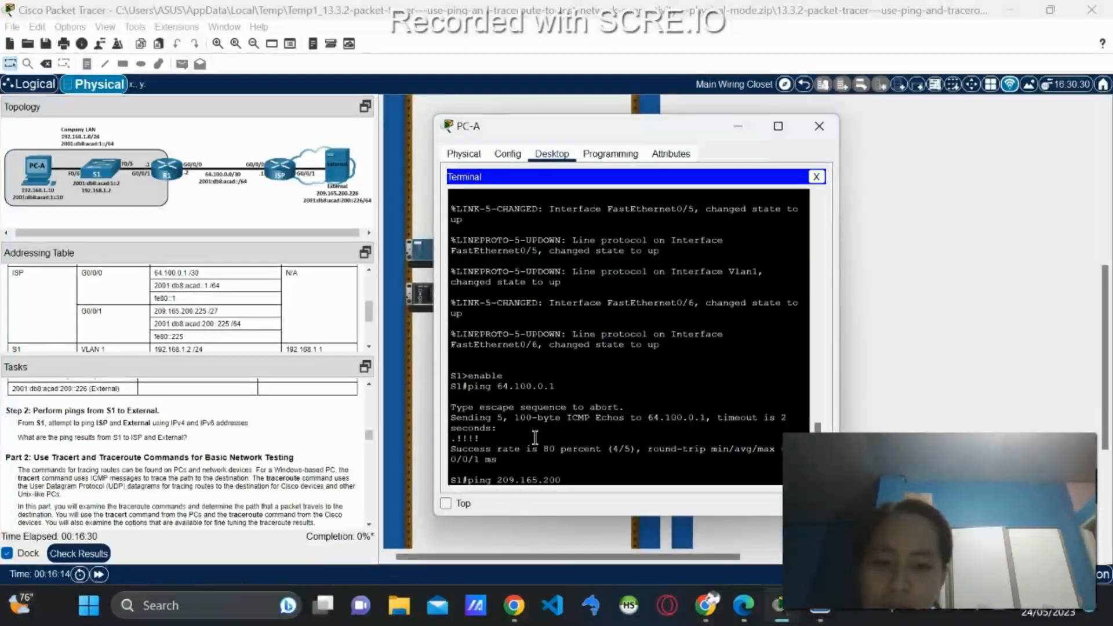
pyautogui.write('.255')
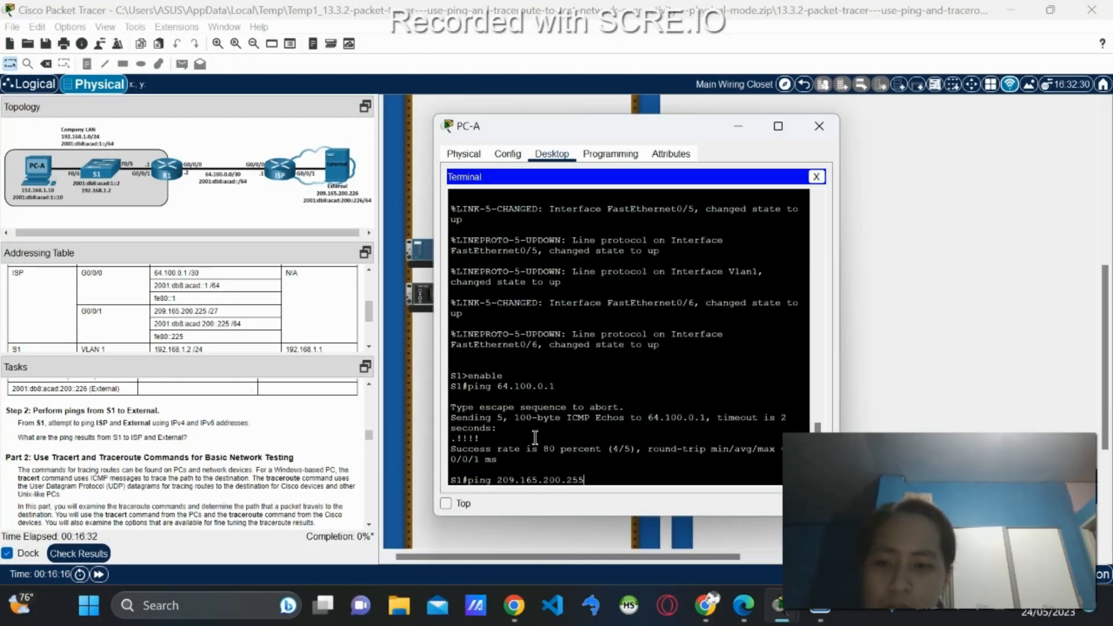
pyautogui.press('Return')
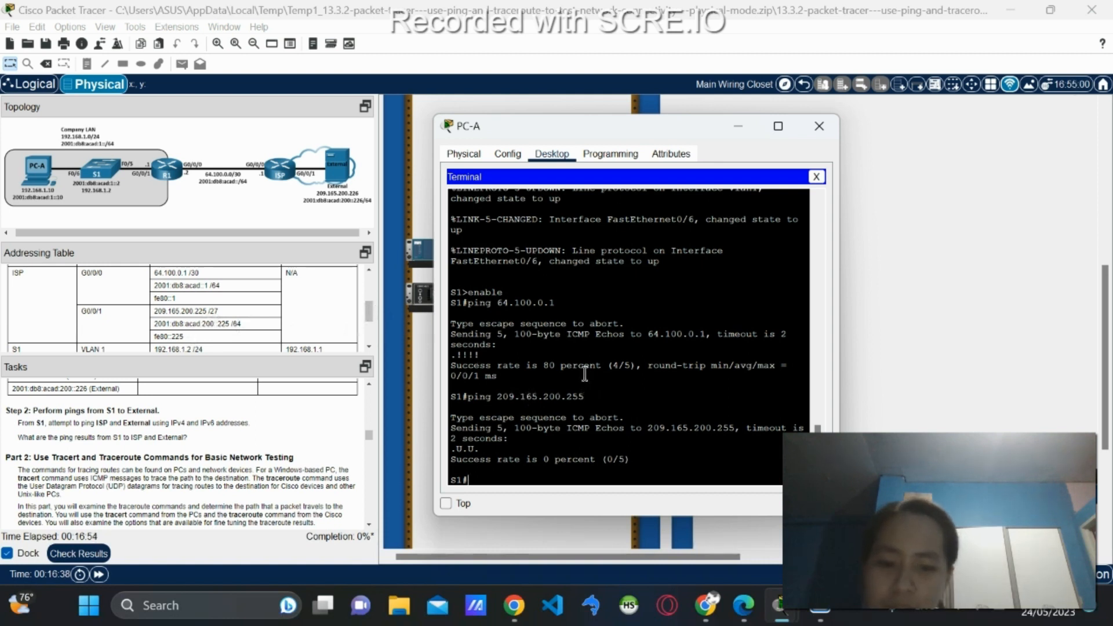
# From S1, ping 2001:db8:acad::1 and then 2001:db8:acad:200::225.
pyautogui.write('ing 2001:db8')
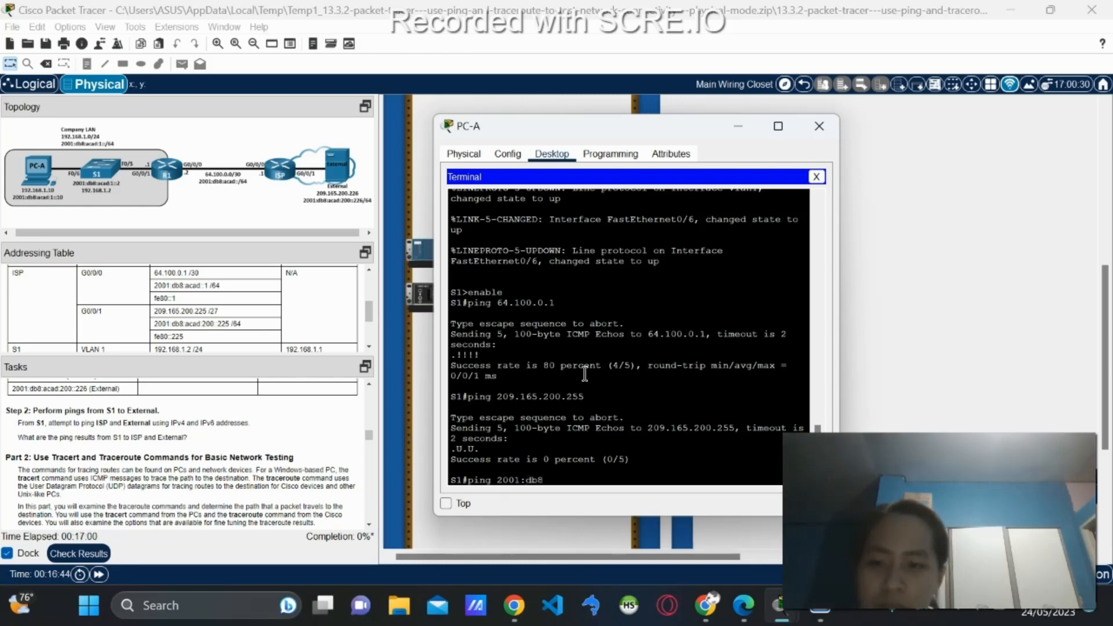
pyautogui.write(':aca')
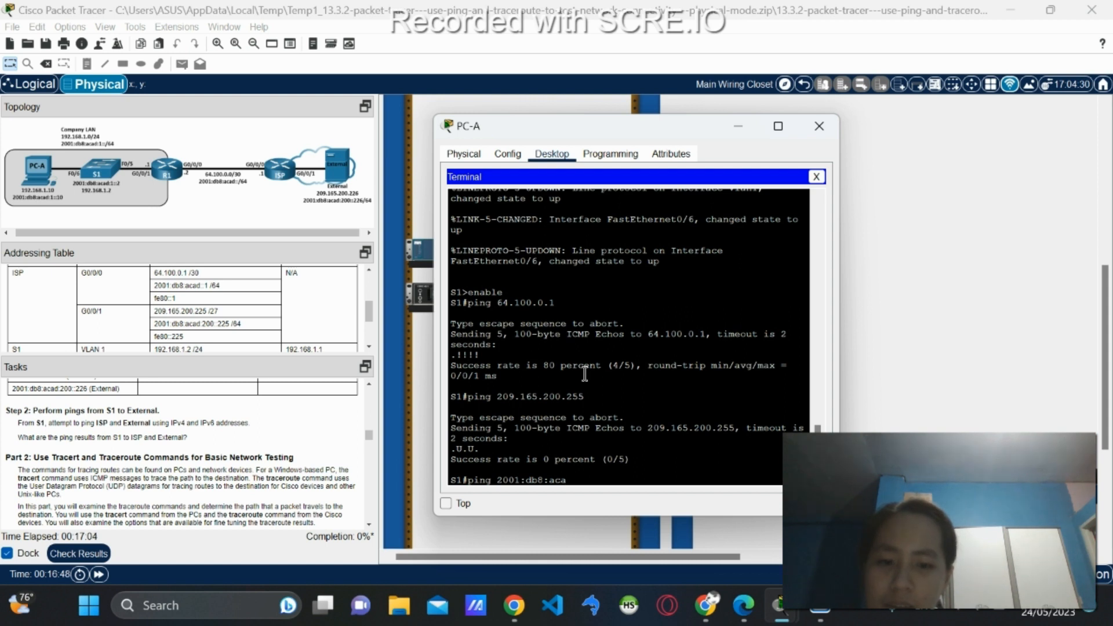
pyautogui.write('d::1')
pyautogui.press('Return')
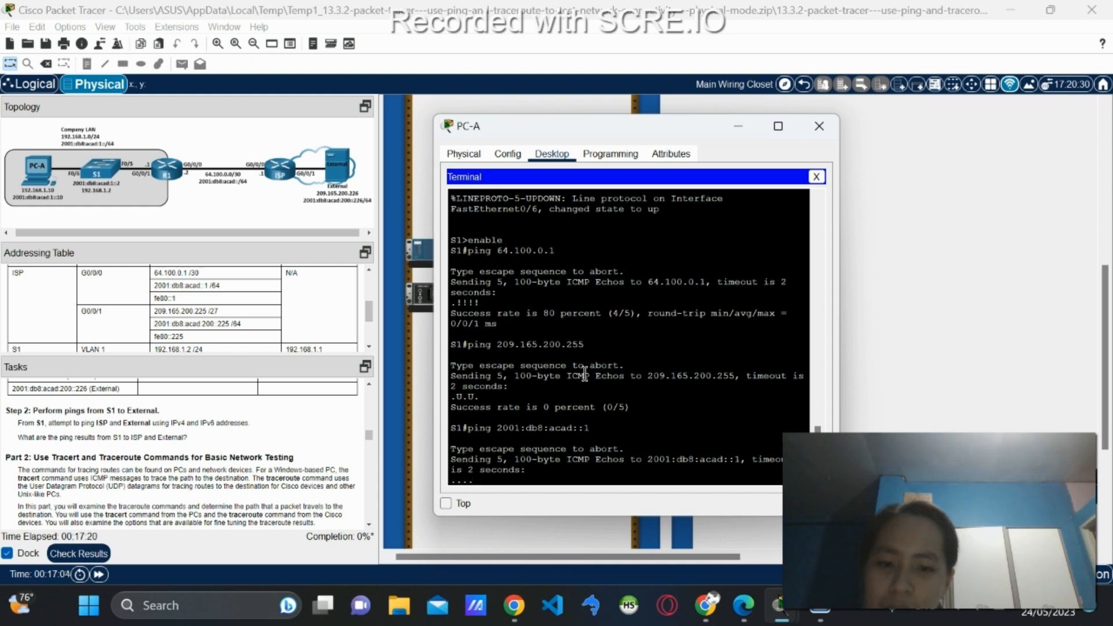
pyautogui.press('Up')
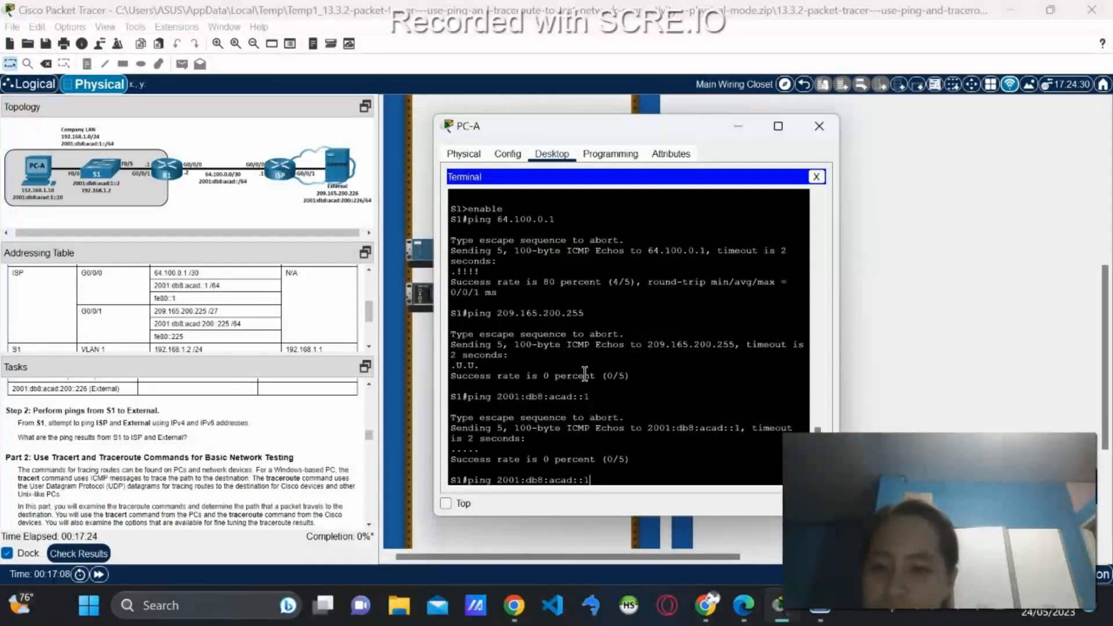
pyautogui.press('BackSpace')
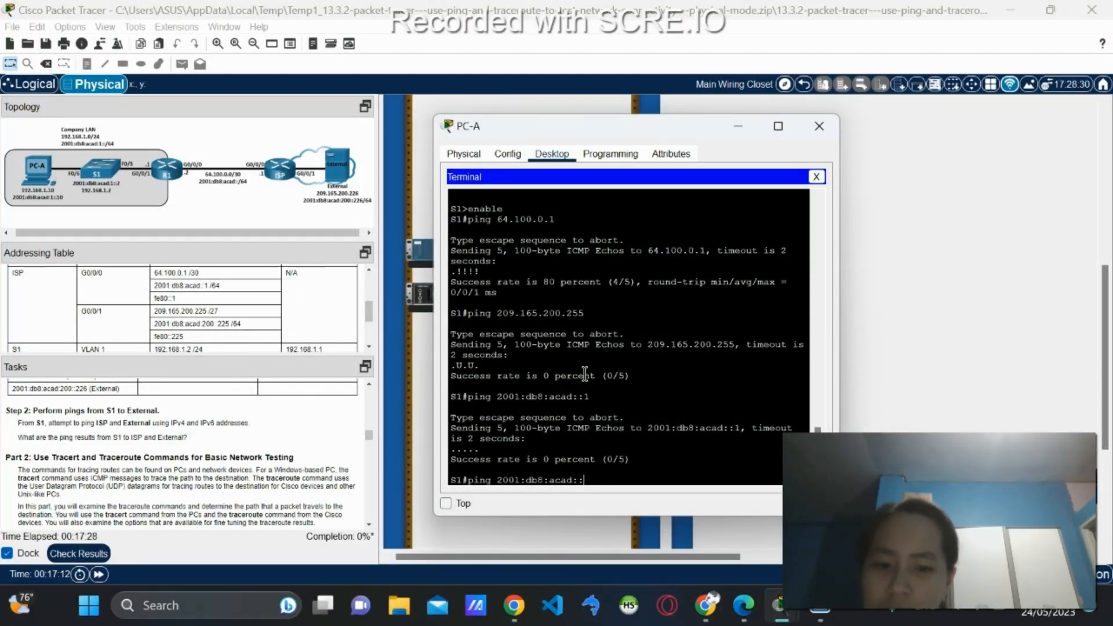
pyautogui.press('BackSpace')
pyautogui.write('200::22')
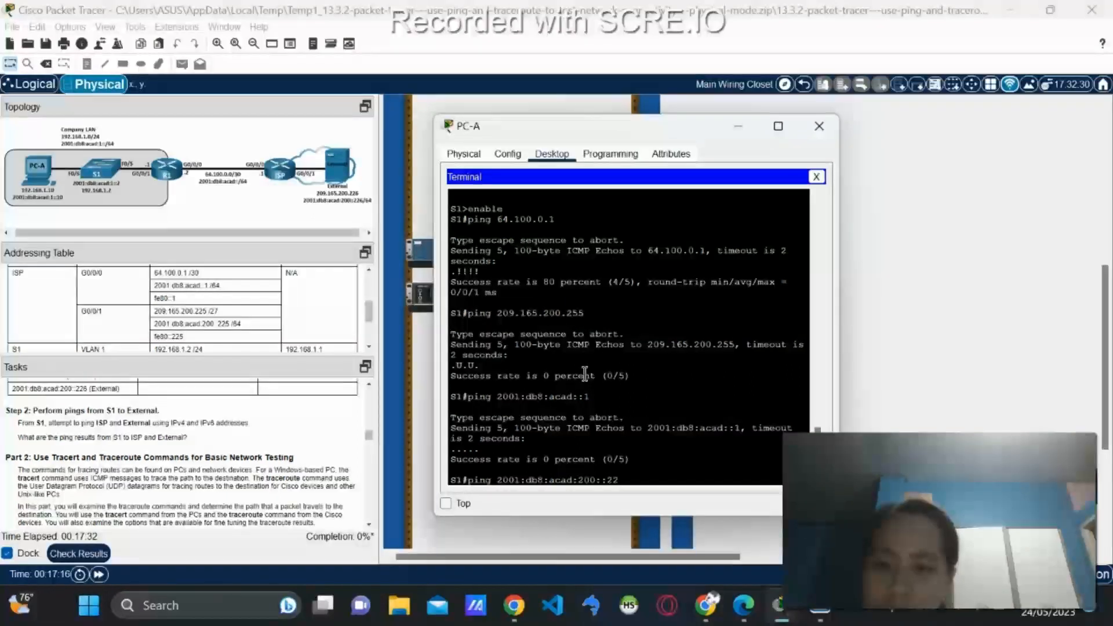
pyautogui.write('5')
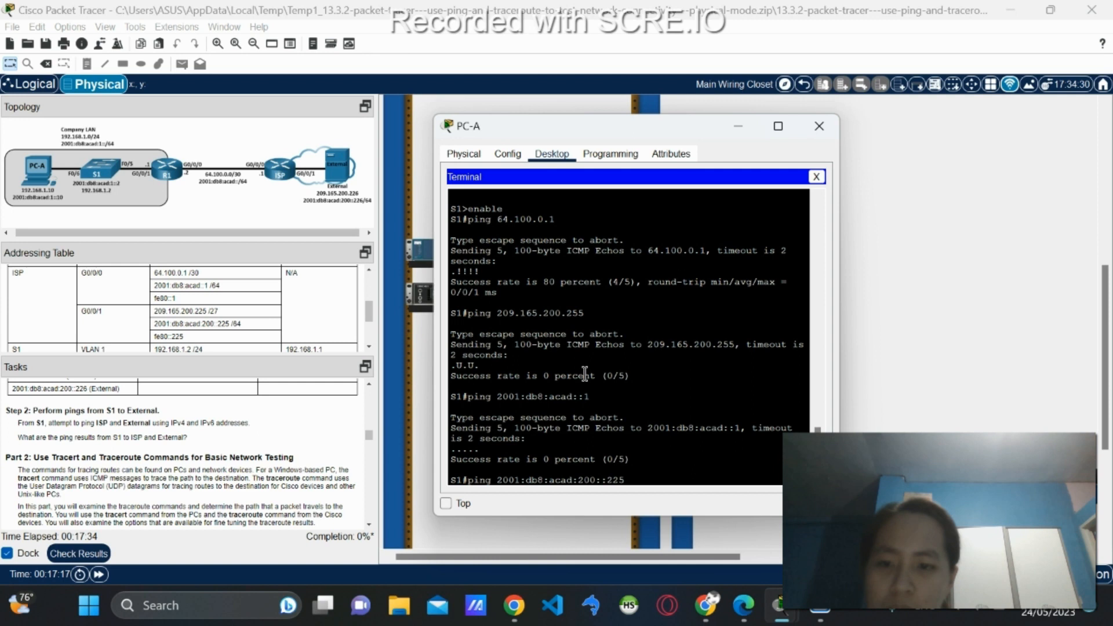
pyautogui.press('Return')
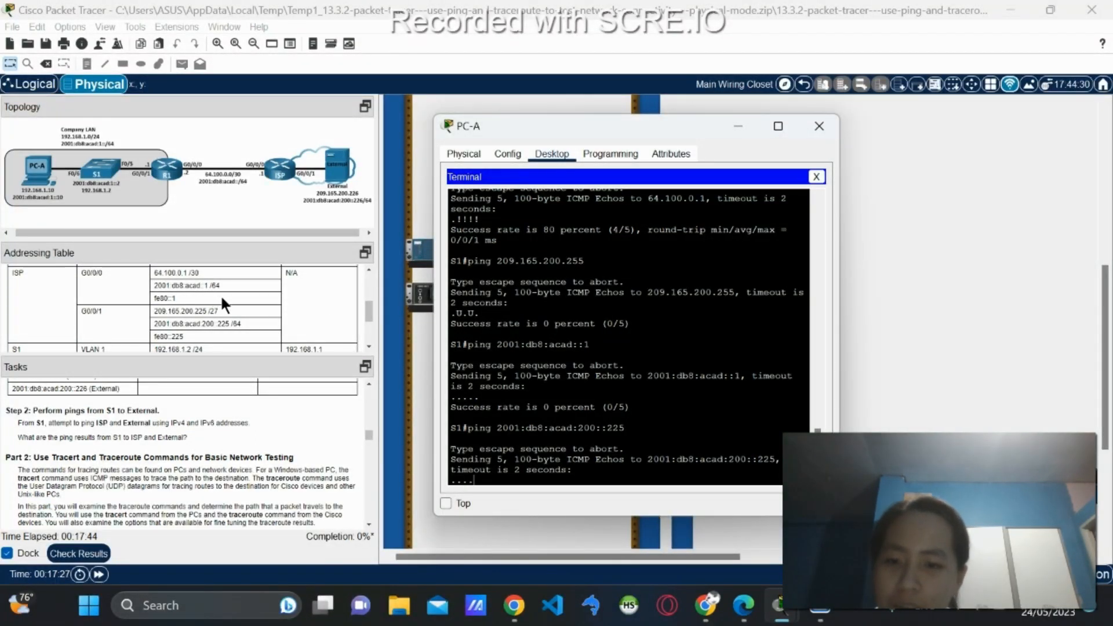
# Ping External's IPv4 address 209.165.200.226 from S1, after a mistyped .256 attempt.
pyautogui.scroll(-3, 221, 294)
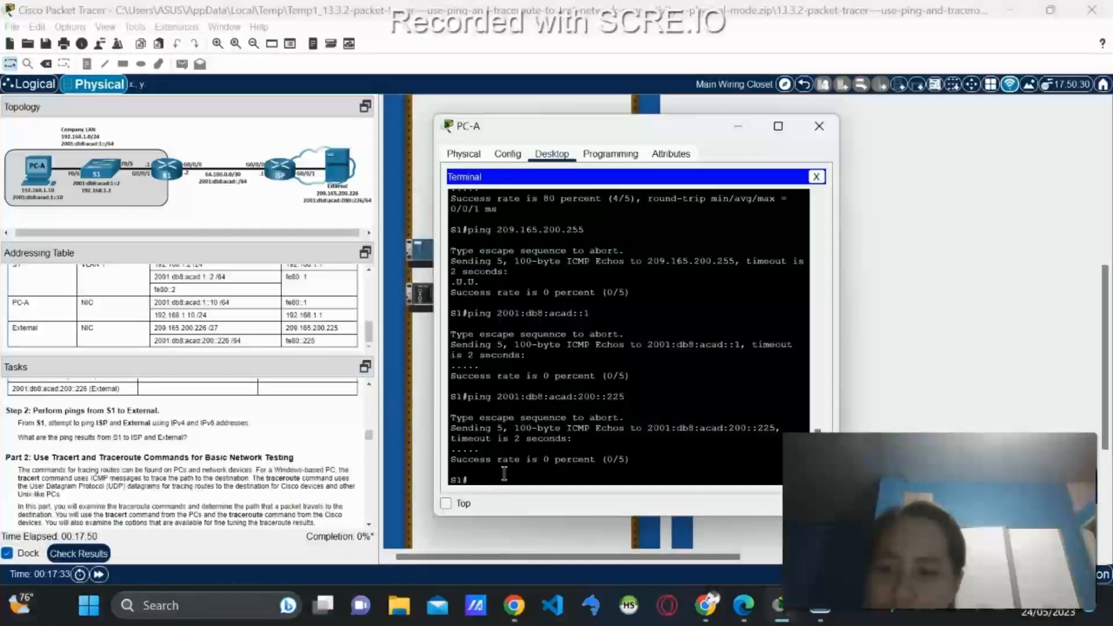
pyautogui.write('p')
pyautogui.press('BackSpace')
pyautogui.press('Up')
pyautogui.press('Up')
pyautogui.press('Up')
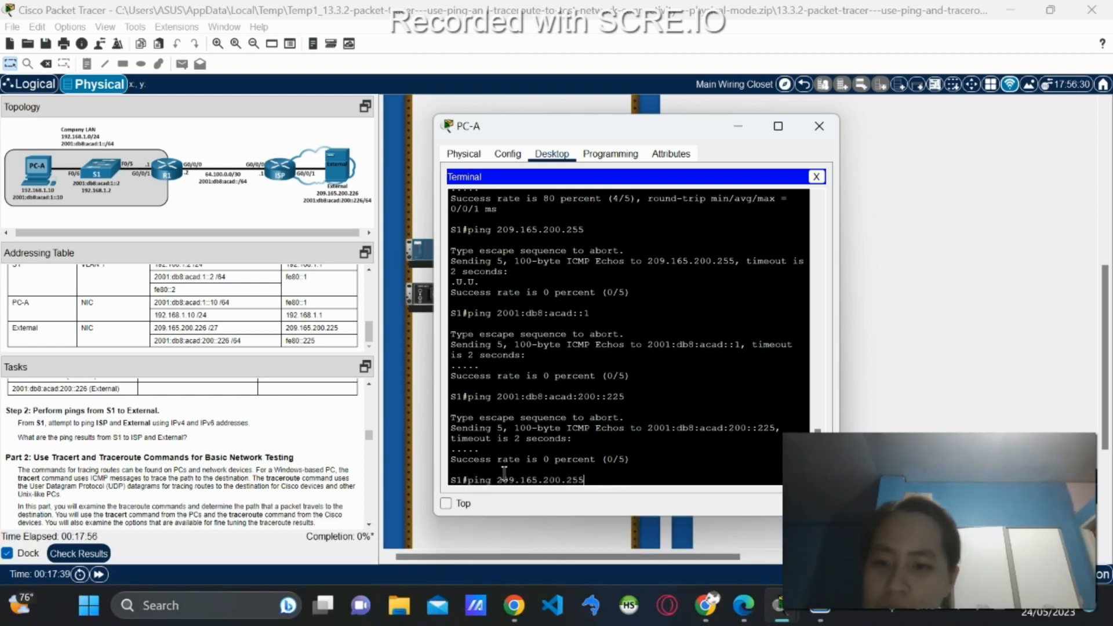
pyautogui.write('6')
pyautogui.press('Return')
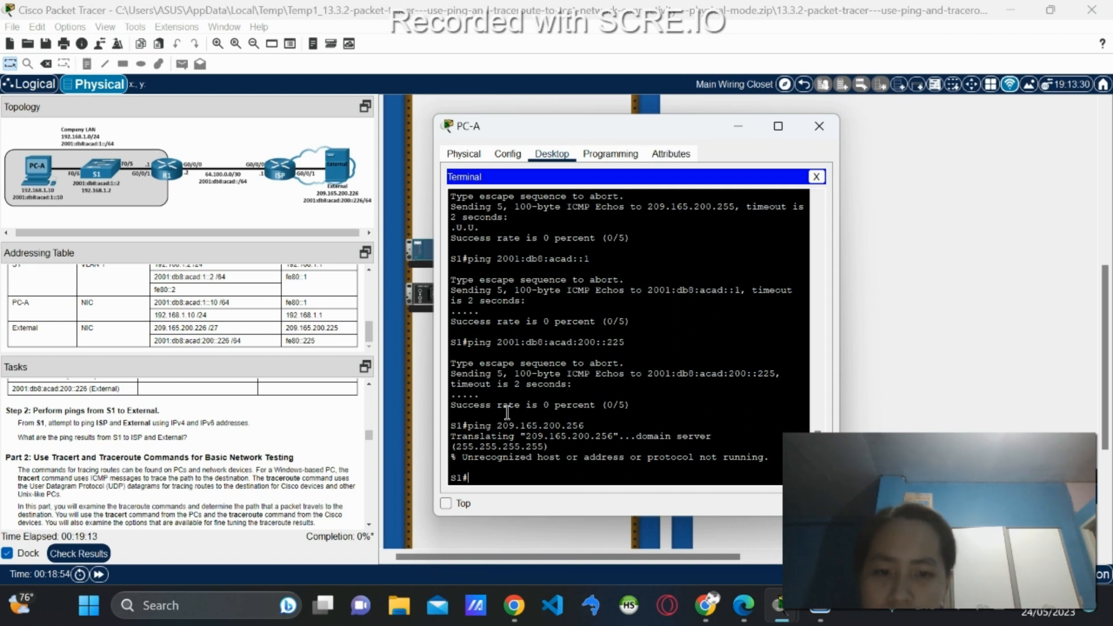
pyautogui.write('ng 209.')
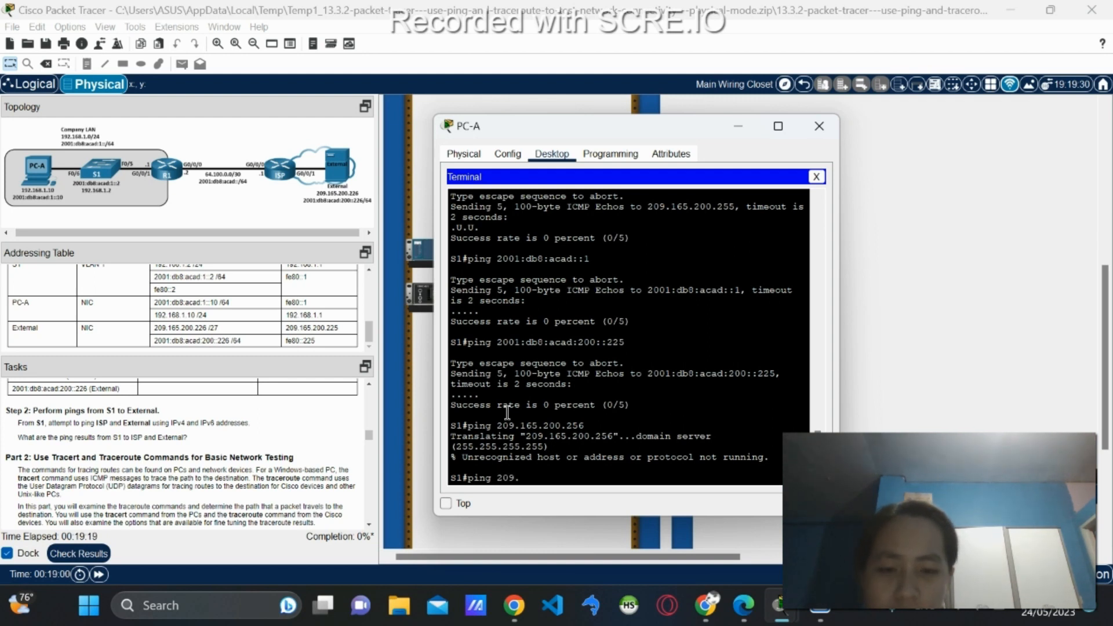
pyautogui.press('BackSpace')
pyautogui.press('BackSpace')
pyautogui.press('BackSpace')
pyautogui.press('BackSpace')
pyautogui.press('Up')
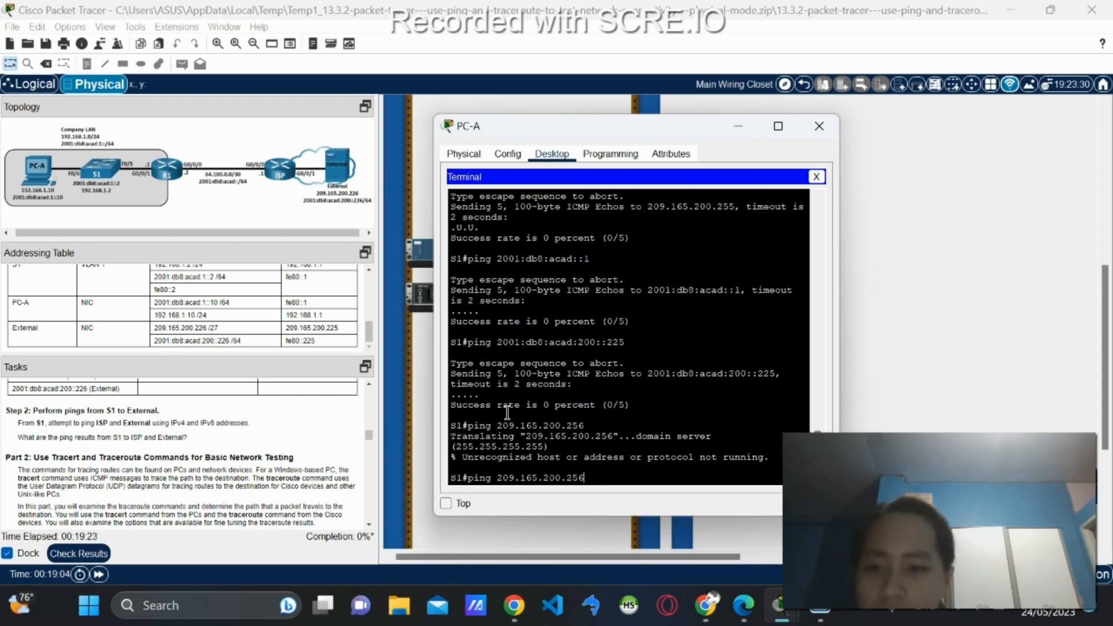
pyautogui.press('BackSpace')
pyautogui.press('BackSpace')
pyautogui.write('26')
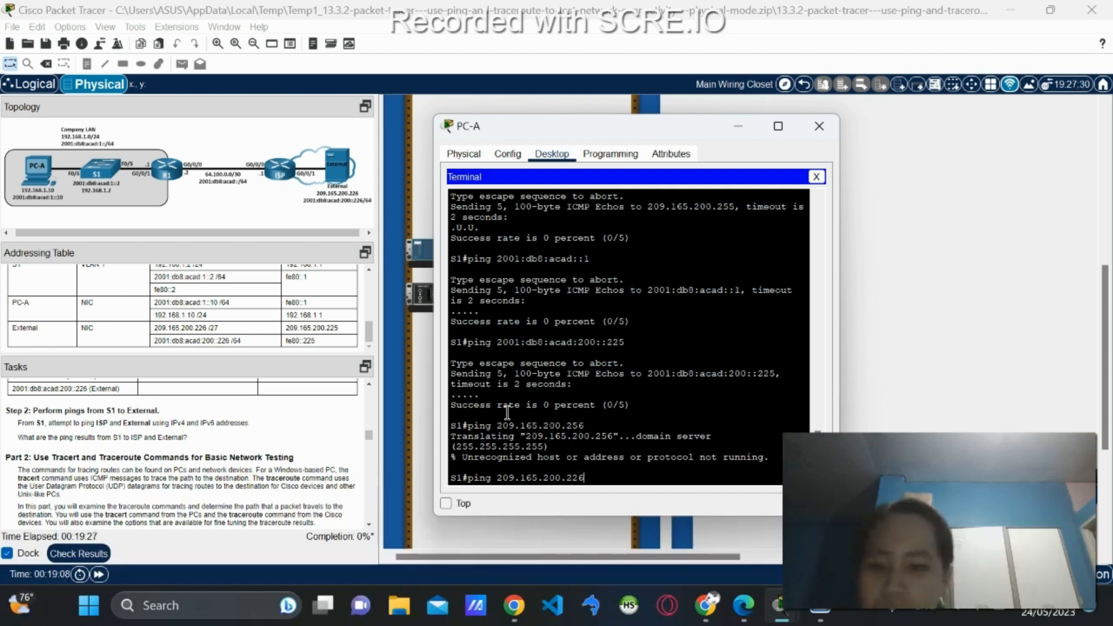
pyautogui.press('Return')
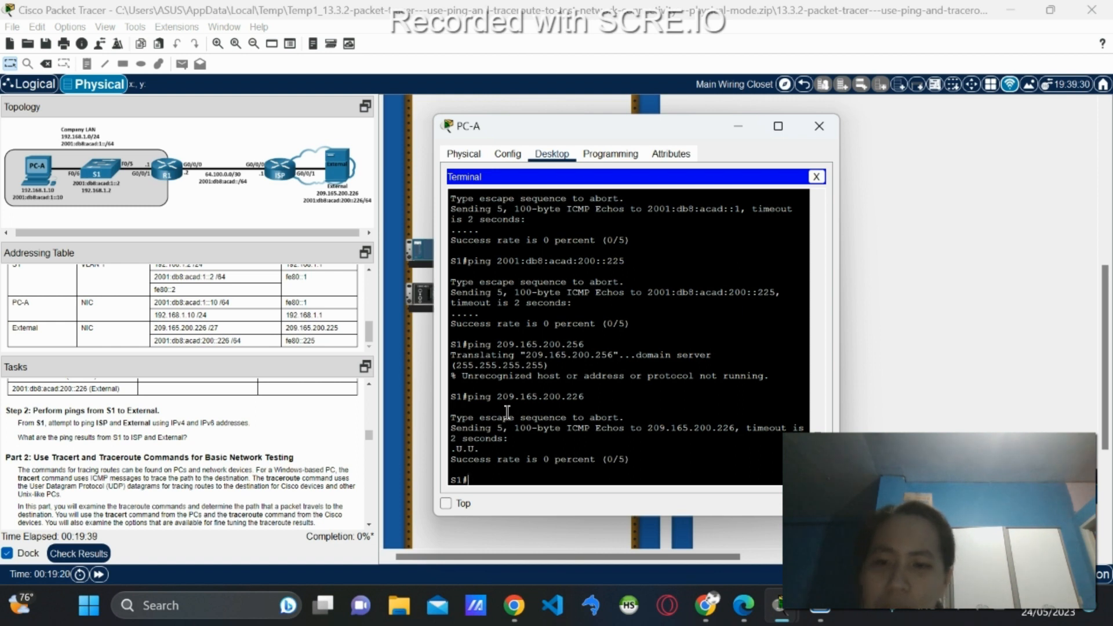
# Ping 2001:db8:acad:200::226 from S1, confirming 0 percent success (0/5).
pyautogui.press('Up')
pyautogui.press('Up')
pyautogui.press('Up')
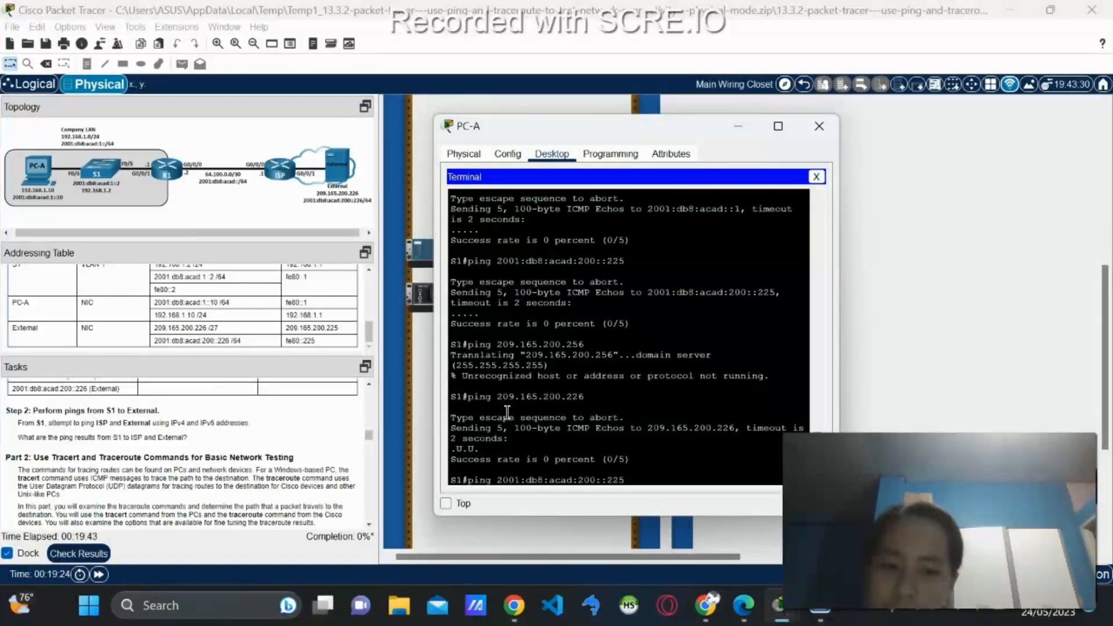
pyautogui.press('BackSpace')
pyautogui.write('6')
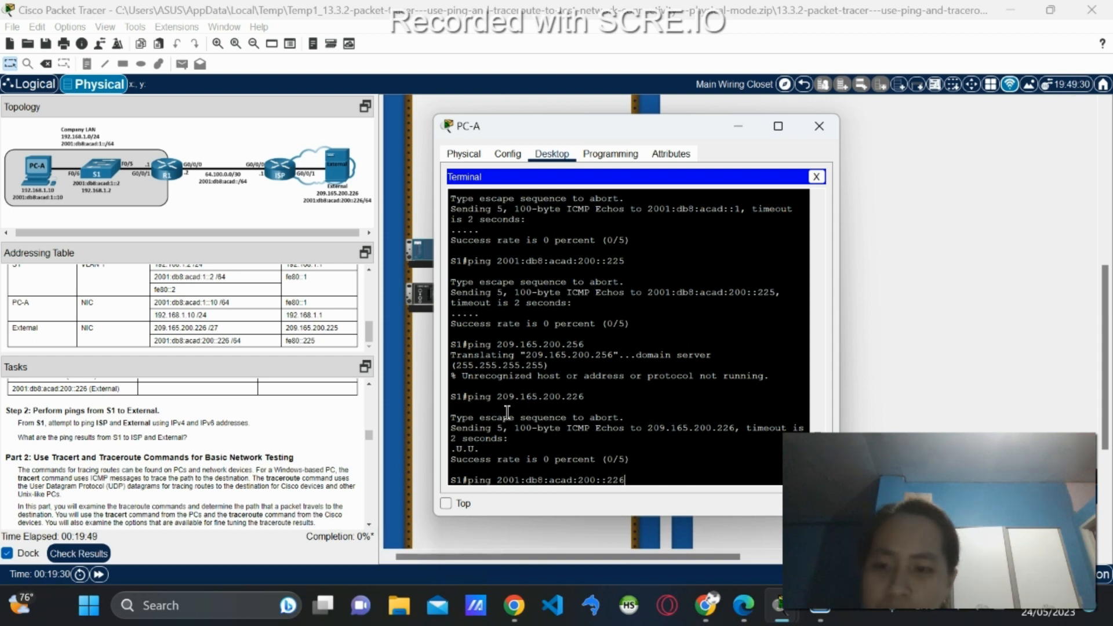
pyautogui.press('Return')
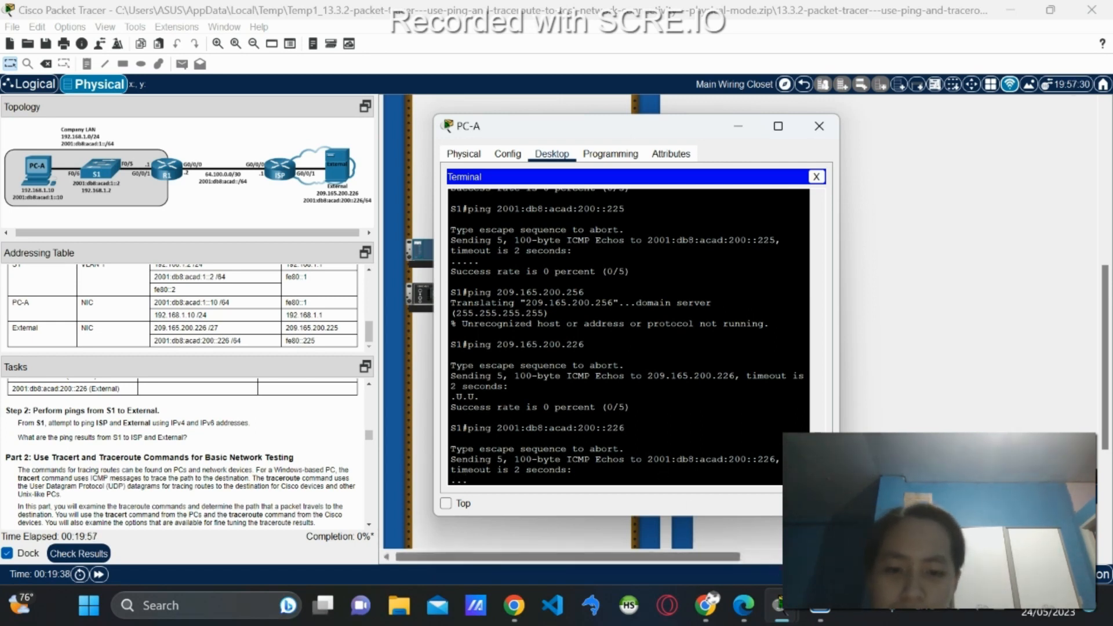
pyautogui.moveTo(823, 616)
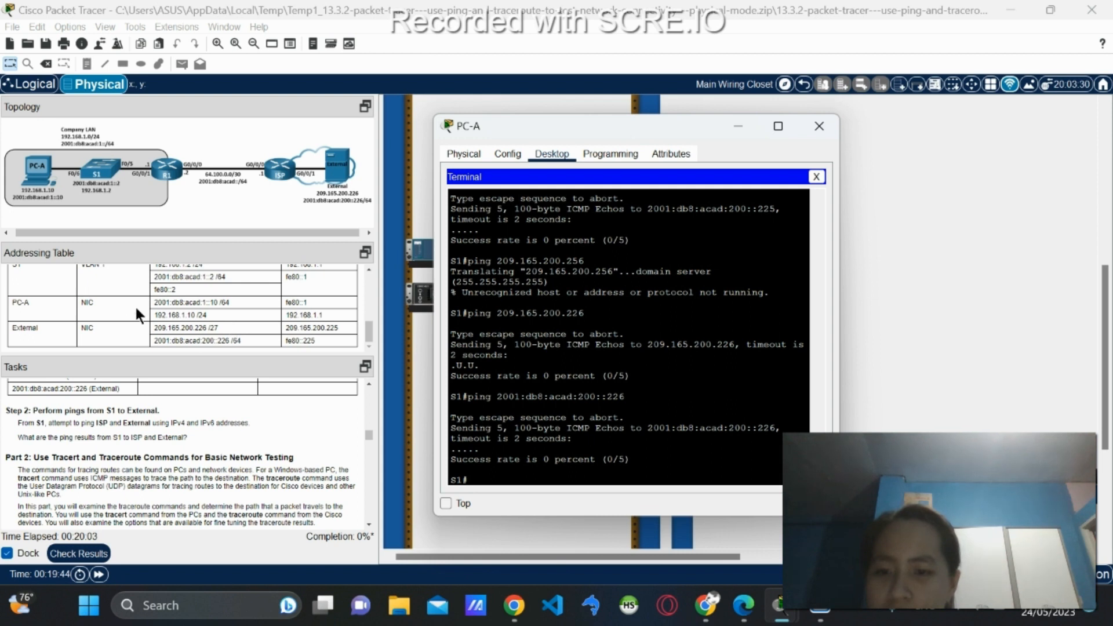
pyautogui.scroll(1, 47, 446)
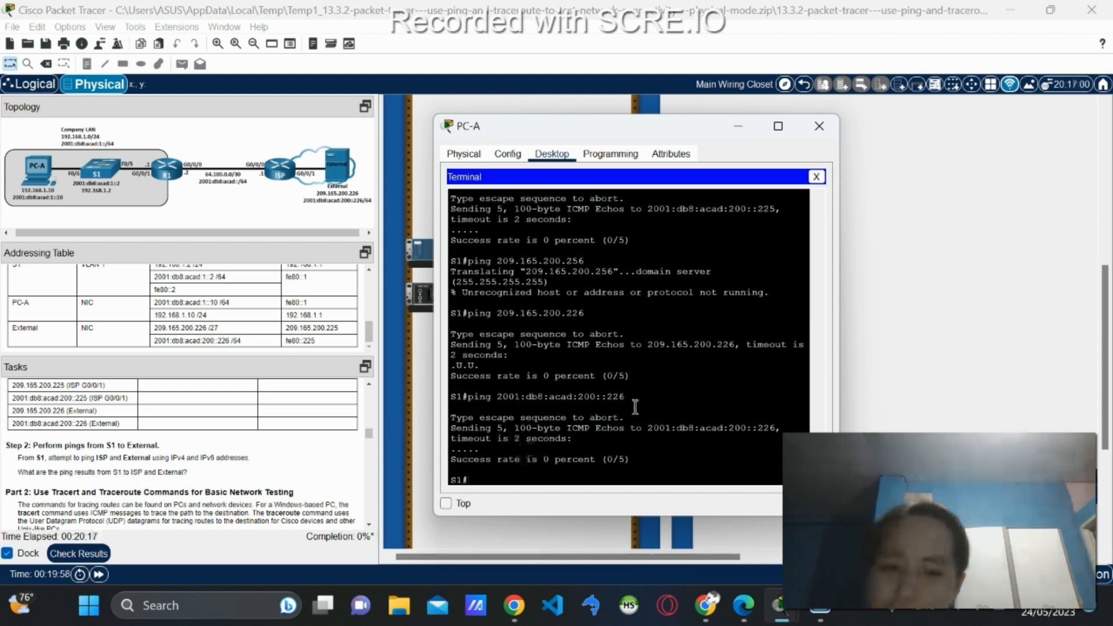
pyautogui.scroll(5, 490, 447)
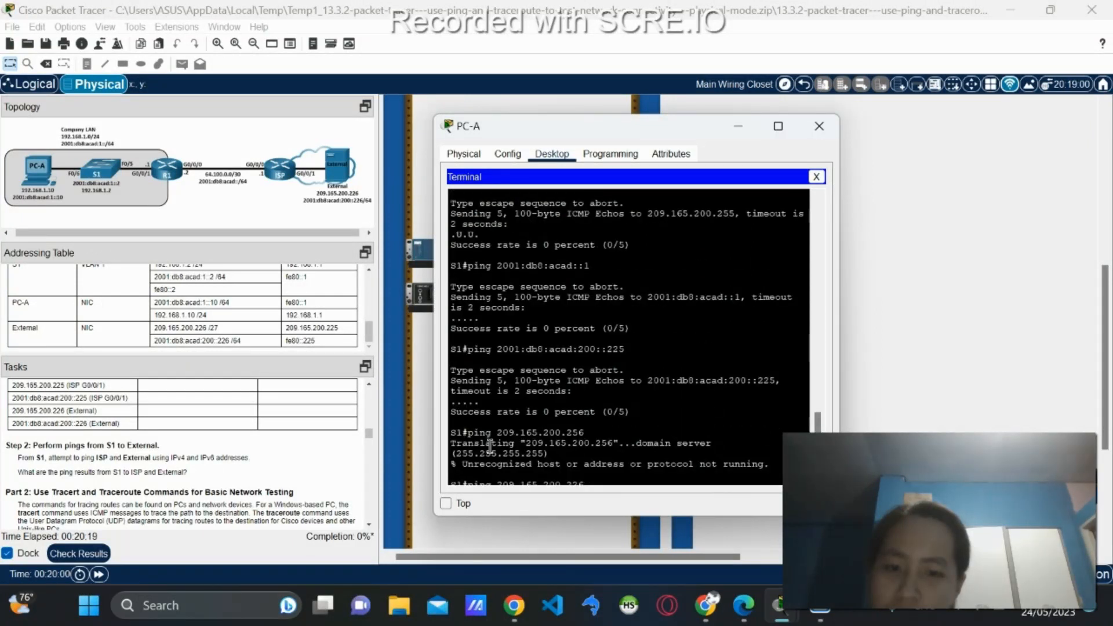
pyautogui.scroll(5, 490, 446)
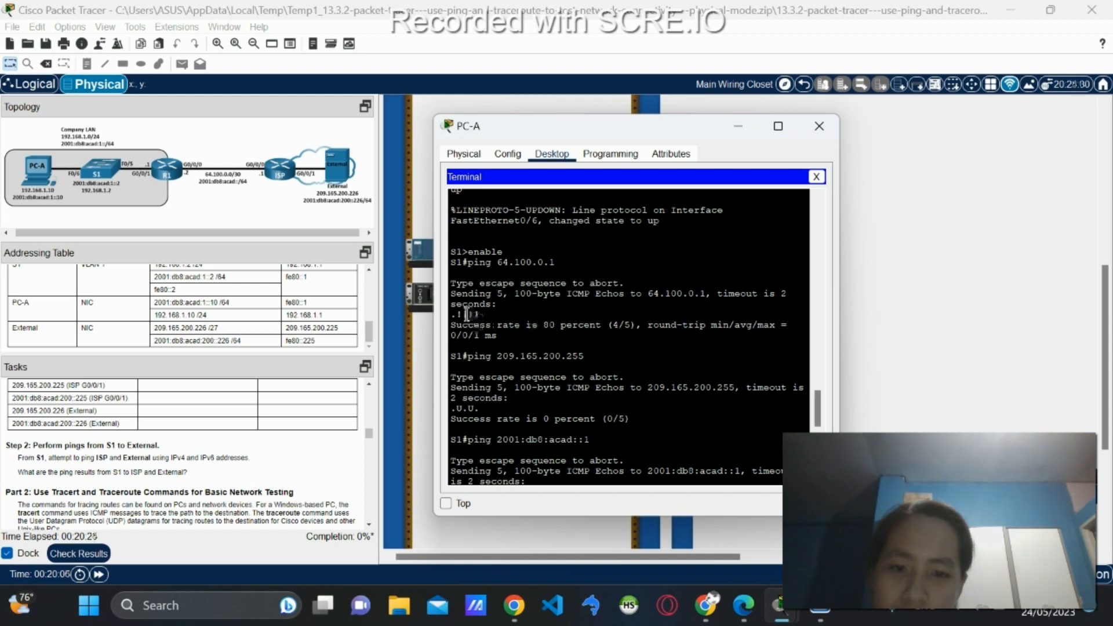
pyautogui.scroll(-1, 480, 365)
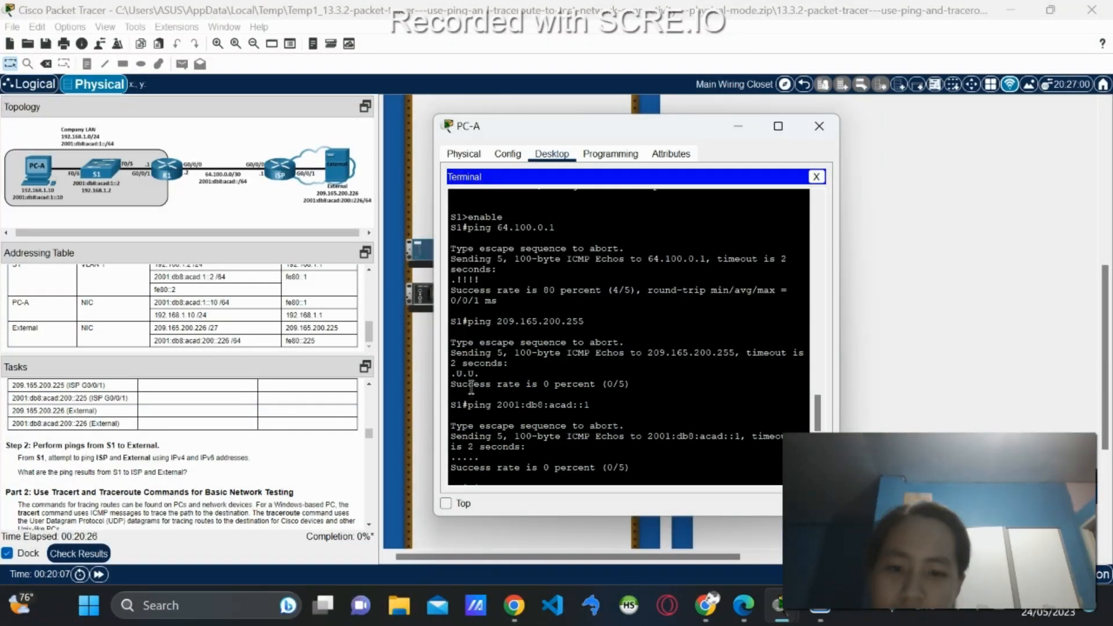
pyautogui.scroll(-1, 479, 388)
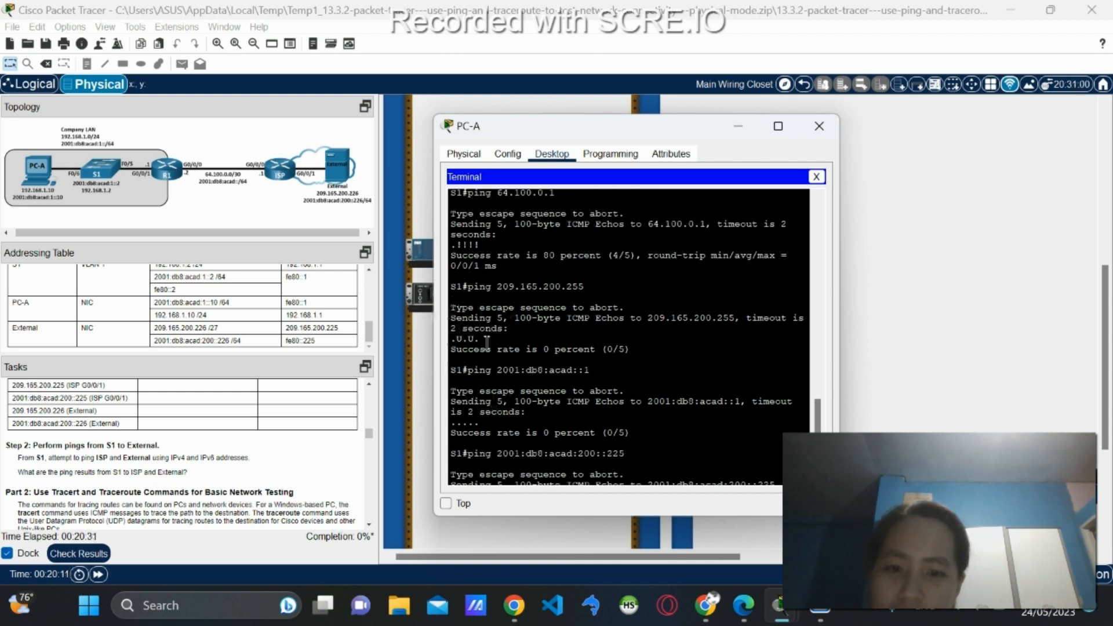
pyautogui.scroll(-1, 485, 348)
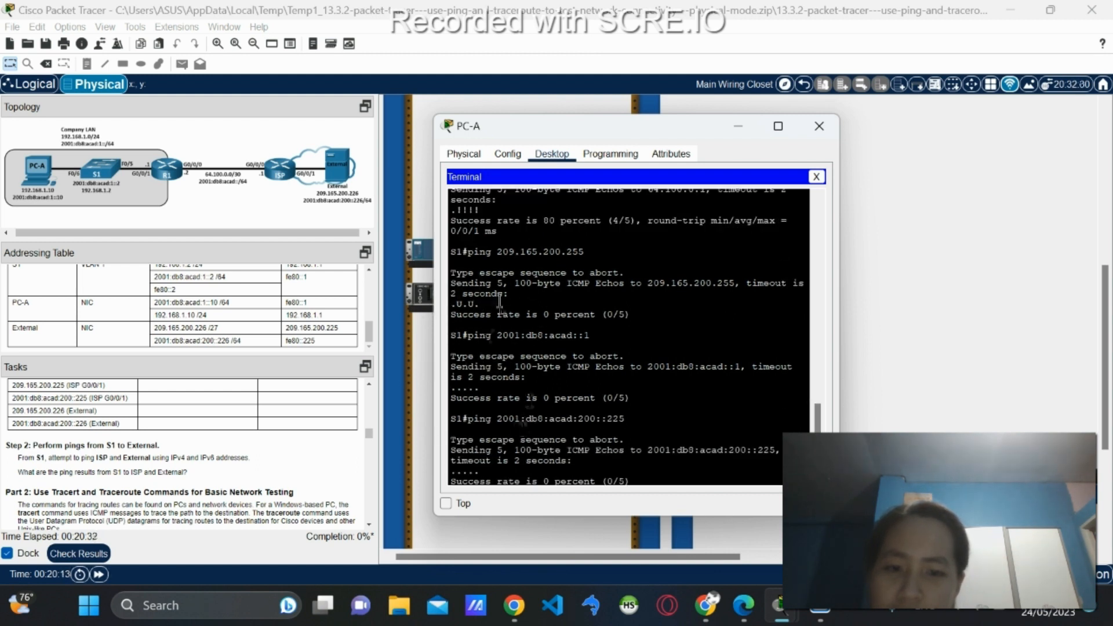
pyautogui.scroll(-7, 566, 394)
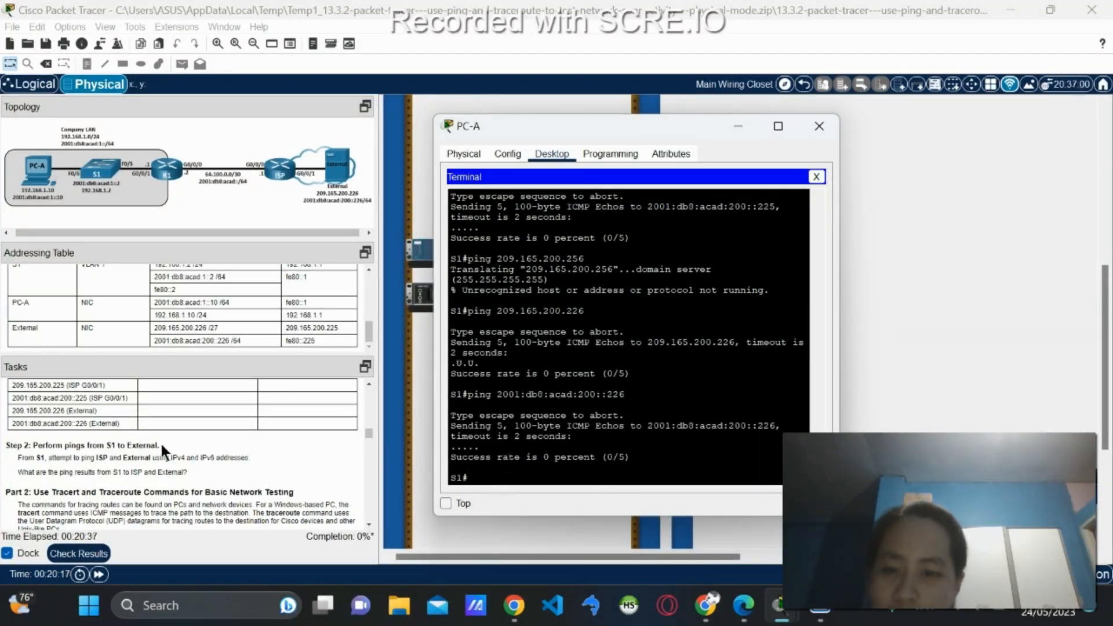
pyautogui.scroll(-1, 159, 447)
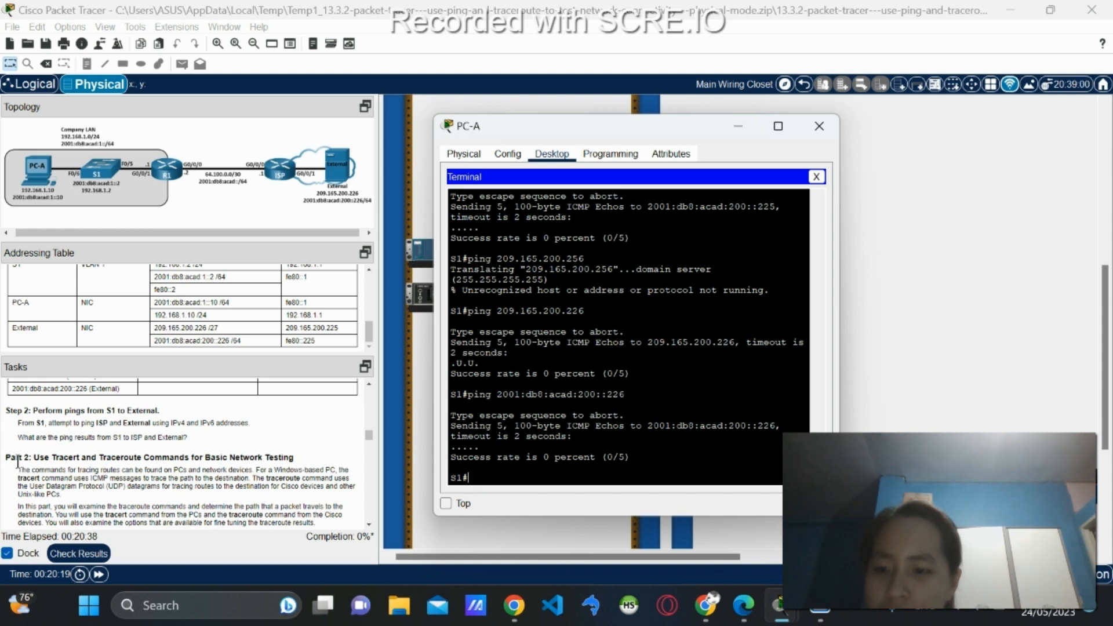
pyautogui.scroll(-1, 21, 461)
pyautogui.scroll(-1, 33, 441)
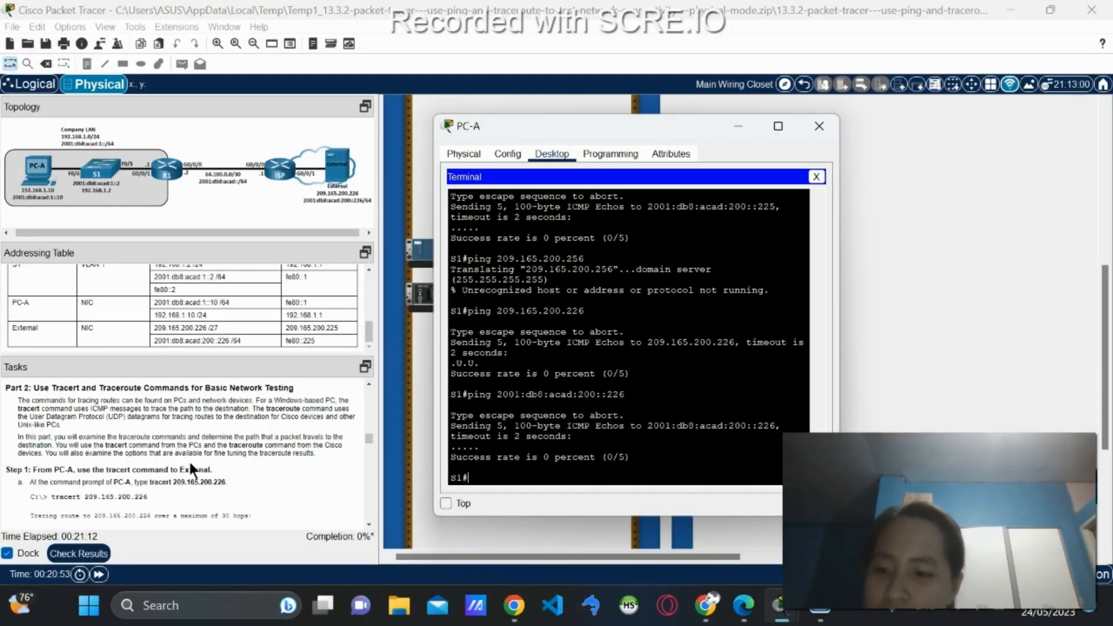
pyautogui.scroll(-3, 124, 458)
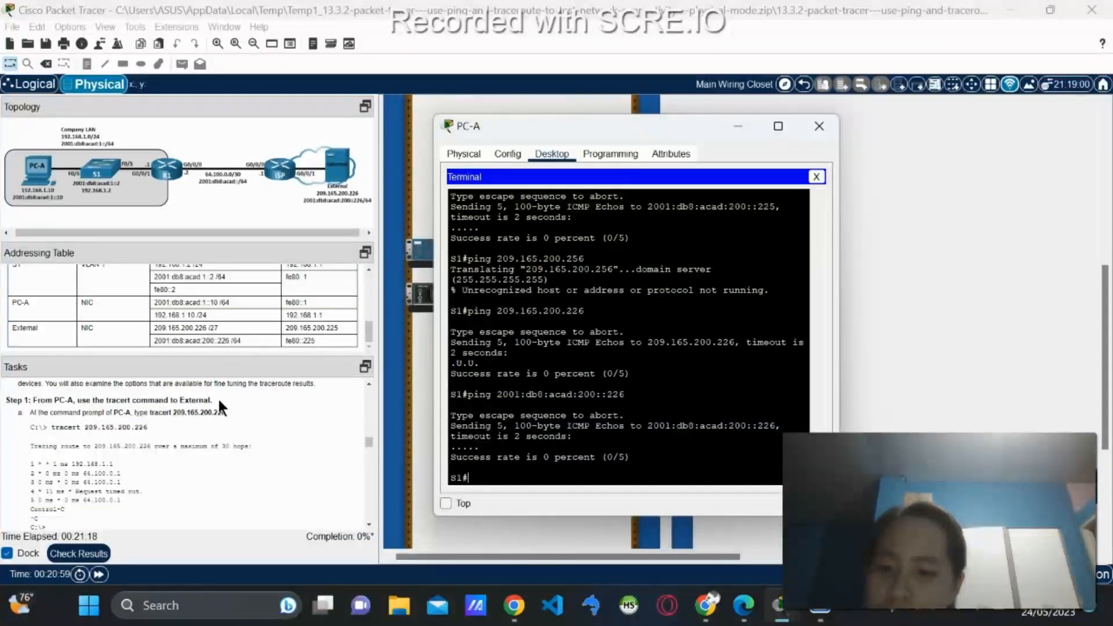
# Run 'tracert 209.165.200.226' in PC-A's Command Prompt and stop it with Ctrl+C after hops stall at 64.100.0.1.
pyautogui.click(817, 177)
pyautogui.click(717, 200)
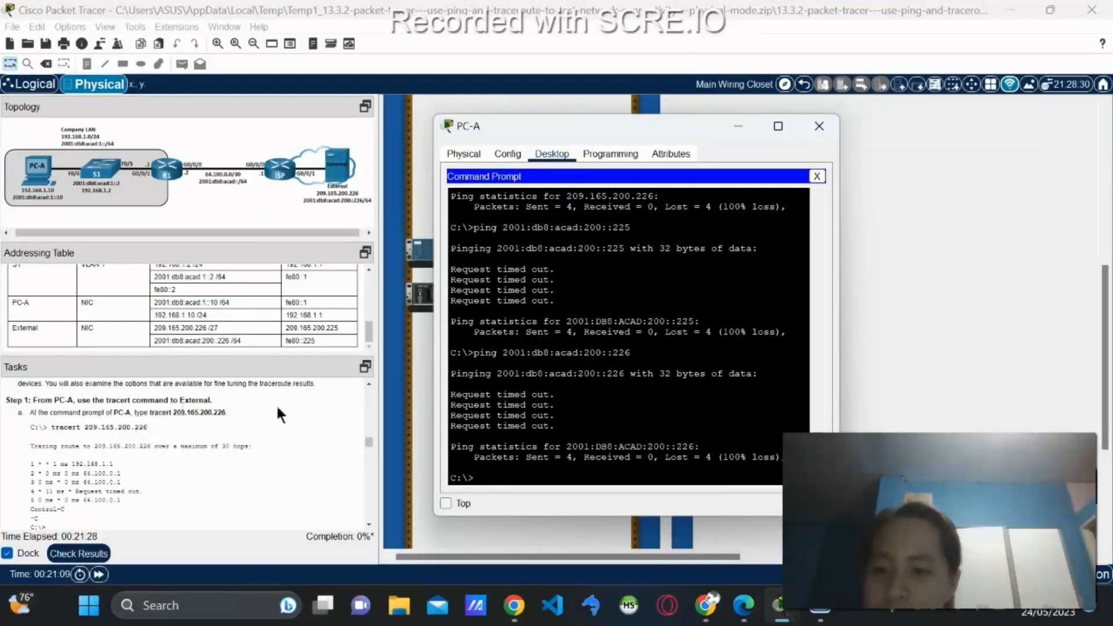
pyautogui.write('trac')
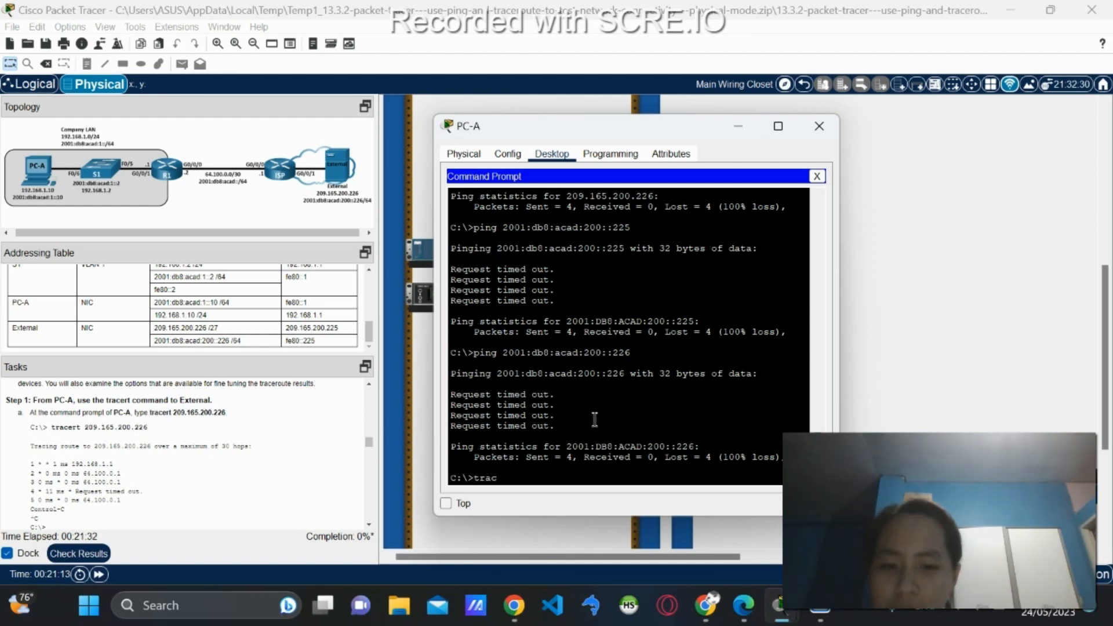
pyautogui.write('ert 209.')
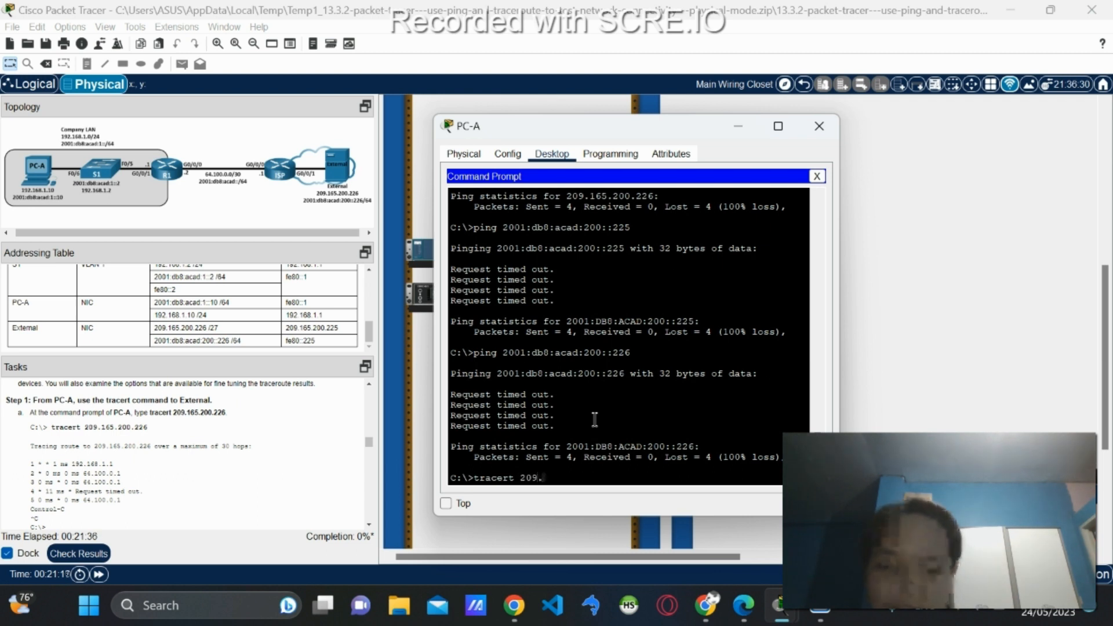
pyautogui.write('16')
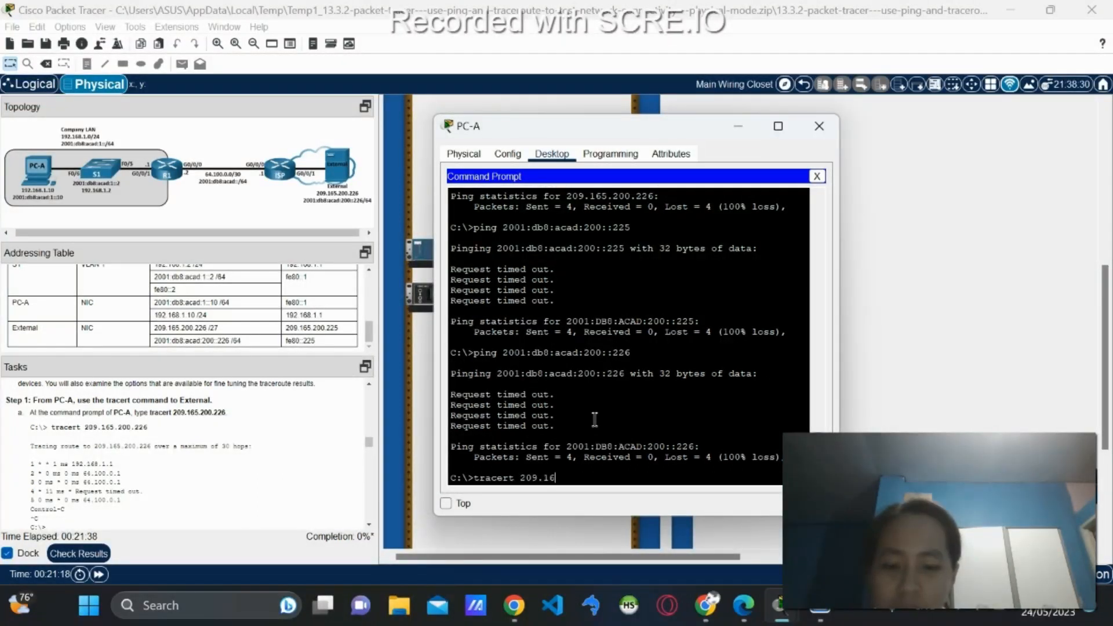
pyautogui.write('5.200.226')
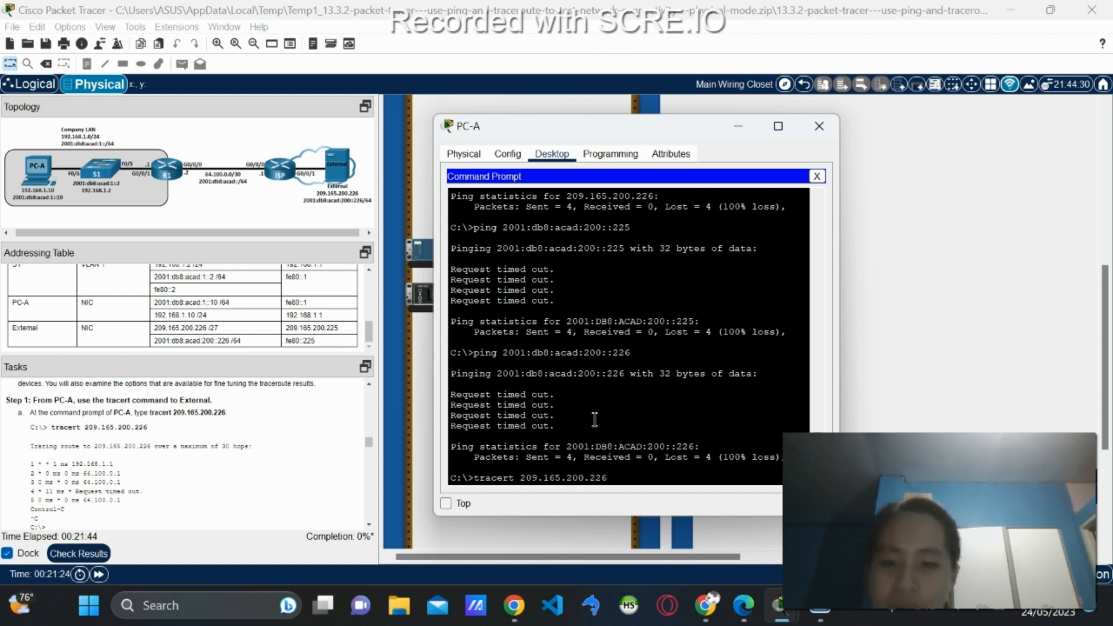
pyautogui.press('Return')
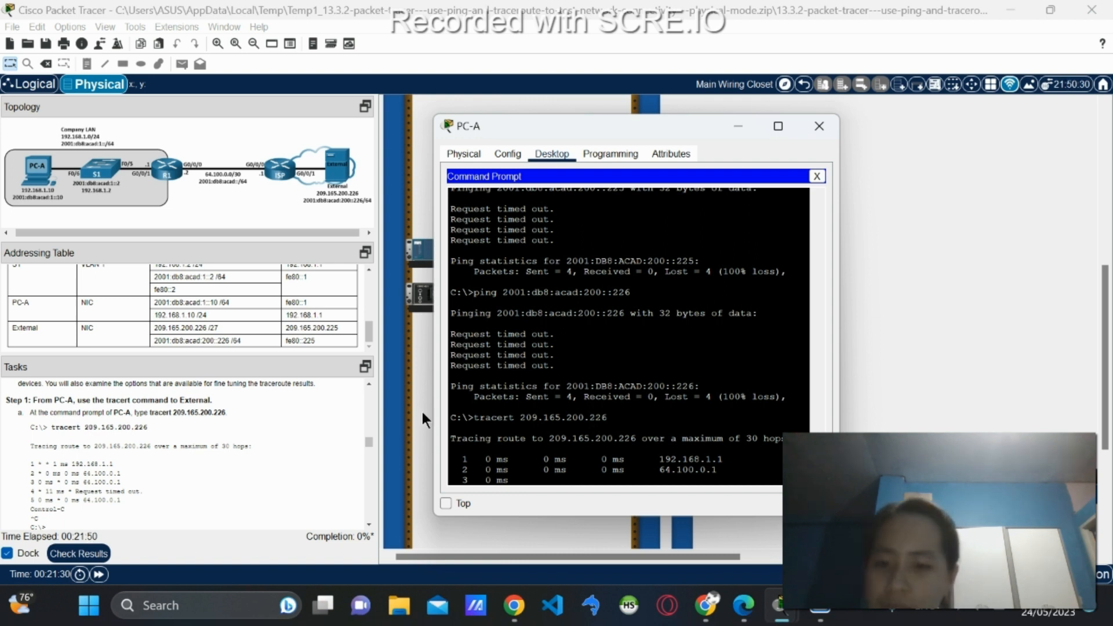
pyautogui.scroll(-2, 139, 427)
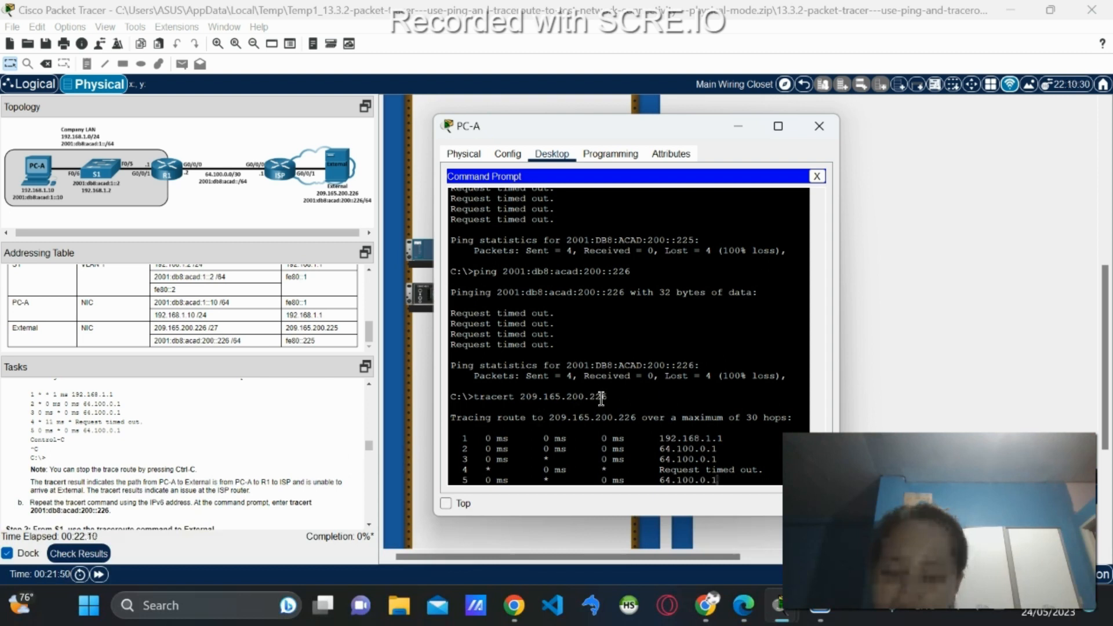
pyautogui.hotkey('ctrl', 'c')
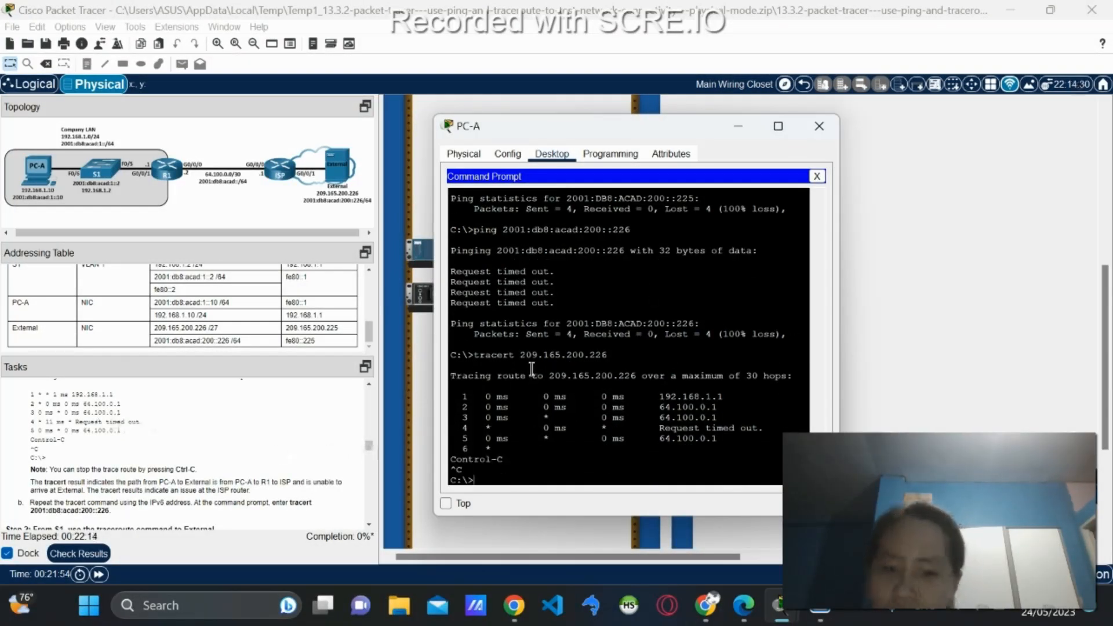
pyautogui.scroll(3, 67, 457)
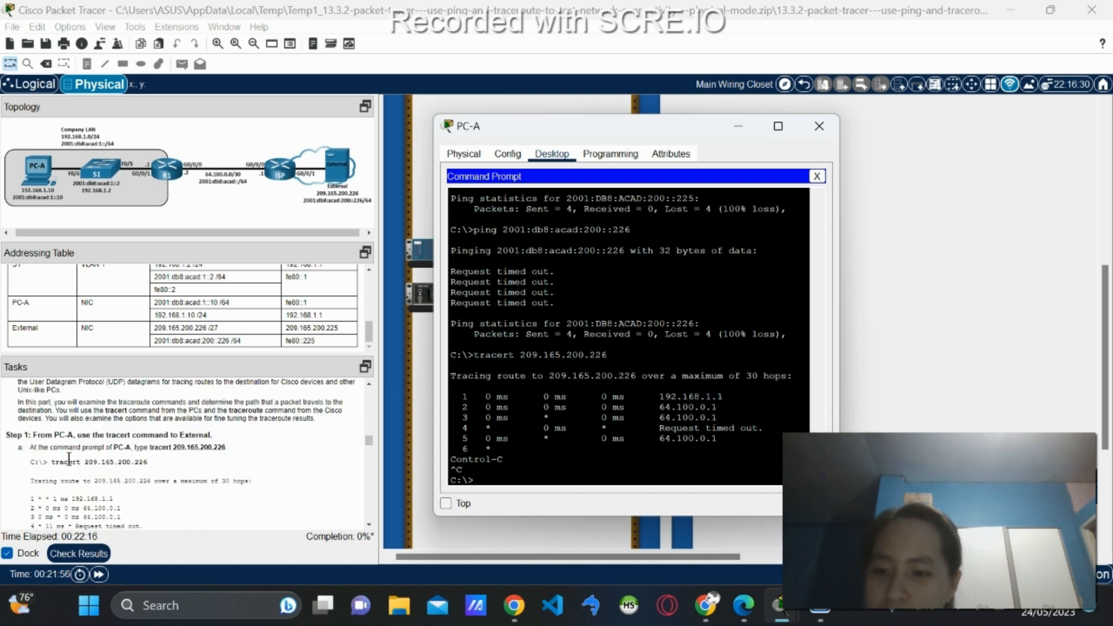
# Scroll through PC-A's halted tracert to 209.165.200.226, whose last answering hop is 64.100.0.1.
pyautogui.scroll(-3, 110, 464)
pyautogui.scroll(-1, 86, 490)
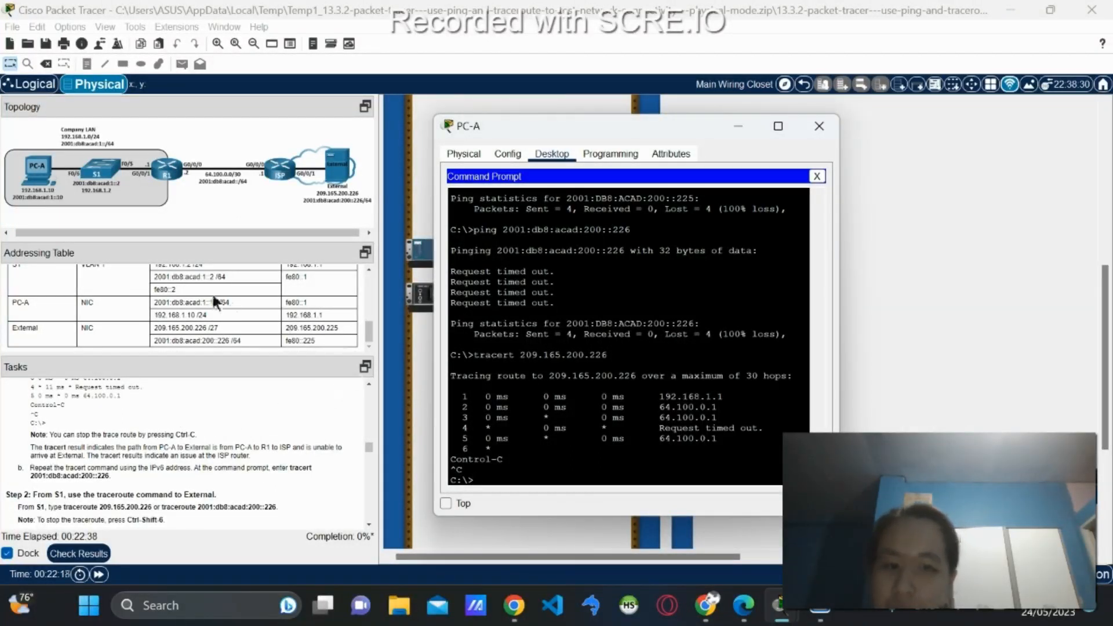
pyautogui.scroll(1, 182, 316)
pyautogui.scroll(2, 180, 315)
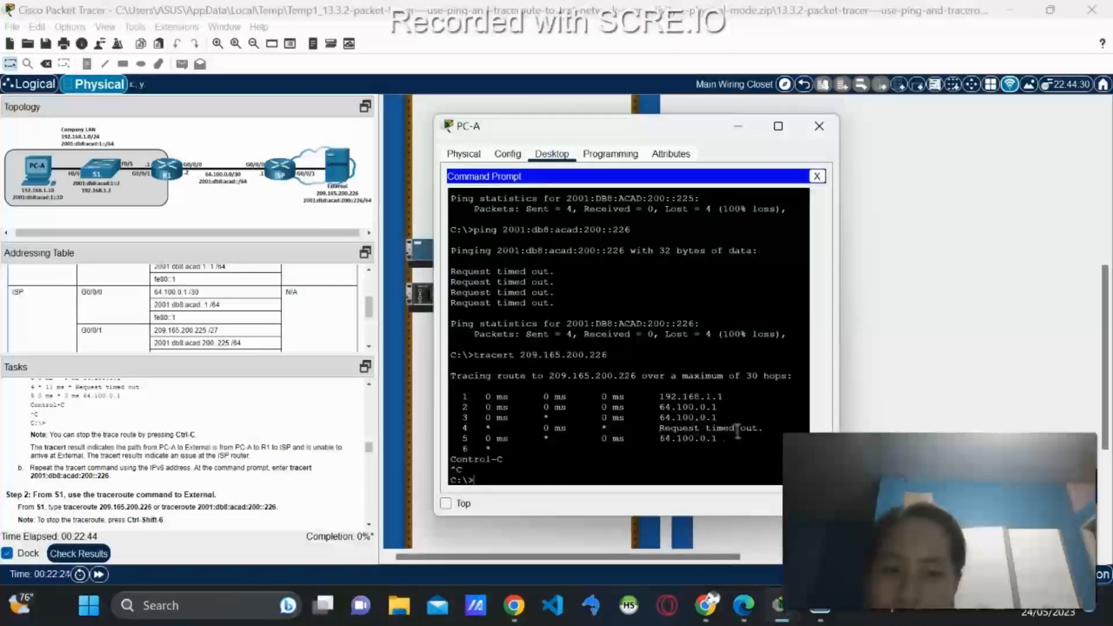
pyautogui.scroll(1, 219, 325)
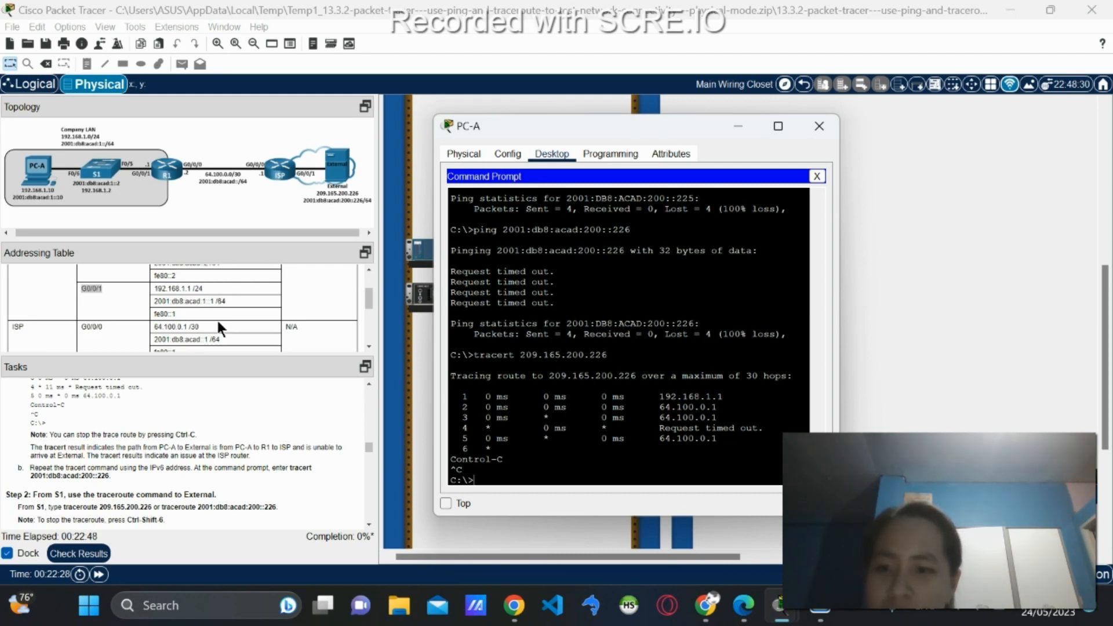
pyautogui.scroll(1, 129, 314)
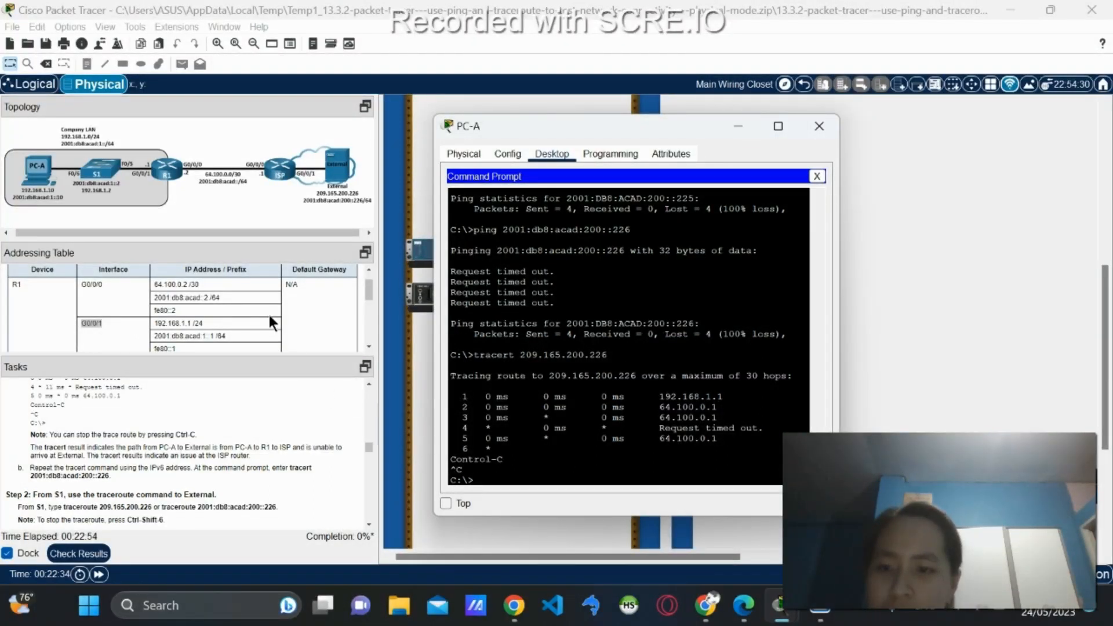
pyautogui.scroll(-3, 269, 315)
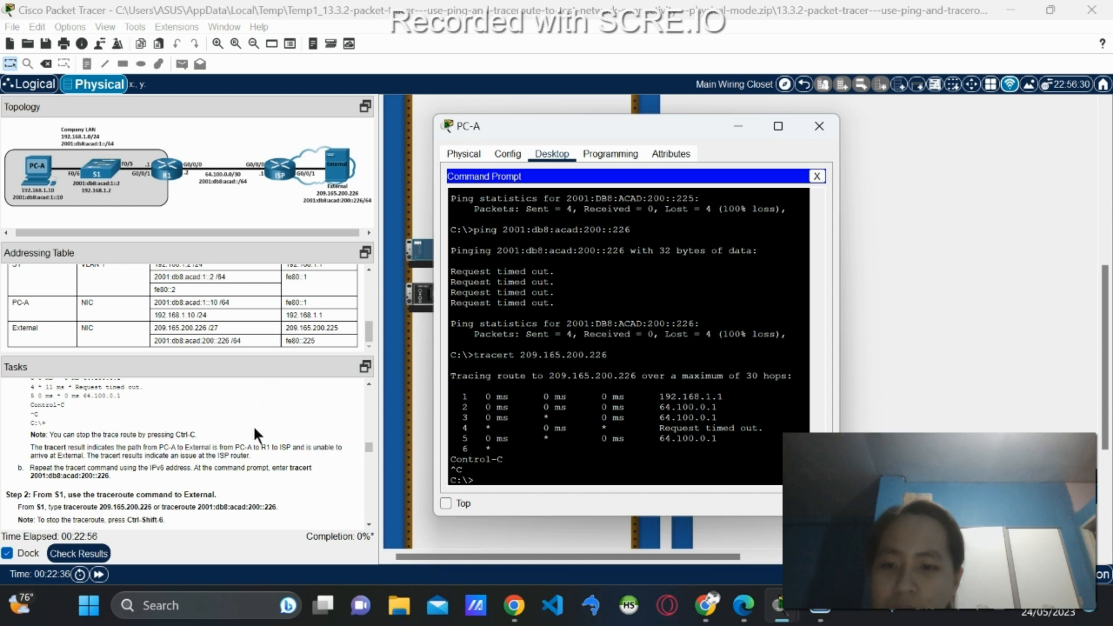
pyautogui.scroll(-1, 252, 424)
pyautogui.scroll(-1, 253, 425)
pyautogui.scroll(3, 204, 448)
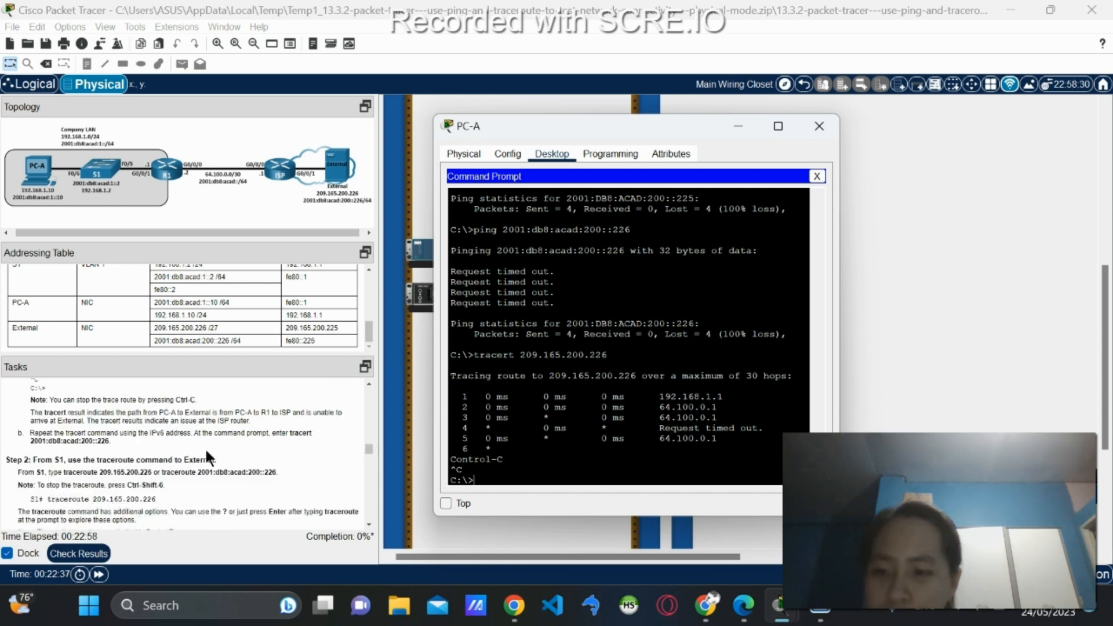
pyautogui.scroll(-2, 204, 447)
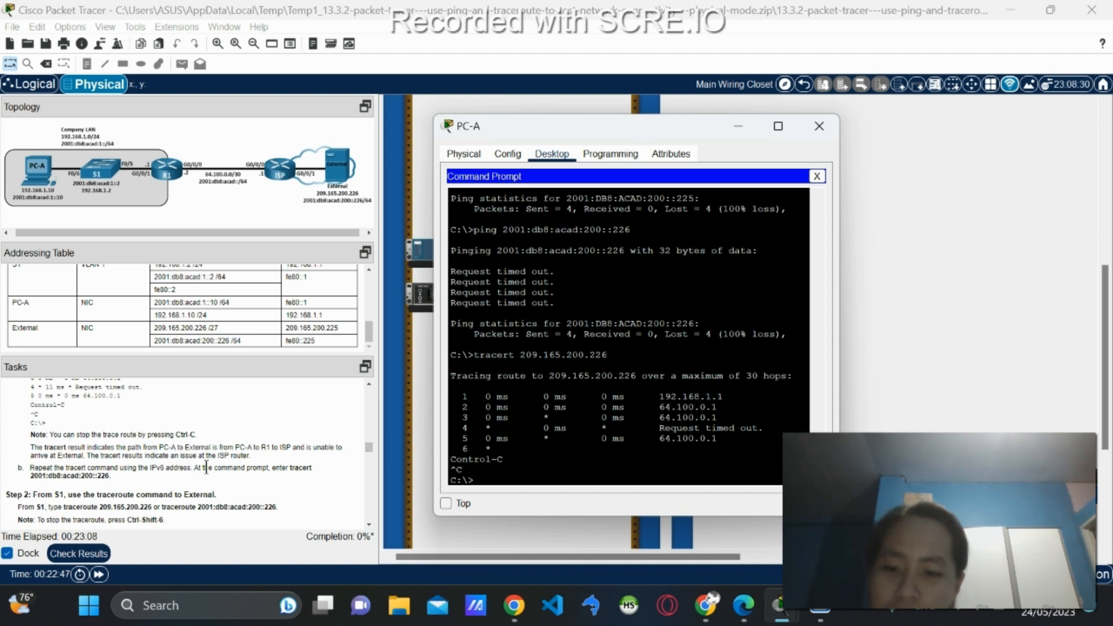
# Run 'tracert 2001:db8:acad:200::226' from PC-A and stop it with Ctrl+C once it loops.
pyautogui.write('tra')
pyautogui.press('Up')
pyautogui.press('Up')
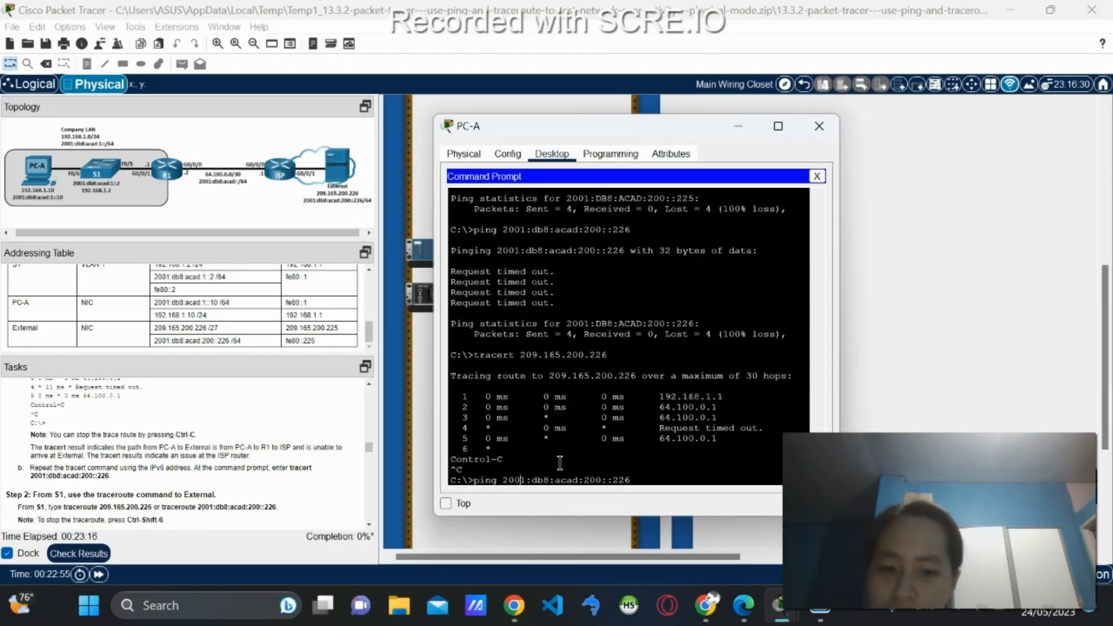
pyautogui.press('Home')
pyautogui.press('Delete')
pyautogui.press('Delete')
pyautogui.press('Delete')
pyautogui.press('Delete')
pyautogui.write('tracert')
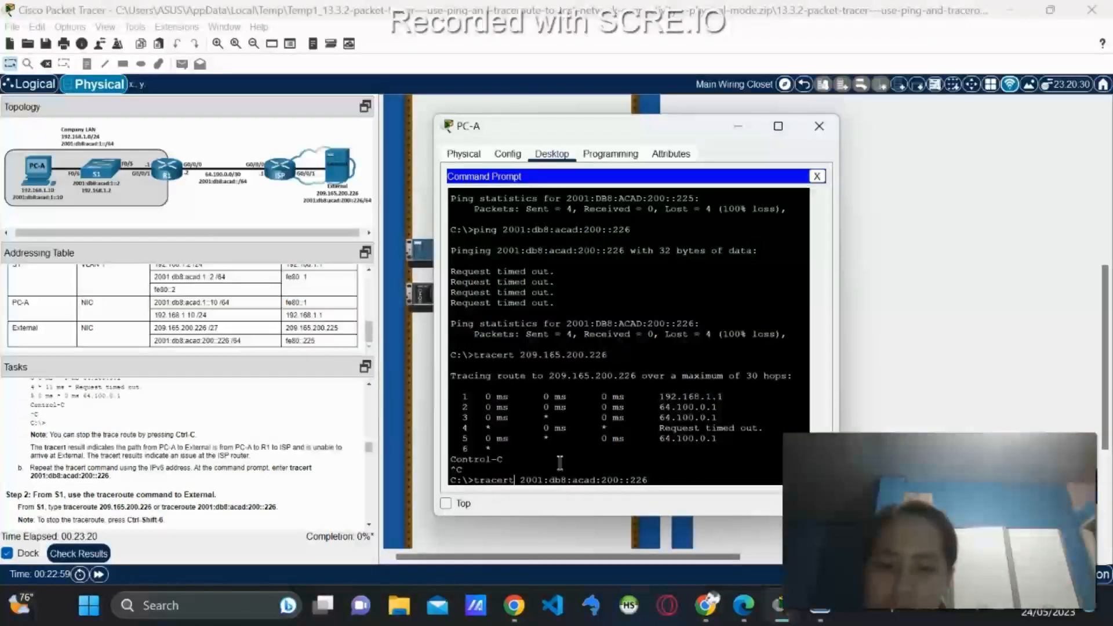
pyautogui.press('Return')
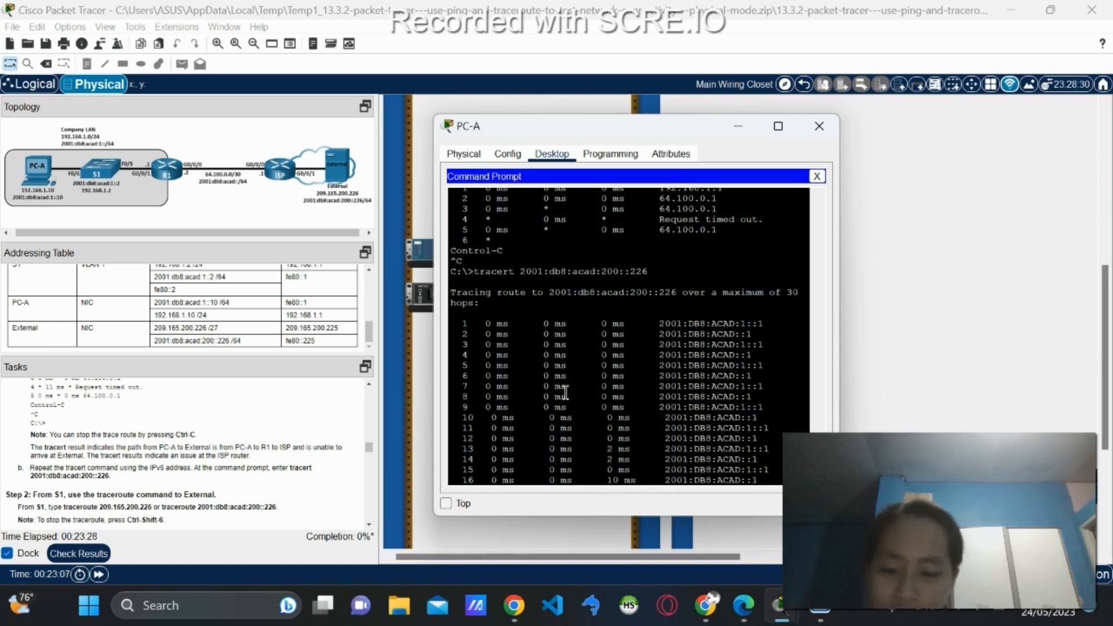
pyautogui.hotkey('ctrl', 'c')
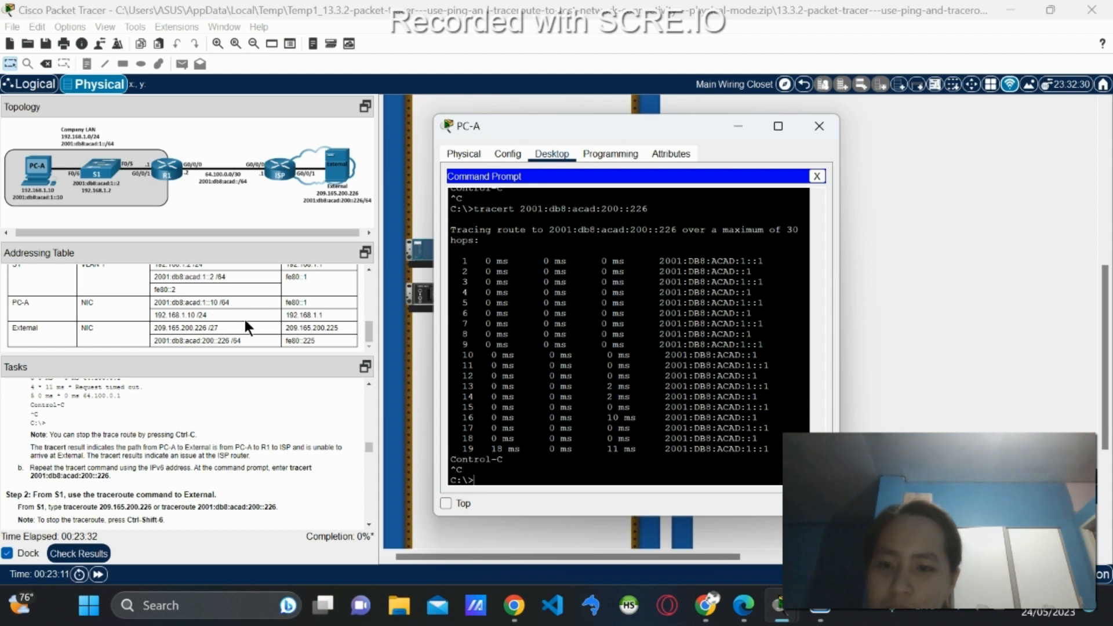
# Scroll through the Addressing Table and Tasks panel to review the lab instructions.
pyautogui.scroll(3, 242, 329)
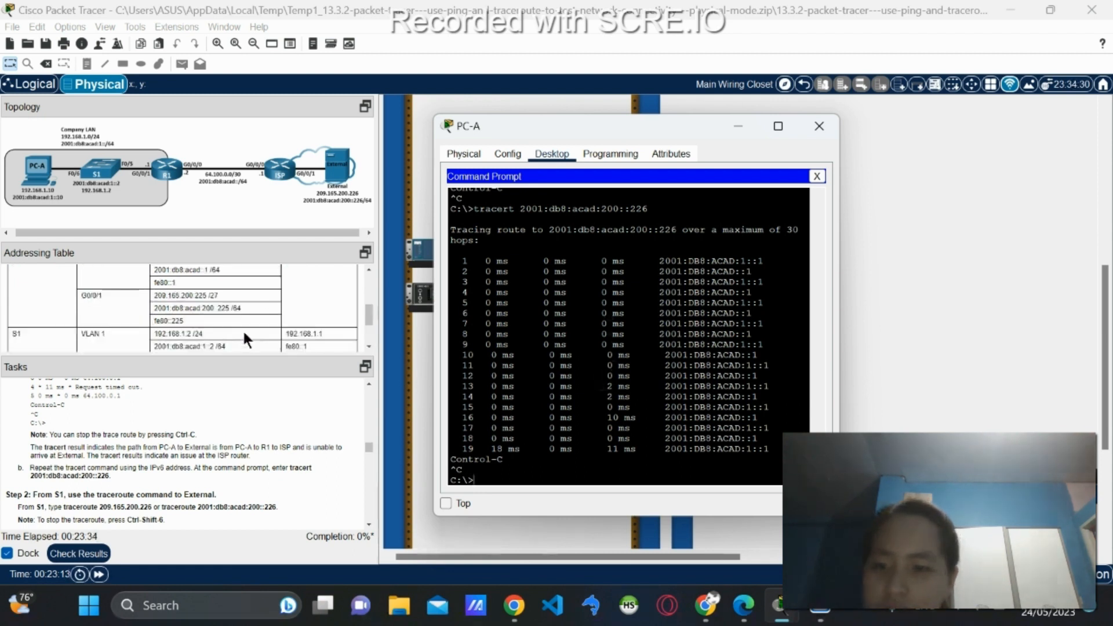
pyautogui.scroll(3, 242, 329)
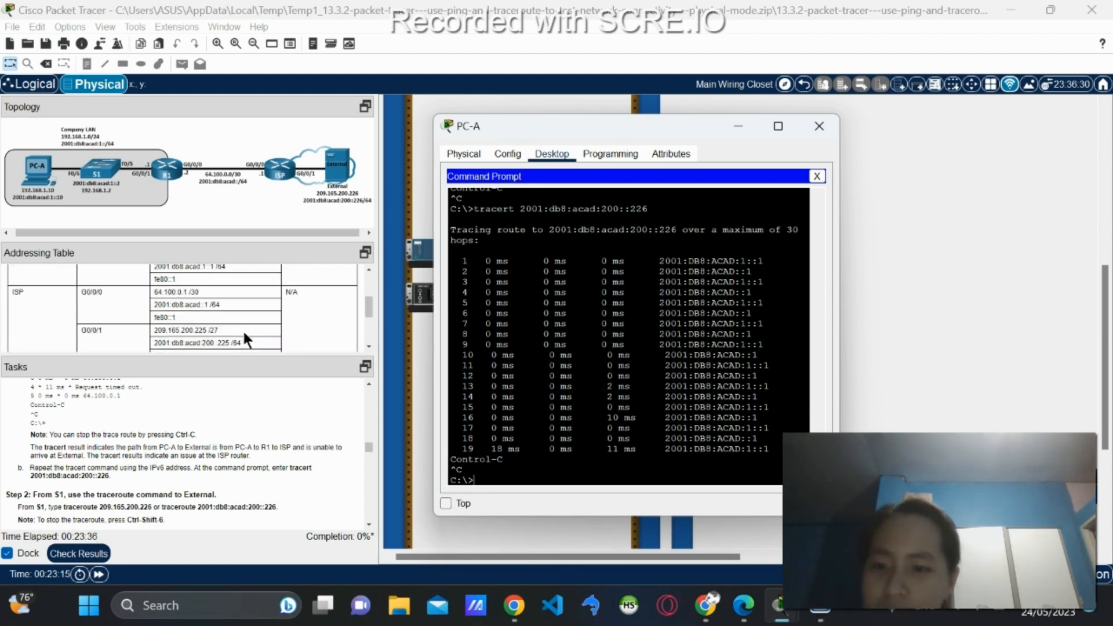
pyautogui.scroll(-3, 242, 329)
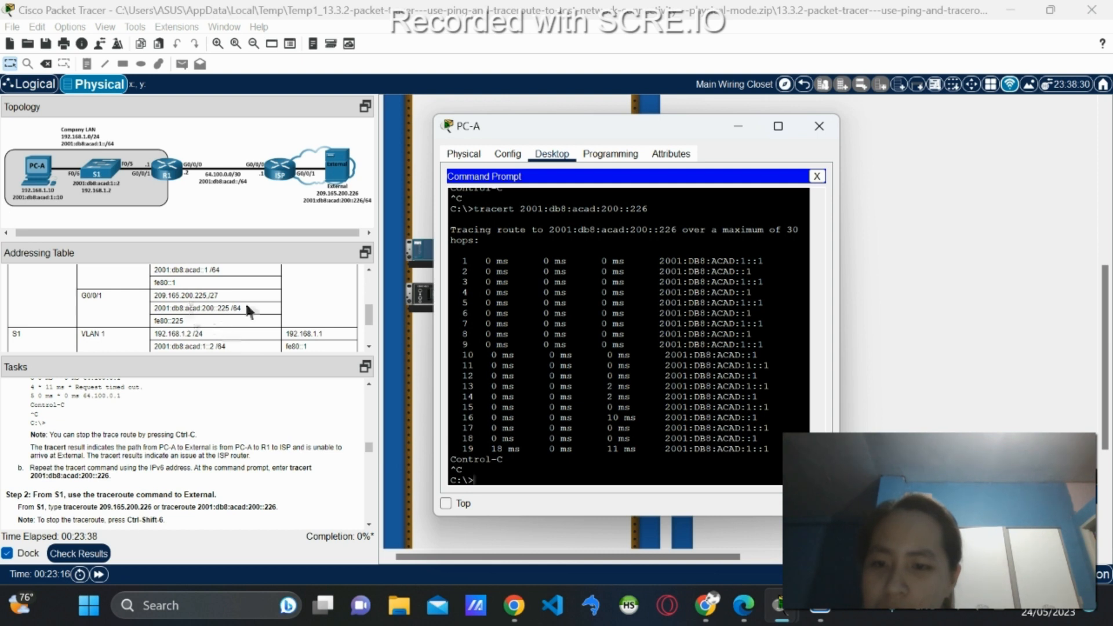
pyautogui.scroll(5, 211, 310)
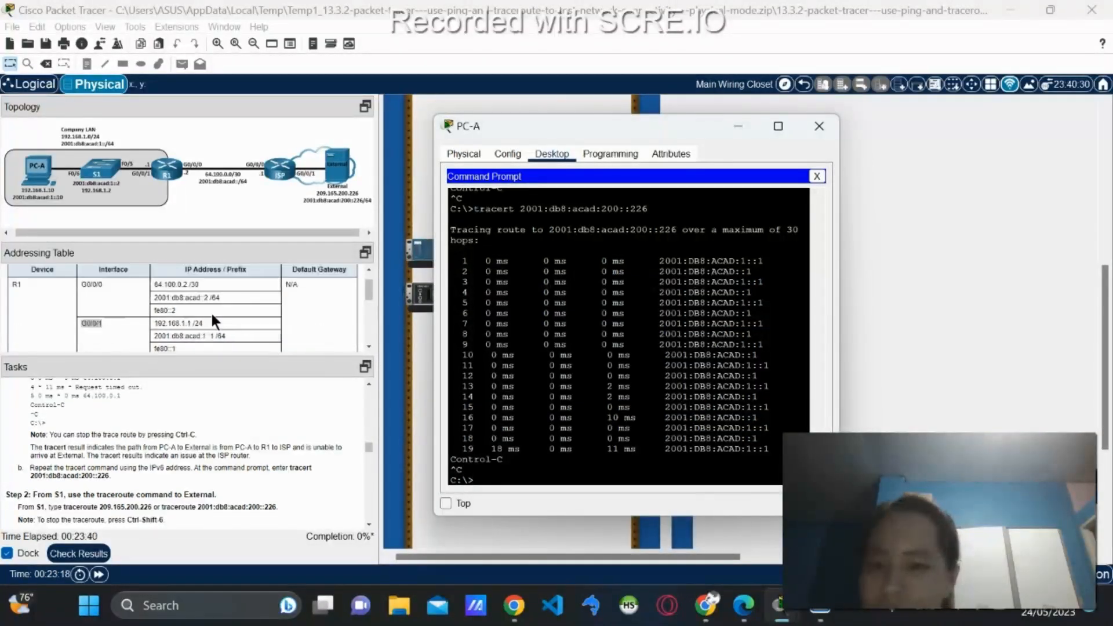
pyautogui.scroll(-3, 210, 310)
pyautogui.scroll(3, 187, 308)
pyautogui.scroll(-3, 188, 309)
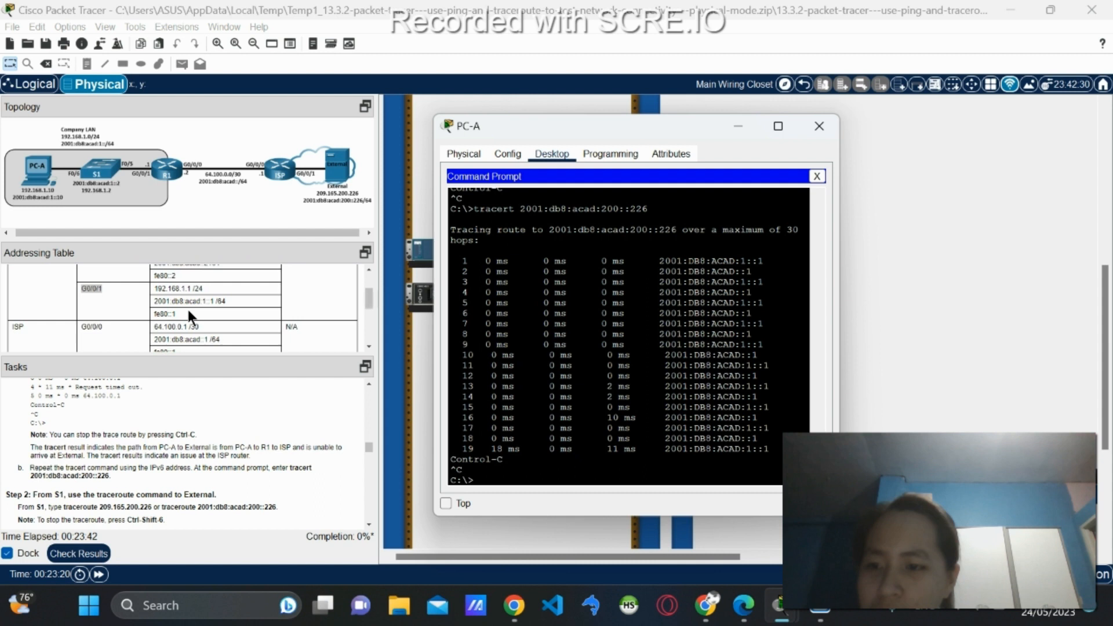
pyautogui.scroll(-1, 212, 331)
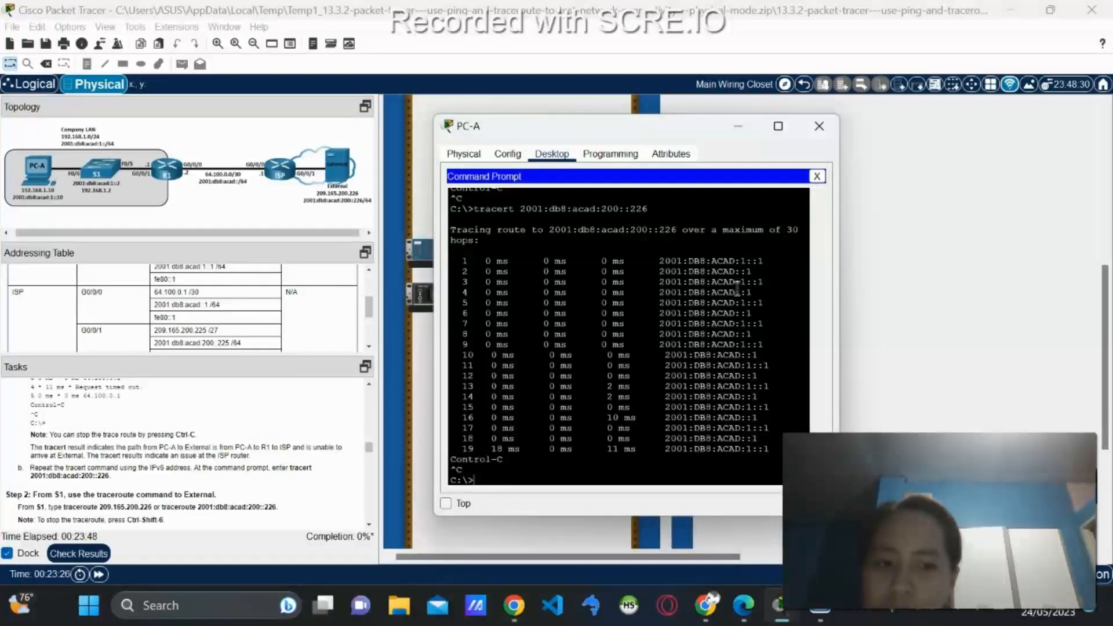
pyautogui.scroll(2, 258, 326)
pyautogui.scroll(-1, 258, 331)
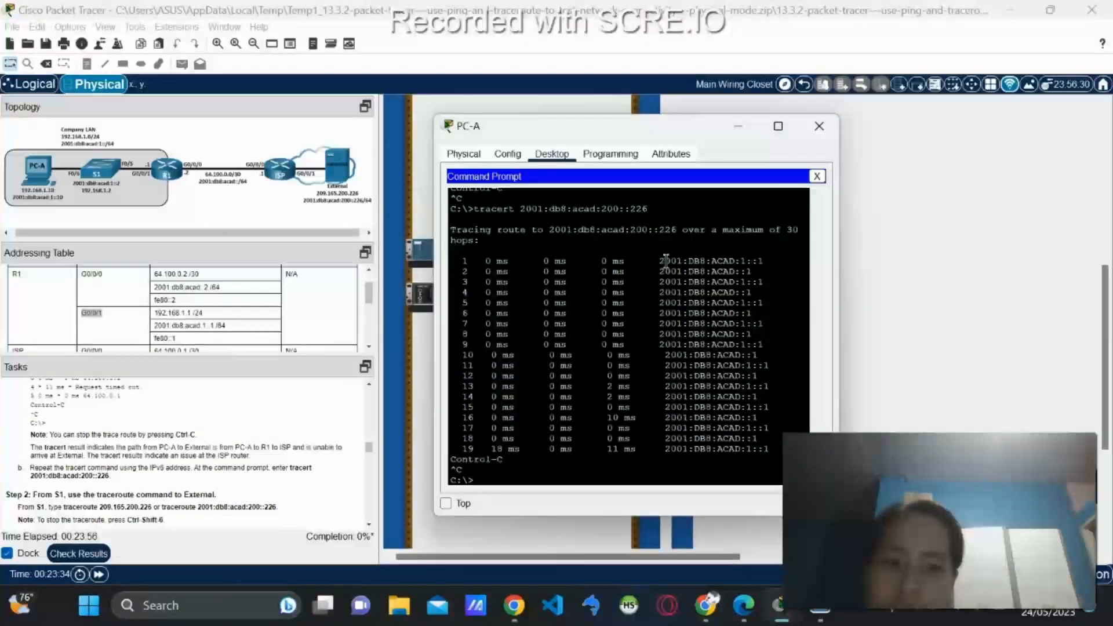
pyautogui.scroll(-1, 636, 402)
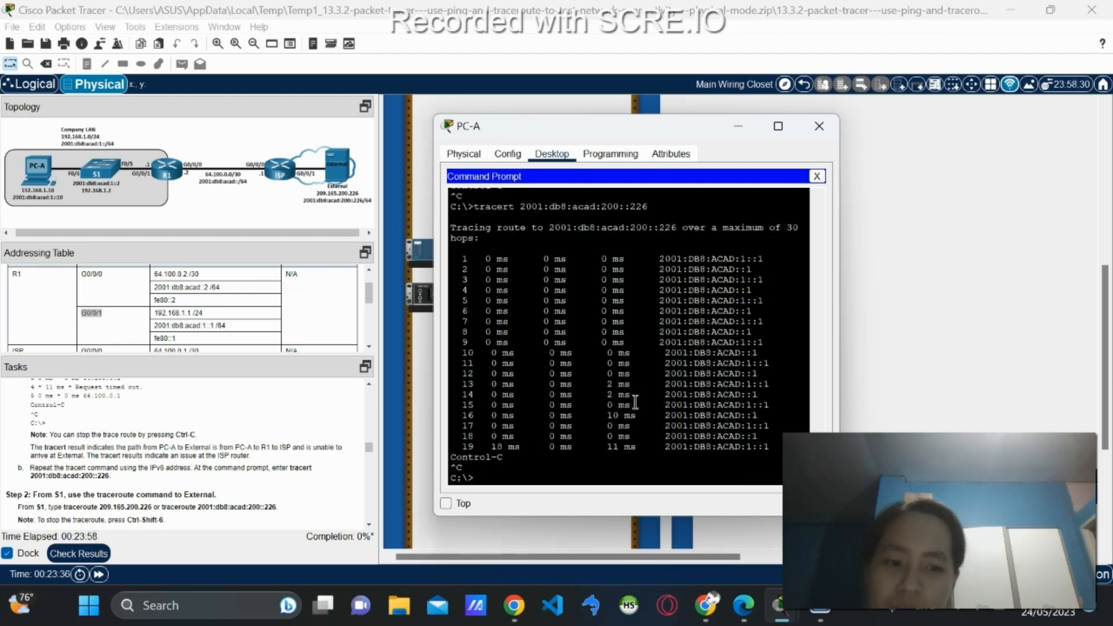
pyautogui.scroll(-2, 243, 414)
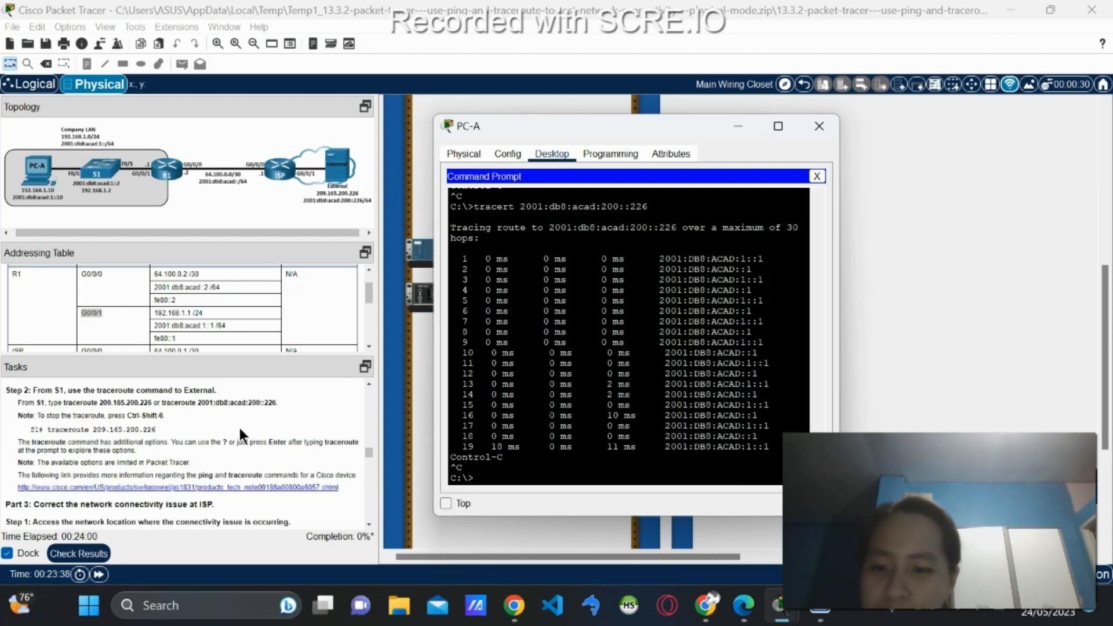
pyautogui.scroll(-3, 217, 309)
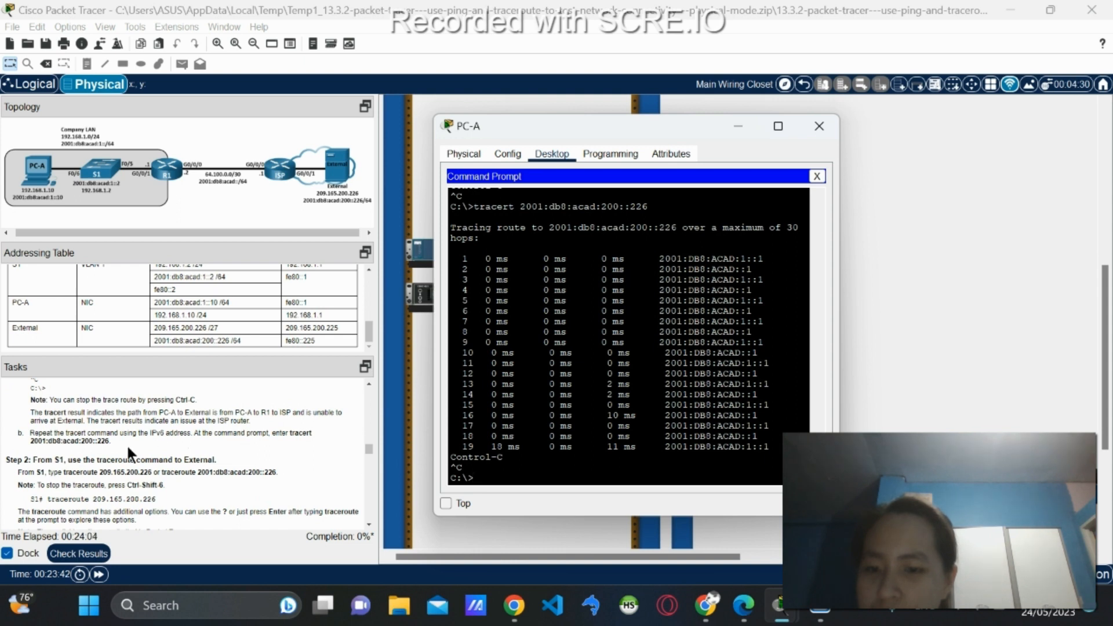
pyautogui.scroll(-2, 45, 475)
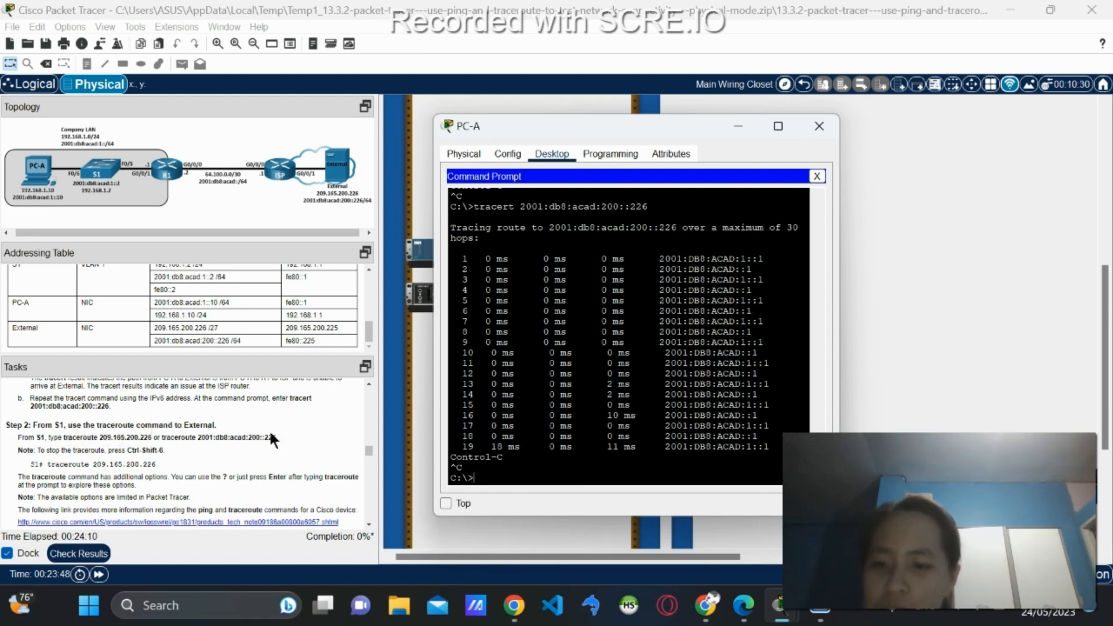
pyautogui.scroll(-1, 232, 423)
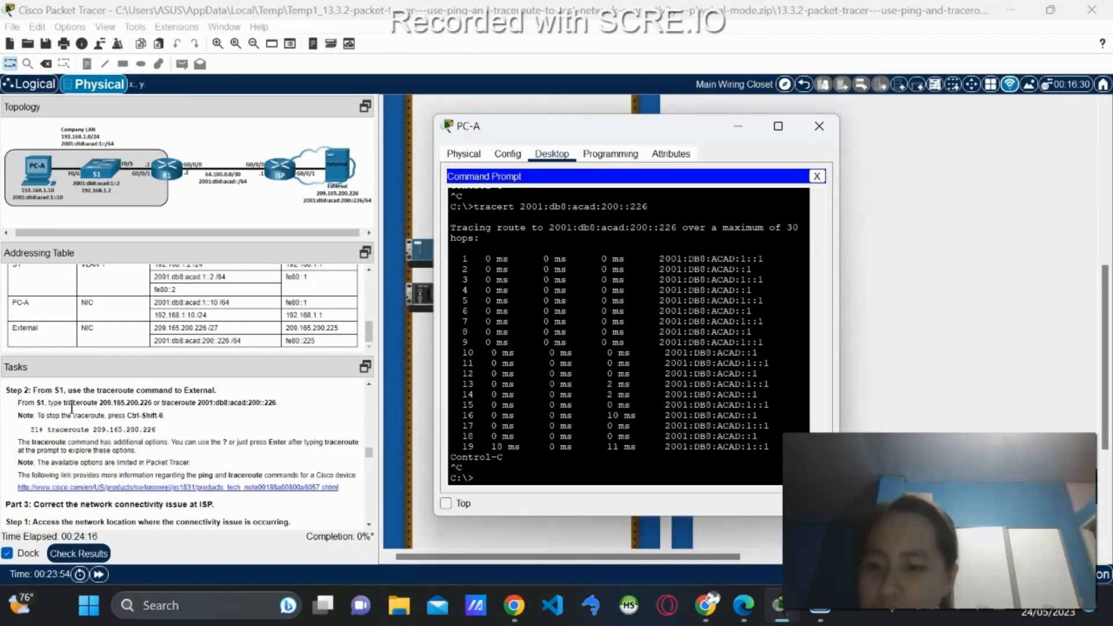
# Close Command Prompt and open S1's console Terminal with the default port settings.
pyautogui.click(817, 176)
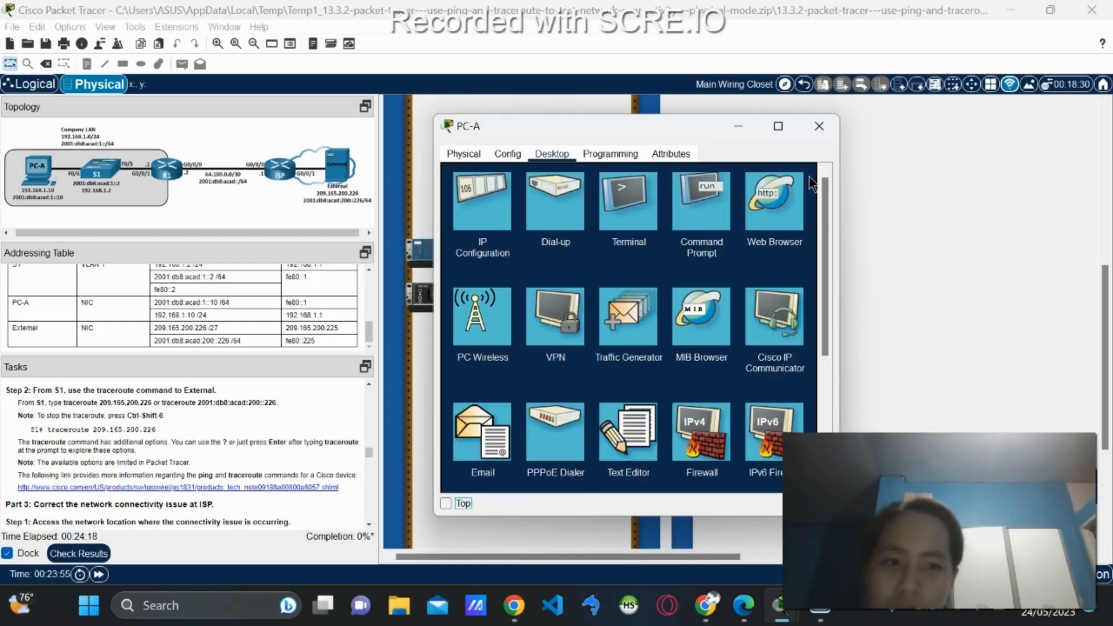
pyautogui.click(645, 203)
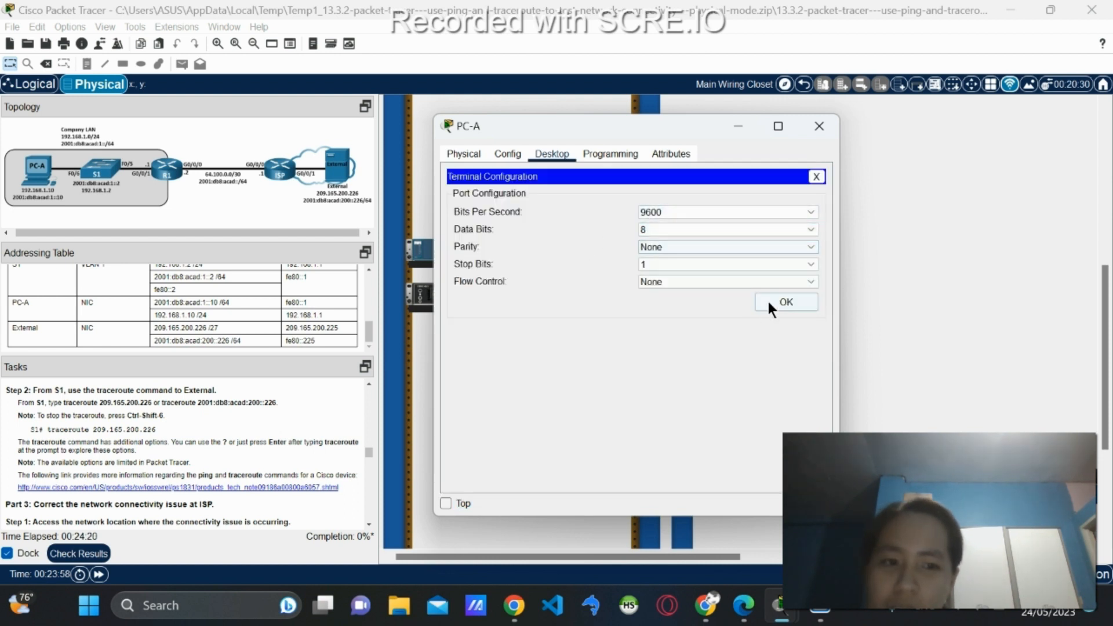
pyautogui.click(769, 301)
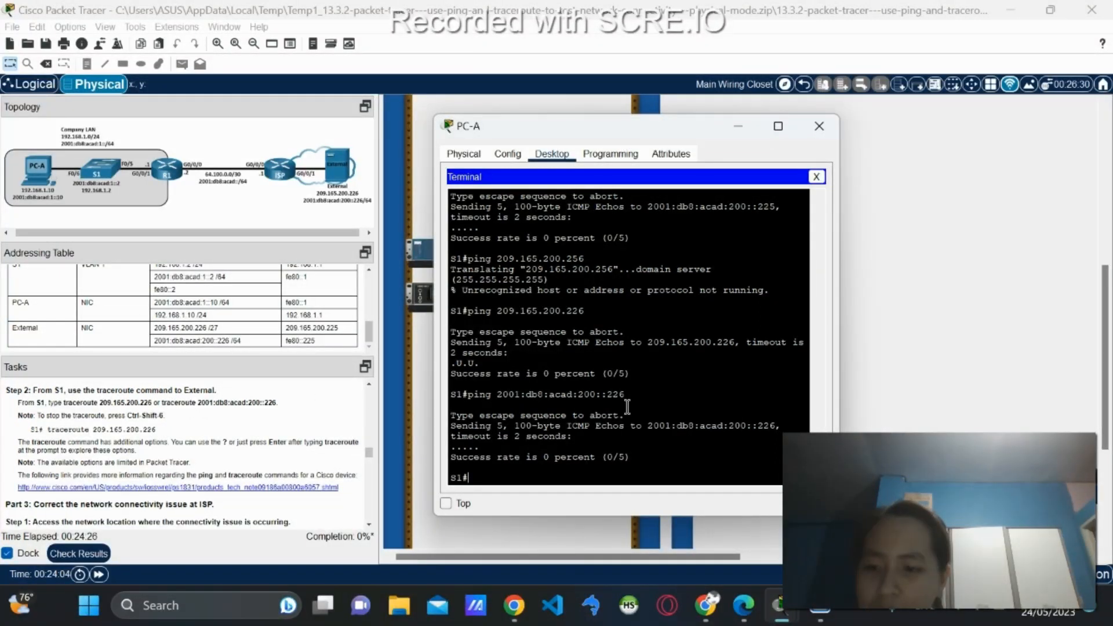
# Run traceroute 209.165.200.226 from S1 and review the hops ending with !H at 64.100.0.1.
pyautogui.write('e')
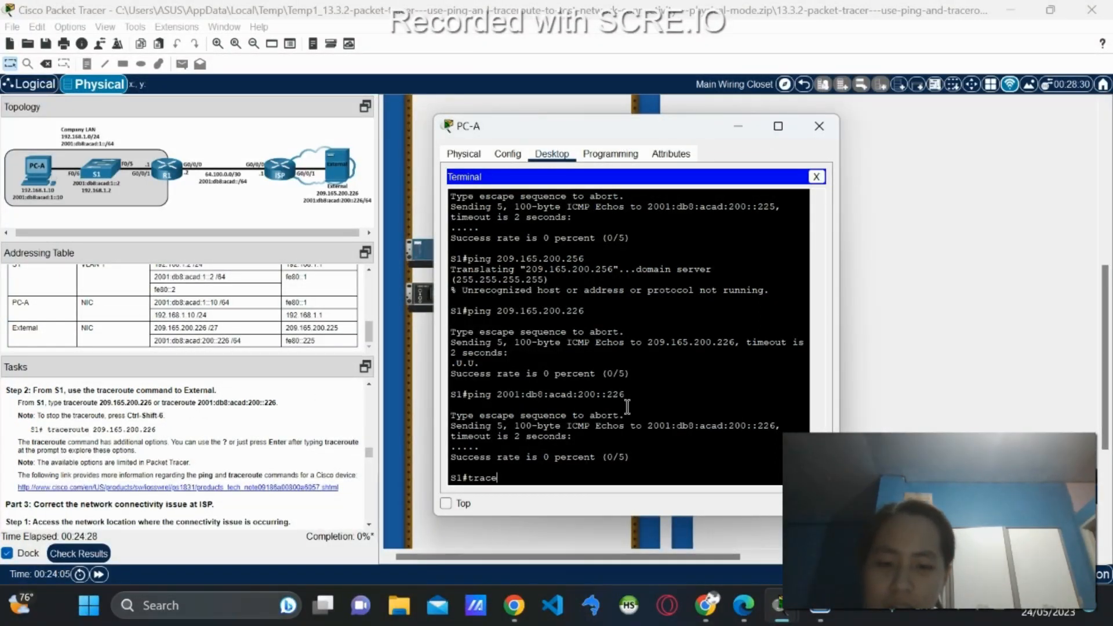
pyautogui.write('route')
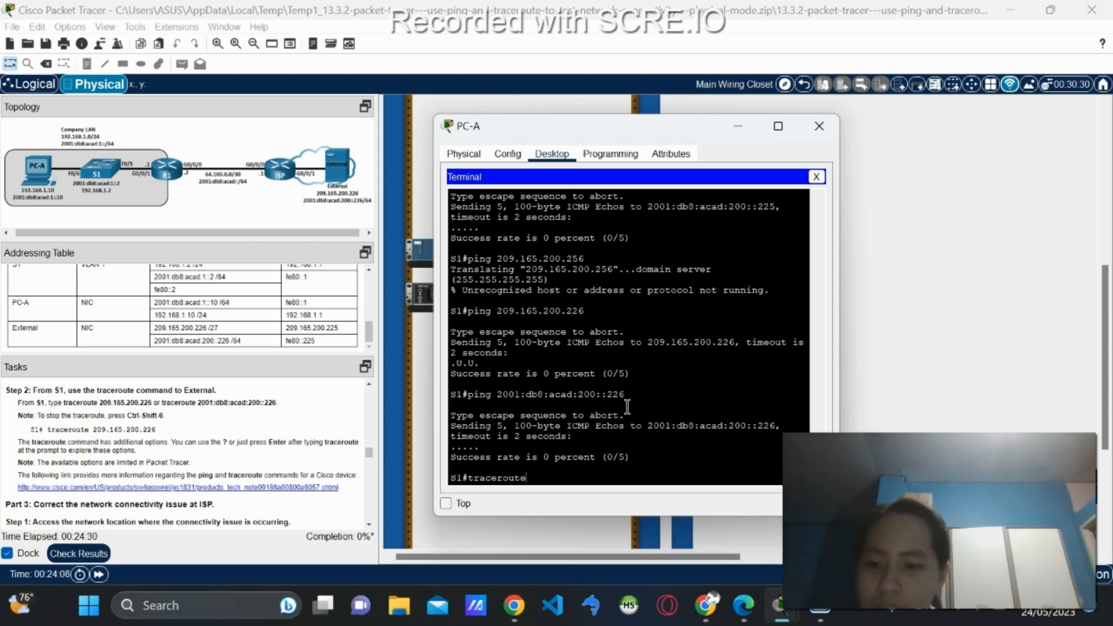
pyautogui.write(' 209')
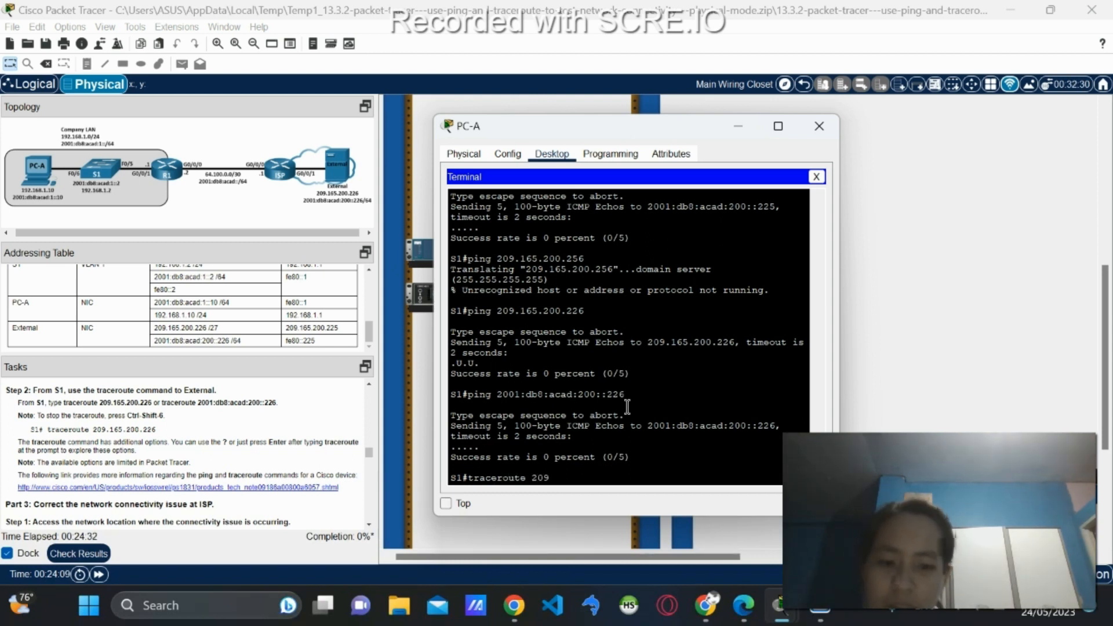
pyautogui.write('.165.')
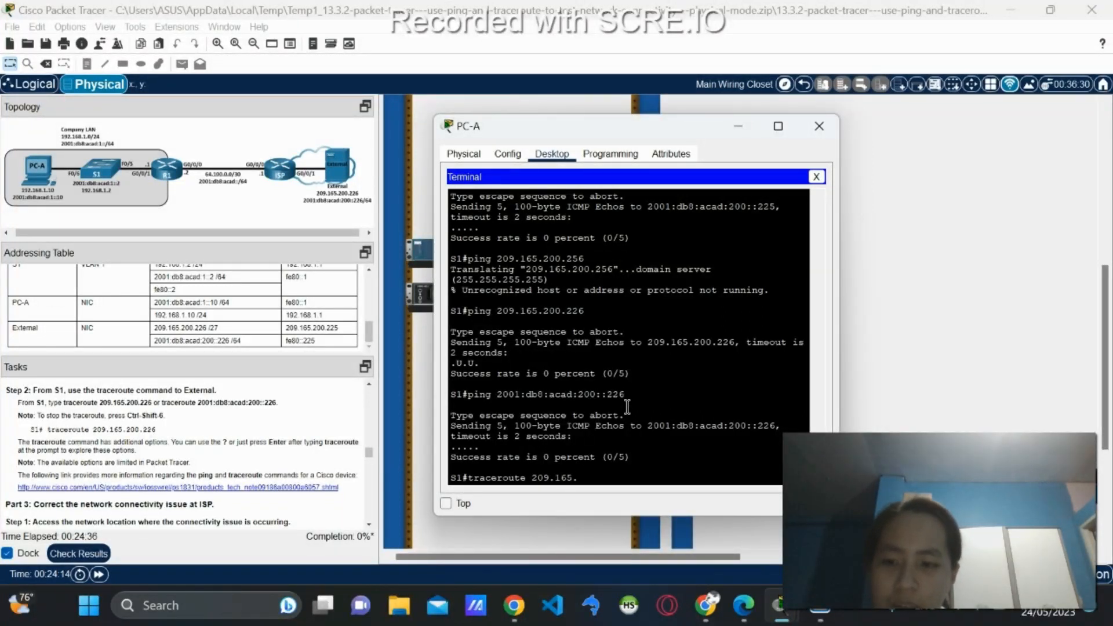
pyautogui.write('200.226')
pyautogui.press('Return')
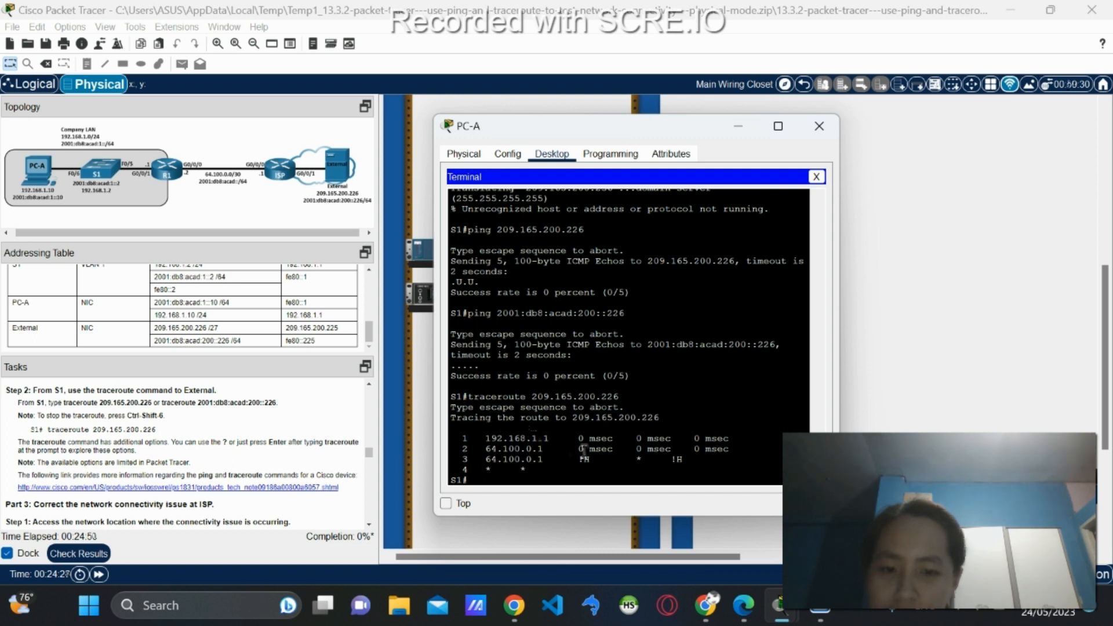
pyautogui.scroll(3, 164, 310)
pyautogui.scroll(3, 165, 315)
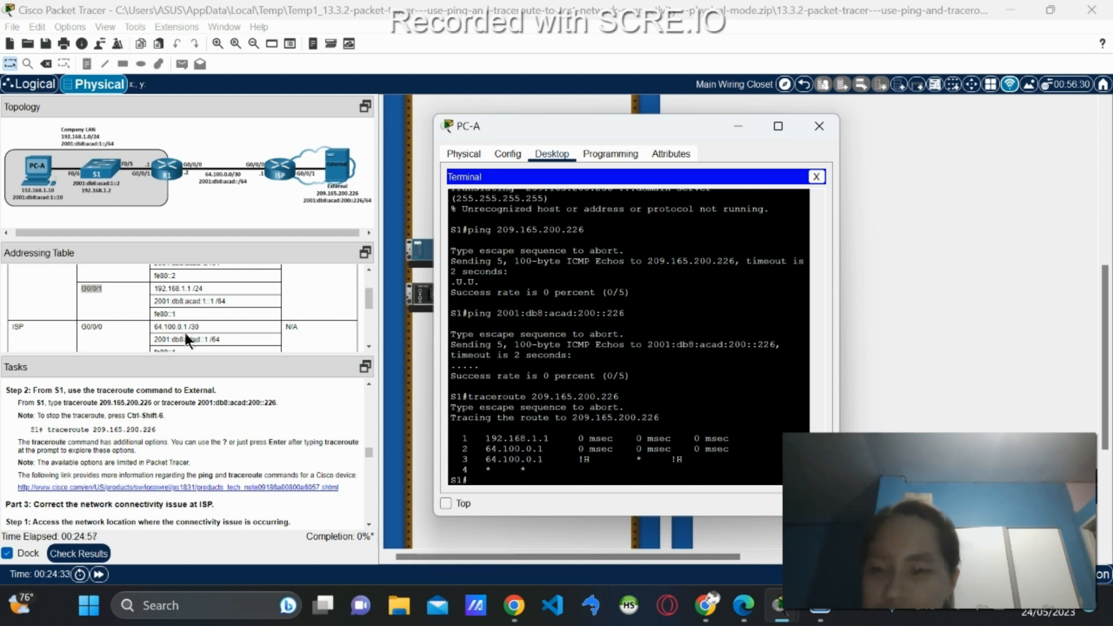
pyautogui.scroll(2, 183, 329)
pyautogui.scroll(1, 183, 329)
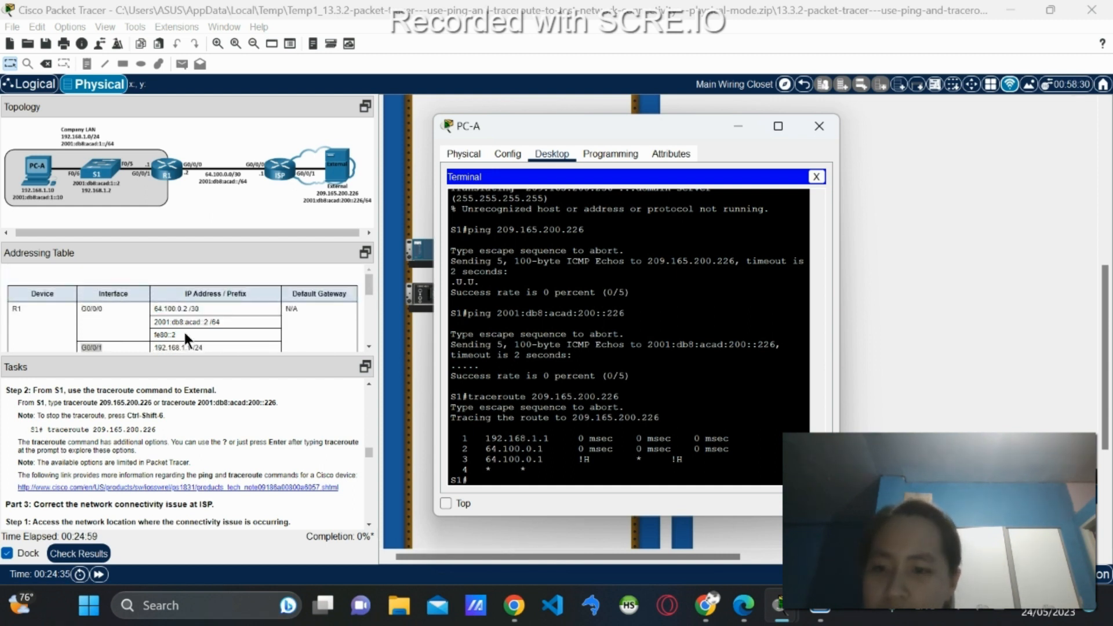
pyautogui.scroll(-2, 183, 329)
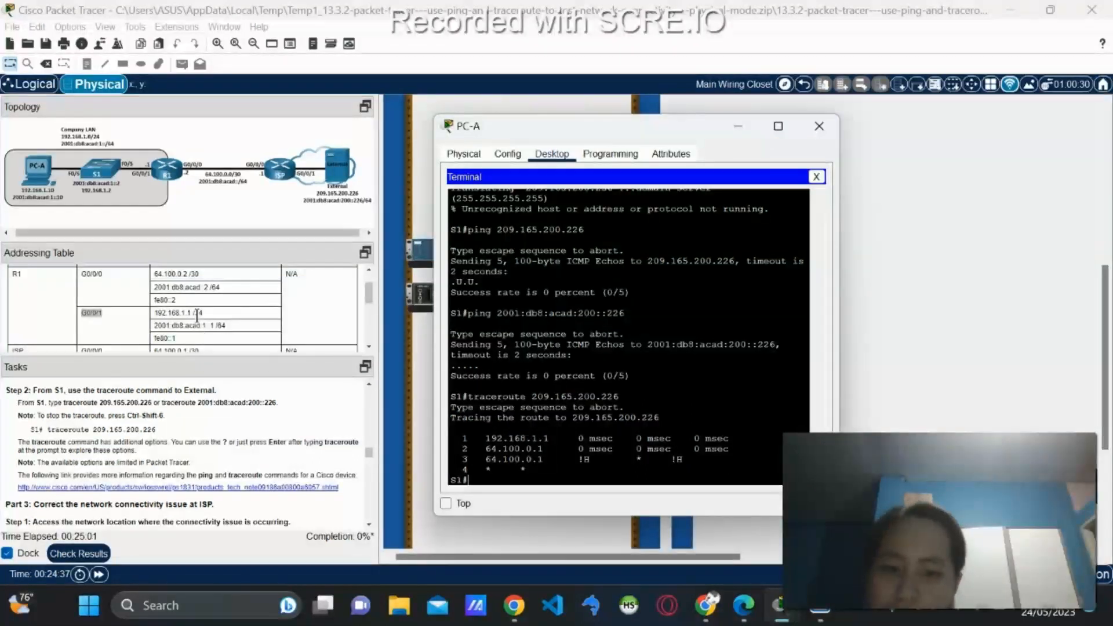
pyautogui.scroll(-3, 199, 314)
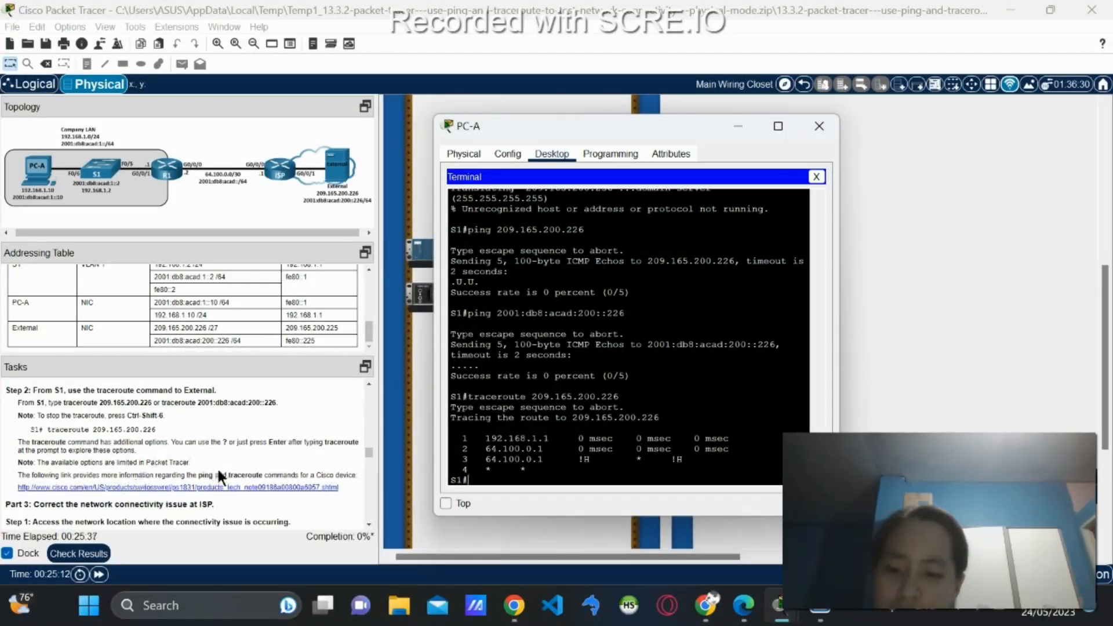
# Bring the Chrome browser window to the front from the taskbar.
pyautogui.click(707, 606)
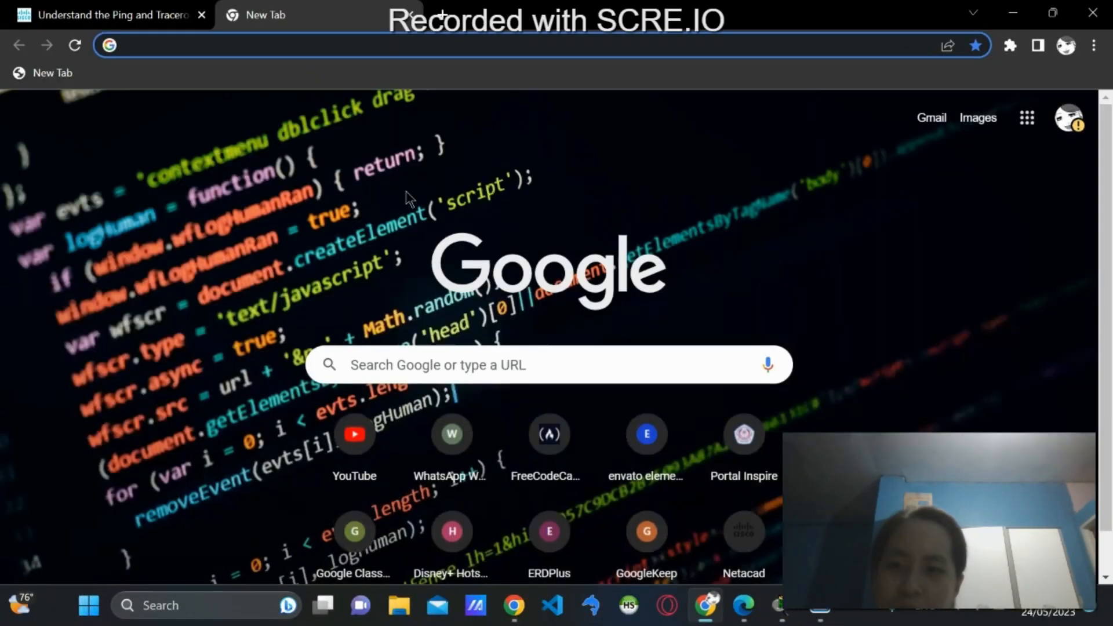
# Return to the Cisco ping and traceroute article and bring the PC-A terminal over it.
pyautogui.click(171, 8)
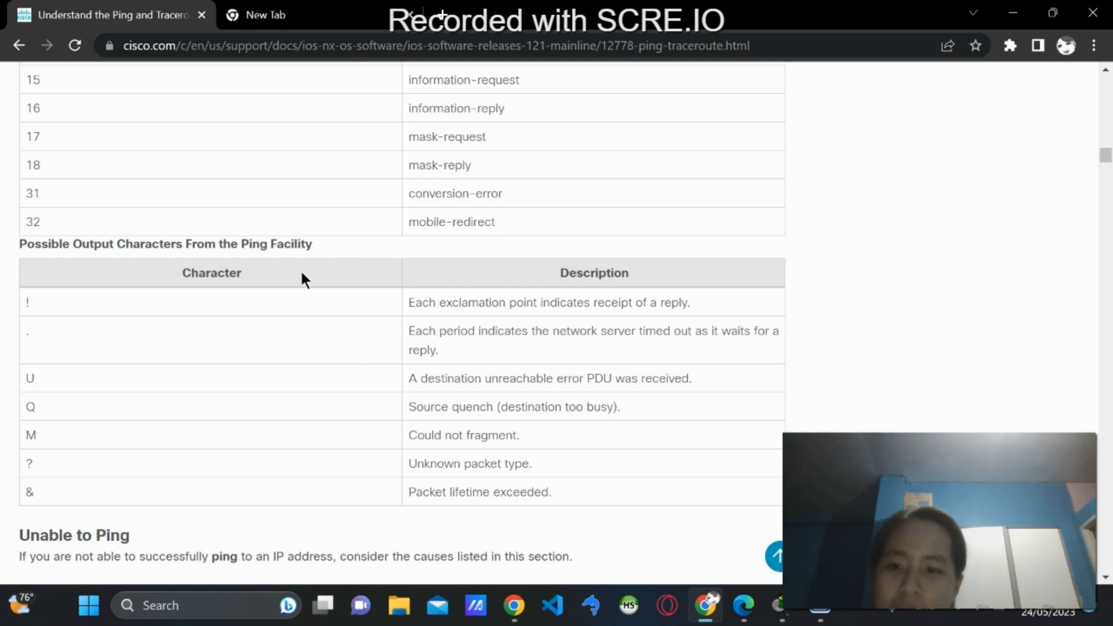
pyautogui.click(781, 610)
pyautogui.moveTo(604, 129); pyautogui.dragTo(680, 106)
pyautogui.scroll(10, 650, 340)
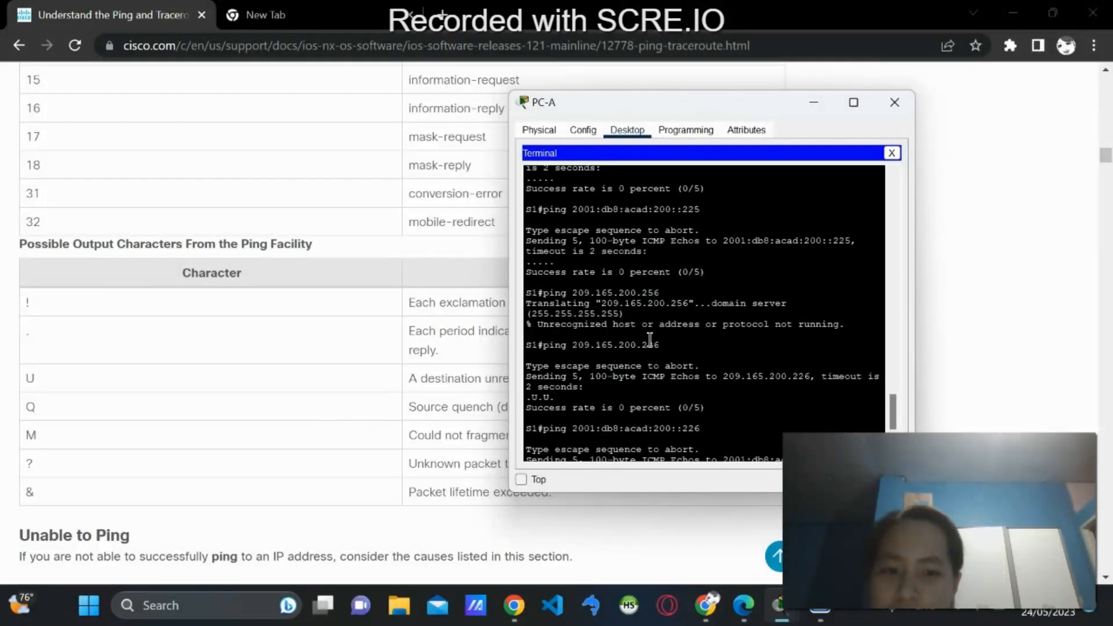
pyautogui.scroll(1, 648, 340)
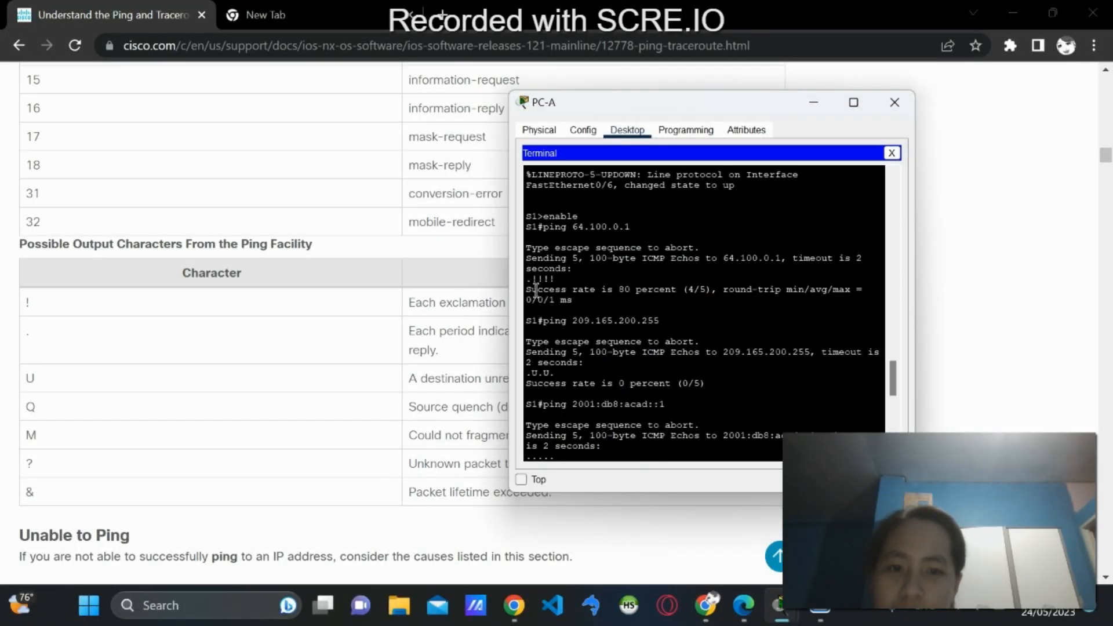
# Position the terminal beside the ping output-character table and scroll through the output to compare.
pyautogui.moveTo(622, 94); pyautogui.dragTo(838, 125)
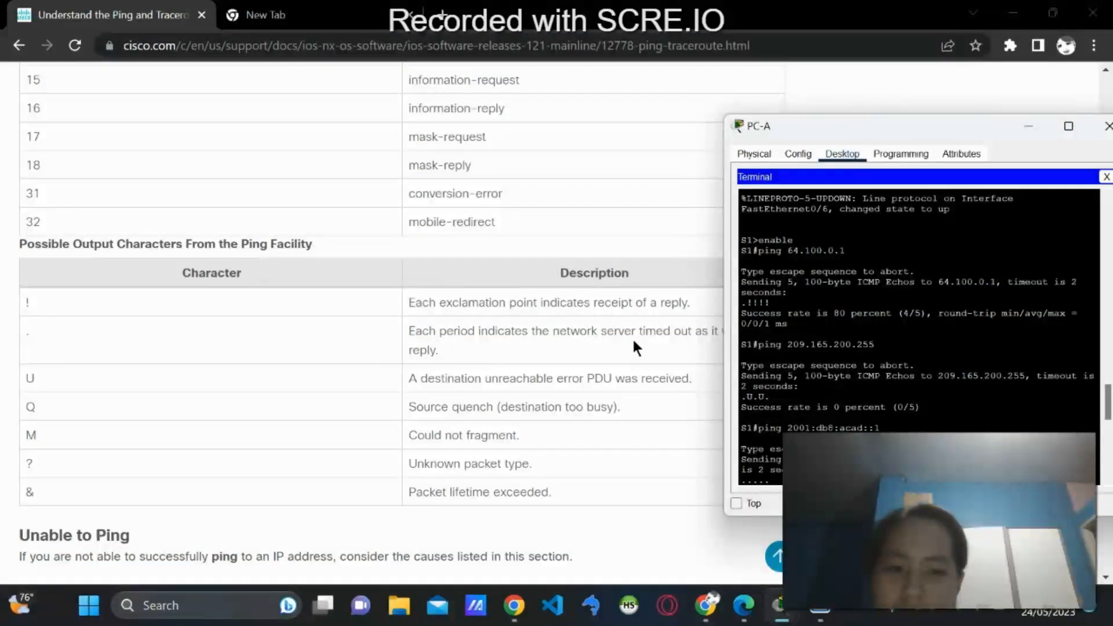
pyautogui.moveTo(802, 134); pyautogui.dragTo(755, 124)
pyautogui.scroll(-3, 736, 353)
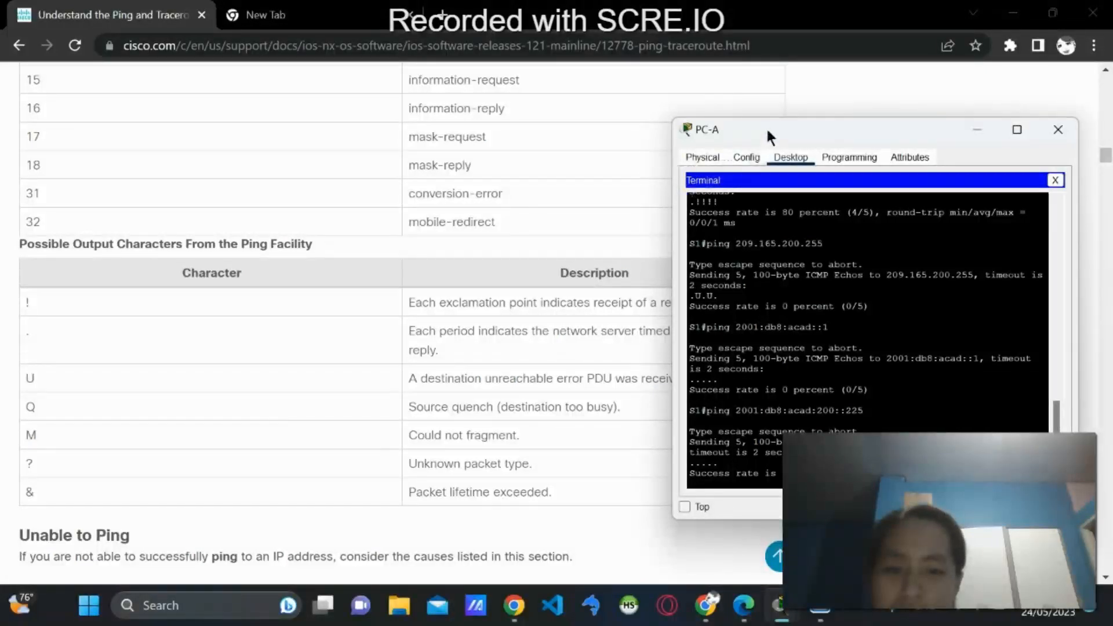
pyautogui.moveTo(776, 132); pyautogui.dragTo(801, 140)
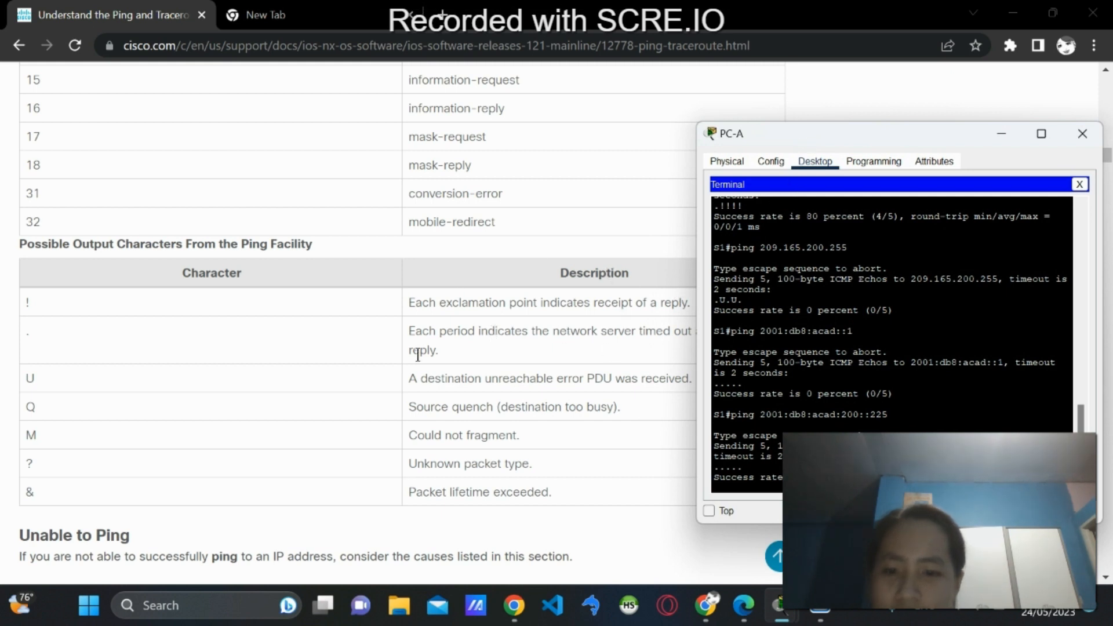
pyautogui.scroll(2, 766, 396)
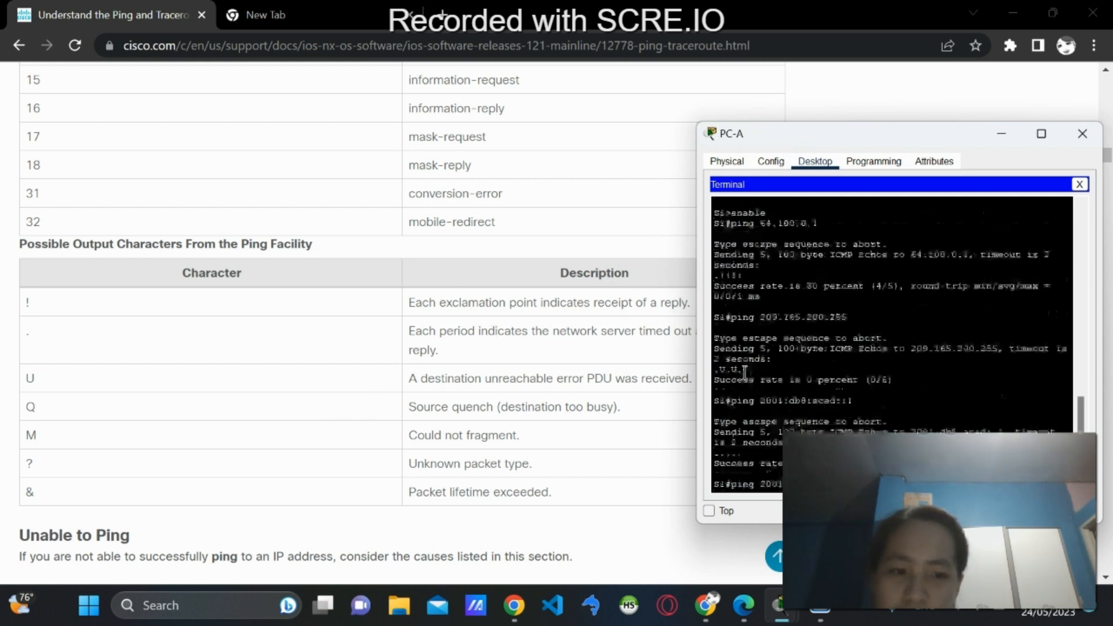
pyautogui.scroll(-2, 747, 367)
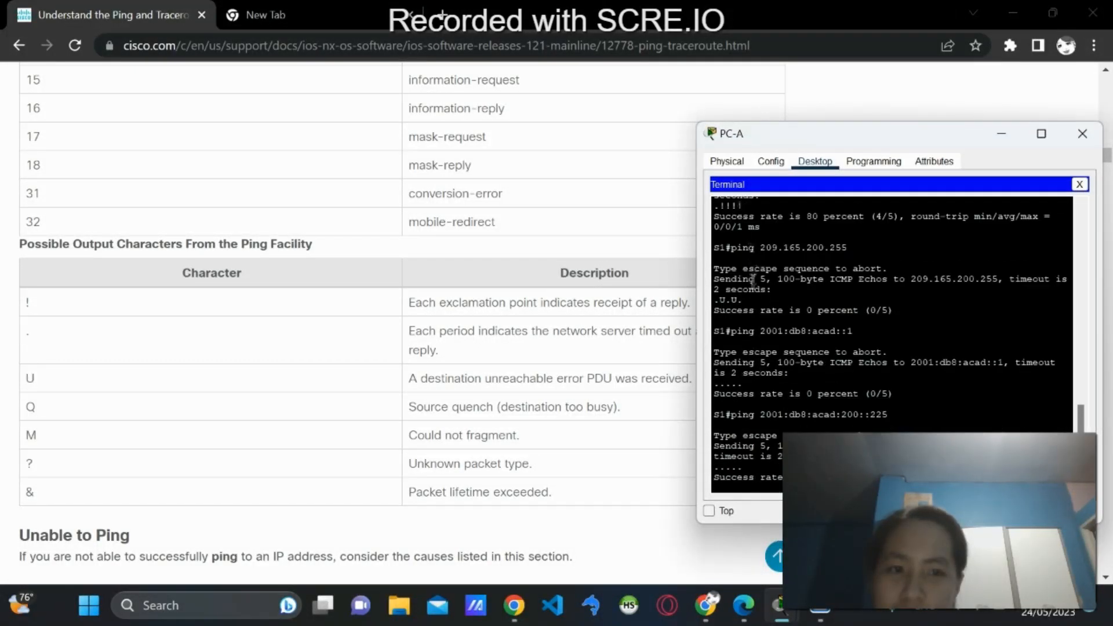
pyautogui.scroll(-4, 766, 330)
pyautogui.scroll(-5, 767, 329)
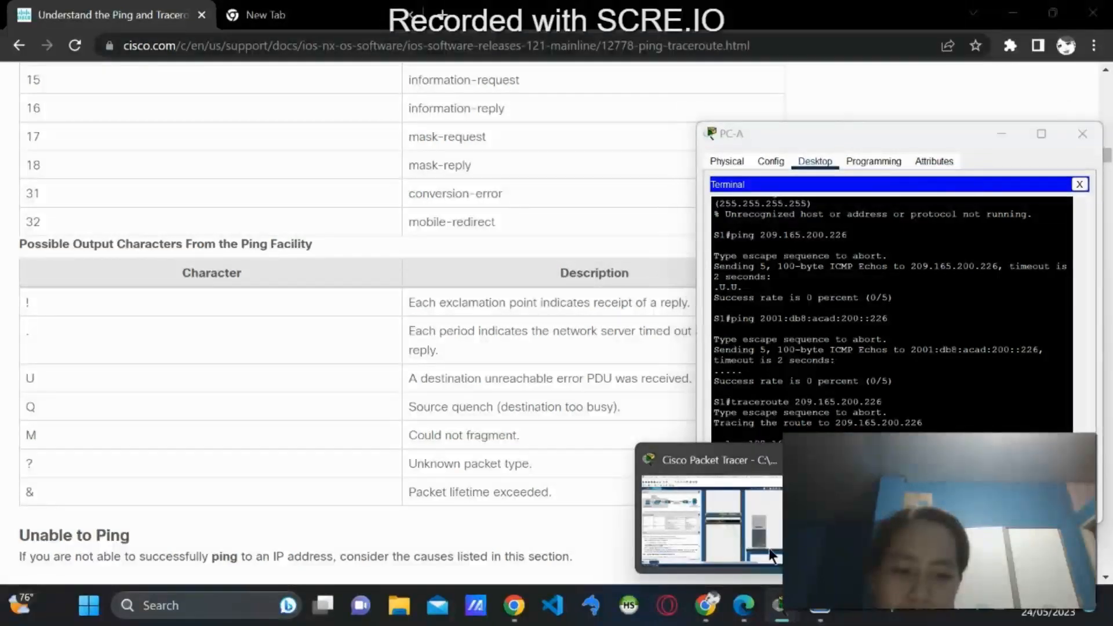
pyautogui.click(769, 547)
# Bring the PC-A terminal forward, scroll the instructions to Part 3, and place the terminal beside them.
pyautogui.moveTo(780, 606)
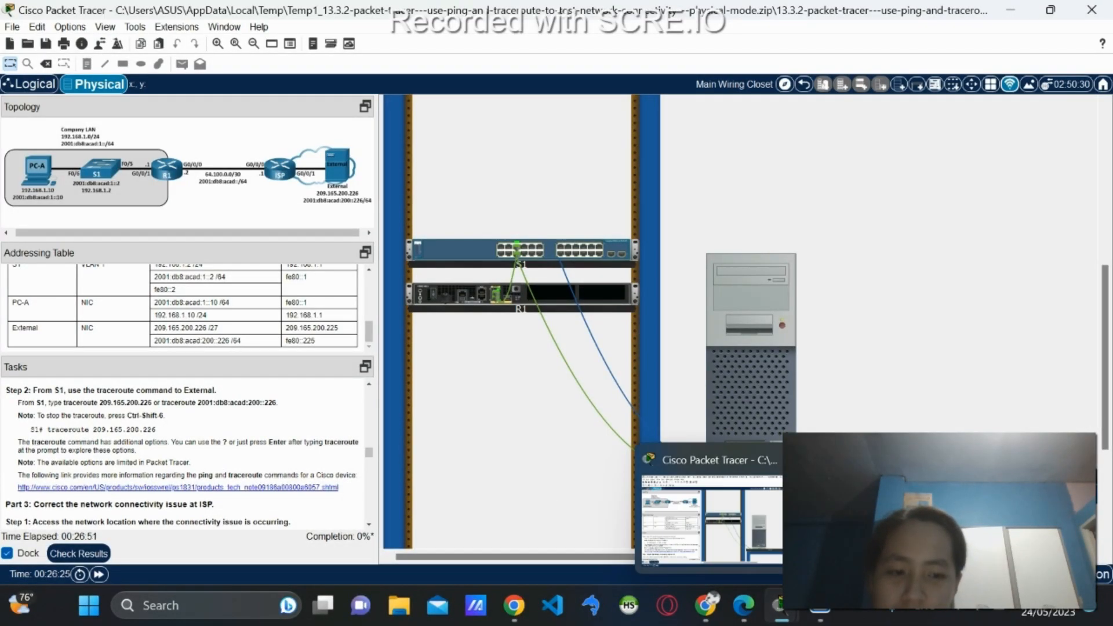
pyautogui.click(852, 519)
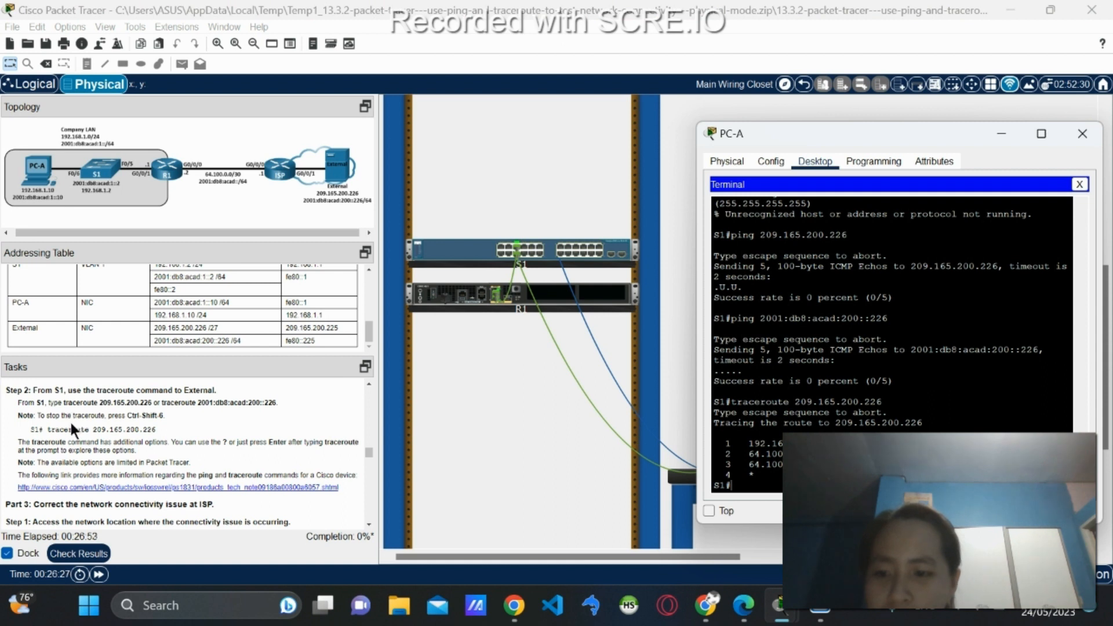
pyautogui.scroll(-3, 71, 423)
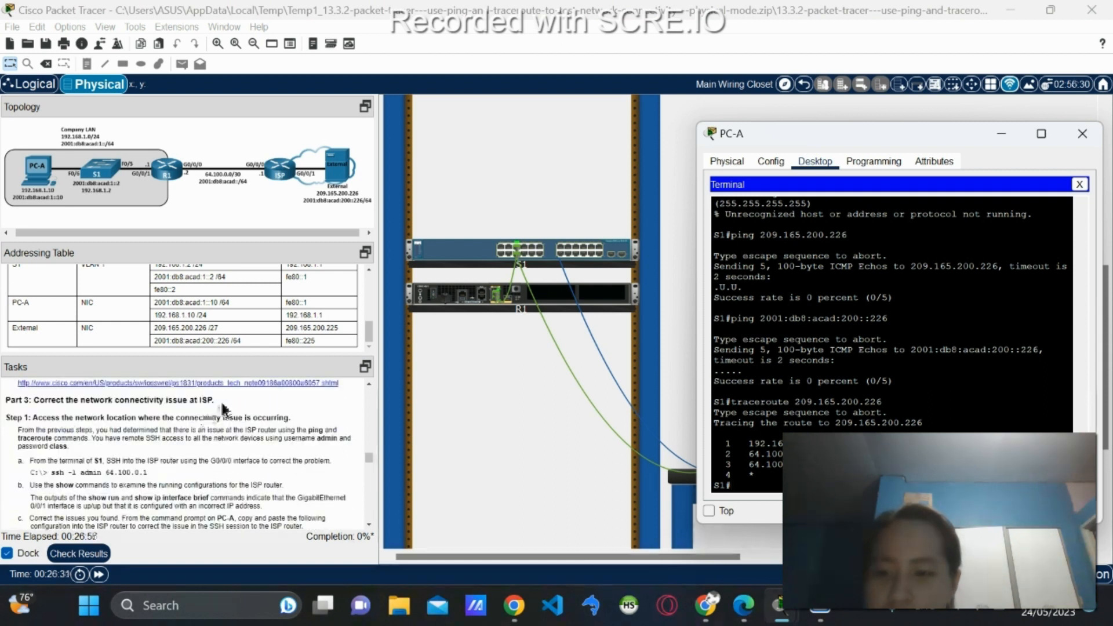
pyautogui.moveTo(868, 134); pyautogui.dragTo(570, 132)
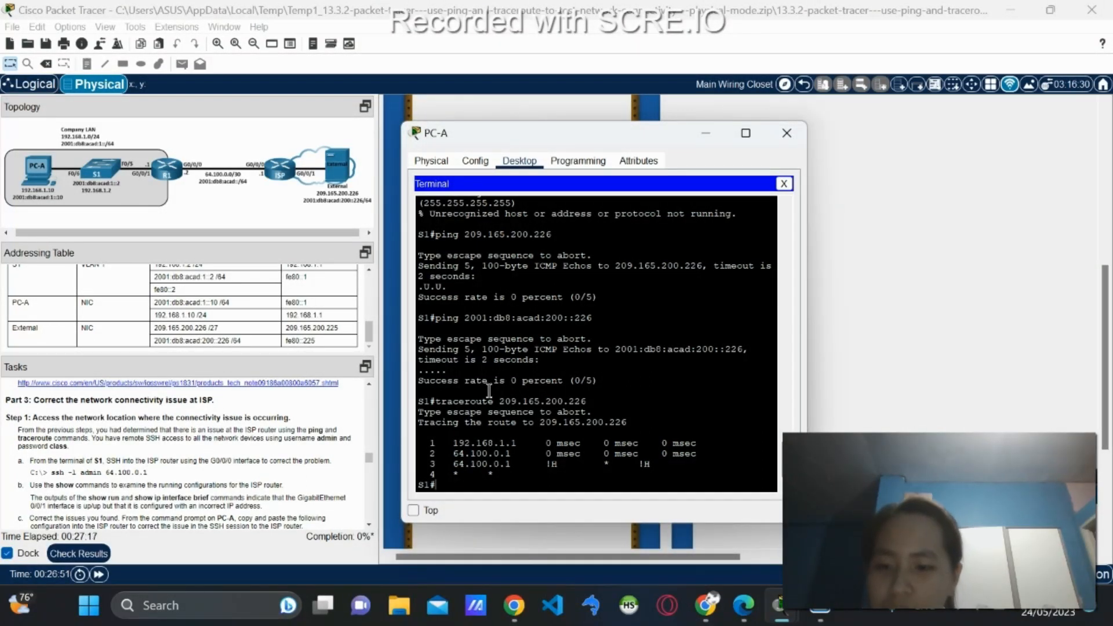
# SSH from S1 to 64.100.0.1 as admin and enter the password to reach ISP#.
pyautogui.write('ssh -l ')
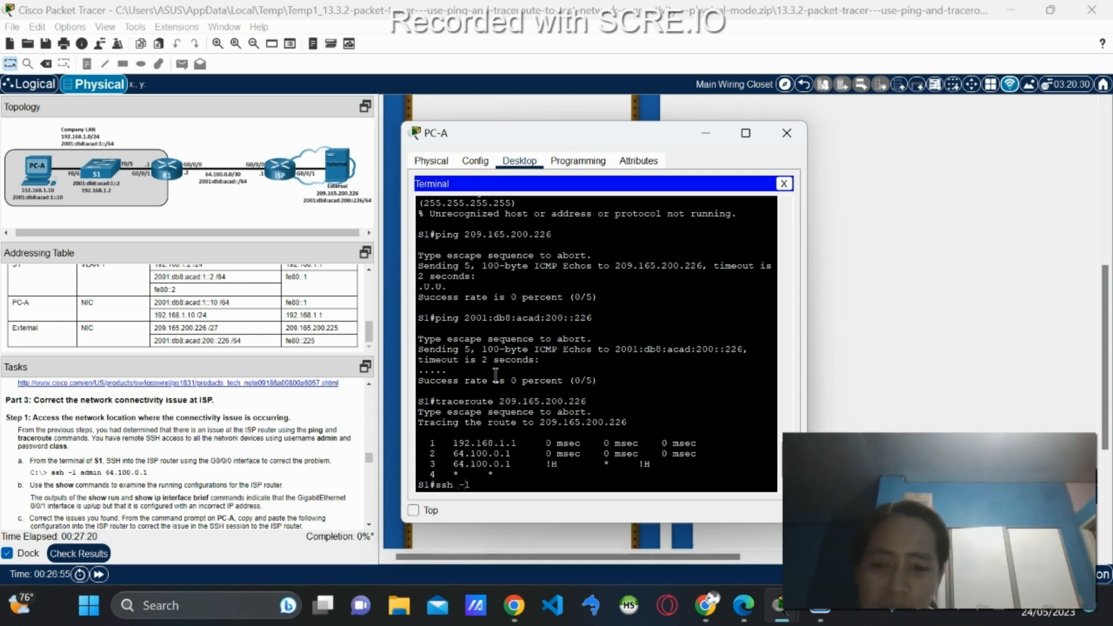
pyautogui.write('admi')
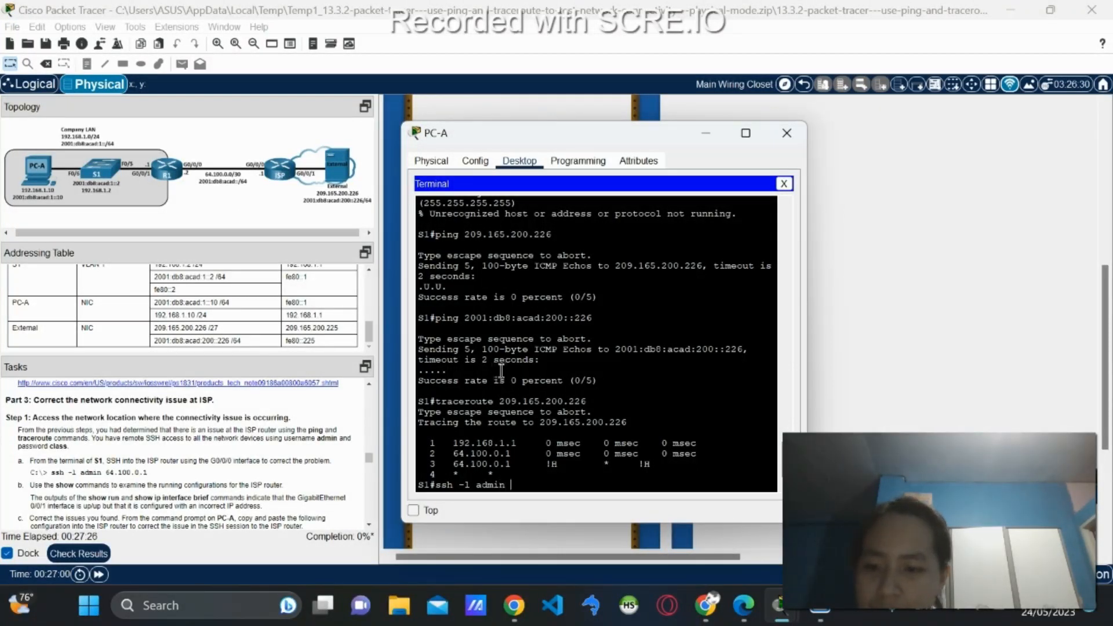
pyautogui.write('n')
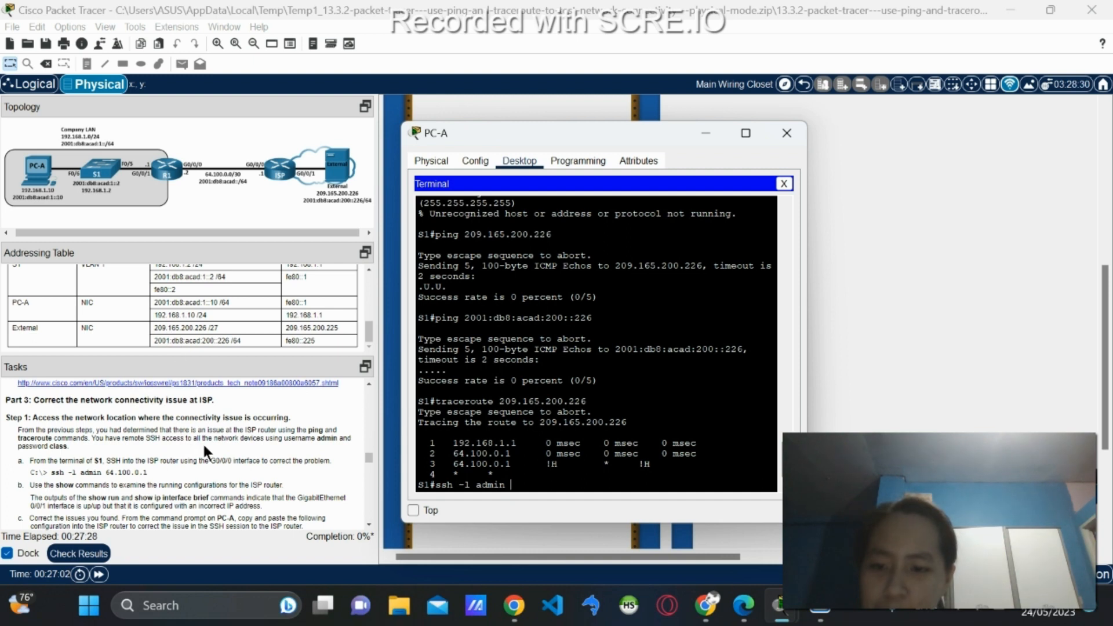
pyautogui.write('6')
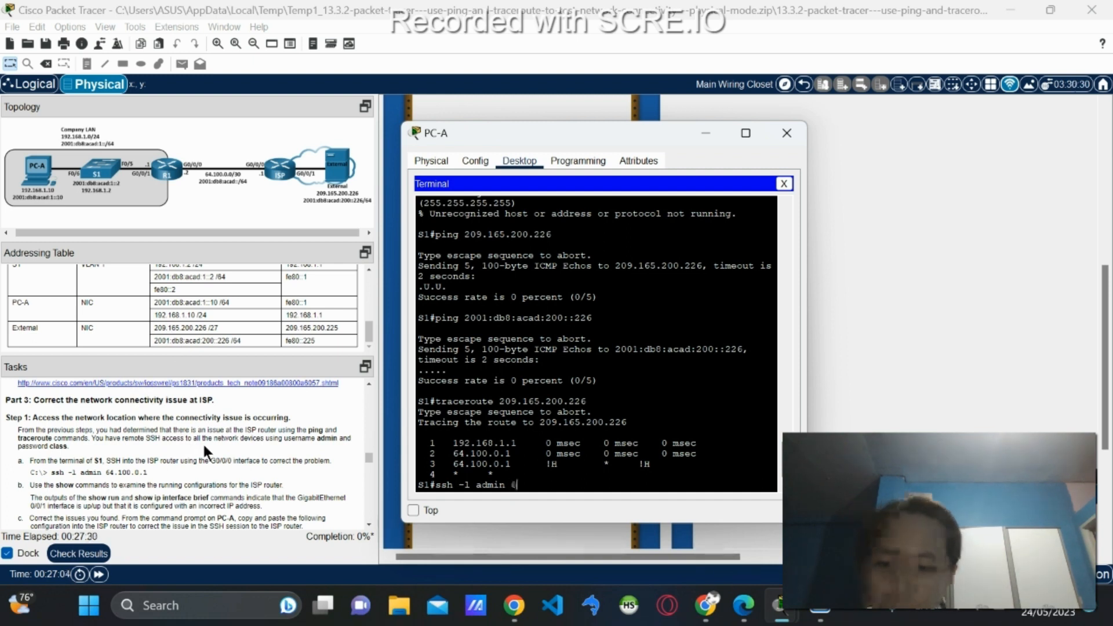
pyautogui.write('4.')
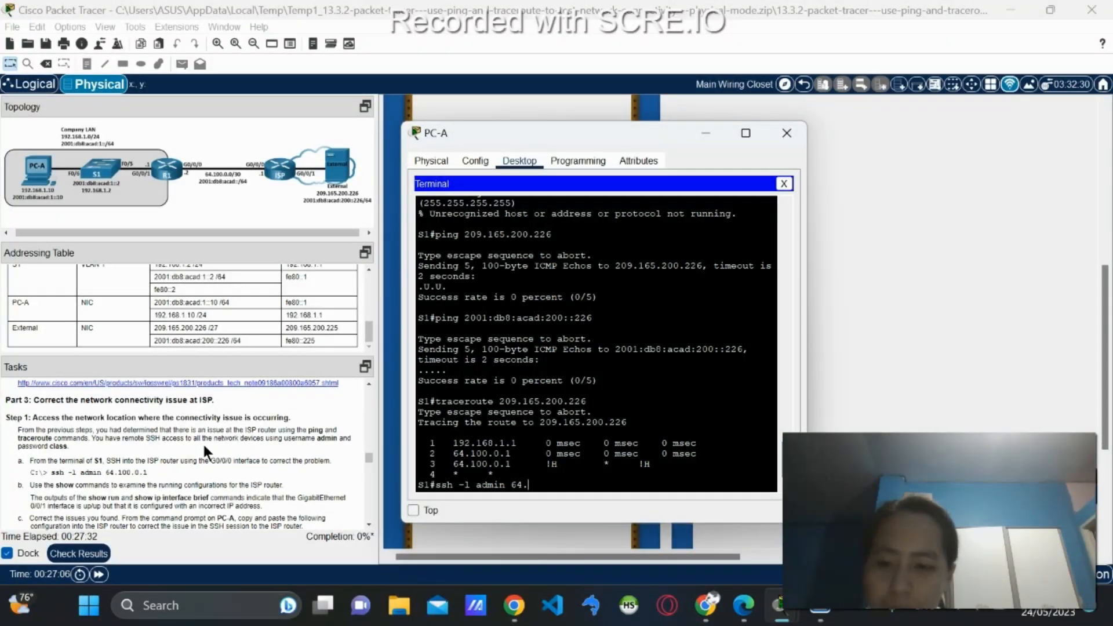
pyautogui.write('100.')
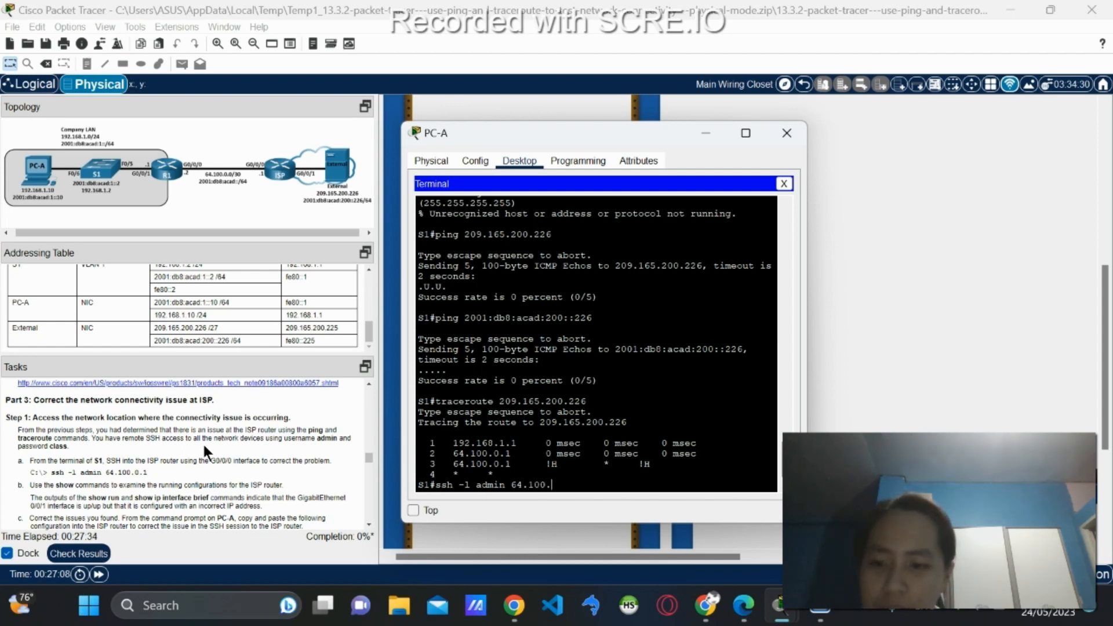
pyautogui.write('0.1')
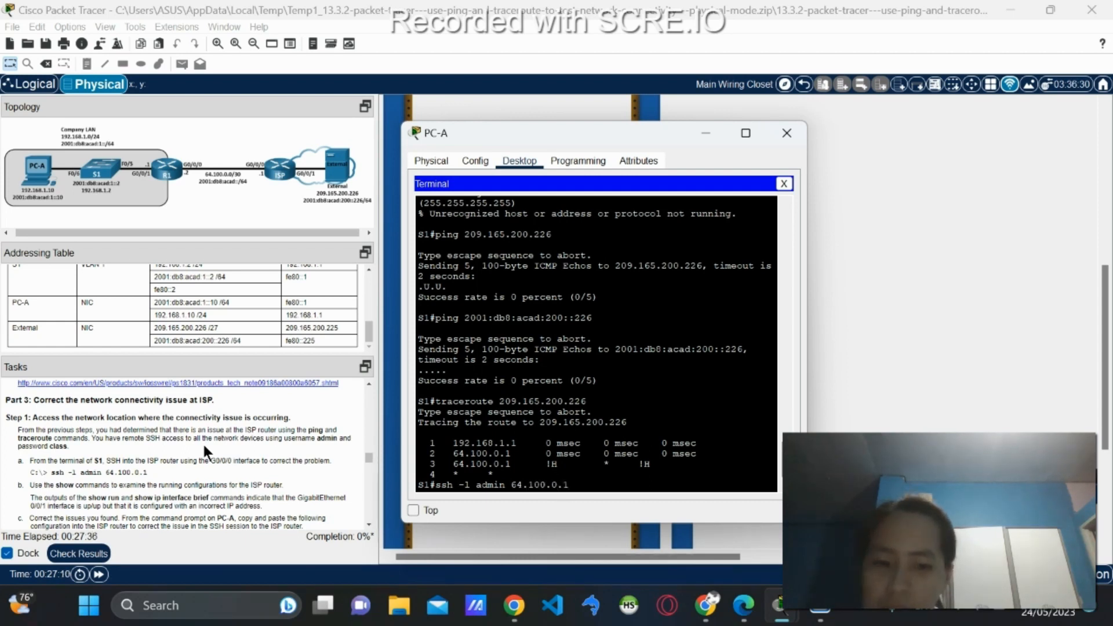
pyautogui.press('Return')
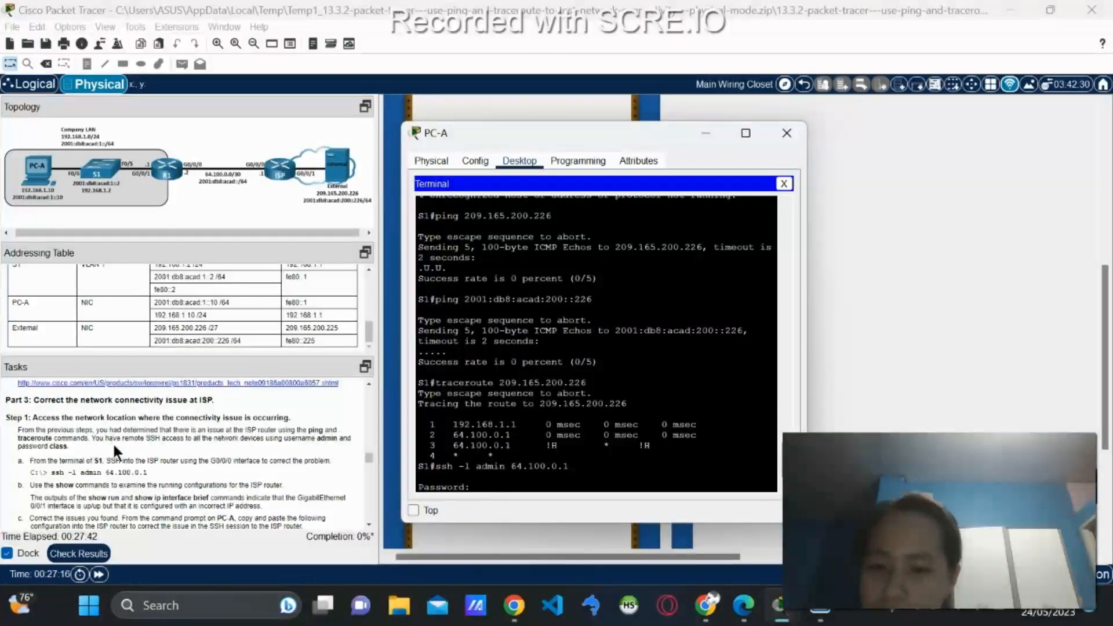
pyautogui.press('Return')
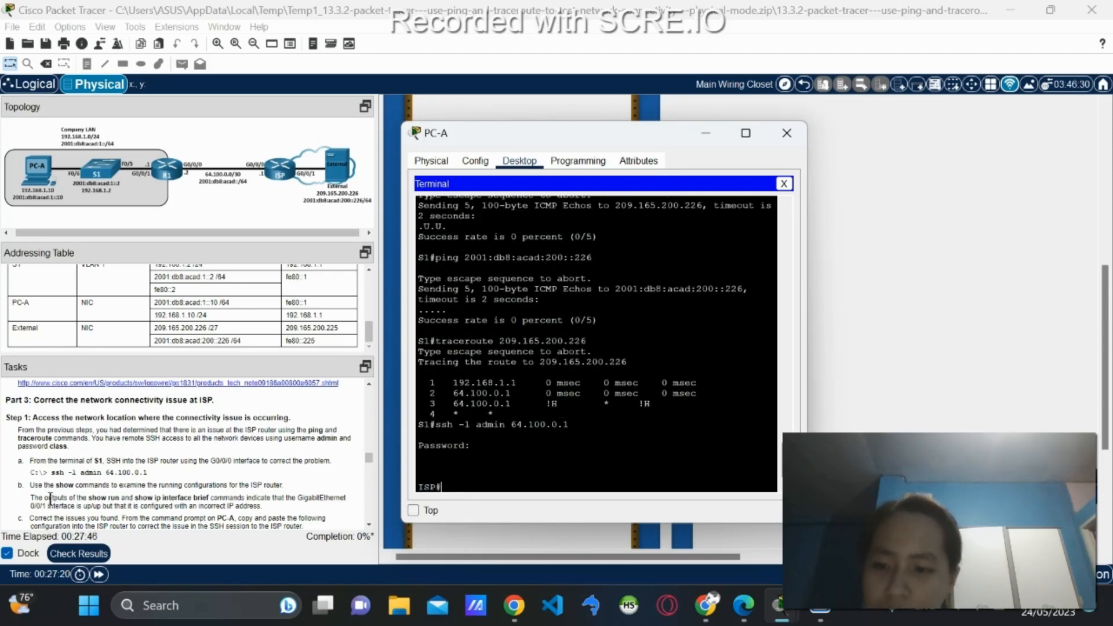
# Run show run on ISP and page through to GigabitEthernet0/0/1 with 192.168.8.1.
pyautogui.scroll(-3, 116, 476)
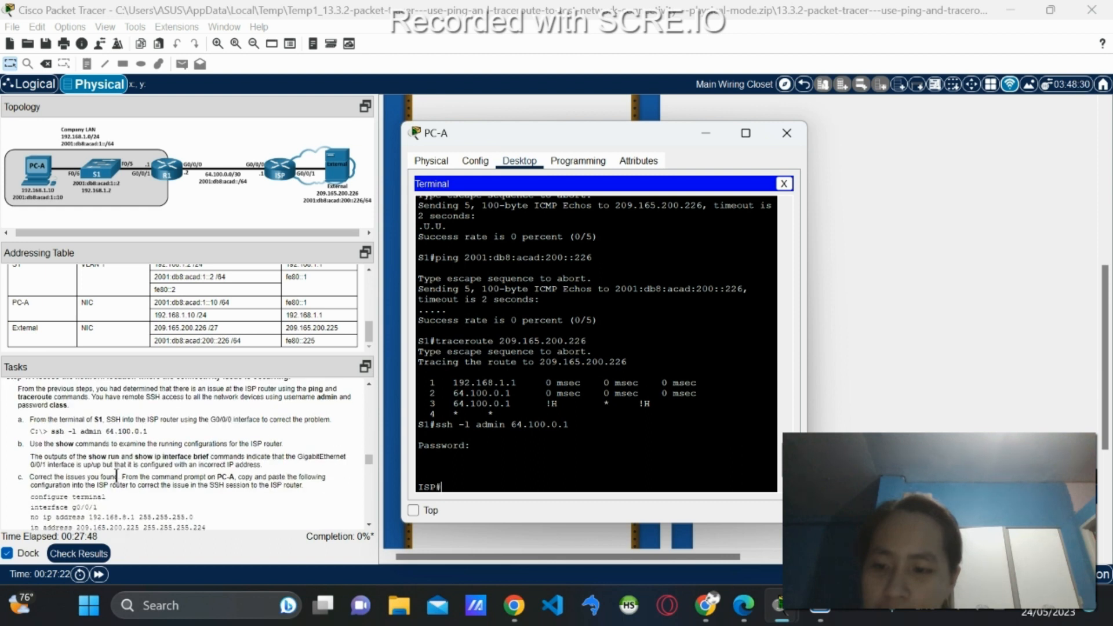
pyautogui.scroll(-1, 116, 476)
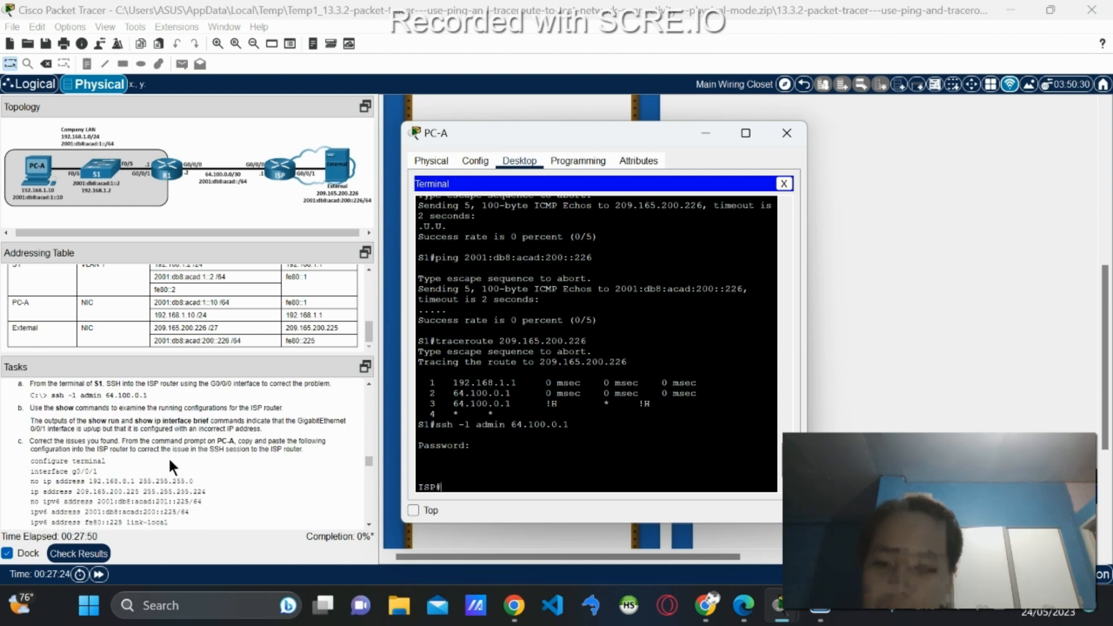
pyautogui.write('ow run')
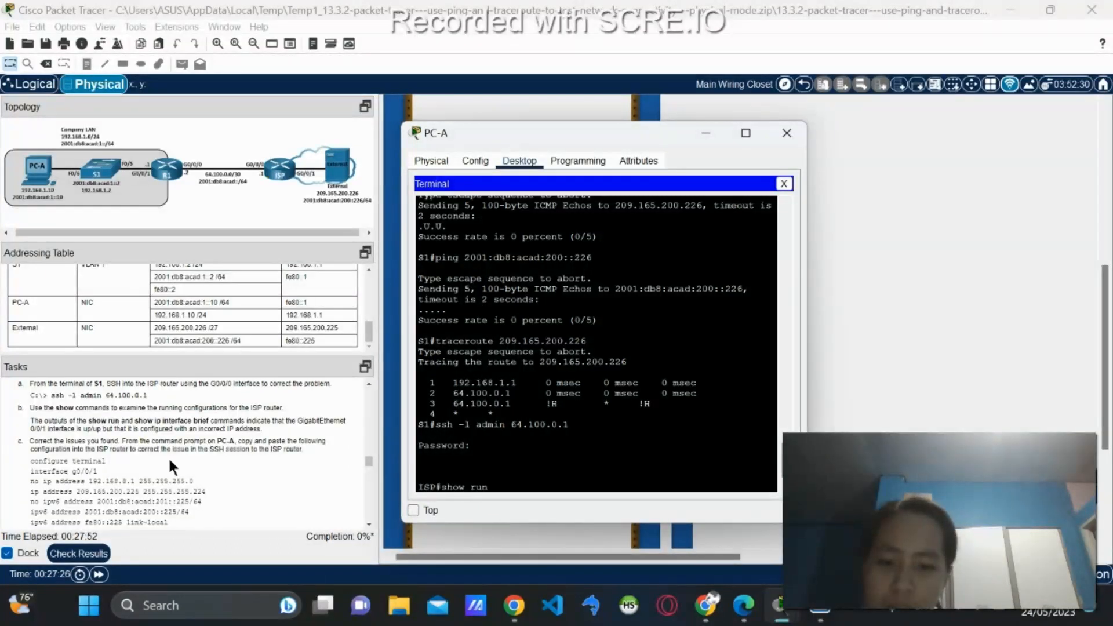
pyautogui.press('Return')
pyautogui.press('space')
pyautogui.press('space')
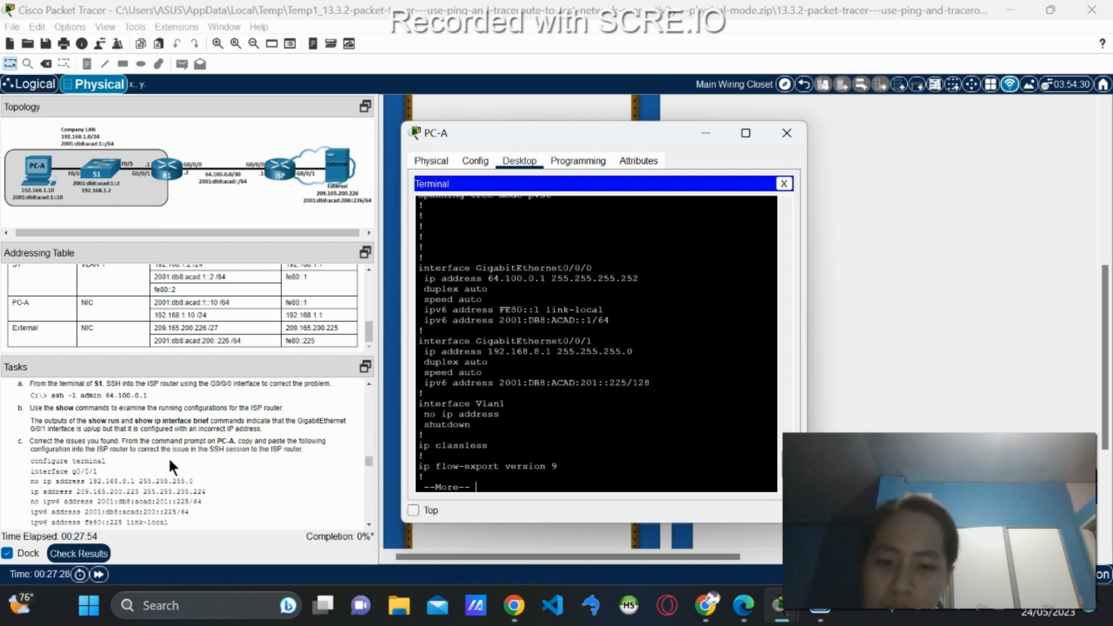
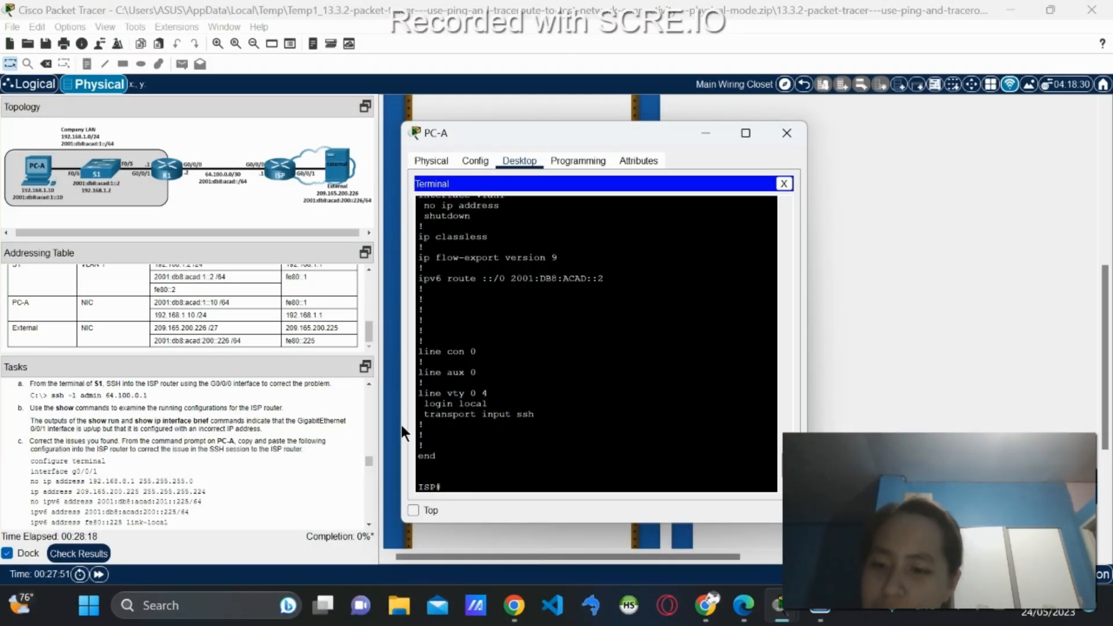
# Run 'show ip int brief' on ISP to list its IPv4 interface summary.
pyautogui.scroll(4, 542, 423)
pyautogui.scroll(-4, 542, 424)
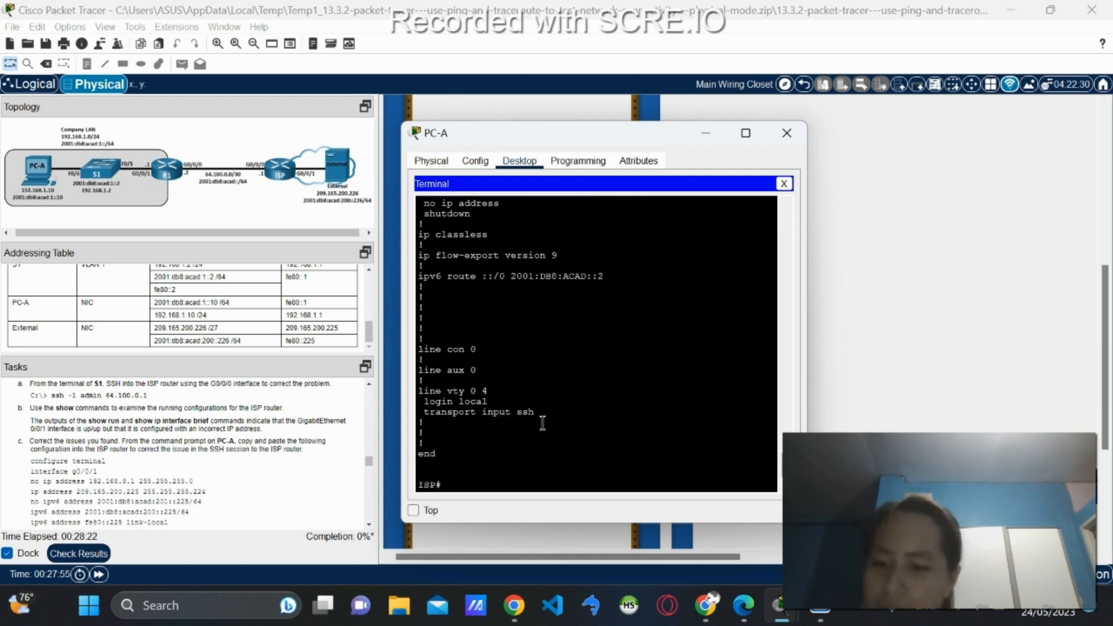
pyautogui.write('show i')
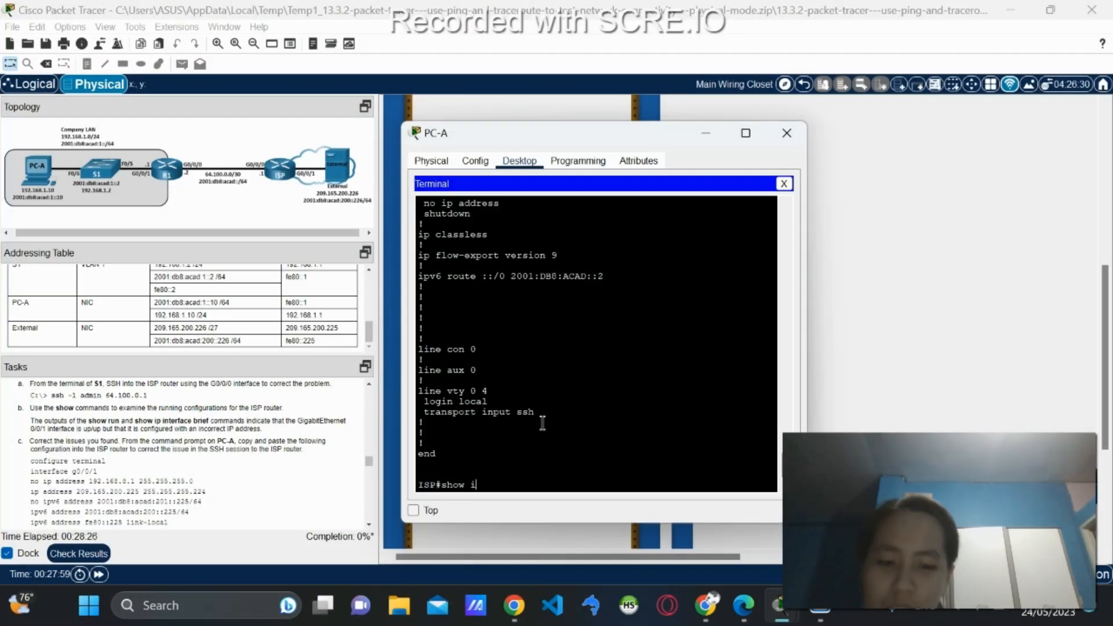
pyautogui.write('p int')
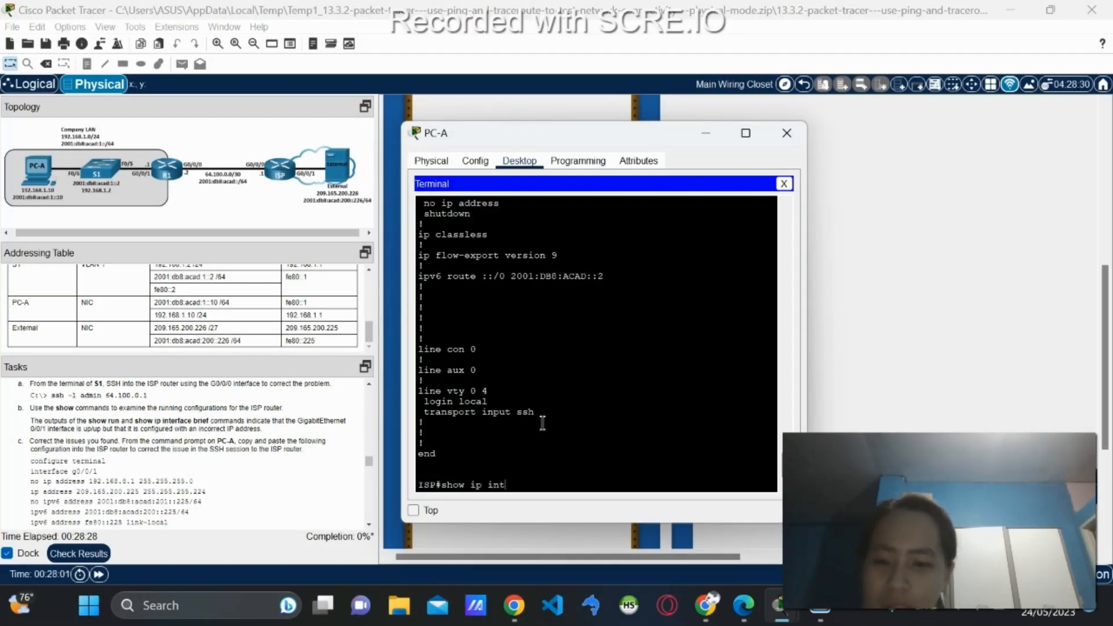
pyautogui.write(' brief')
pyautogui.press('Return')
# Run 'show ipv6 int brief' and review G0/0/1's wrong addresses 192.168.8.1 and 2001:DB8:ACAD:201::225.
pyautogui.press('Up')
pyautogui.press('Left')
pyautogui.press('Left')
pyautogui.press('Left')
pyautogui.press('Left')
pyautogui.press('Left')
pyautogui.press('Left')
pyautogui.press('Left')
pyautogui.press('Left')
pyautogui.press('Left')
pyautogui.press('Left')
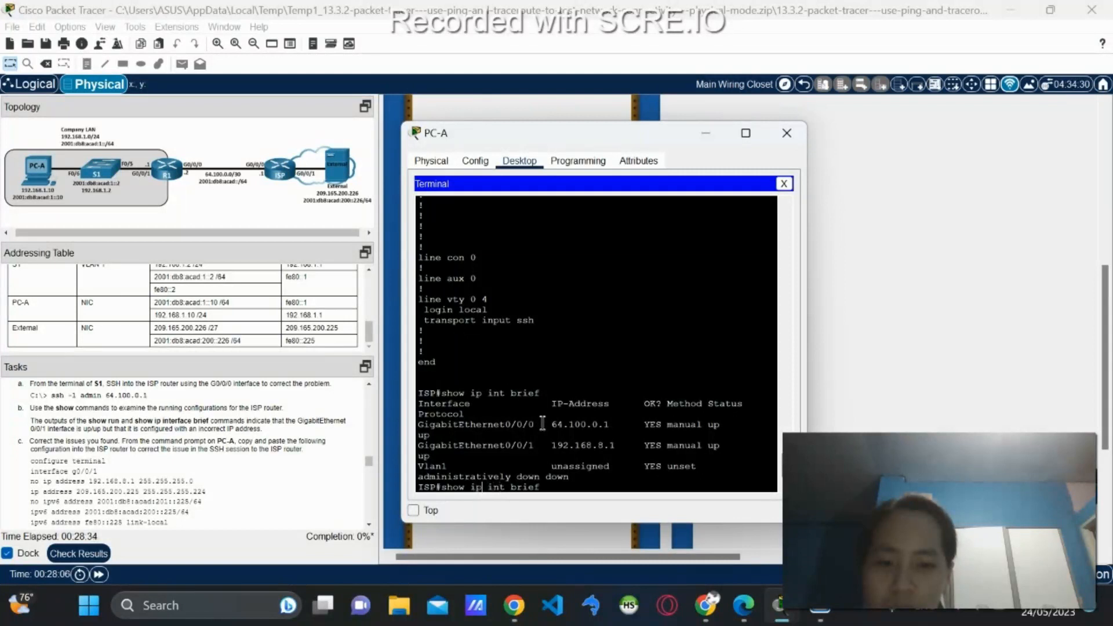
pyautogui.write('v6')
pyautogui.press('Return')
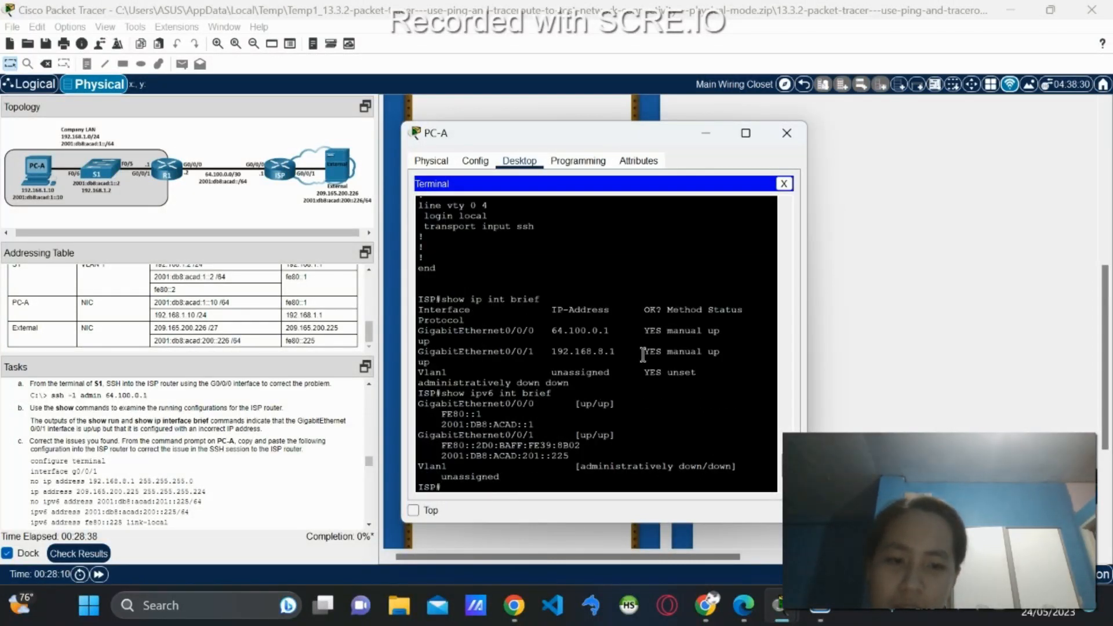
pyautogui.scroll(8, 513, 392)
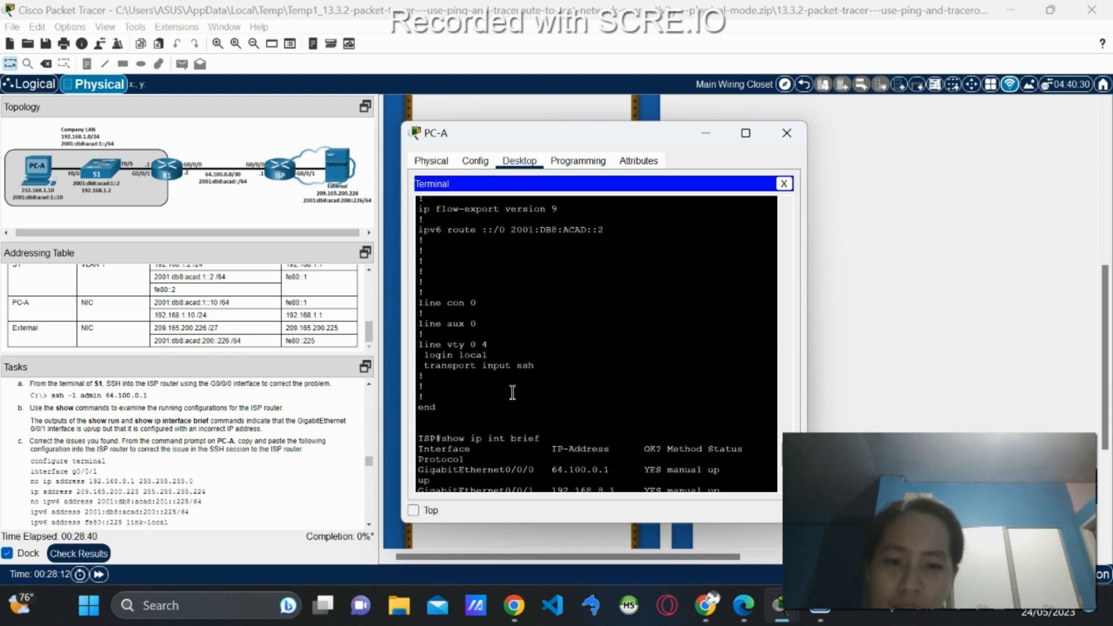
pyautogui.scroll(1, 513, 393)
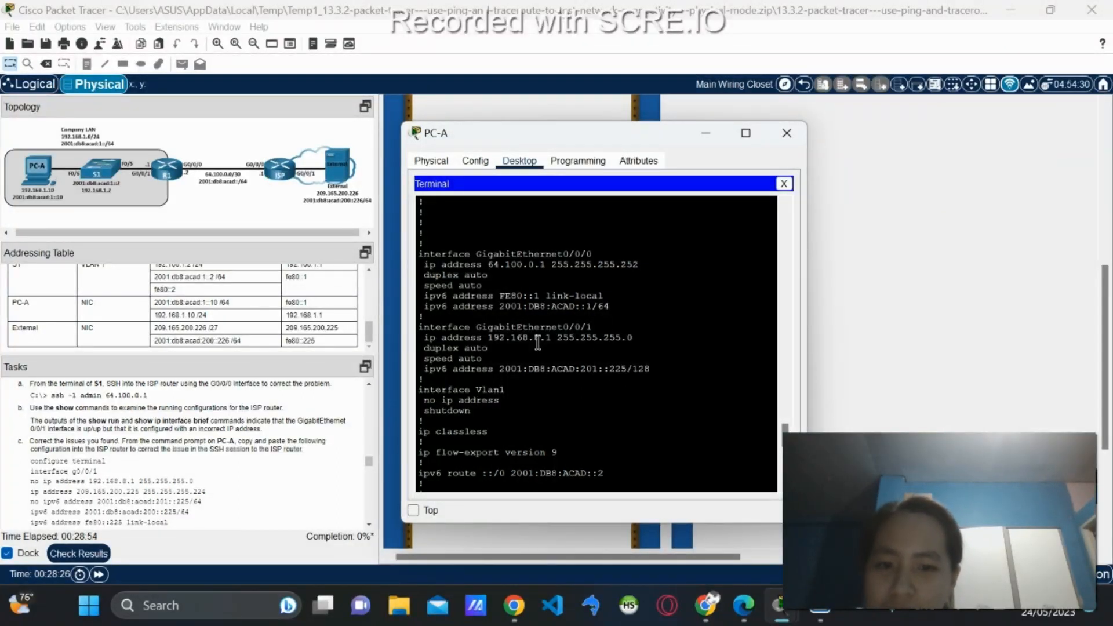
pyautogui.scroll(3, 190, 316)
pyautogui.scroll(3, 191, 316)
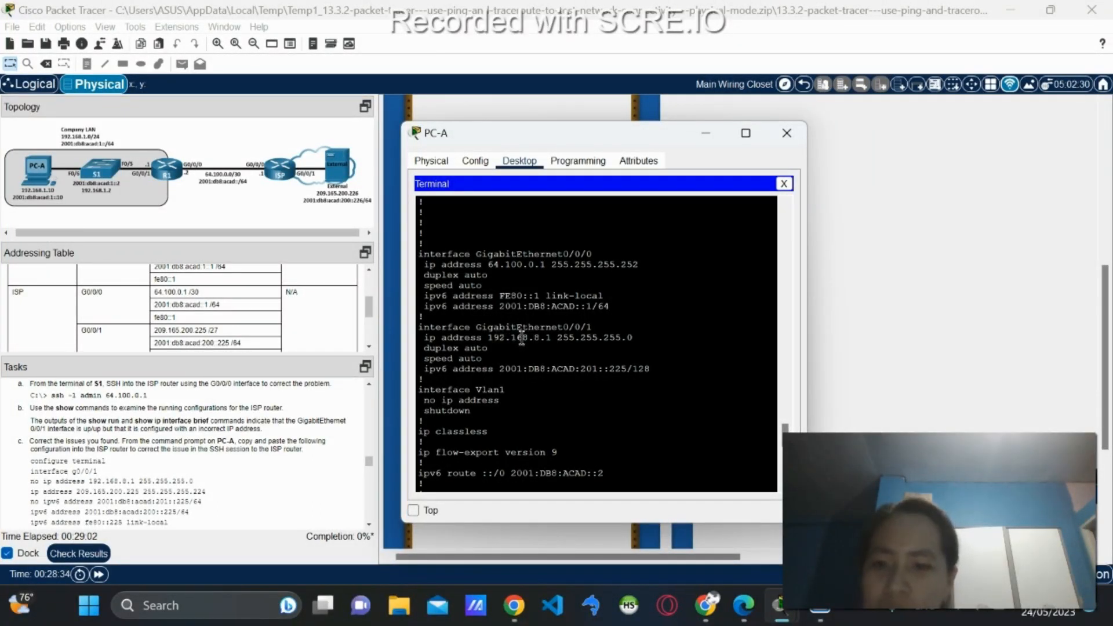
pyautogui.scroll(-1, 235, 308)
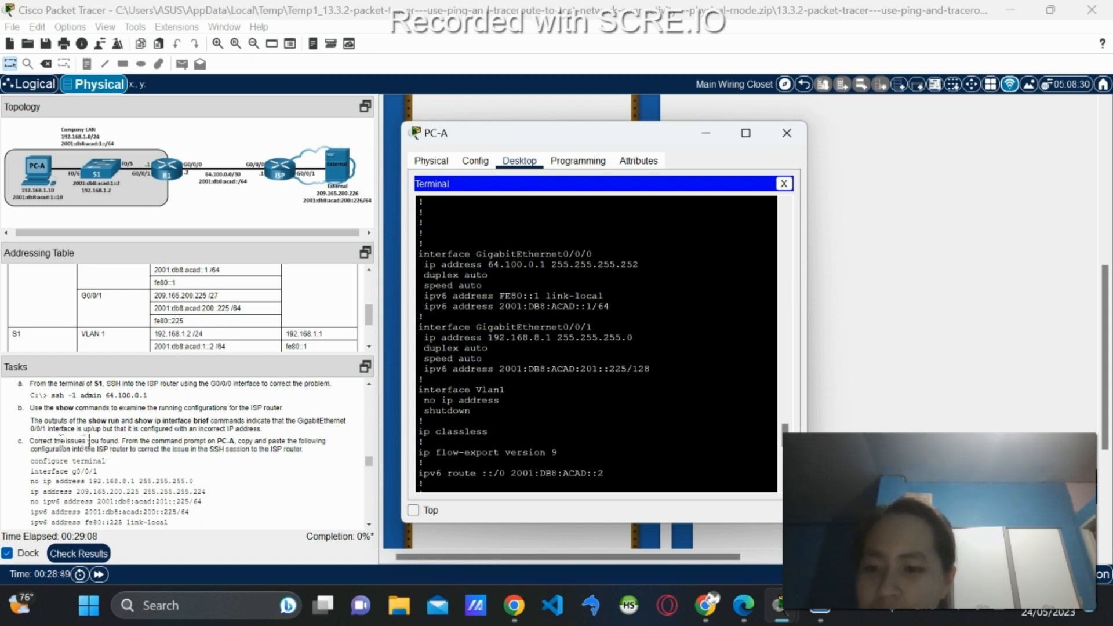
pyautogui.scroll(-10, 461, 345)
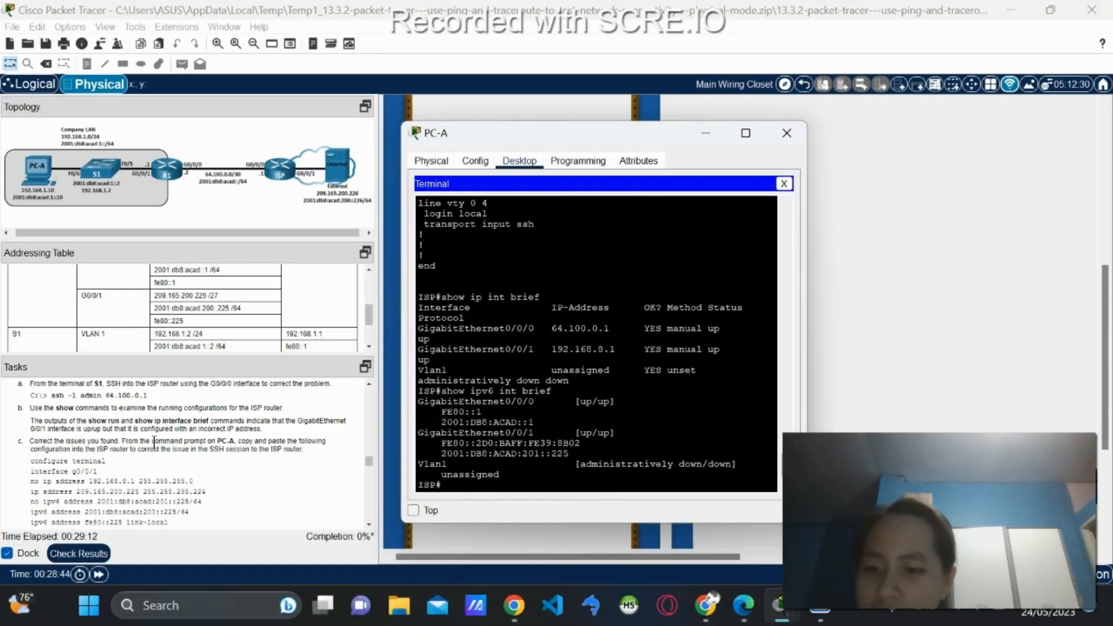
# Try 'conf term' at PC-A's Command Prompt, which rejects it as an invalid command.
pyautogui.click(783, 185)
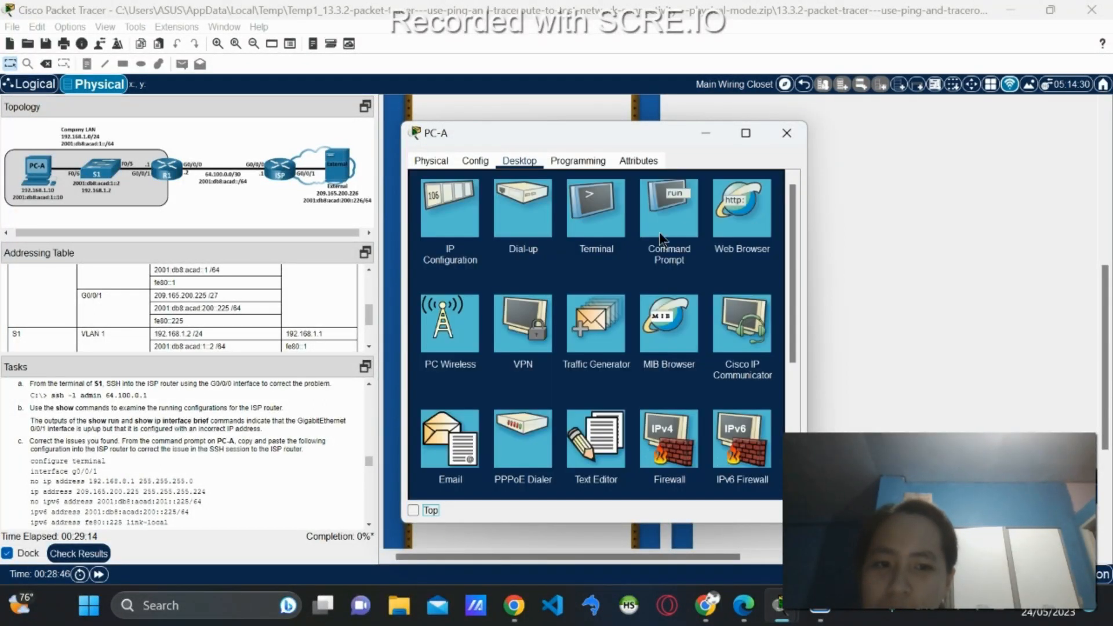
pyautogui.click(667, 214)
pyautogui.scroll(-7, 597, 336)
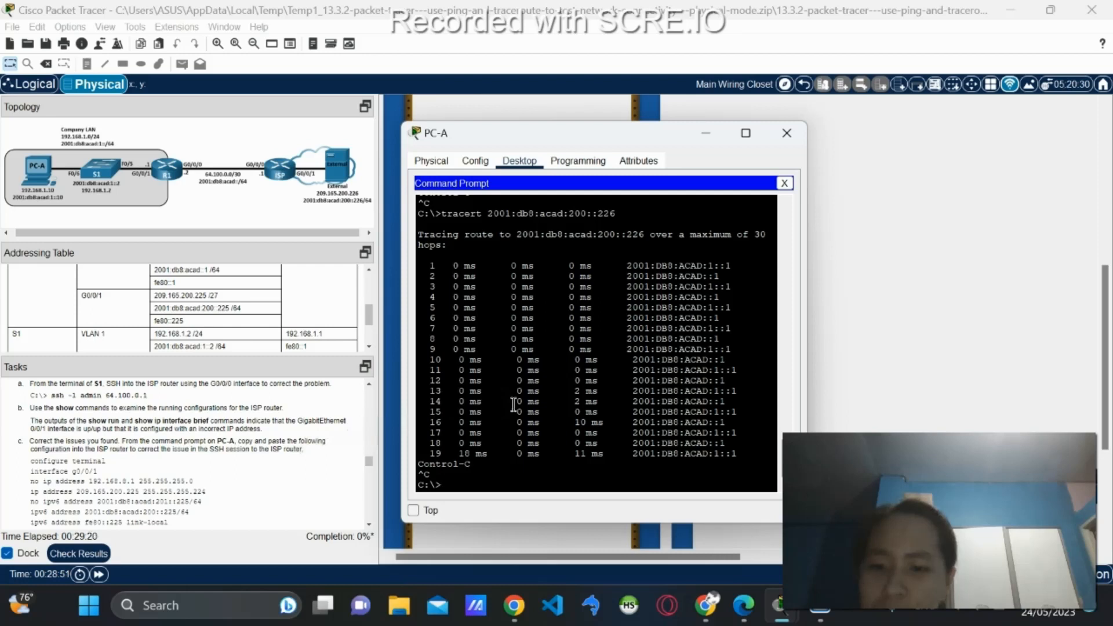
pyautogui.scroll(-1, 241, 441)
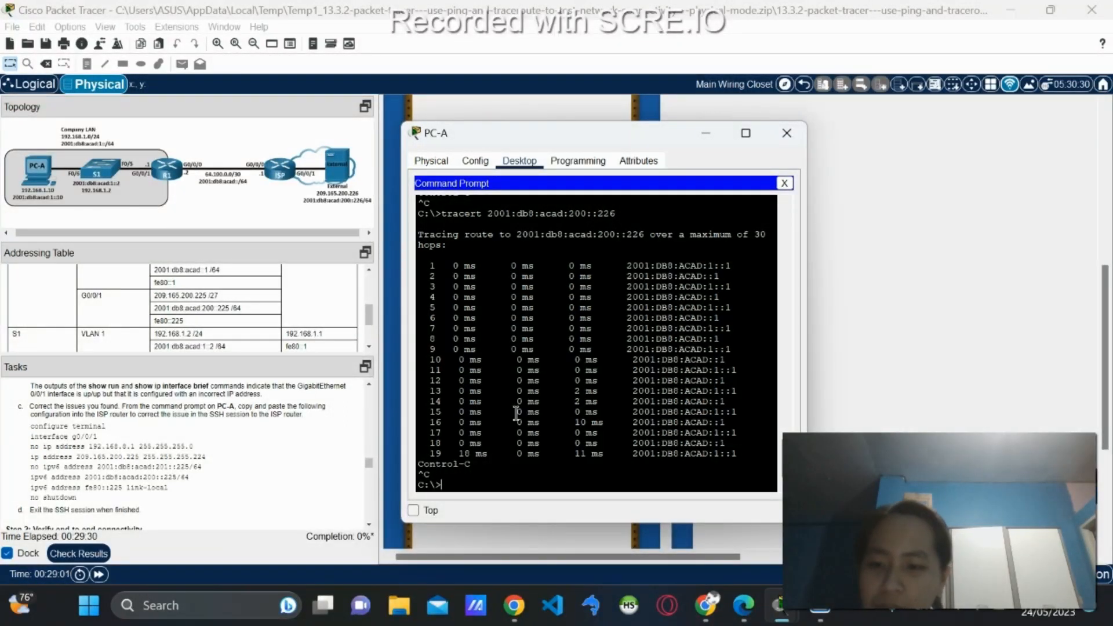
pyautogui.write('conf')
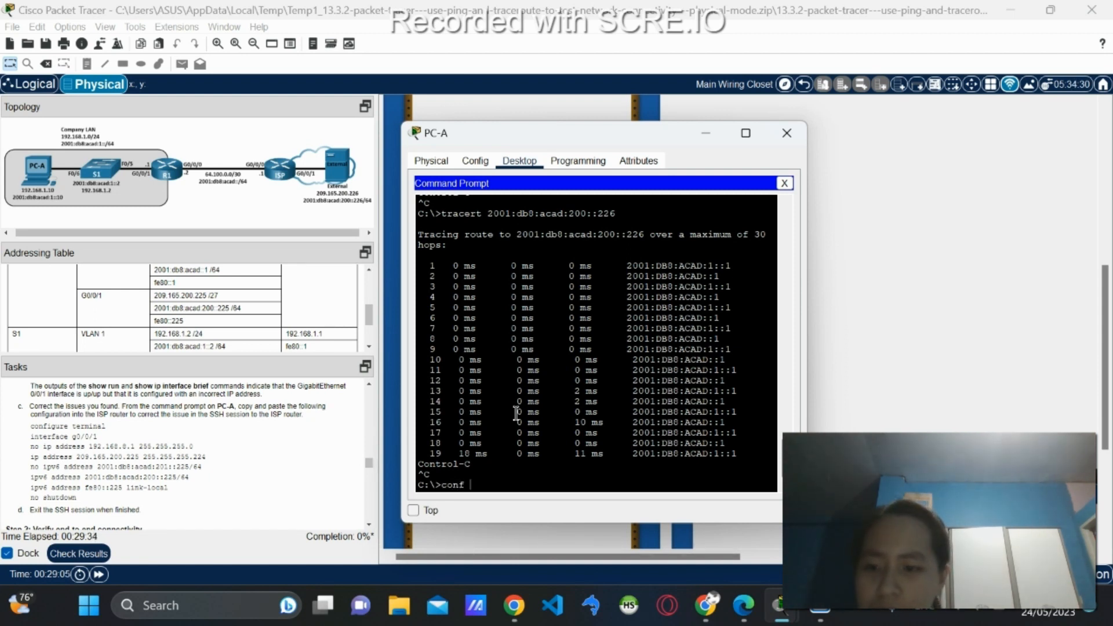
pyautogui.write(' term')
pyautogui.press('Return')
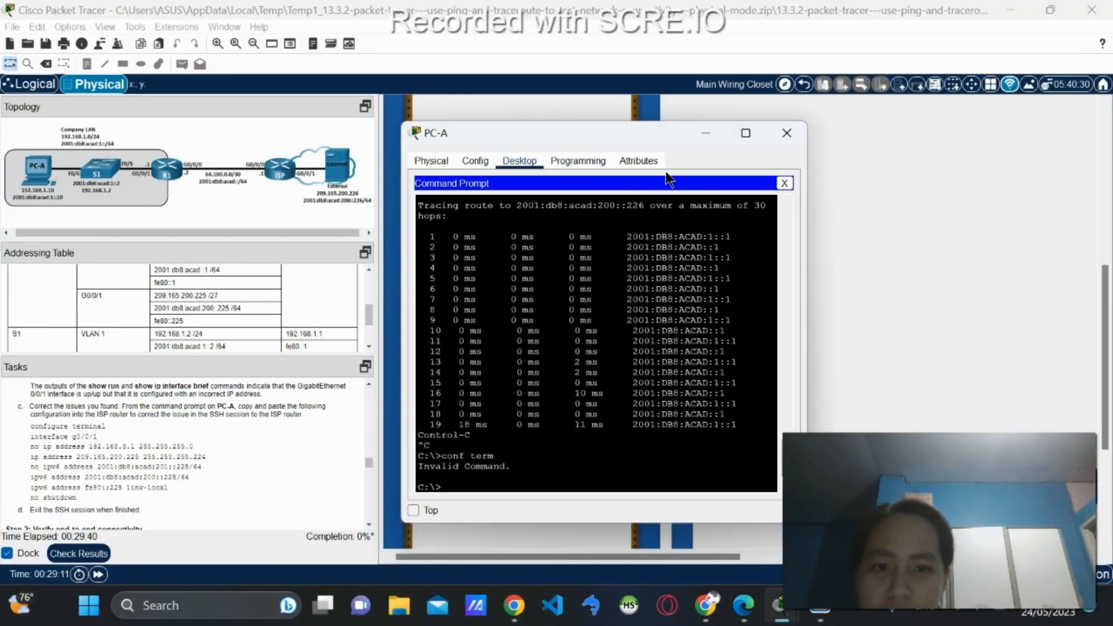
# Reopen PC-A's Terminal with default settings to return to the ISP# session.
pyautogui.click(784, 184)
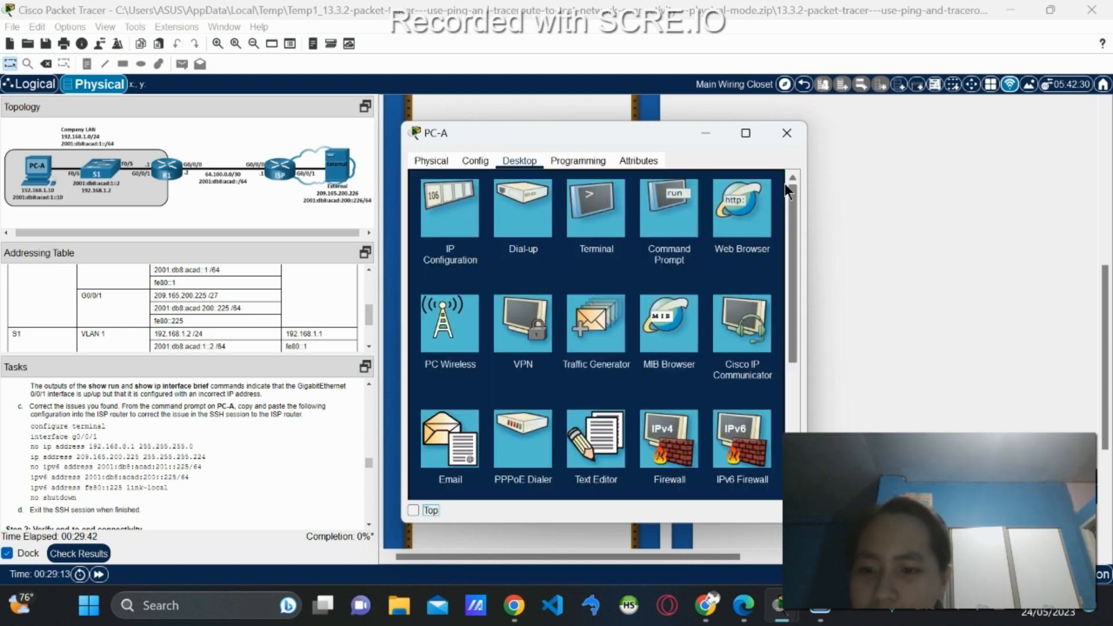
pyautogui.click(600, 235)
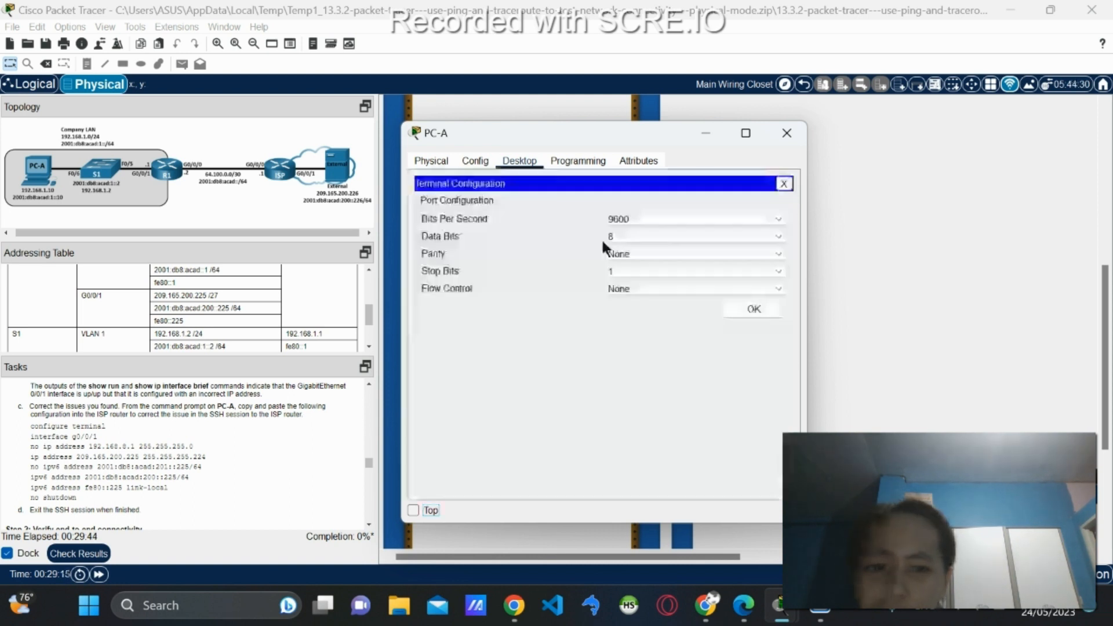
pyautogui.click(763, 308)
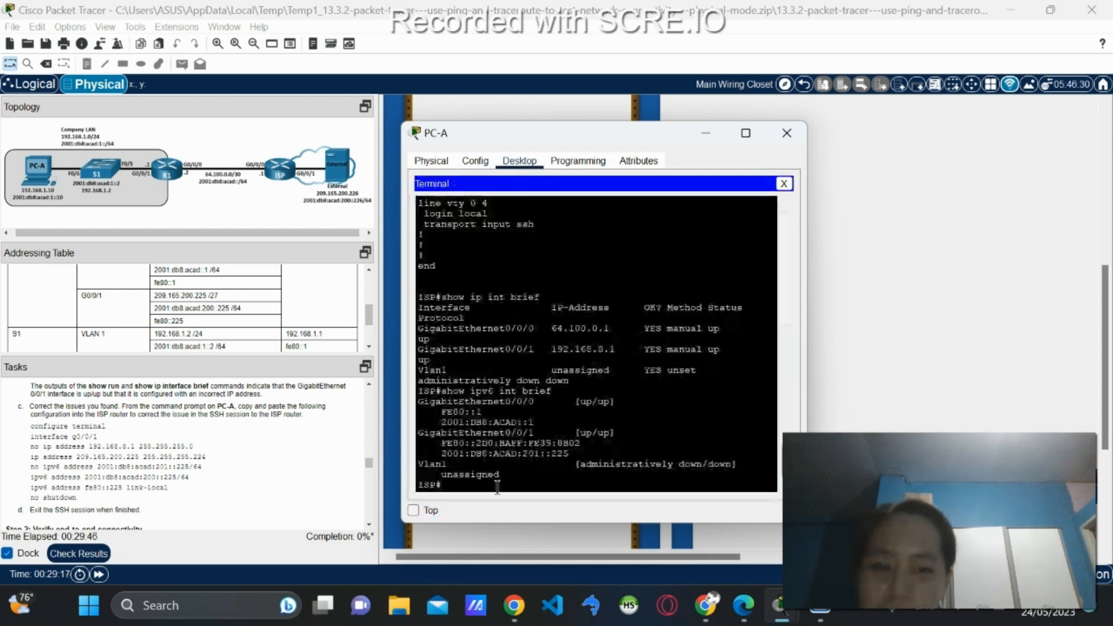
# In ISP's interface g0/0/1 configuration, remove the address 192.168.8.1 255.255.255.0.
pyautogui.write('conf term')
pyautogui.press('Return')
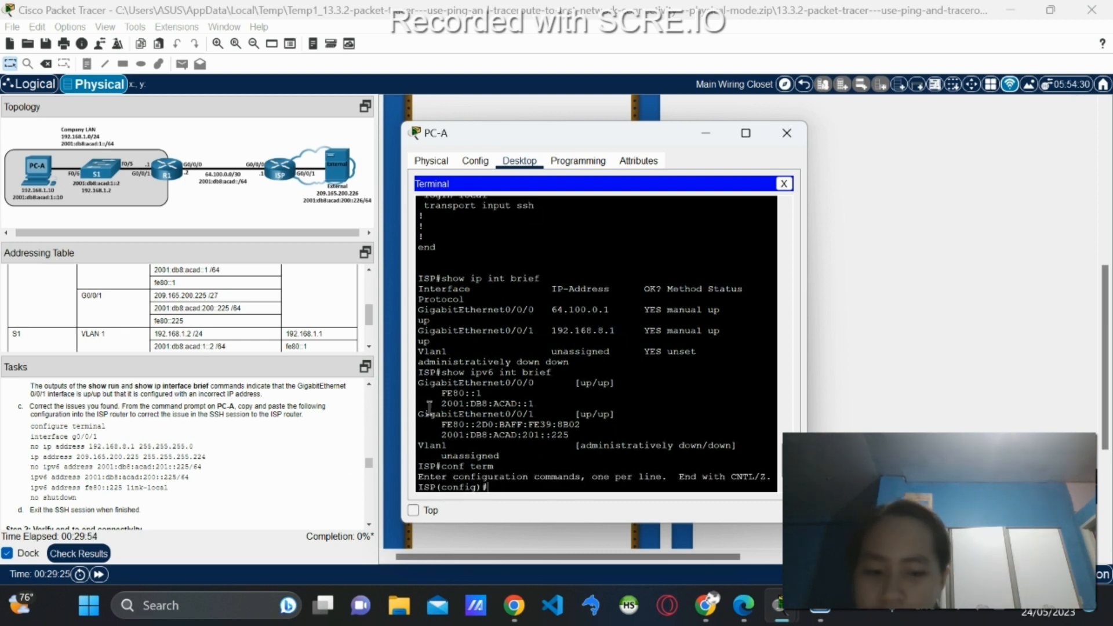
pyautogui.write('int ')
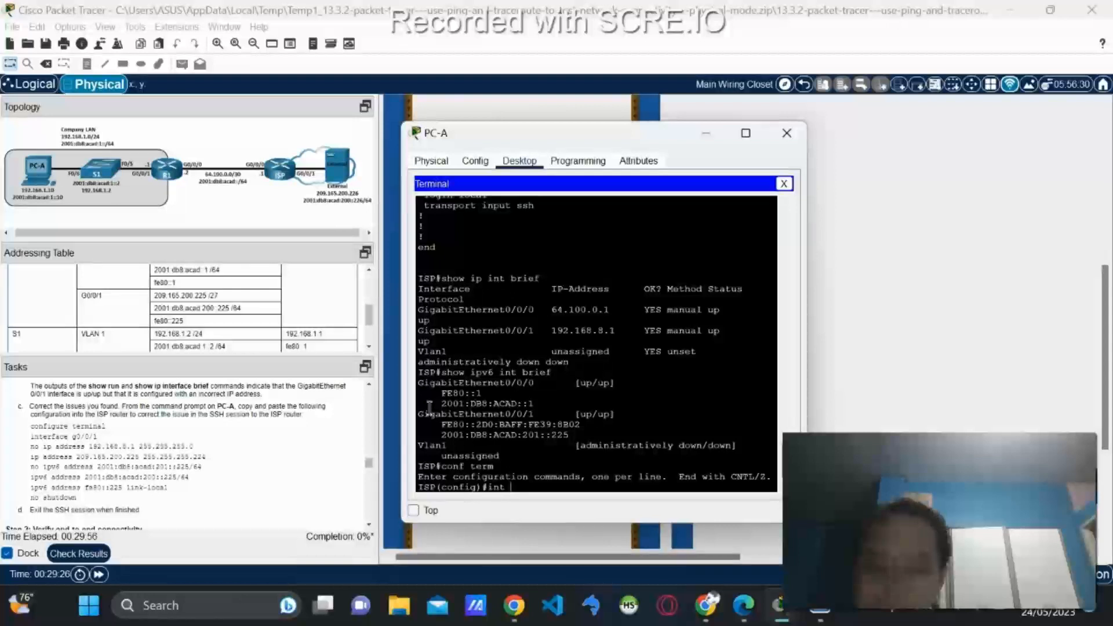
pyautogui.write('g0')
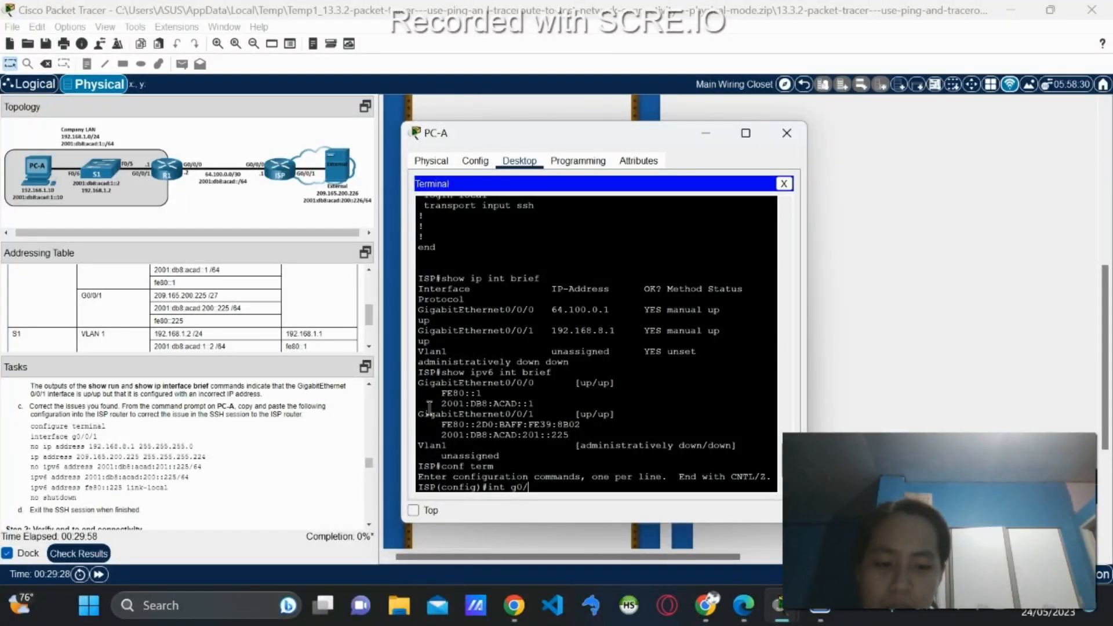
pyautogui.write('/0/0')
pyautogui.write('1')
pyautogui.press('Return')
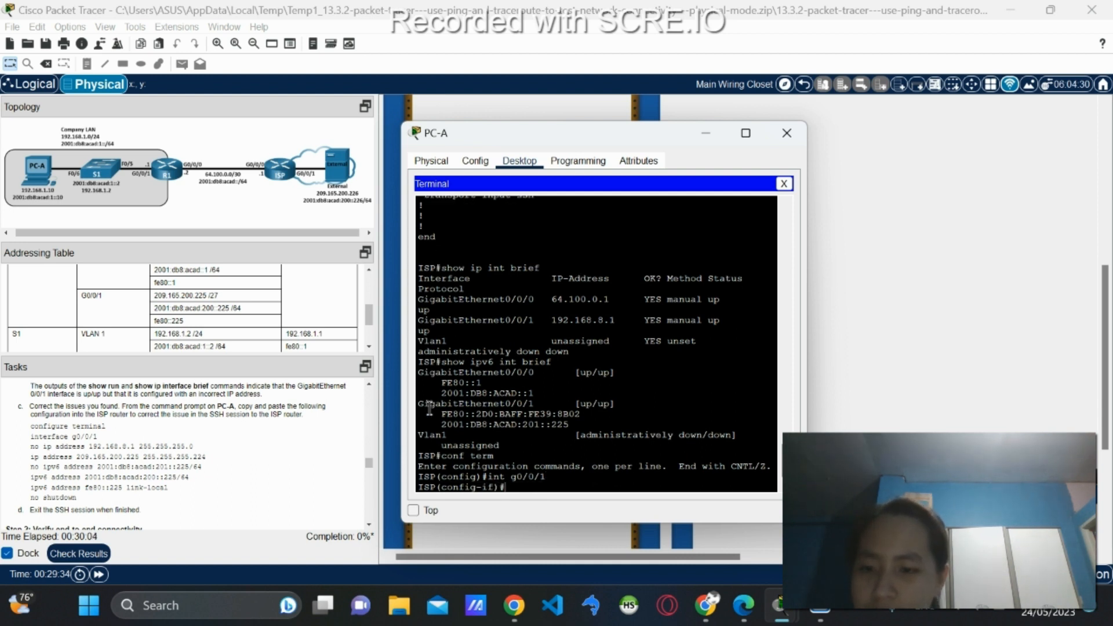
pyautogui.write('no')
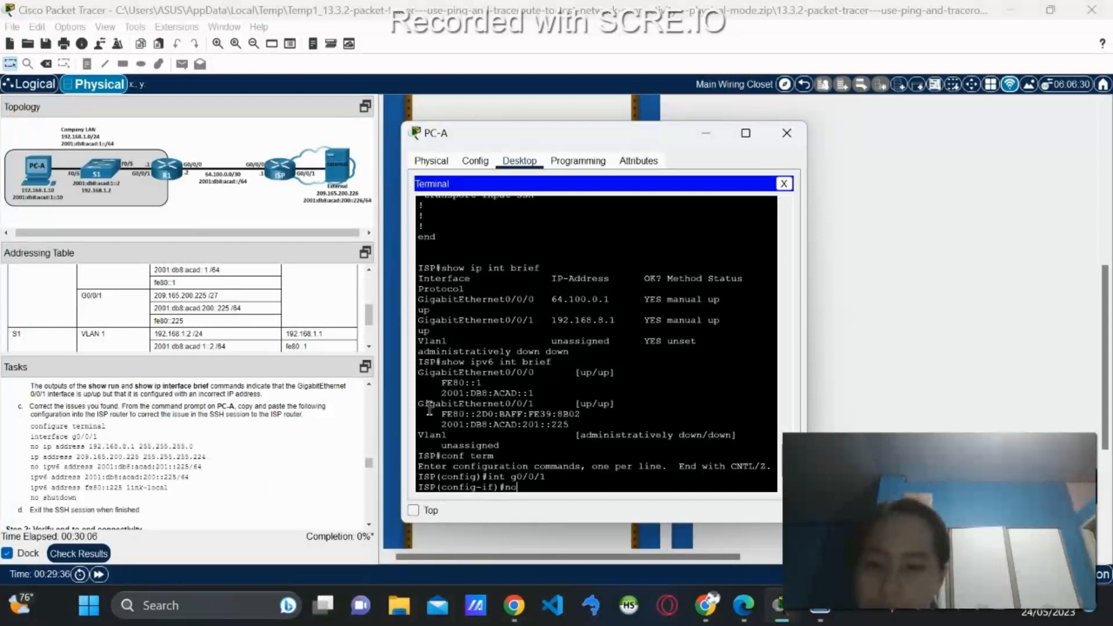
pyautogui.write(' ip')
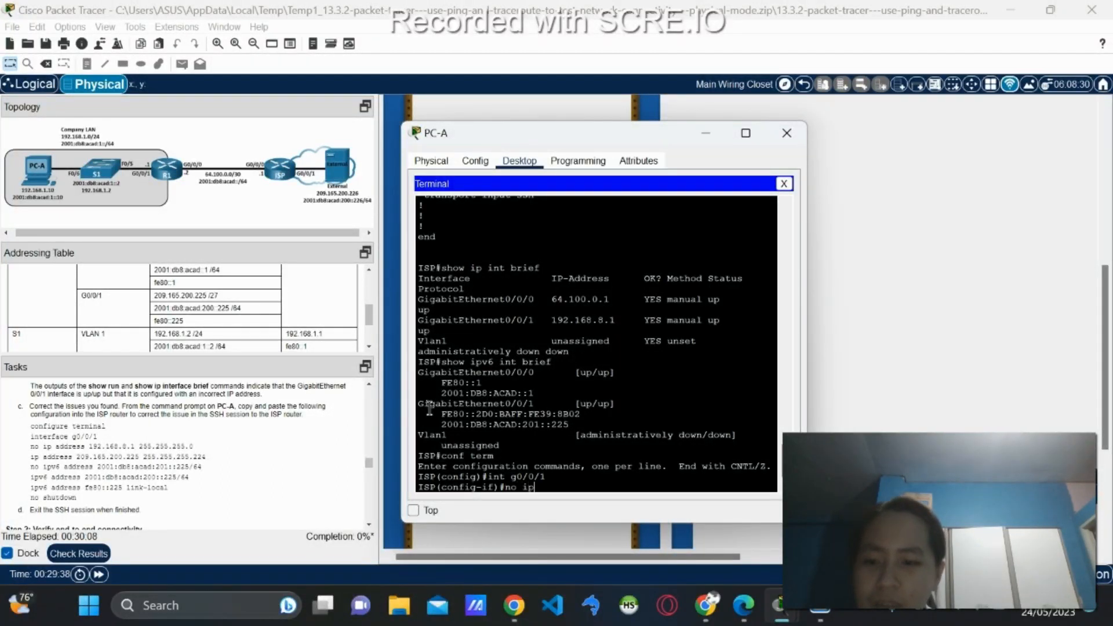
pyautogui.write(' address 192')
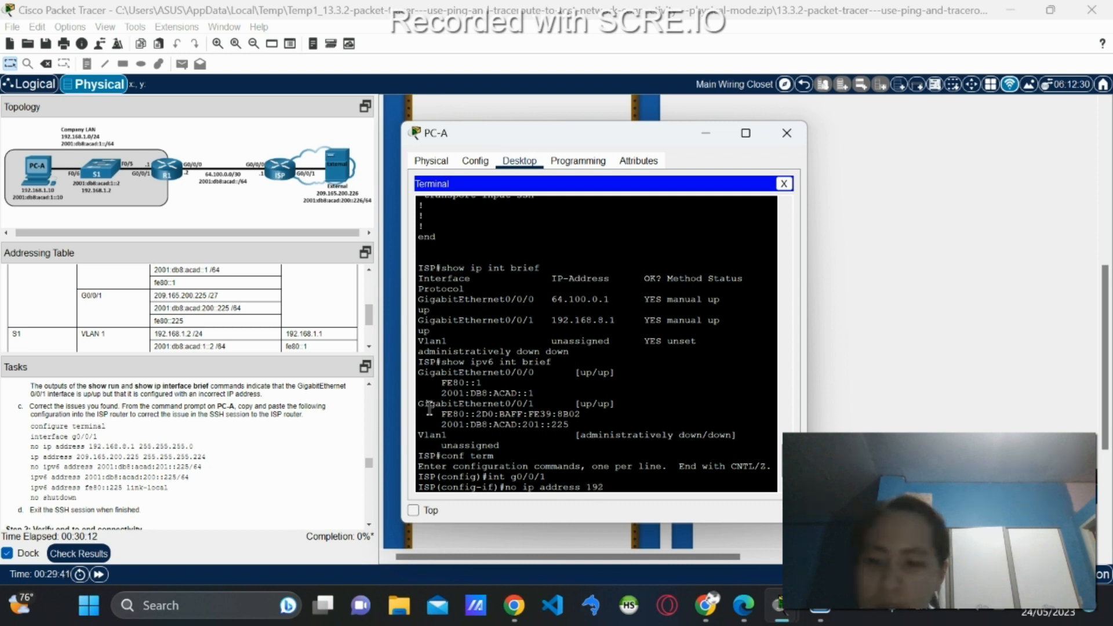
pyautogui.write('.168.8.1 255.')
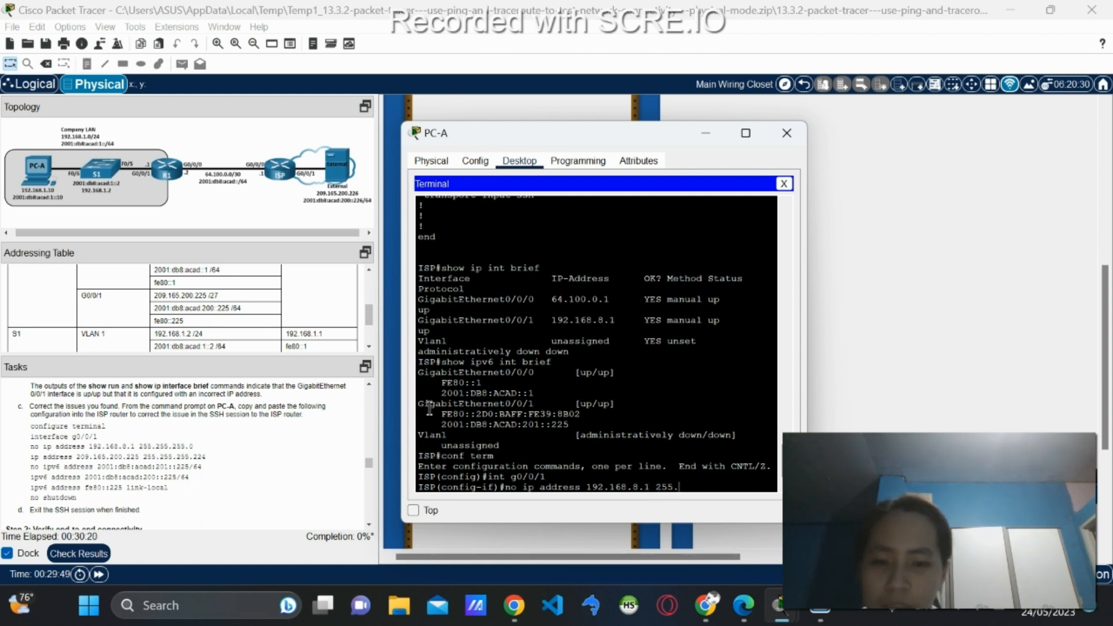
pyautogui.write('255.')
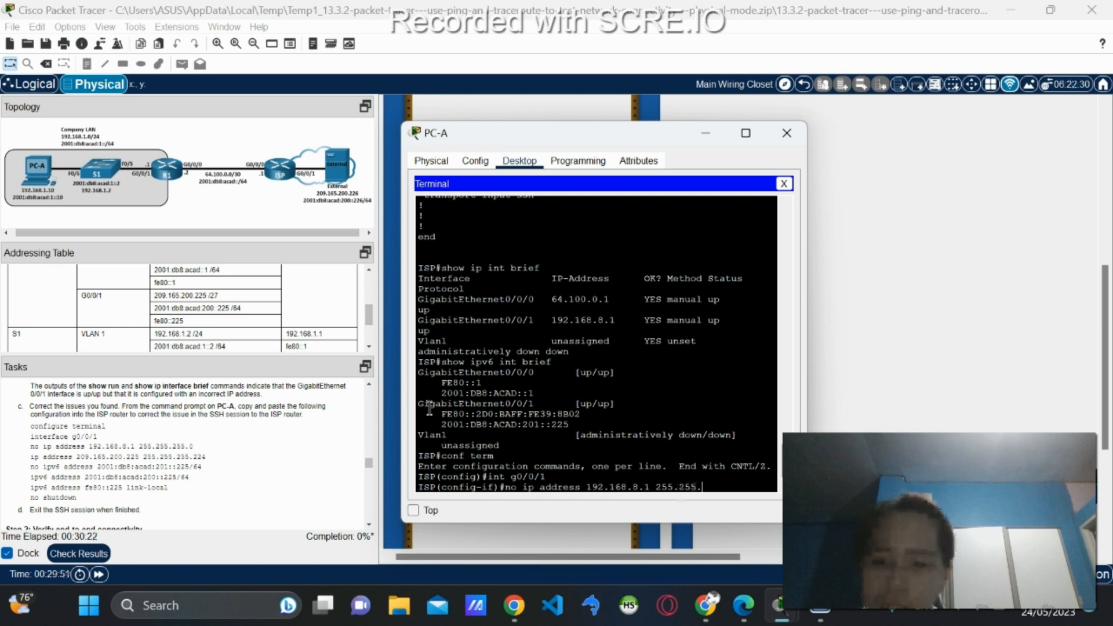
pyautogui.write('255')
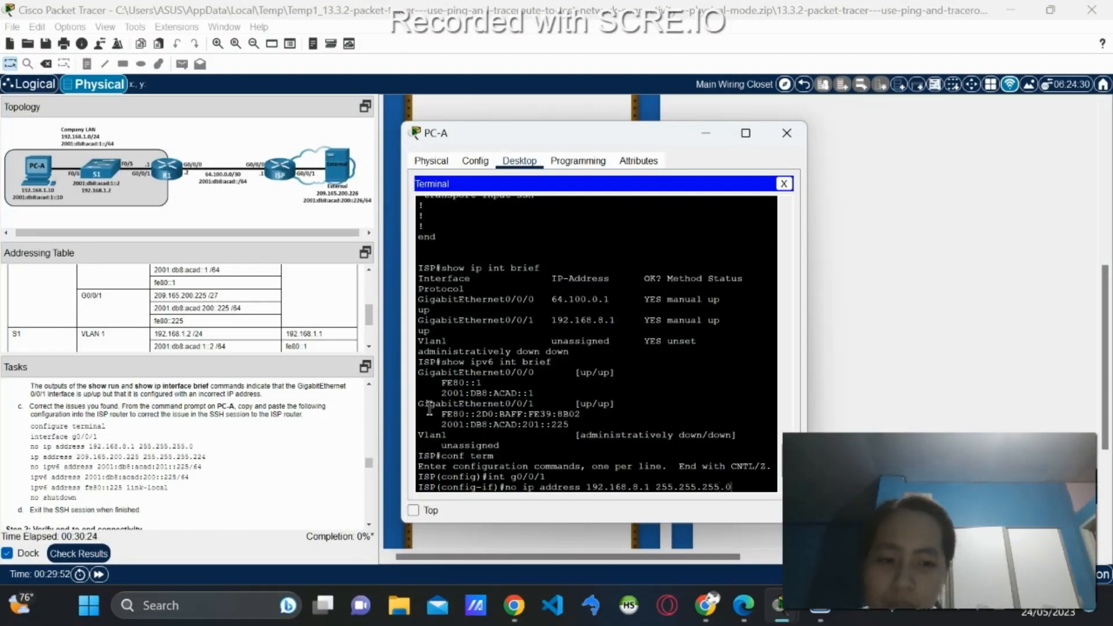
pyautogui.write('.0')
pyautogui.press('Return')
# Assign 209.165.200.225 255.255.255.224 as g0/0/1's IPv4 address.
pyautogui.write('ig-if)#ip')
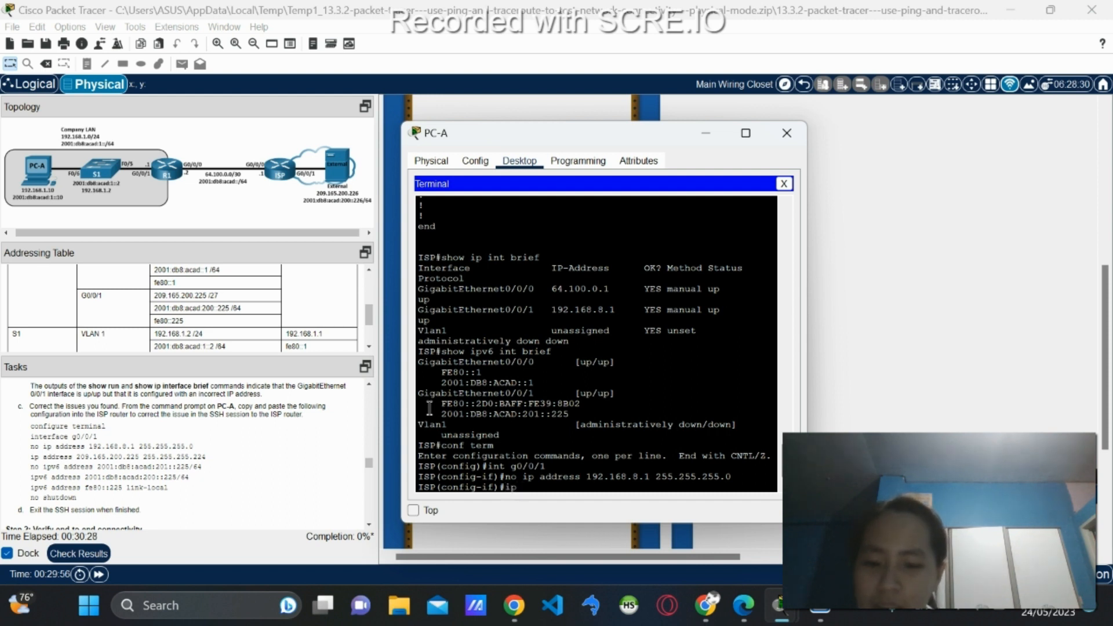
pyautogui.write(' address 209.200')
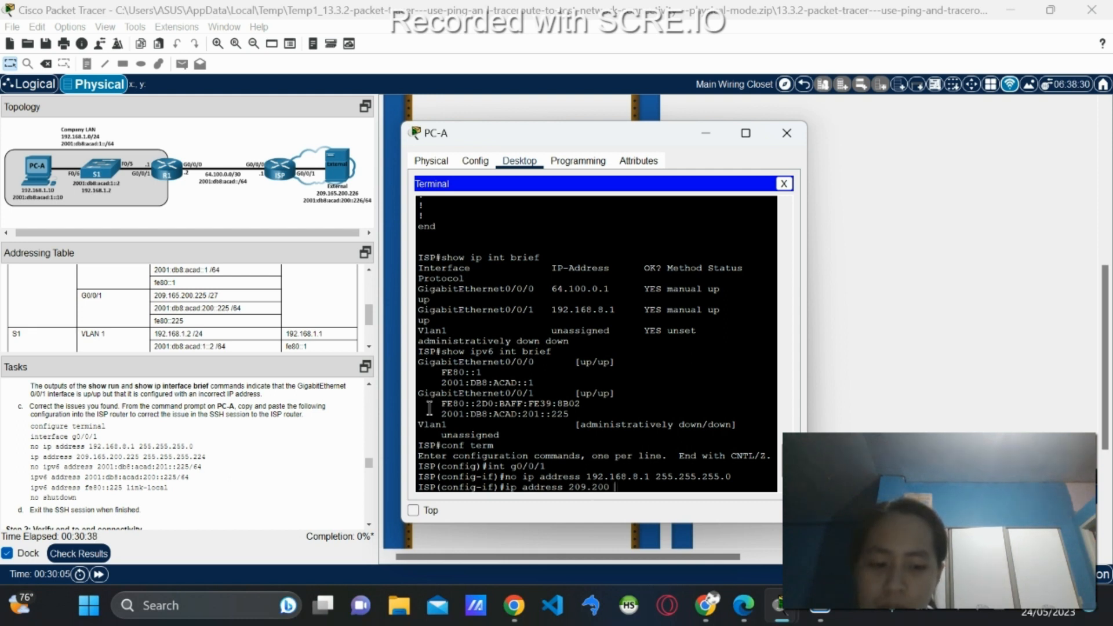
pyautogui.press('BackSpace')
pyautogui.press('BackSpace')
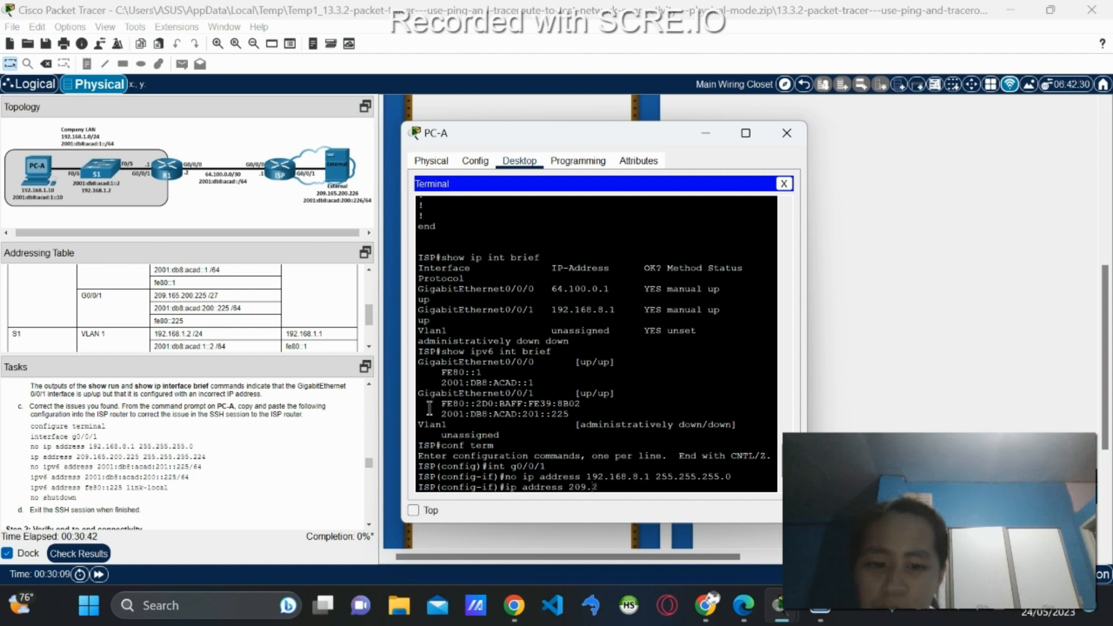
pyautogui.write('165.200.225')
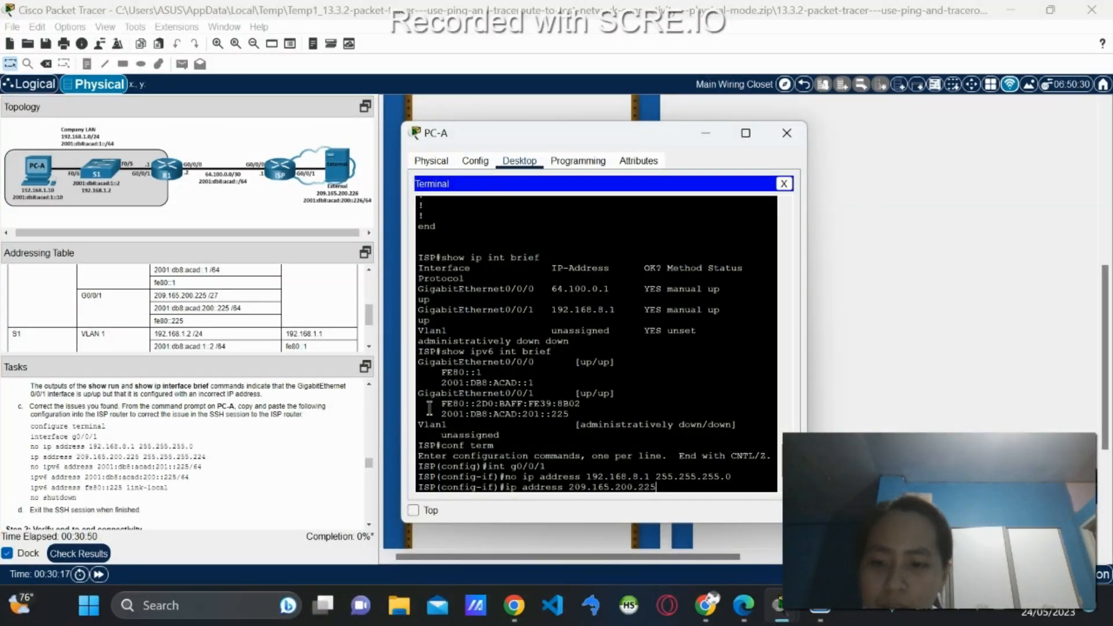
pyautogui.write('5.255')
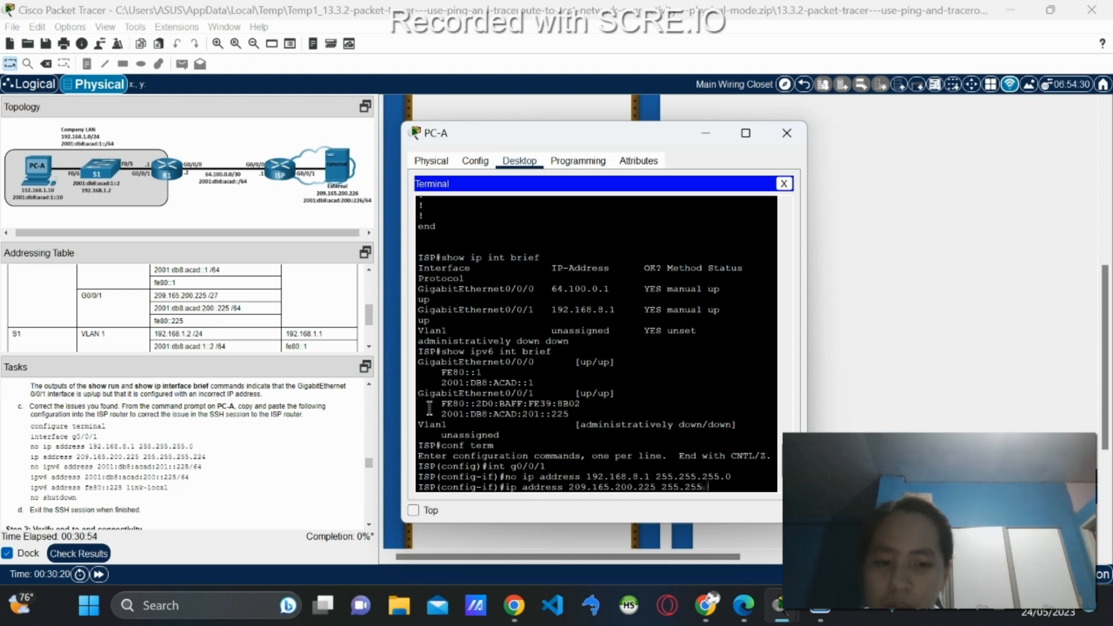
pyautogui.write('.255.224')
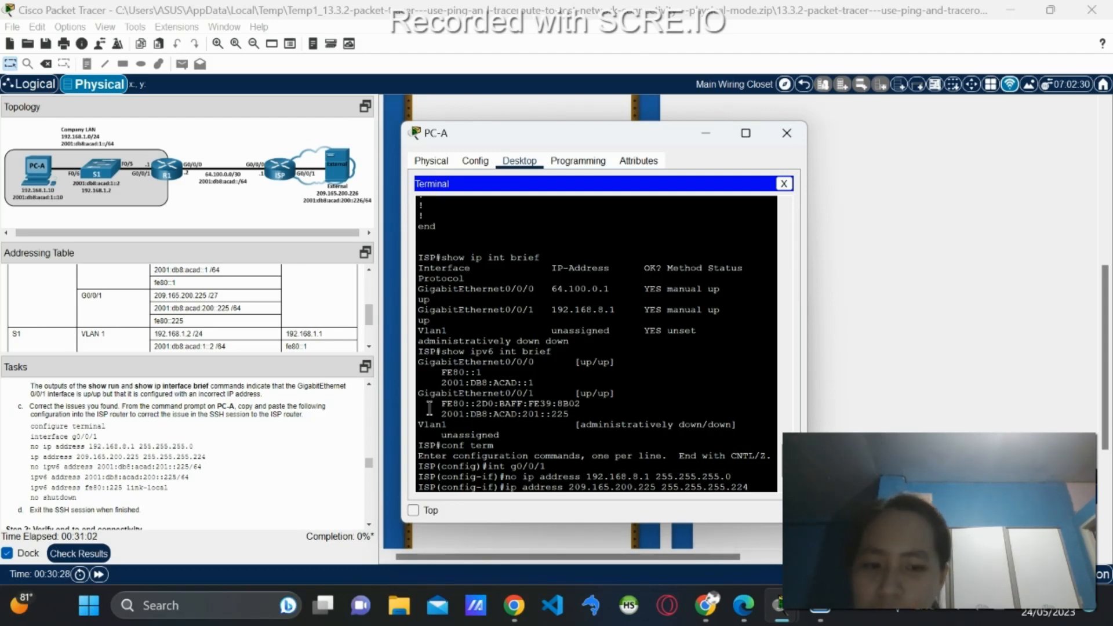
pyautogui.press('Return')
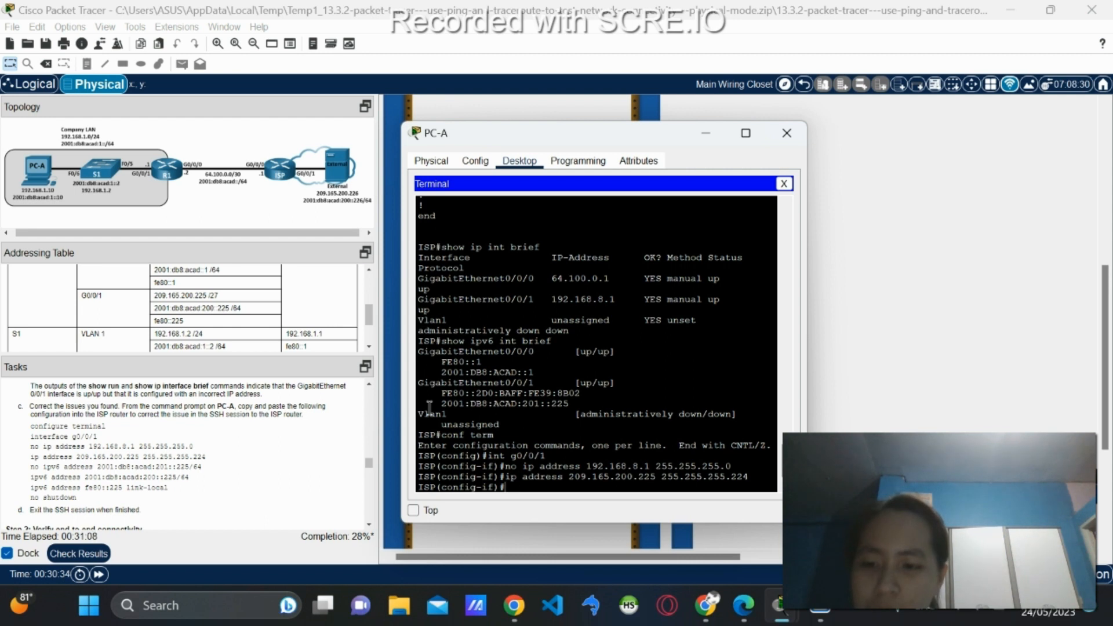
# Enter 'no ipv6 address 2001:db8:acad:201::225/64' on G0/0/1, retyping it after the incomplete-command error.
pyautogui.write('no')
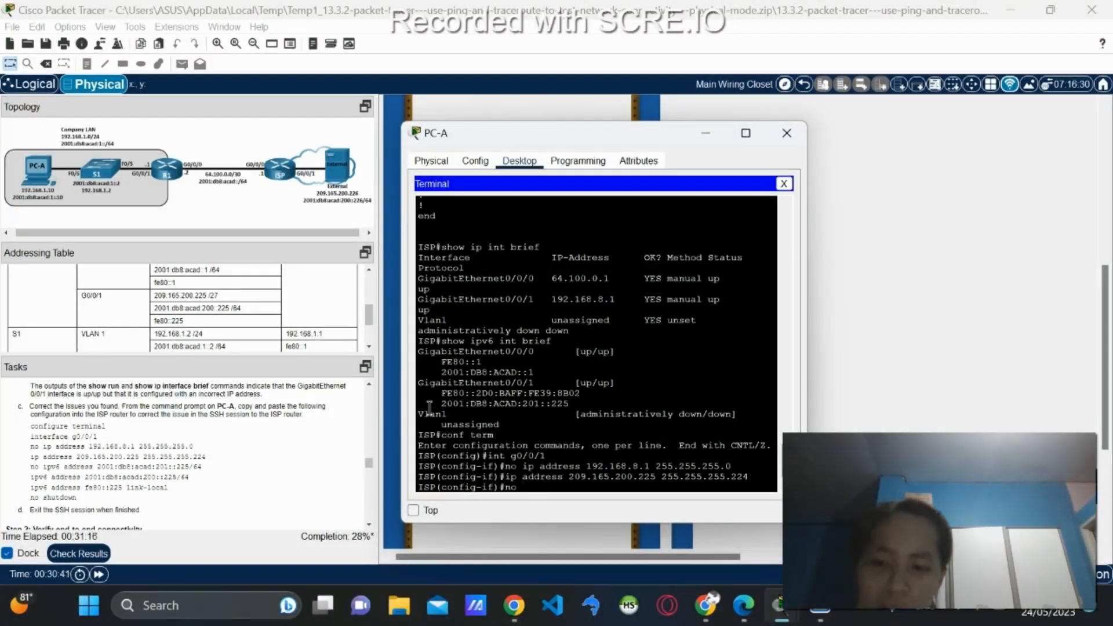
pyautogui.write('v')
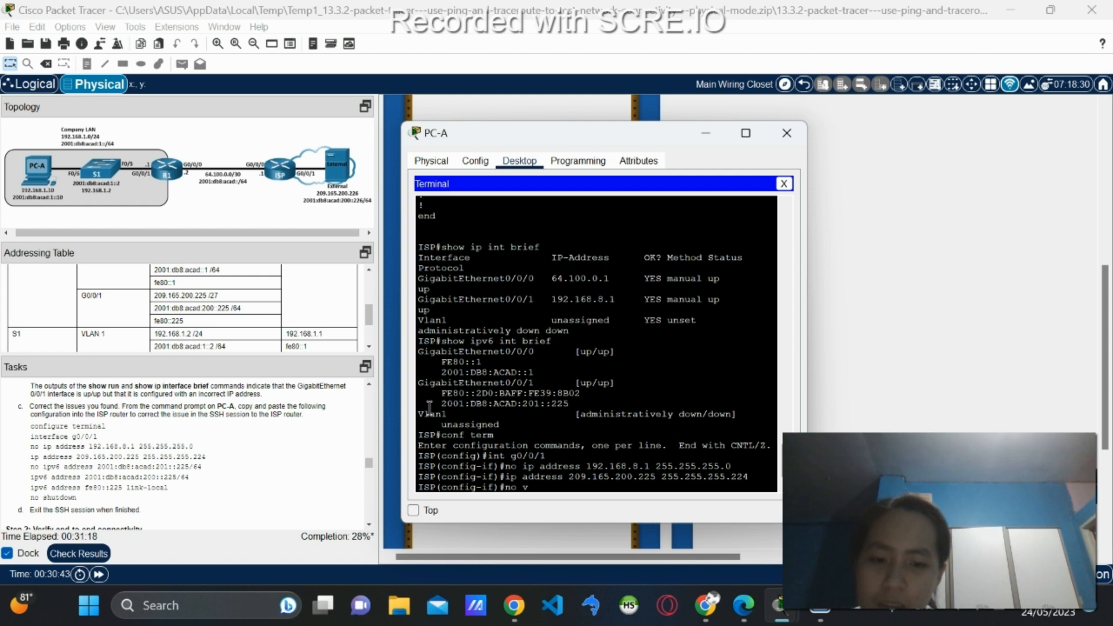
pyautogui.press('BackSpace')
pyautogui.write('ip')
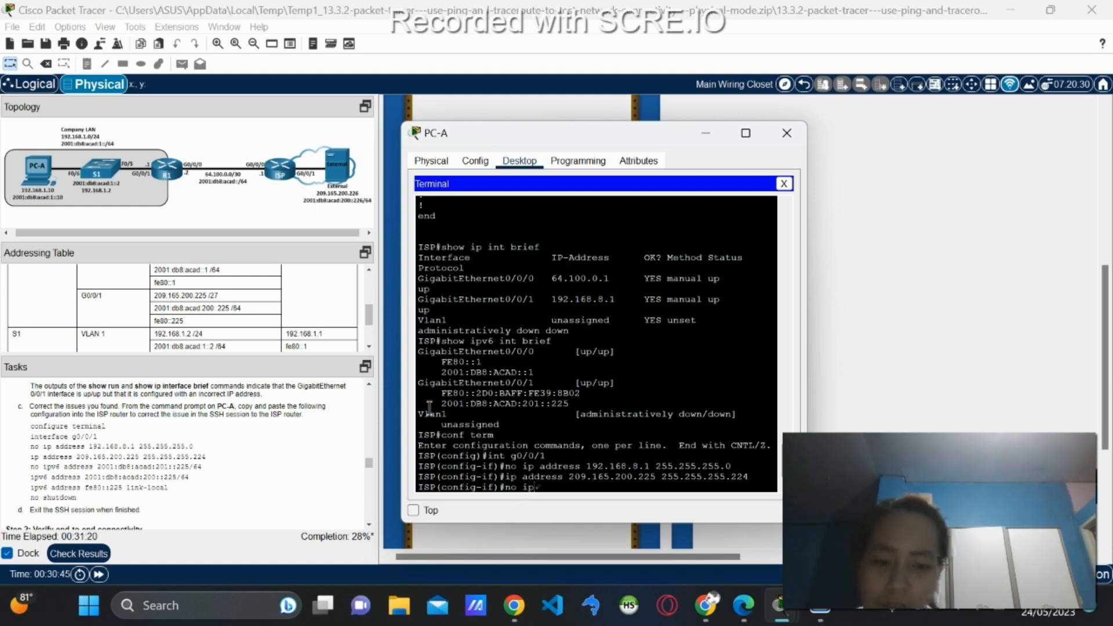
pyautogui.write('v6 address 2001::')
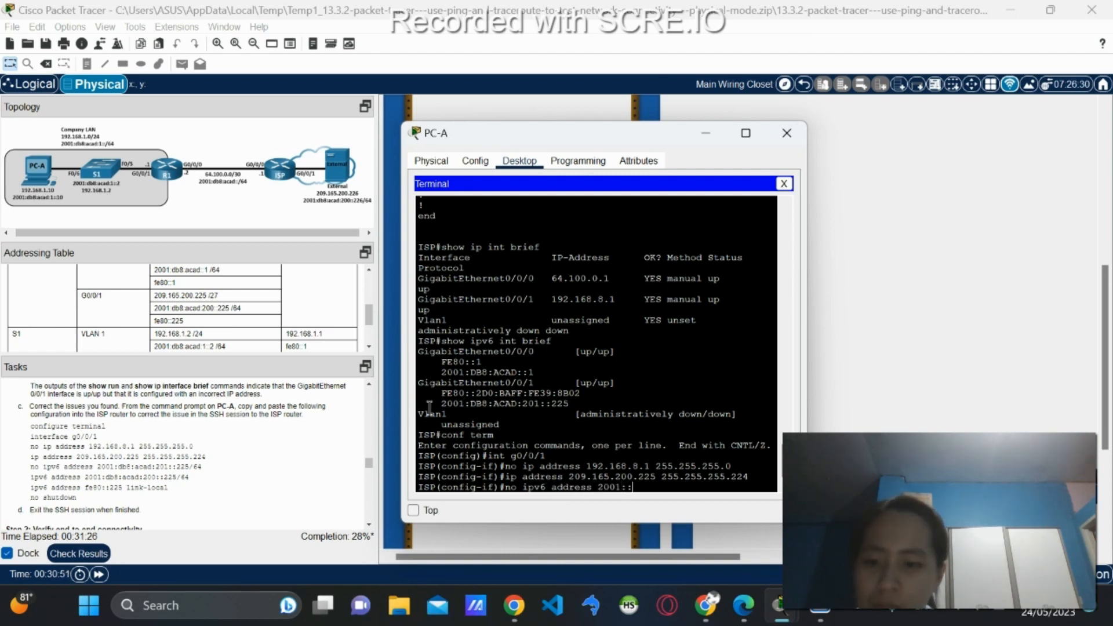
pyautogui.write('db')
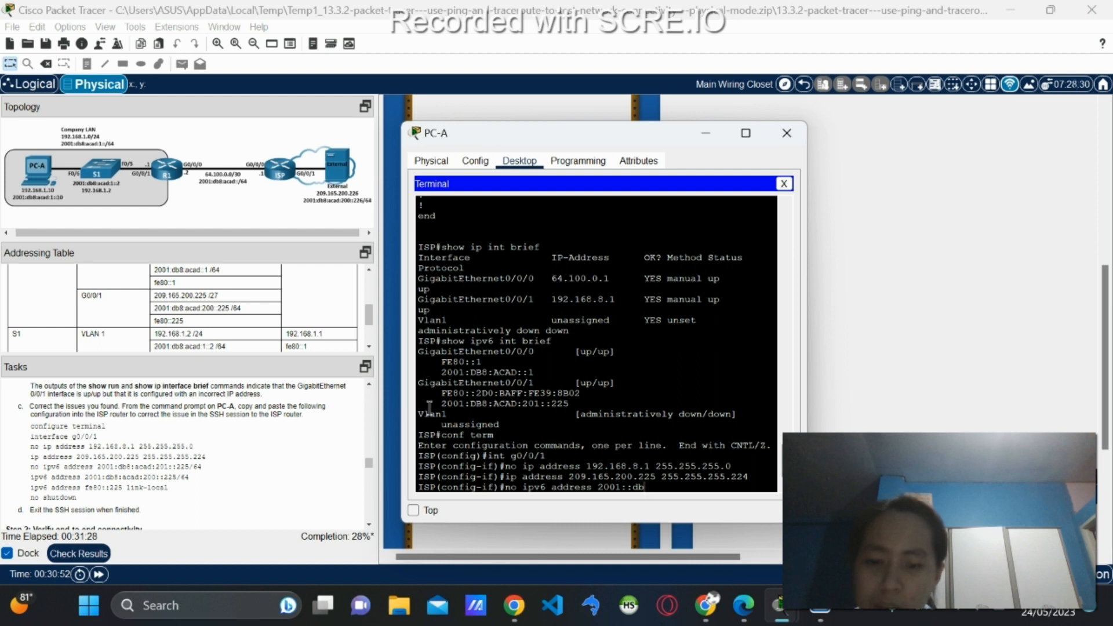
pyautogui.write('8:acad')
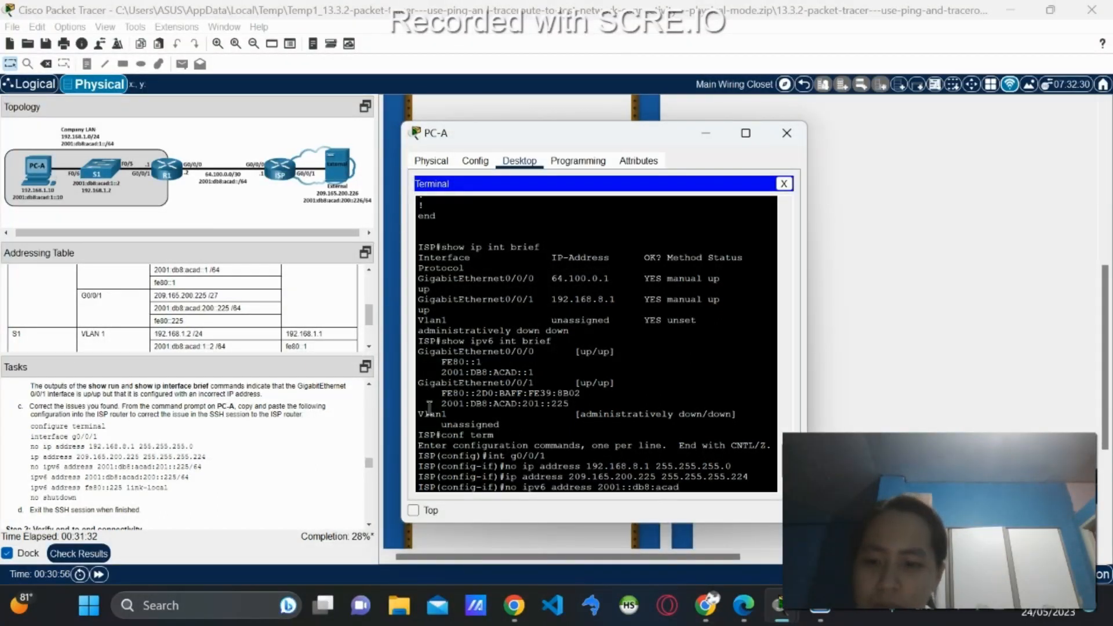
pyautogui.write(':201::')
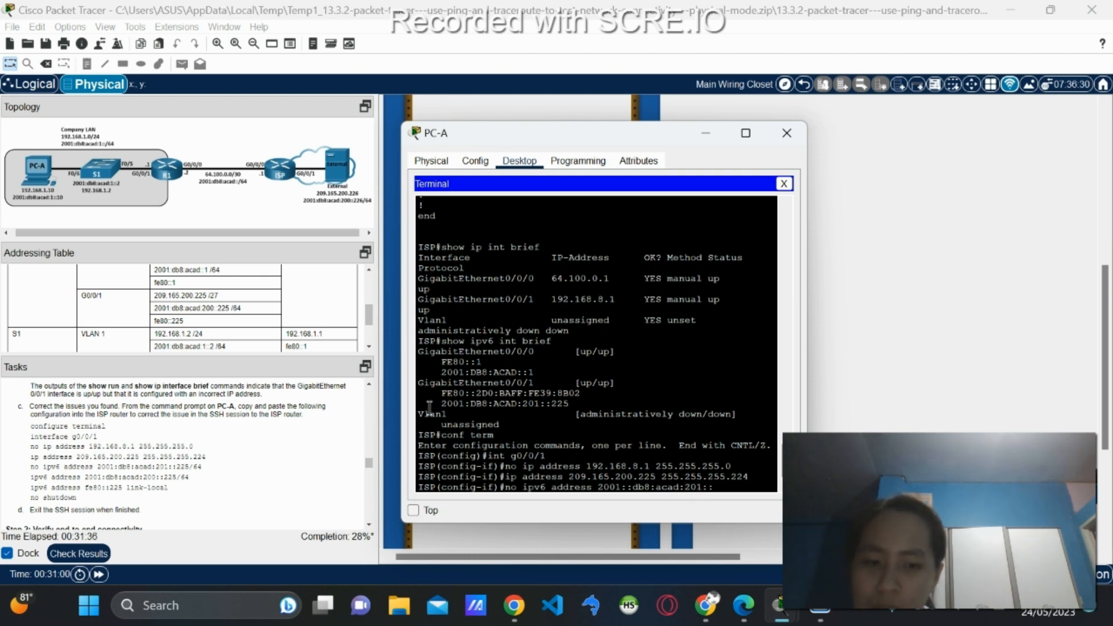
pyautogui.write('225/64')
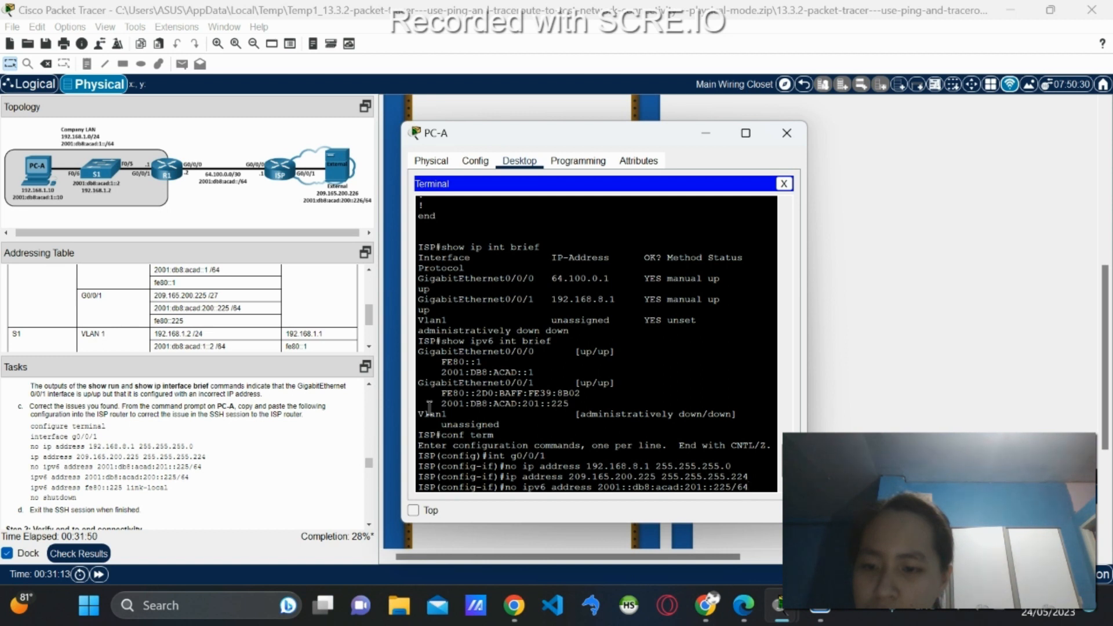
pyautogui.press('Return')
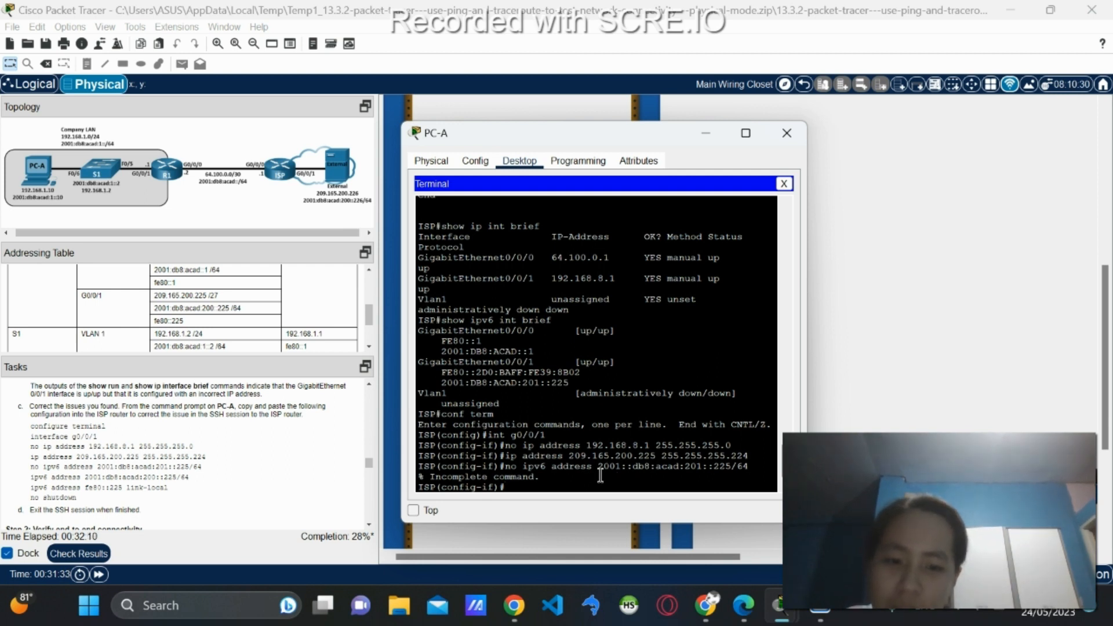
pyautogui.write('no ip')
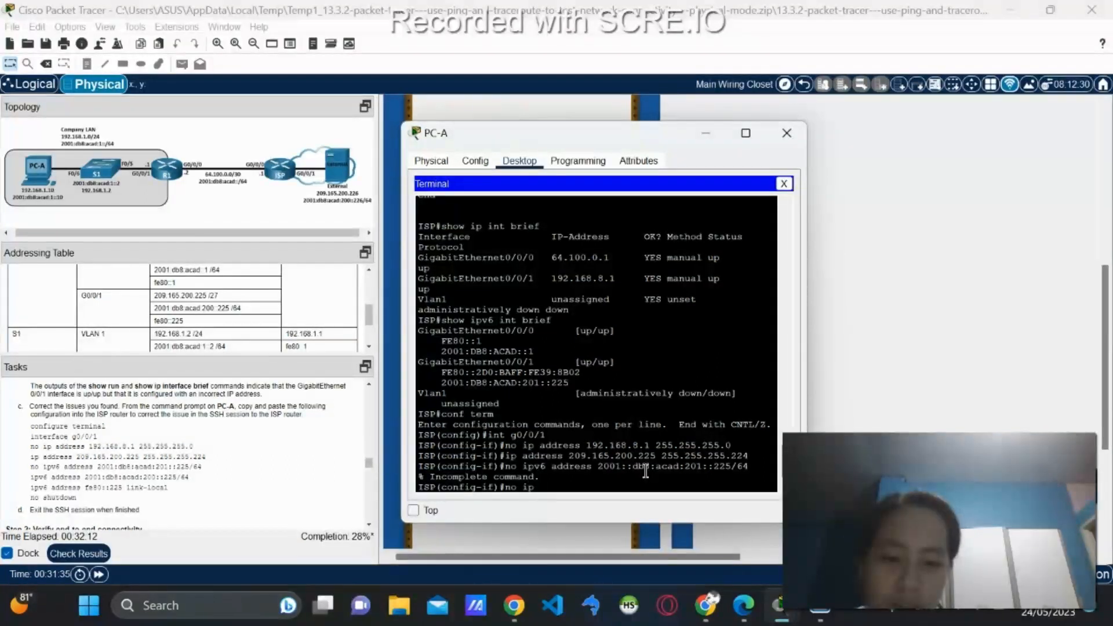
pyautogui.write('v6 ')
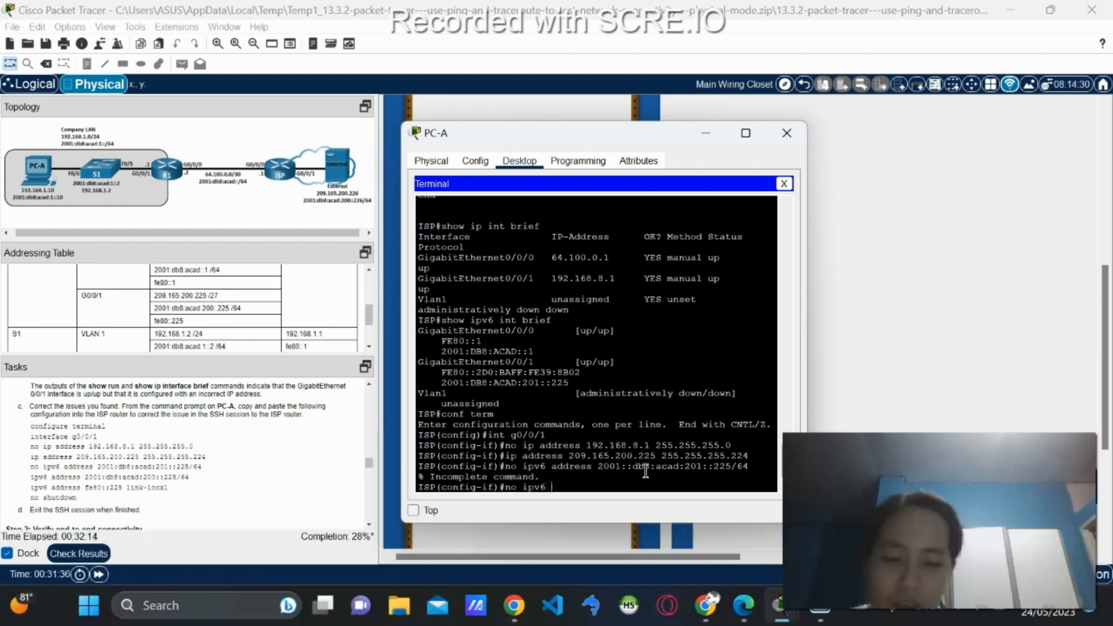
pyautogui.write('address ')
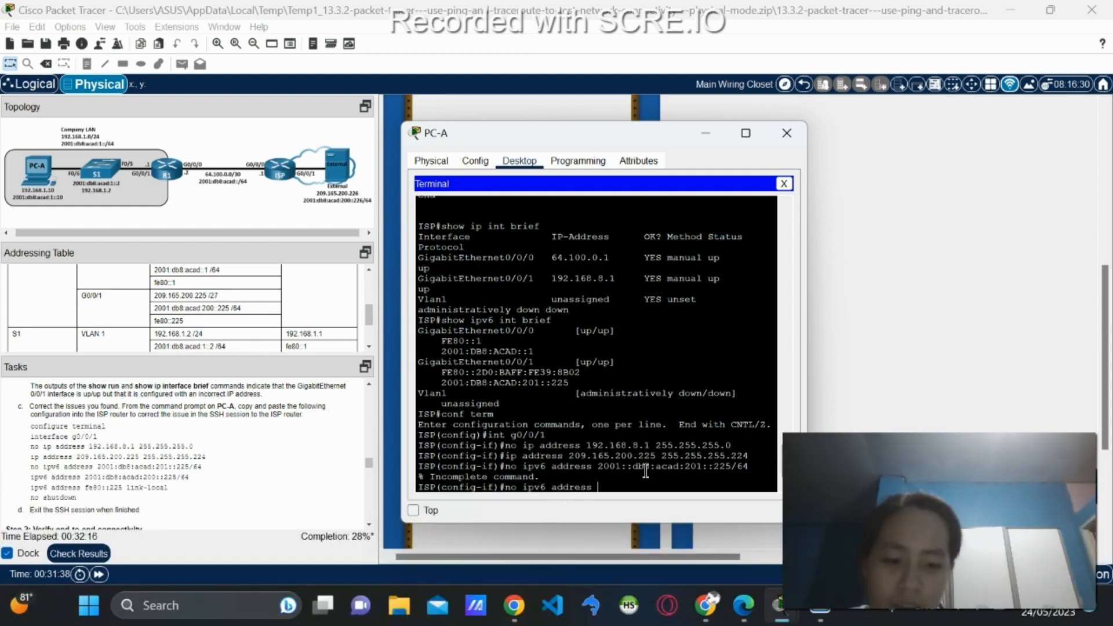
pyautogui.write('2001::')
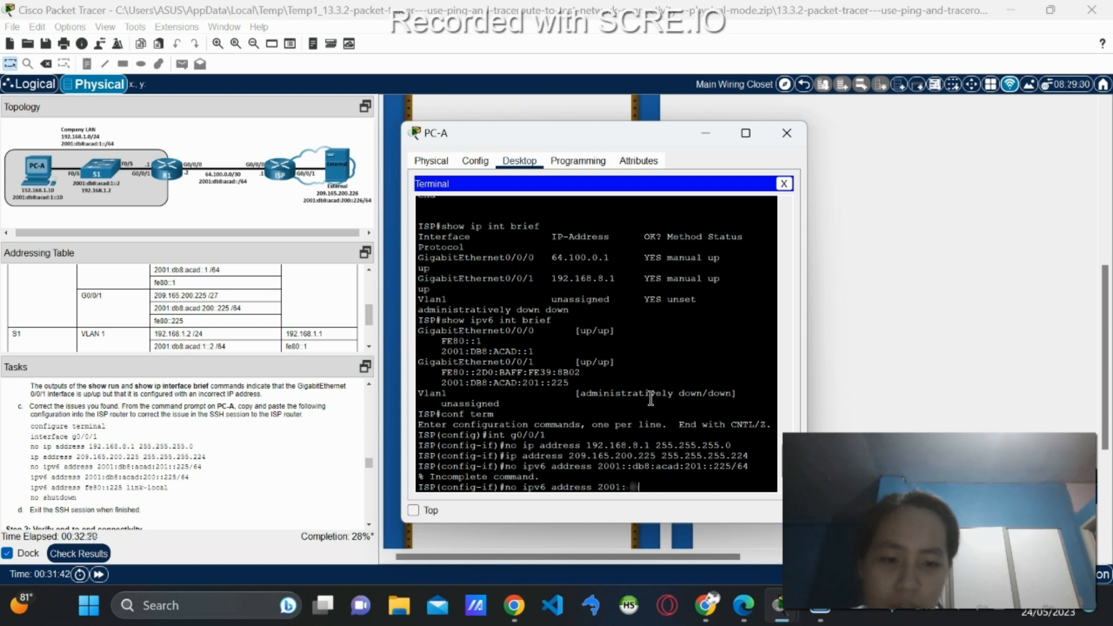
pyautogui.write('db8:acad:201')
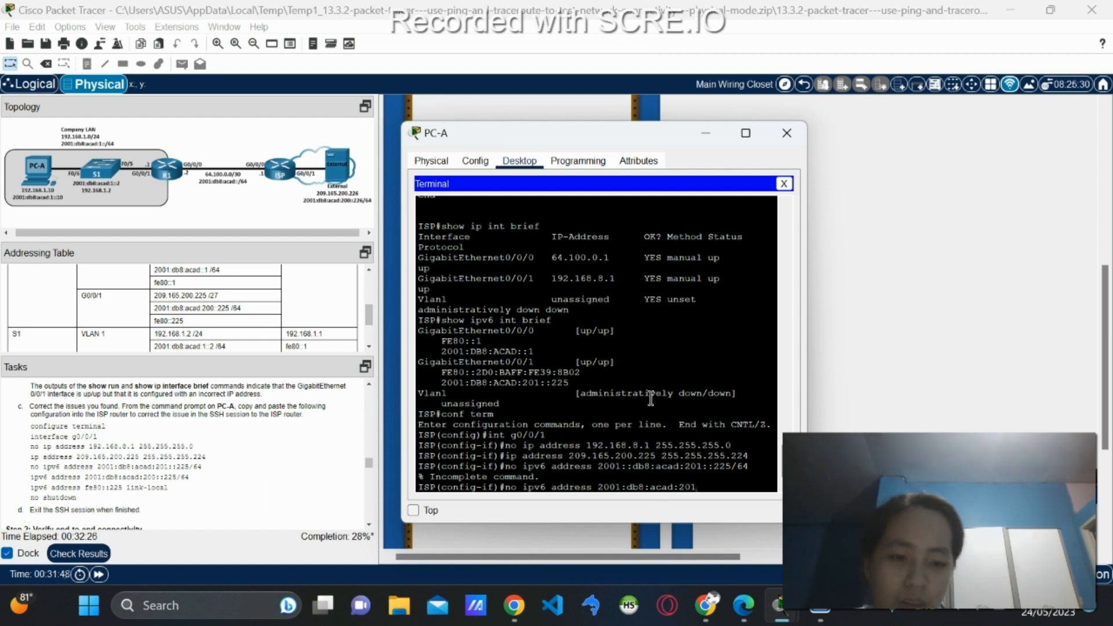
pyautogui.write('::')
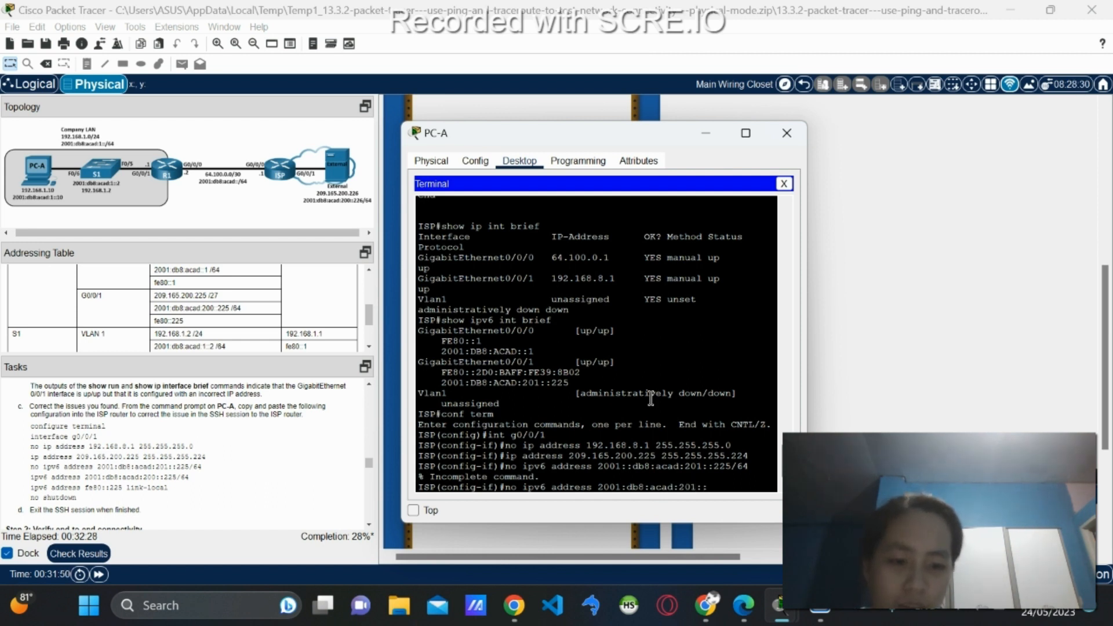
pyautogui.write(':225/')
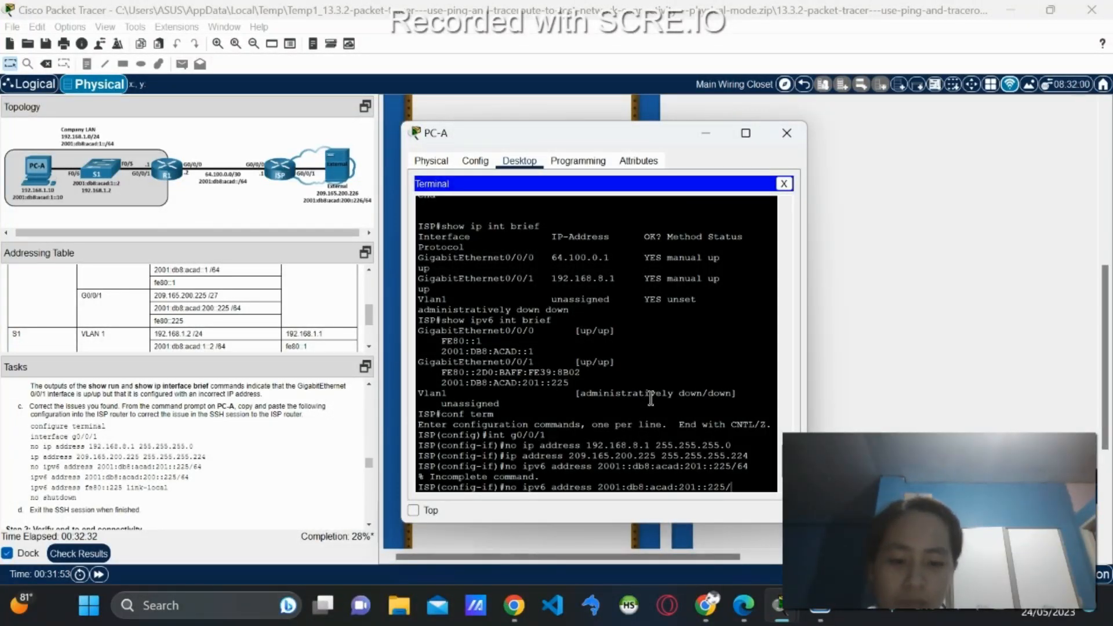
pyautogui.write('64')
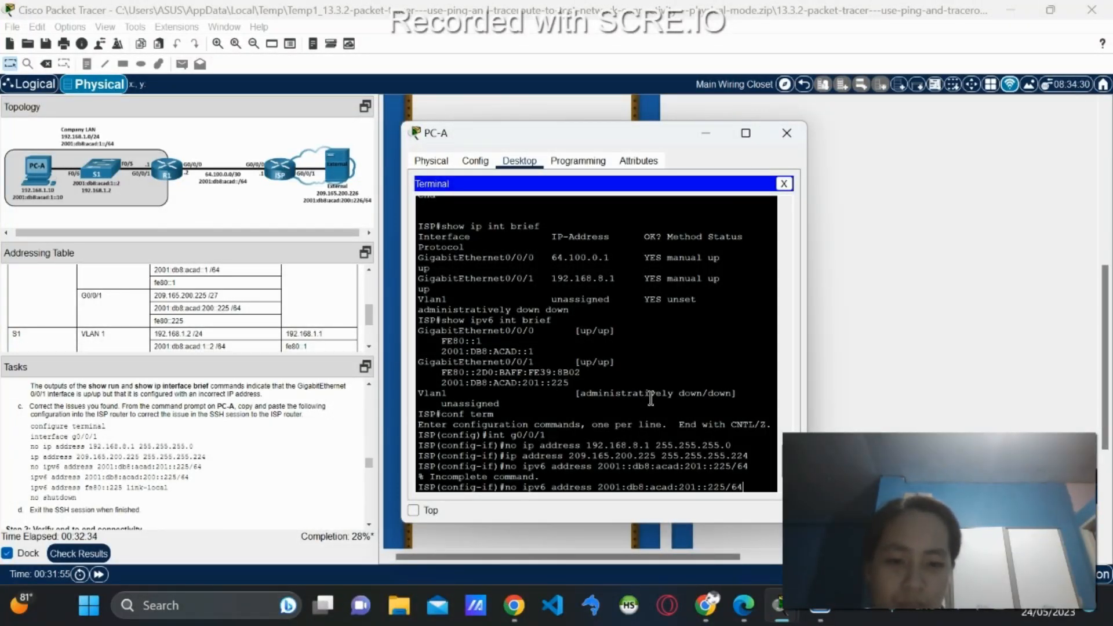
pyautogui.press('Return')
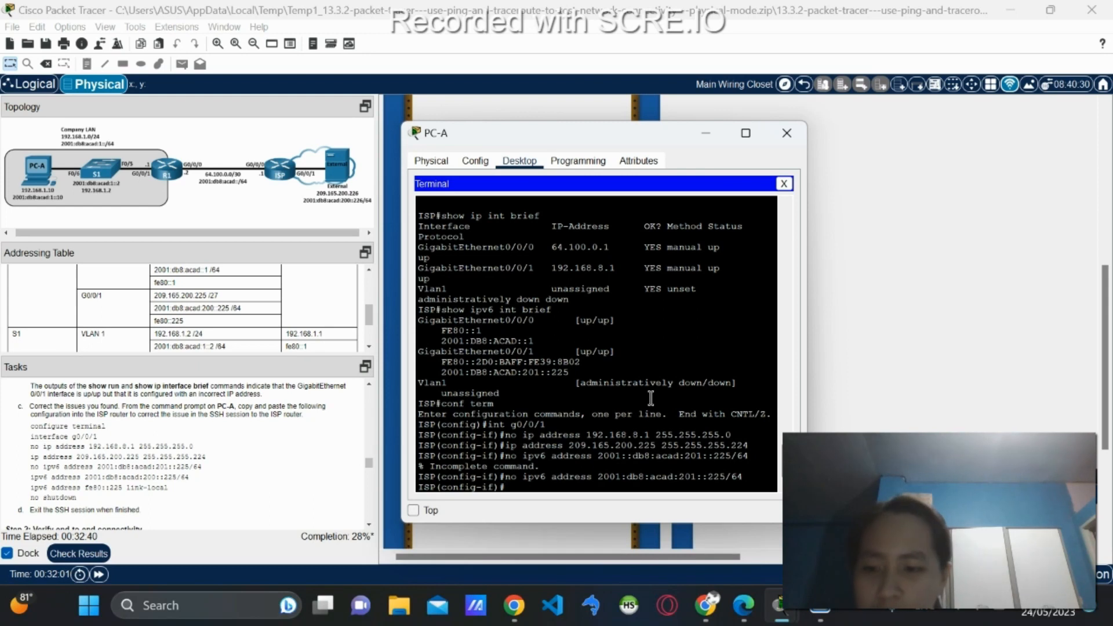
# Enter 'ipv6 address 2001:db8:acad:200::225/64' under ISP's interface g0/0/1.
pyautogui.write('ipv6 addre')
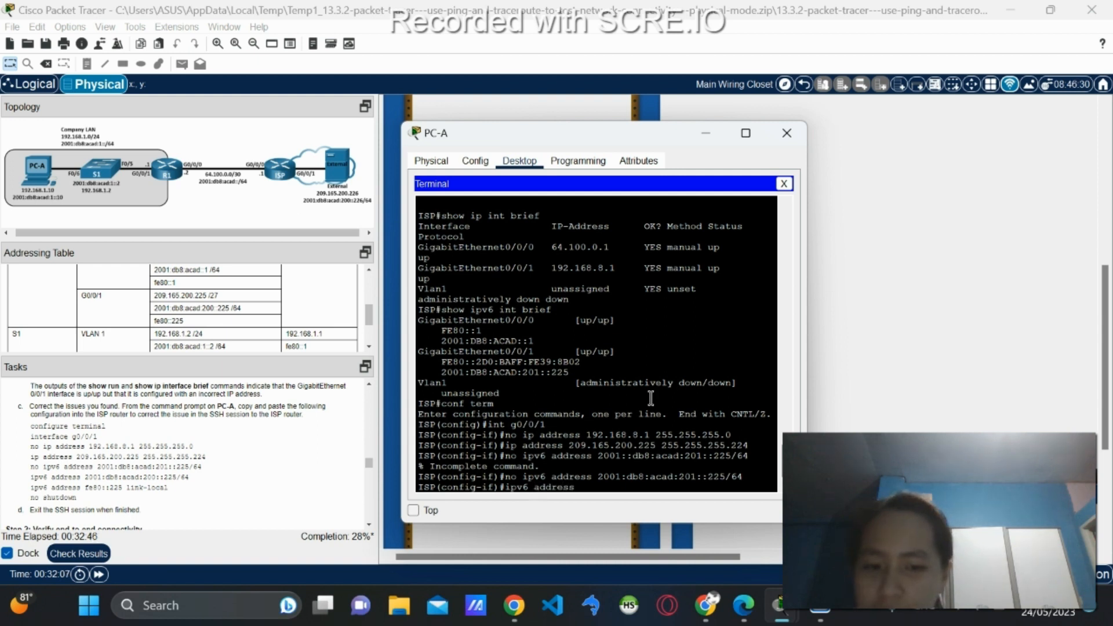
pyautogui.write('ss 2001:')
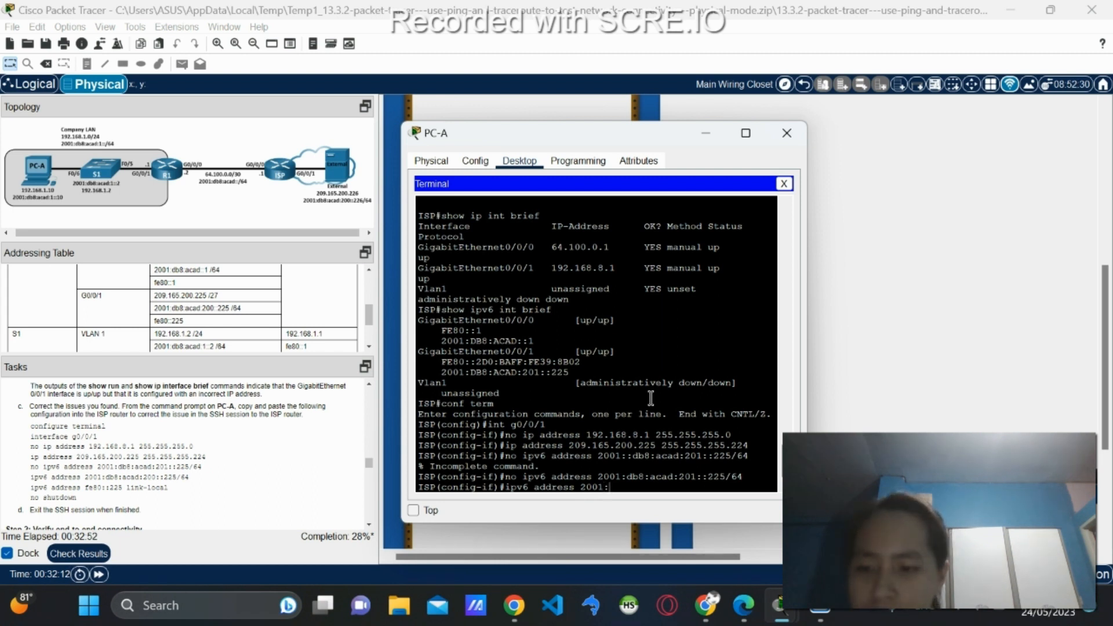
pyautogui.write('db8')
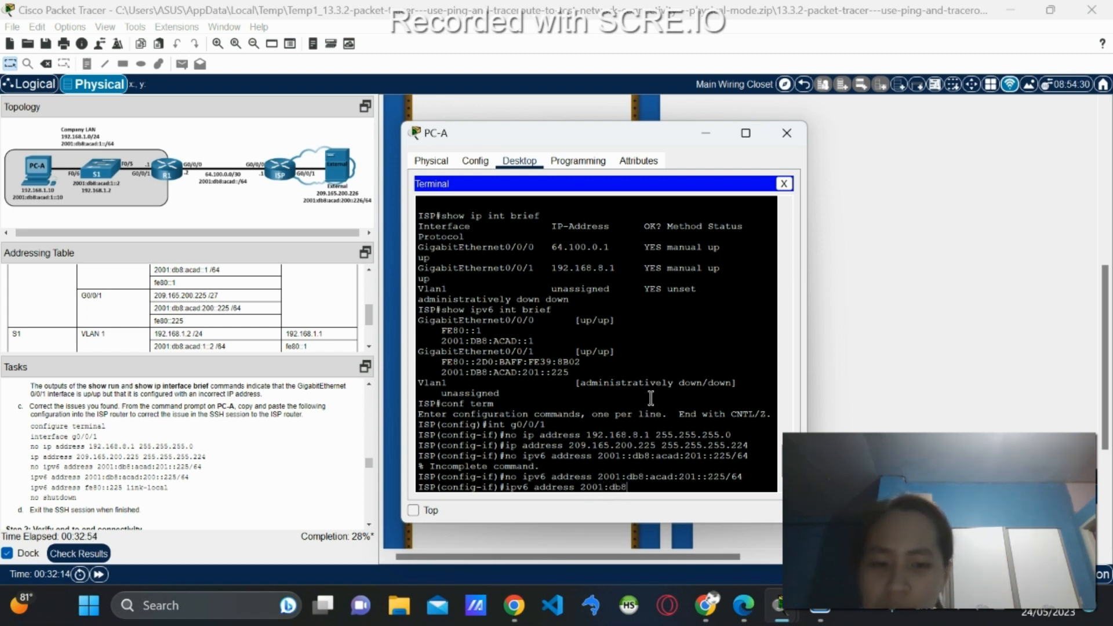
pyautogui.write(':aca')
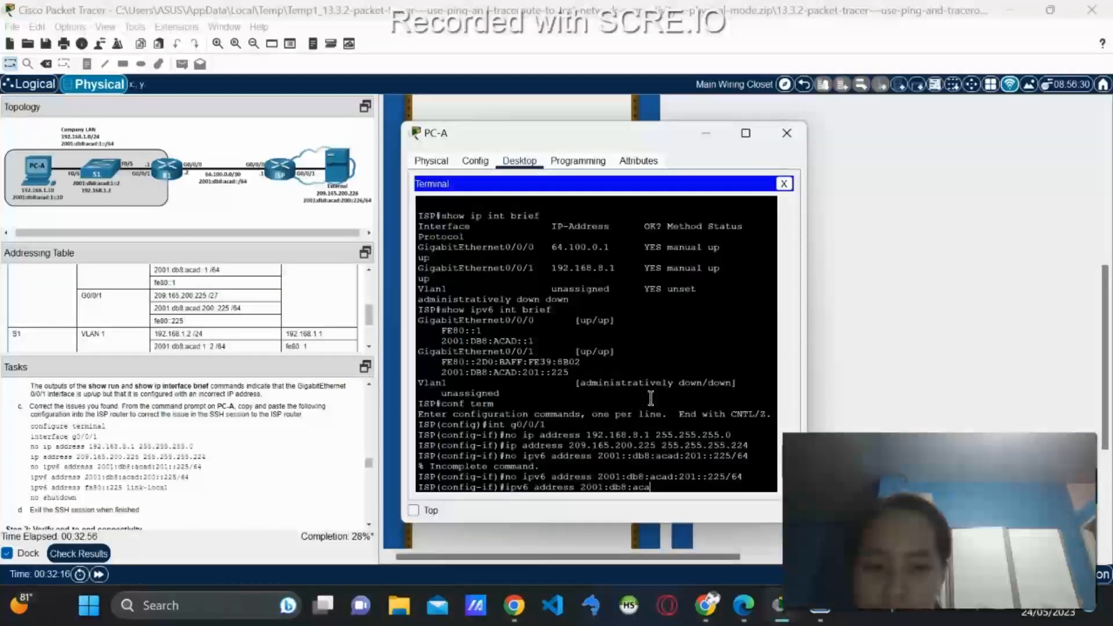
pyautogui.write('d:')
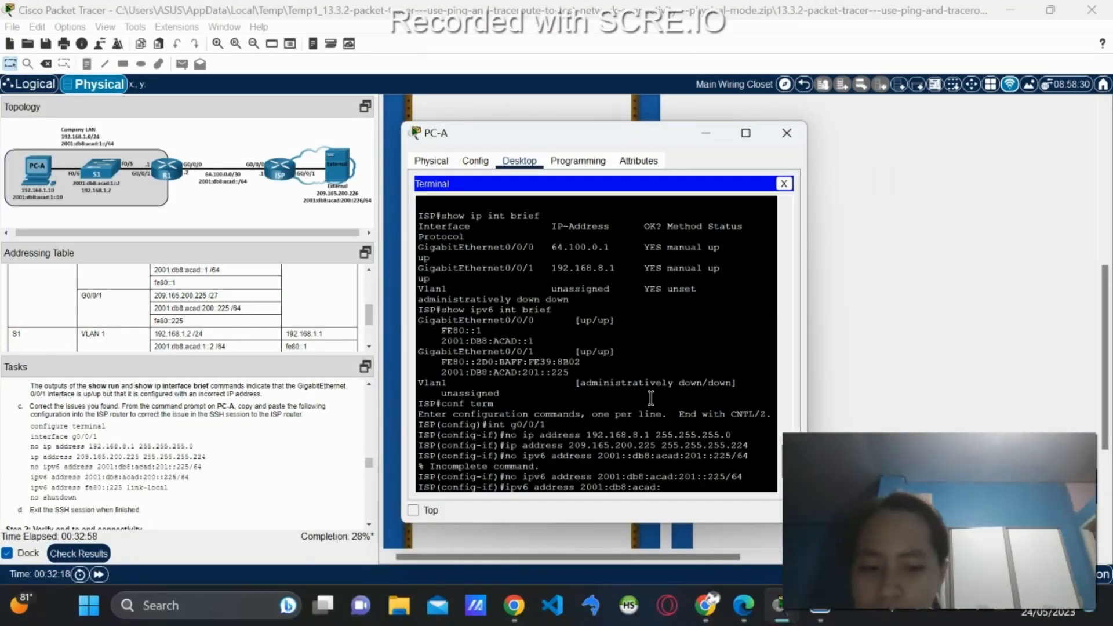
pyautogui.write('200::225')
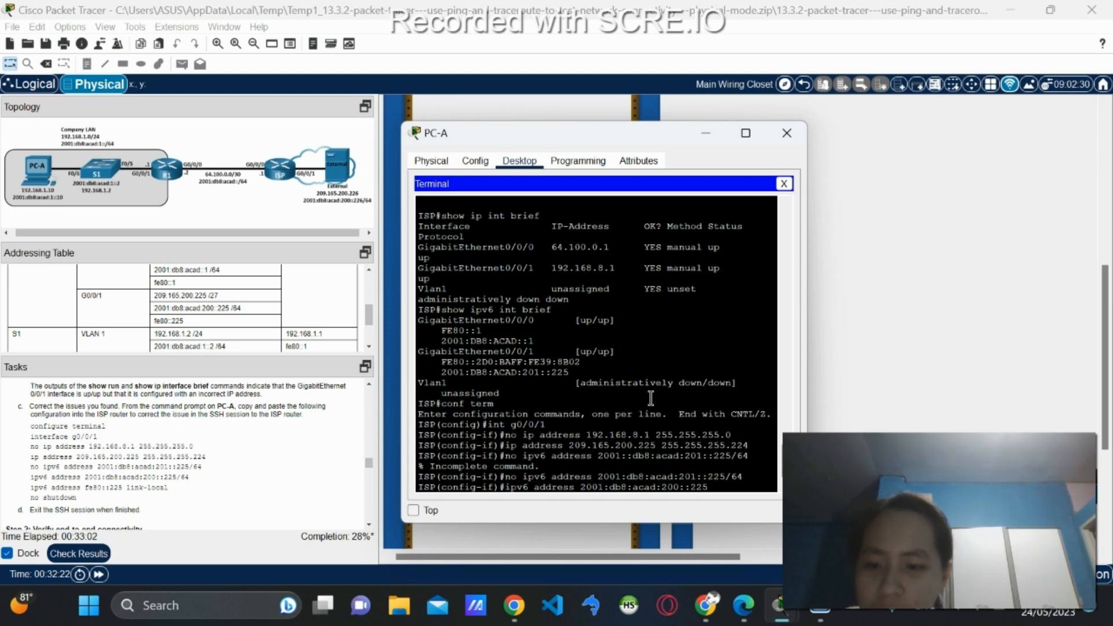
pyautogui.write('/')
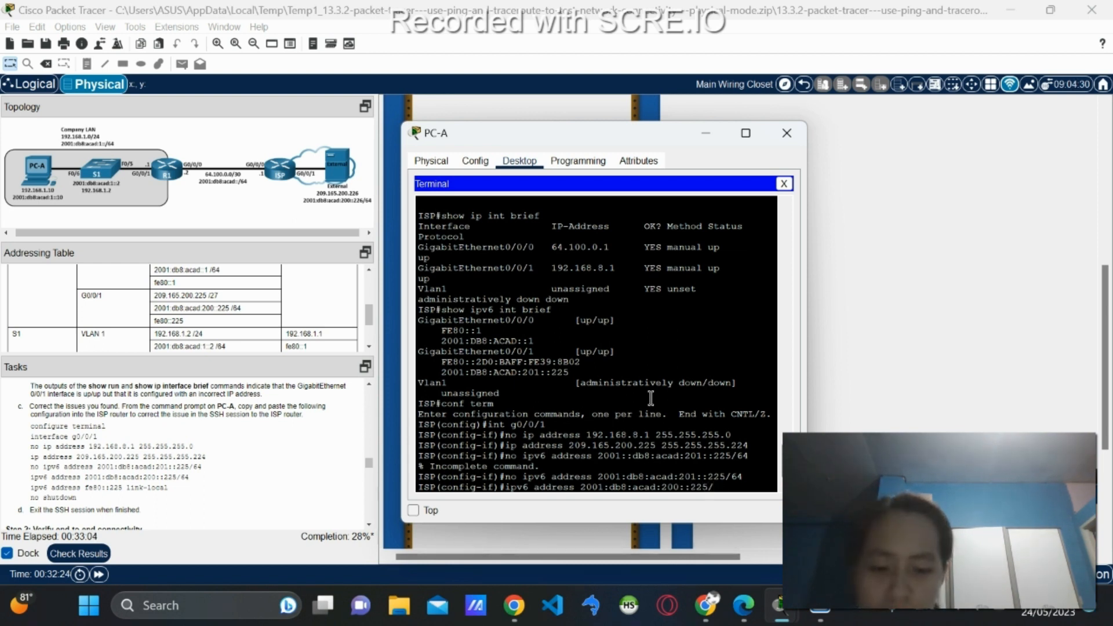
pyautogui.write('64')
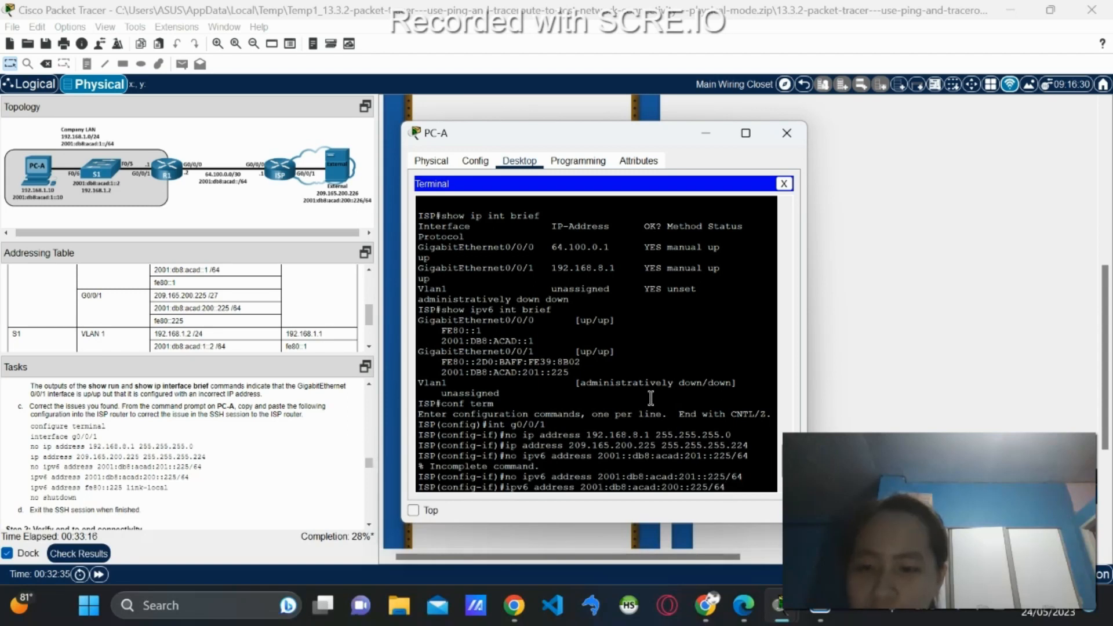
pyautogui.press('Return')
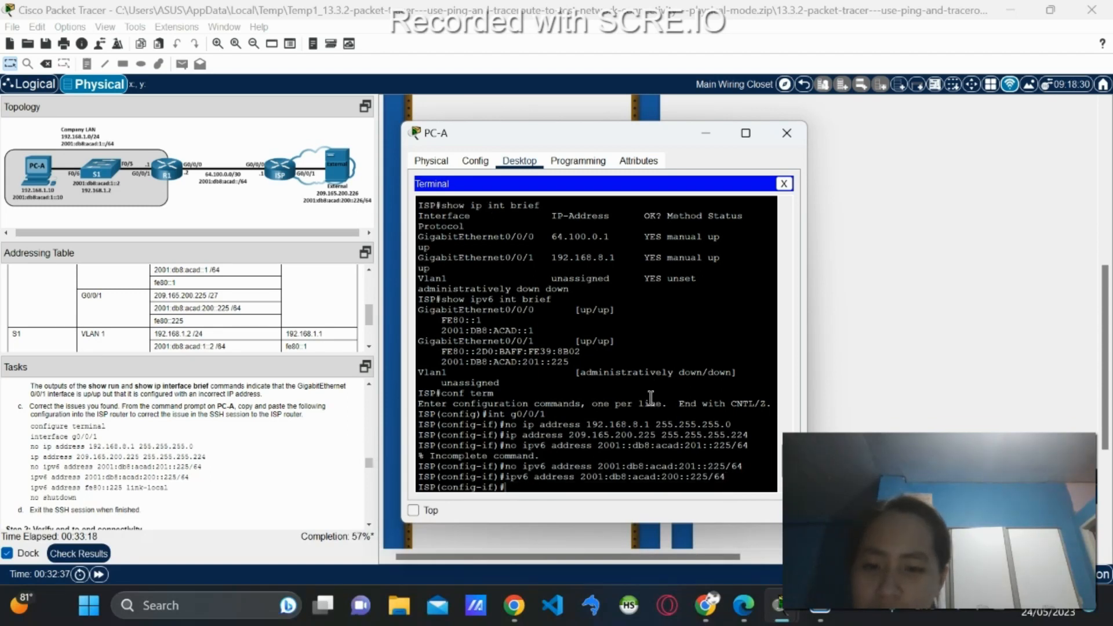
# Set link-local address fe80::225 on G0/0/1, correcting the rejected 'fe80:225 luink-local' typo.
pyautogui.write('ipv')
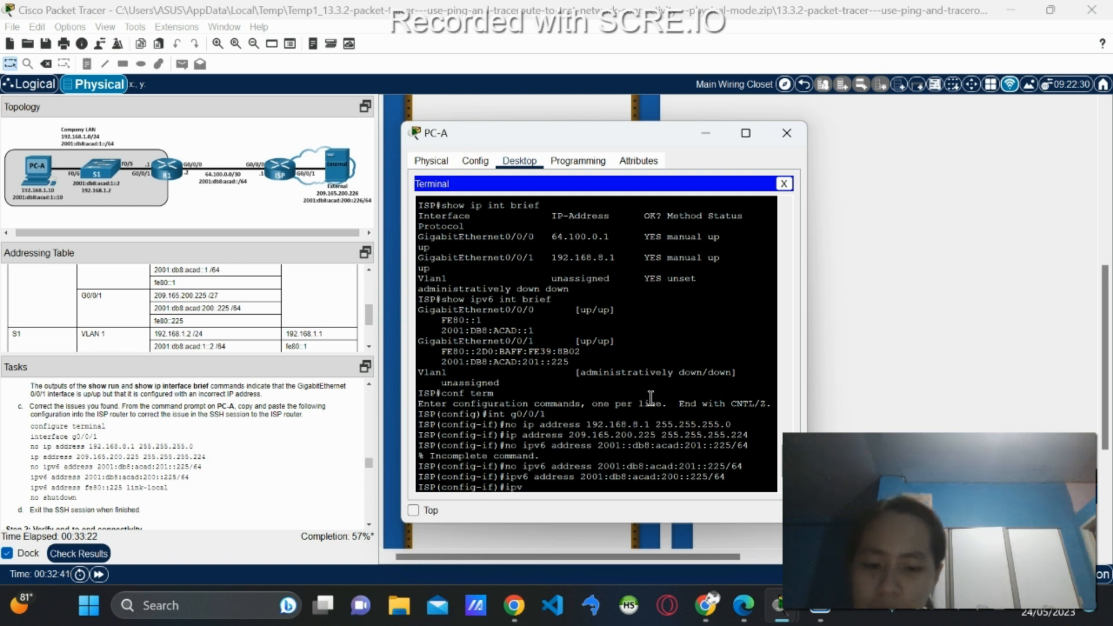
pyautogui.write('6 address')
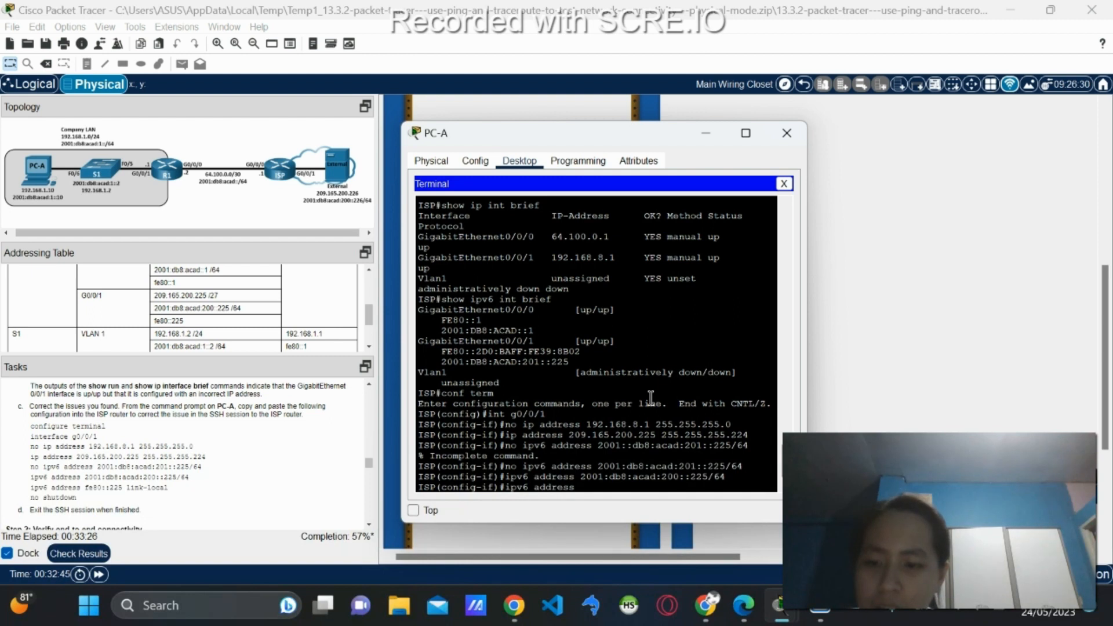
pyautogui.write(' fe80:')
pyautogui.write('225')
pyautogui.write(' lu')
pyautogui.write('ink')
pyautogui.write('-local')
pyautogui.press('Return')
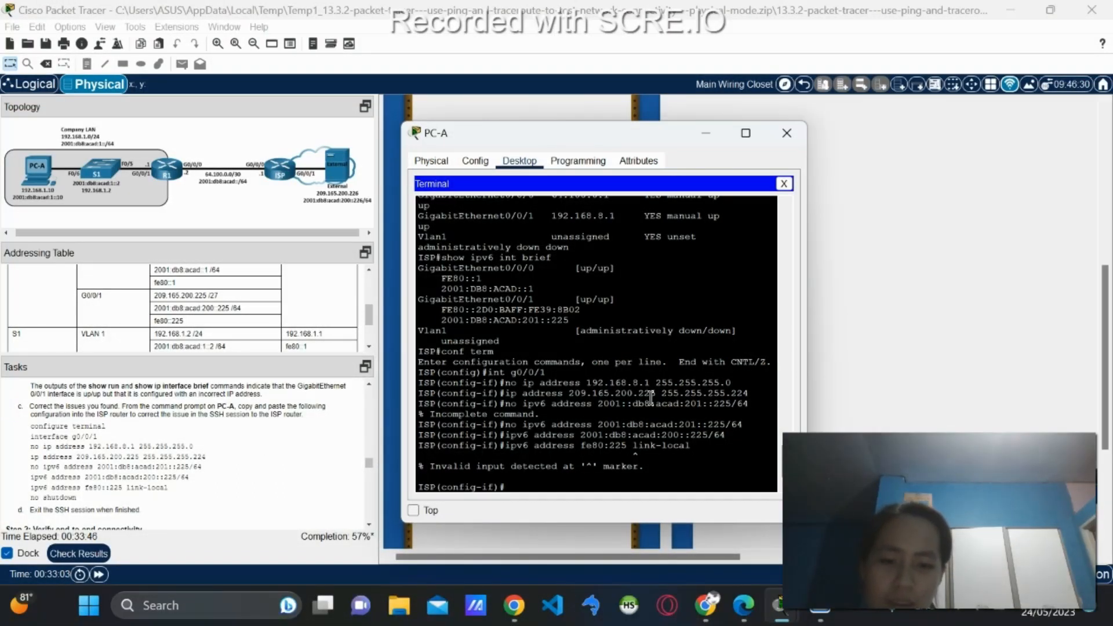
pyautogui.write('ipv')
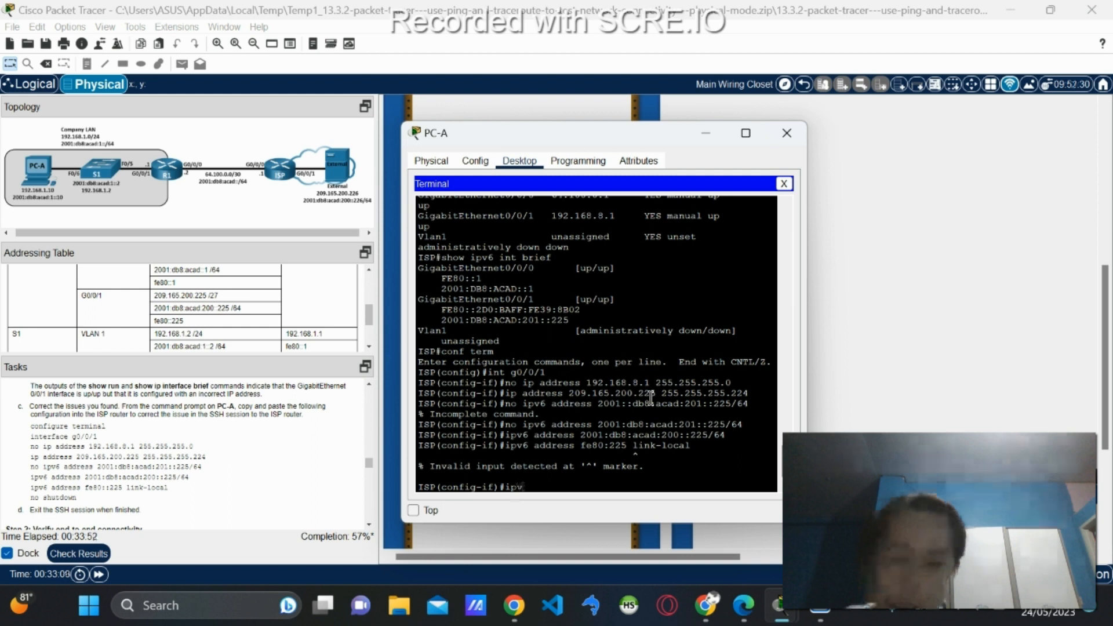
pyautogui.press('Up')
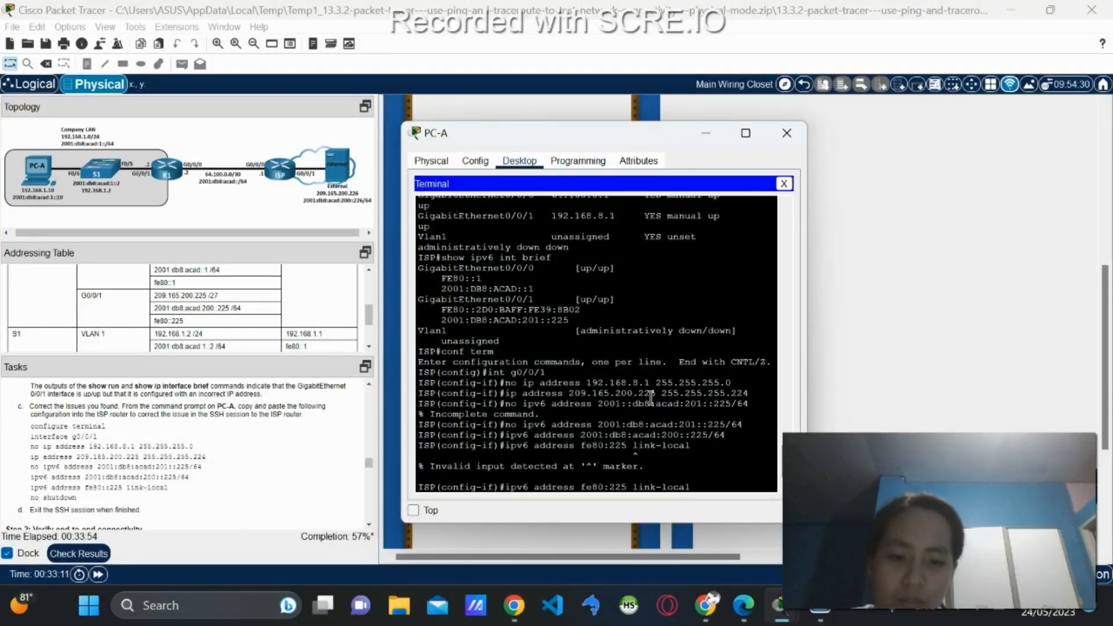
pyautogui.write(':')
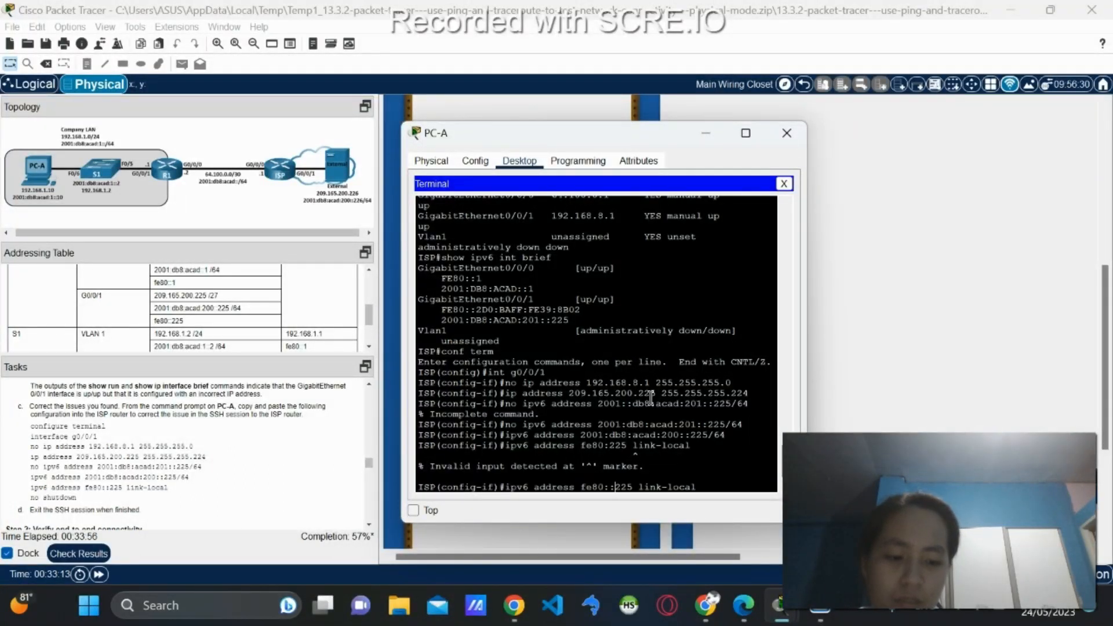
pyautogui.press('Return')
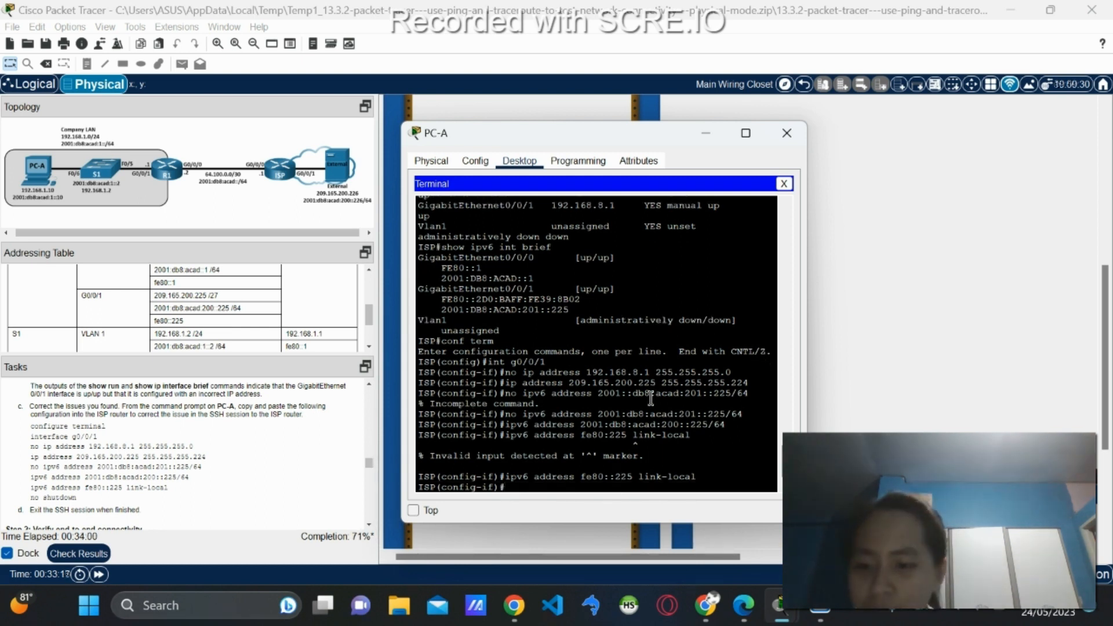
pyautogui.write('no shutdown')
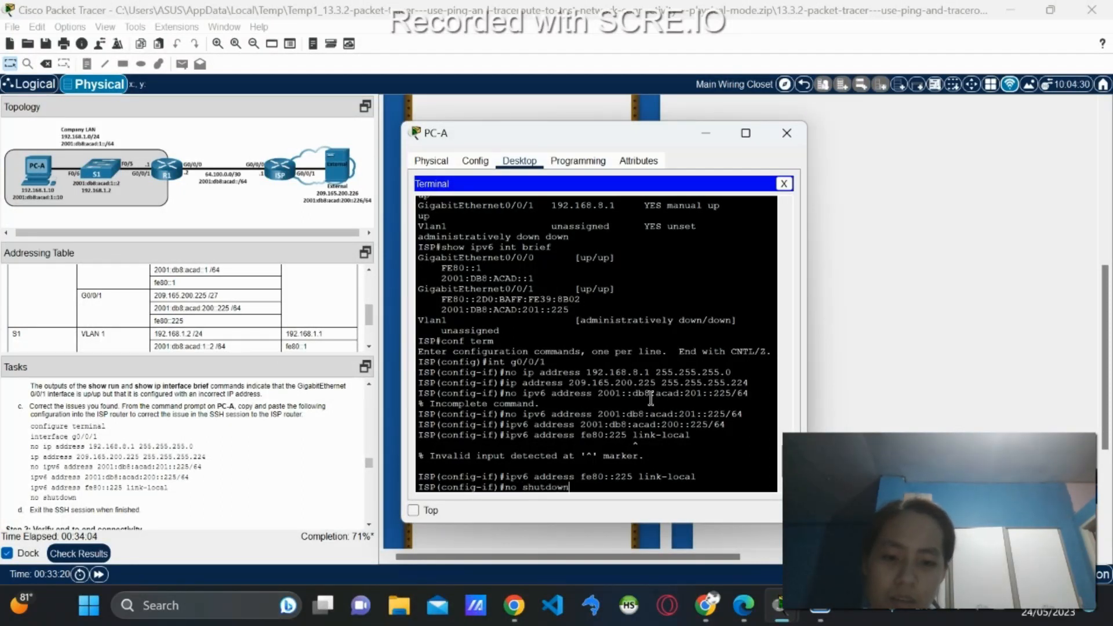
# Enable G0/0/1 with 'no shutdown', exit both config modes, and end the SSH session to ISP.
pyautogui.press('Return')
pyautogui.scroll(-1, 161, 443)
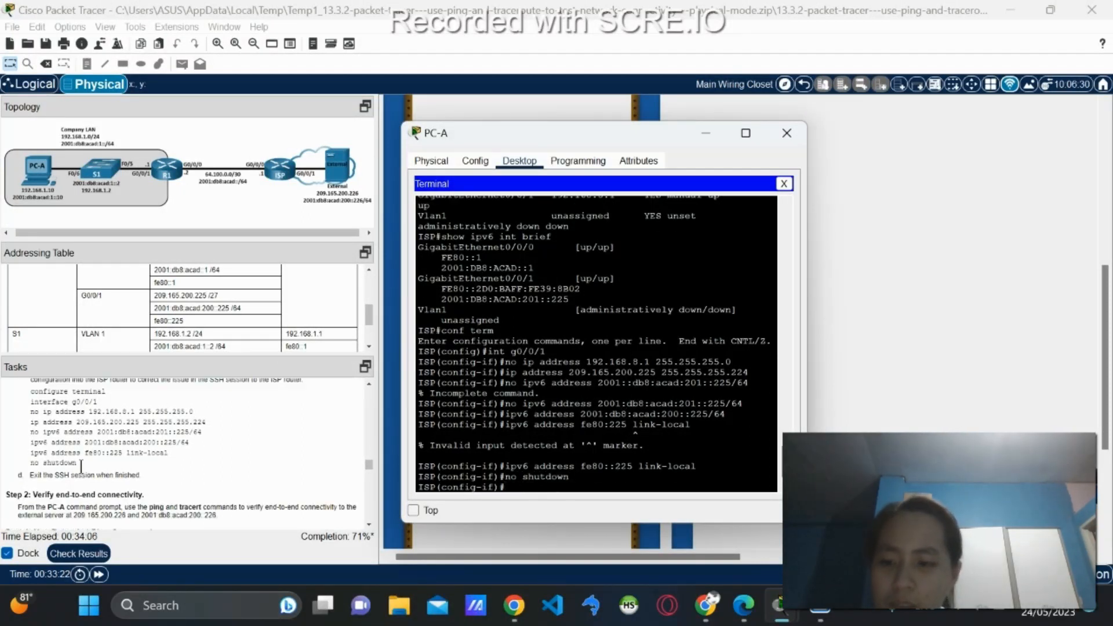
pyautogui.write('exit')
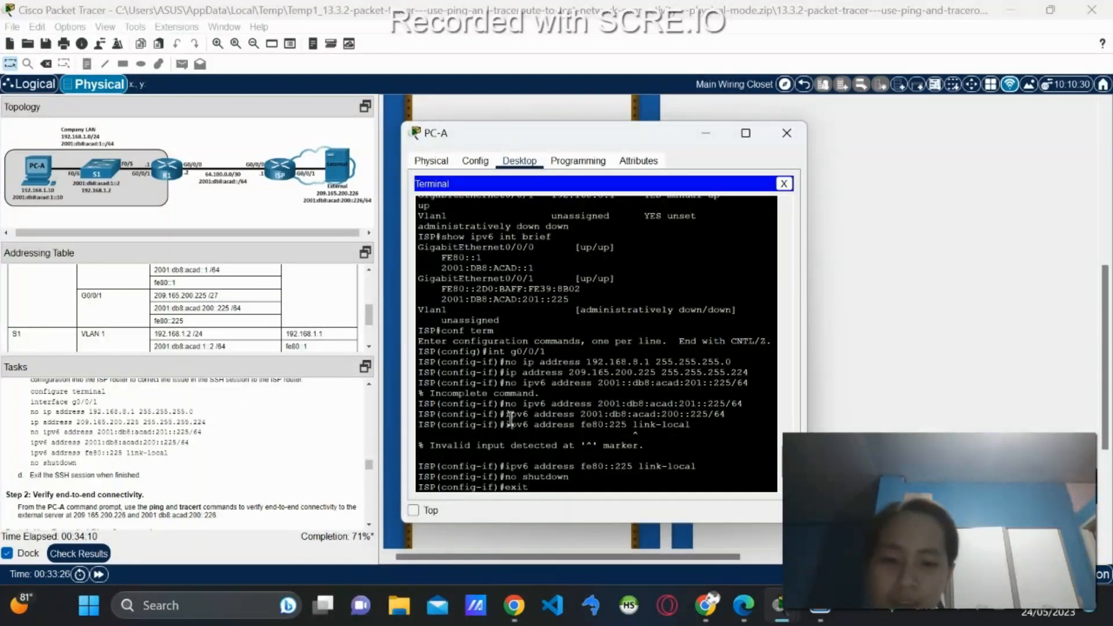
pyautogui.press('Return')
pyautogui.write('exit')
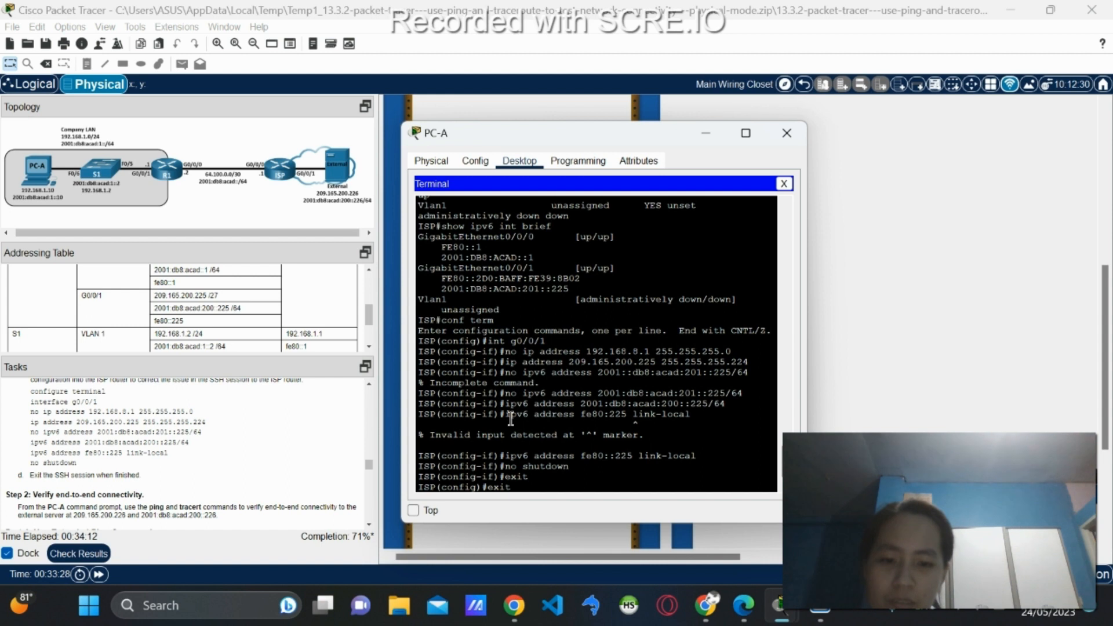
pyautogui.press('Return')
pyautogui.write('exit')
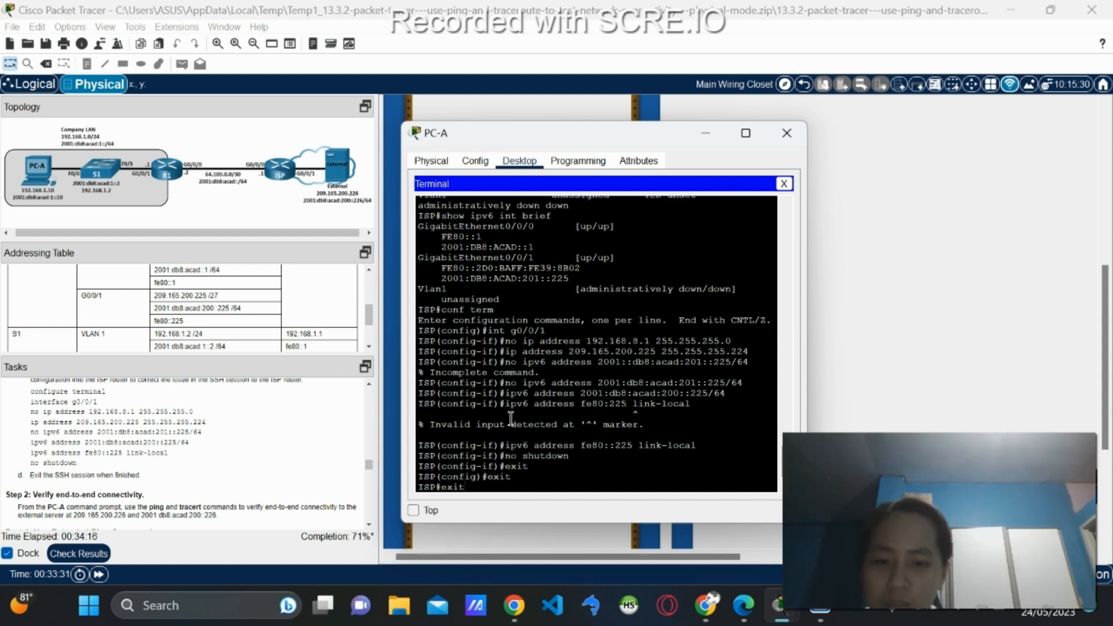
pyautogui.press('Return')
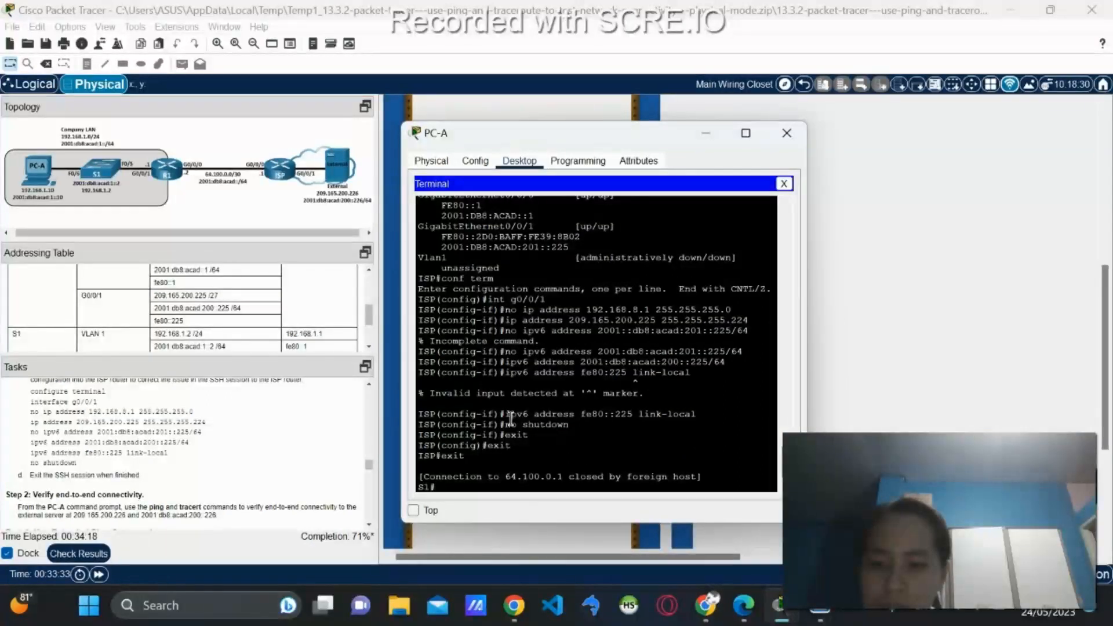
pyautogui.scroll(-3, 191, 464)
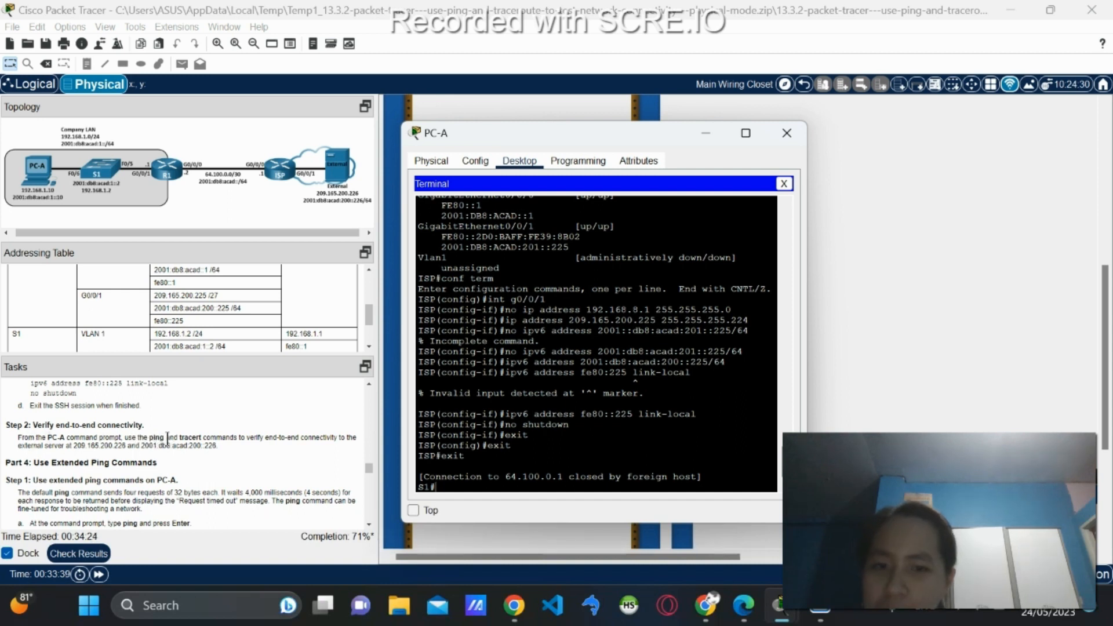
pyautogui.click(785, 185)
# From PC-A's Command Prompt, ping 209.165.200.226, receiving 3 of 4 replies.
pyautogui.click(652, 218)
pyautogui.scroll(-8, 519, 335)
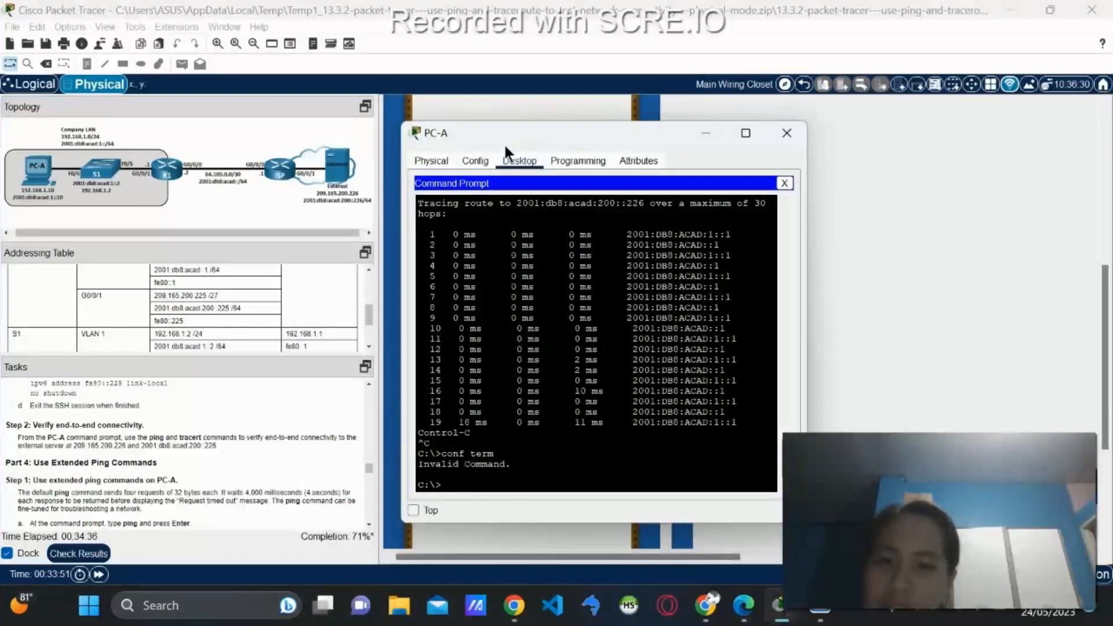
pyautogui.moveTo(505, 143); pyautogui.dragTo(516, 142)
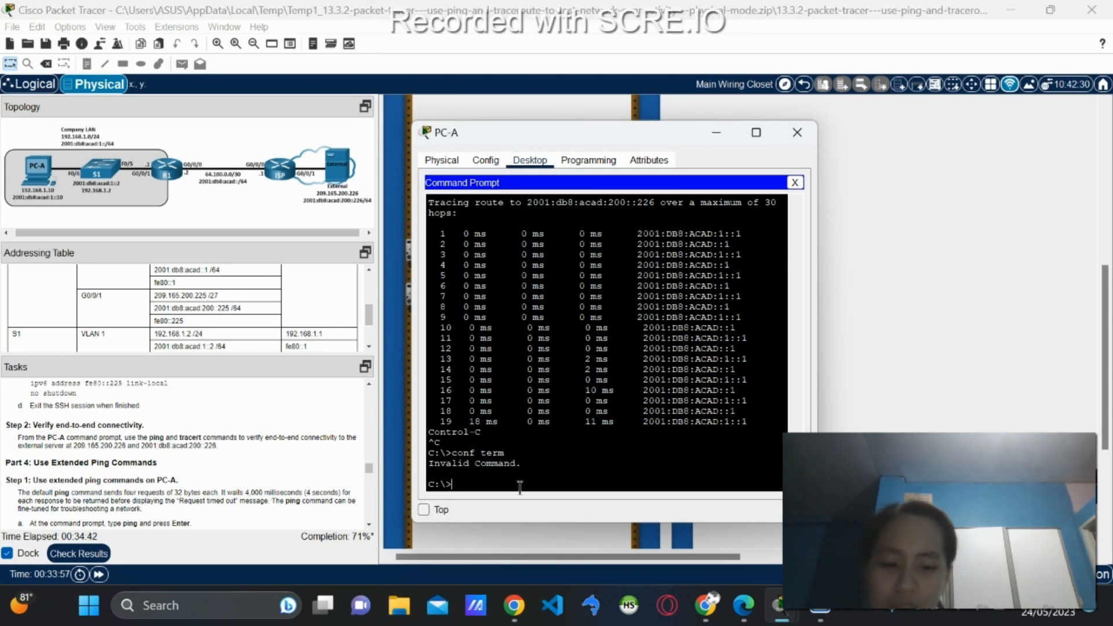
pyautogui.write('ing 20')
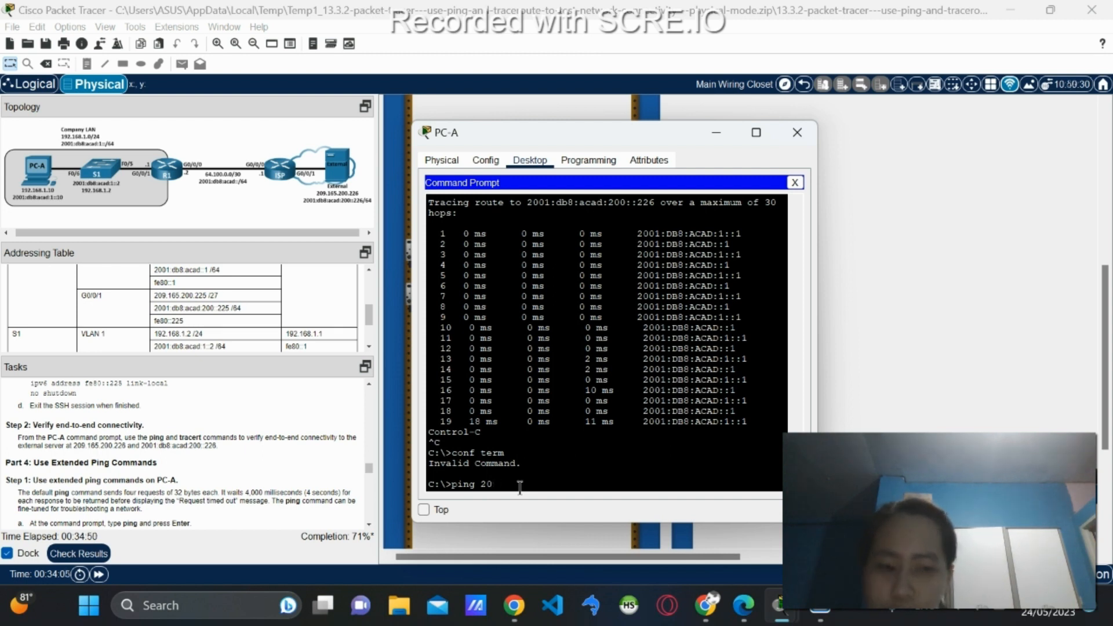
pyautogui.press('BackSpace')
pyautogui.press('BackSpace')
pyautogui.press('BackSpace')
pyautogui.press('BackSpace')
pyautogui.press('BackSpace')
pyautogui.press('BackSpace')
pyautogui.press('BackSpace')
pyautogui.press('Up')
pyautogui.press('Up')
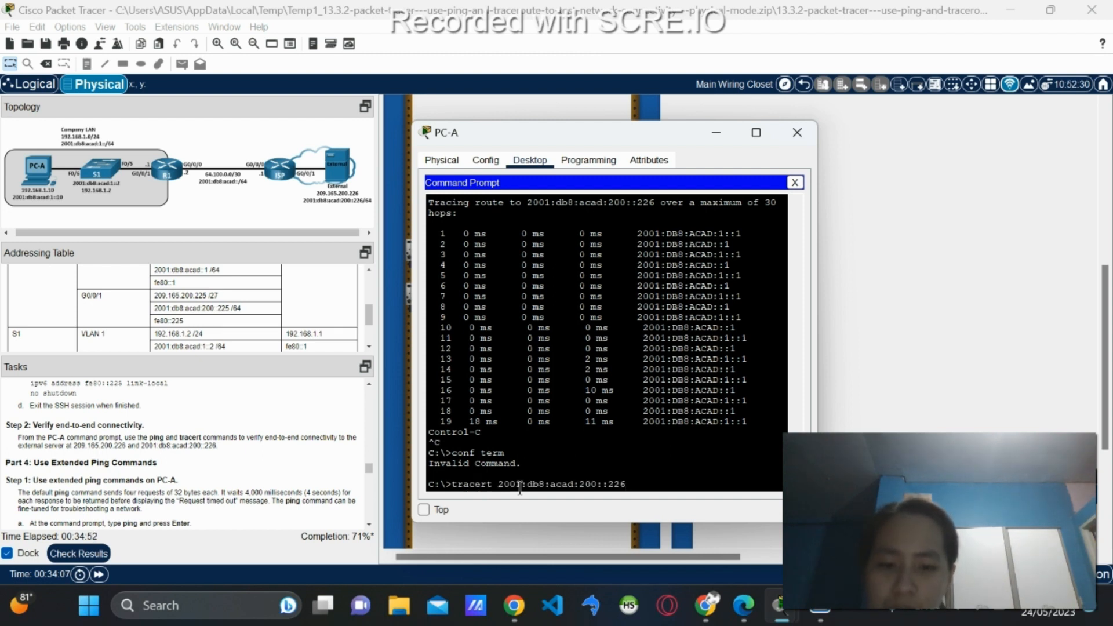
pyautogui.press('Up')
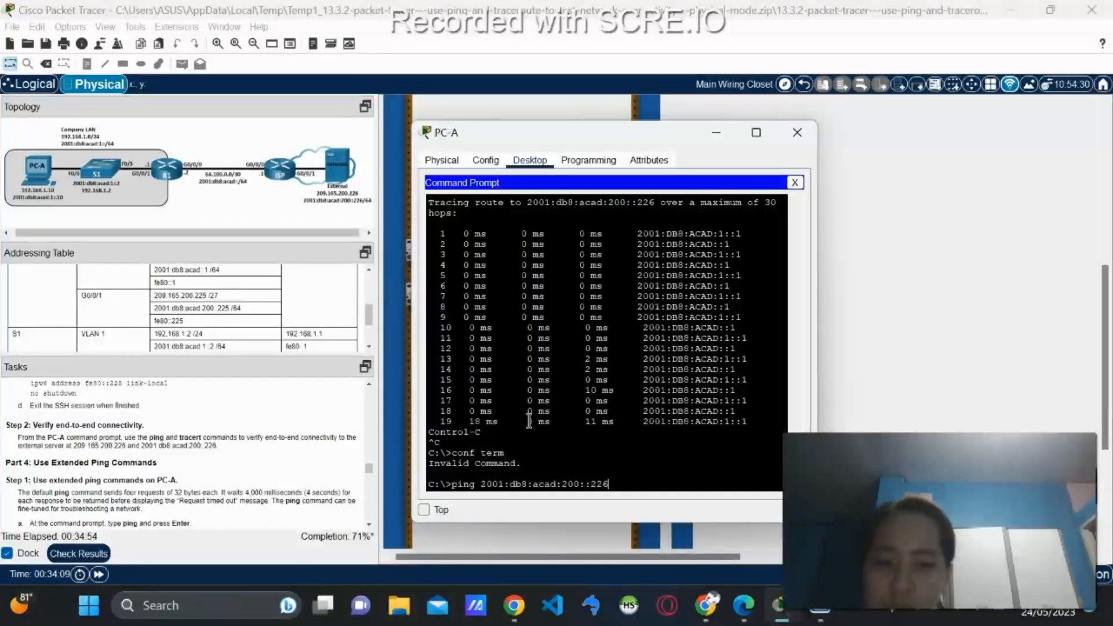
pyautogui.press('Up')
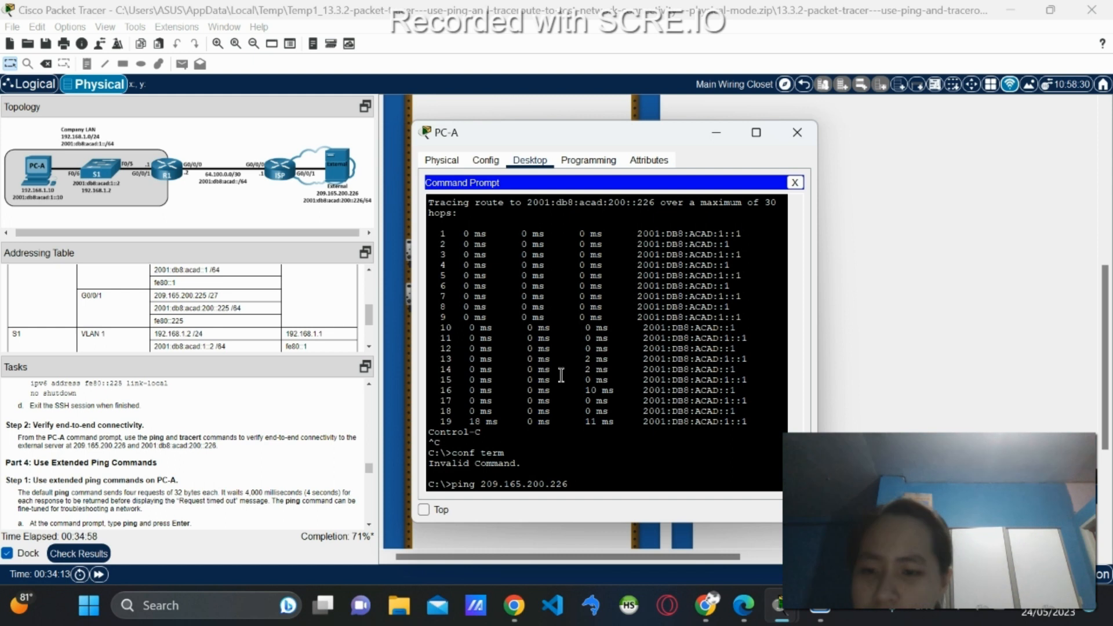
pyautogui.press('Return')
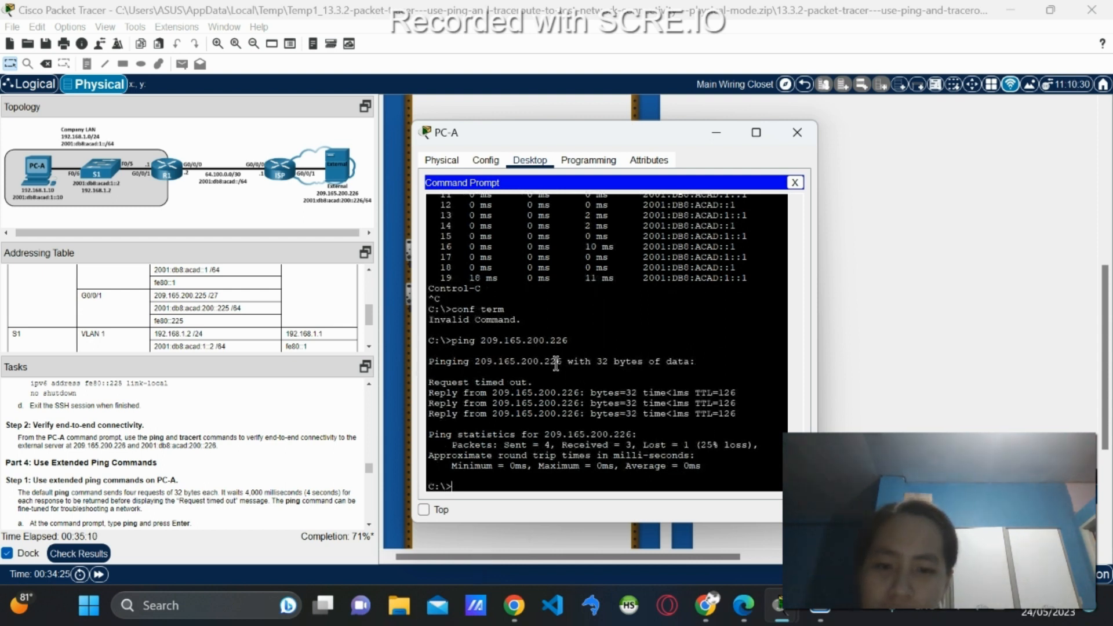
# Rerun the ping to 2001:db8:acad:200::226, now with 0% loss.
pyautogui.press('Up')
pyautogui.press('Up')
pyautogui.press('Up')
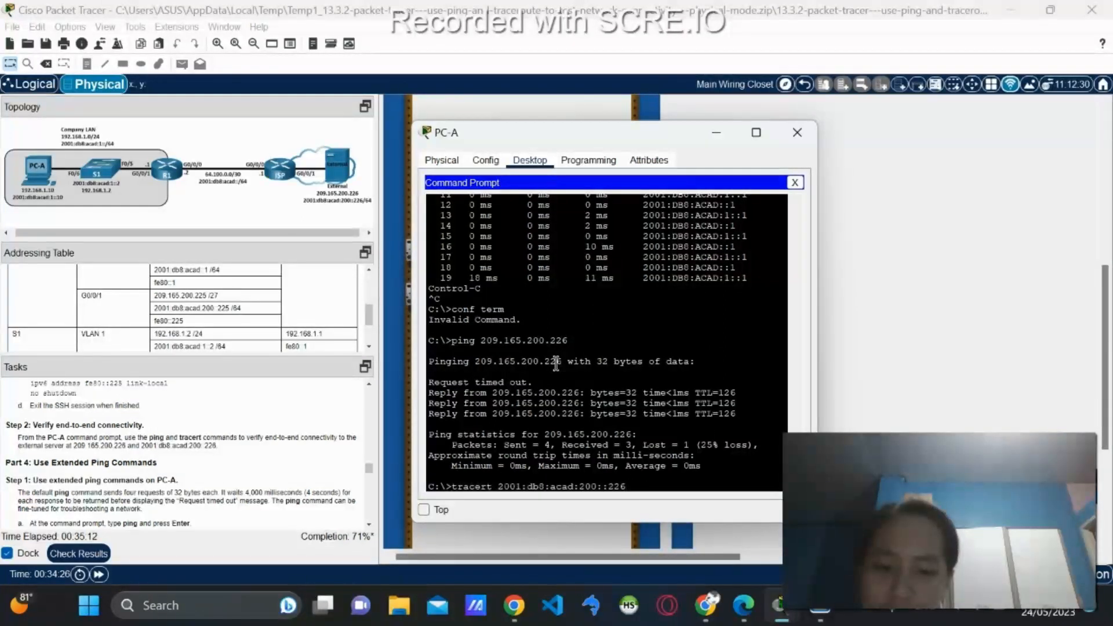
pyautogui.press('Up')
pyautogui.press('Up')
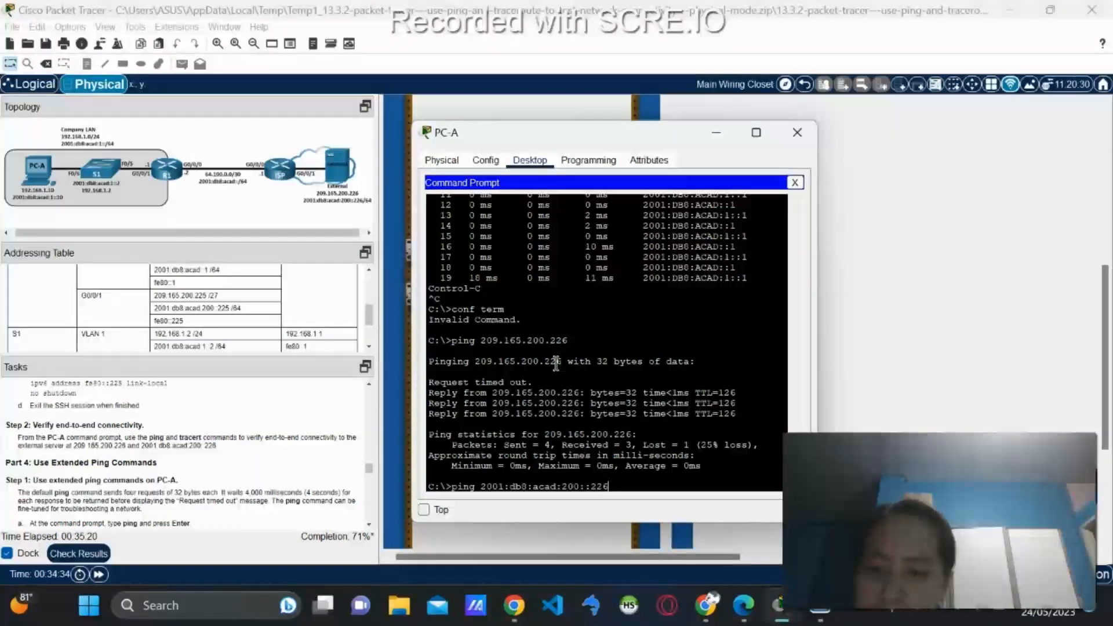
pyautogui.press('Return')
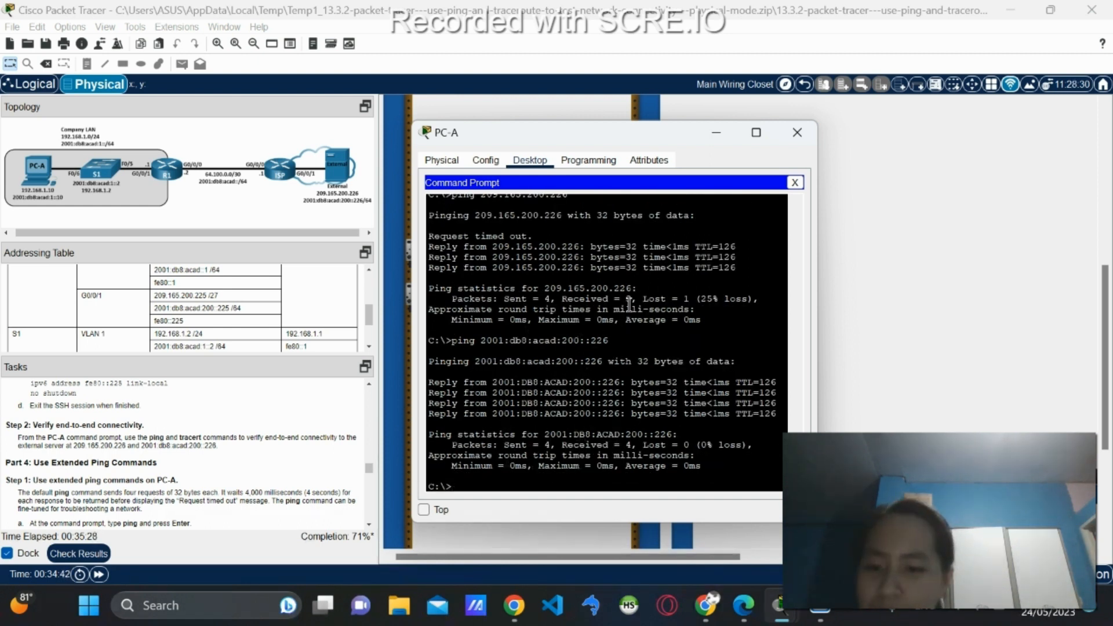
# Rerun traceroutes to 209.165.200.226 and 2001:db8:acad:200::226, each reaching External in 3 hops.
pyautogui.press('Up')
pyautogui.press('Up')
pyautogui.press('Up')
pyautogui.press('Up')
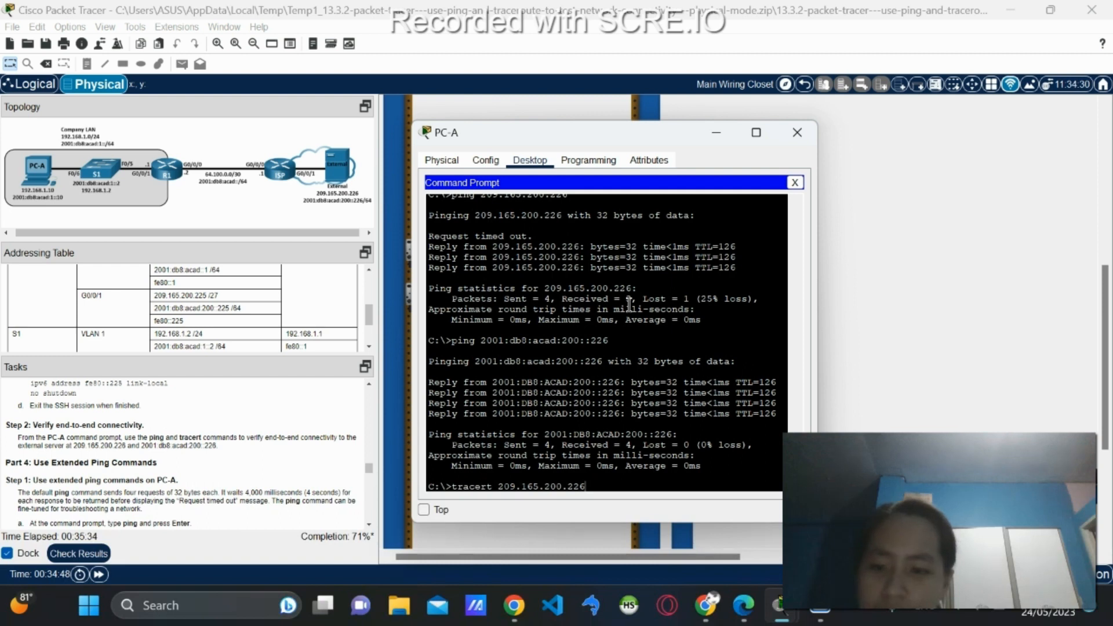
pyautogui.press('Return')
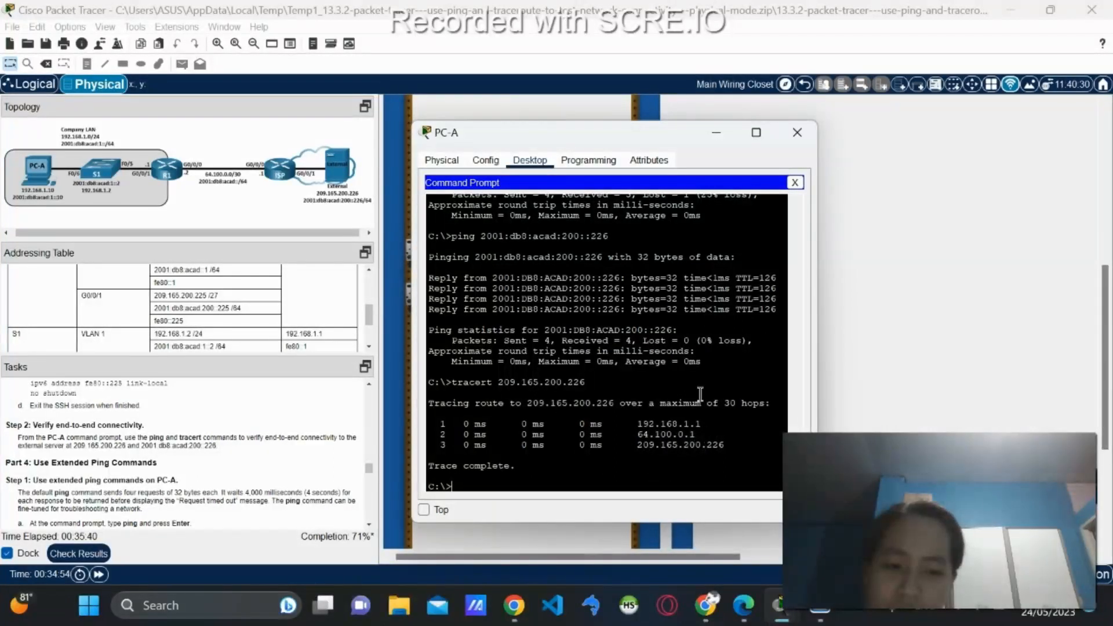
pyautogui.press('Up')
pyautogui.press('Up')
pyautogui.press('Up')
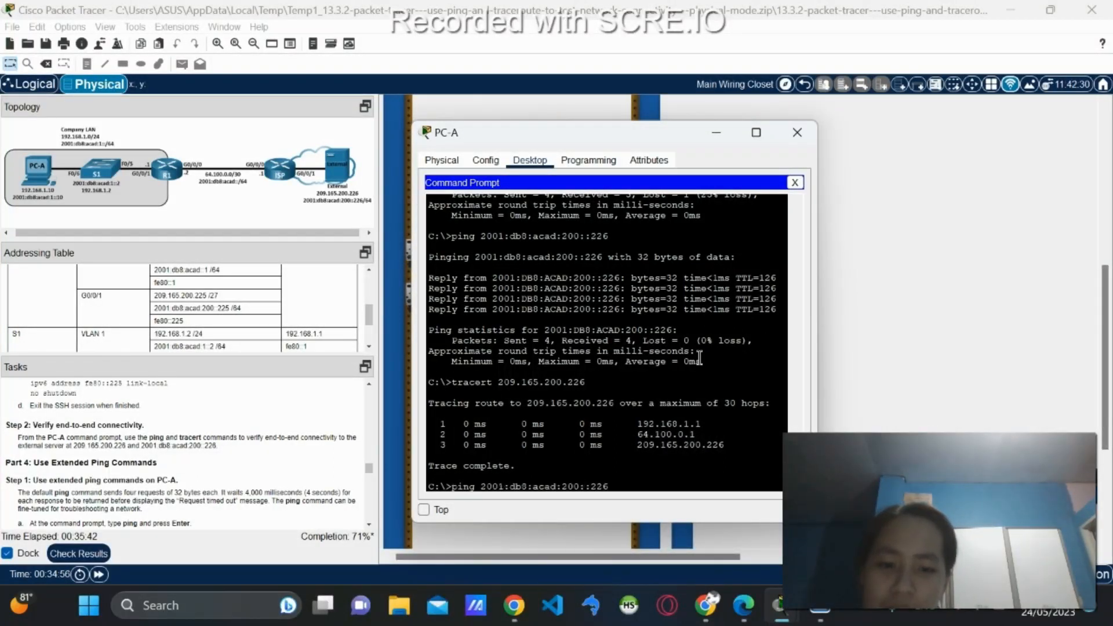
pyautogui.press('Up')
pyautogui.press('Up')
pyautogui.press('Up')
pyautogui.press('Up')
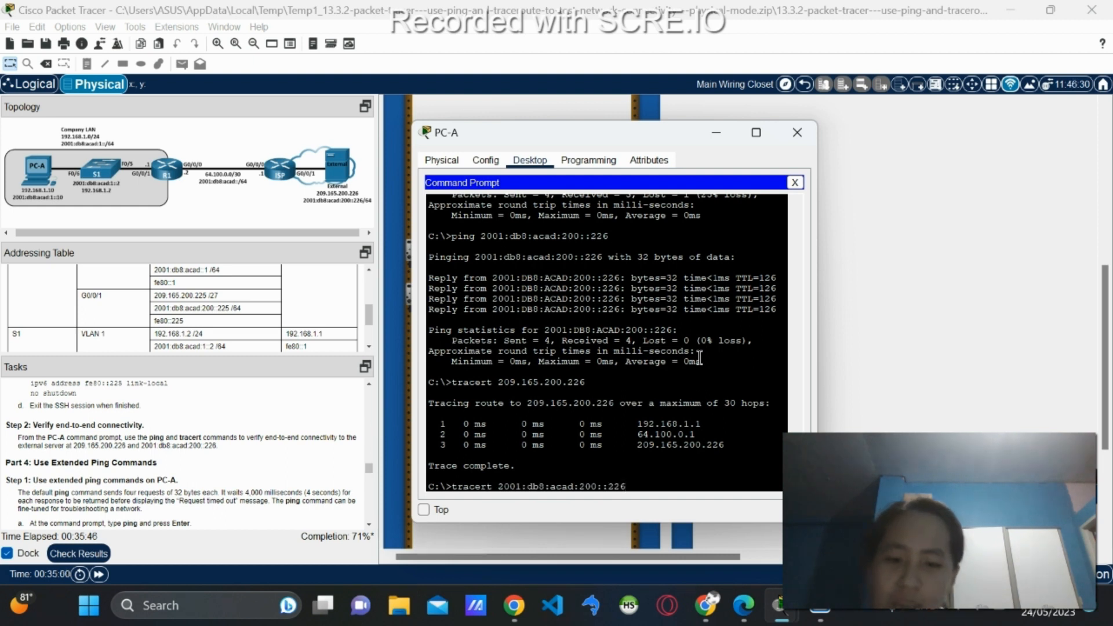
pyautogui.press('Return')
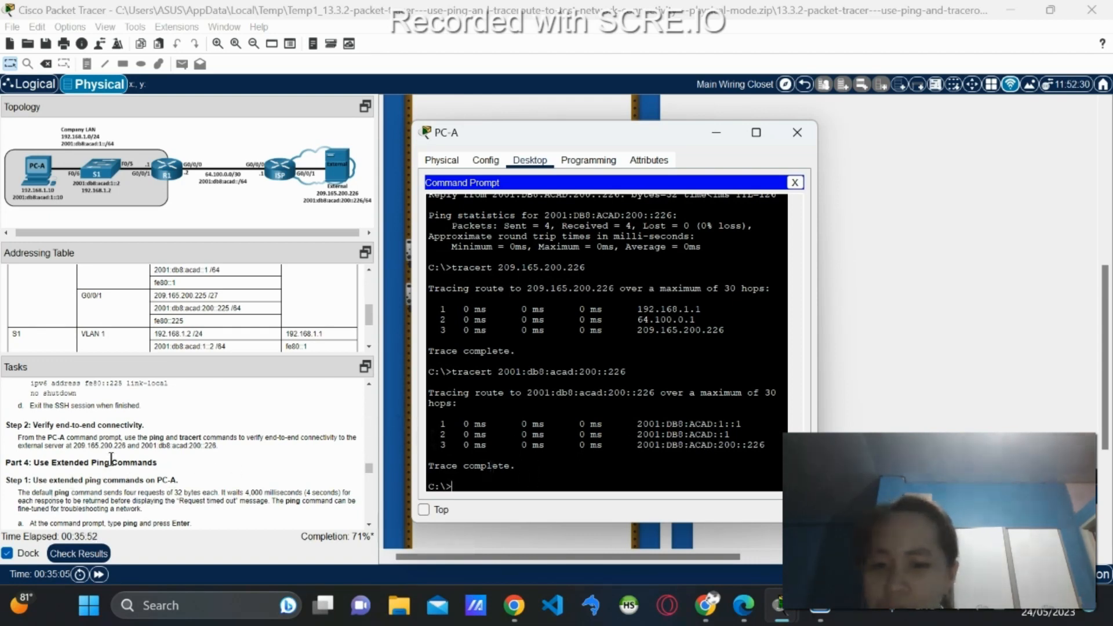
# Run 'ping' with no arguments to display its usage options.
pyautogui.scroll(-3, 111, 458)
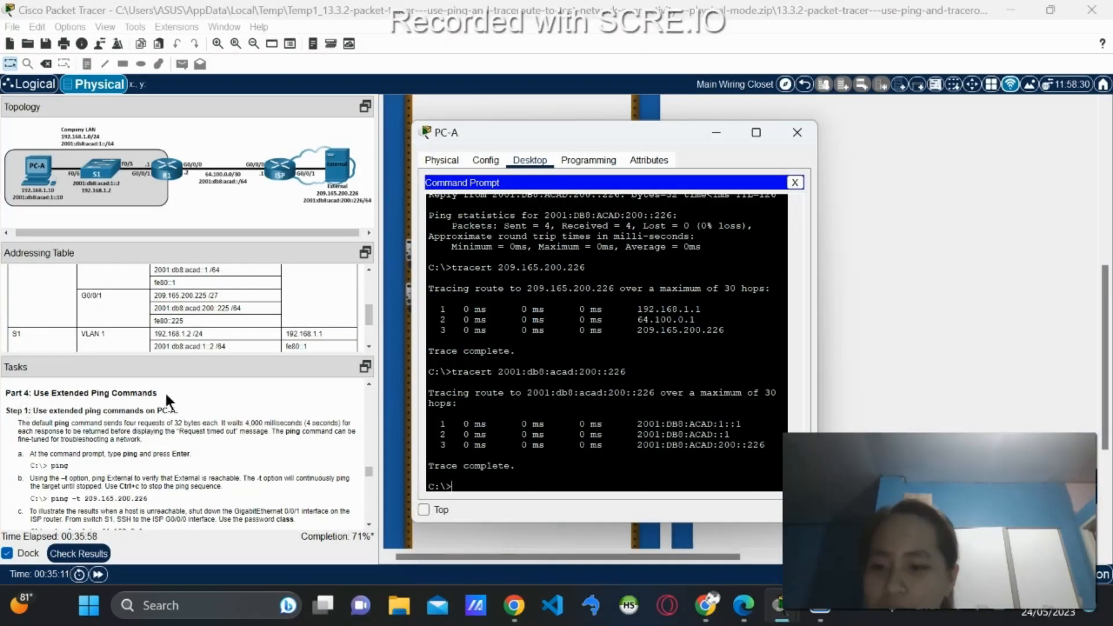
pyautogui.scroll(-2, 62, 424)
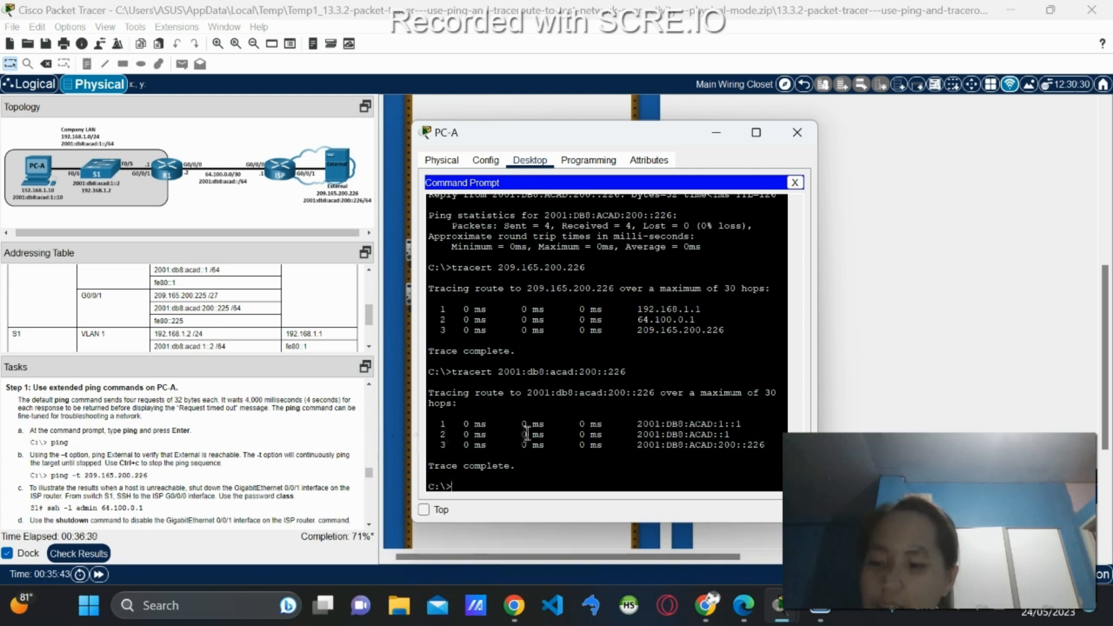
pyautogui.write('ping')
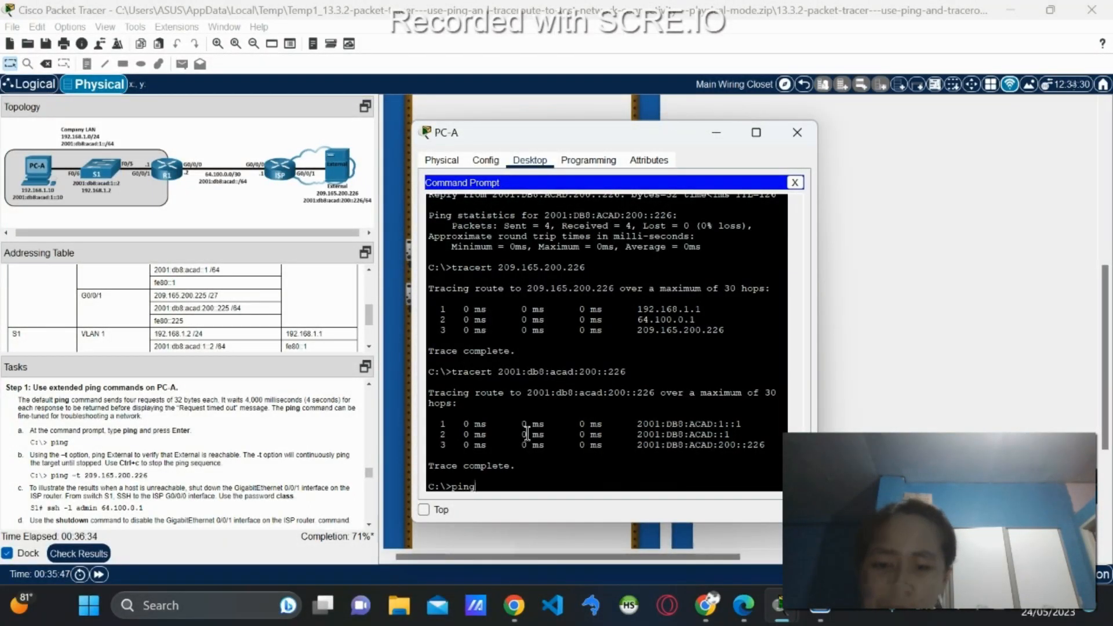
pyautogui.press('Return')
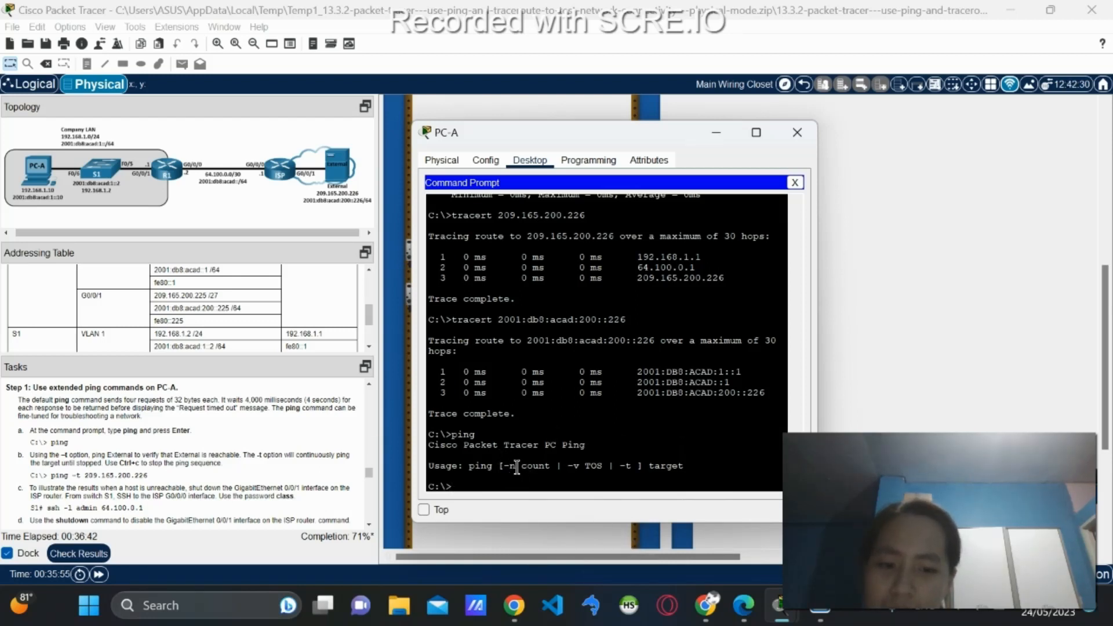
pyautogui.scroll(-1, 55, 489)
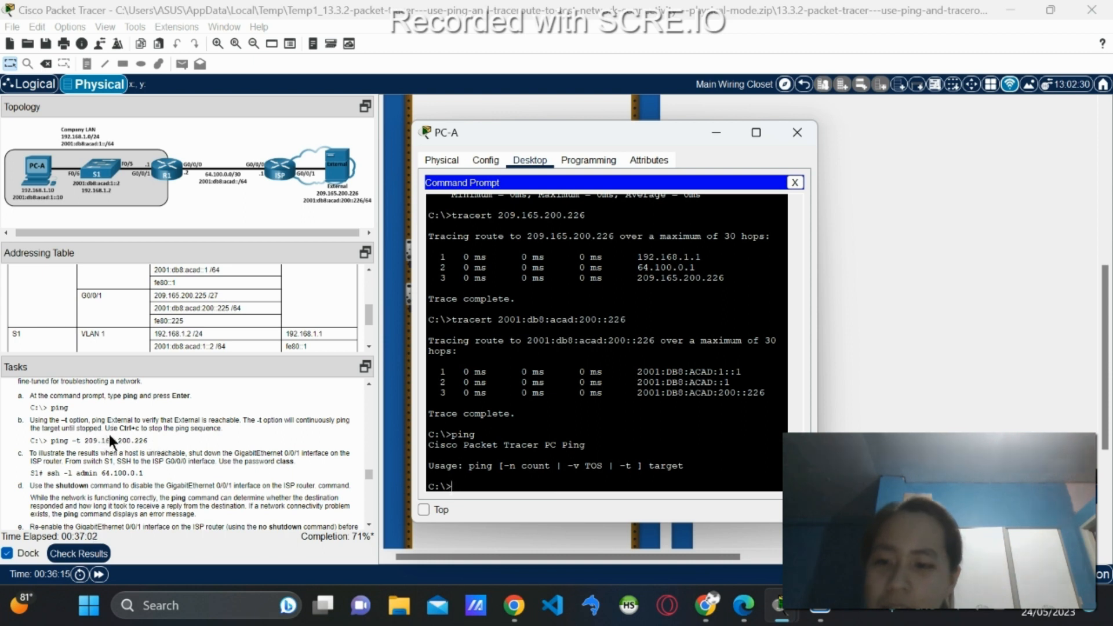
# Recall the ping to 209.165.200.226 and edit it to 'ping -t 209.165.200.226'.
pyautogui.press('Up')
pyautogui.press('Up')
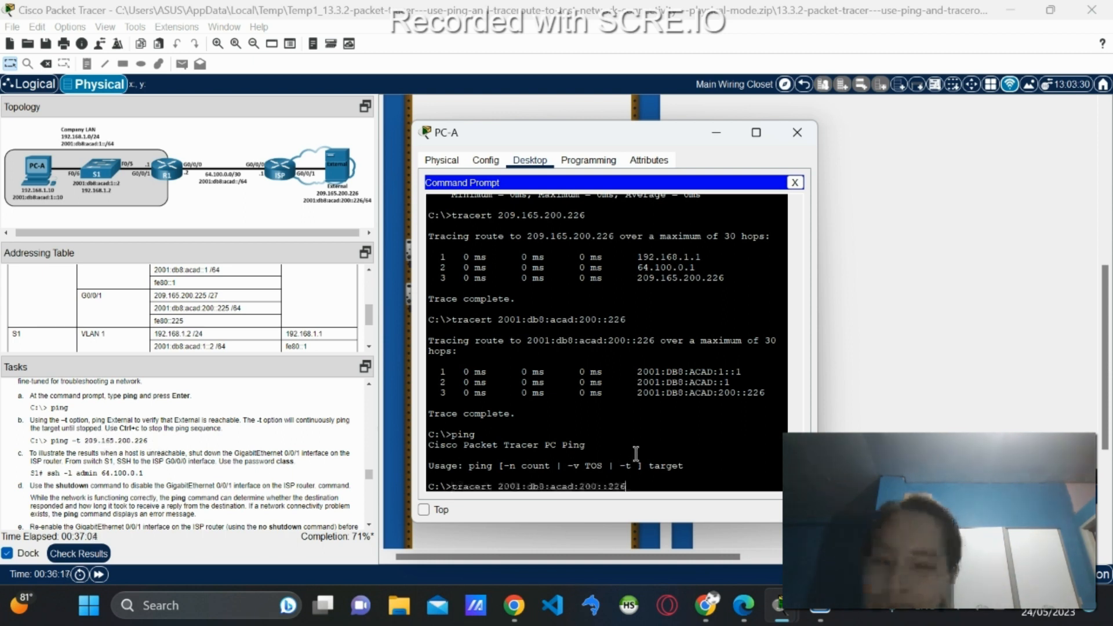
pyautogui.press('Up')
pyautogui.press('Up')
pyautogui.press('Up')
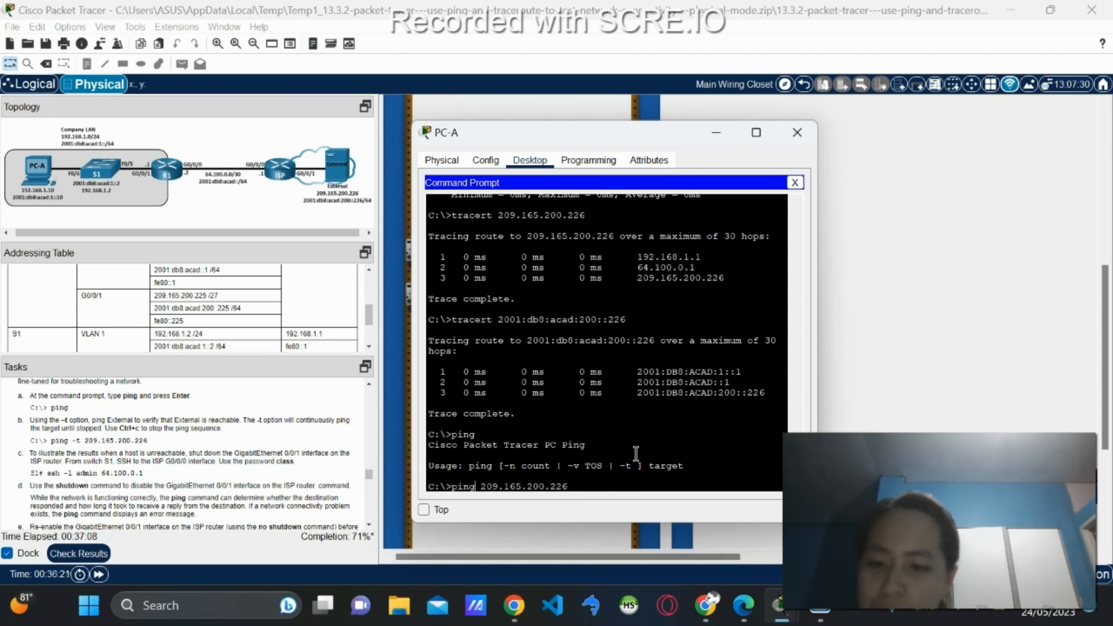
pyautogui.press('Left')
pyautogui.press('Left')
pyautogui.press('Left')
pyautogui.press('Left')
pyautogui.press('Left')
pyautogui.press('Left')
pyautogui.press('Left')
pyautogui.press('Left')
pyautogui.press('Left')
pyautogui.press('Left')
pyautogui.press('Left')
pyautogui.press('Left')
pyautogui.press('Left')
pyautogui.press('Left')
pyautogui.press('Left')
pyautogui.write('-t')
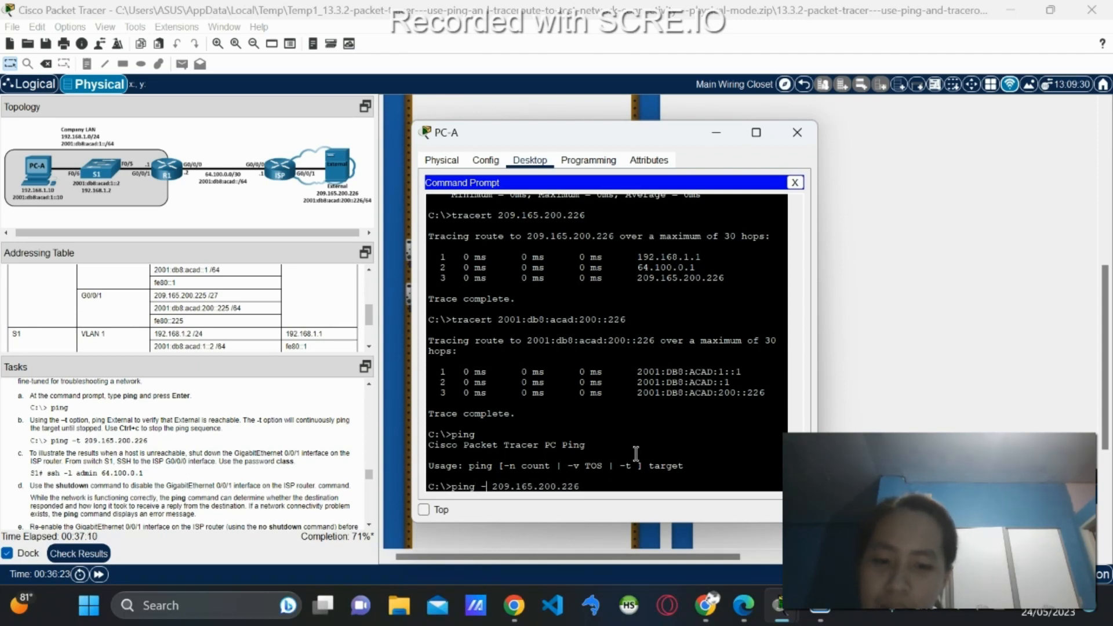
pyautogui.press('End')
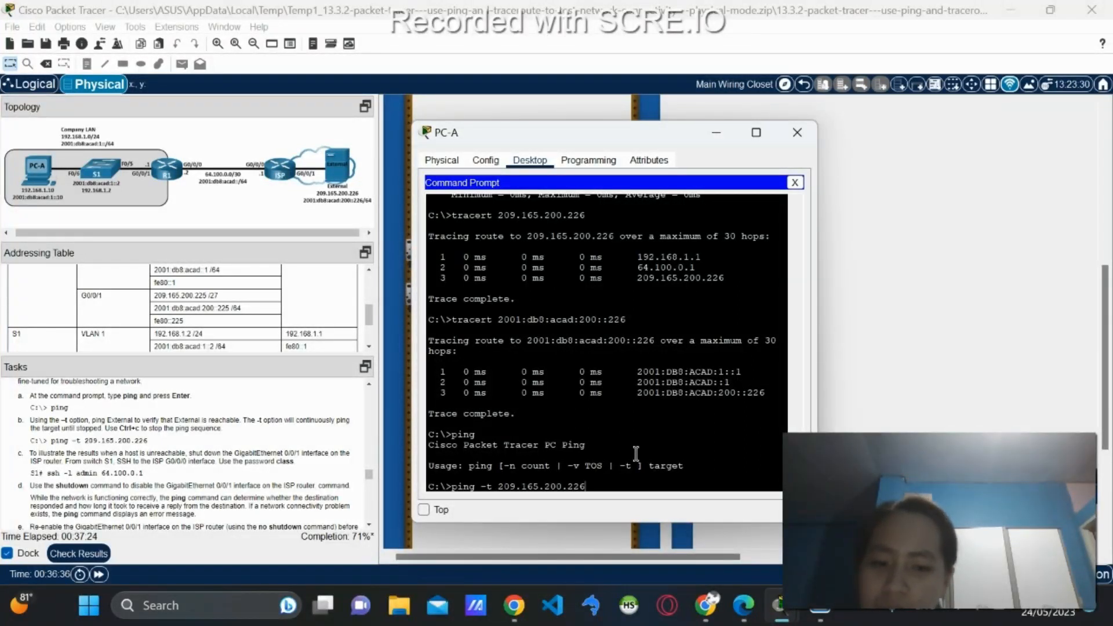
# Run 'ping -t 209.165.200.226' on PC-A and let the TTL=126 replies stream.
pyautogui.press('Return')
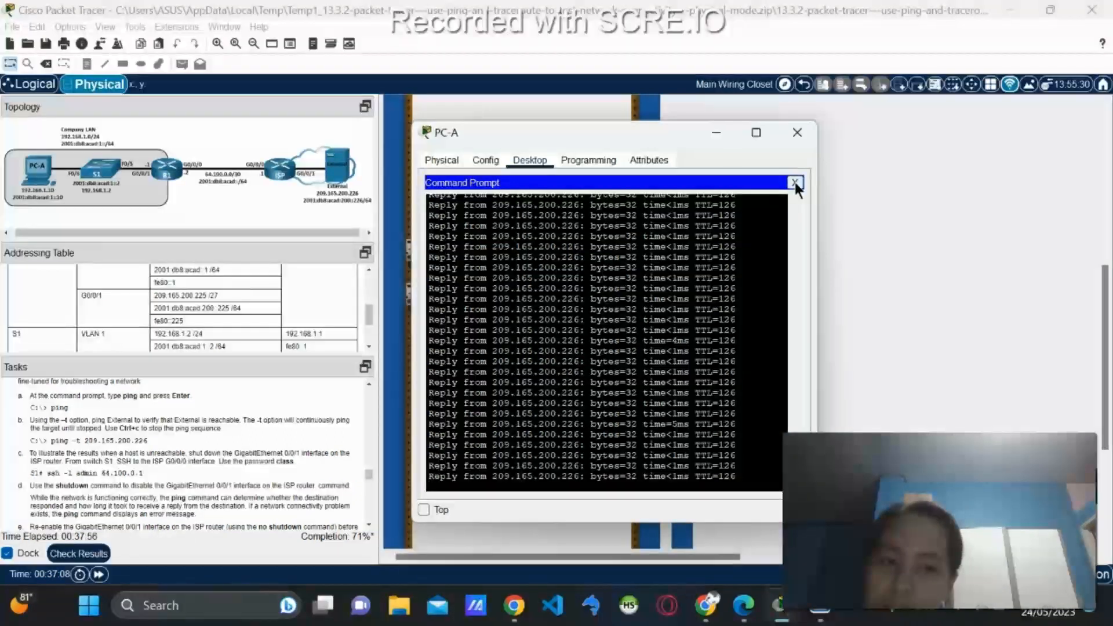
# Switch from PC-A's Command Prompt to a Terminal console session on S1 with default settings.
pyautogui.click(795, 182)
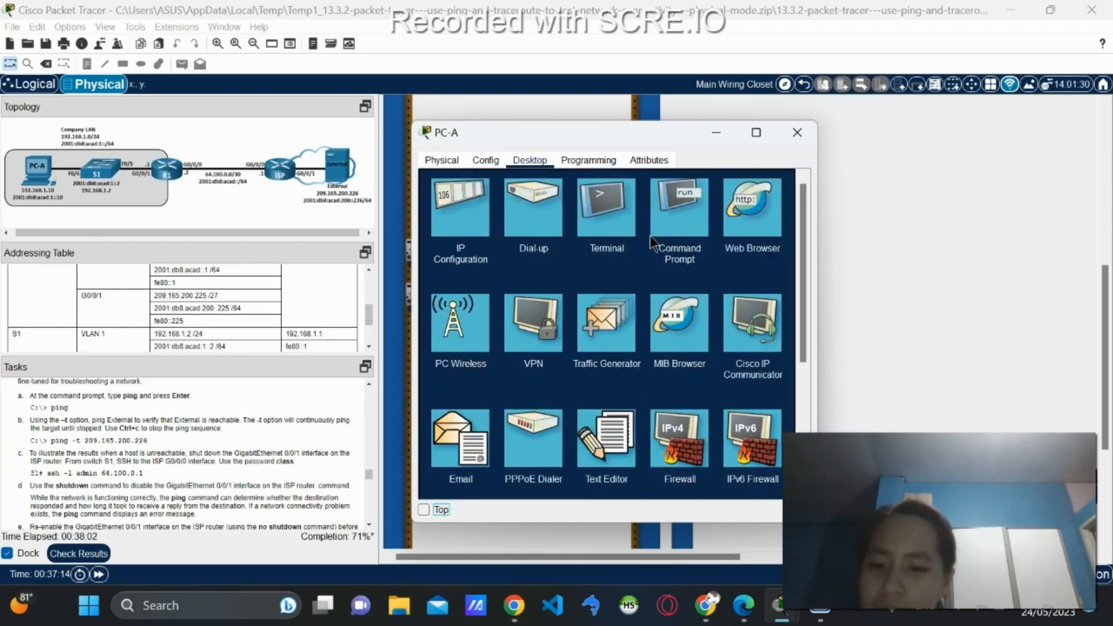
pyautogui.click(668, 211)
pyautogui.click(789, 180)
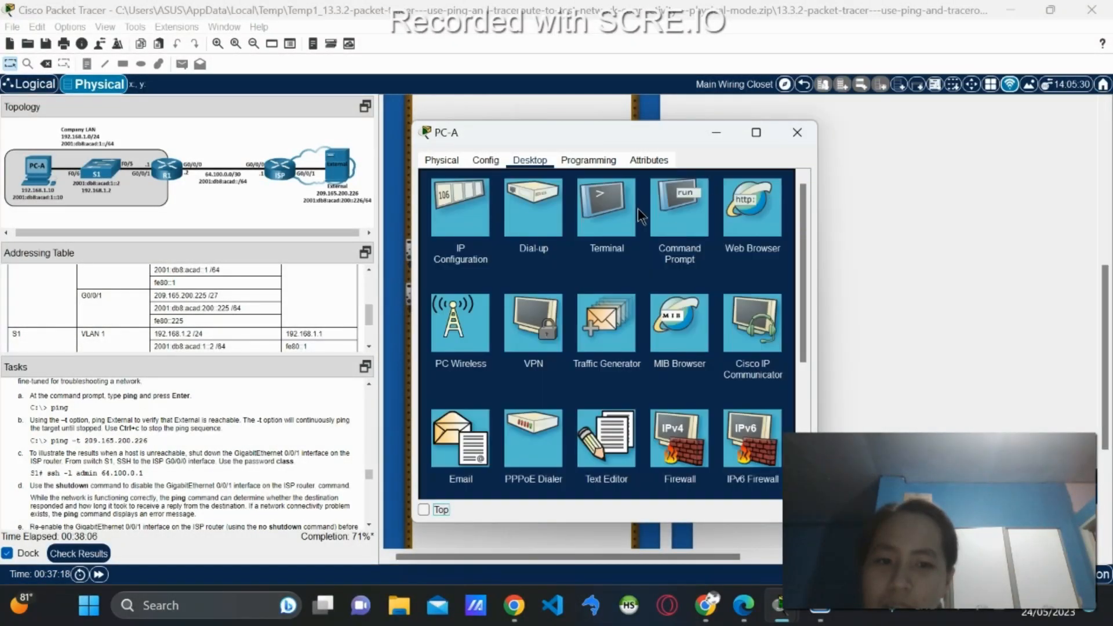
pyautogui.click(633, 223)
pyautogui.click(789, 307)
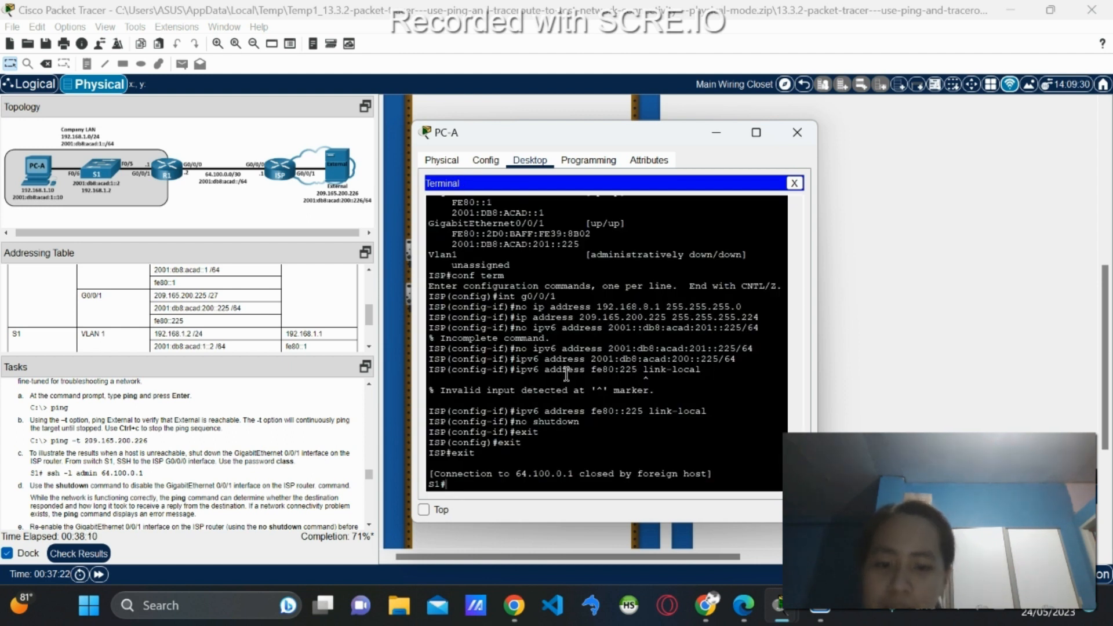
# On S1, enter 'conf term' and try 'int g0/0/1', which is rejected as invalid.
pyautogui.write('conf term')
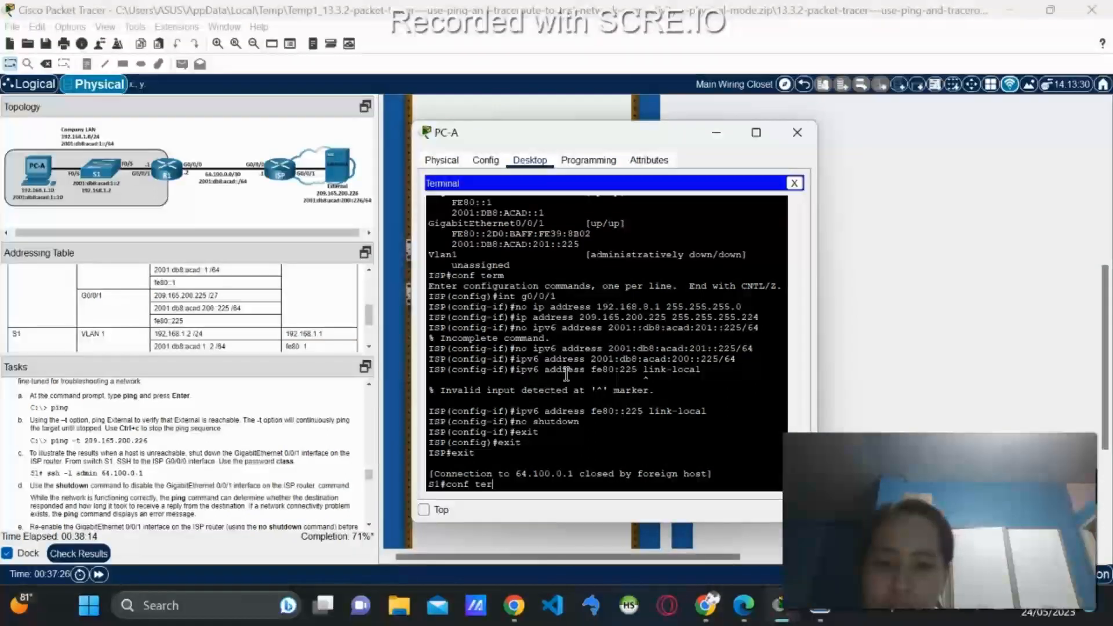
pyautogui.press('Return')
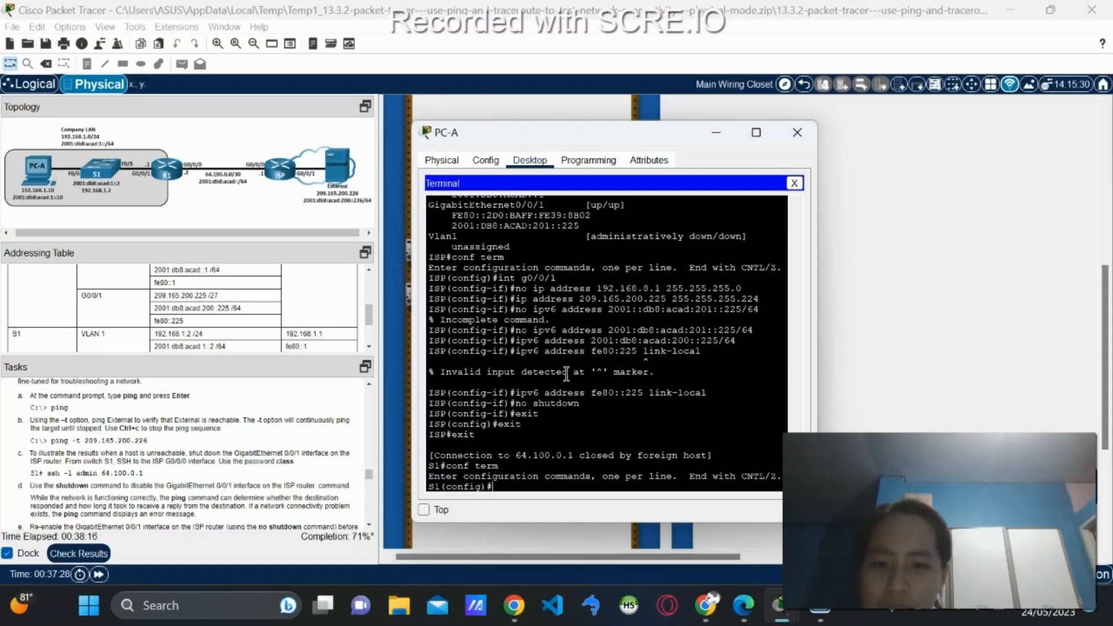
pyautogui.write('in')
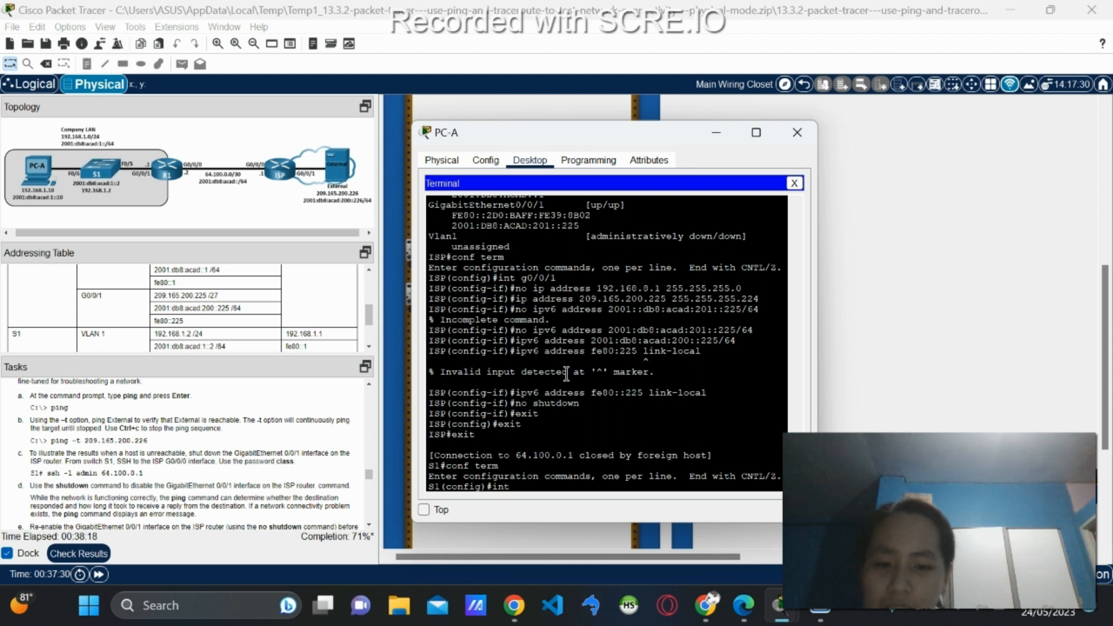
pyautogui.write('t ')
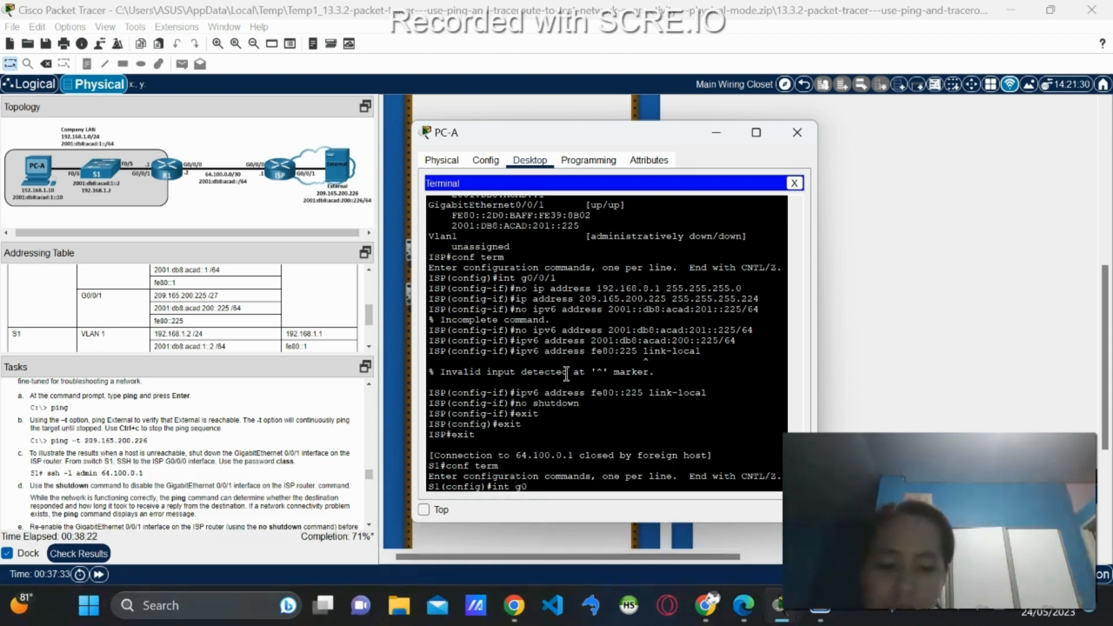
pyautogui.write('g0/0/1')
pyautogui.press('Return')
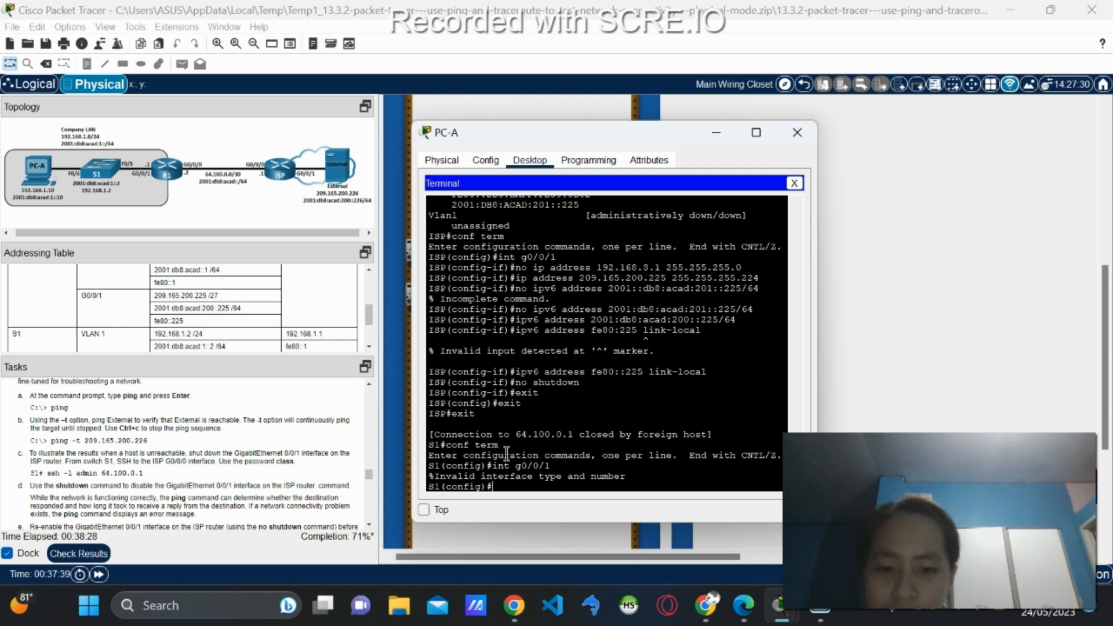
pyautogui.scroll(7, 477, 450)
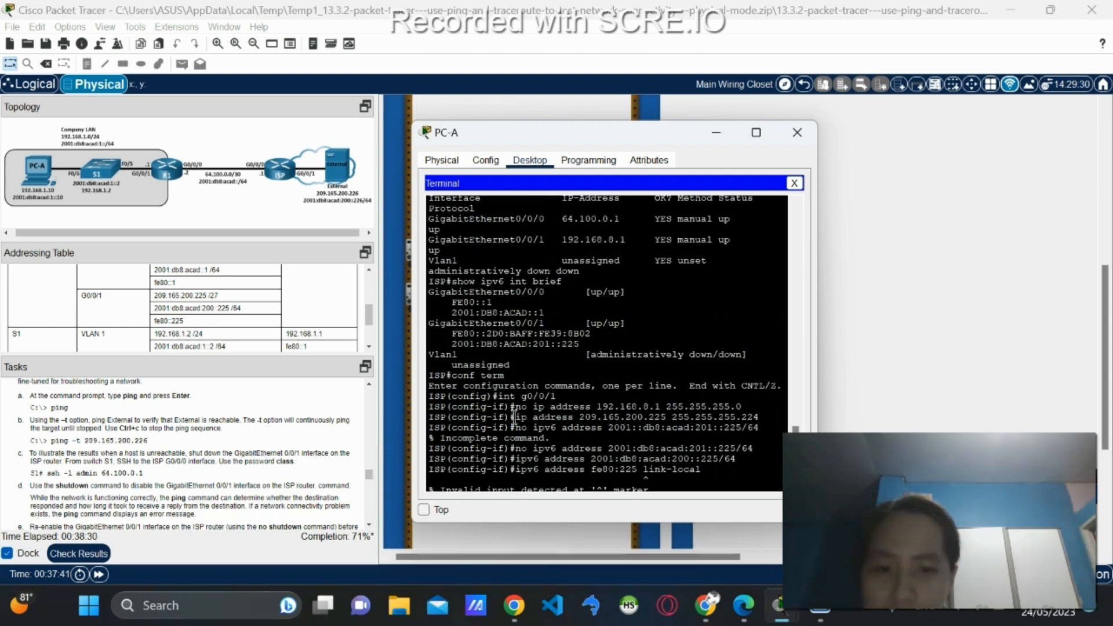
pyautogui.scroll(15, 466, 321)
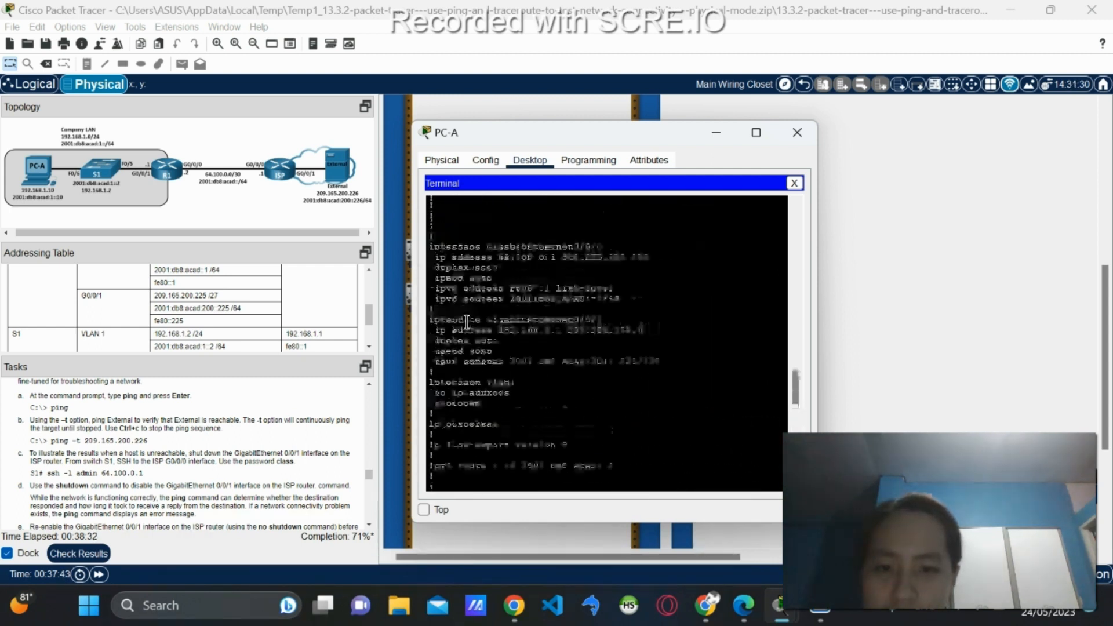
pyautogui.scroll(5, 466, 321)
pyautogui.scroll(-20, 481, 348)
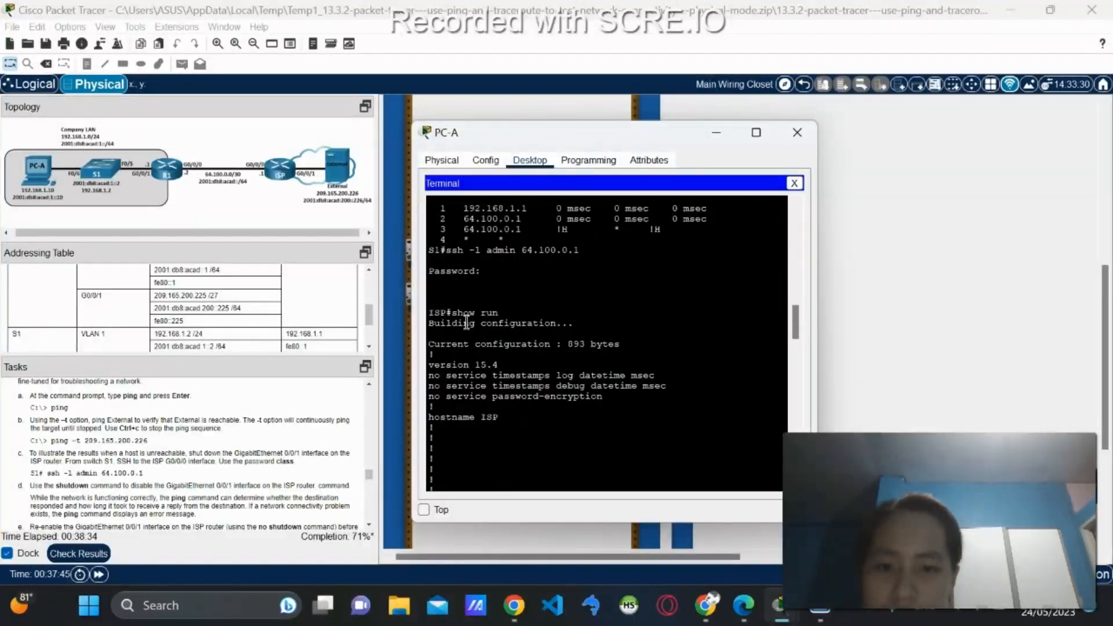
pyautogui.scroll(-10, 497, 373)
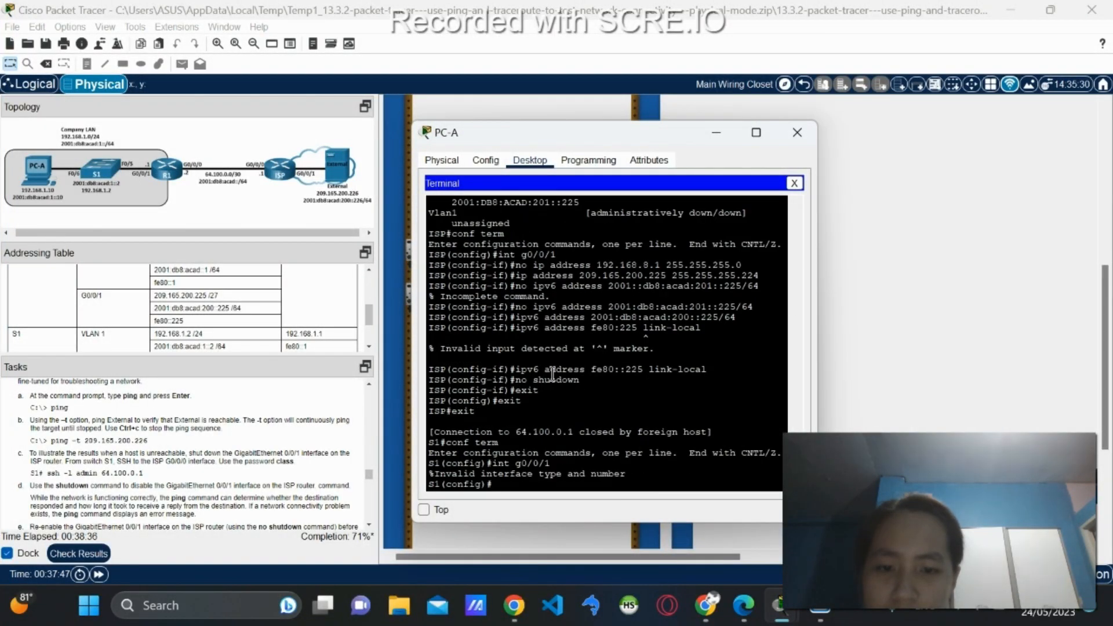
pyautogui.scroll(1, 533, 355)
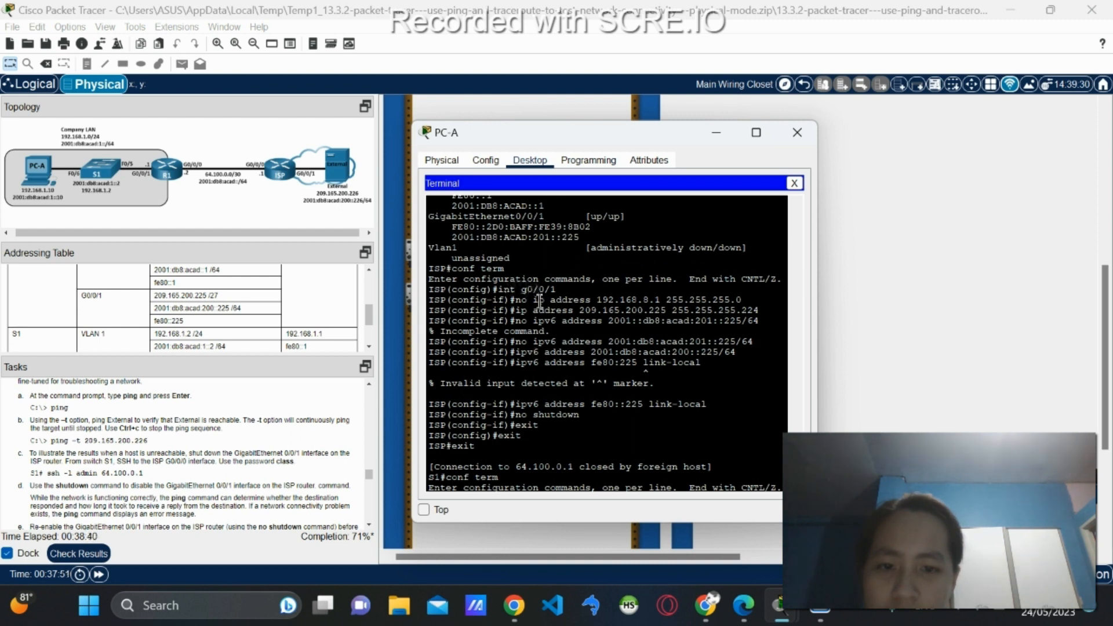
pyautogui.scroll(1, 530, 331)
pyautogui.scroll(-3, 551, 371)
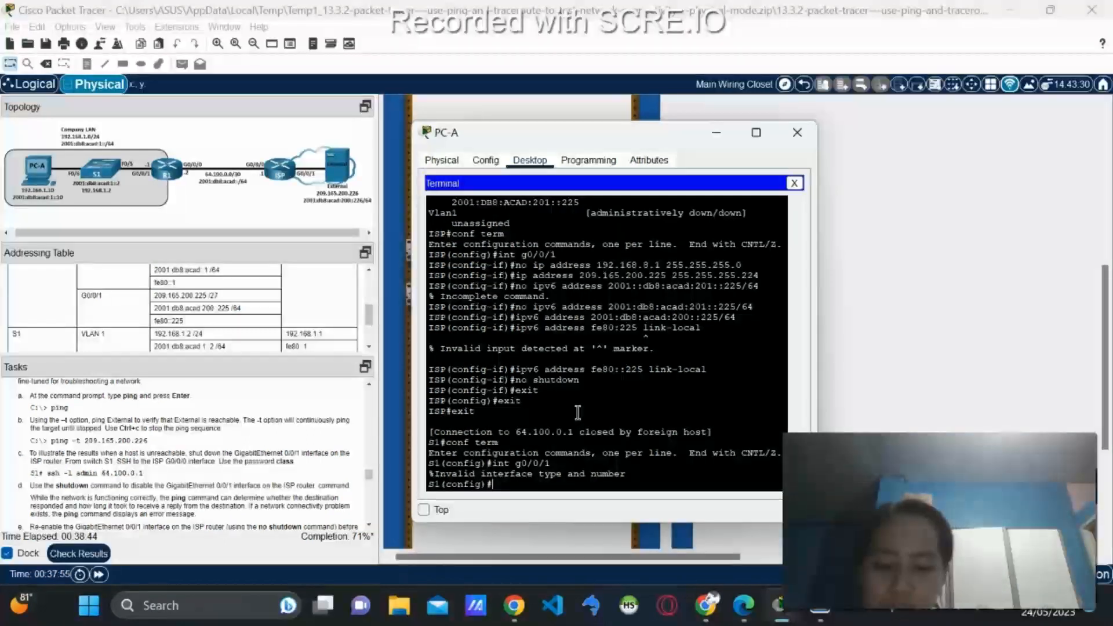
# Exit configuration mode back to S1# and begin typing 'shh -l admin'.
pyautogui.write('exit')
pyautogui.press('Return')
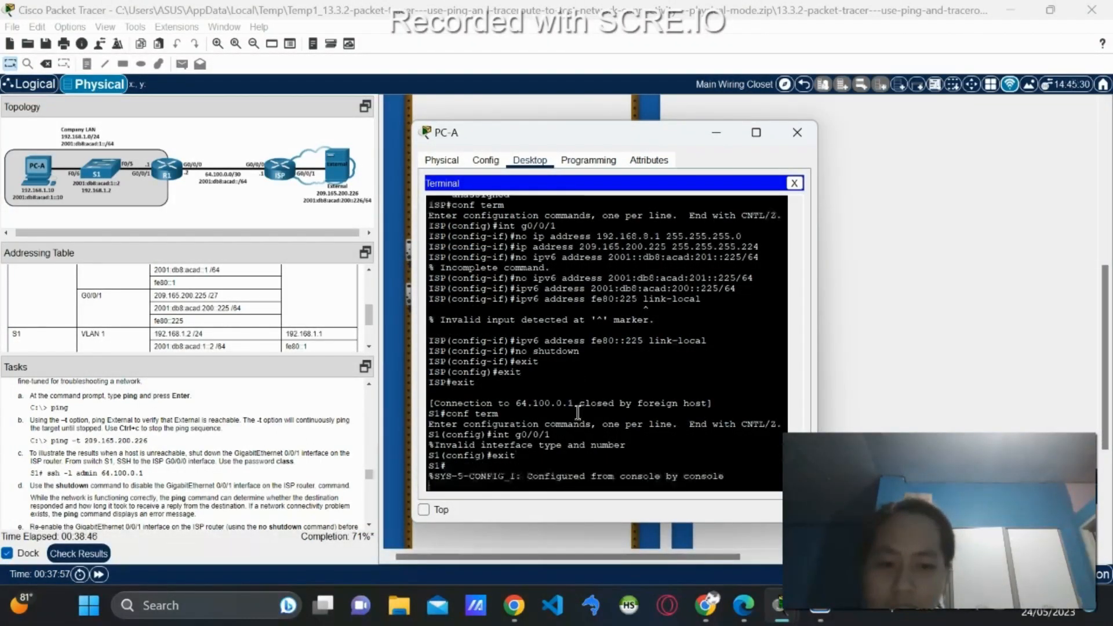
pyautogui.press('Return')
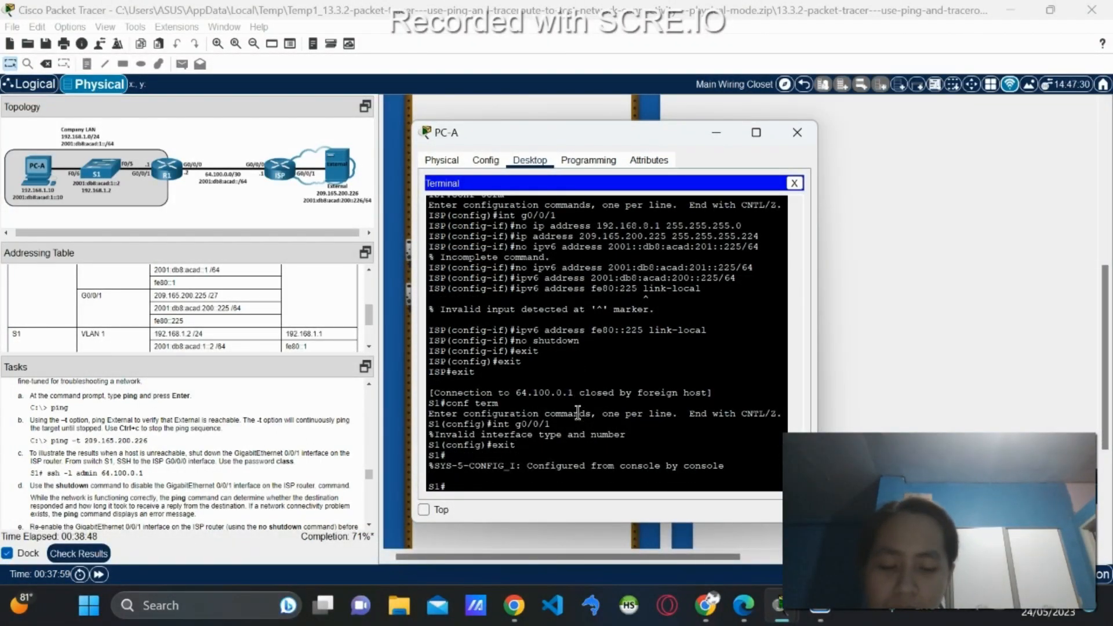
pyautogui.write('shh -l')
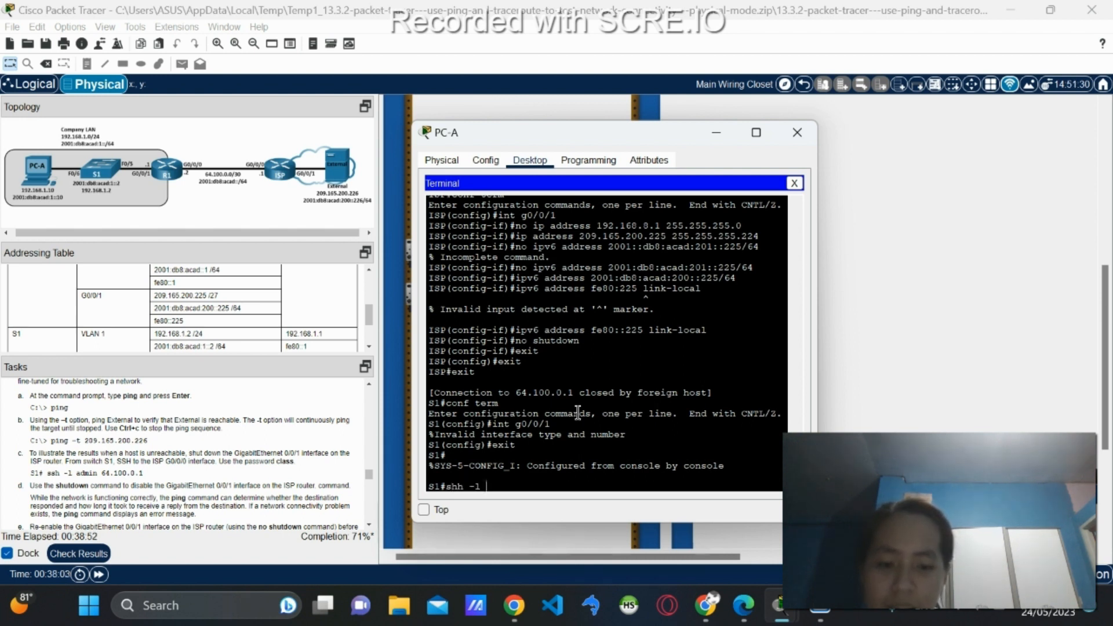
pyautogui.write(' admin')
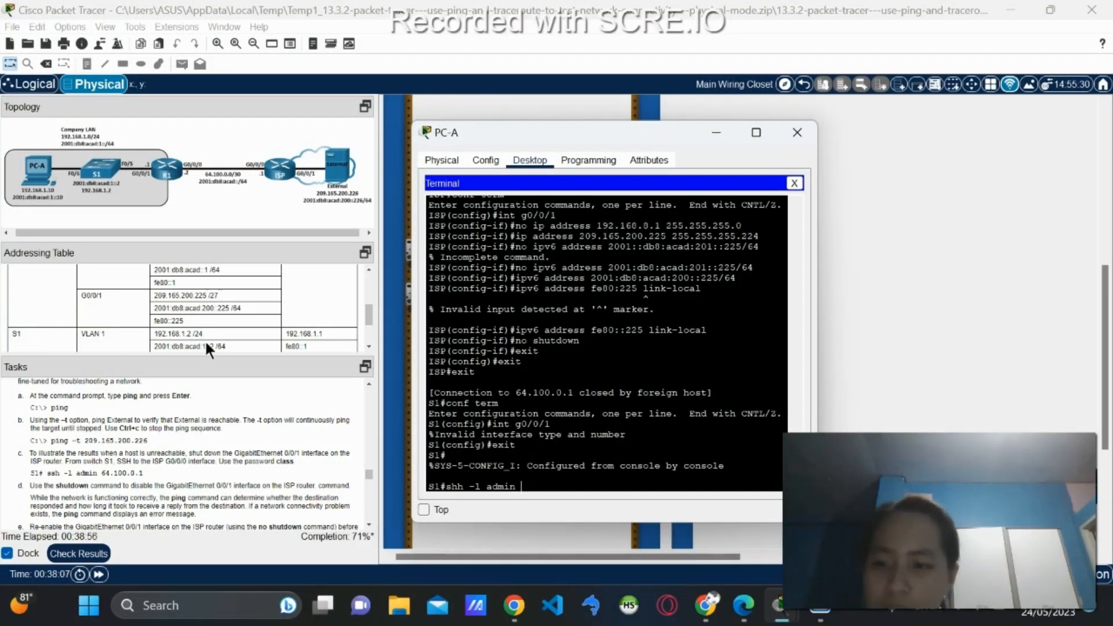
# Submit 'shh -l admin 64.100.0.1' on S1, which returns an Invalid input error.
pyautogui.scroll(1, 203, 316)
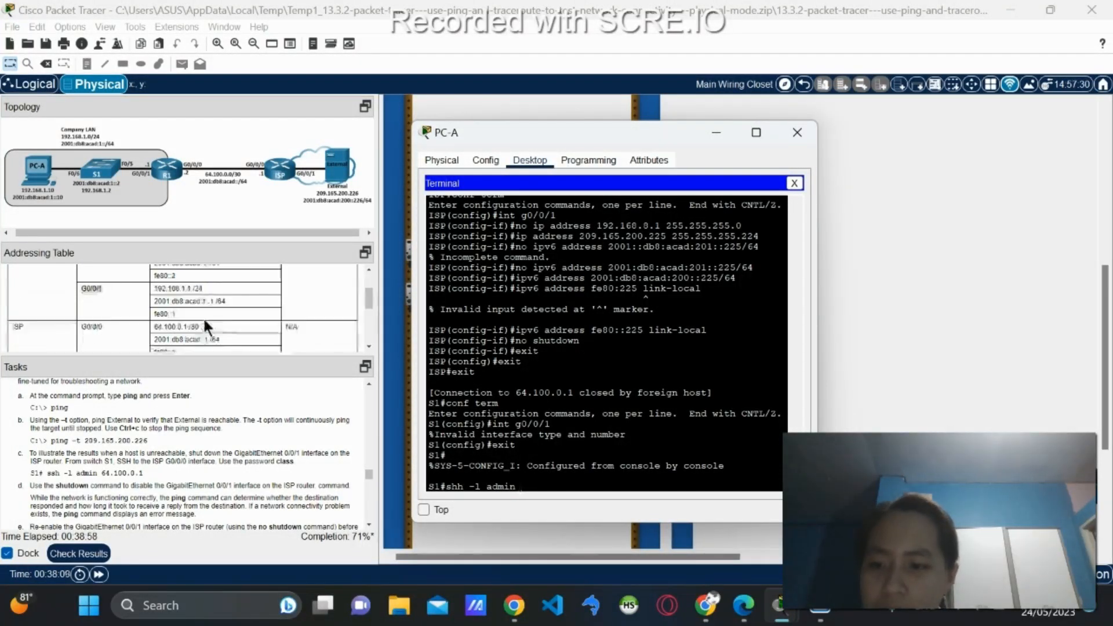
pyautogui.scroll(1, 203, 317)
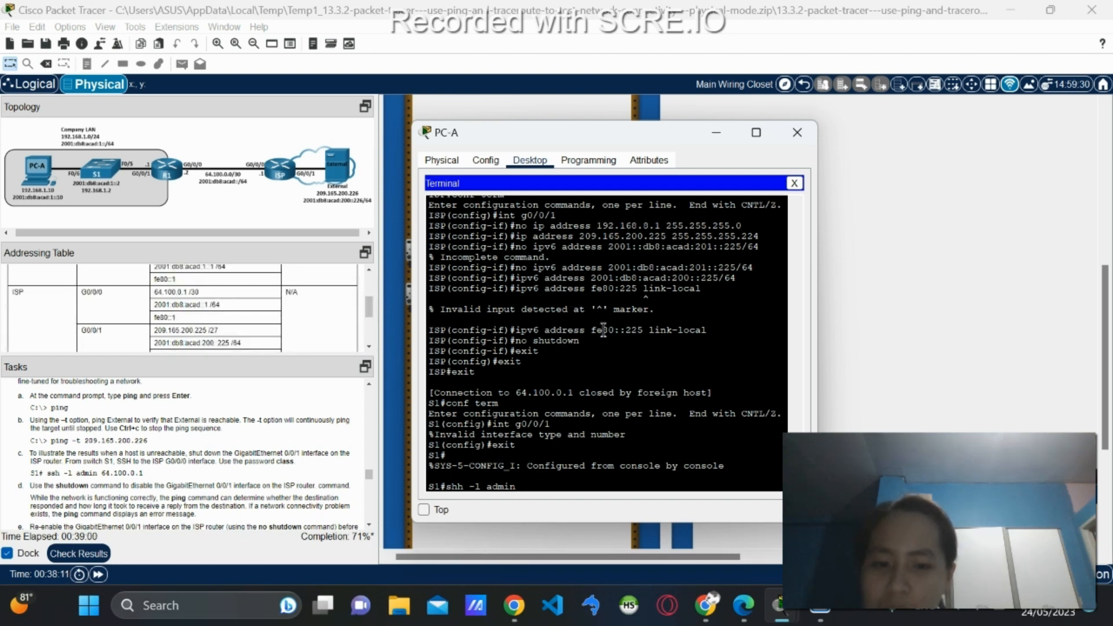
pyautogui.write('64')
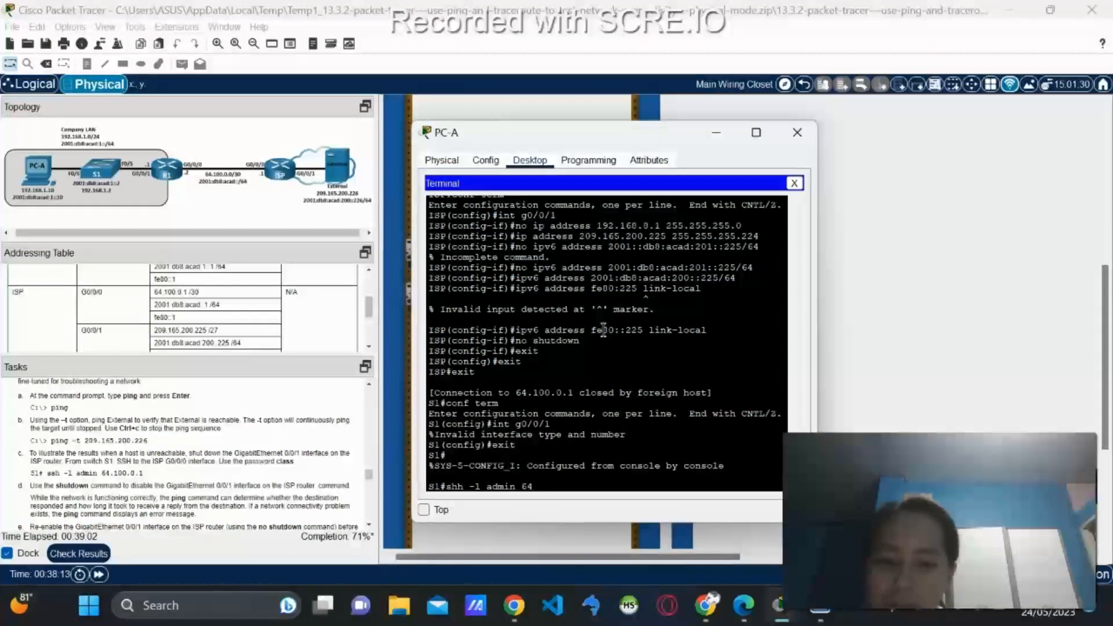
pyautogui.write('.100')
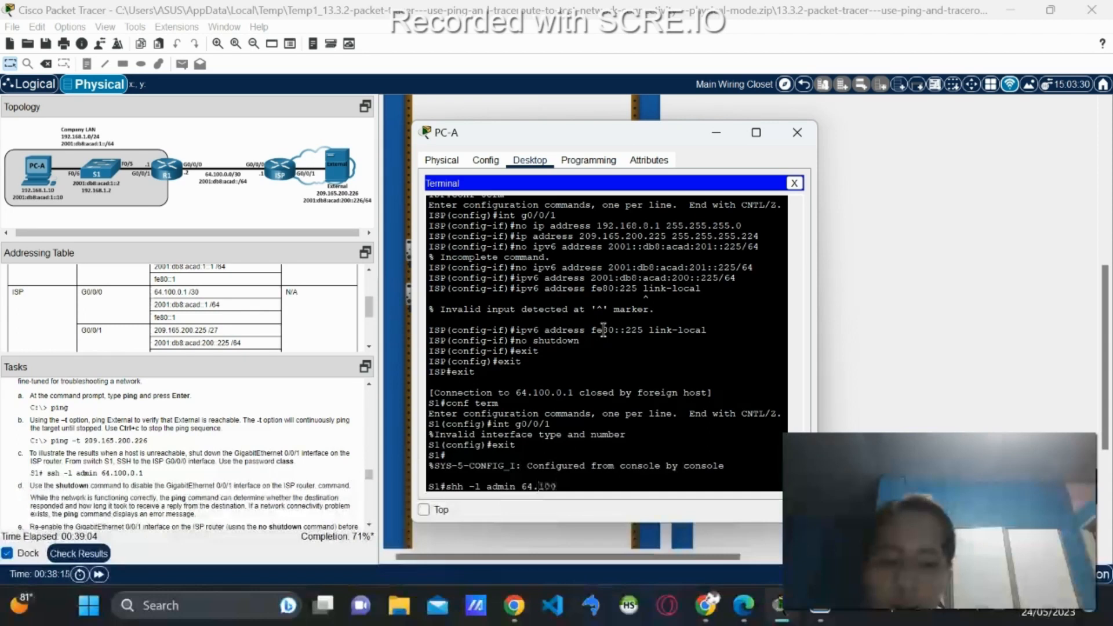
pyautogui.write('.0.1')
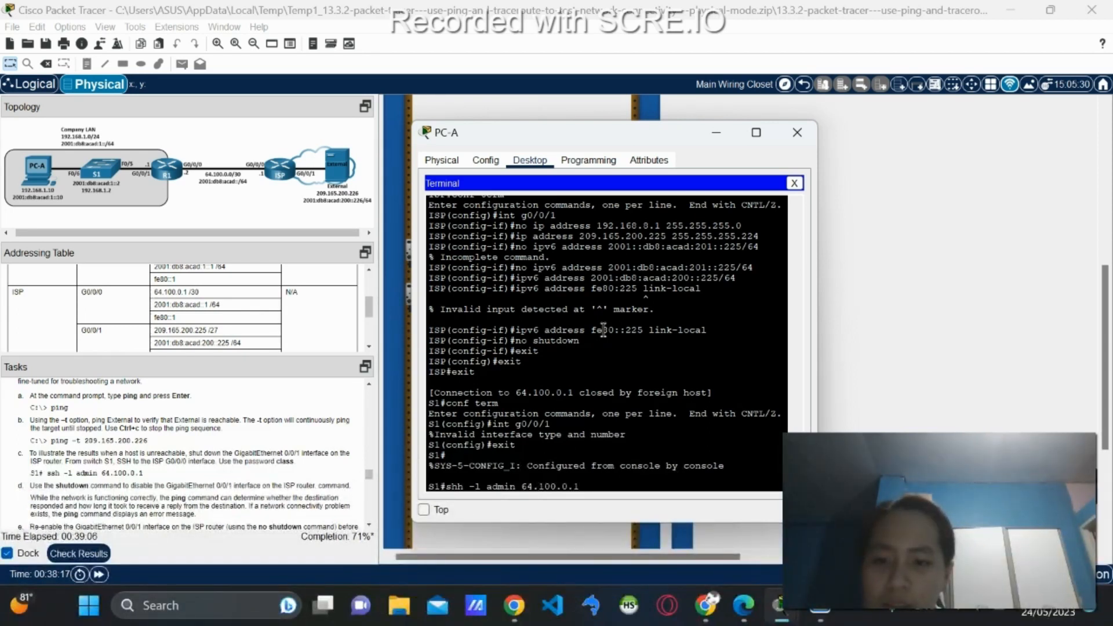
pyautogui.press('Return')
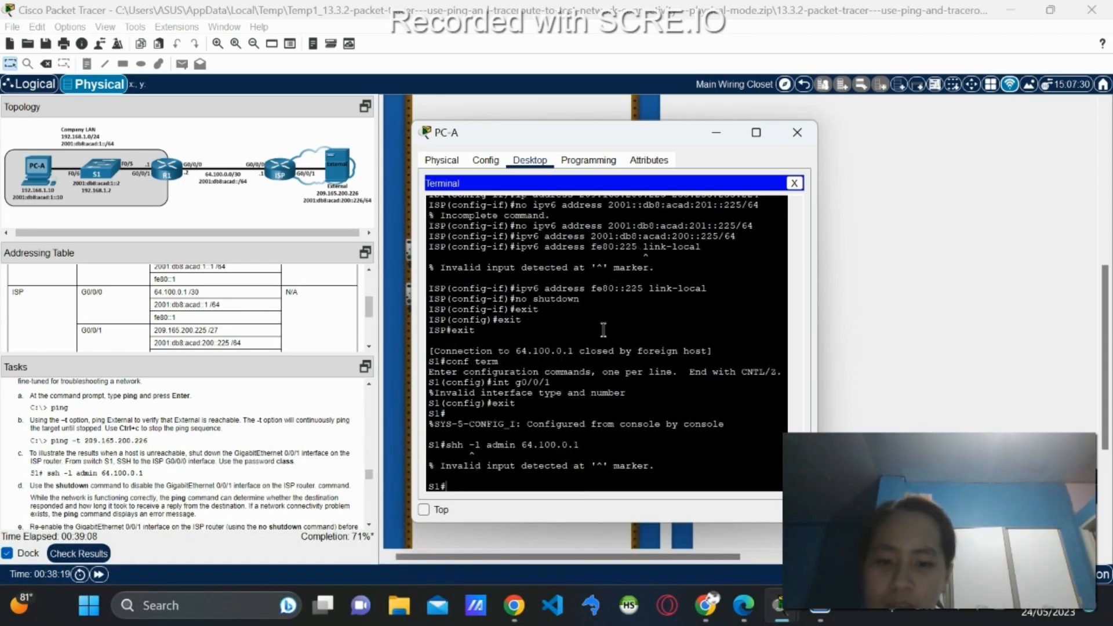
# Retype the SSH login command toward 64.100.0.1 after reviewing the earlier terminal output.
pyautogui.write('ssh-')
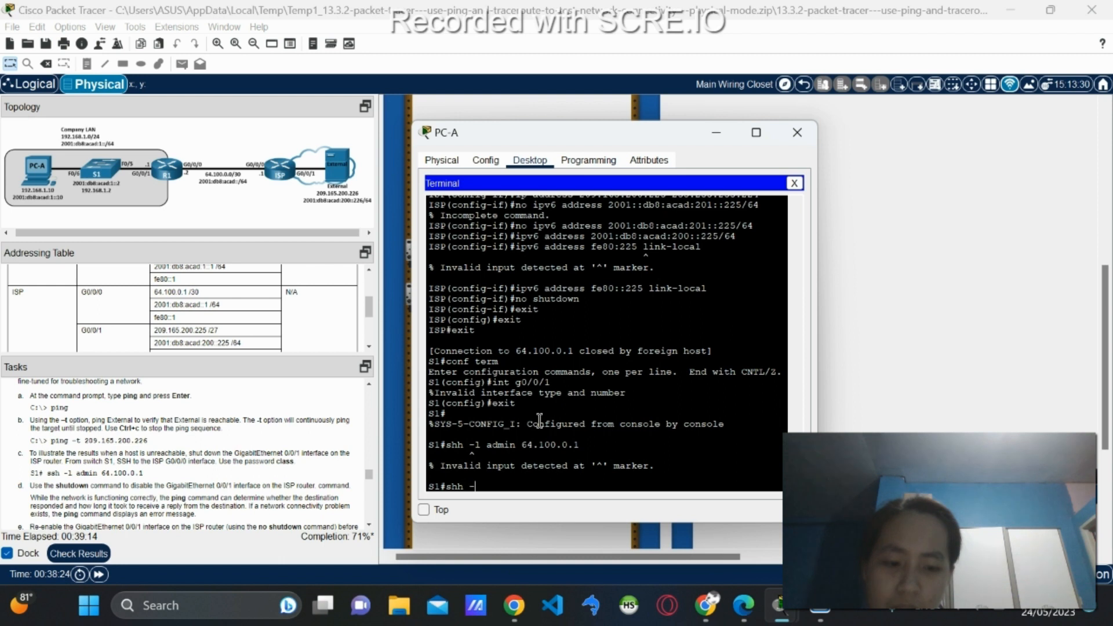
pyautogui.write('1')
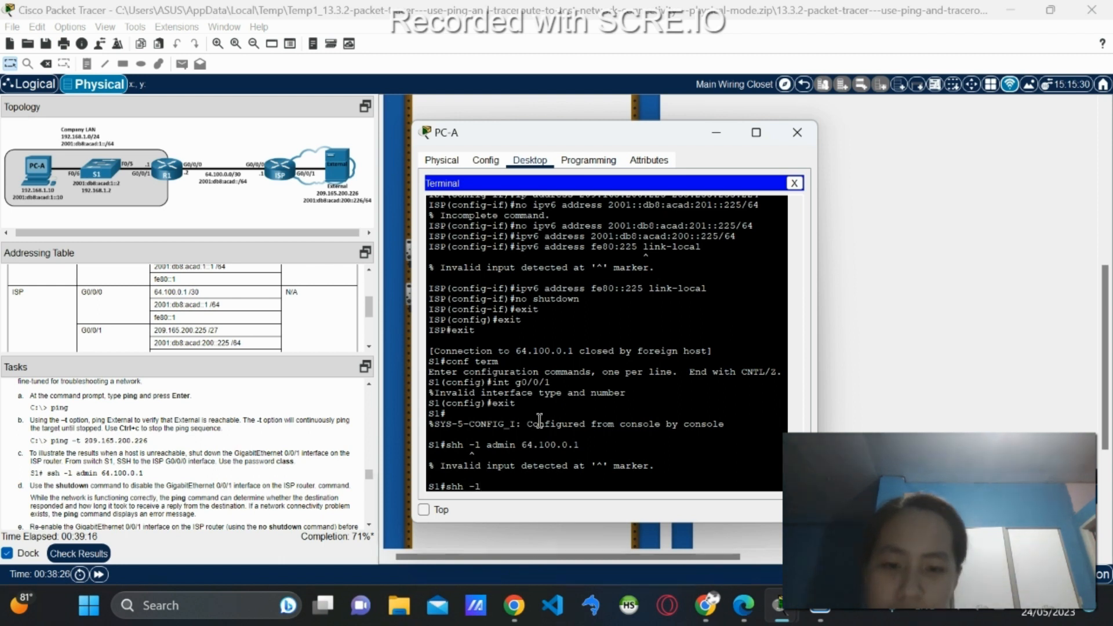
pyautogui.scroll(2, 539, 419)
pyautogui.scroll(1, 540, 390)
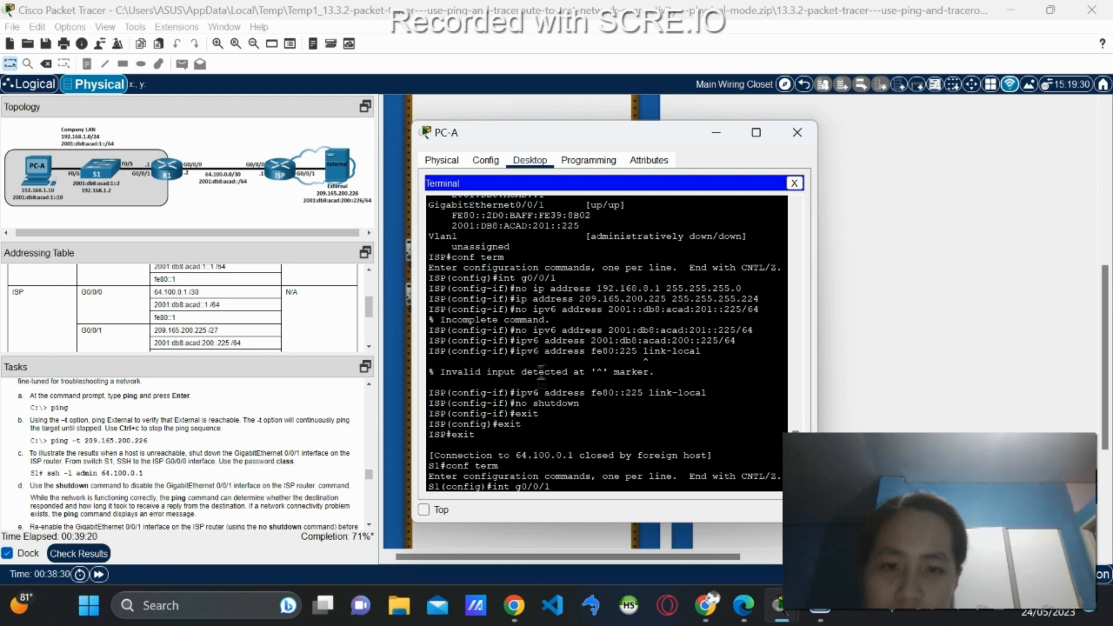
pyautogui.scroll(2, 540, 293)
pyautogui.scroll(15, 540, 293)
pyautogui.scroll(12, 540, 292)
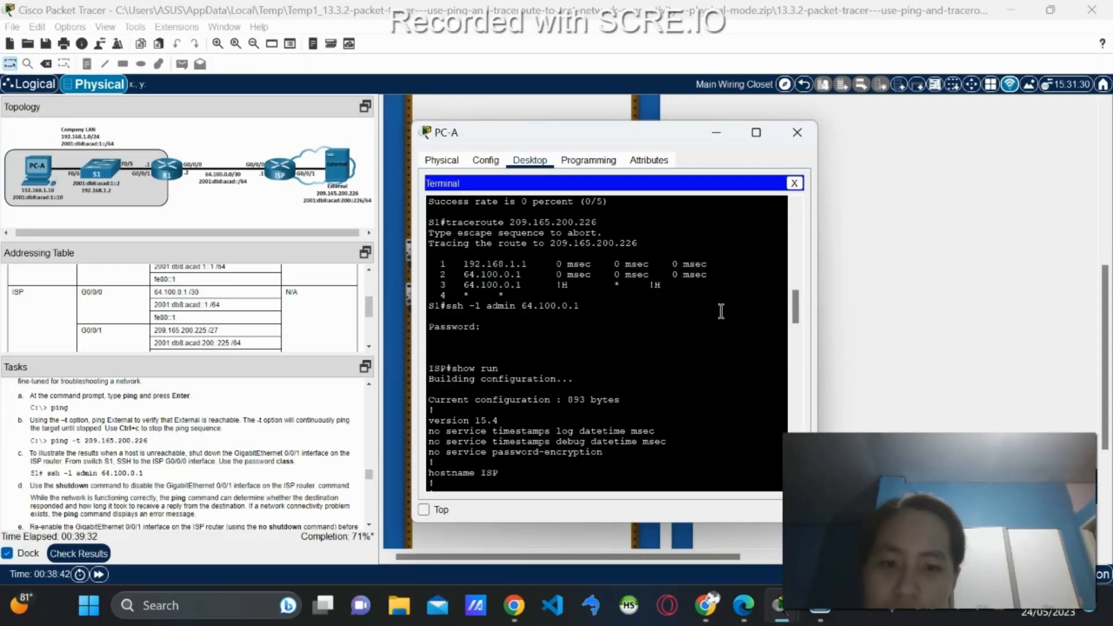
pyautogui.scroll(-1, 721, 311)
pyautogui.scroll(-15, 721, 311)
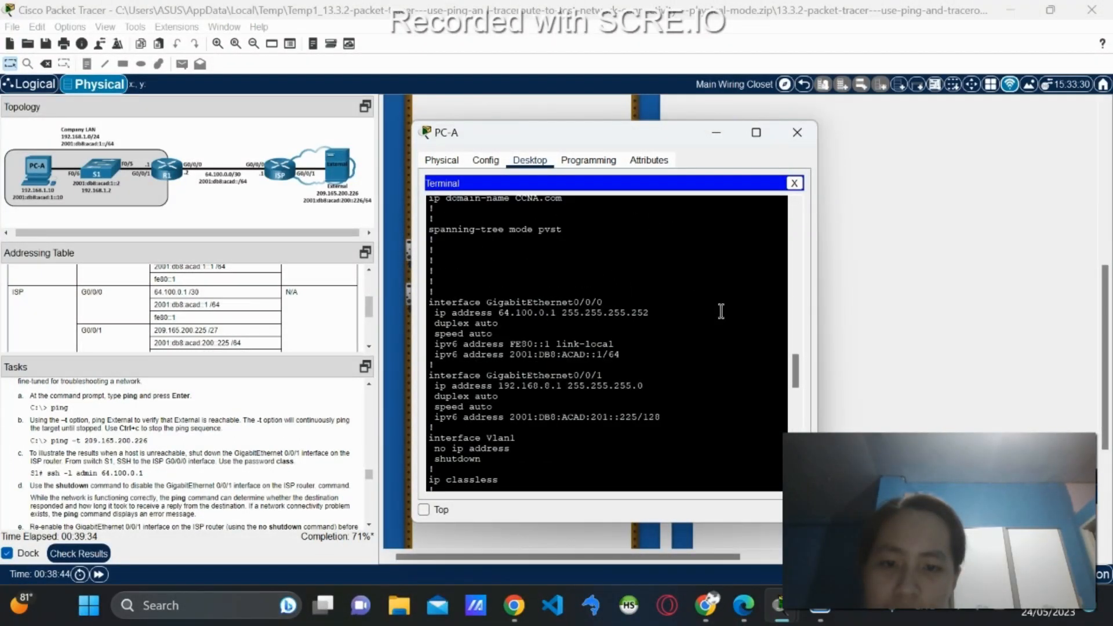
pyautogui.scroll(-7, 721, 312)
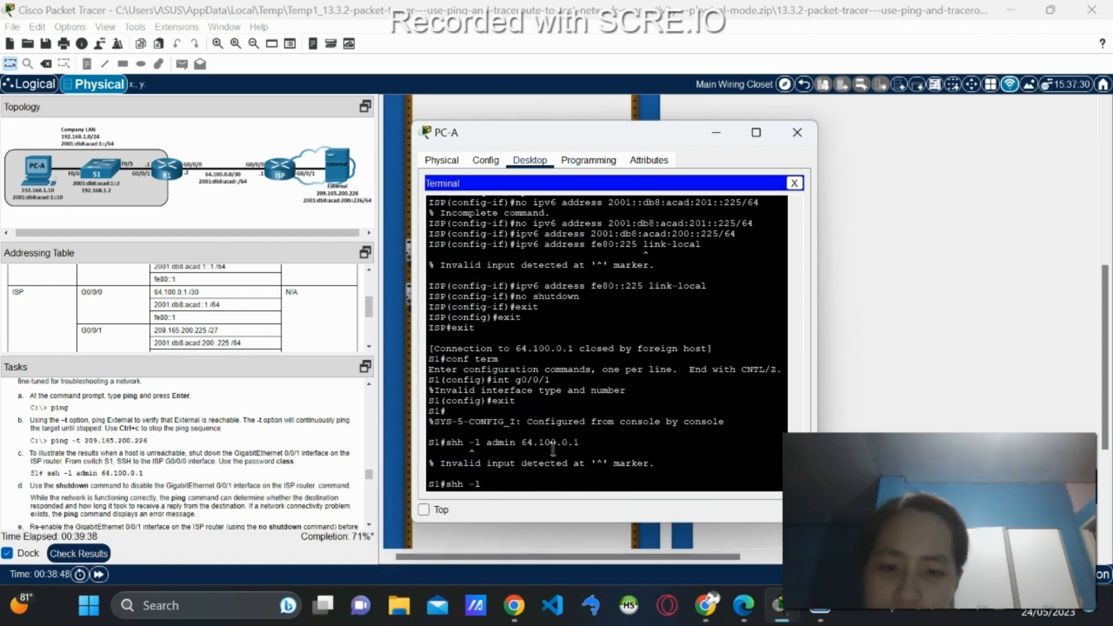
pyautogui.write('ad')
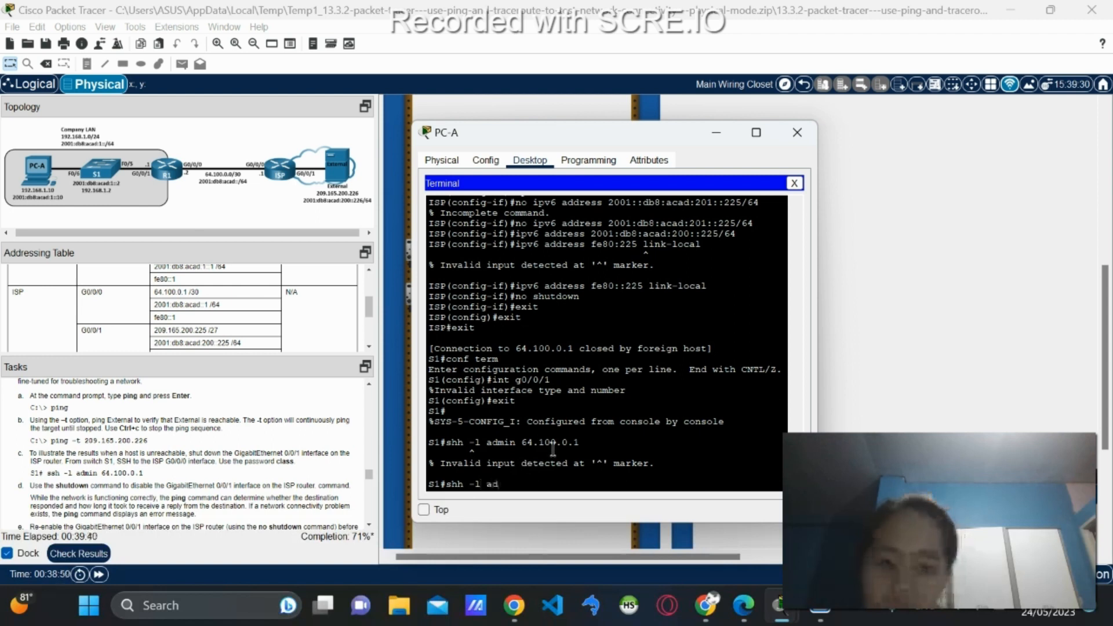
pyautogui.write('min ')
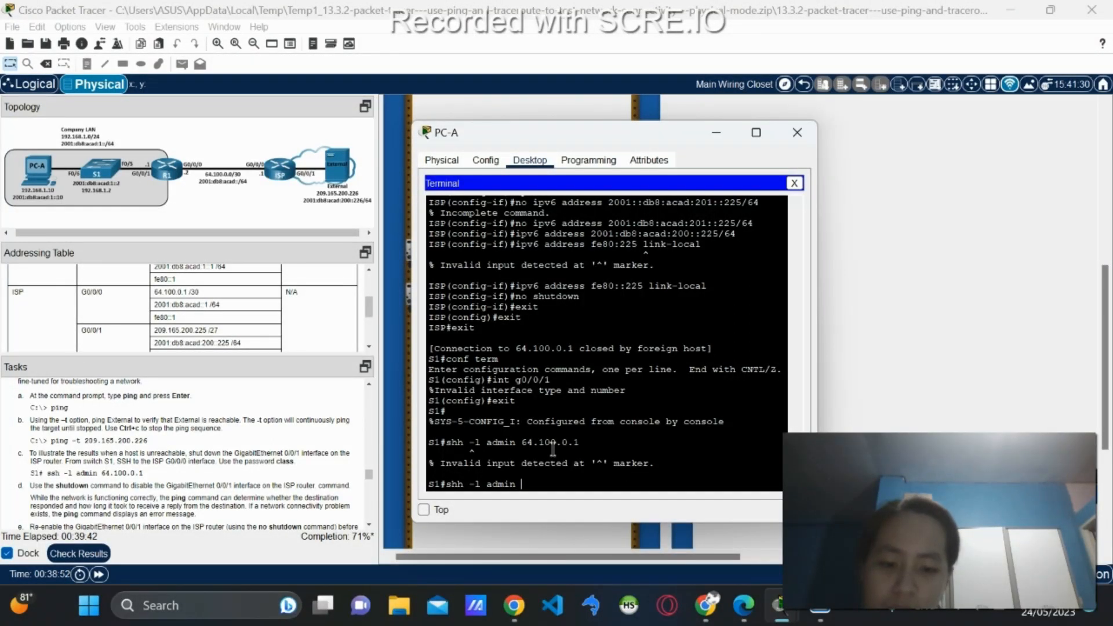
pyautogui.write('64.100.0.1')
# Resubmit the command, then copy the earlier working 'ssh -l admin 64.100.0.1' line.
pyautogui.press('Return')
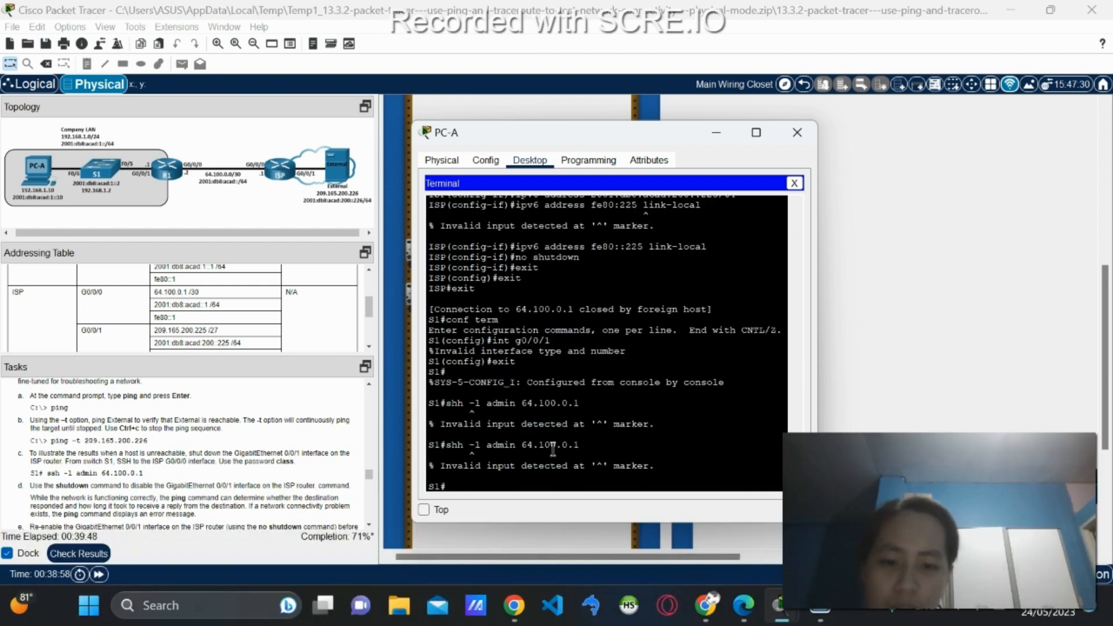
pyautogui.scroll(15, 539, 400)
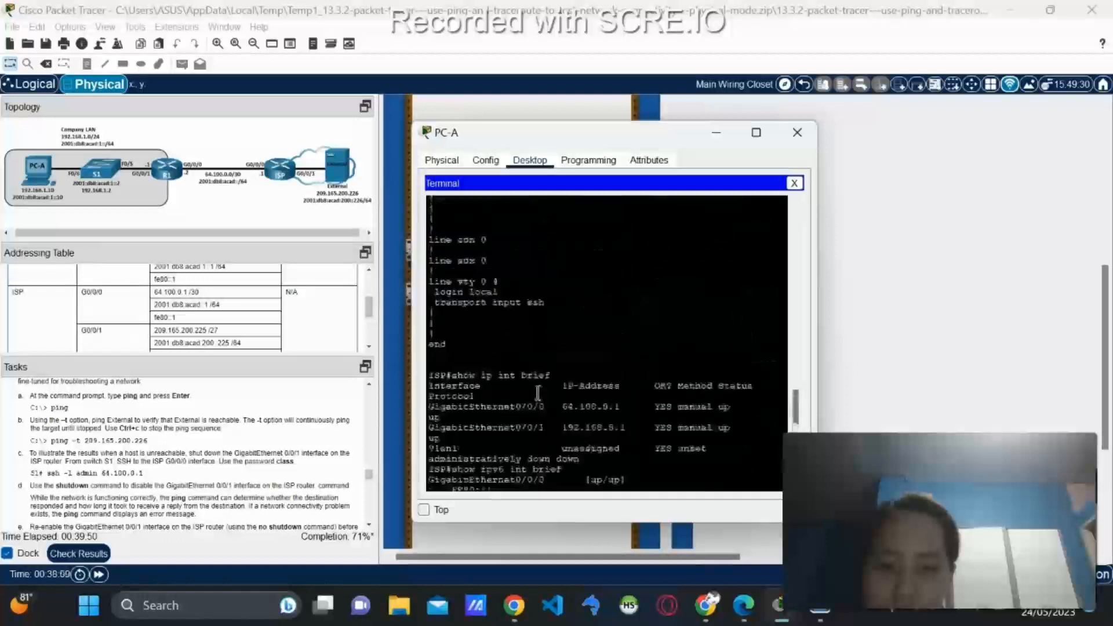
pyautogui.scroll(5, 538, 393)
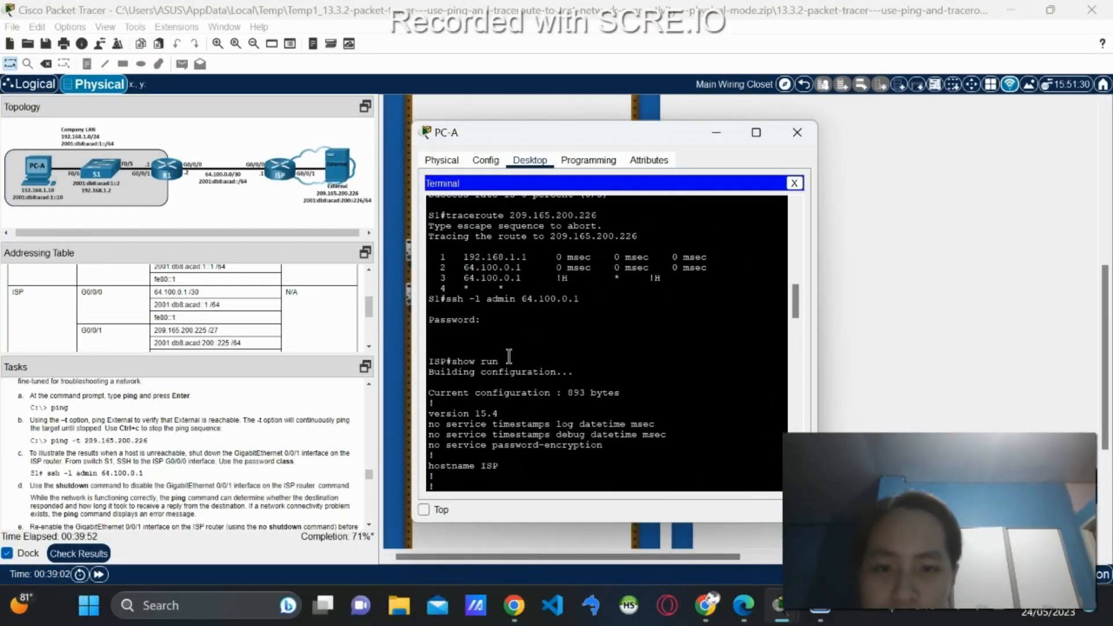
pyautogui.moveTo(447, 298); pyautogui.dragTo(581, 298)
pyautogui.rightClick(569, 298)
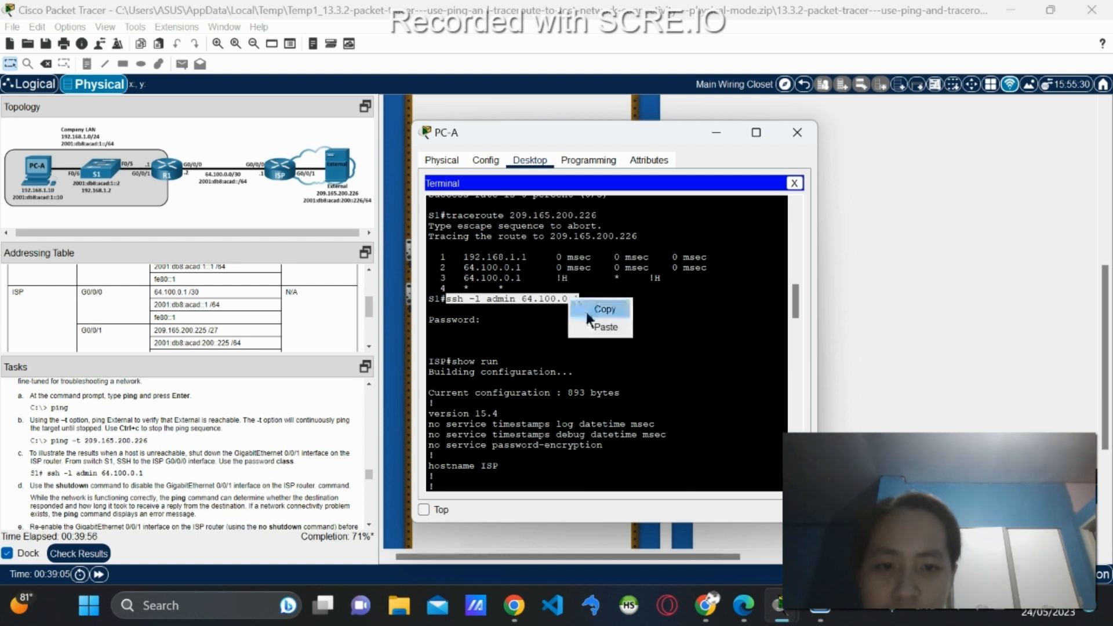
pyautogui.click(587, 312)
# Paste and run the SSH command at S1#, then enter the login password to reach ISP#.
pyautogui.scroll(-5, 588, 312)
pyautogui.scroll(-10, 588, 312)
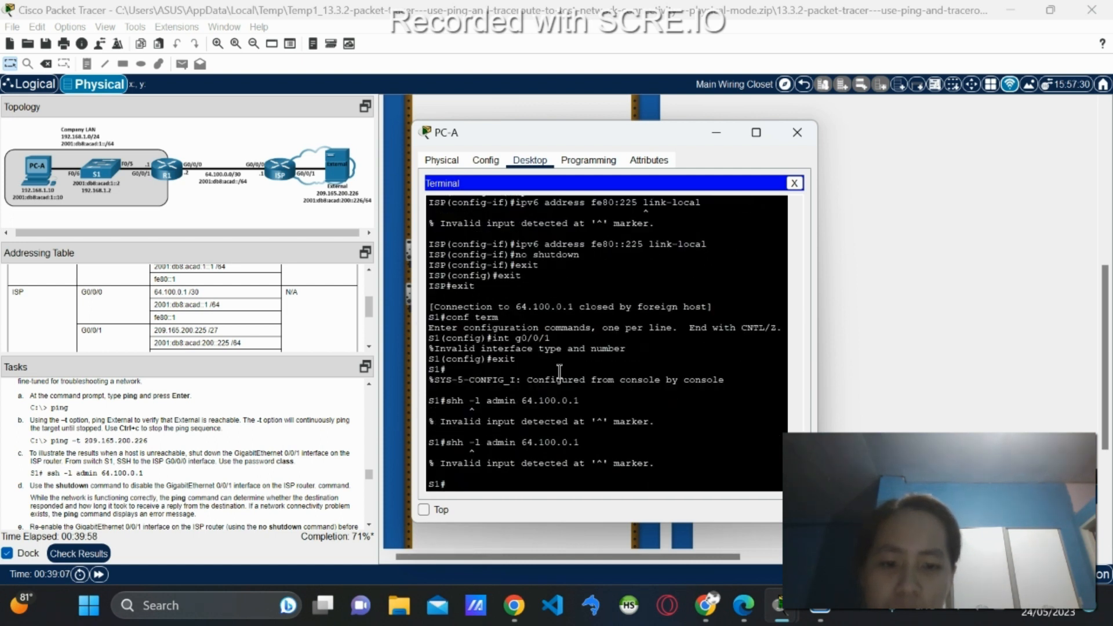
pyautogui.rightClick(528, 483)
pyautogui.click(568, 509)
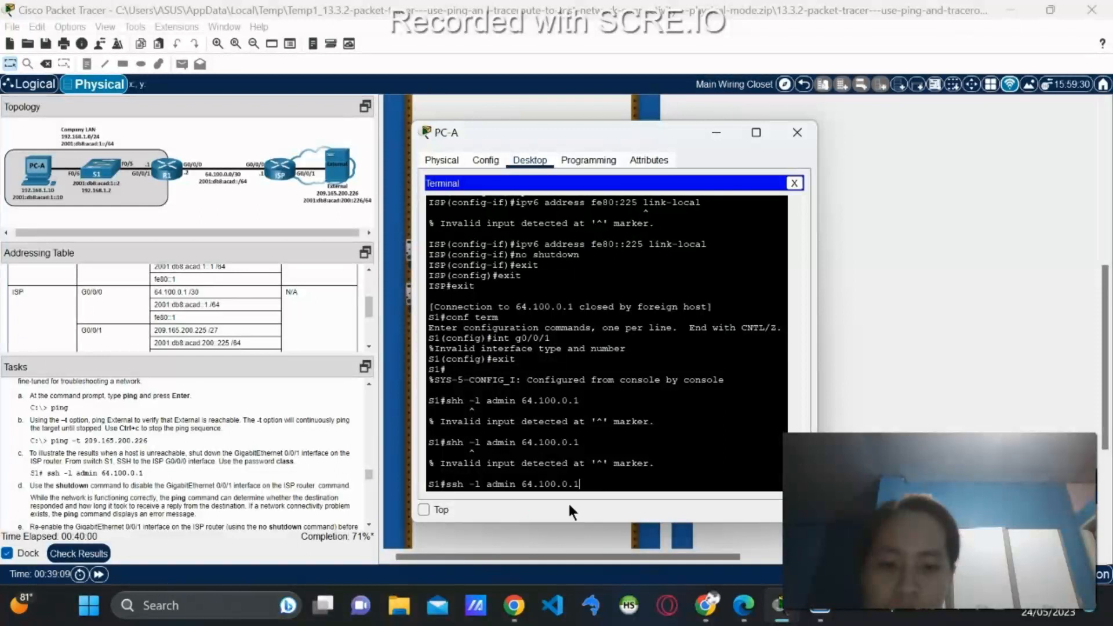
pyautogui.press('Return')
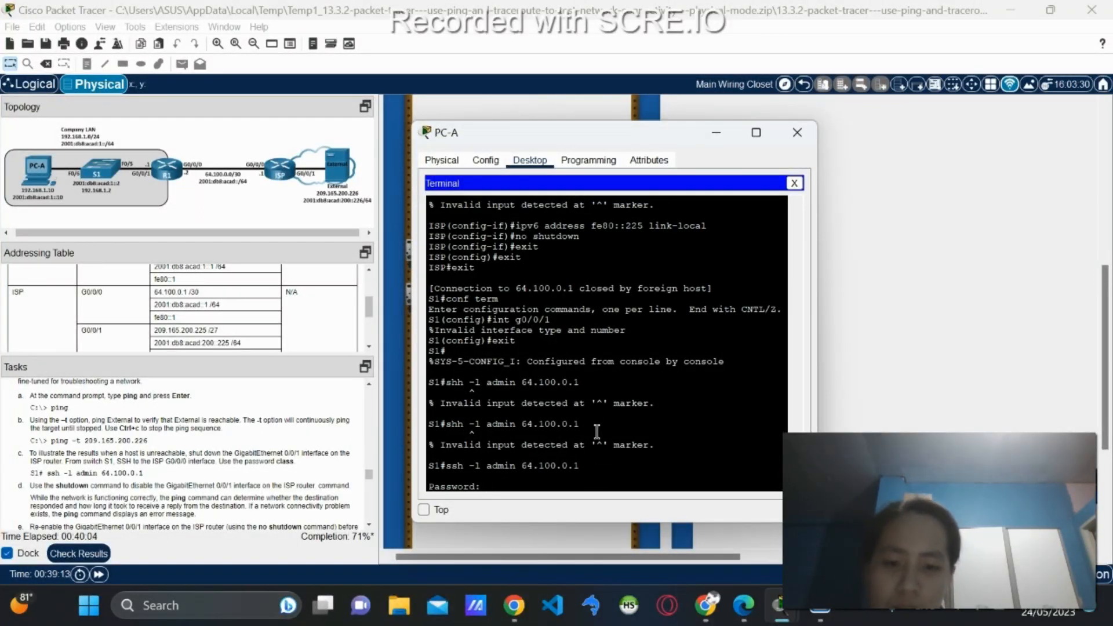
pyautogui.write('class')
pyautogui.press('Return')
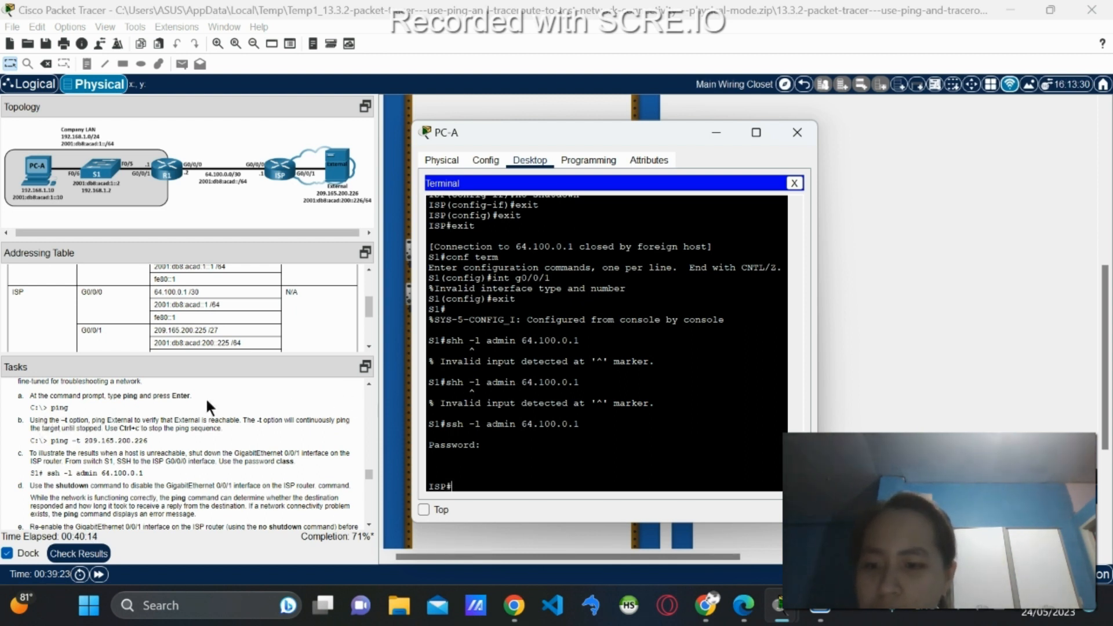
# Shut down ISP's G0/0/1 via 'conf term' and 'int g0/0/1', then close PC-A's Terminal.
pyautogui.write('conf term')
pyautogui.press('Return')
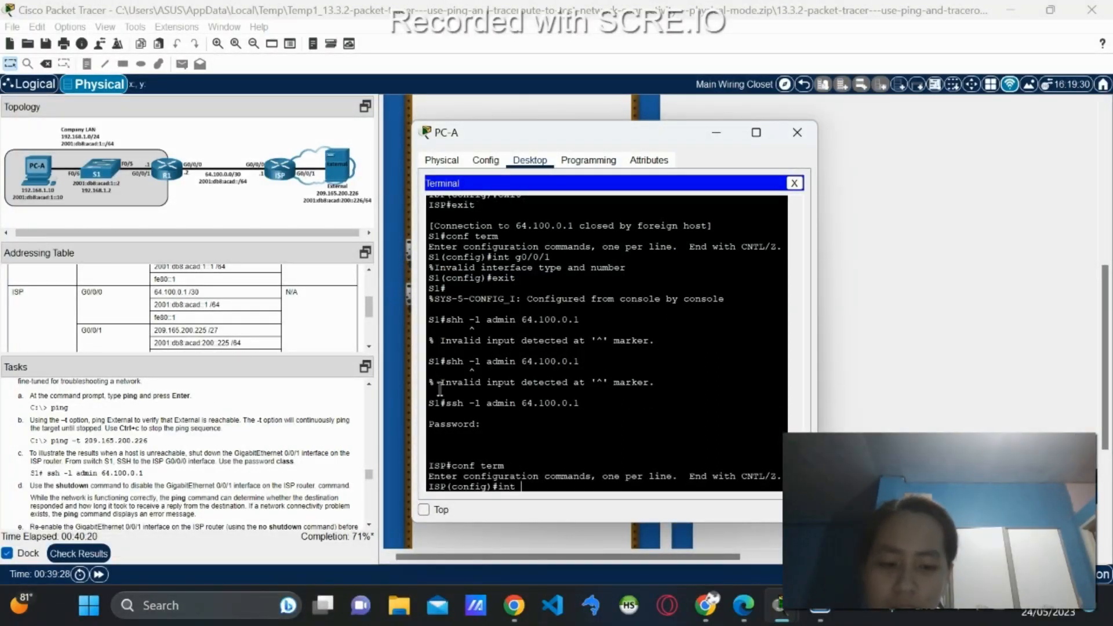
pyautogui.write('int g0/0/1')
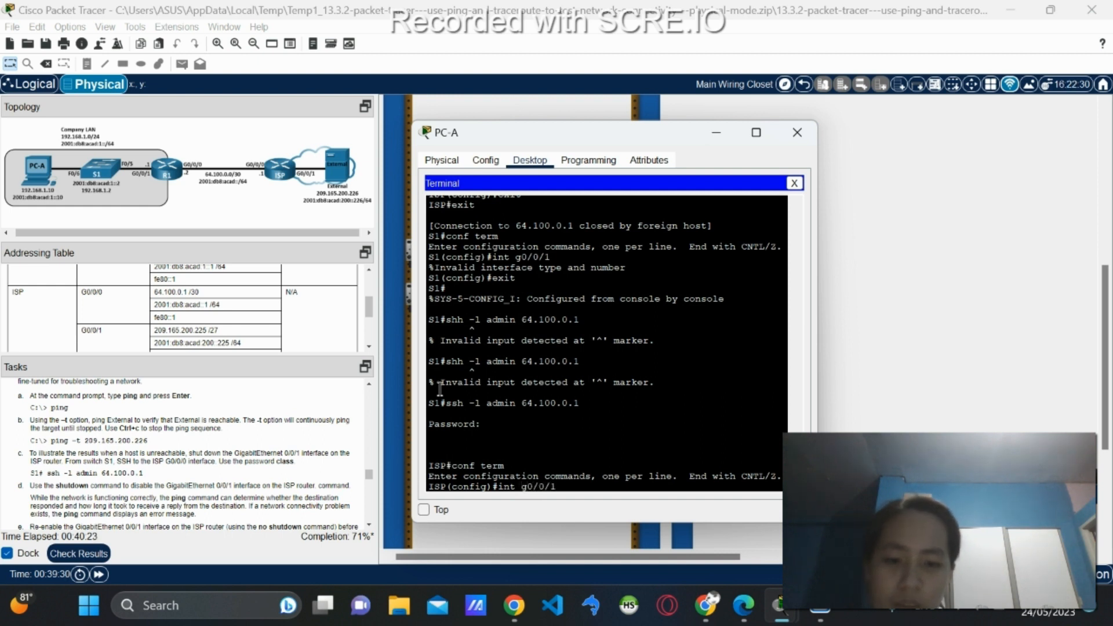
pyautogui.press('Return')
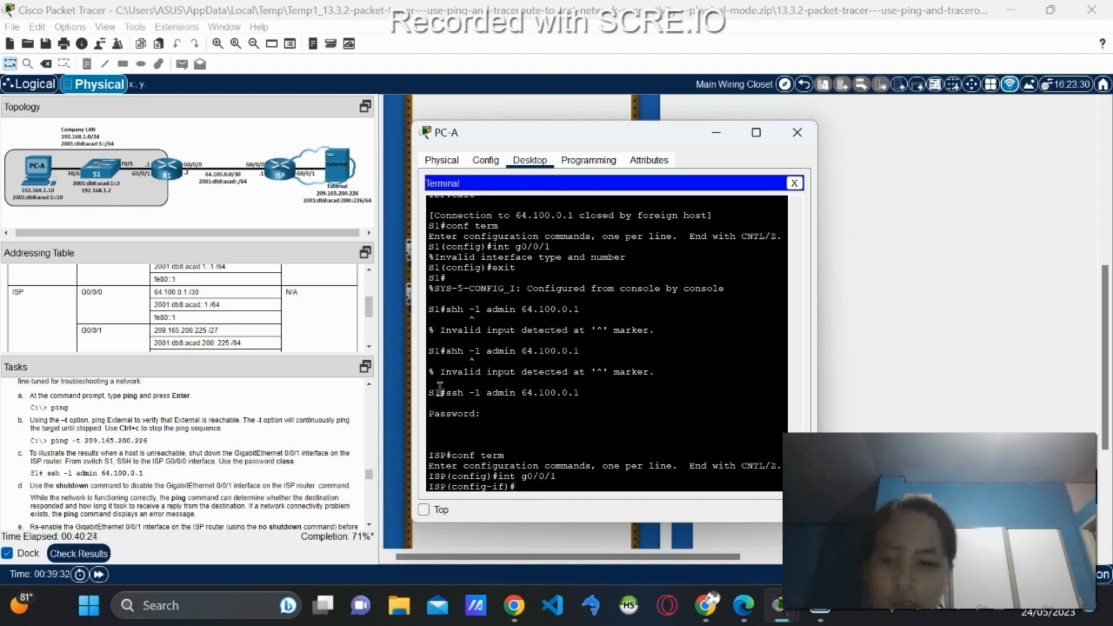
pyautogui.write('shutdonwn')
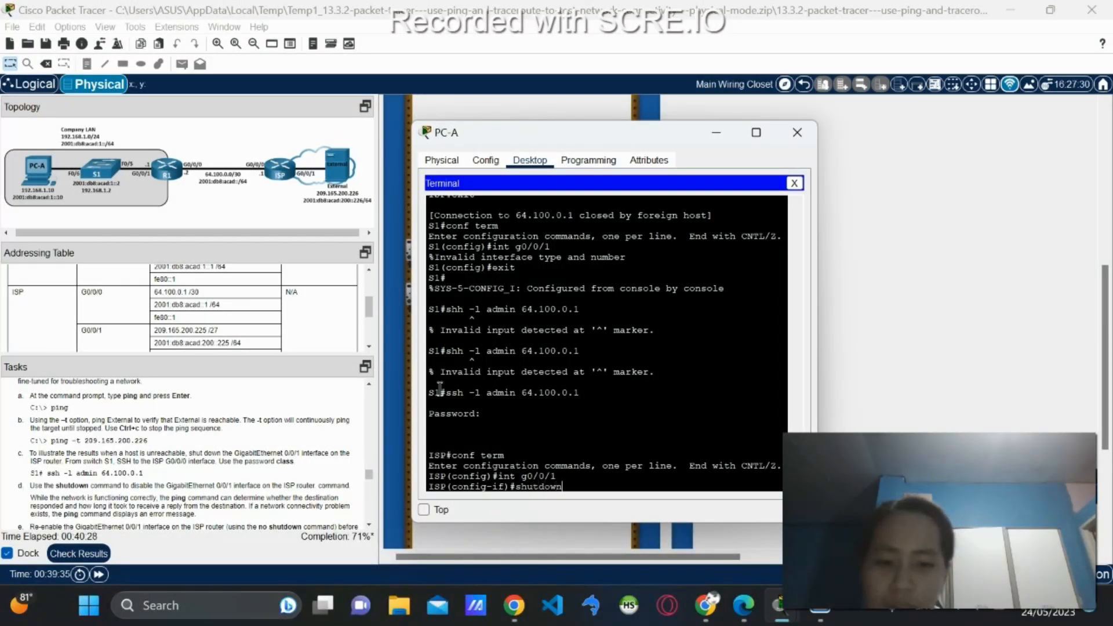
pyautogui.press('Return')
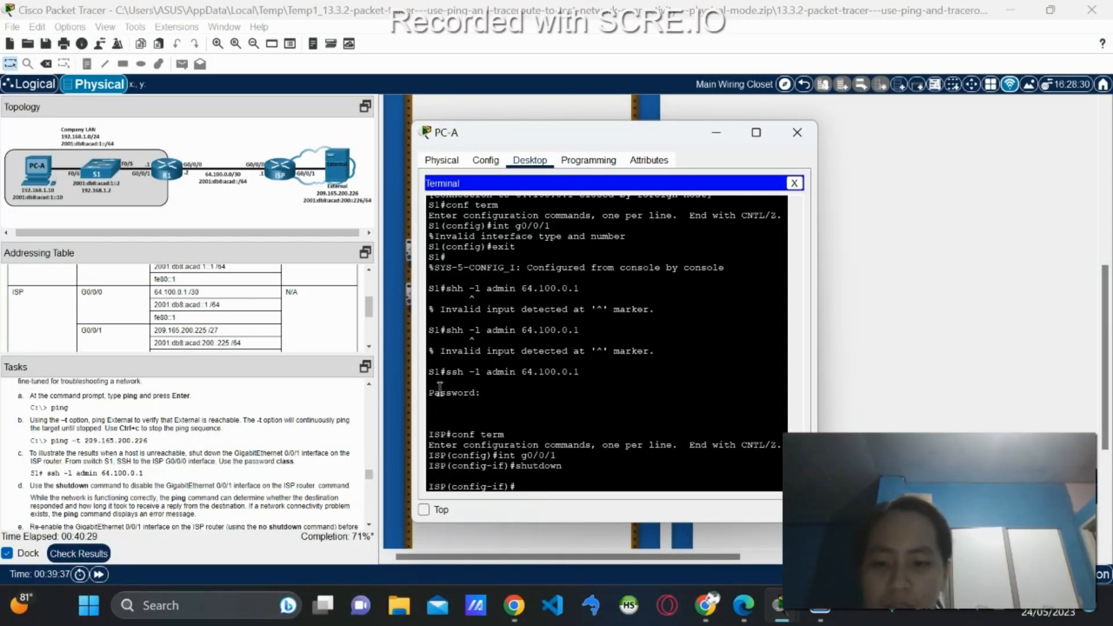
pyautogui.click(795, 183)
# Reopen PC-A's Command Prompt to see 'Destination host unreachable' replies from 64.100.0.1.
pyautogui.click(672, 213)
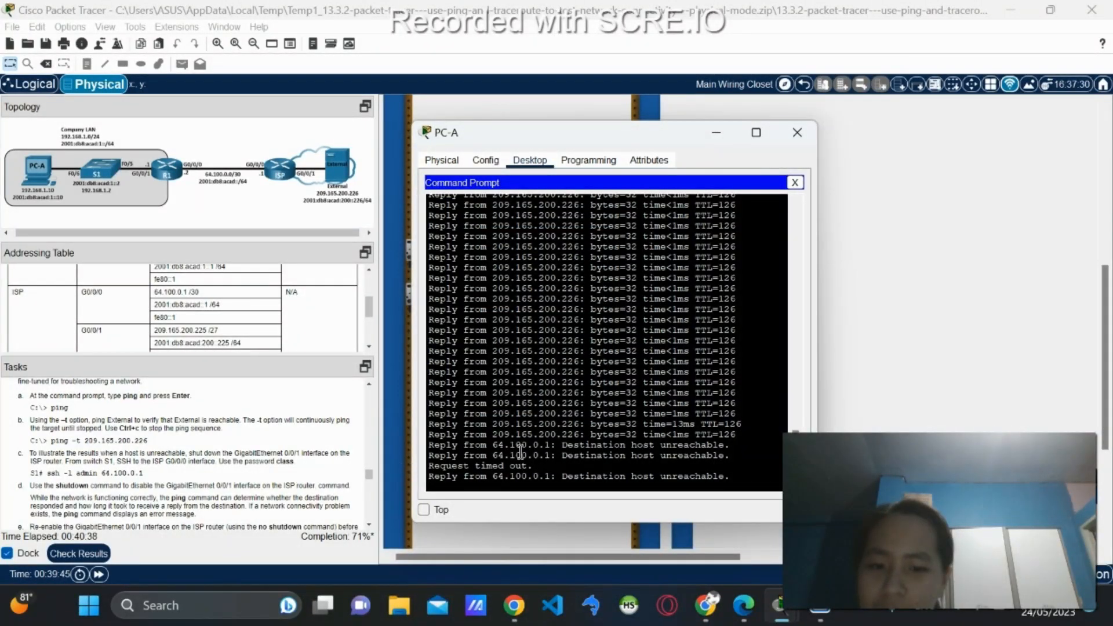
pyautogui.scroll(-1, 98, 467)
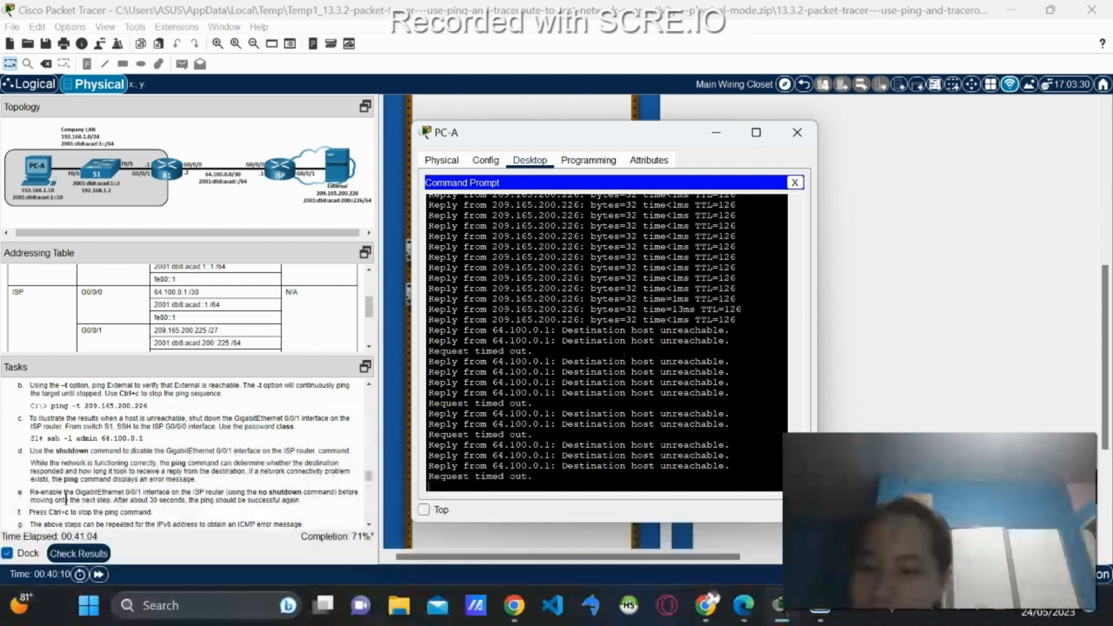
pyautogui.scroll(-1, 66, 498)
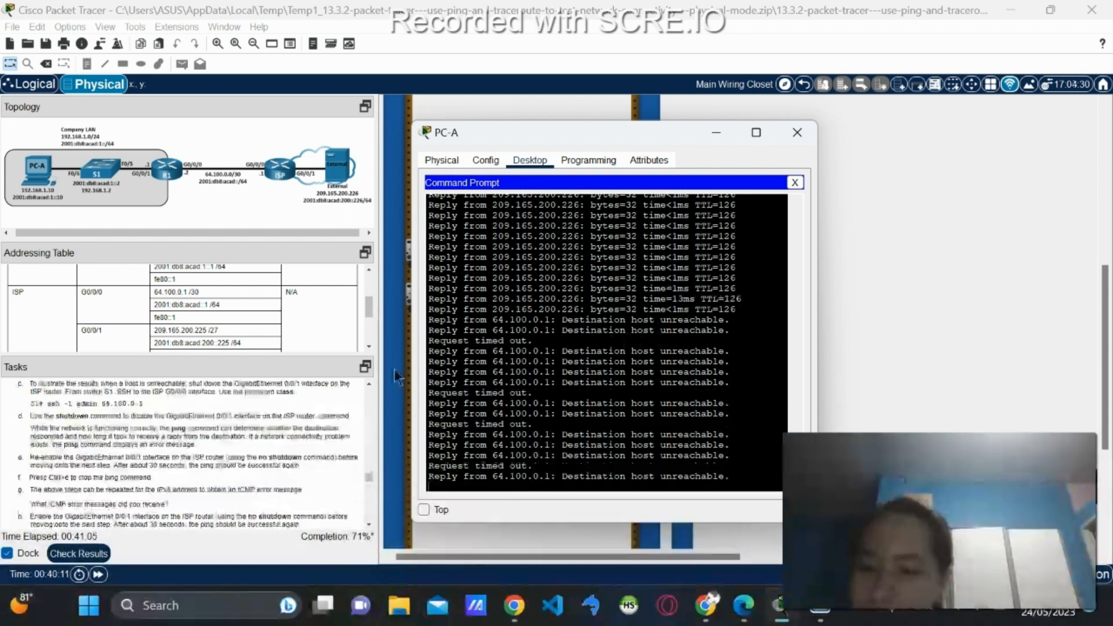
# Reopen the Terminal and re-enable ISP's G0/0/1 interface with 'no shutdown'.
pyautogui.click(795, 183)
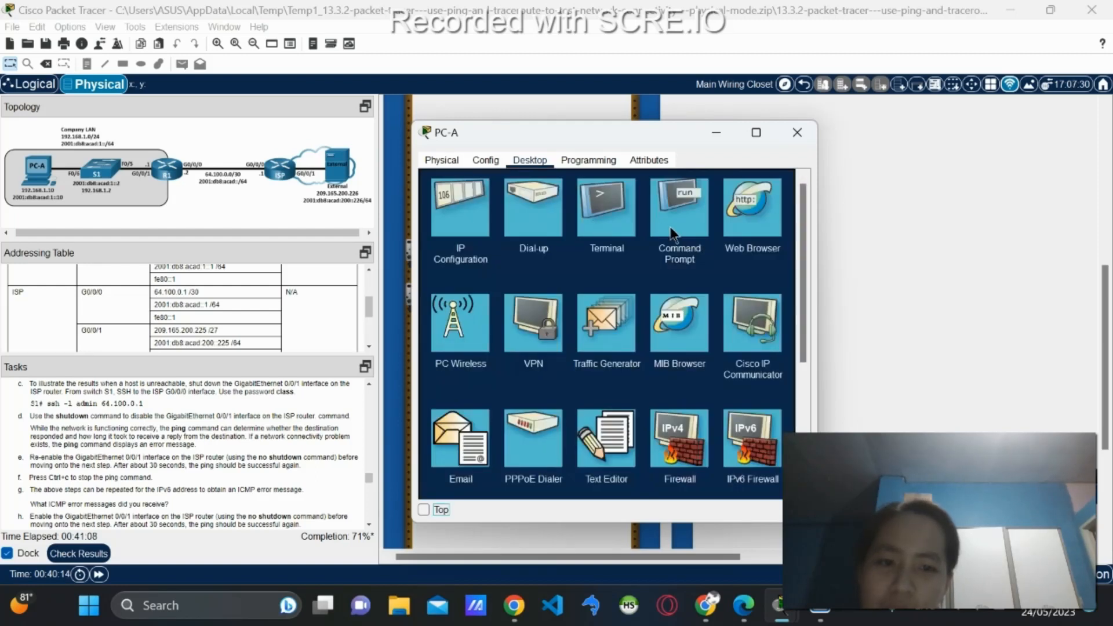
pyautogui.click(631, 223)
pyautogui.click(761, 306)
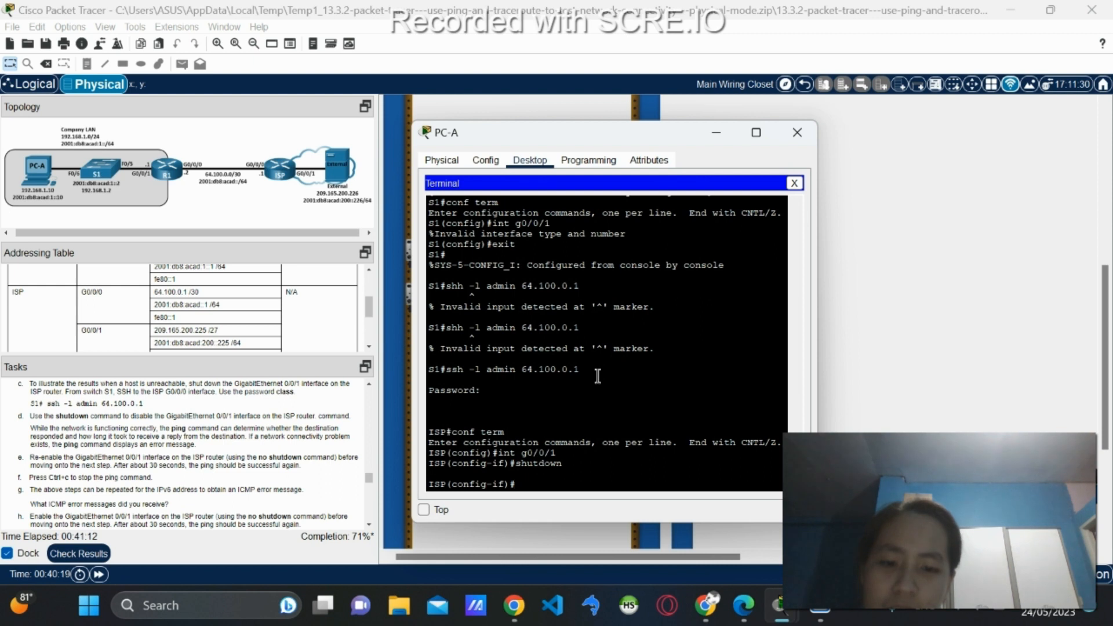
pyautogui.write('no')
pyautogui.write('nt g0/0/1')
pyautogui.press('Return')
pyautogui.write('no shutdown')
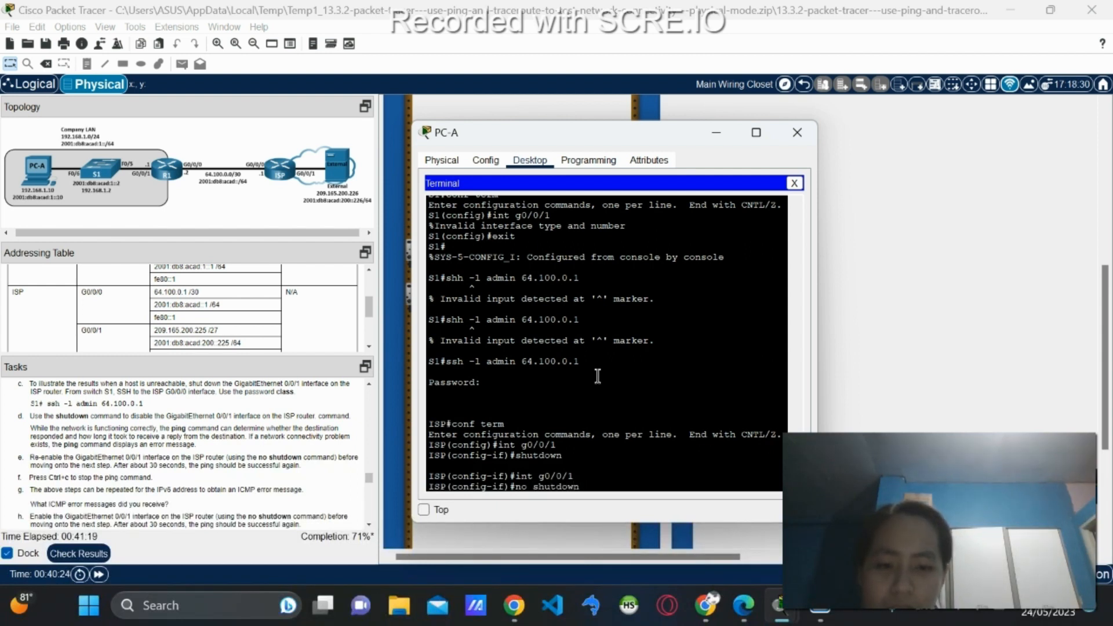
pyautogui.press('Return')
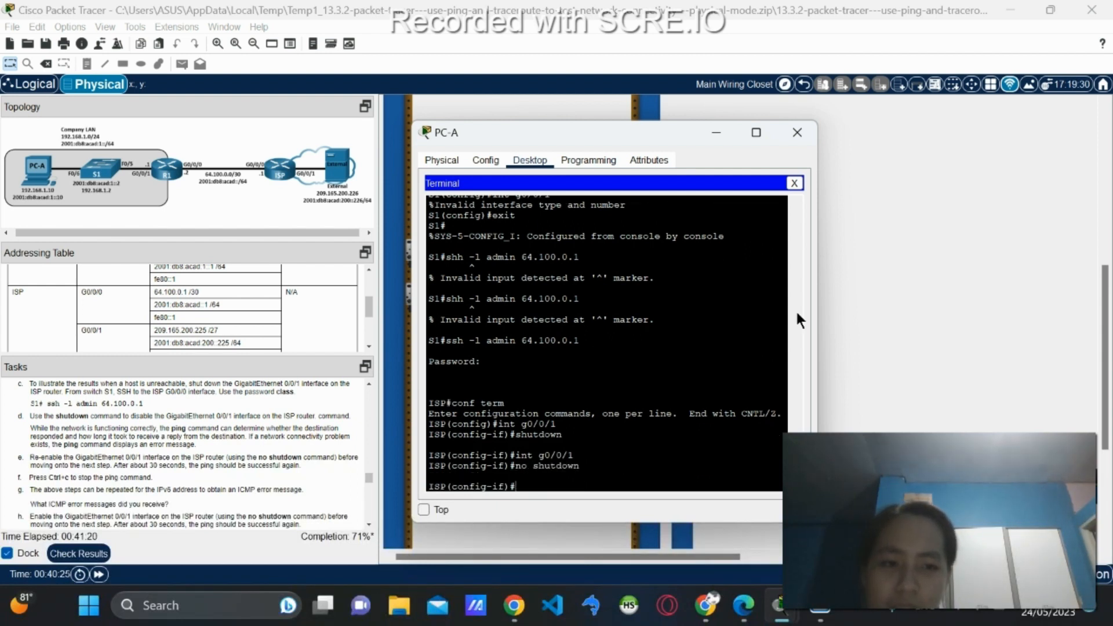
# Return to PC-A's Command Prompt, where the ping again gets TTL=126 replies.
pyautogui.click(792, 184)
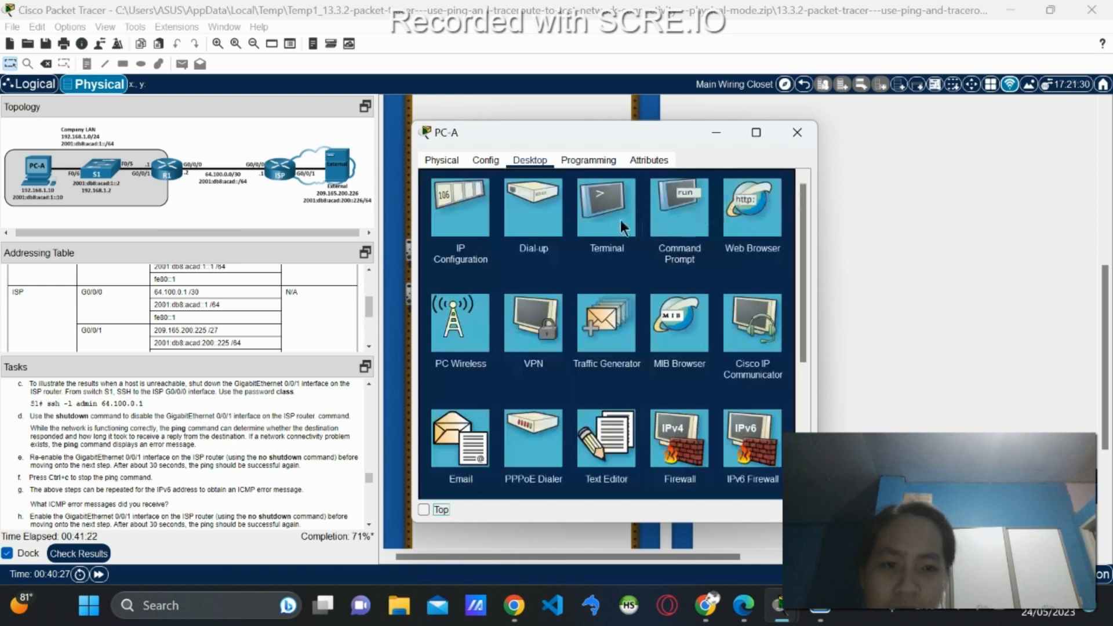
pyautogui.click(620, 220)
pyautogui.click(795, 183)
pyautogui.click(696, 209)
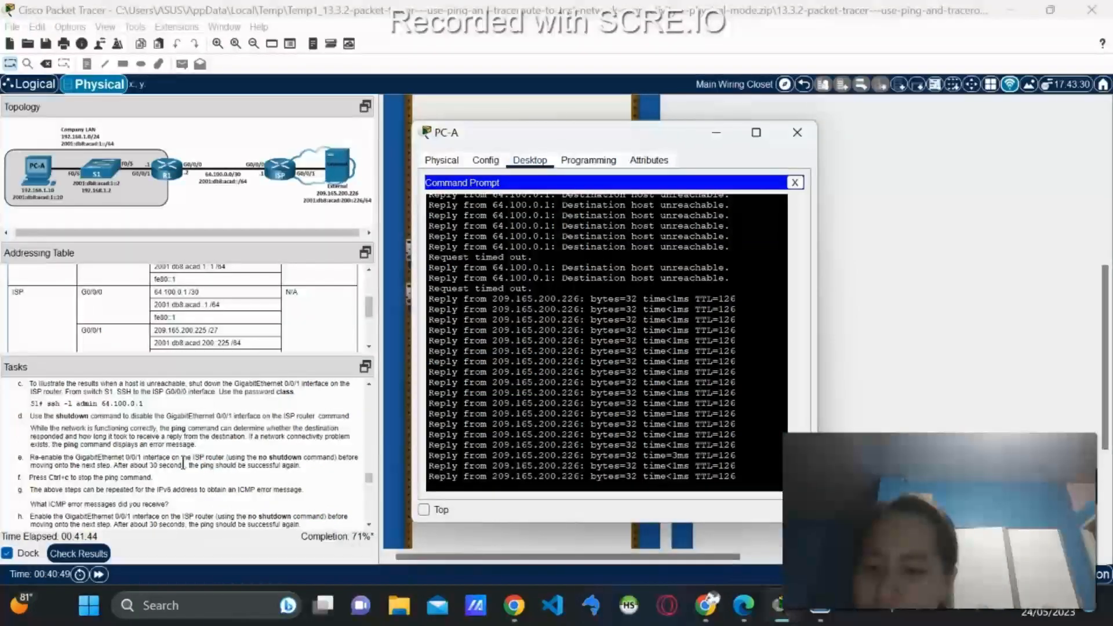
# Stop the continuous ping with Ctrl+C: 228 sent, 203 received, 25 lost (11%).
pyautogui.scroll(-1, 218, 472)
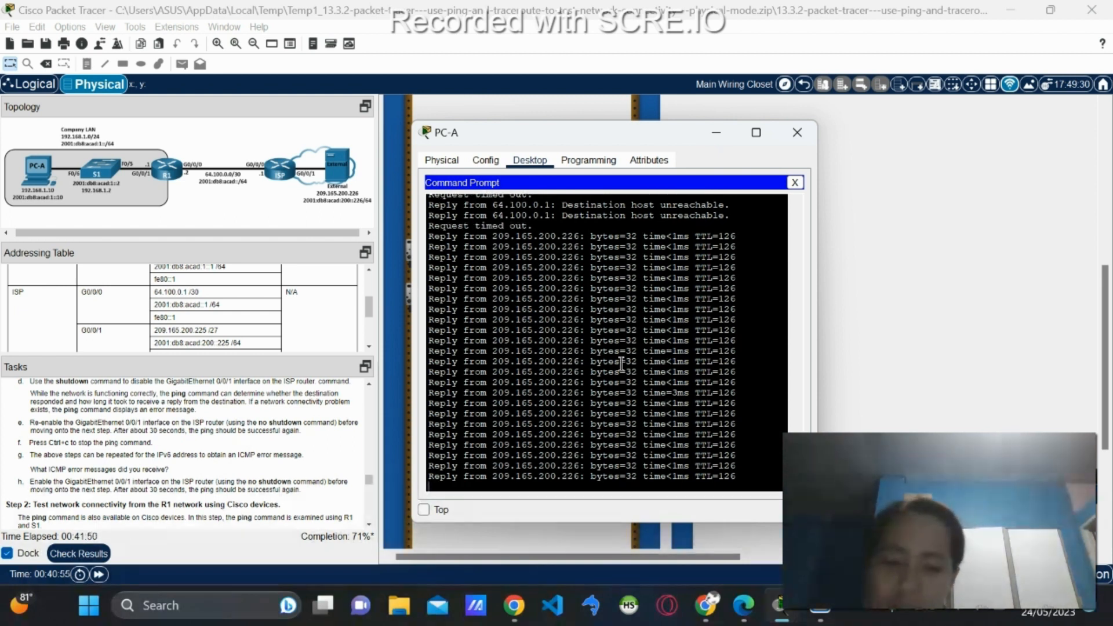
pyautogui.hotkey('ctrl', 'c')
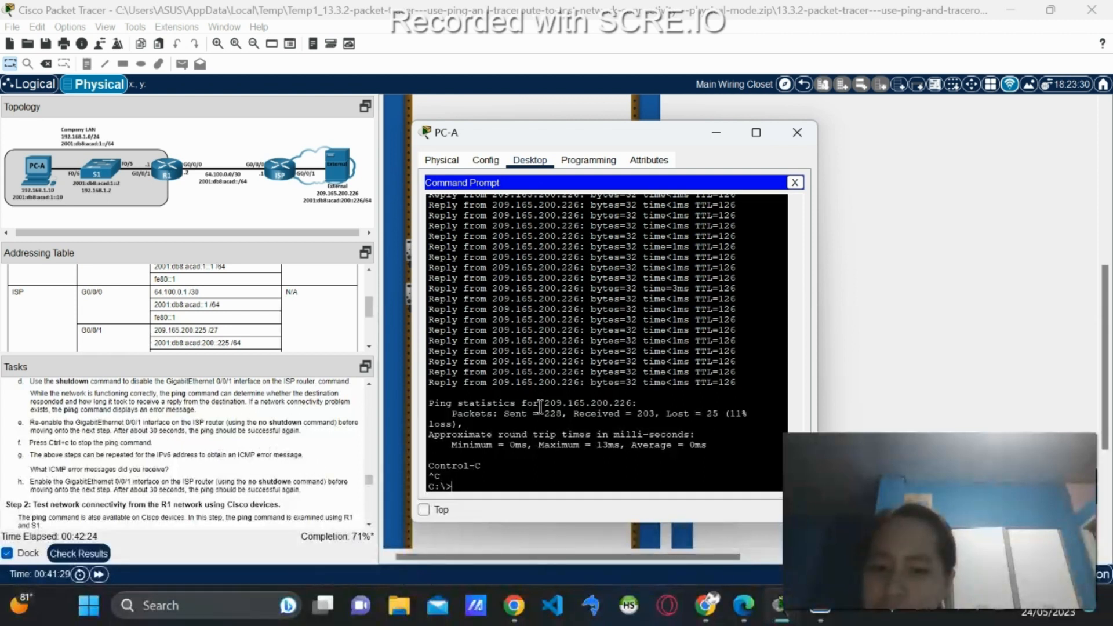
# Scroll back and select the earlier 'Destination host unreachable' messages in the ping output.
pyautogui.scroll(5, 588, 364)
pyautogui.scroll(6, 587, 363)
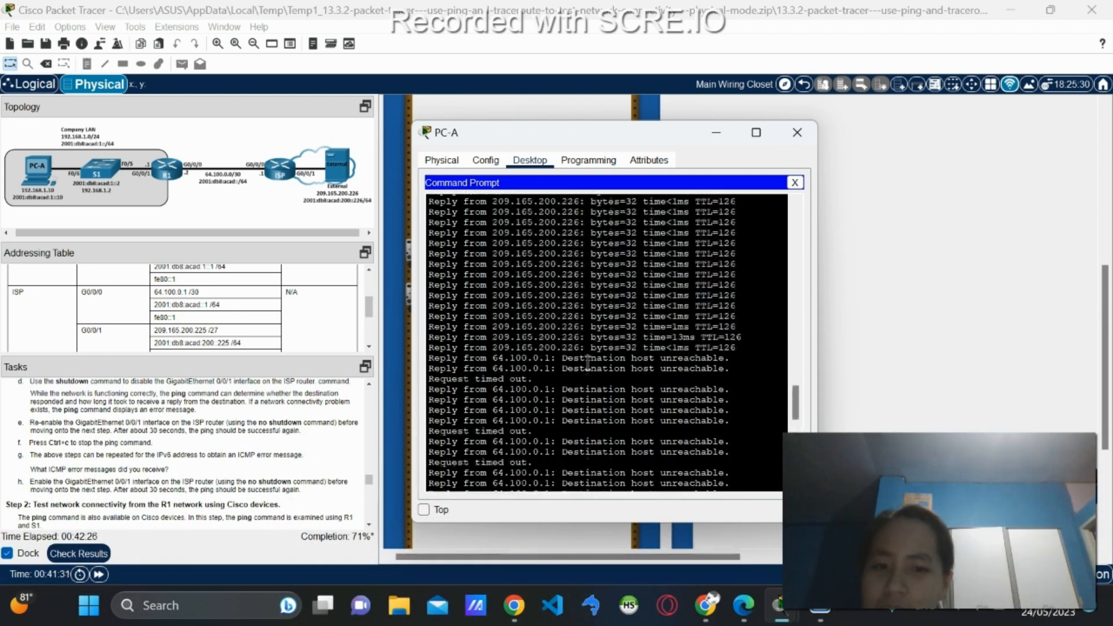
pyautogui.scroll(-3, 570, 356)
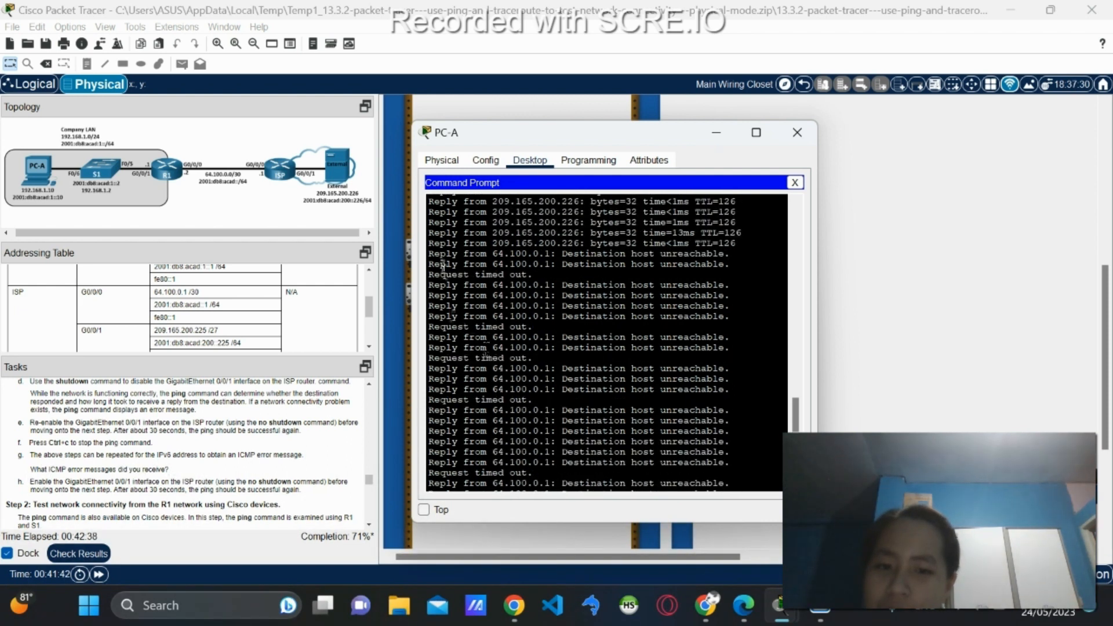
pyautogui.moveTo(451, 277); pyautogui.dragTo(536, 276)
pyautogui.moveTo(608, 285); pyautogui.dragTo(777, 288)
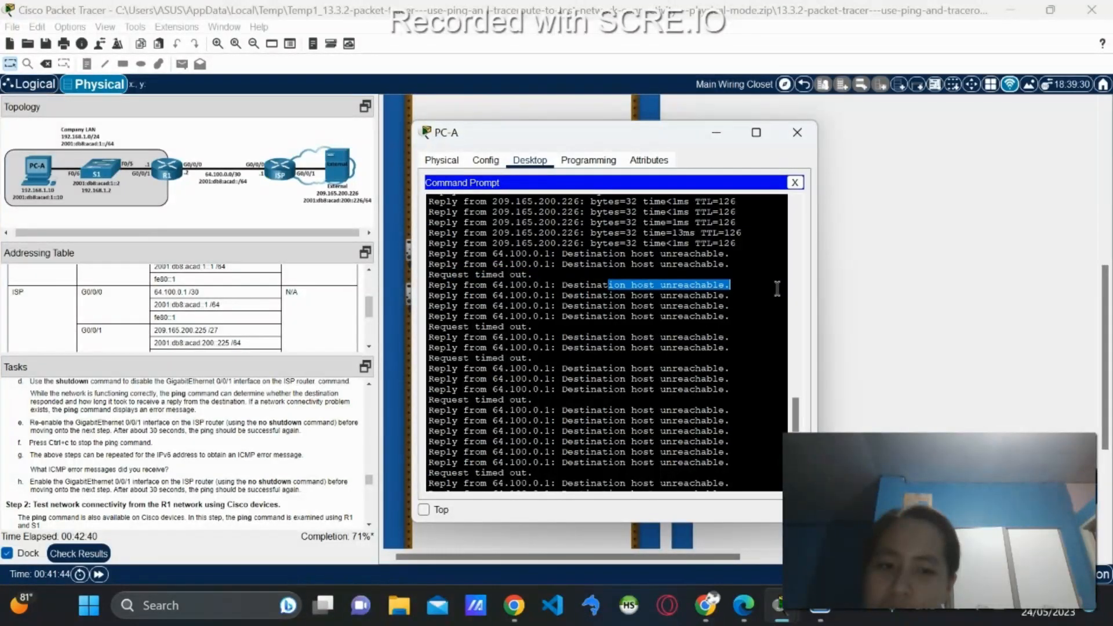
pyautogui.hotkey('ctrl', 'c')
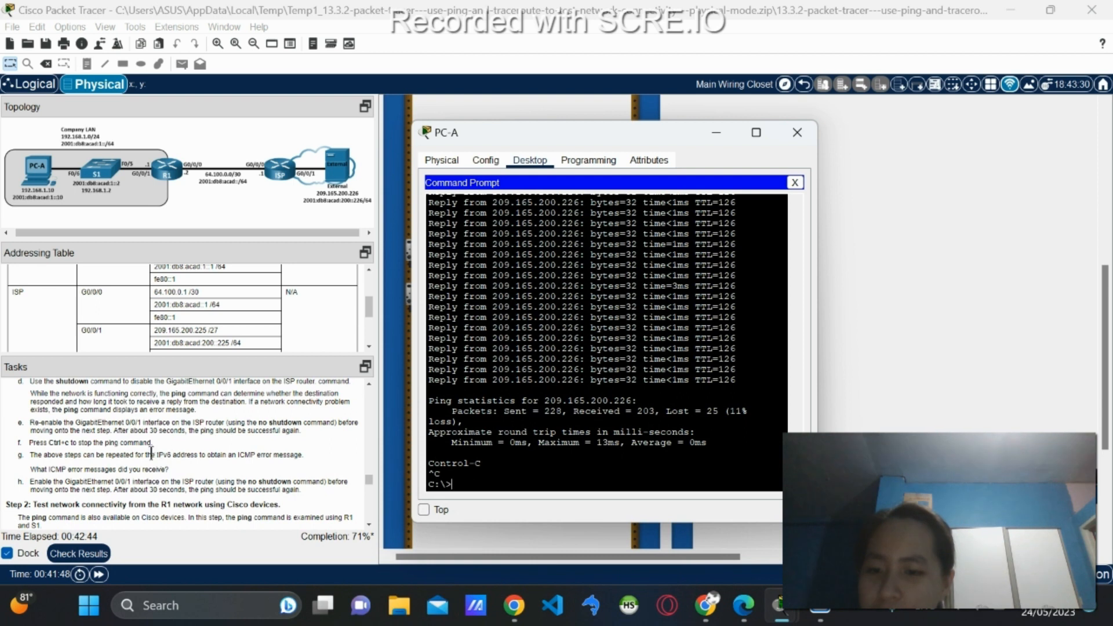
# Return to the C:\> prompt and scroll the Tasks panel to Step 2's R1 ping instructions.
pyautogui.scroll(5, 685, 345)
pyautogui.scroll(3, 684, 344)
pyautogui.scroll(3, 644, 313)
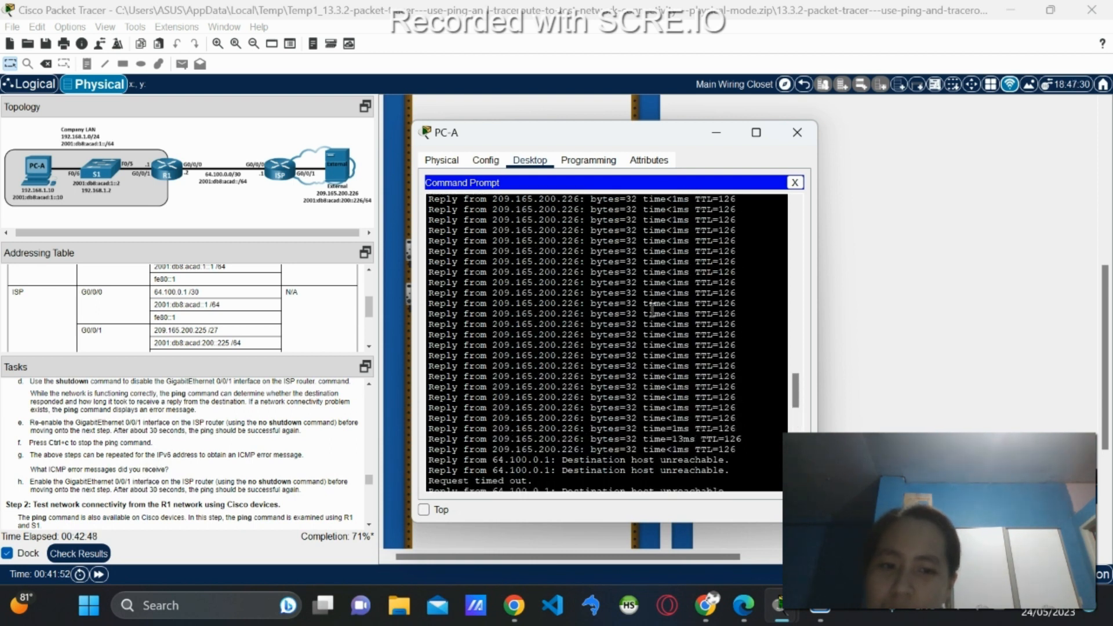
pyautogui.hotkey('ctrl', 'c')
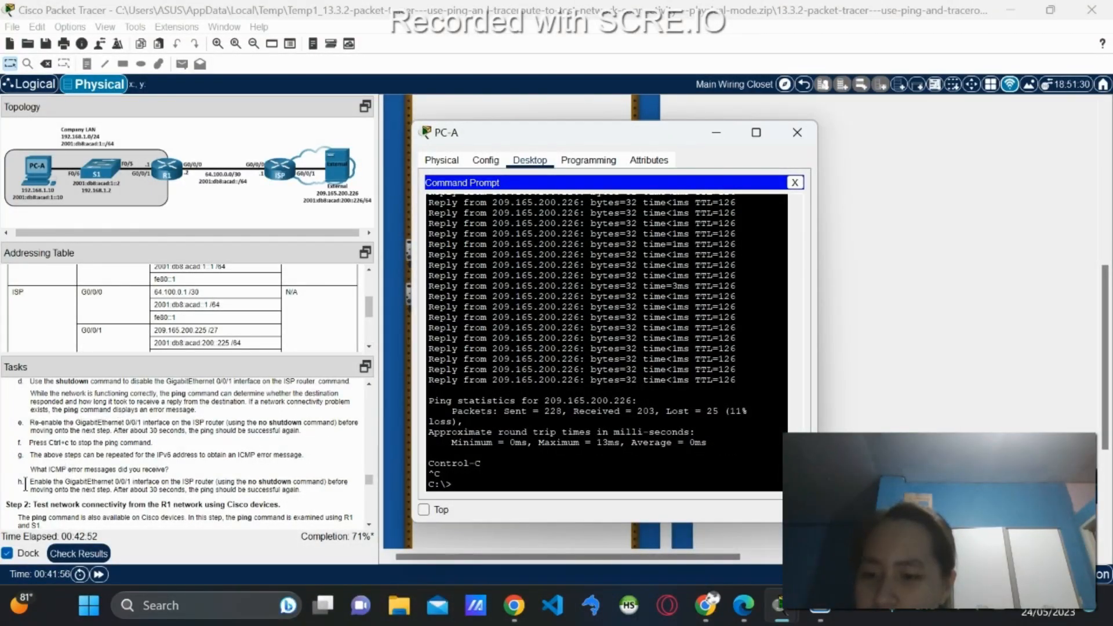
pyautogui.scroll(-1, 77, 475)
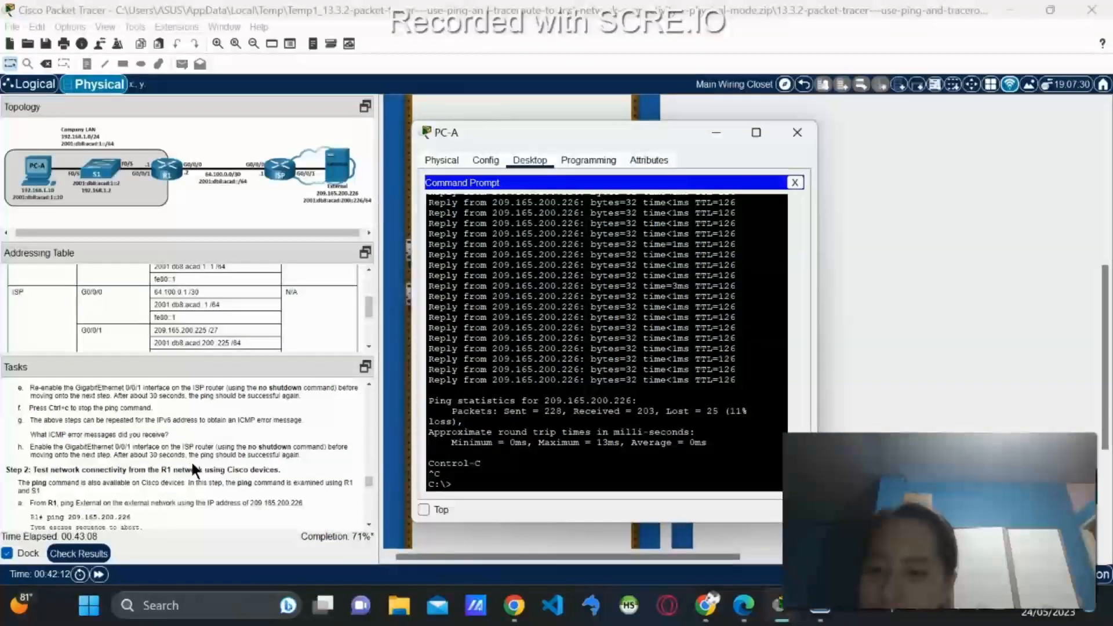
pyautogui.scroll(-1, 223, 477)
pyautogui.scroll(-1, 227, 479)
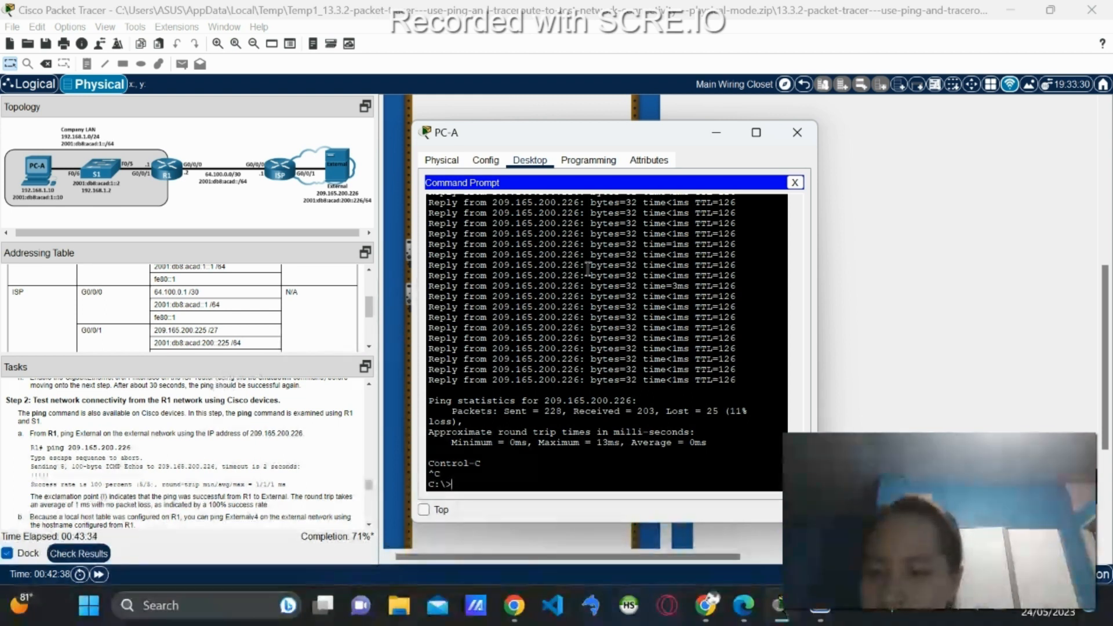
# In PC-A's Terminal, exit ISP configuration, close the SSH session to ISP, and log out of S1.
pyautogui.click(798, 186)
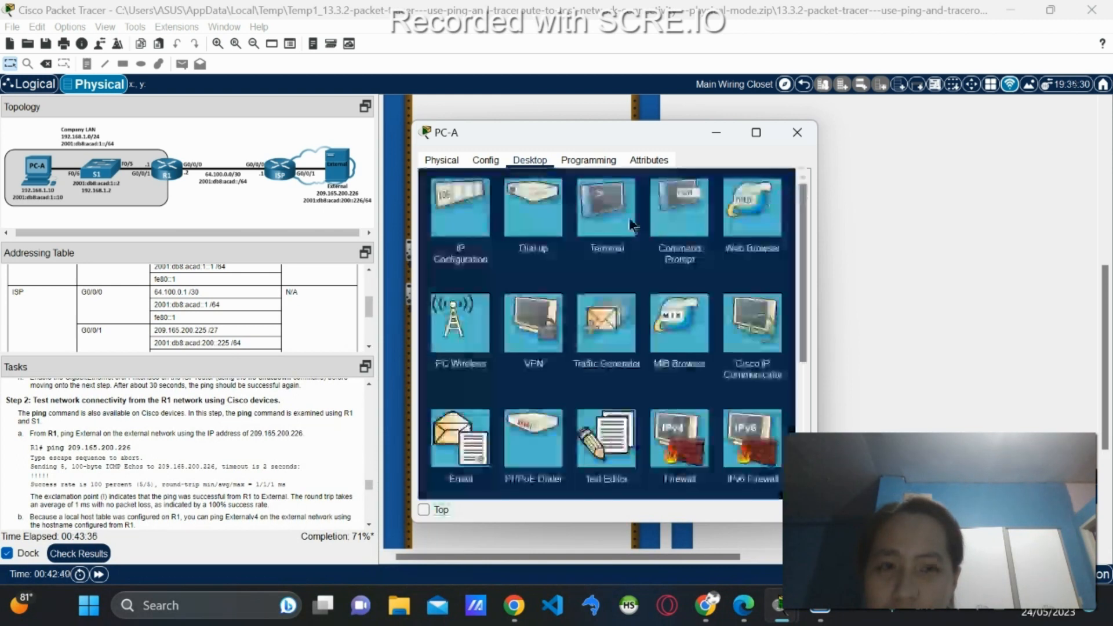
pyautogui.click(604, 222)
pyautogui.click(764, 309)
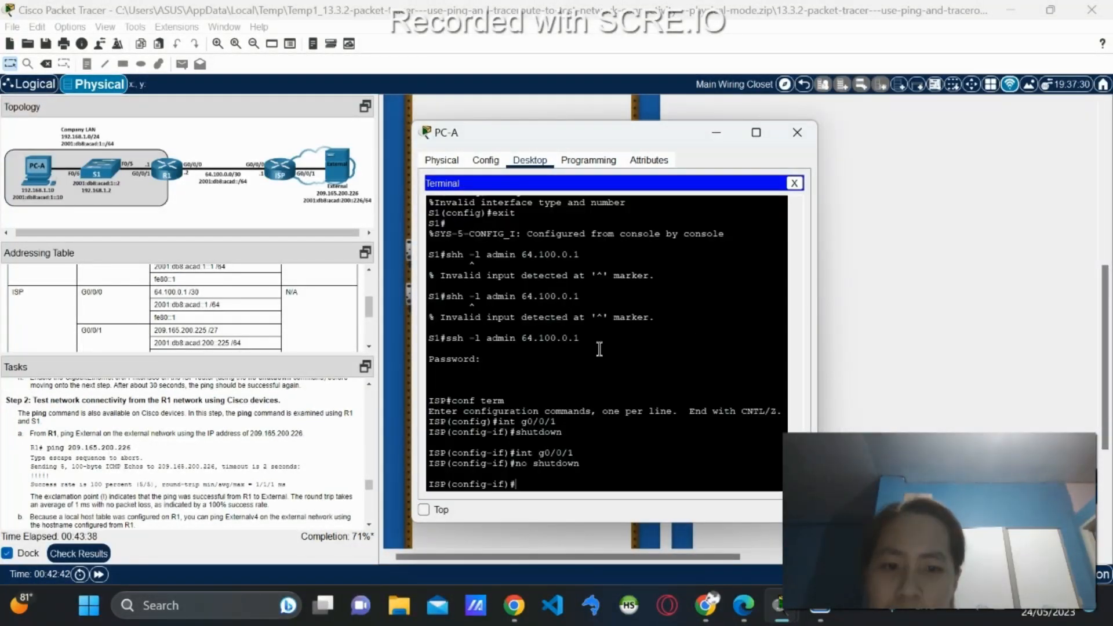
pyautogui.write('exi')
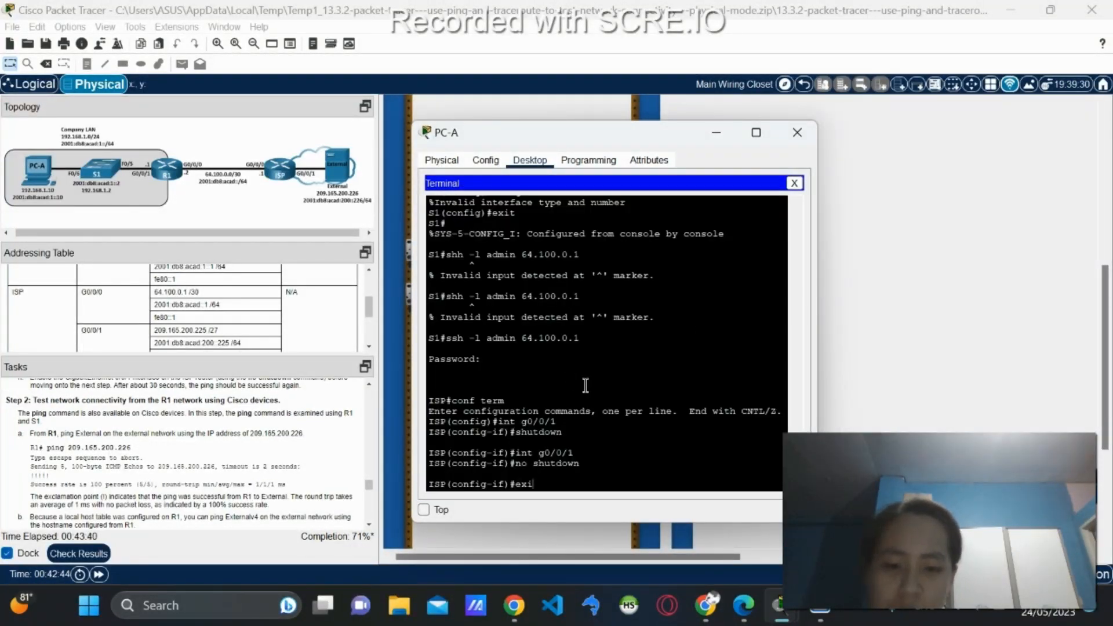
pyautogui.write('t')
pyautogui.press('Return')
pyautogui.write('exit')
pyautogui.press('Return')
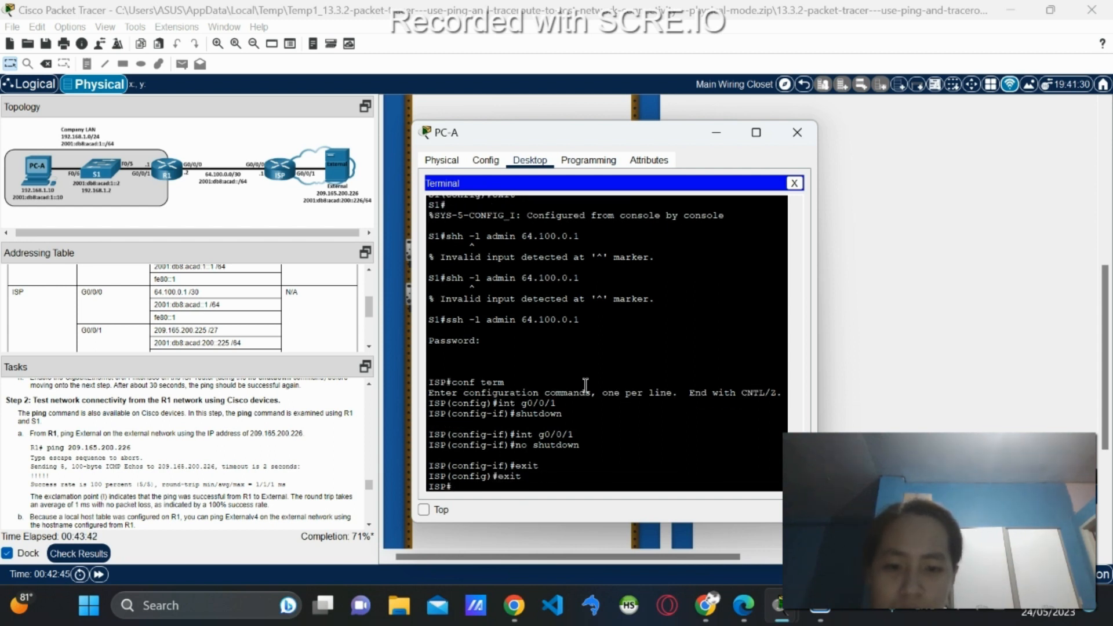
pyautogui.write('exit')
pyautogui.press('Return')
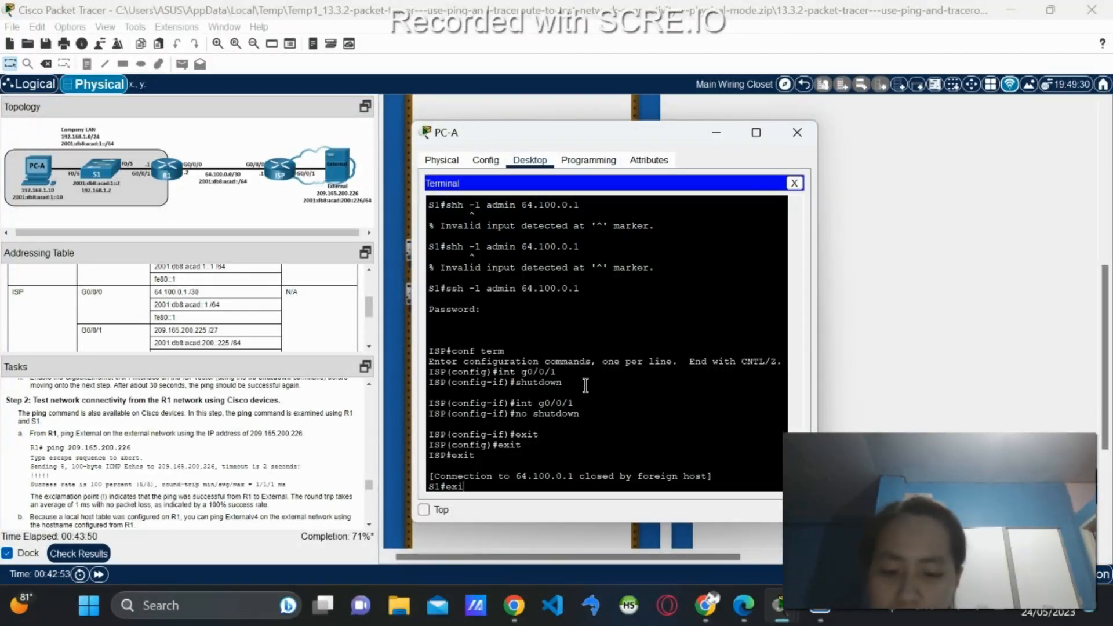
pyautogui.write('exit')
pyautogui.press('Return')
# Return S1 to privileged mode and try the mistyped shh -l admin 64.100.0.2 login.
pyautogui.press('Return')
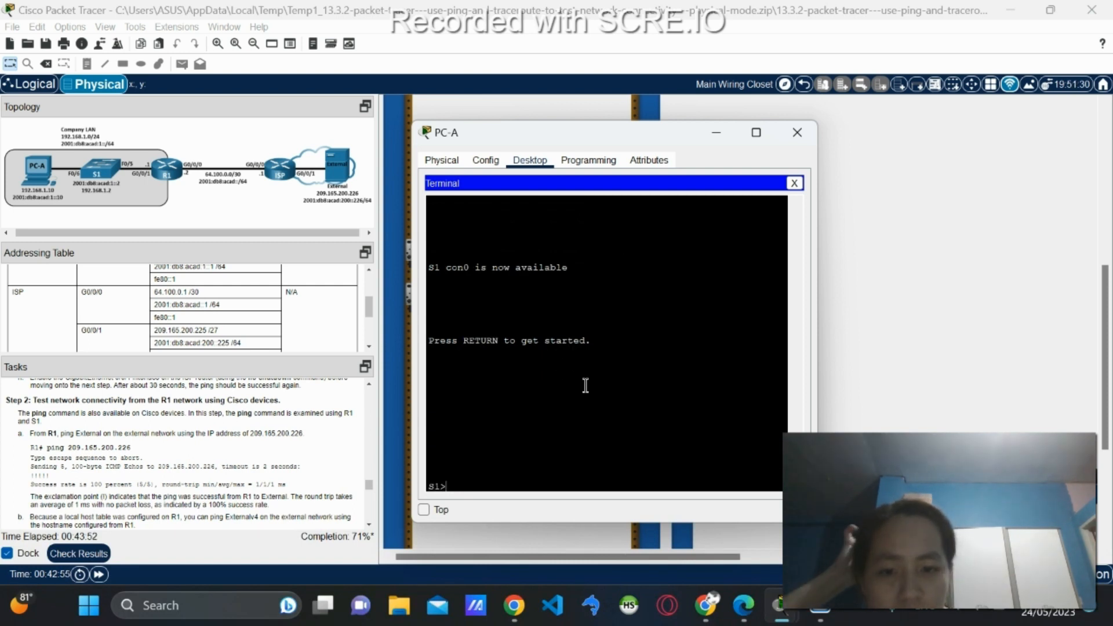
pyautogui.press('Return')
pyautogui.write('enable')
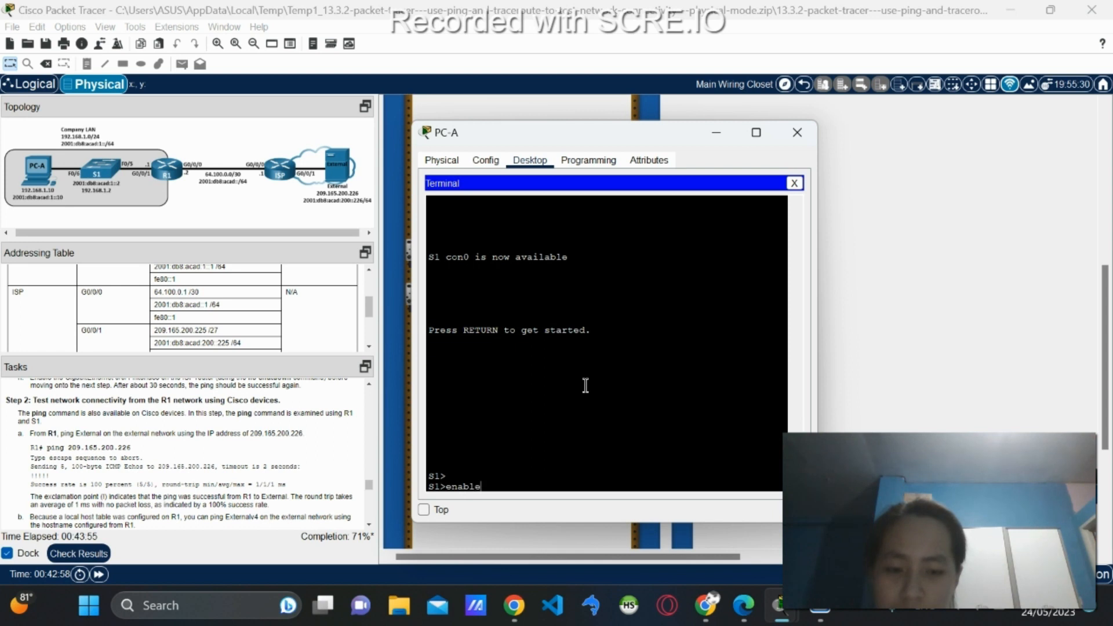
pyautogui.press('Return')
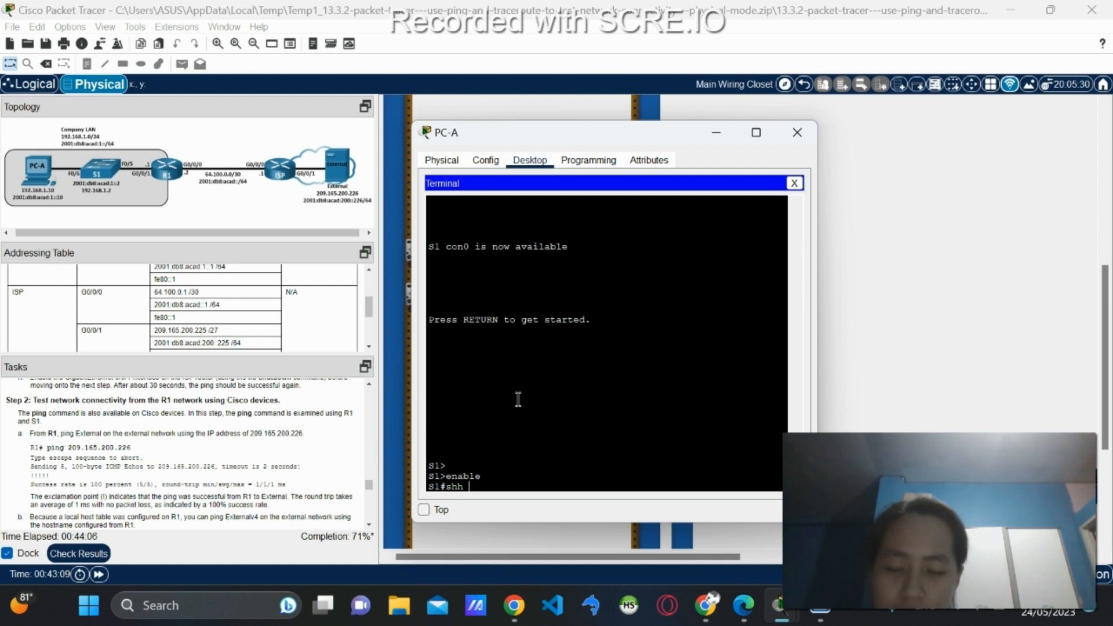
pyautogui.write('-l')
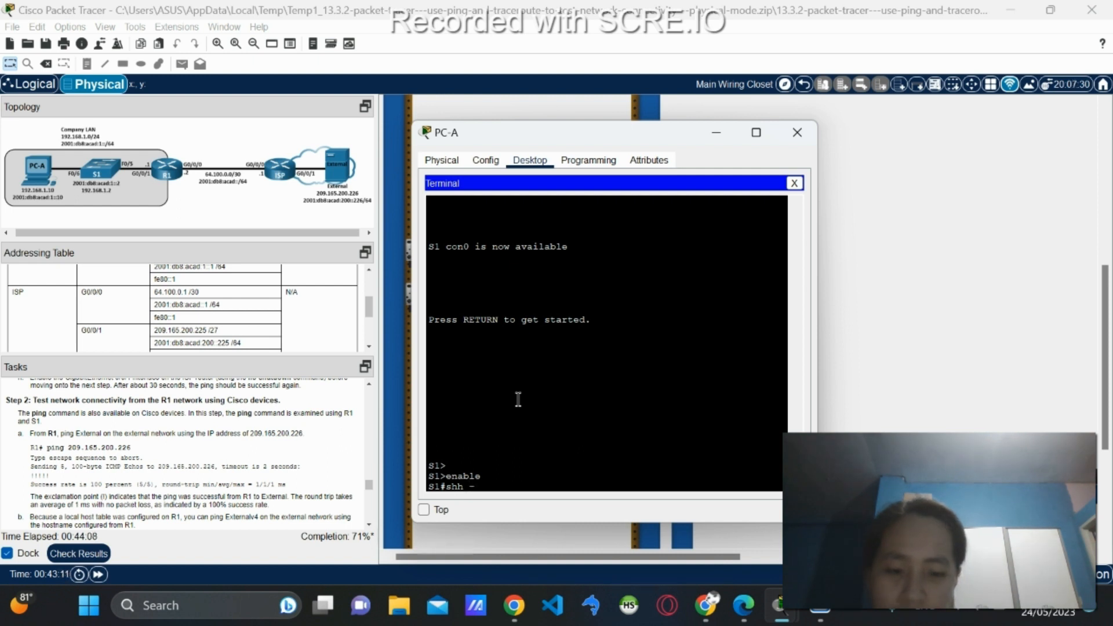
pyautogui.write('admin')
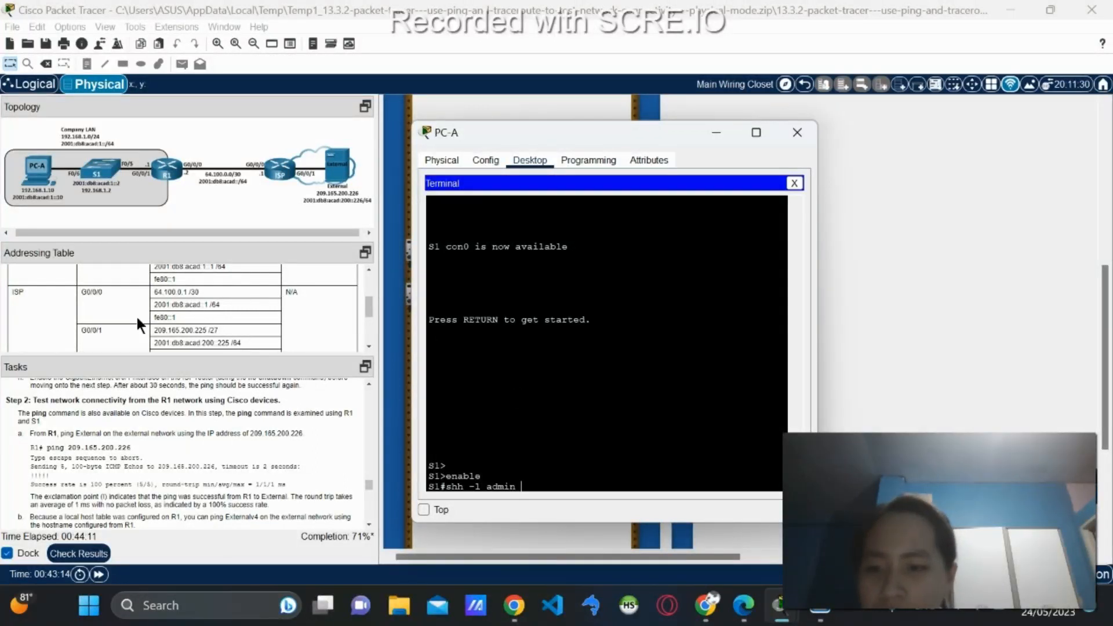
pyautogui.scroll(3, 136, 316)
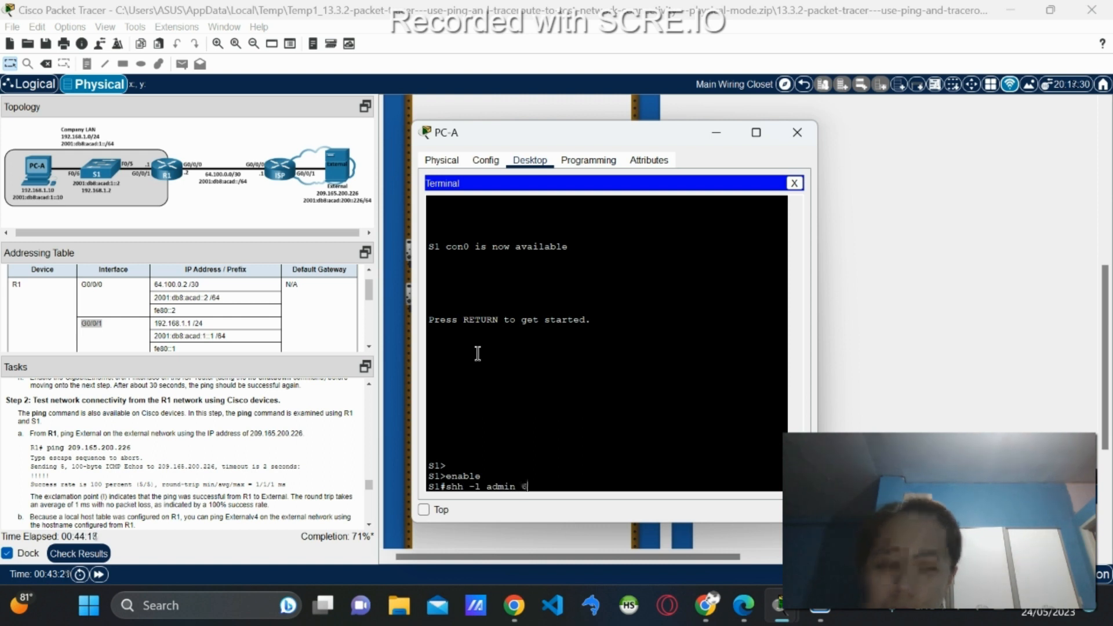
pyautogui.write('4.100.0.2')
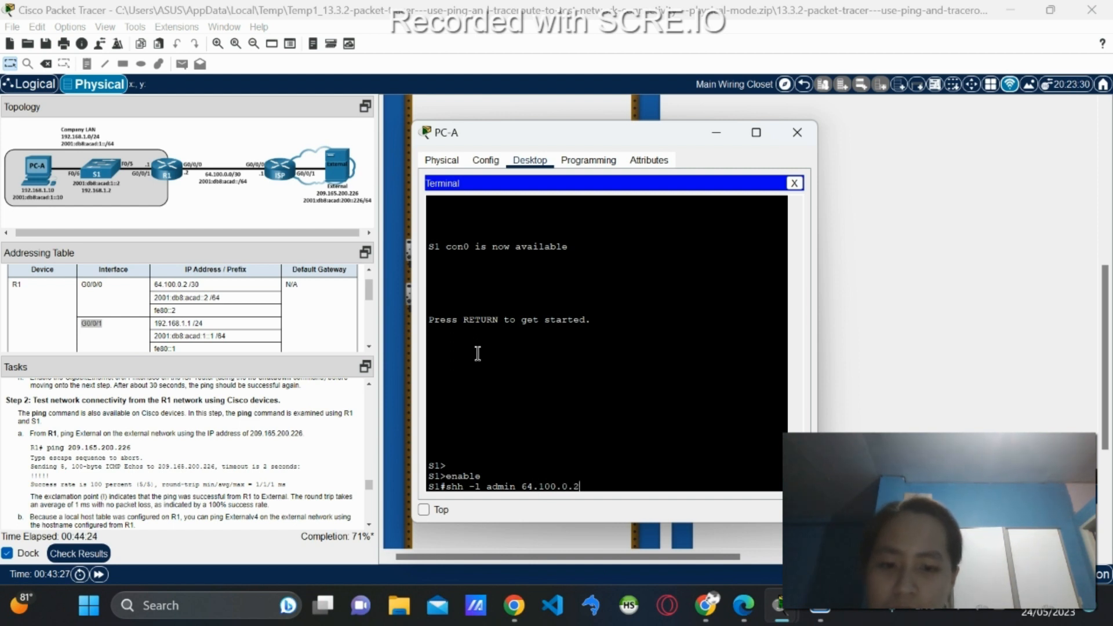
pyautogui.press('Return')
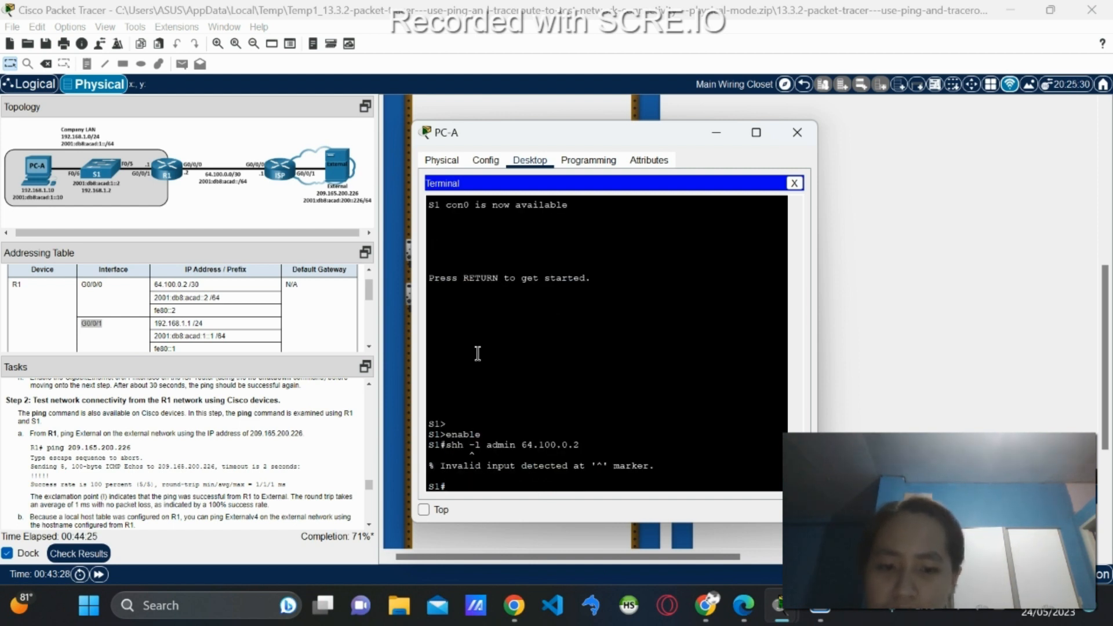
# Discard the retyped shh line and scroll back to the earlier ssh -l admin 64.100.0.1 command.
pyautogui.write('shh -l')
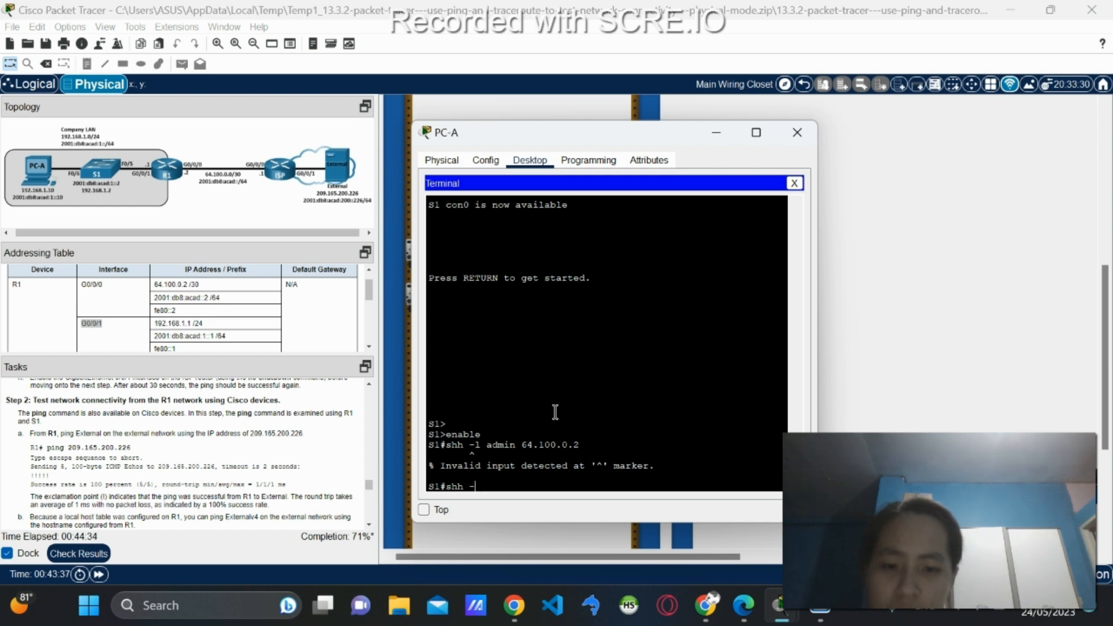
pyautogui.press('Up')
pyautogui.press('Up')
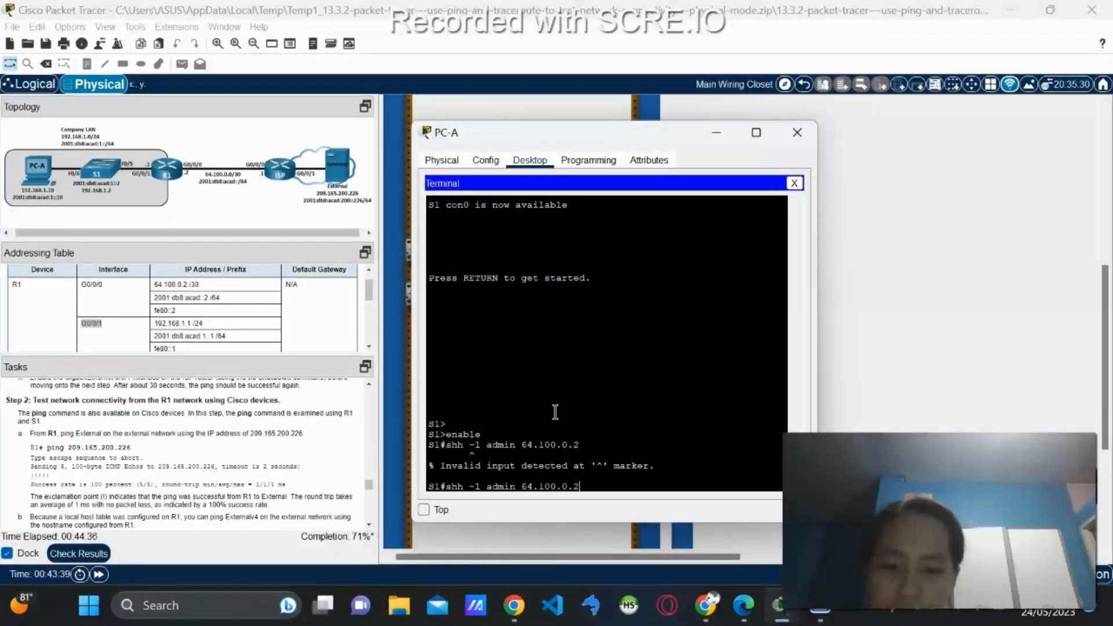
pyautogui.press('Down')
pyautogui.press('Down')
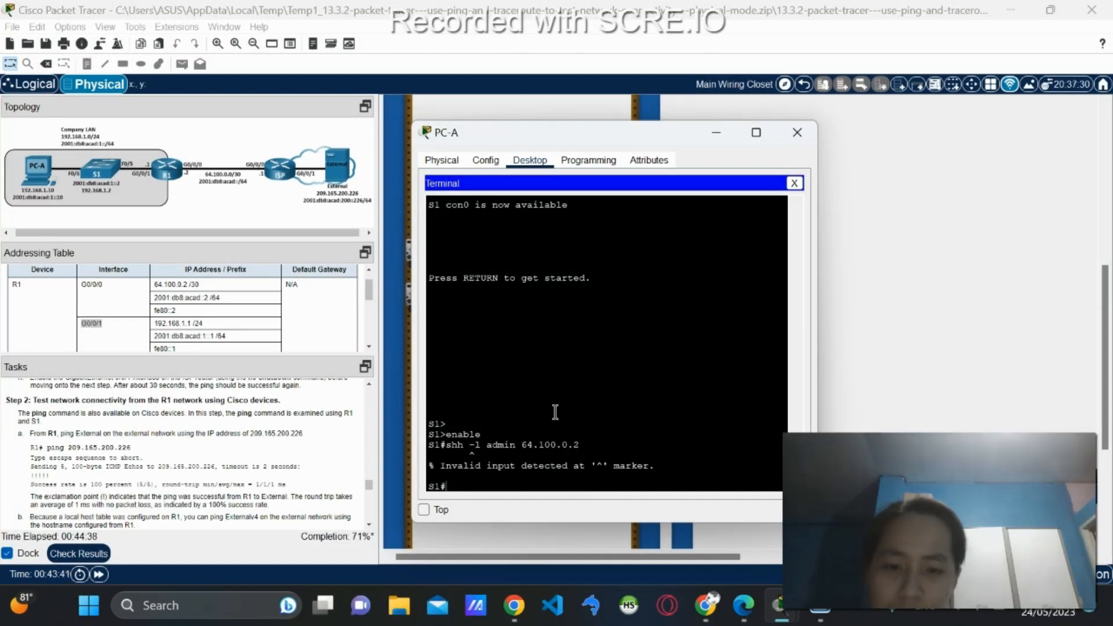
pyautogui.scroll(5, 554, 412)
pyautogui.scroll(5, 555, 412)
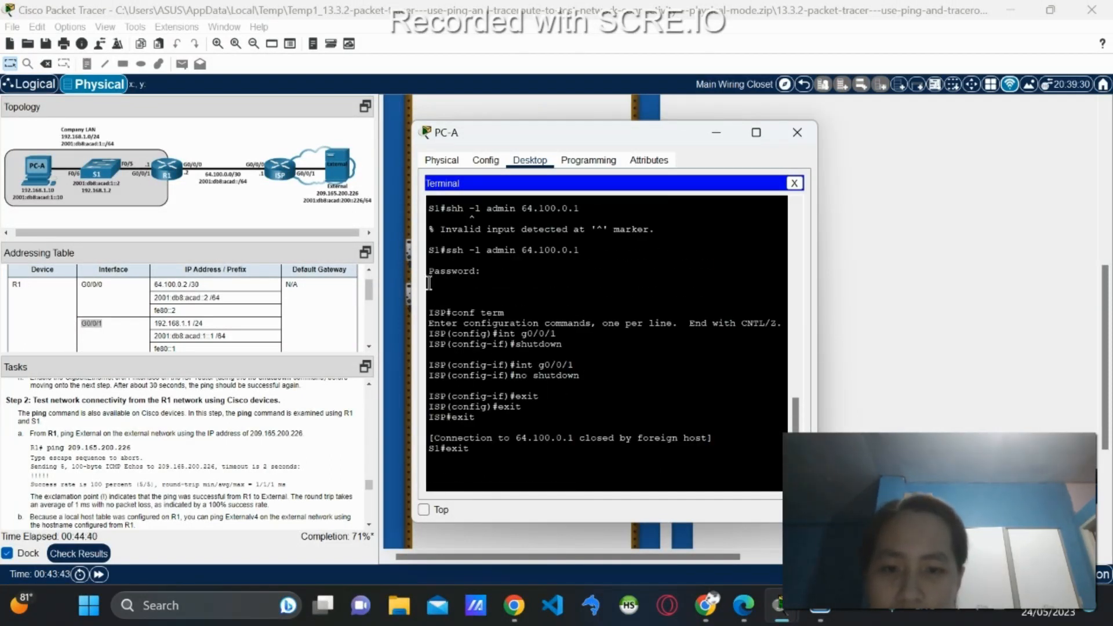
# Copy the earlier ssh -l admin command and paste it at the S1# prompt.
pyautogui.moveTo(447, 248); pyautogui.dragTo(585, 250)
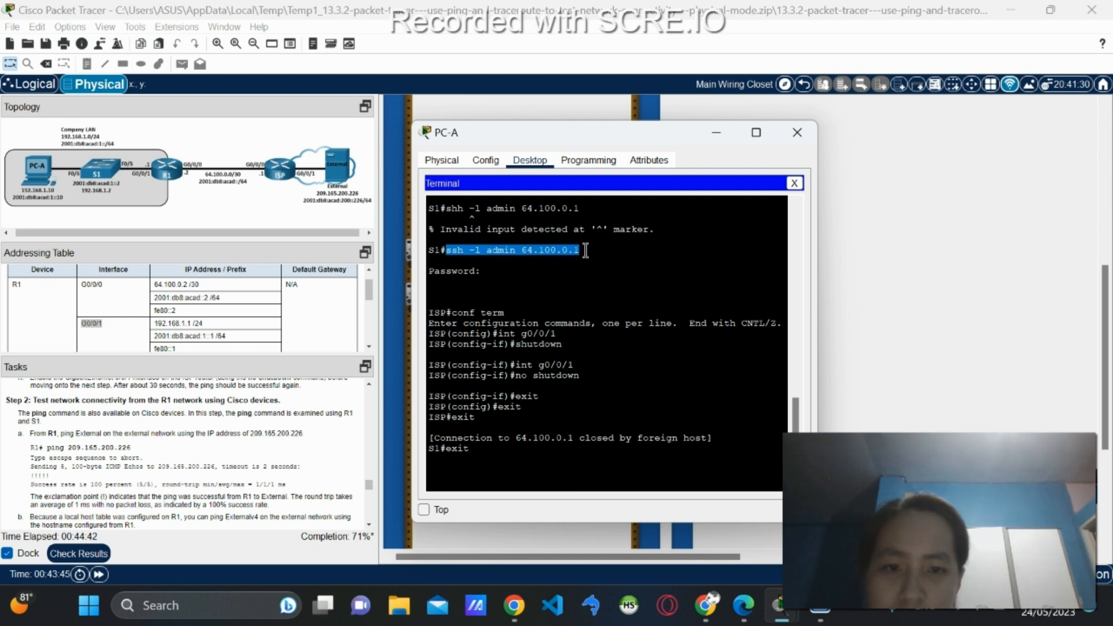
pyautogui.hotkey('ctrl', 'c')
pyautogui.scroll(10, 587, 339)
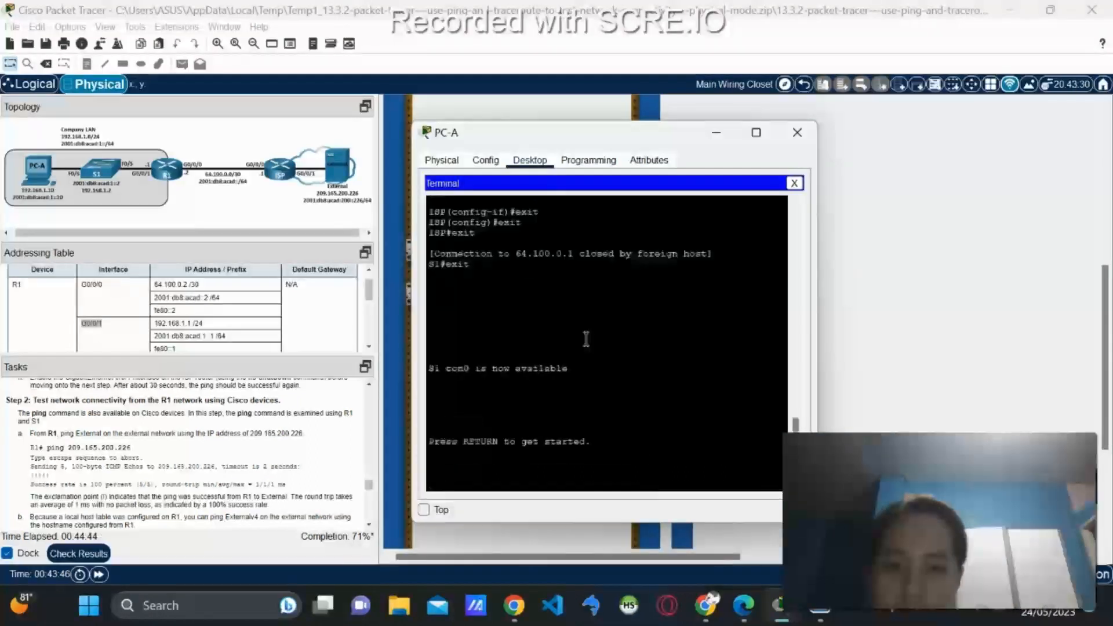
pyautogui.scroll(5, 558, 329)
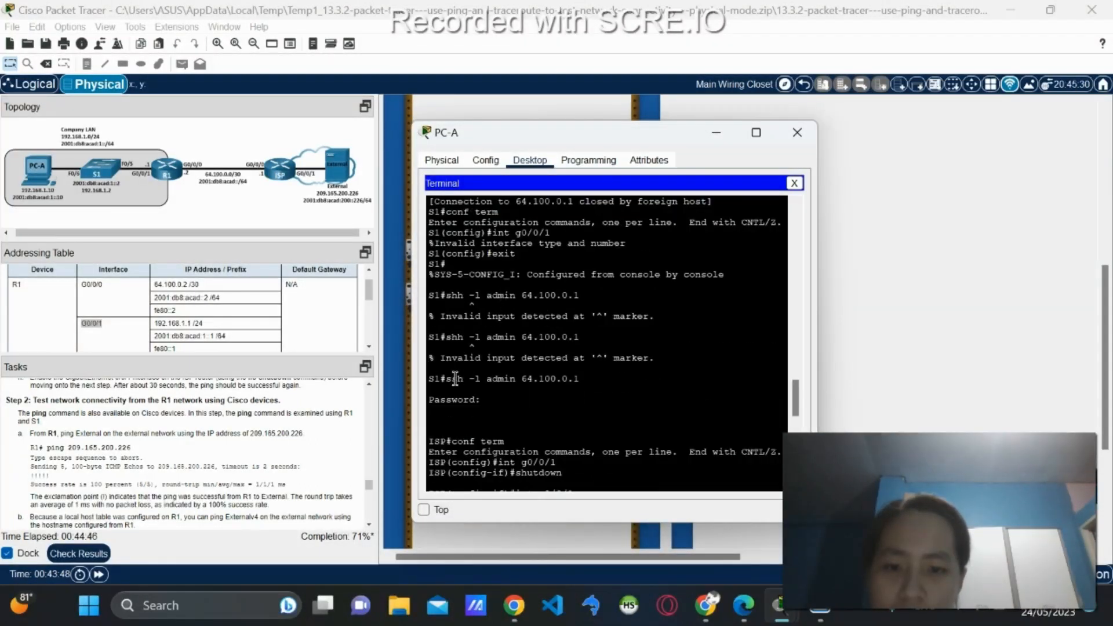
pyautogui.moveTo(448, 378); pyautogui.dragTo(575, 380)
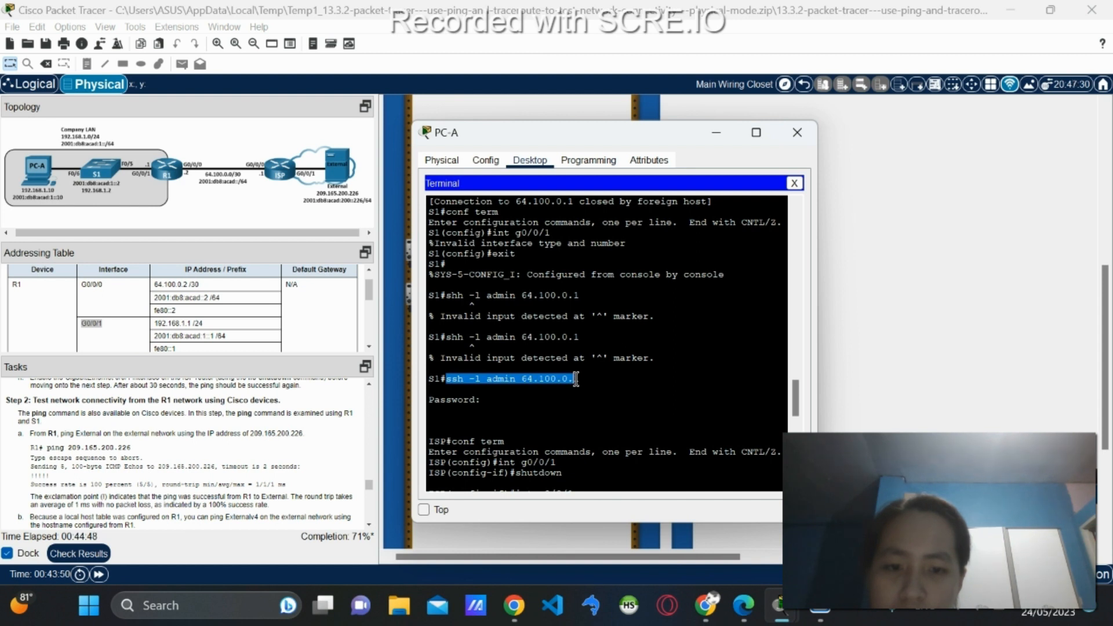
pyautogui.rightClick(572, 375)
pyautogui.click(580, 384)
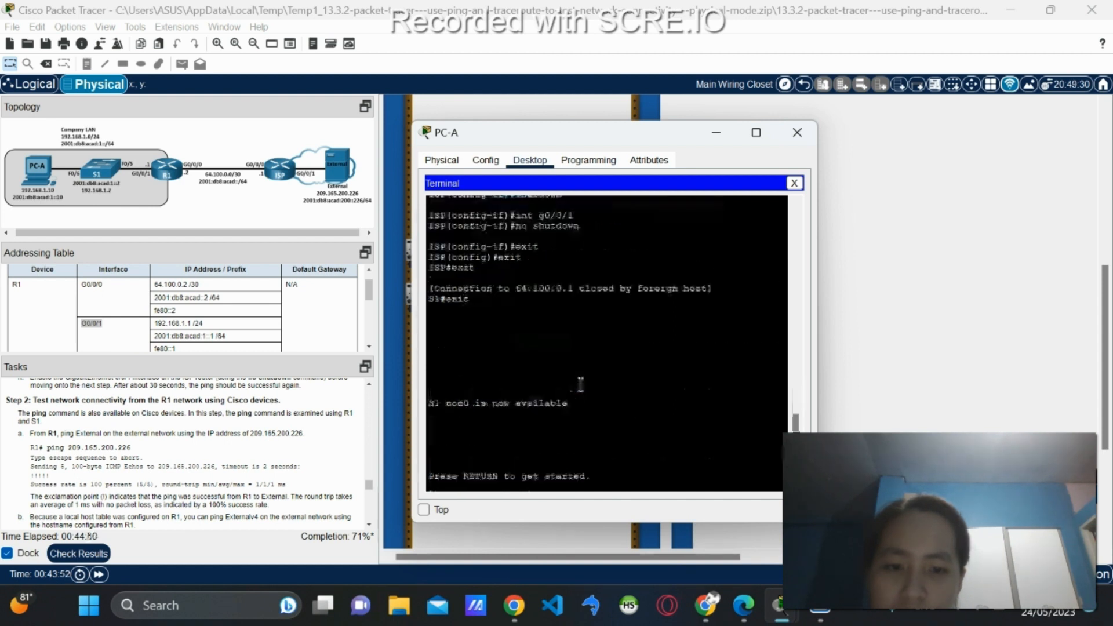
pyautogui.scroll(-7, 580, 385)
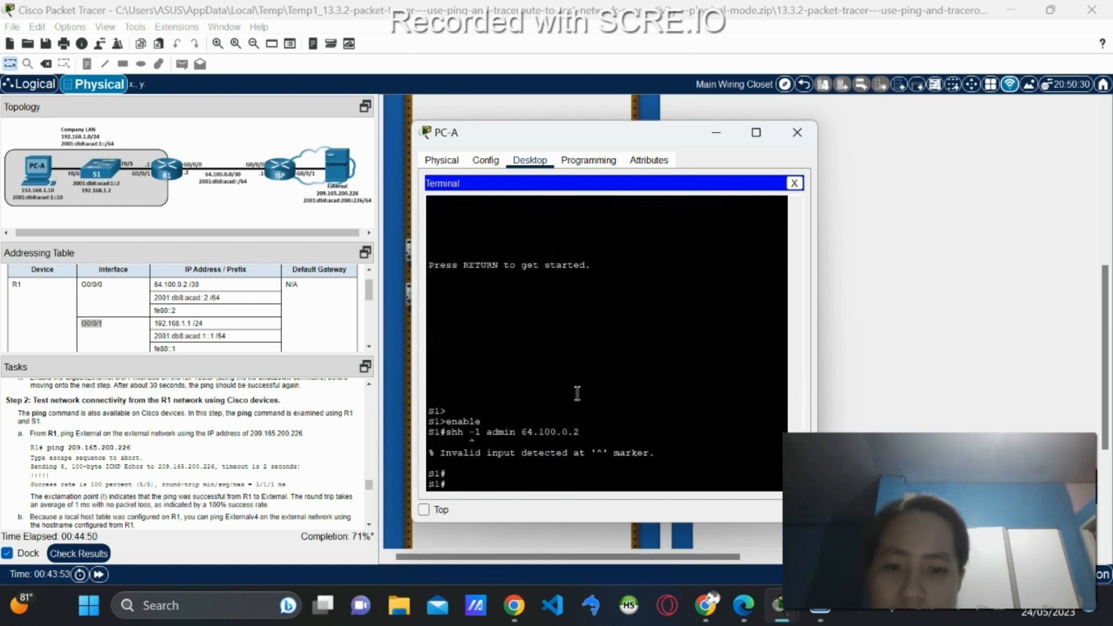
pyautogui.rightClick(490, 485)
pyautogui.click(523, 508)
# Change the address to 64.100.0.2 and log in to R1, retrying the password until accepted.
pyautogui.write('2')
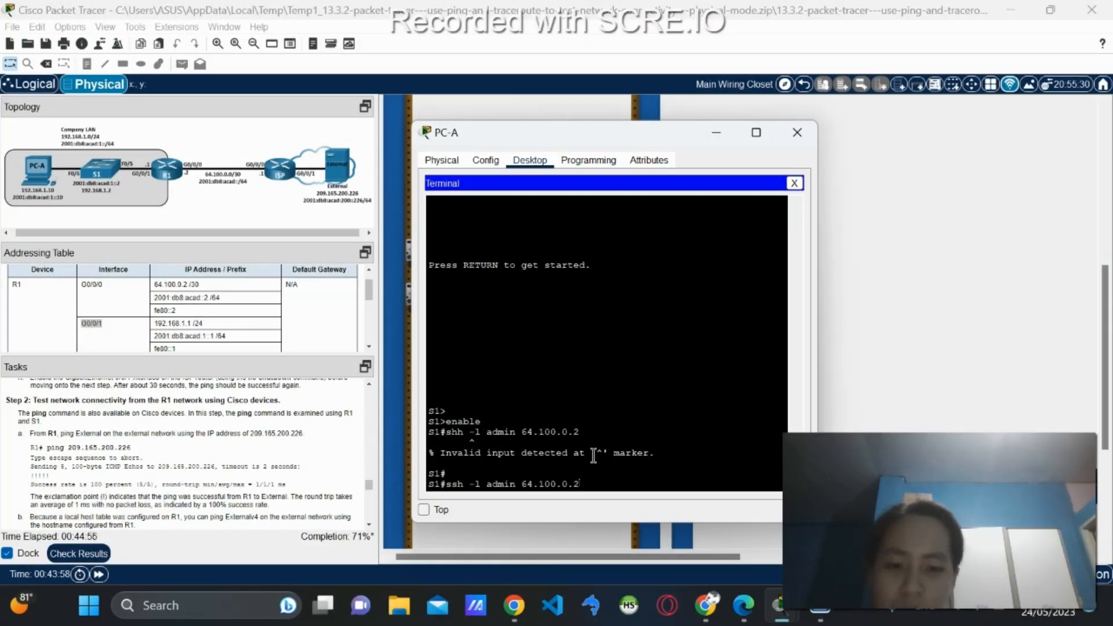
pyautogui.press('Return')
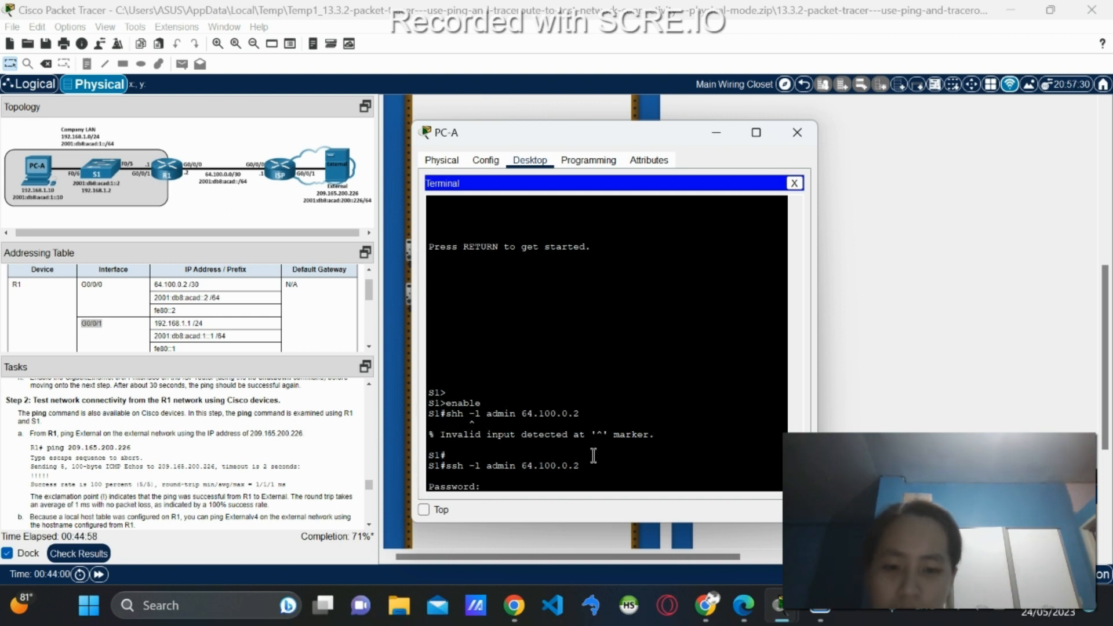
pyautogui.press('Return')
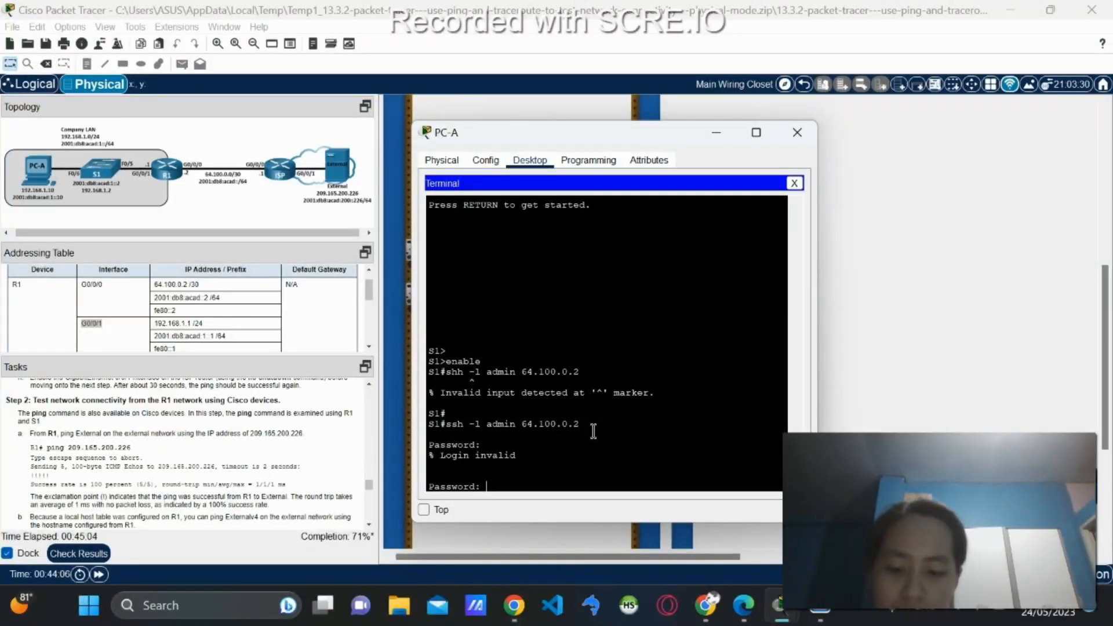
pyautogui.press('Return')
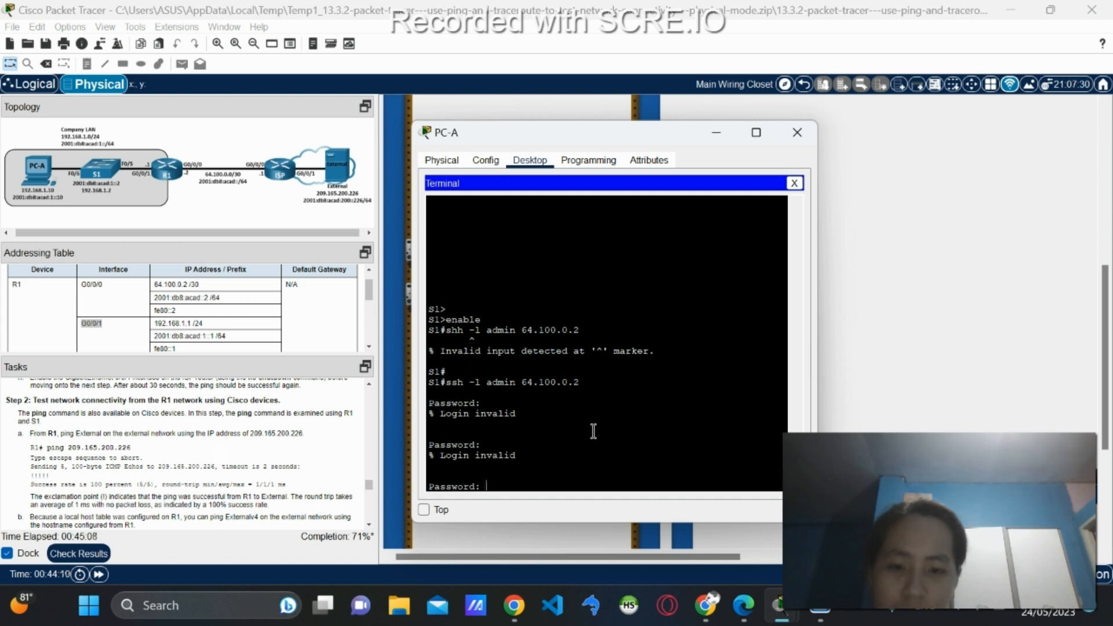
pyautogui.press('Return')
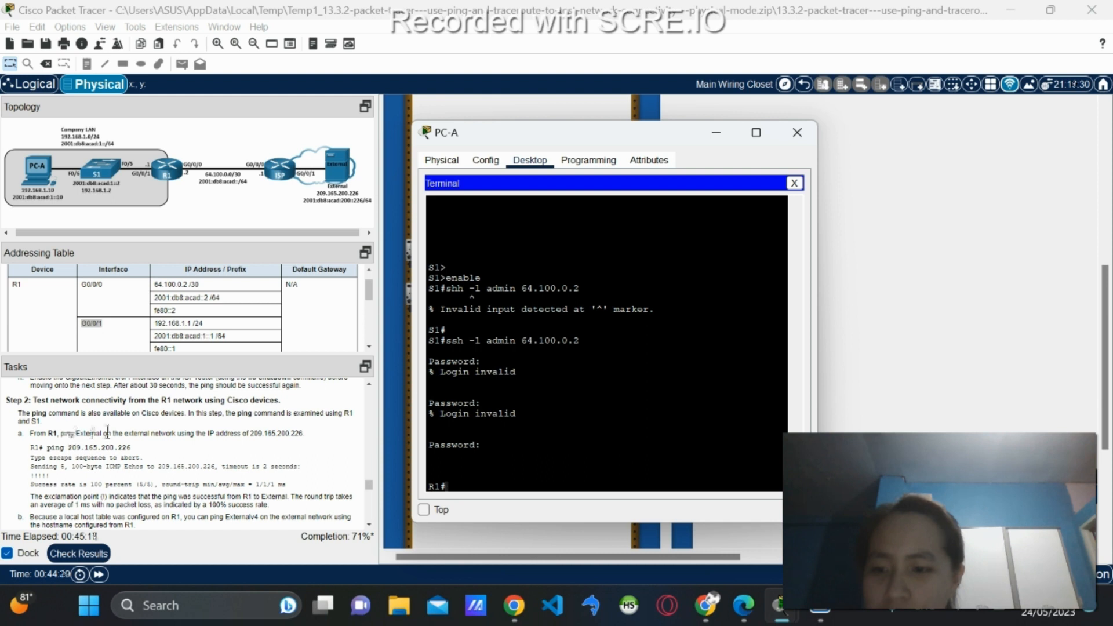
# Run ping 209.165.200.226 from R1 and confirm 5 of 5 replies.
pyautogui.scroll(-1, 145, 442)
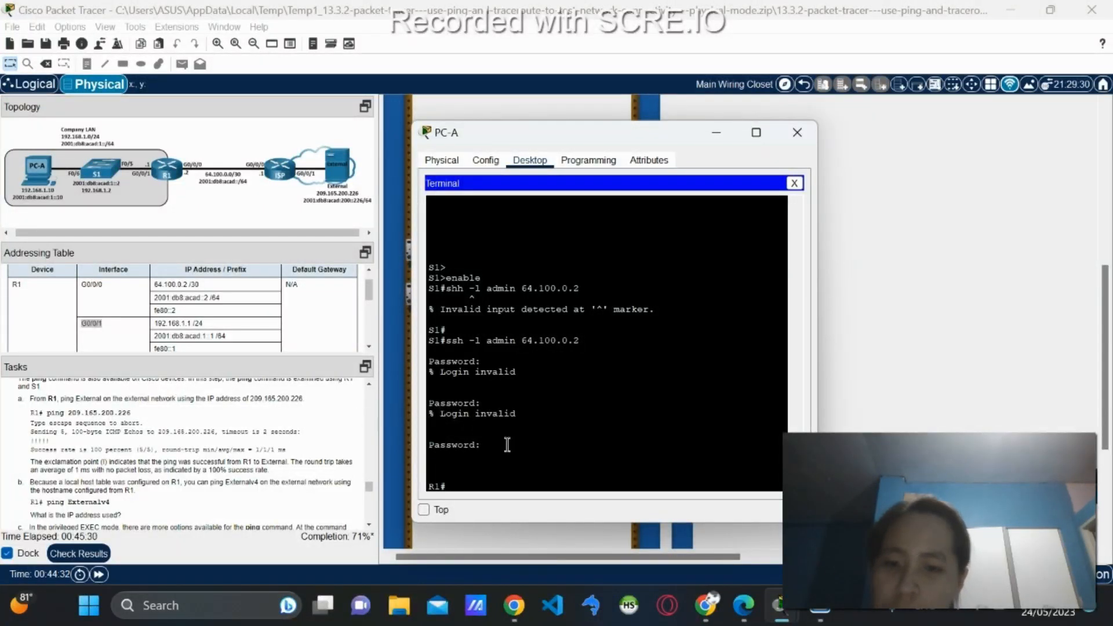
pyautogui.write('ping ')
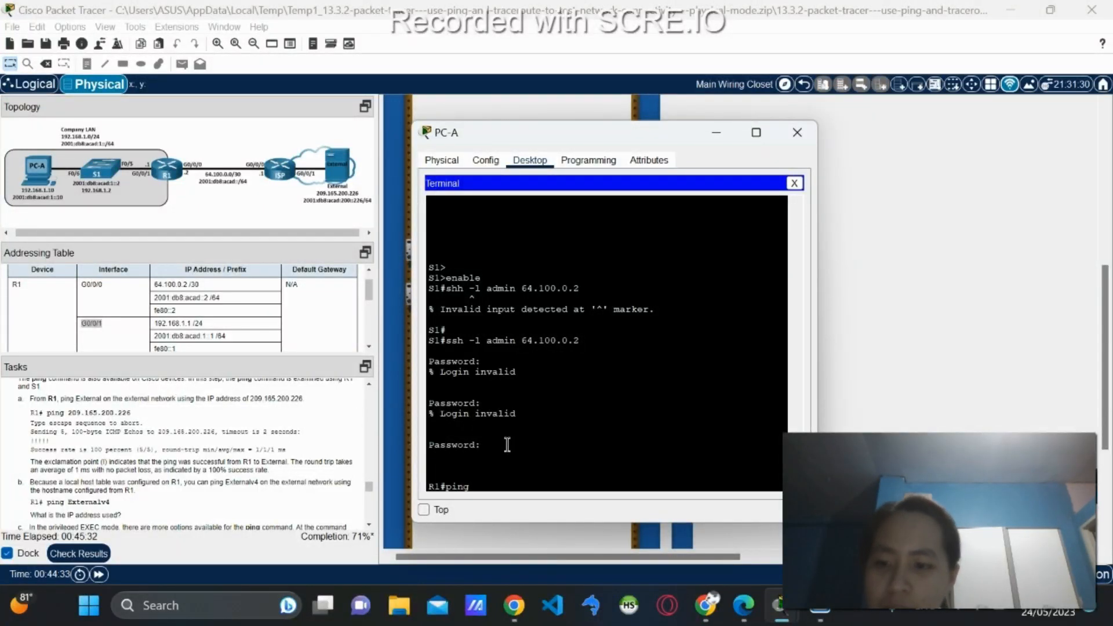
pyautogui.write('209')
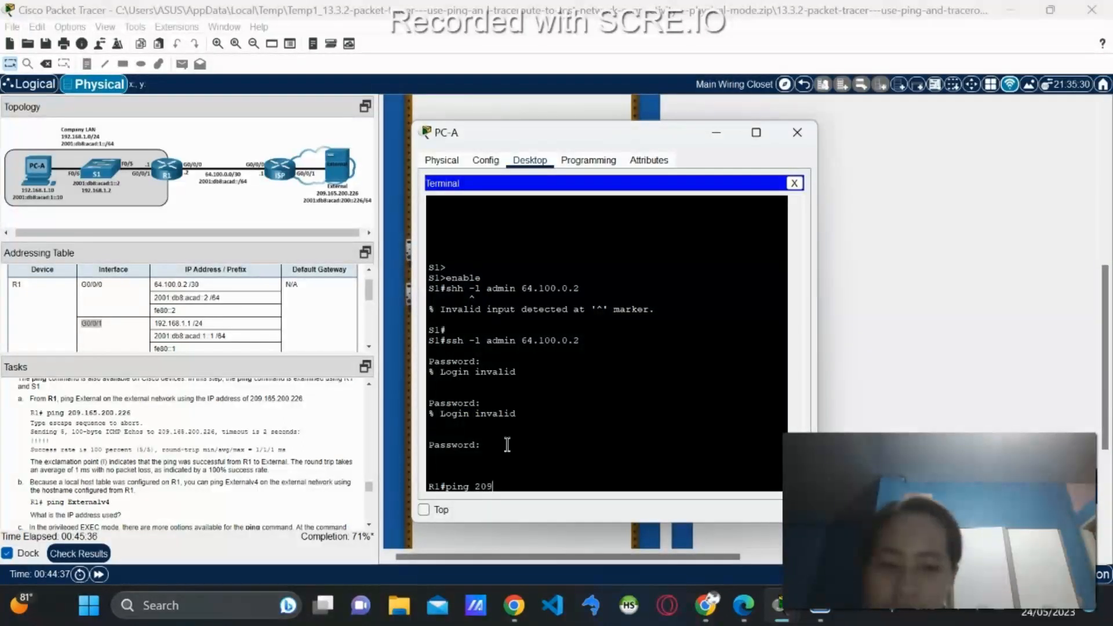
pyautogui.write('.')
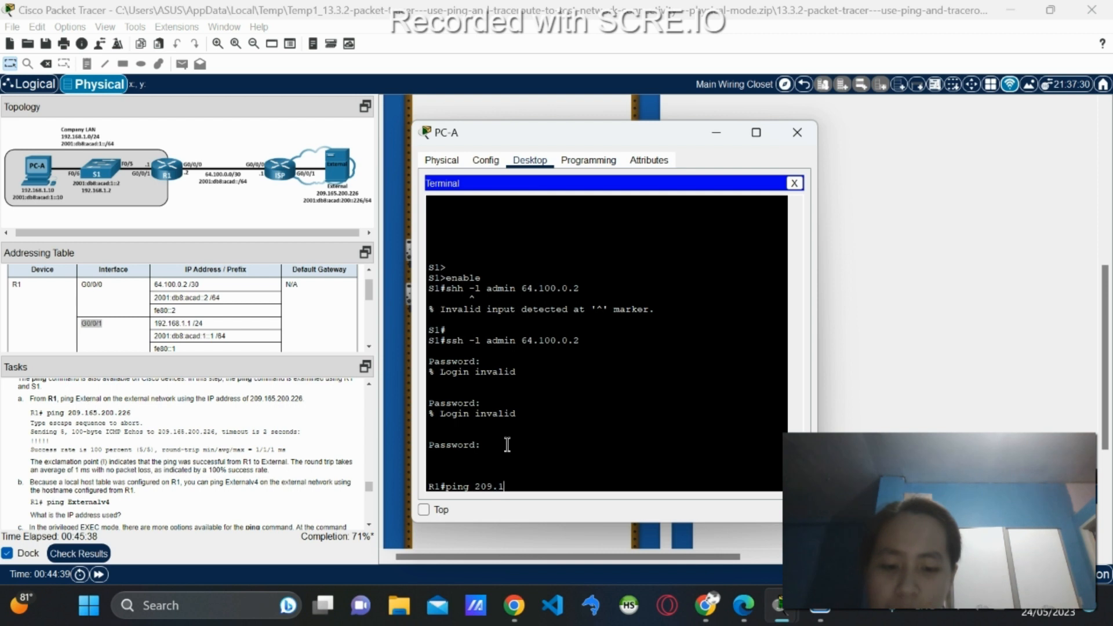
pyautogui.write('165.200.226')
pyautogui.press('Return')
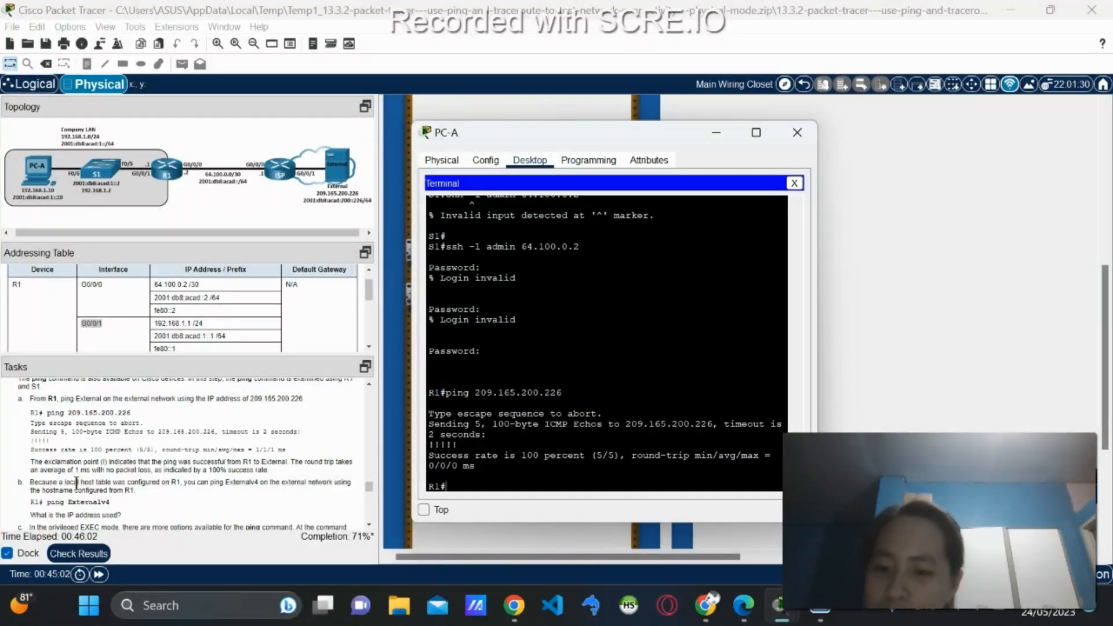
pyautogui.scroll(-1, 75, 476)
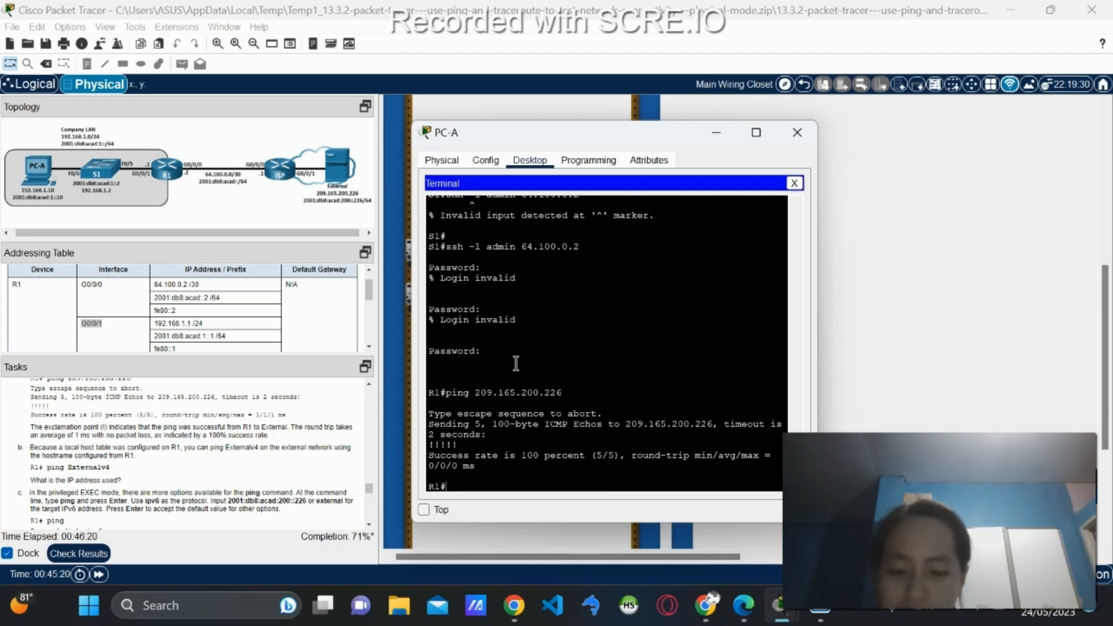
# After Externalv4 alone is refused twice, run ping Externalv4 from R1.
pyautogui.write('Exte')
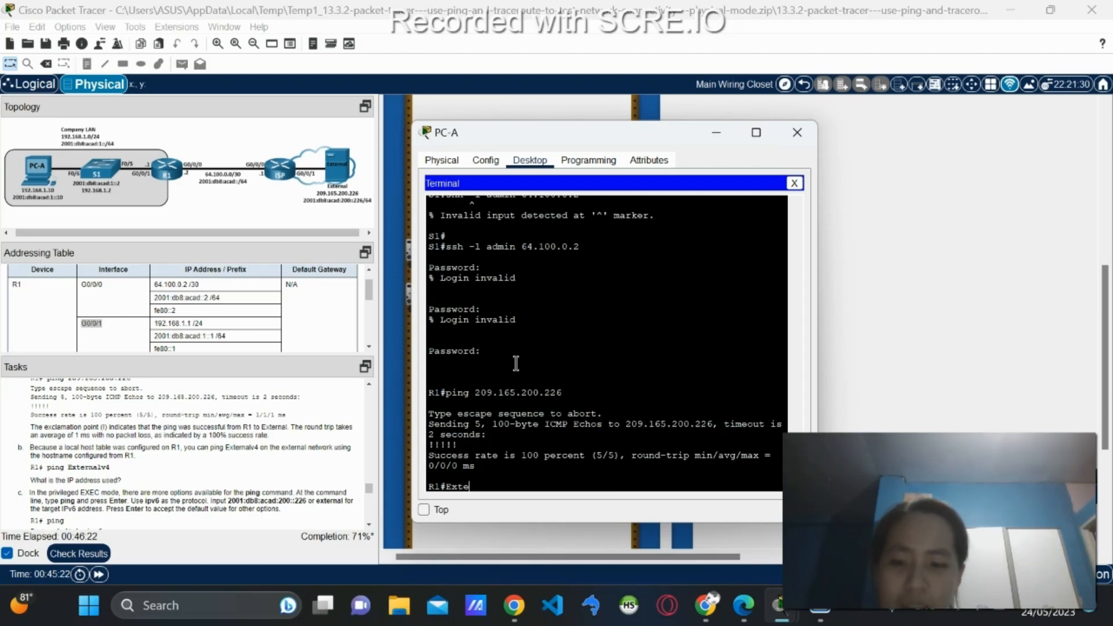
pyautogui.write('rnalv')
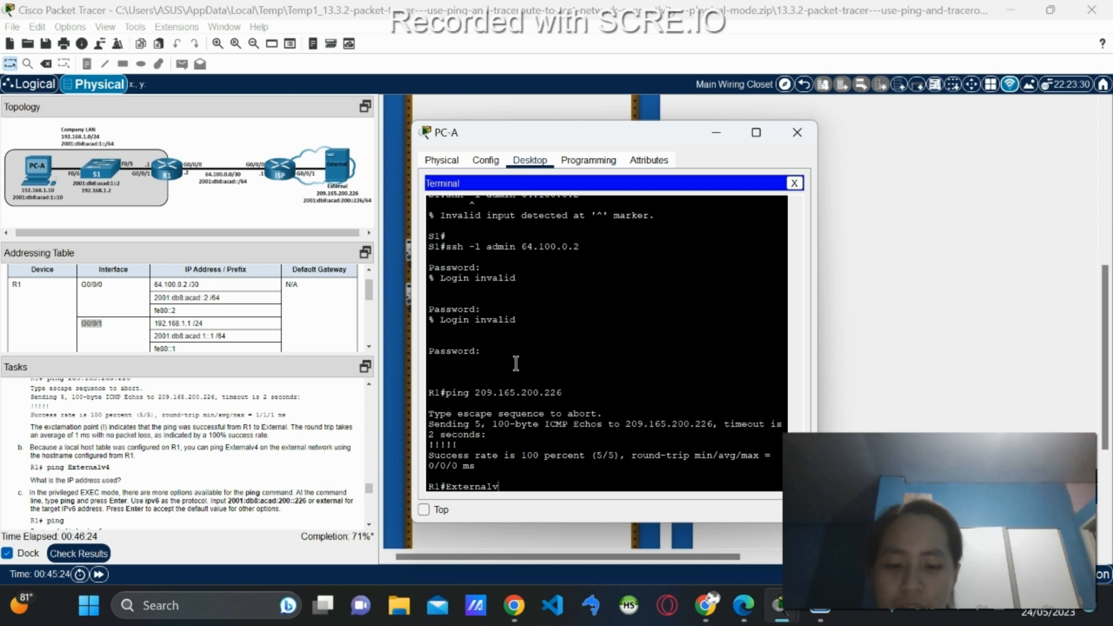
pyautogui.write('4')
pyautogui.press('Return')
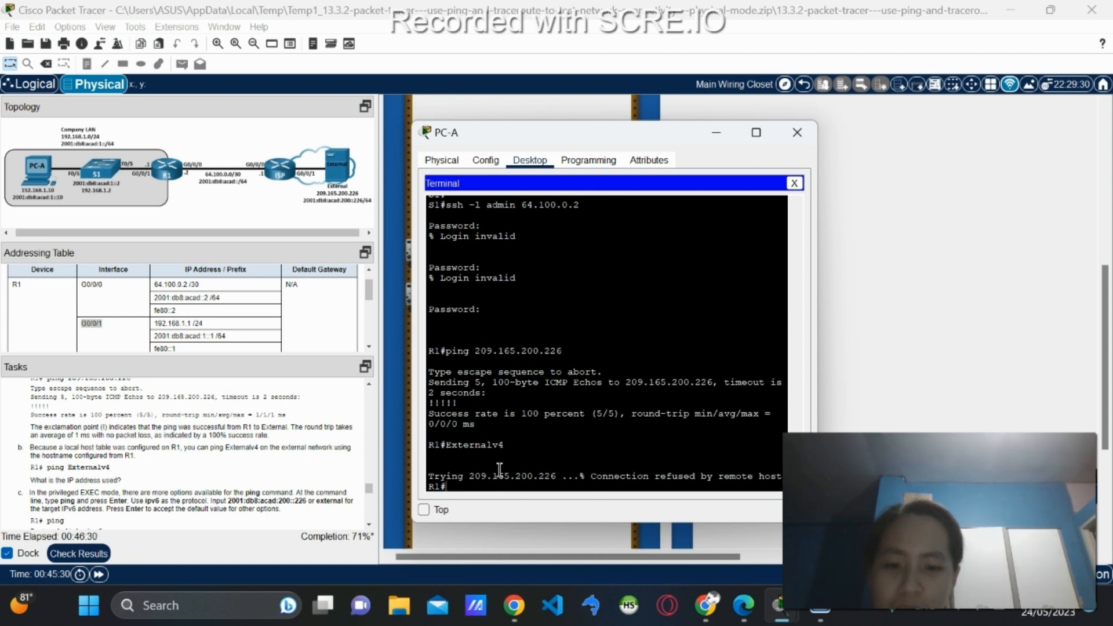
pyautogui.scroll(-1, 577, 389)
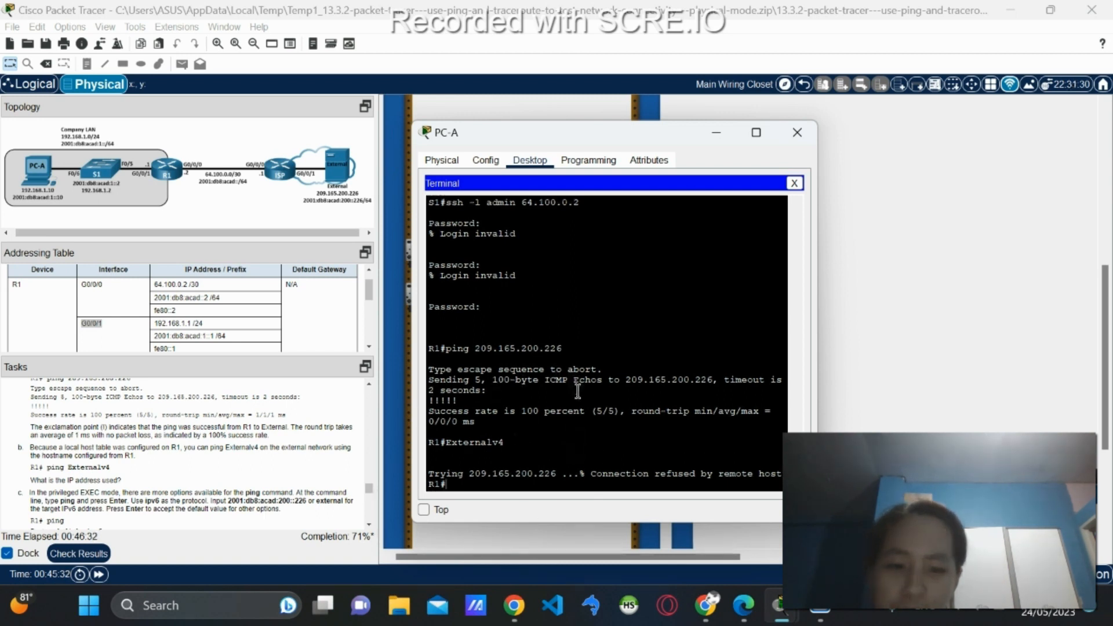
pyautogui.press('Up')
pyautogui.press('Return')
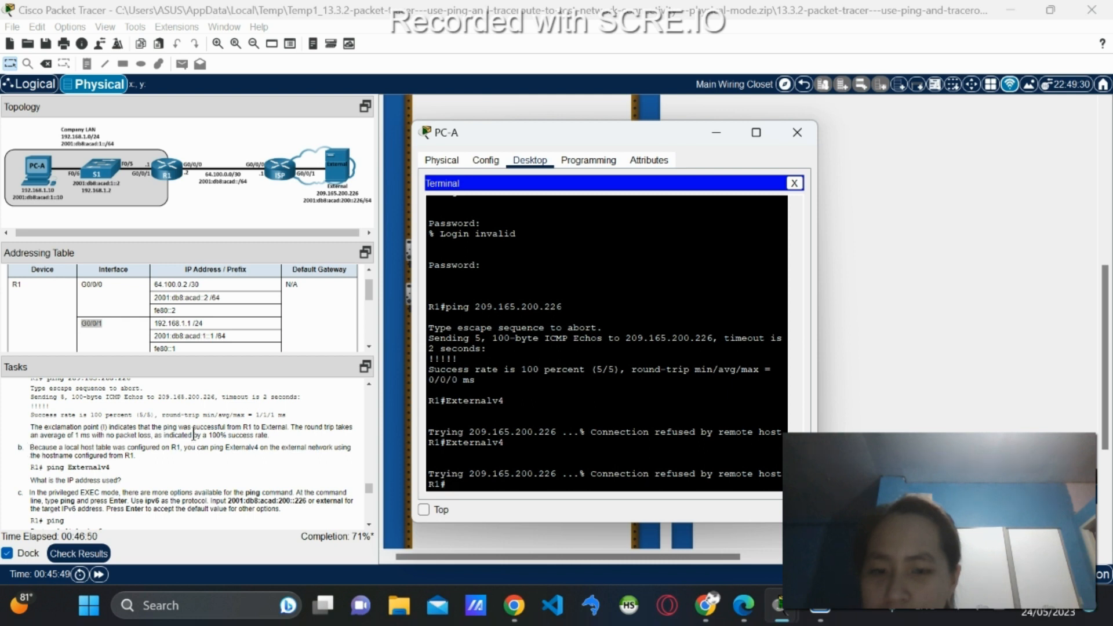
pyautogui.write('ping')
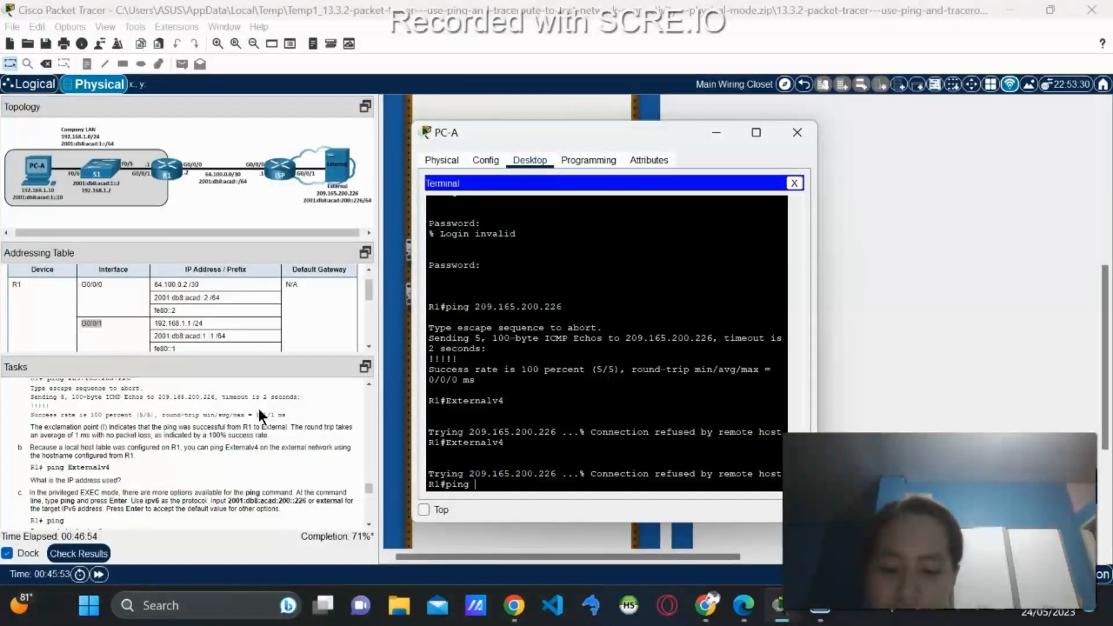
pyautogui.write(' Extern')
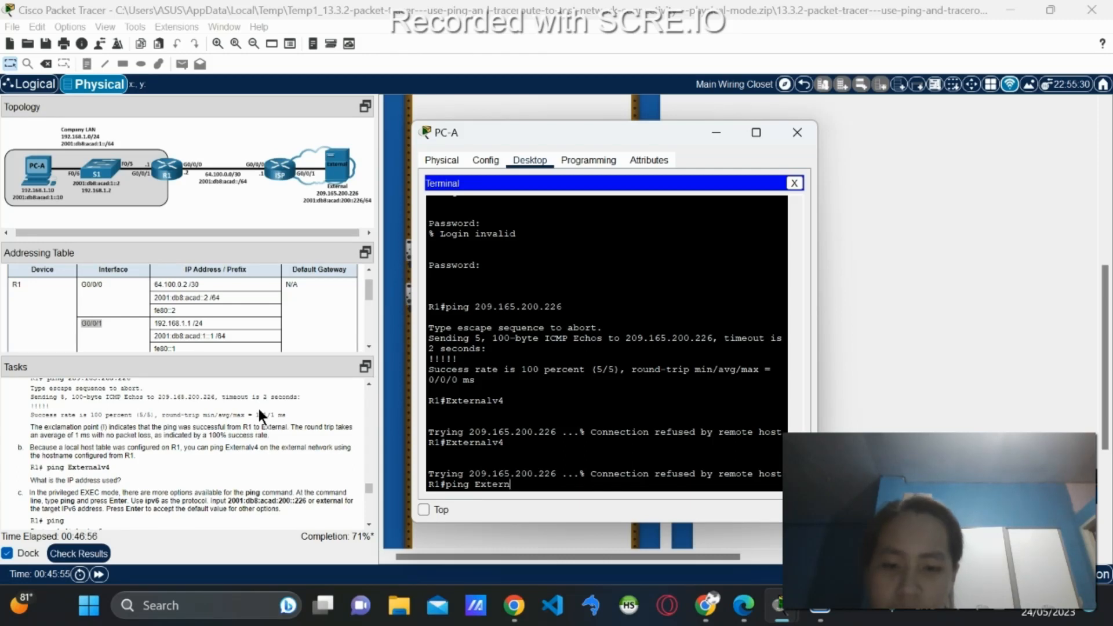
pyautogui.write('alv4')
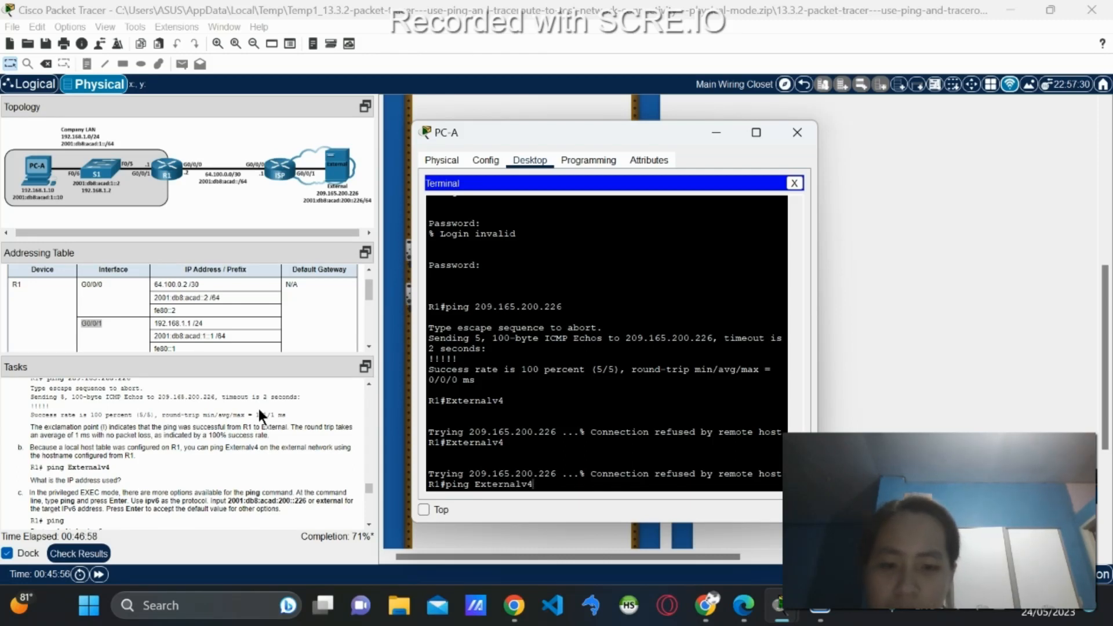
pyautogui.press('Return')
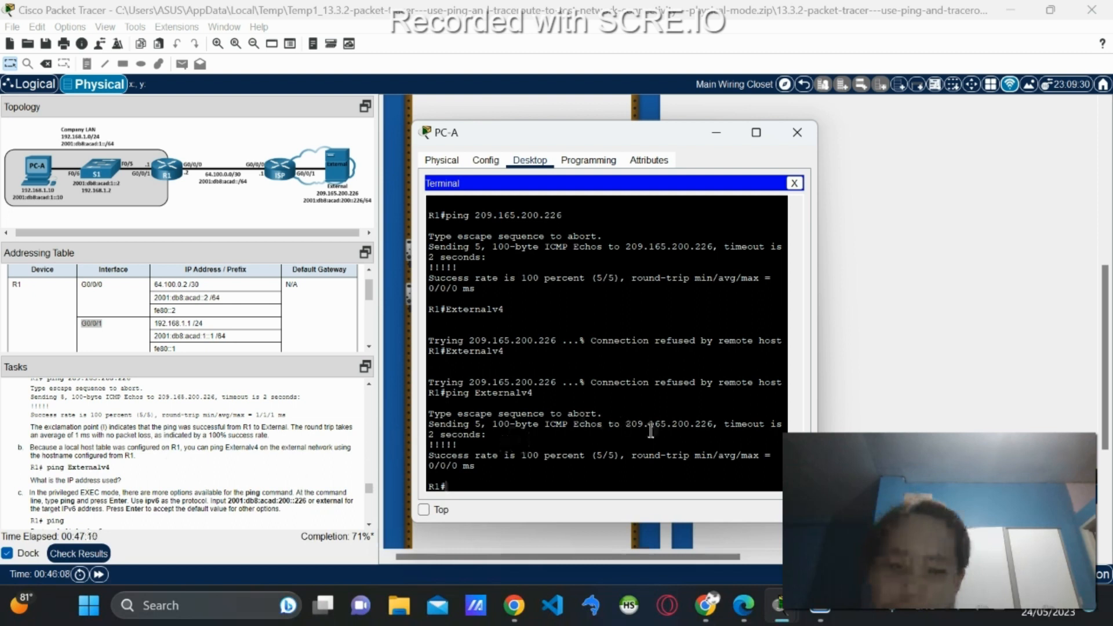
pyautogui.moveTo(626, 424); pyautogui.dragTo(710, 424)
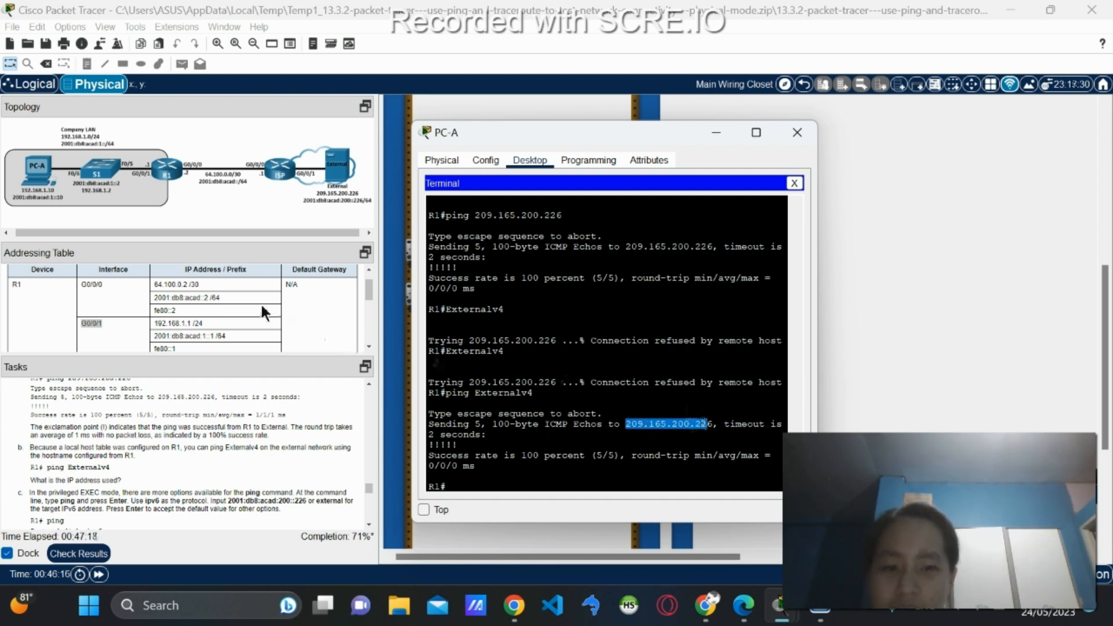
pyautogui.scroll(-3, 264, 313)
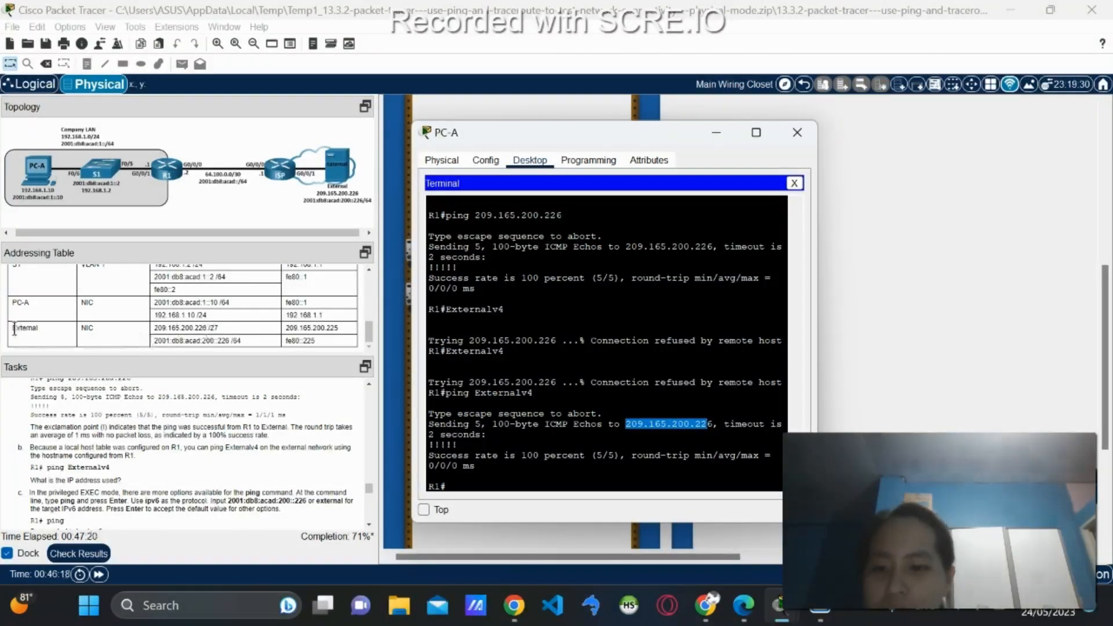
pyautogui.scroll(-3, 59, 472)
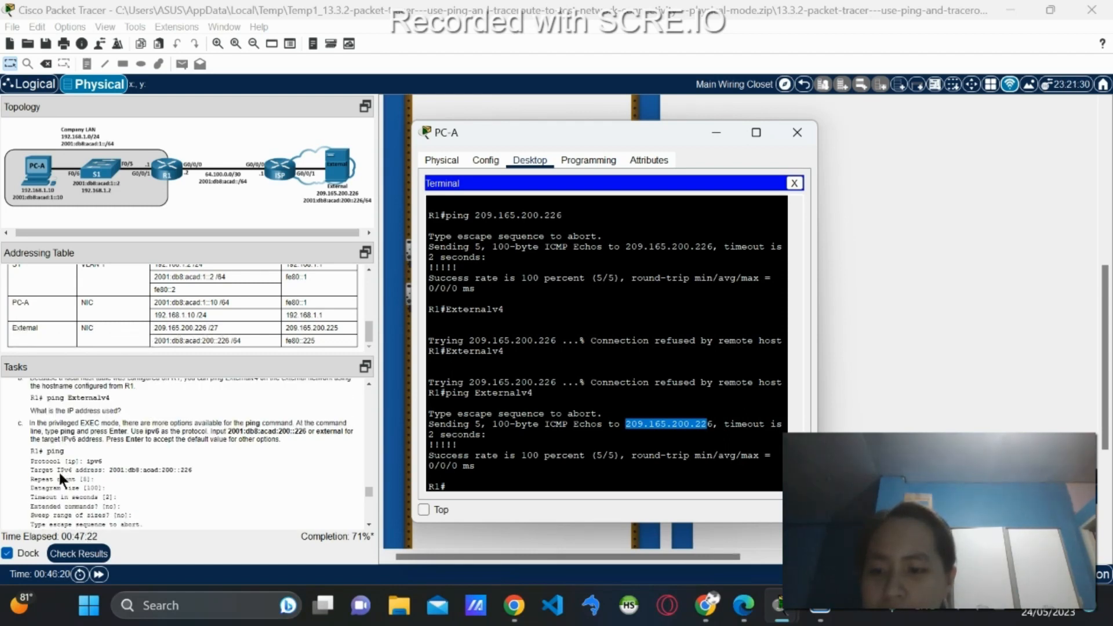
pyautogui.click(52, 429)
pyautogui.moveTo(778, 609)
pyautogui.click(832, 513)
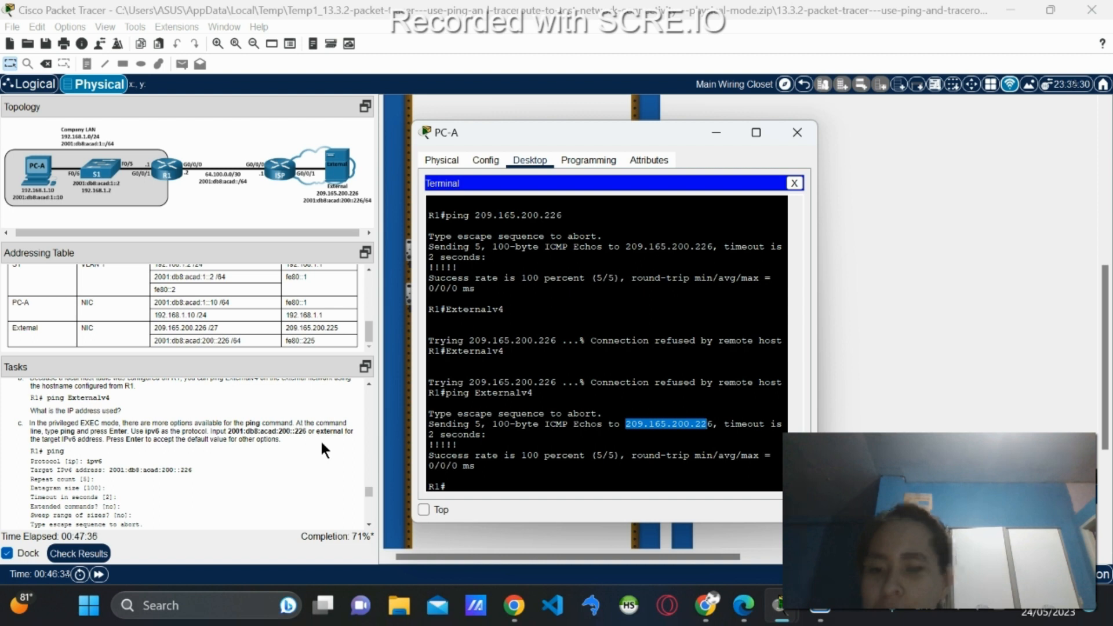
# Start an extended ping from R1 using ipv6 with target 2001:db8:acad:200::226.
pyautogui.write('ping')
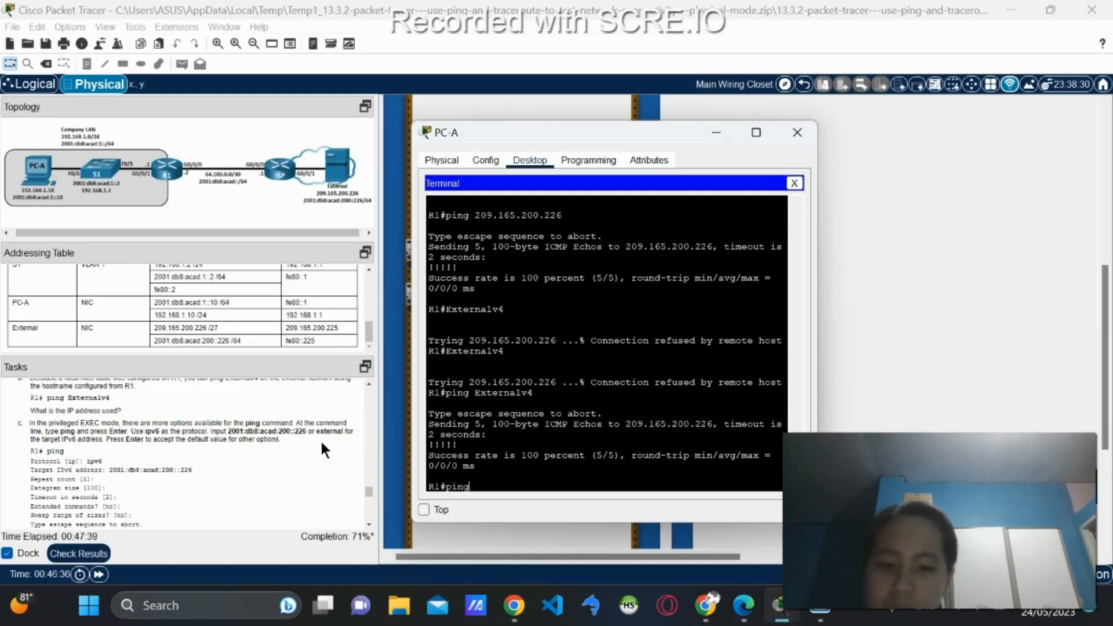
pyautogui.press('Return')
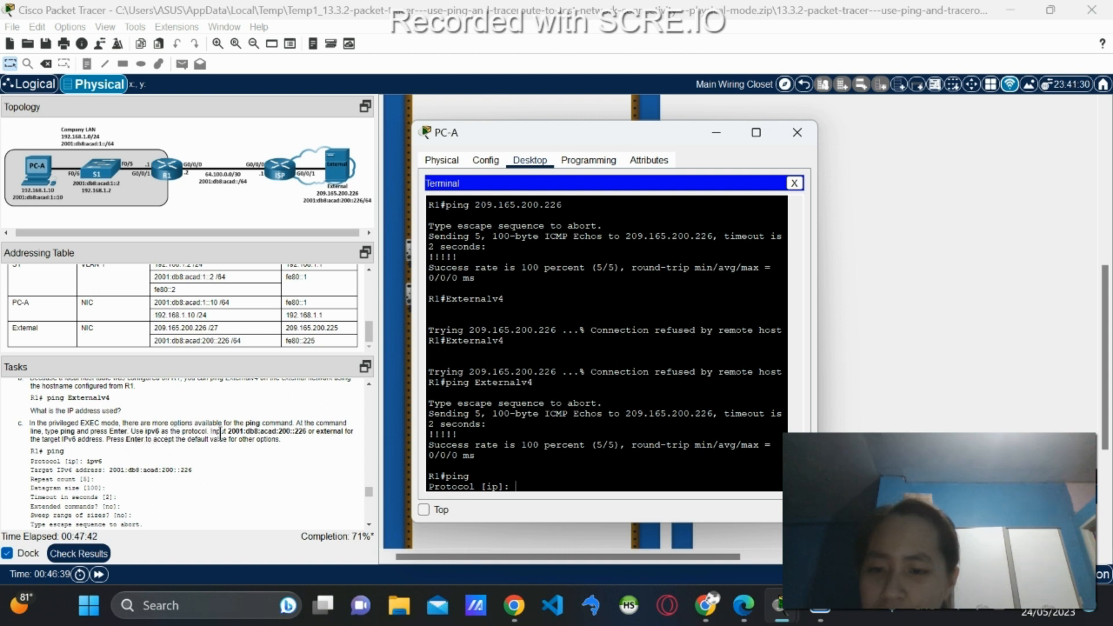
pyautogui.write('ipv')
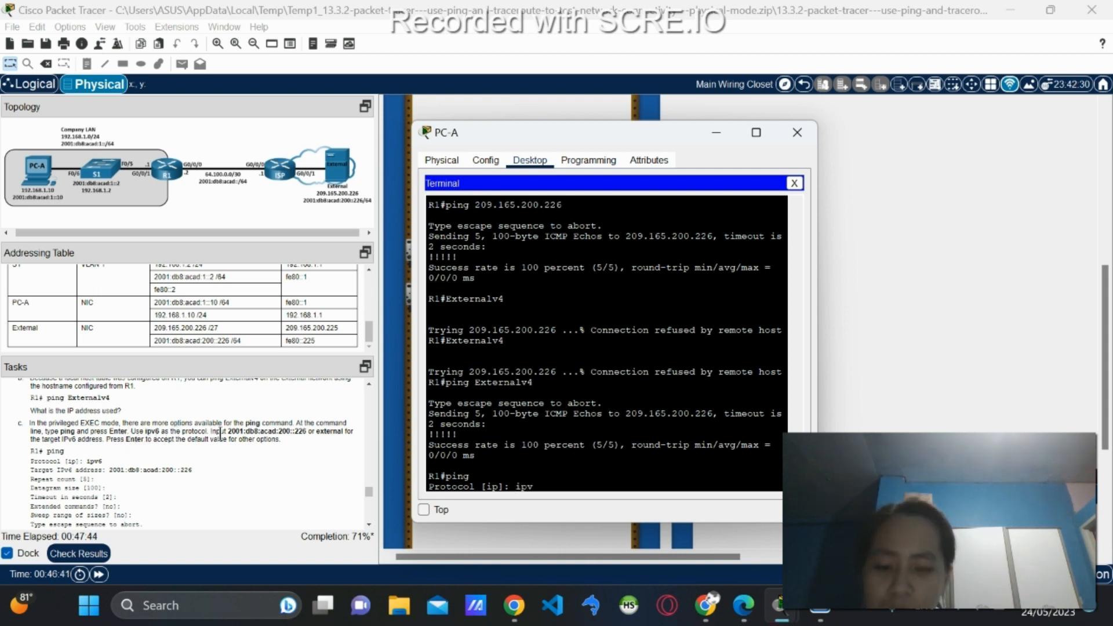
pyautogui.write('6')
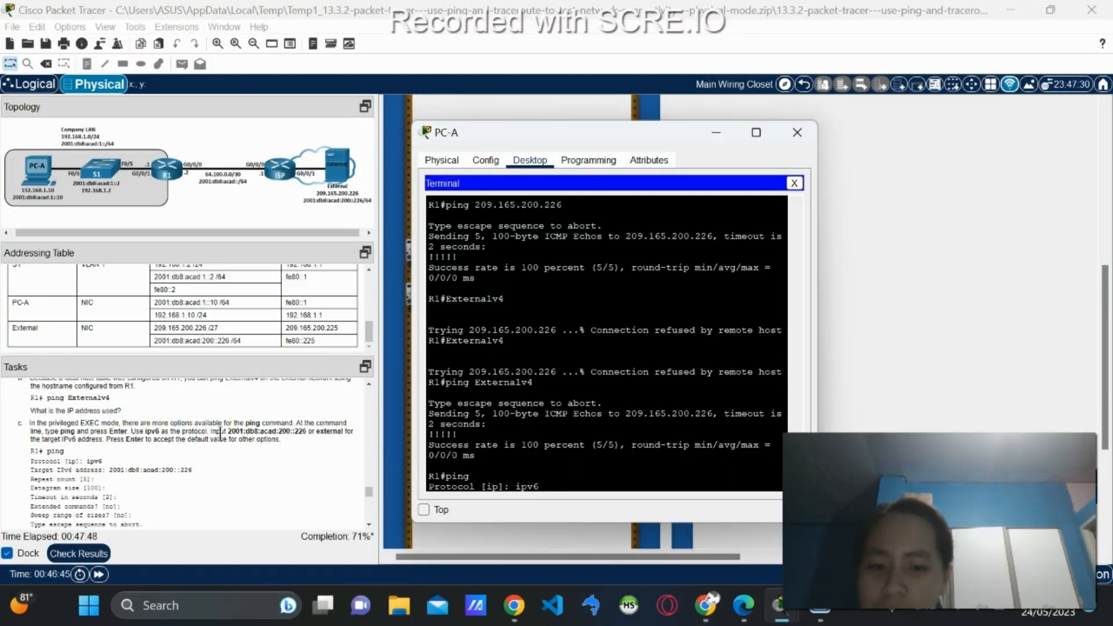
pyautogui.press('Return')
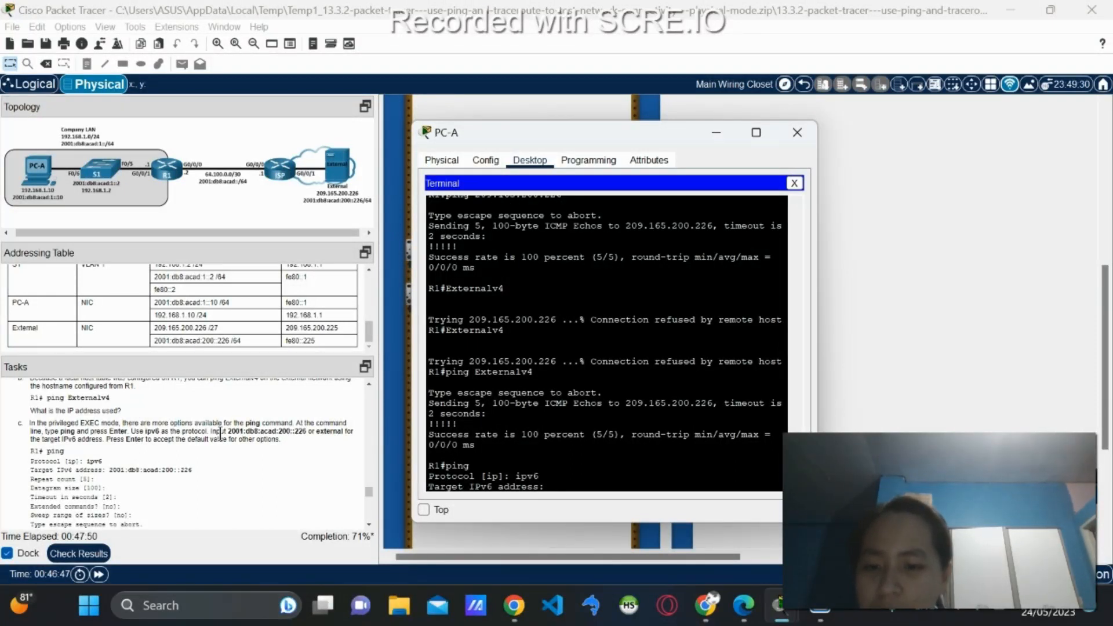
pyautogui.write('2001')
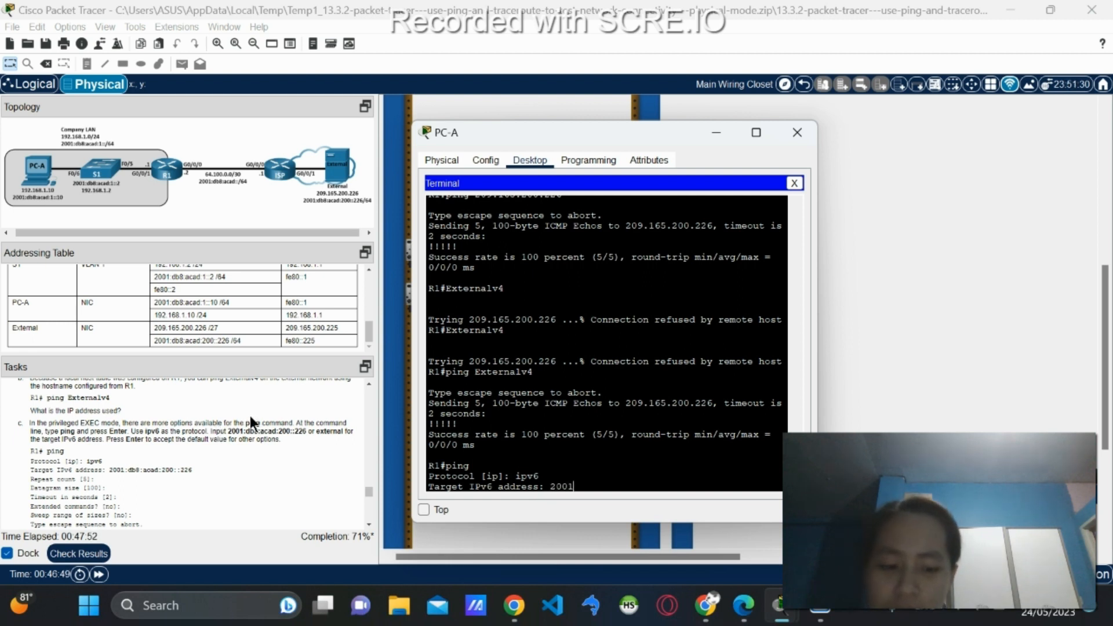
pyautogui.write(':')
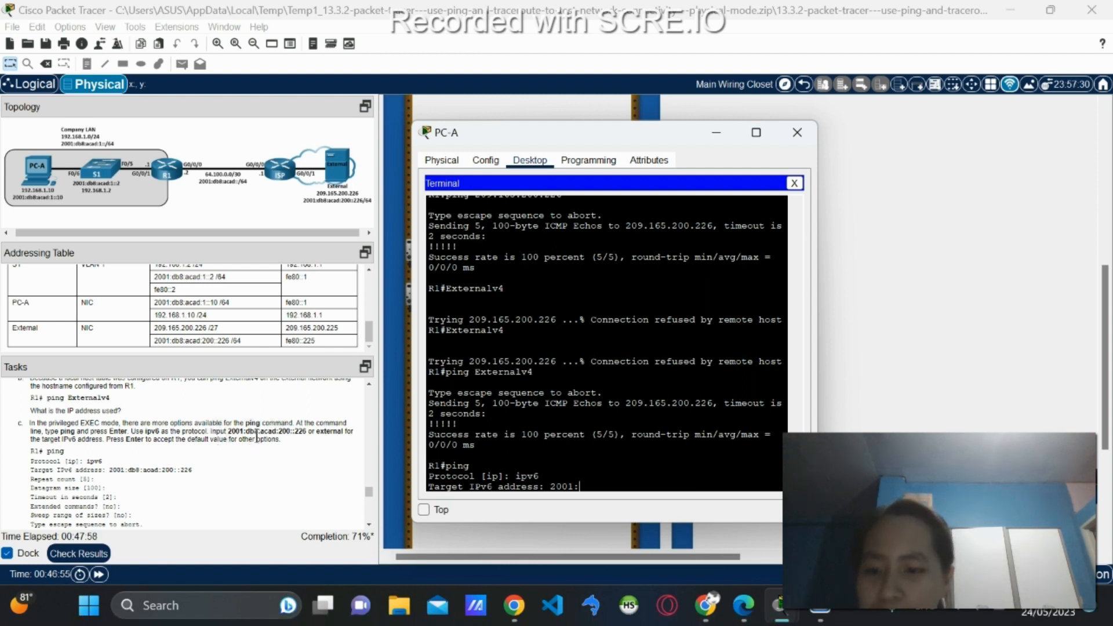
pyautogui.press('BackSpace')
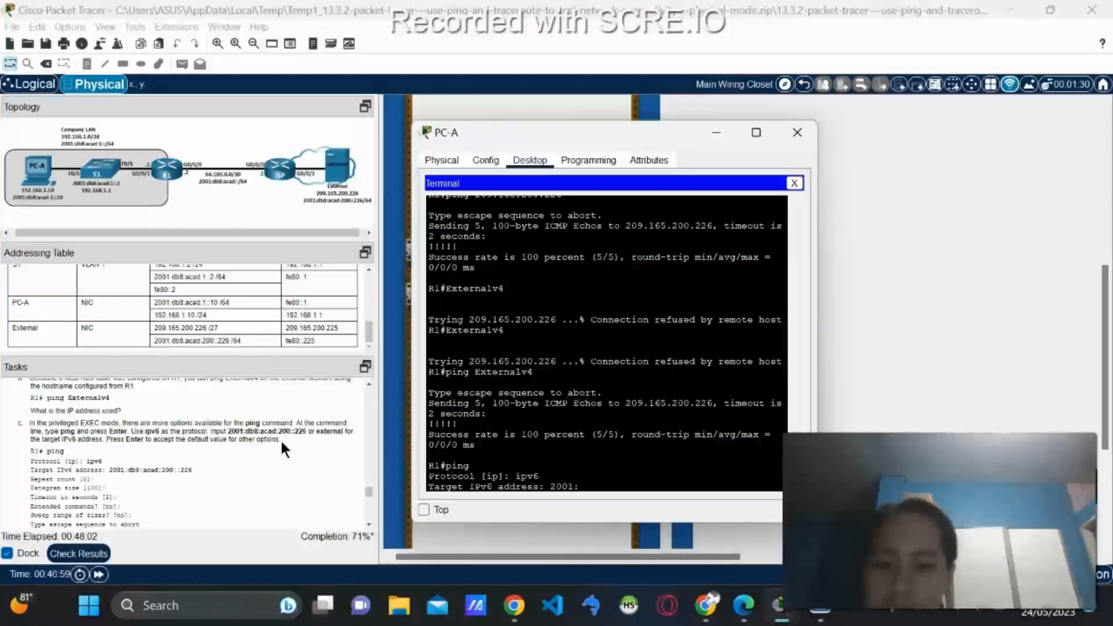
pyautogui.write('db')
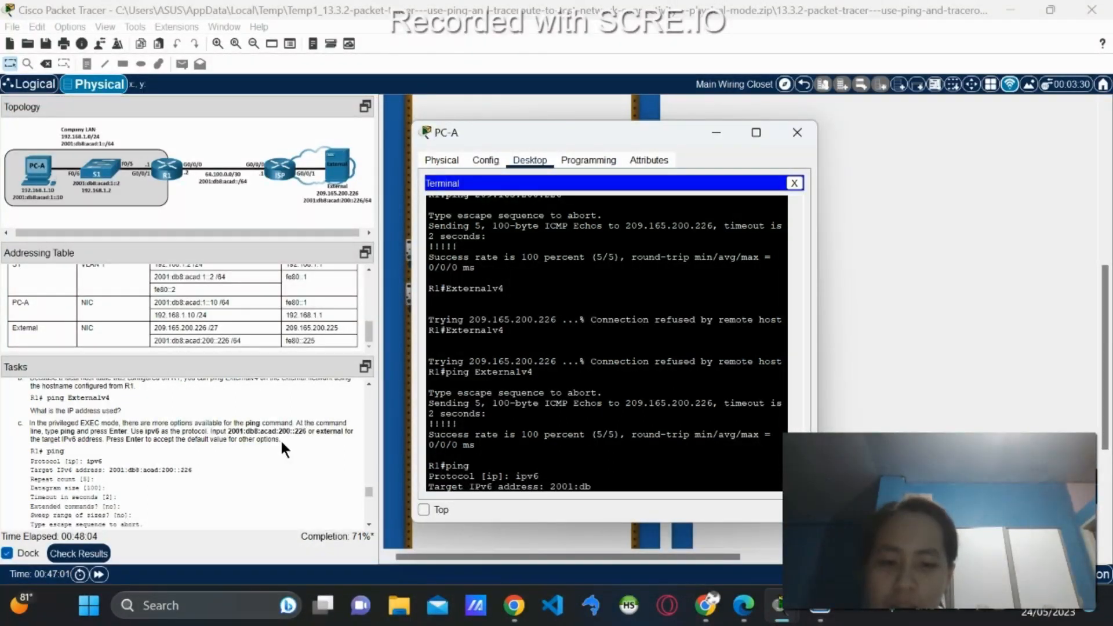
pyautogui.write('8')
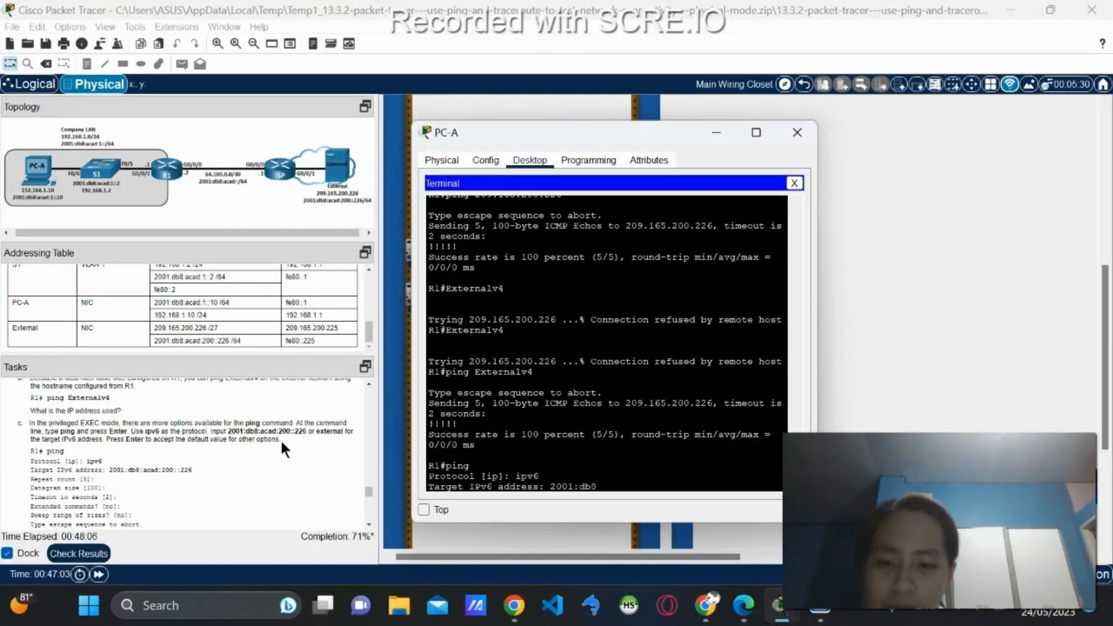
pyautogui.write(':aca')
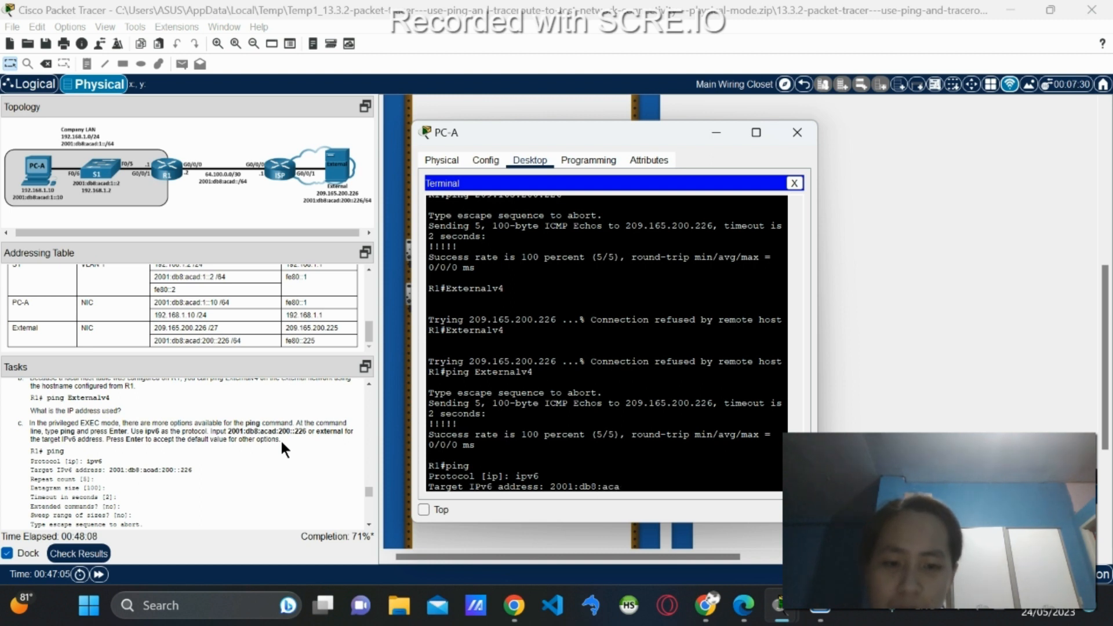
pyautogui.write('d:')
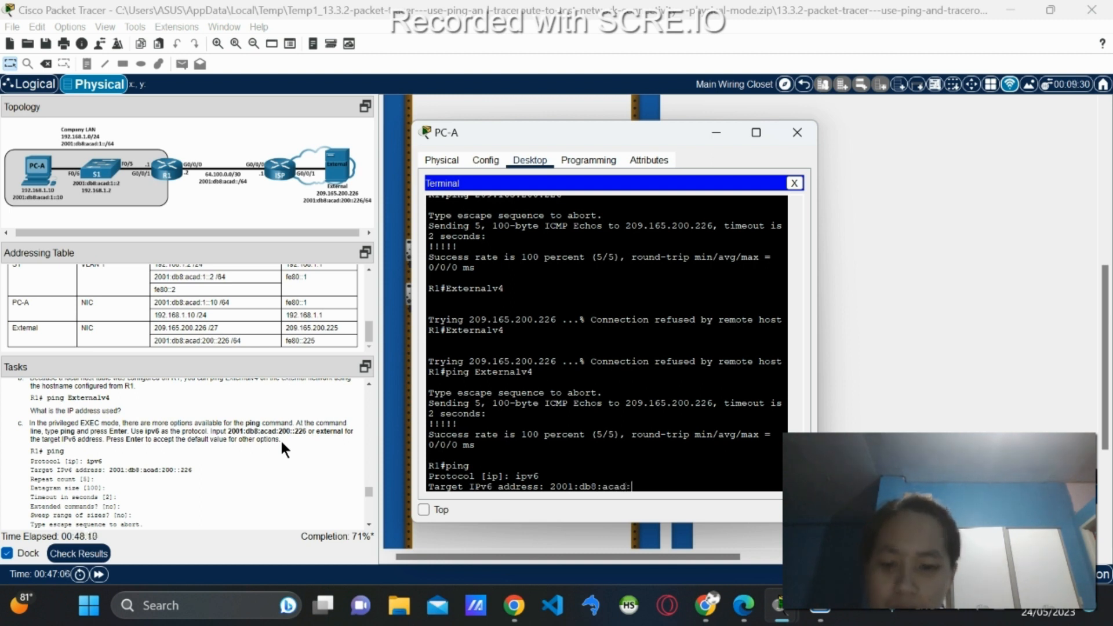
pyautogui.write('200::')
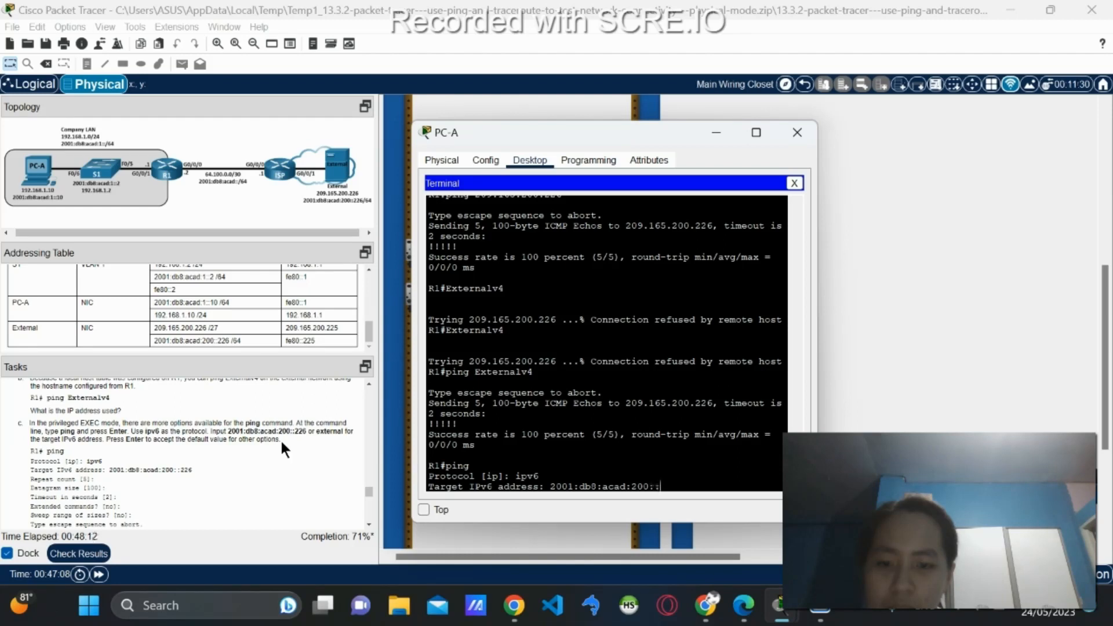
pyautogui.write('226')
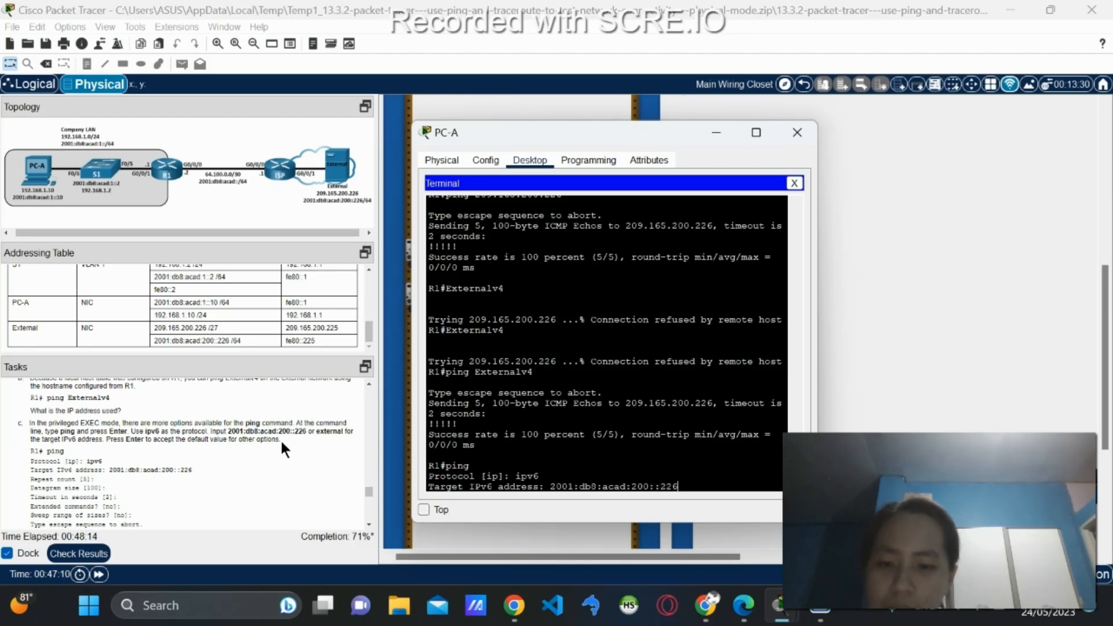
pyautogui.press('Return')
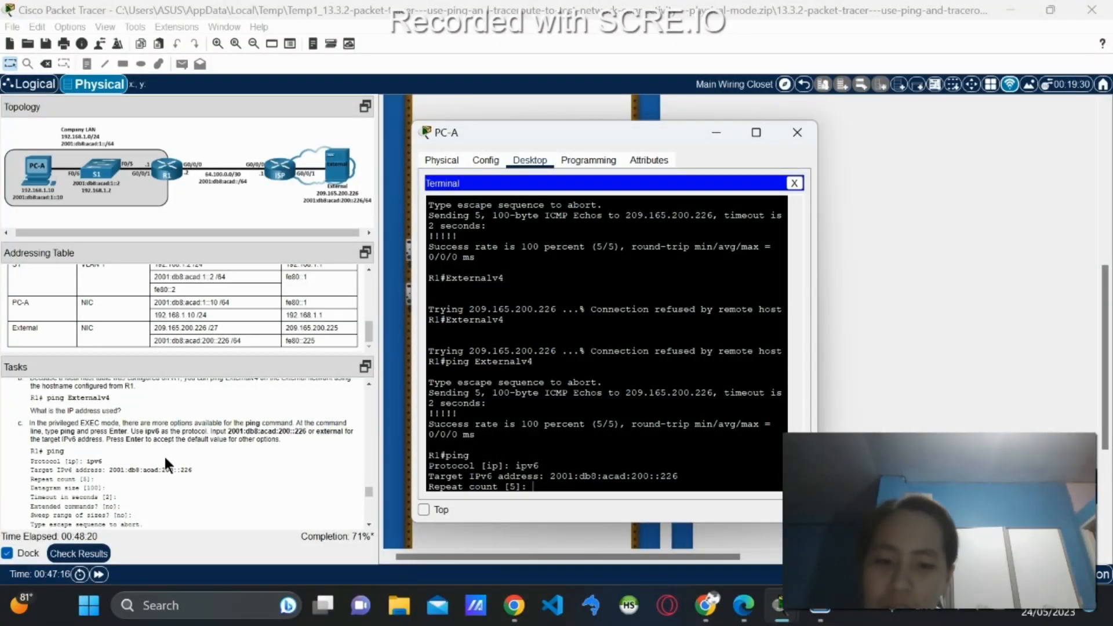
# Accept the default ping options and review the 5/5 successful IPv6 replies.
pyautogui.press('Return')
pyautogui.press('Return')
pyautogui.press('Return')
pyautogui.press('Return')
pyautogui.press('Return')
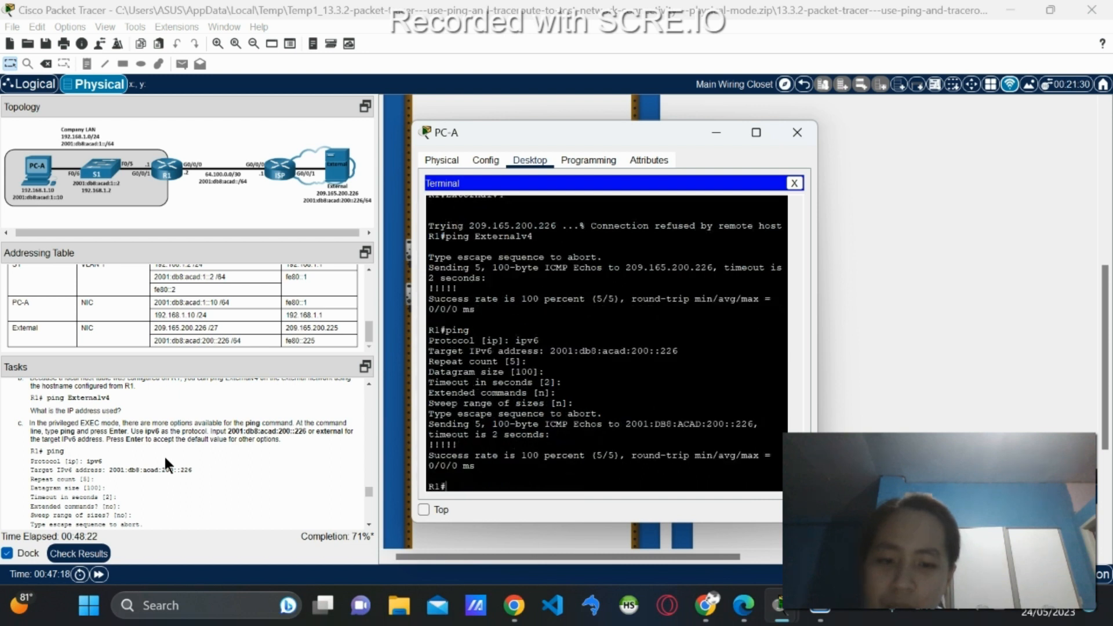
pyautogui.scroll(-1, 192, 507)
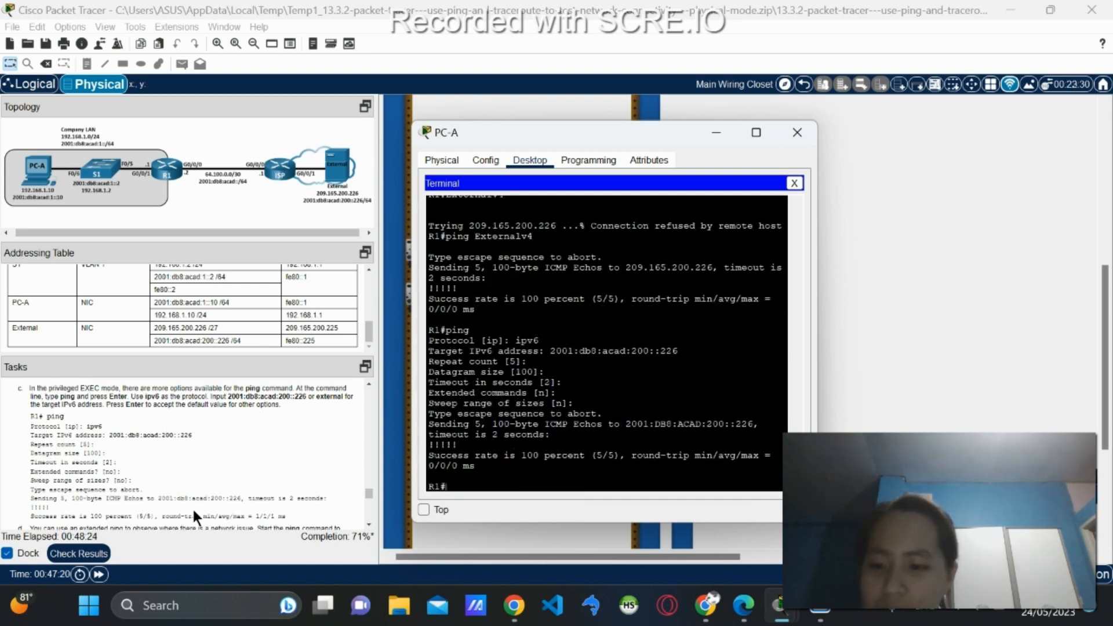
pyautogui.scroll(-1, 192, 507)
pyautogui.scroll(-1, 193, 510)
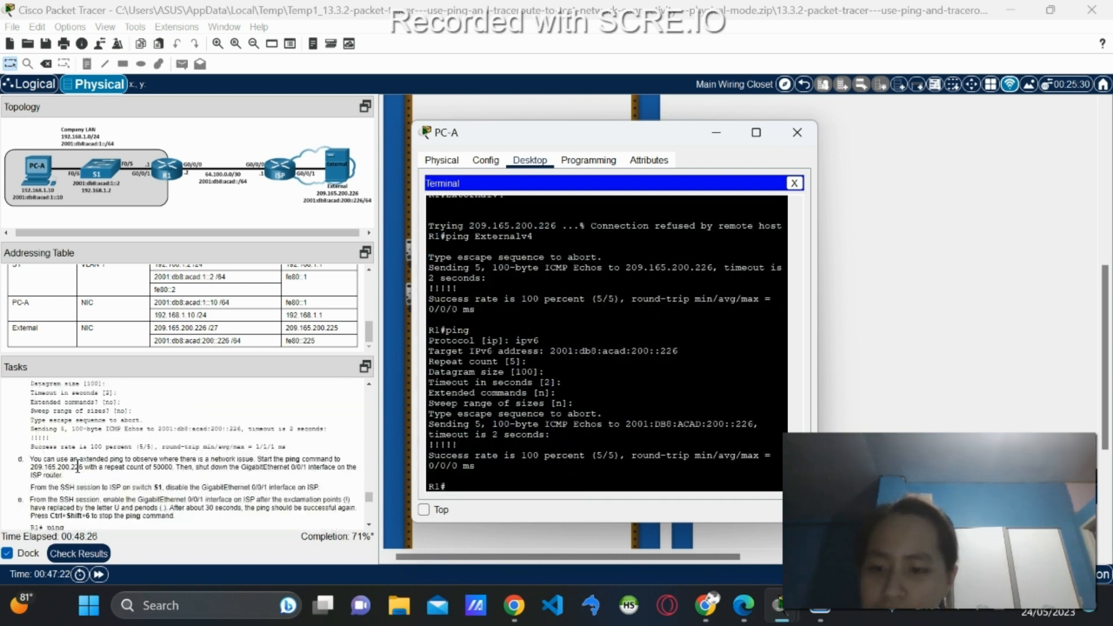
pyautogui.scroll(1, 99, 464)
pyautogui.scroll(-1, 99, 464)
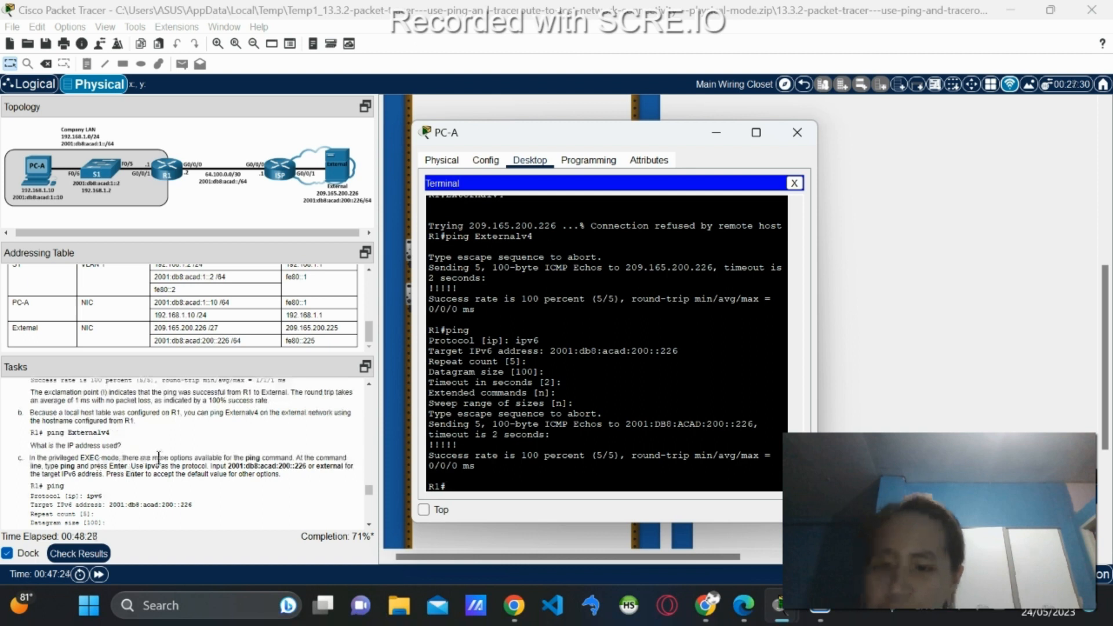
pyautogui.scroll(1, 159, 457)
pyautogui.scroll(-2, 158, 457)
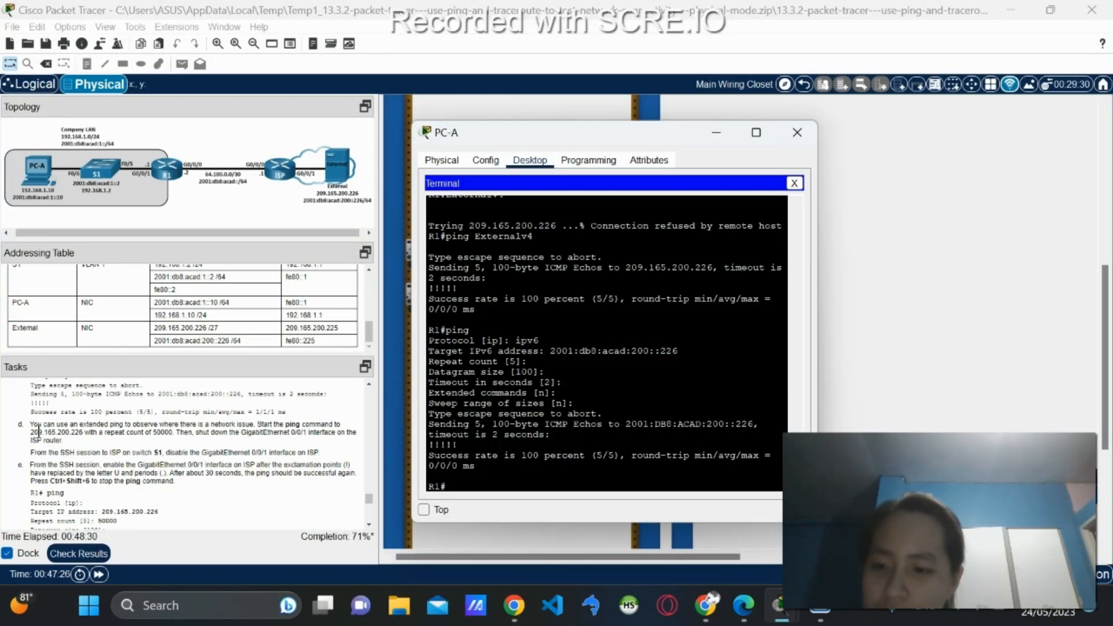
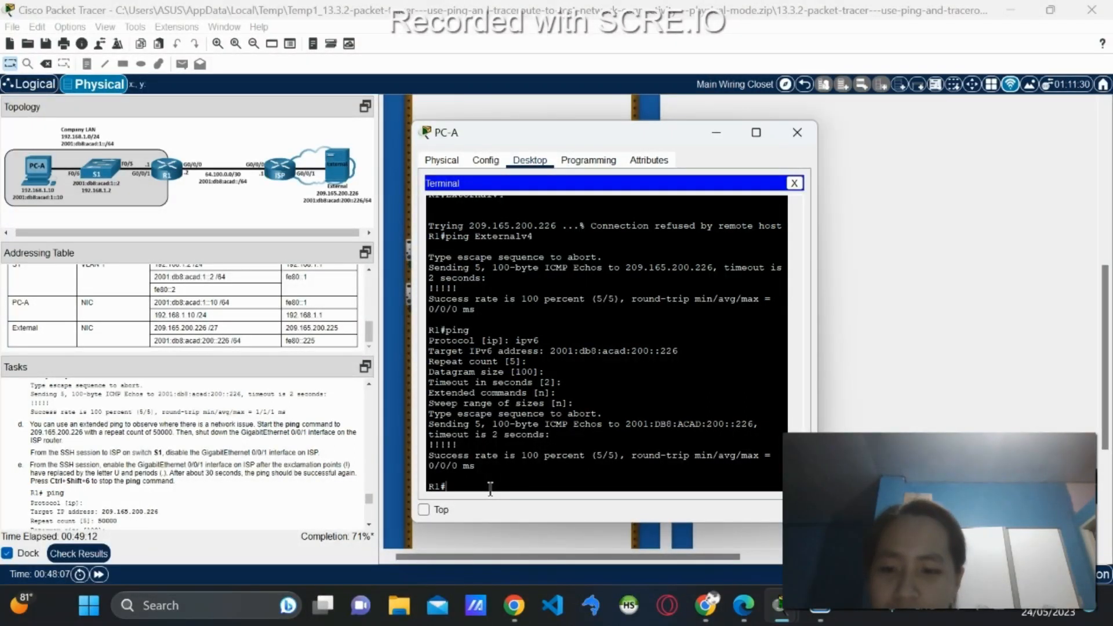
# Try an extended ping from R1 to 2001:db8:acad:200:226, which is rejected as a bad IP address.
pyautogui.write('ping')
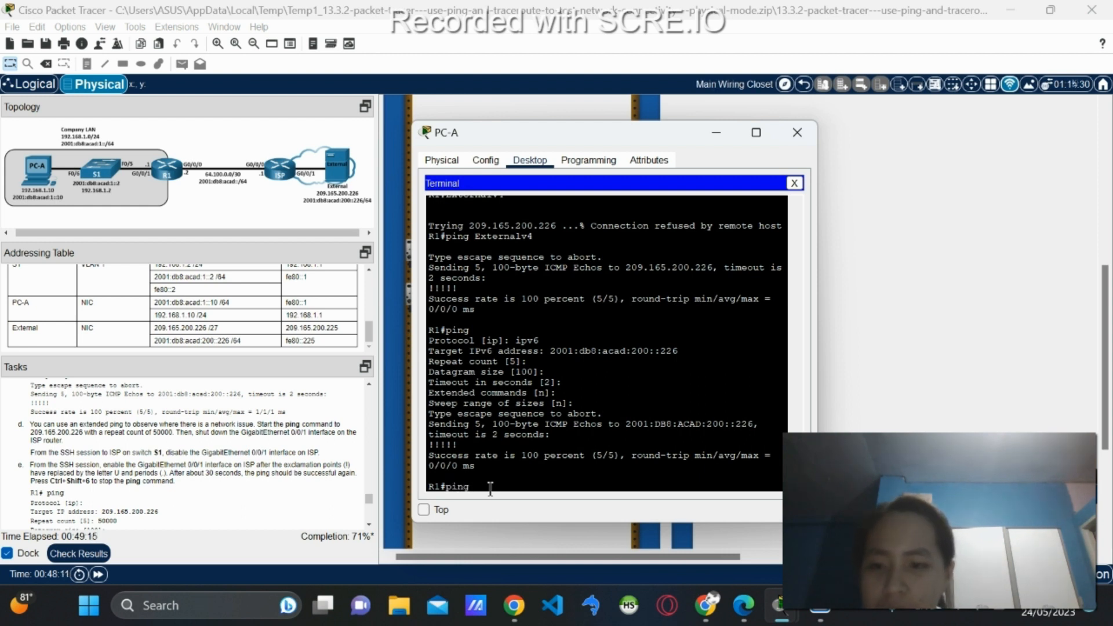
pyautogui.press('BackSpace')
pyautogui.press('BackSpace')
pyautogui.press('BackSpace')
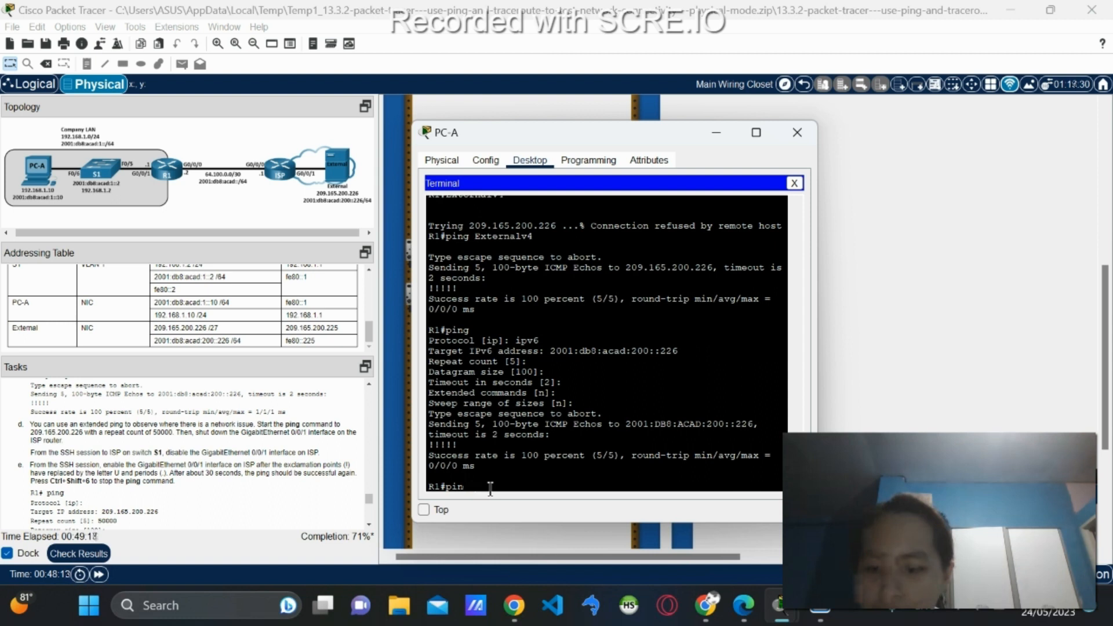
pyautogui.write('ng')
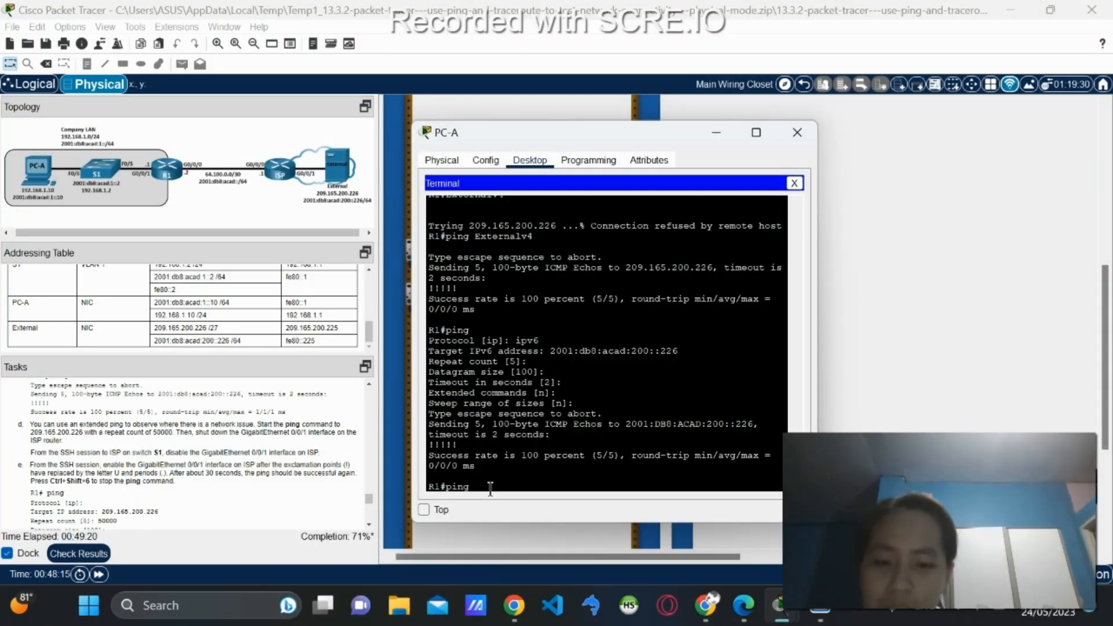
pyautogui.press('Return')
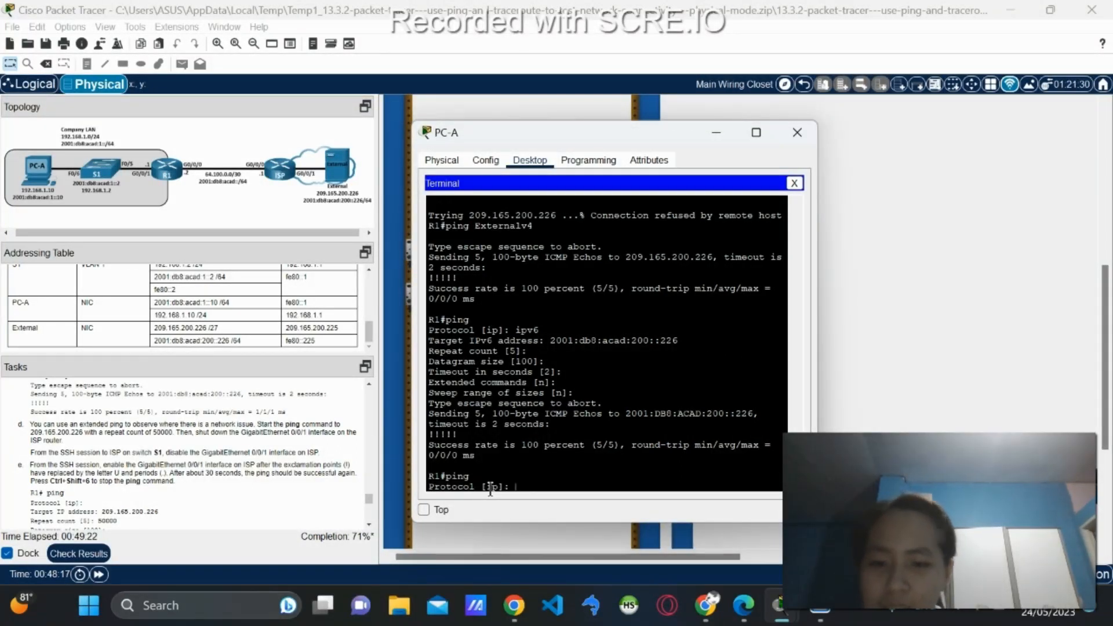
pyautogui.press('Return')
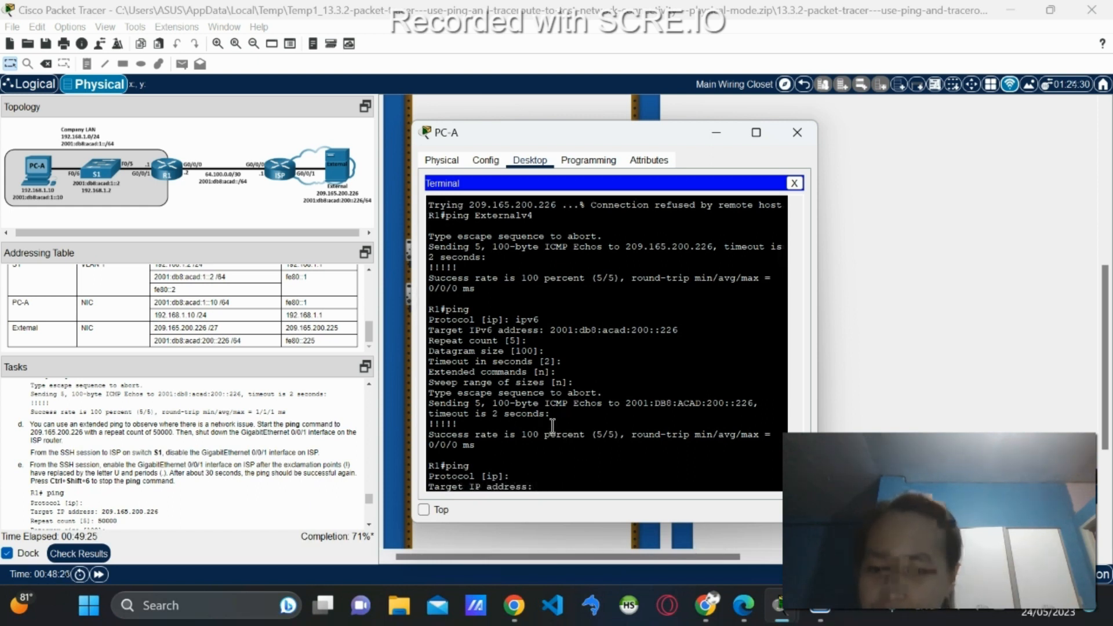
pyautogui.write('200')
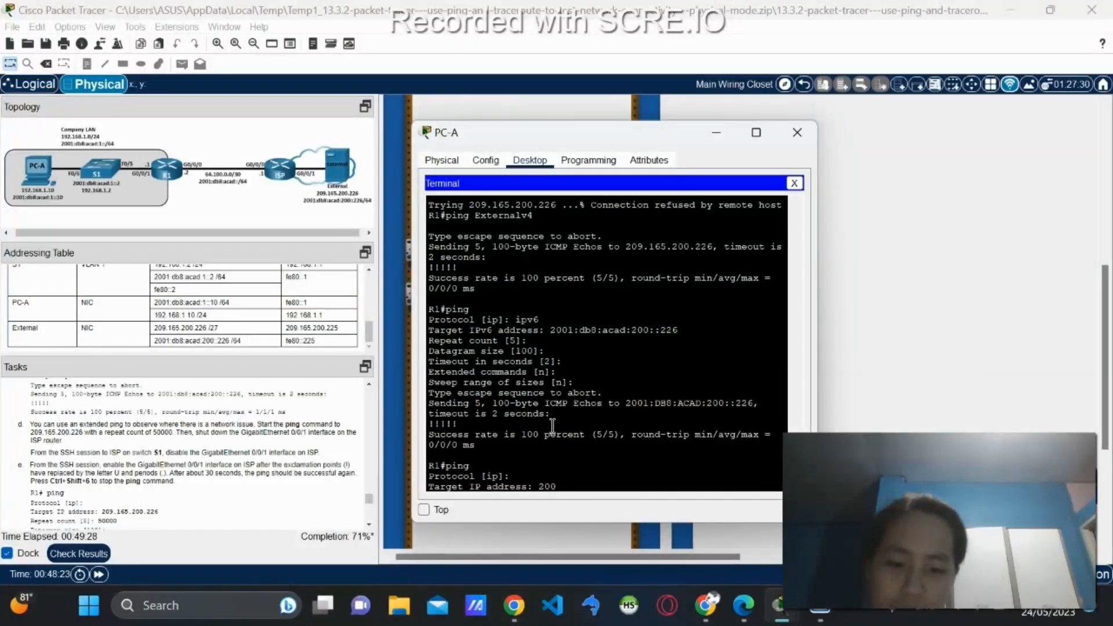
pyautogui.write('1:db8')
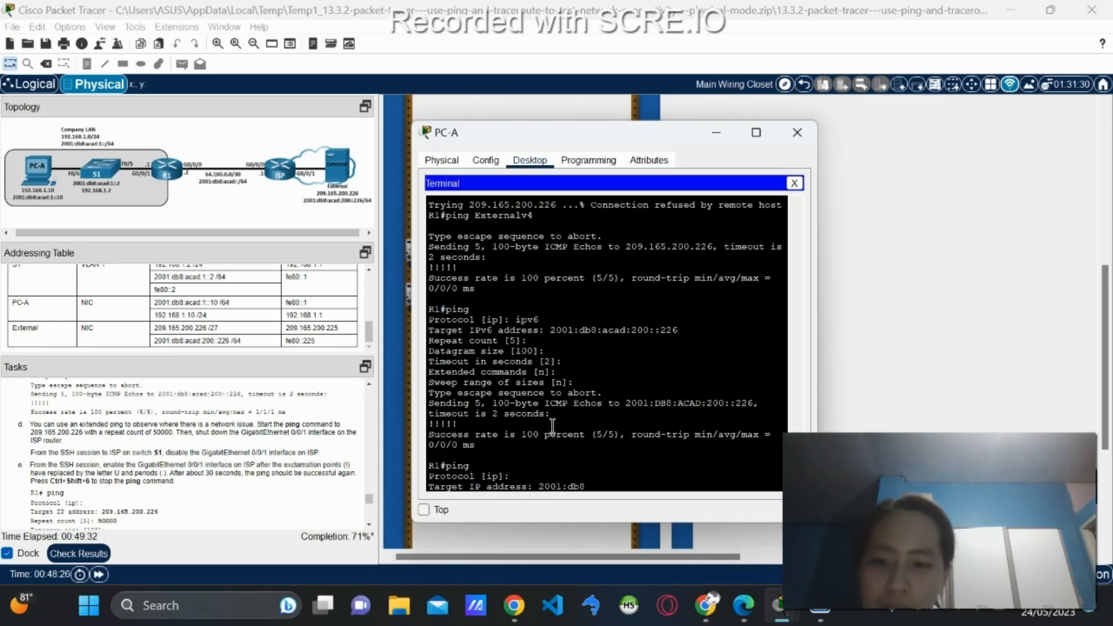
pyautogui.write(':acad')
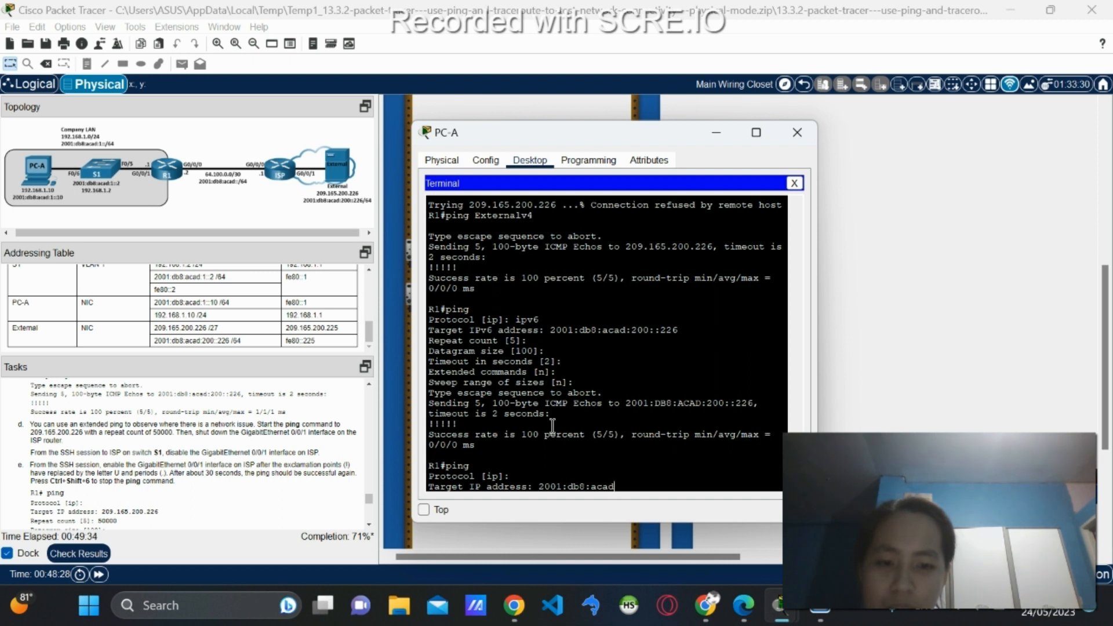
pyautogui.write(':200')
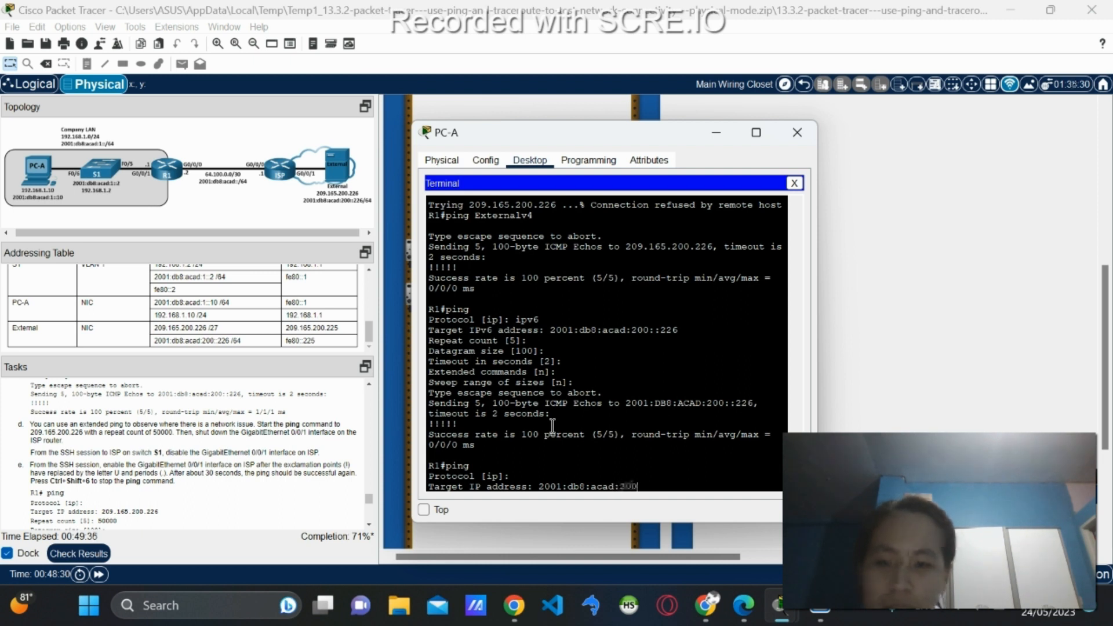
pyautogui.write(':226')
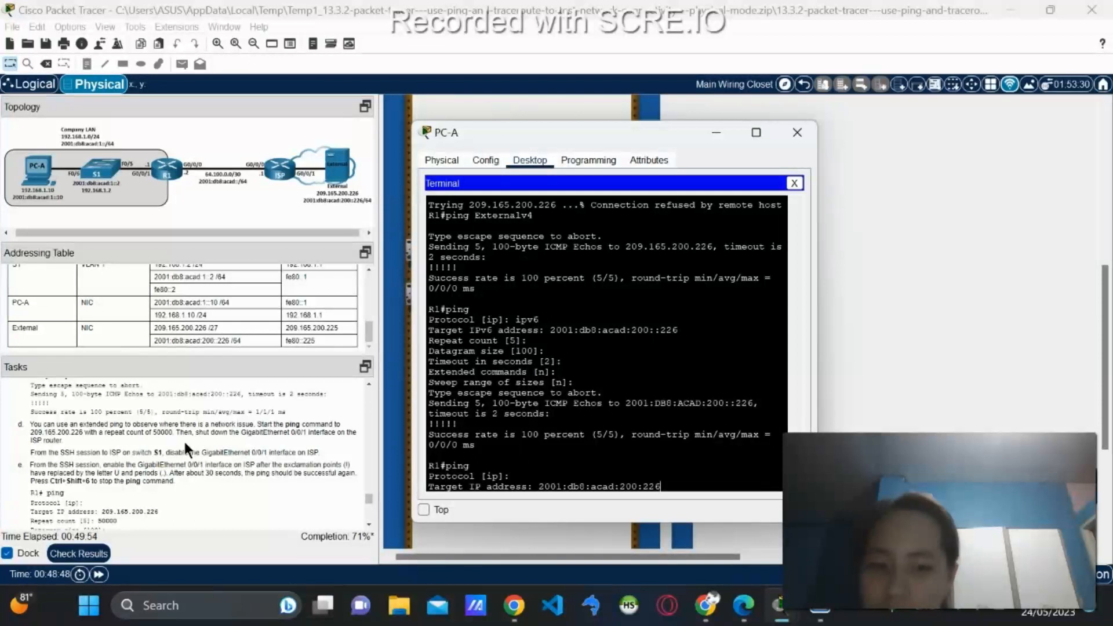
pyautogui.press('Return')
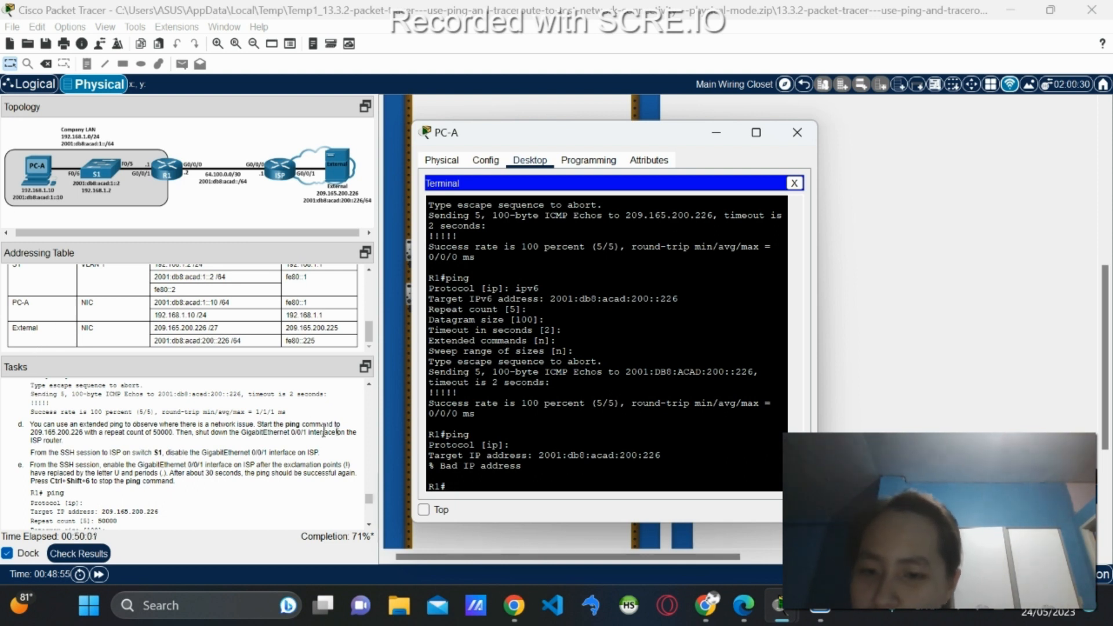
# Start an extended ping from R1 to 209.165.200.226 with a repeat count of 50000.
pyautogui.write('ping')
pyautogui.press('Return')
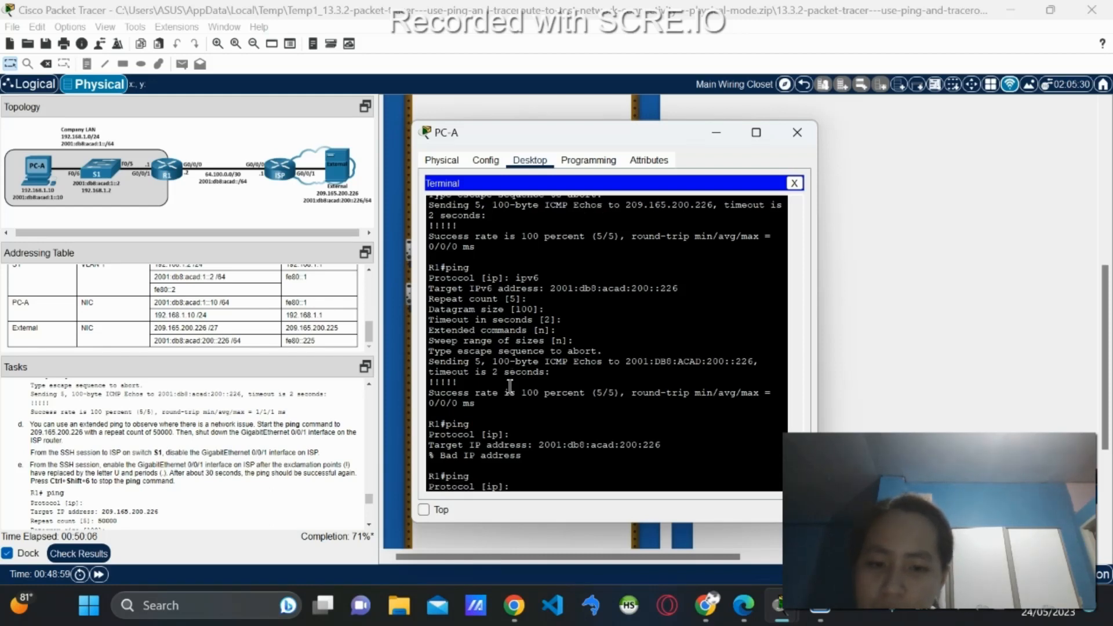
pyautogui.press('Return')
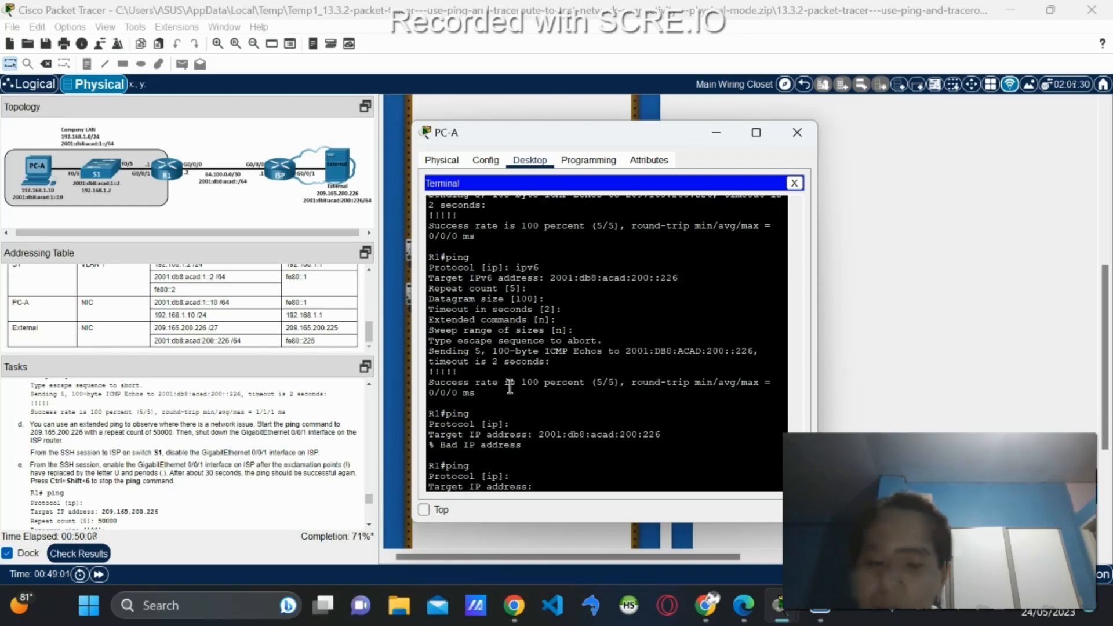
pyautogui.write('2')
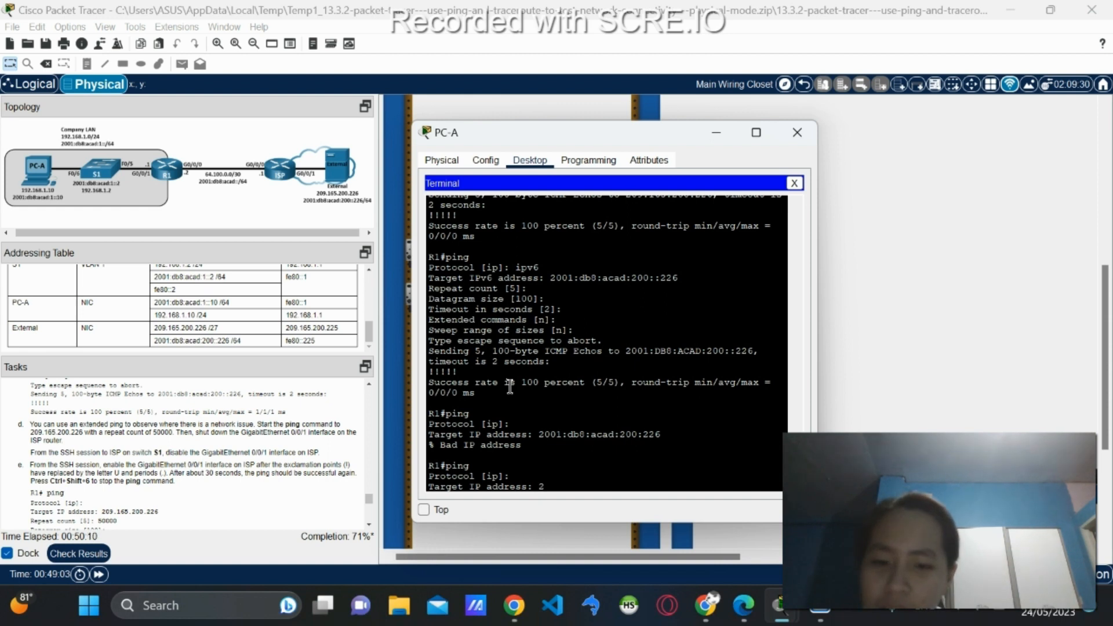
pyautogui.write('09')
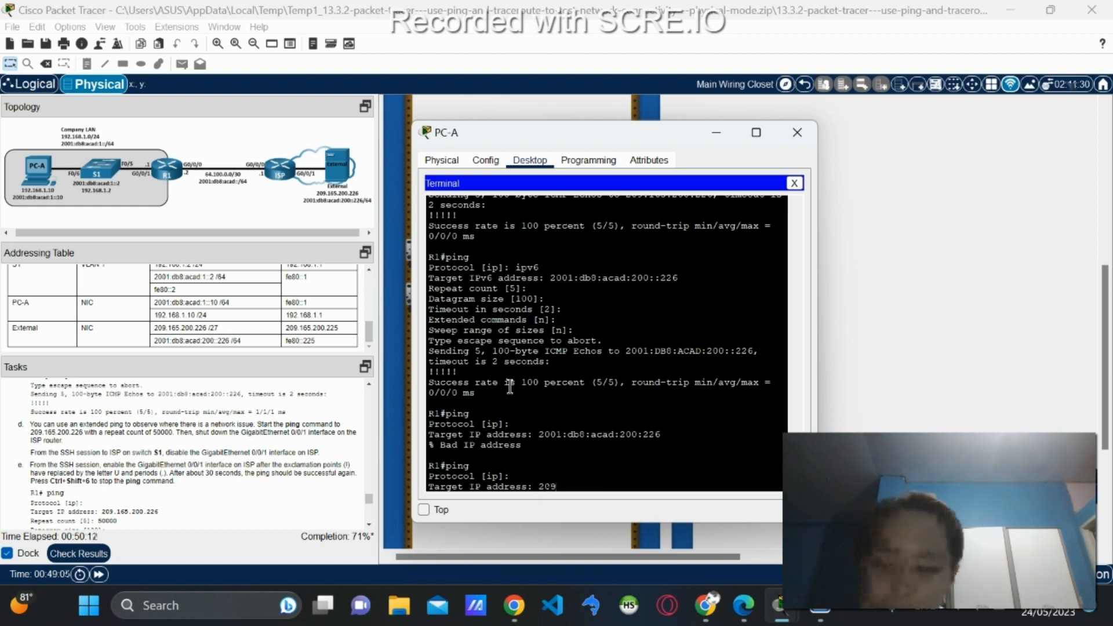
pyautogui.write('.165.200.')
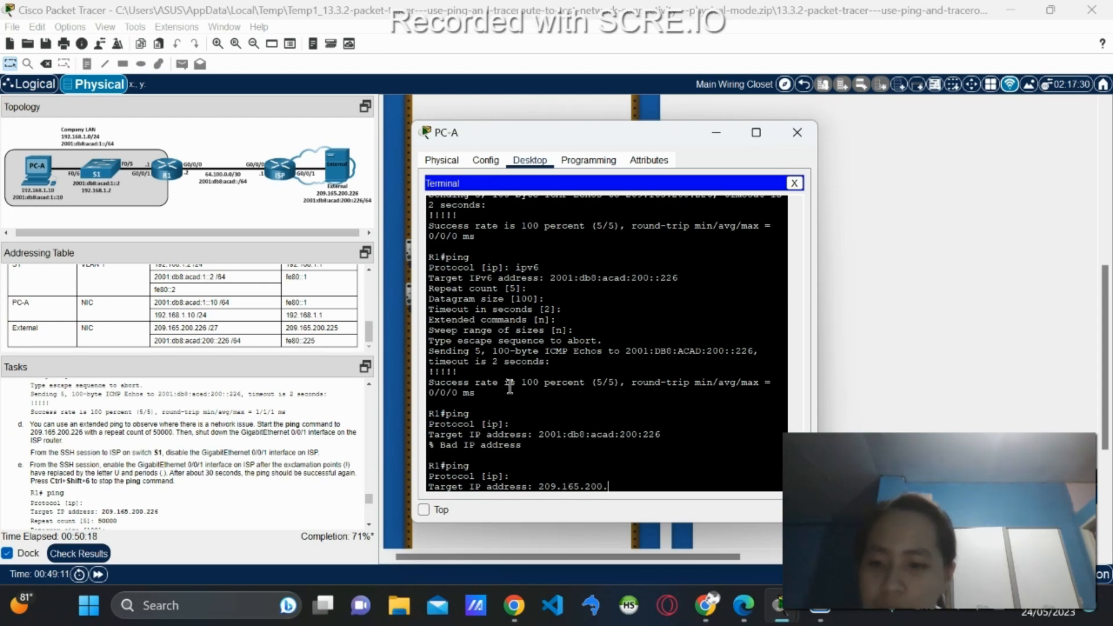
pyautogui.write('226')
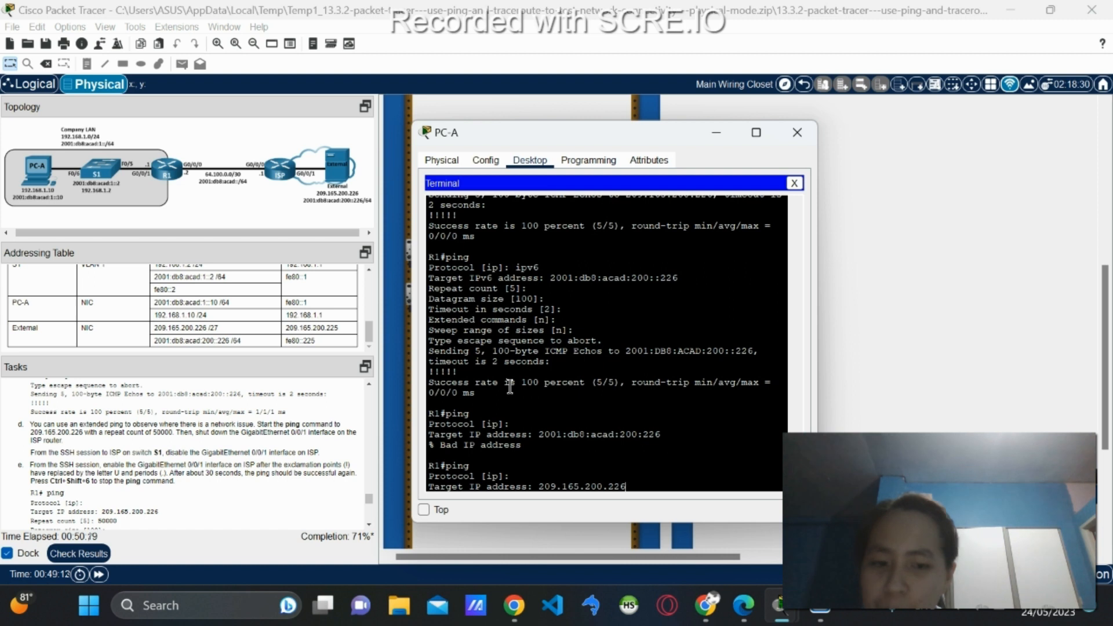
pyautogui.press('Return')
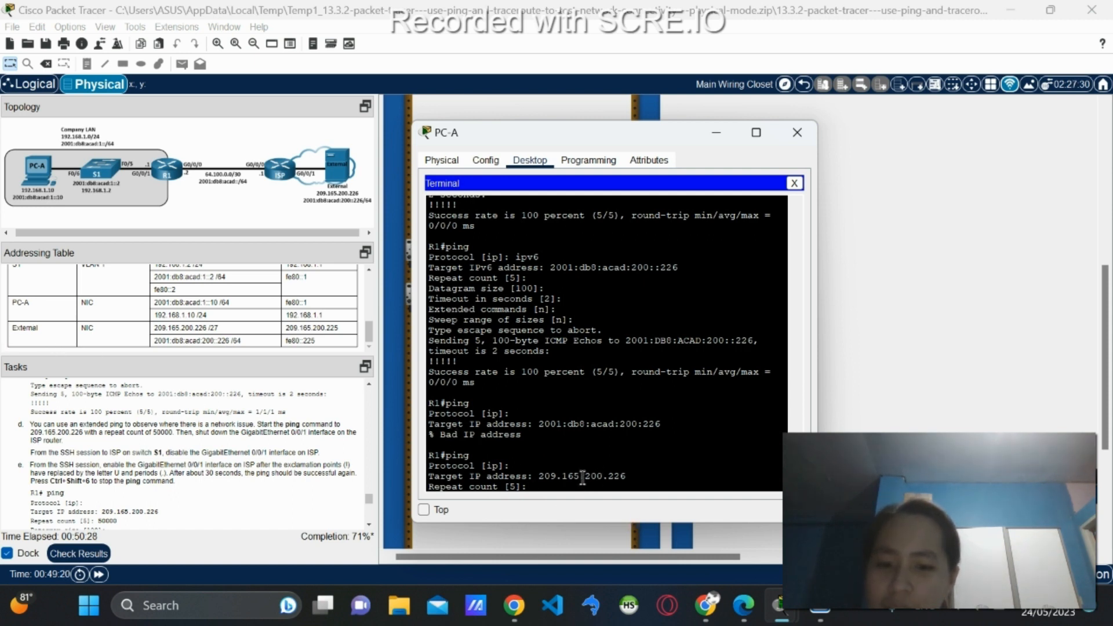
pyautogui.write('50')
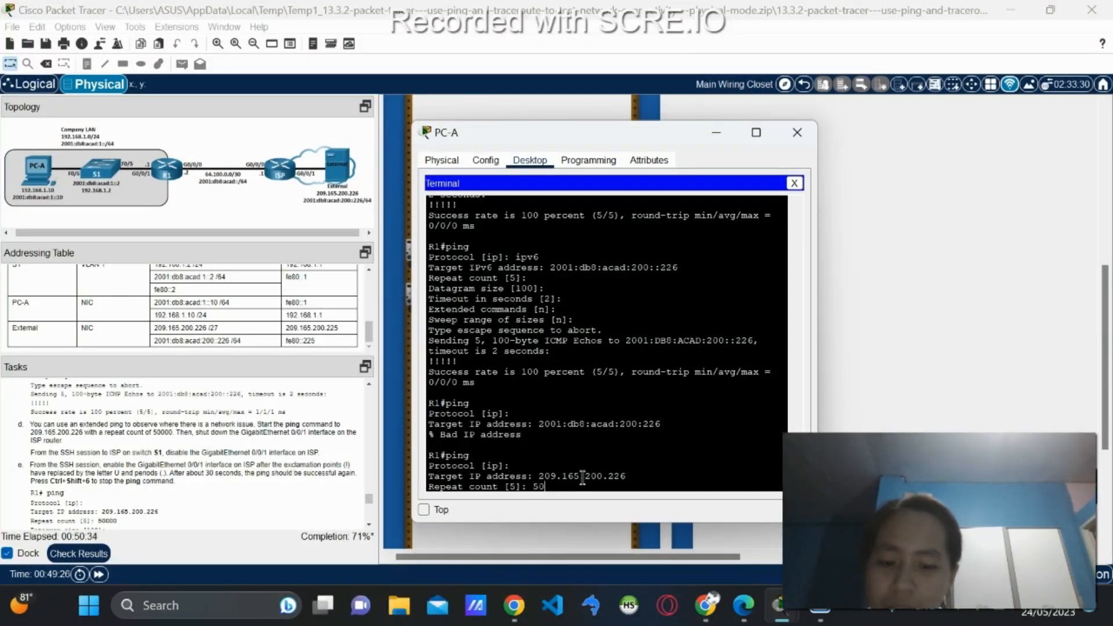
pyautogui.write('00')
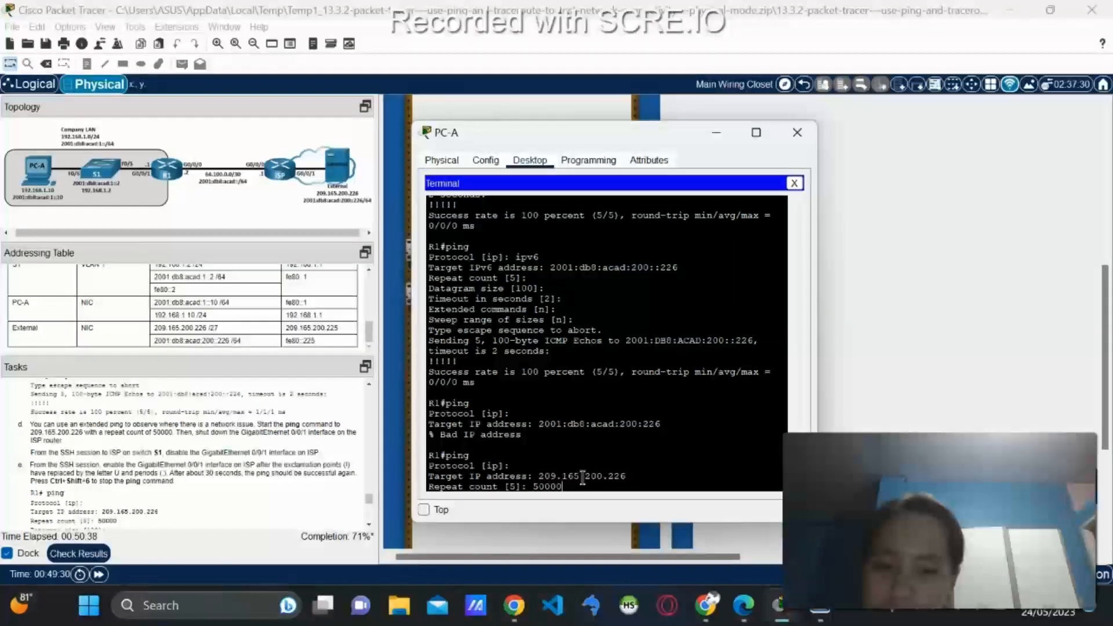
pyautogui.press('Return')
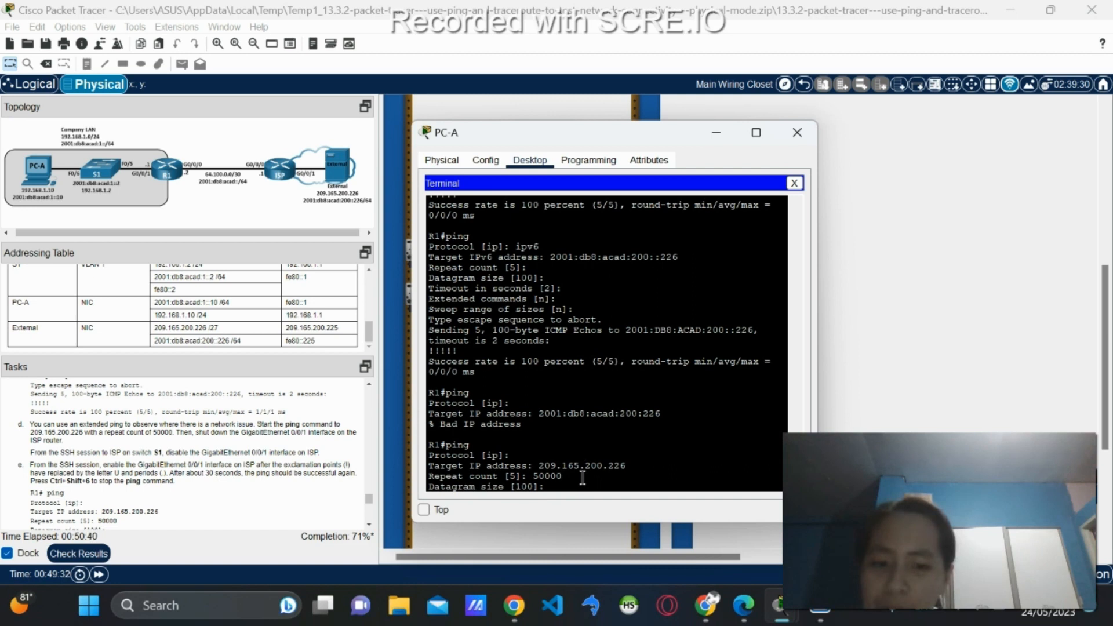
pyautogui.press('Return')
pyautogui.press('Return')
pyautogui.press('Return')
pyautogui.press('Return')
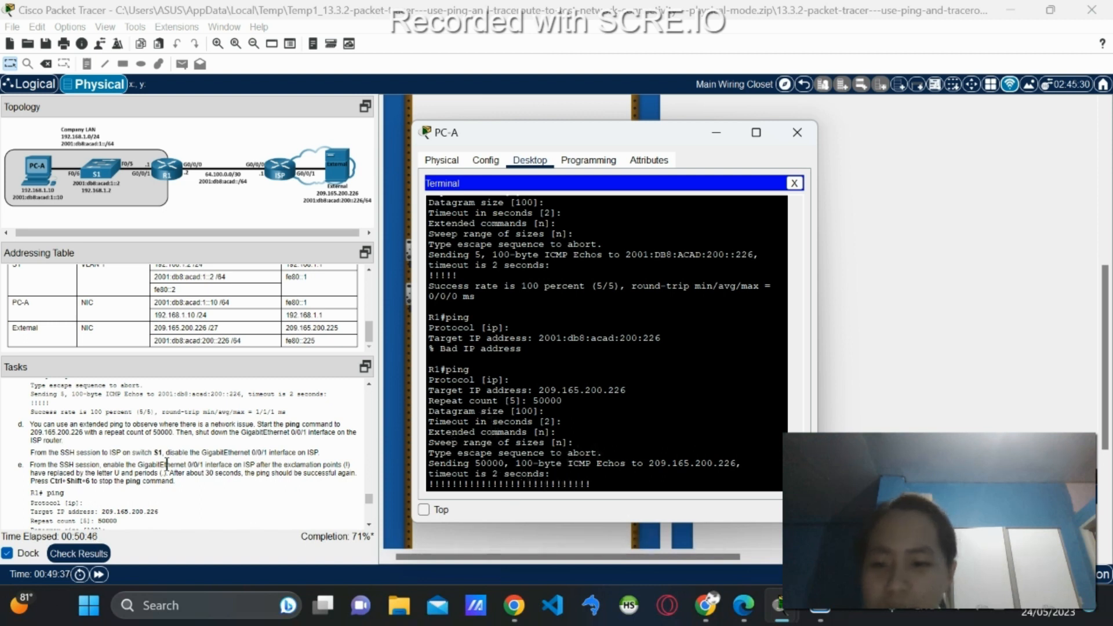
pyautogui.scroll(-1, 167, 464)
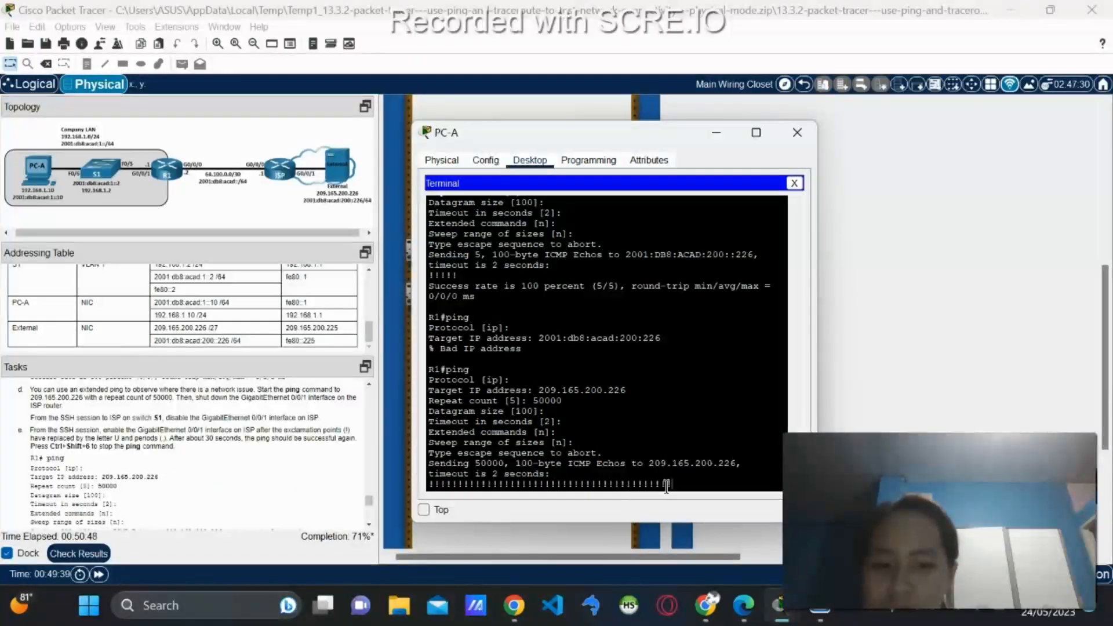
# Leave the R1 terminal and stop the running ping in PC-A's command prompt.
pyautogui.click(795, 183)
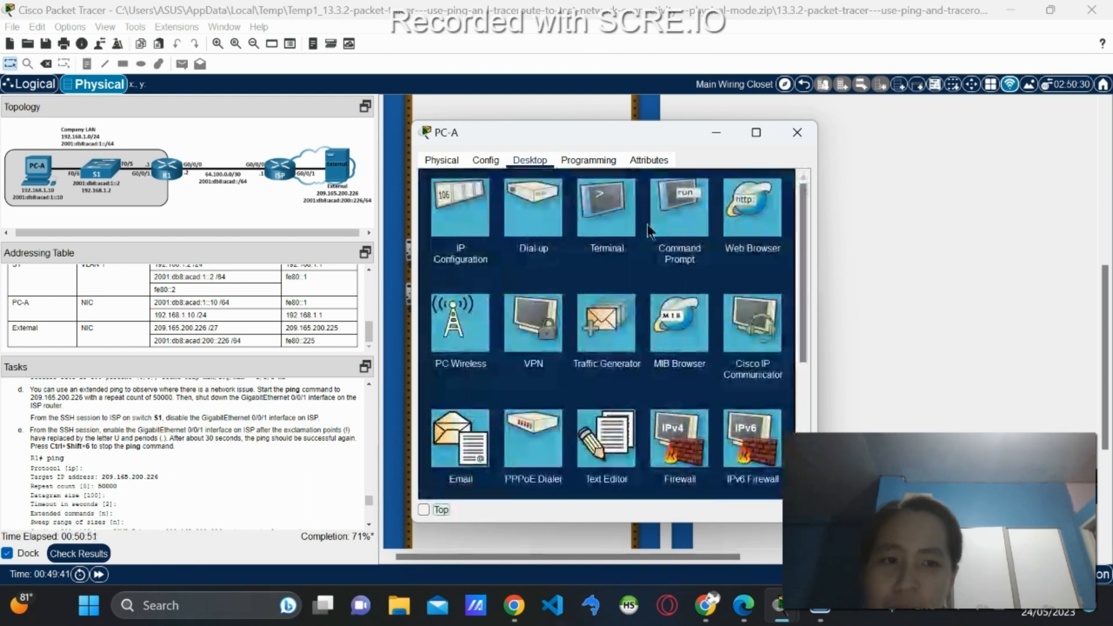
pyautogui.click(613, 223)
pyautogui.click(762, 306)
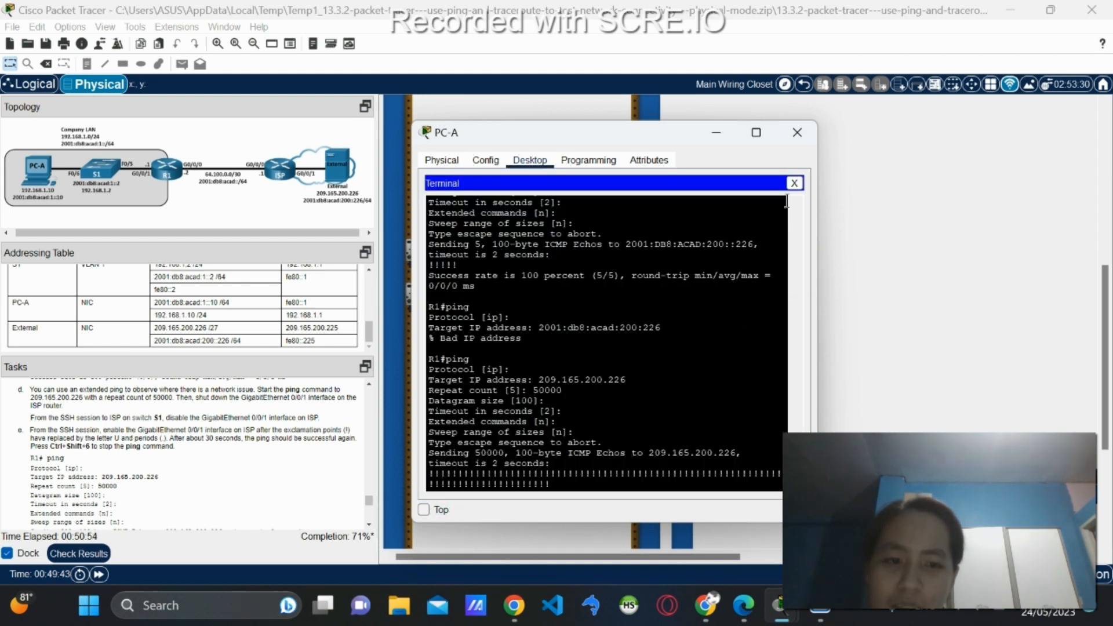
pyautogui.click(794, 182)
pyautogui.click(687, 217)
pyautogui.hotkey('ctrl', 'c')
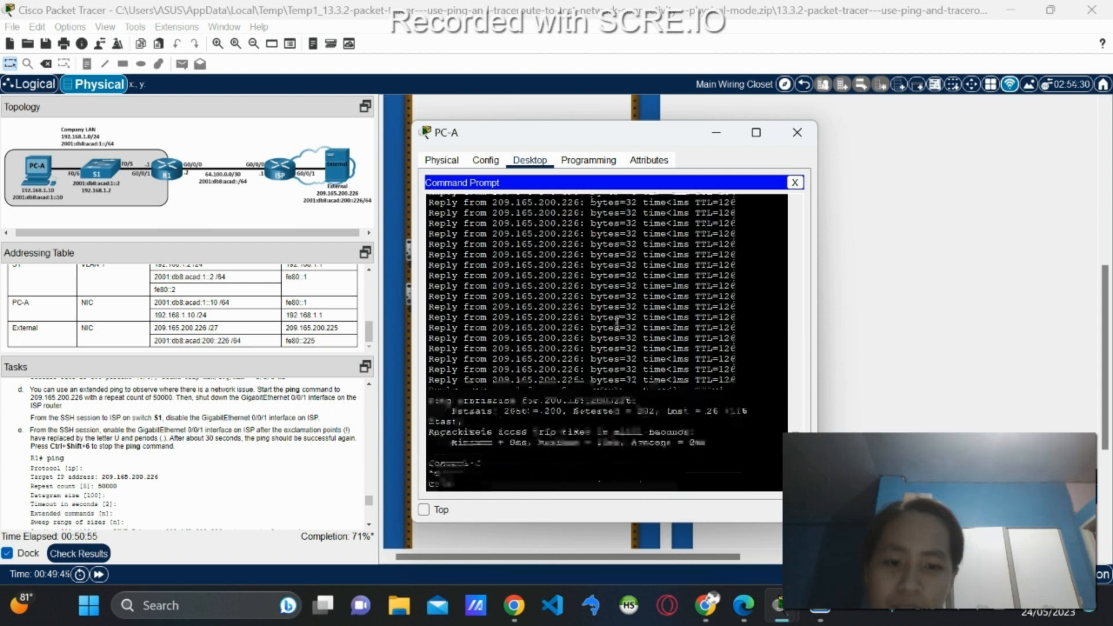
# Paste and correct 'ssh -l admin 64.100.0.1' to connect to the ISP router.
pyautogui.write('shh -')
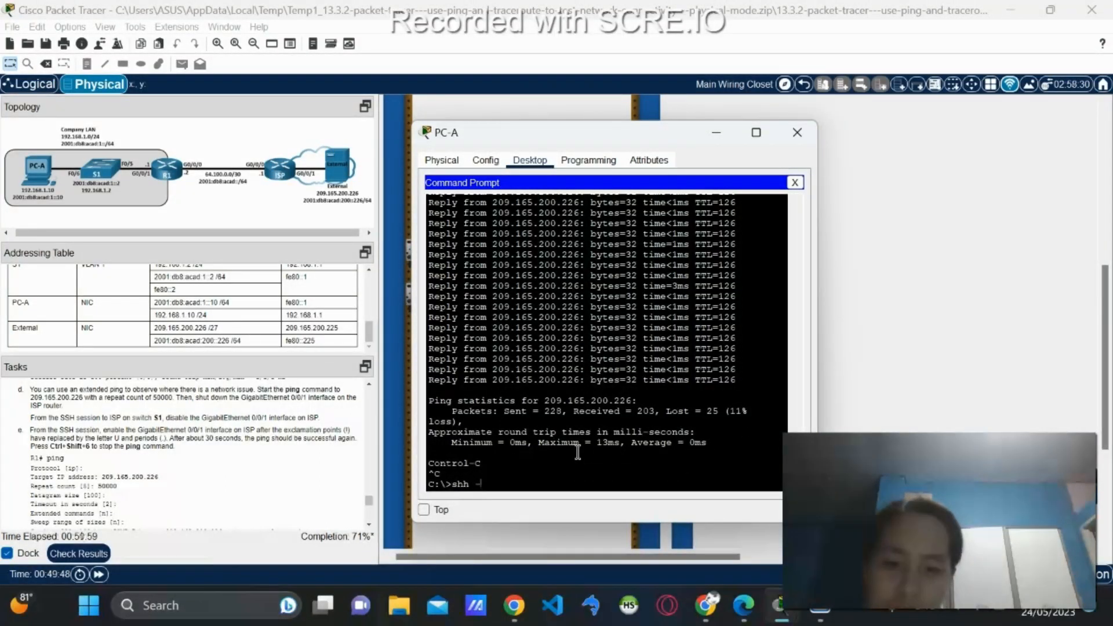
pyautogui.press('BackSpace')
pyautogui.press('BackSpace')
pyautogui.press('BackSpace')
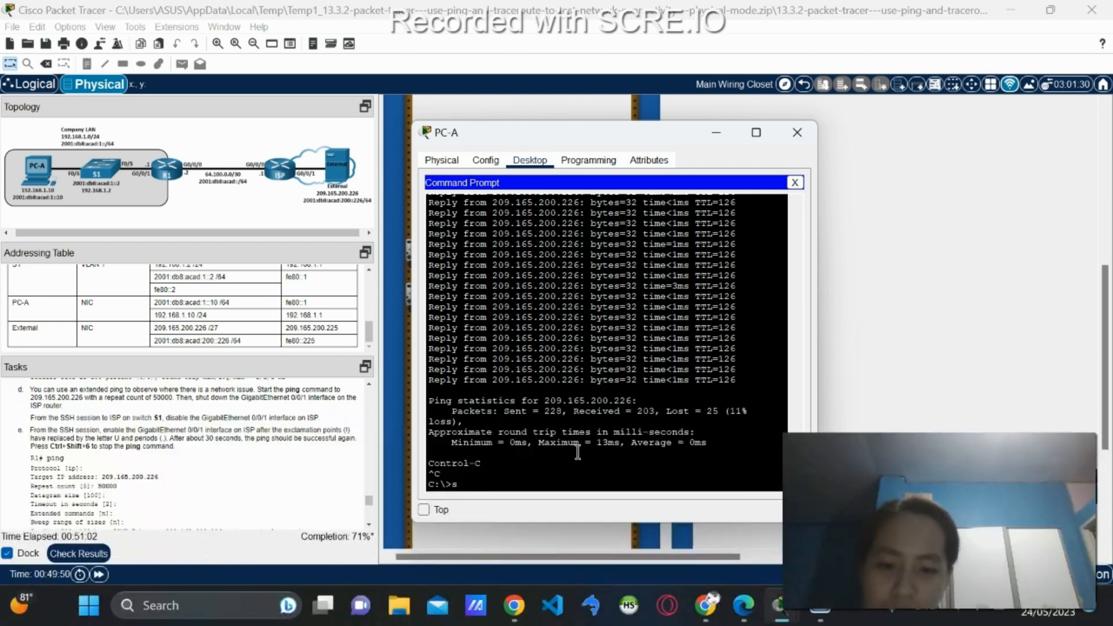
pyautogui.rightClick(525, 483)
pyautogui.click(554, 510)
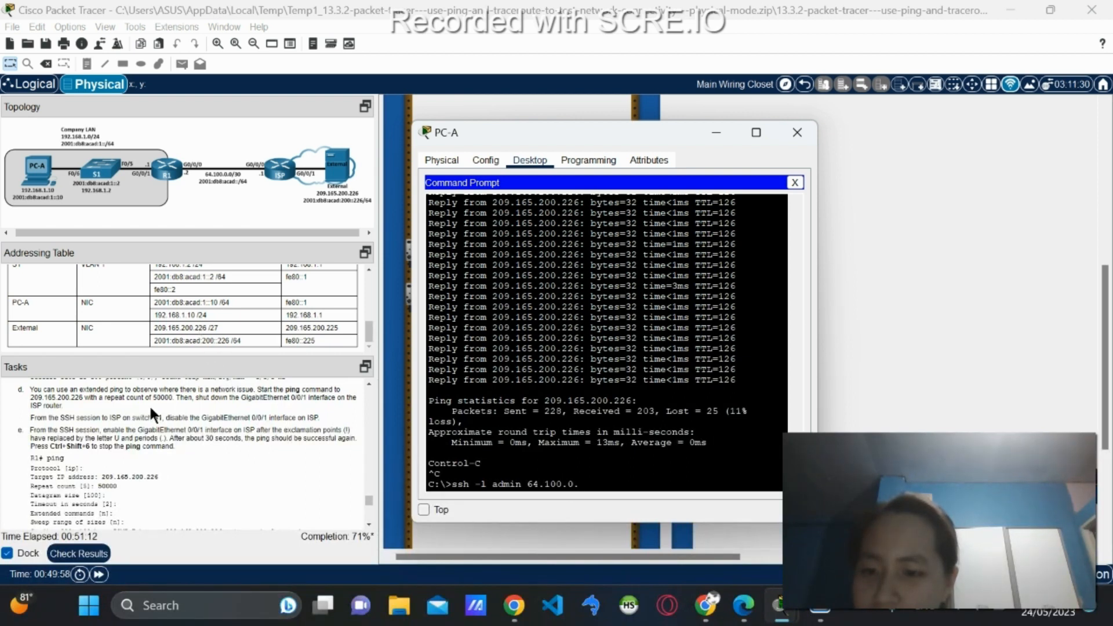
pyautogui.scroll(1, 146, 317)
pyautogui.scroll(2, 145, 315)
pyautogui.scroll(-2, 144, 316)
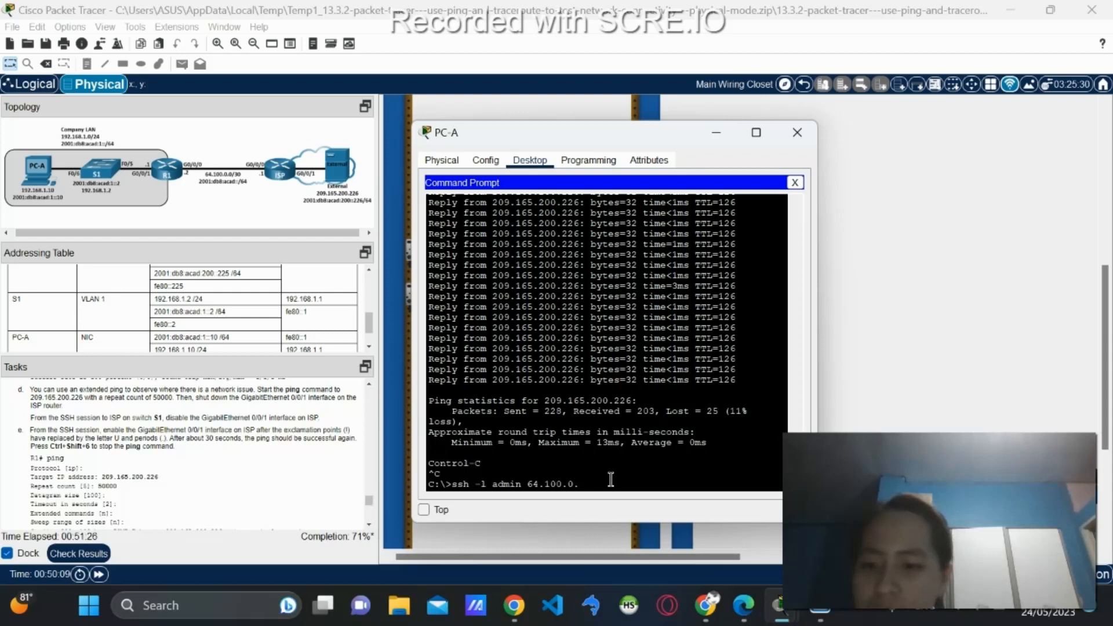
pyautogui.press('BackSpace')
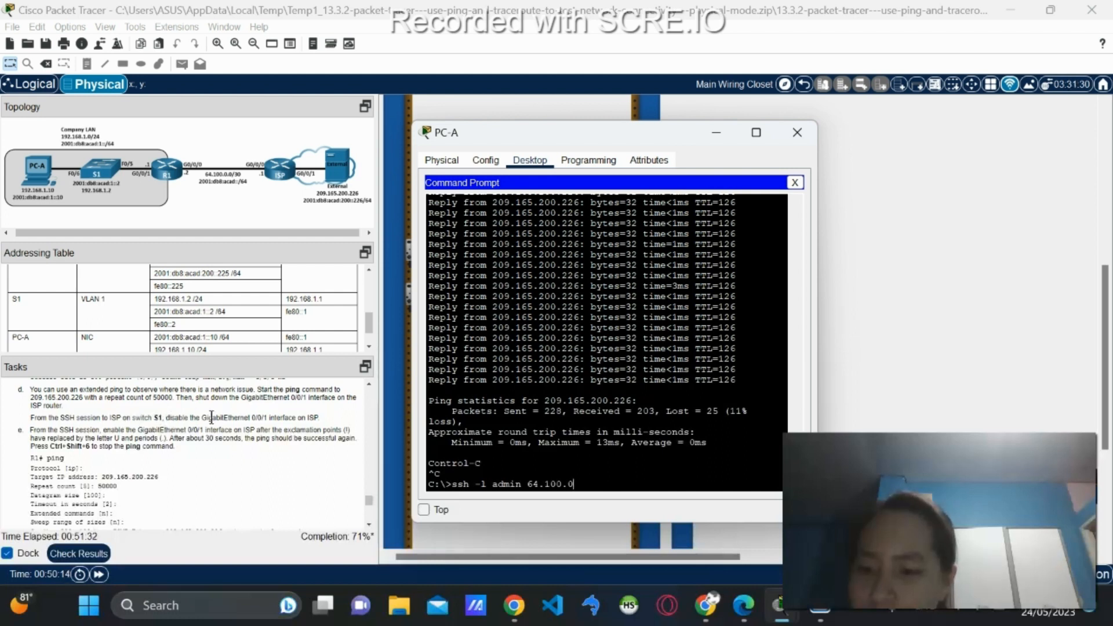
pyautogui.scroll(3, 44, 311)
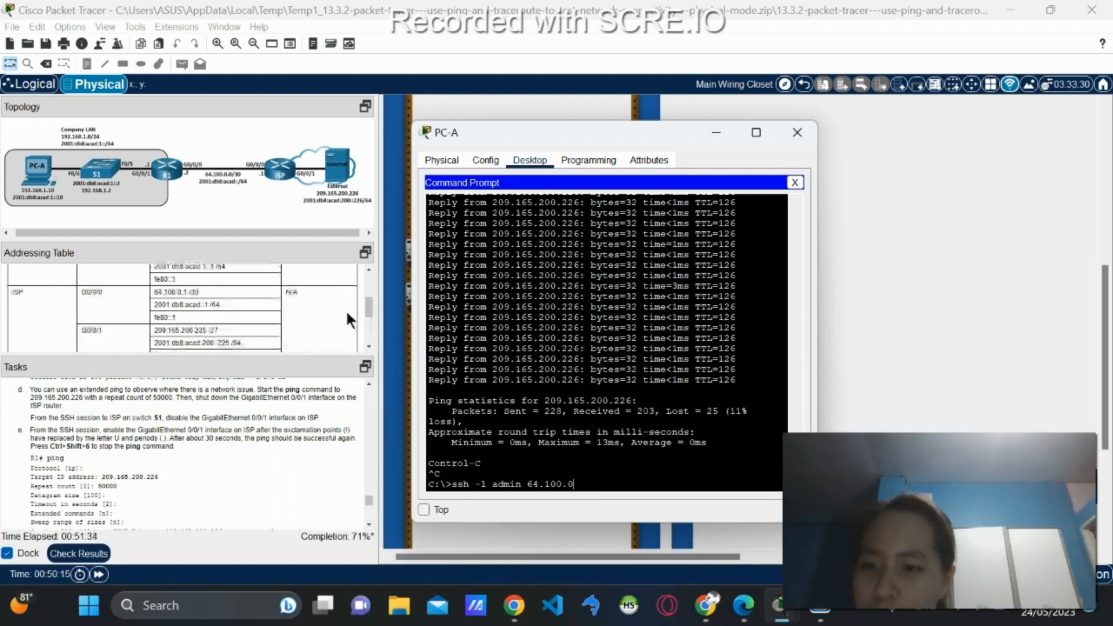
pyautogui.write('.1')
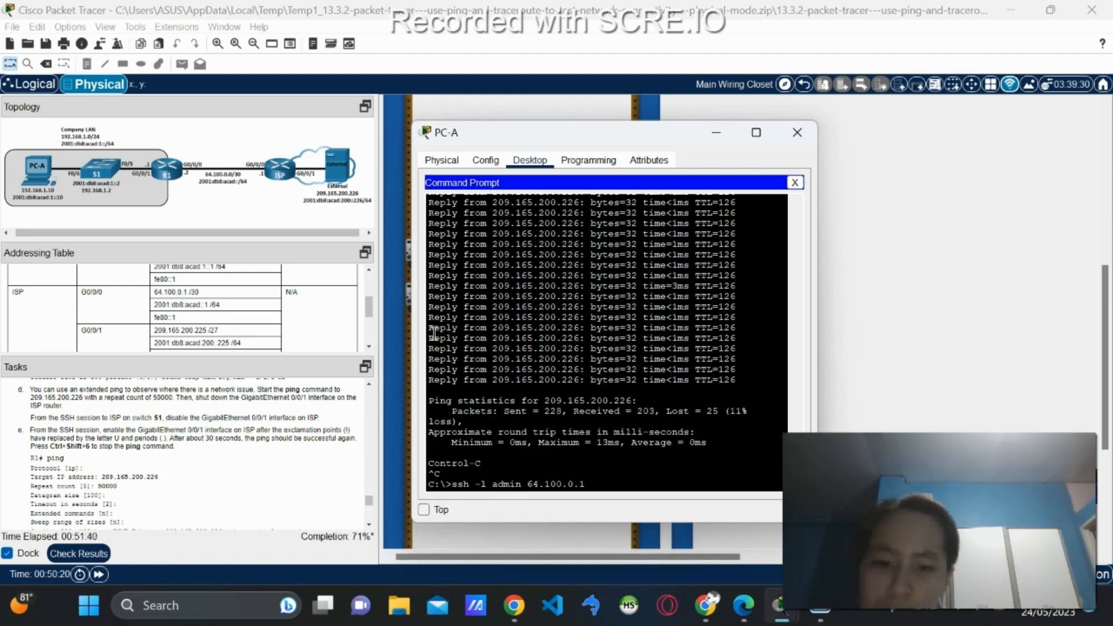
pyautogui.press('Return')
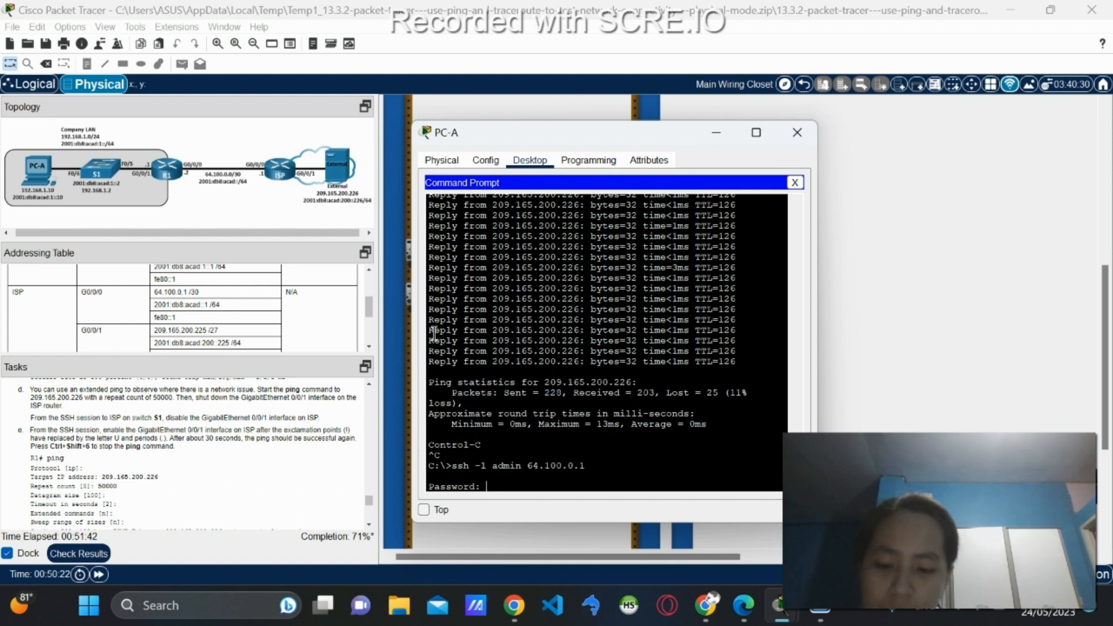
# Log in to ISP with the password and try selecting interface g0/0/1 outside configuration mode.
pyautogui.press('Return')
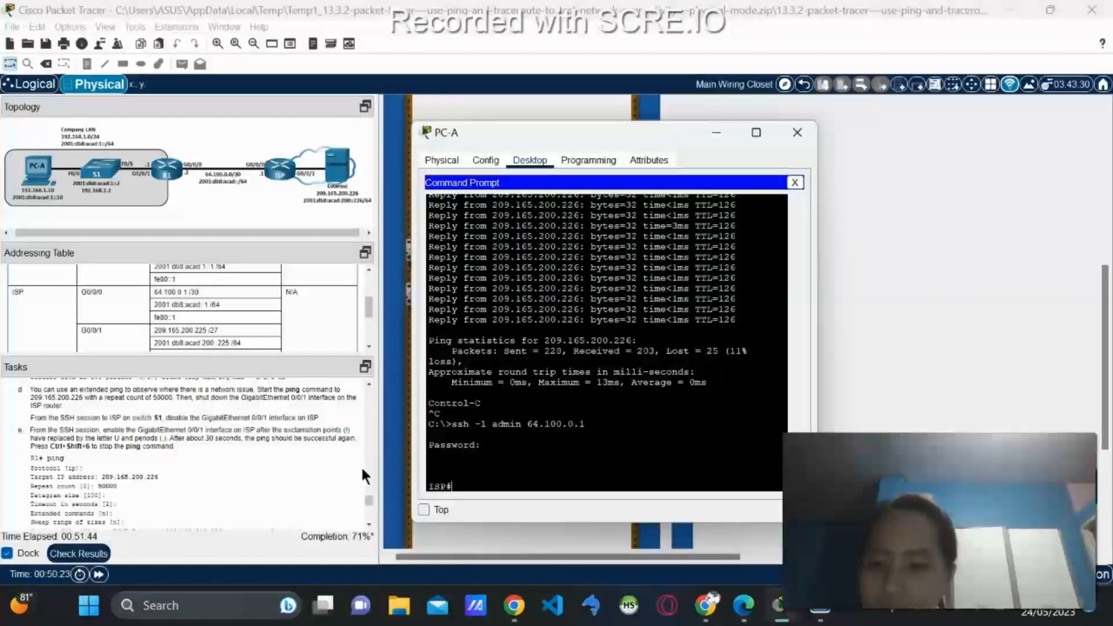
pyautogui.scroll(-2, 167, 454)
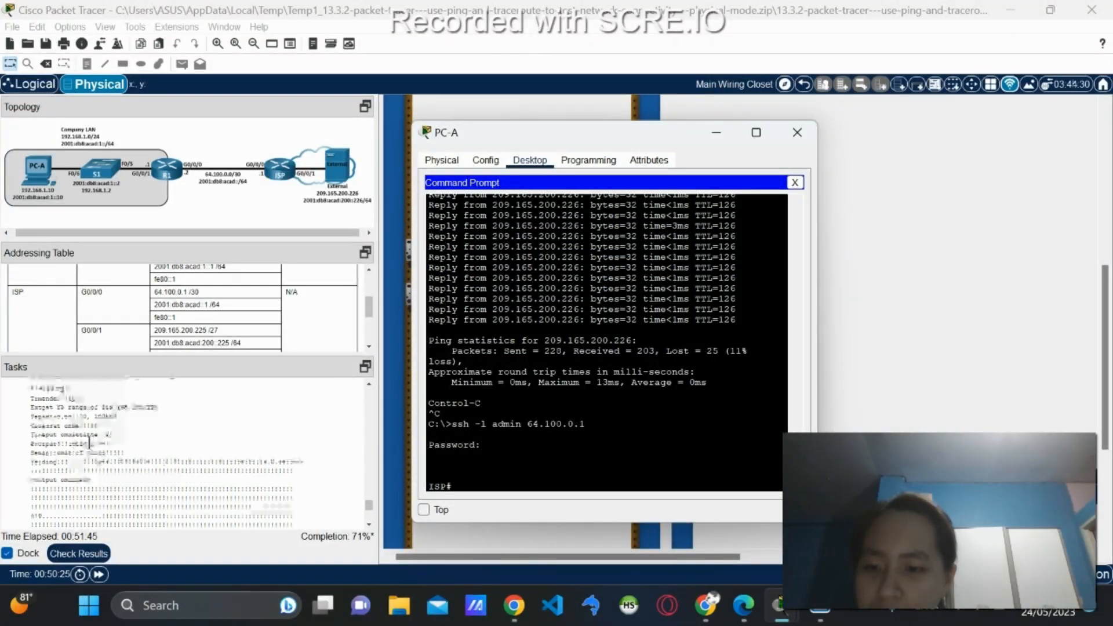
pyautogui.scroll(-2, 90, 442)
pyautogui.write('int')
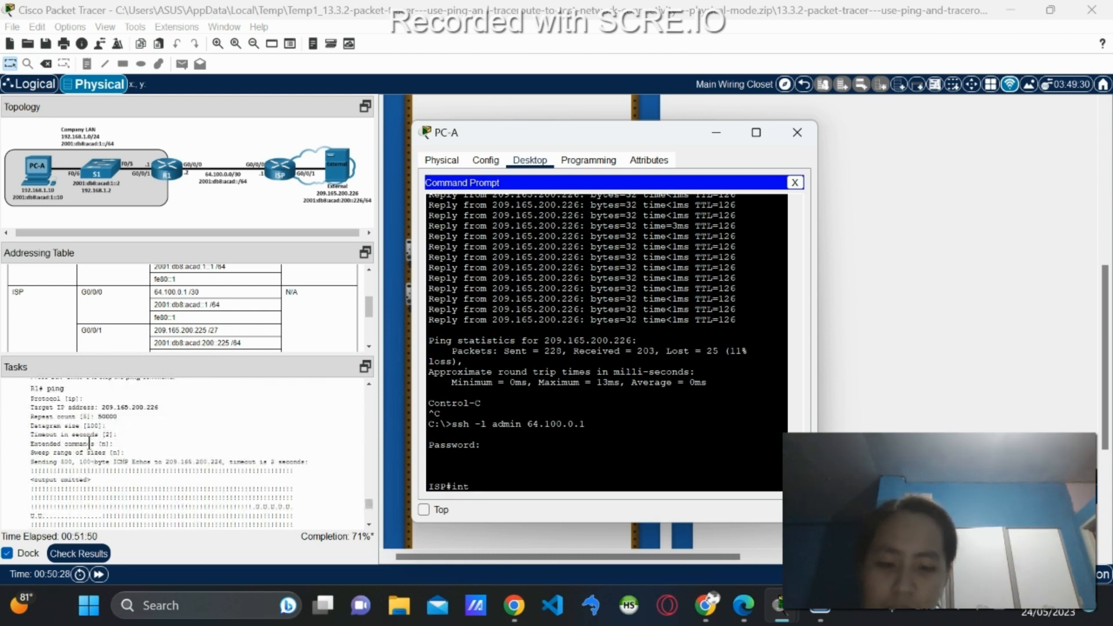
pyautogui.write(' g0/')
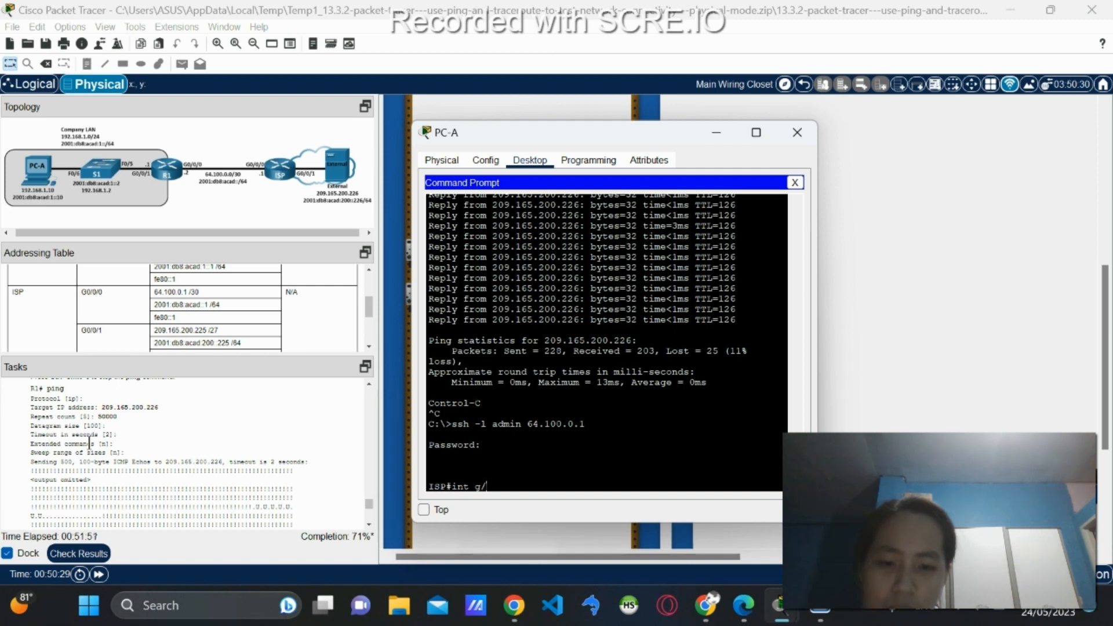
pyautogui.write('0/1')
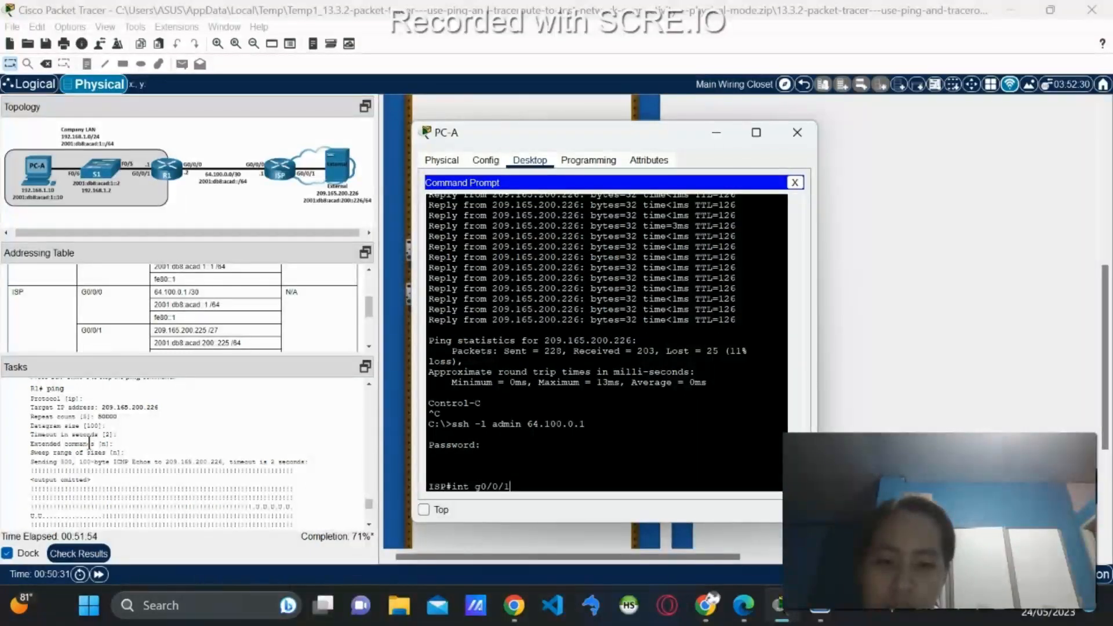
pyautogui.scroll(2, 90, 444)
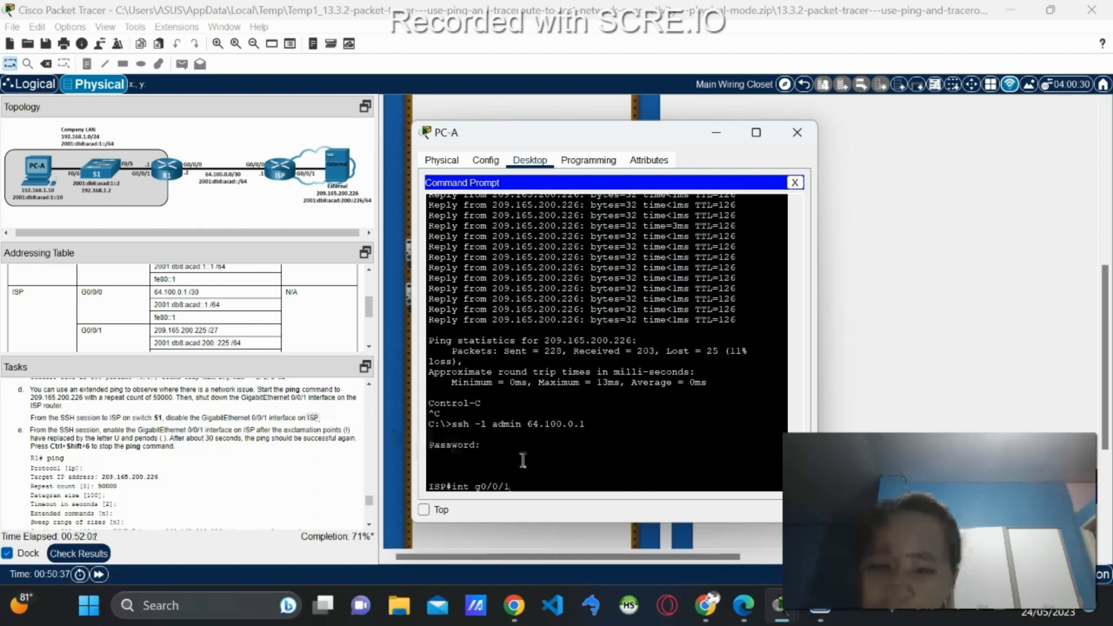
pyautogui.press('Return')
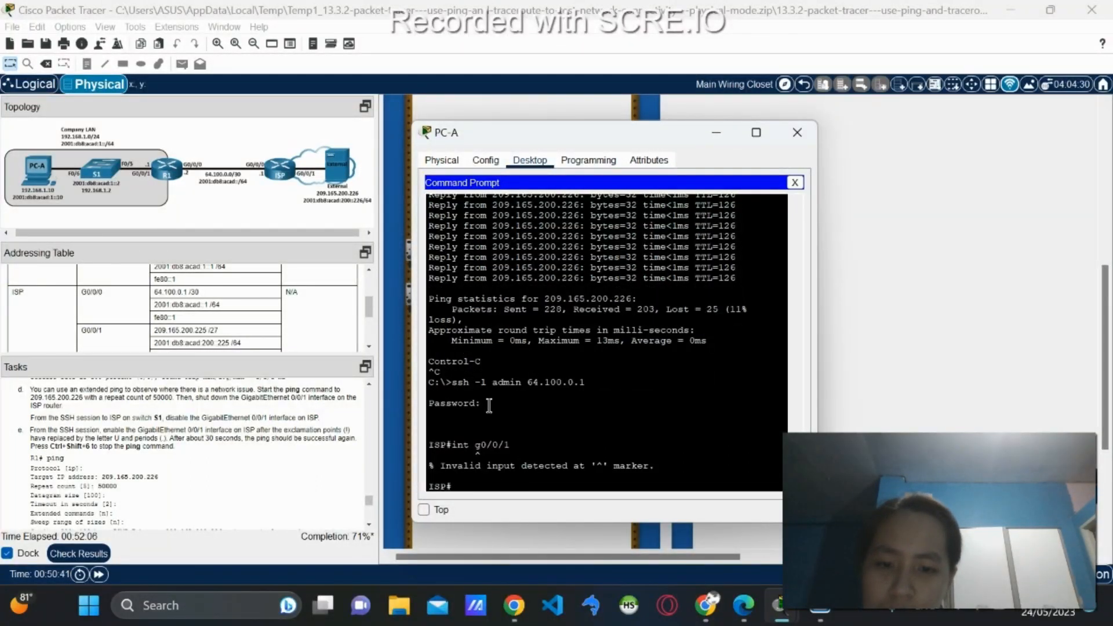
# Enter conf term and shut down ISP's G0/0/1 interface, then close the command prompt.
pyautogui.write('conf')
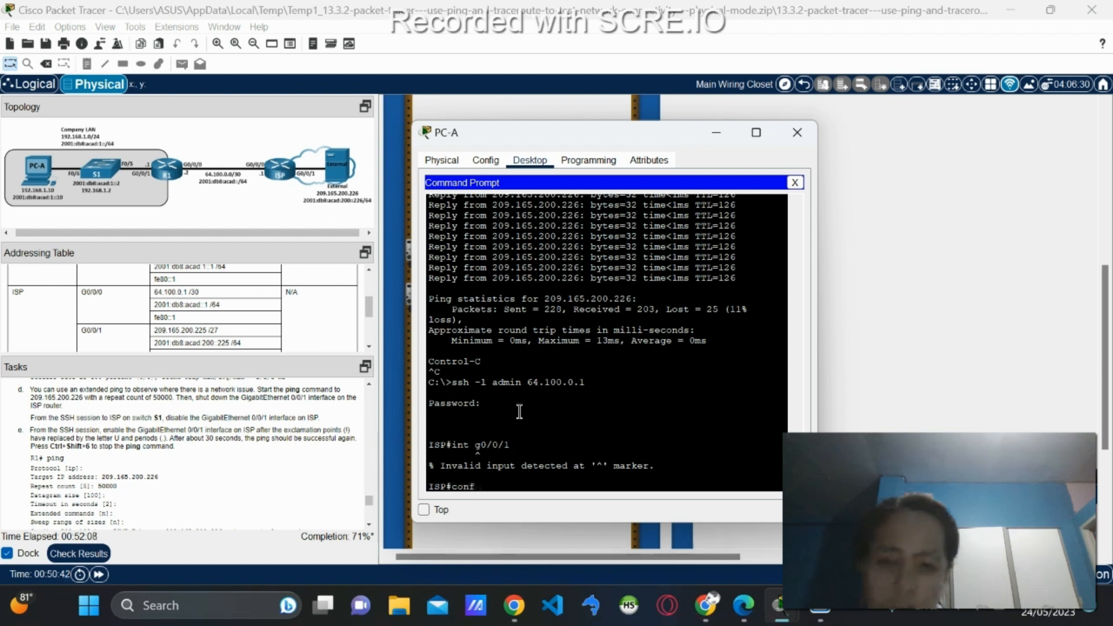
pyautogui.write(' term')
pyautogui.press('Return')
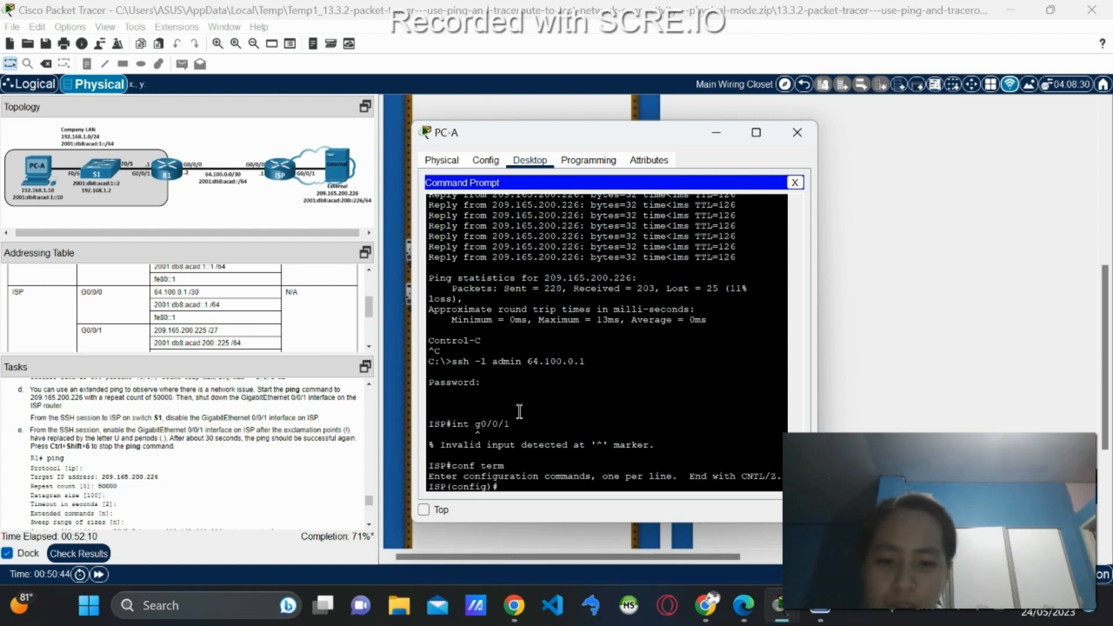
pyautogui.write('int ')
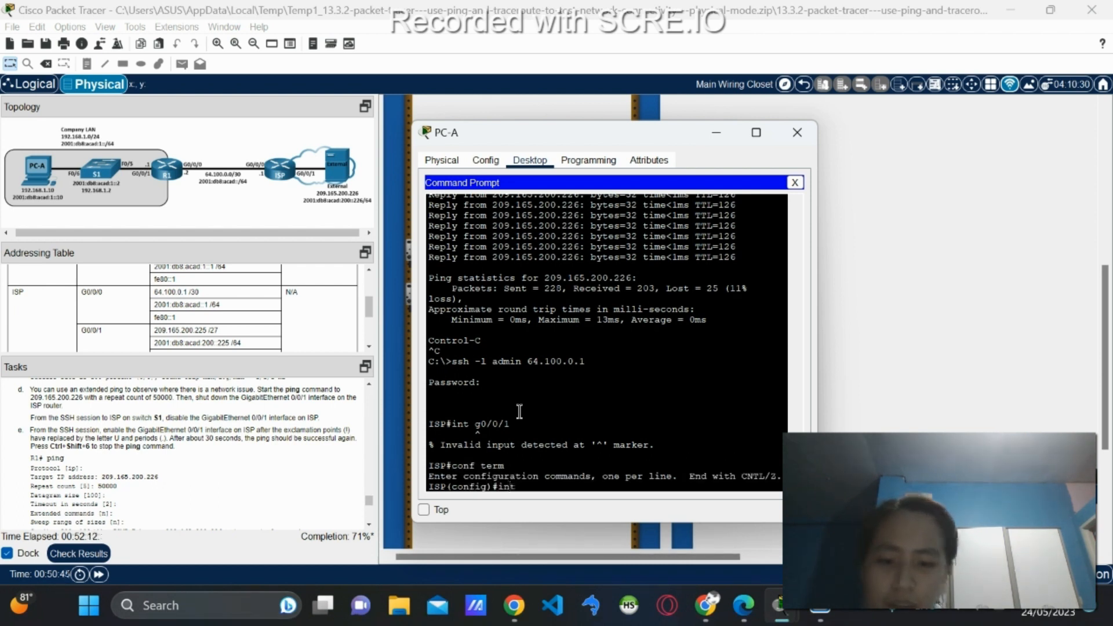
pyautogui.write('g0/0/')
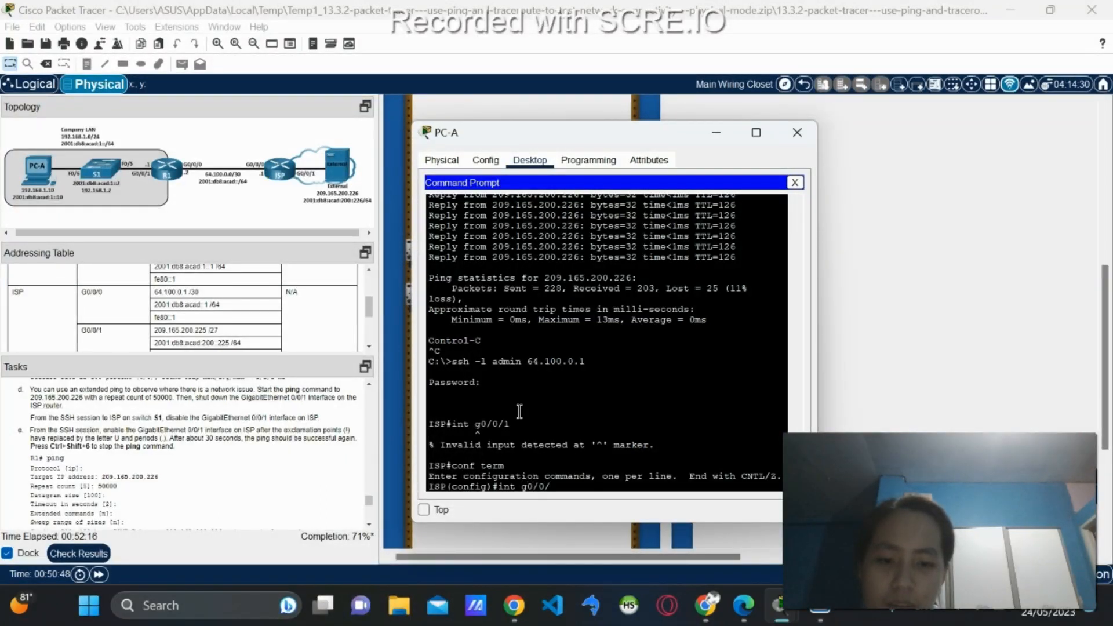
pyautogui.write('1')
pyautogui.press('Return')
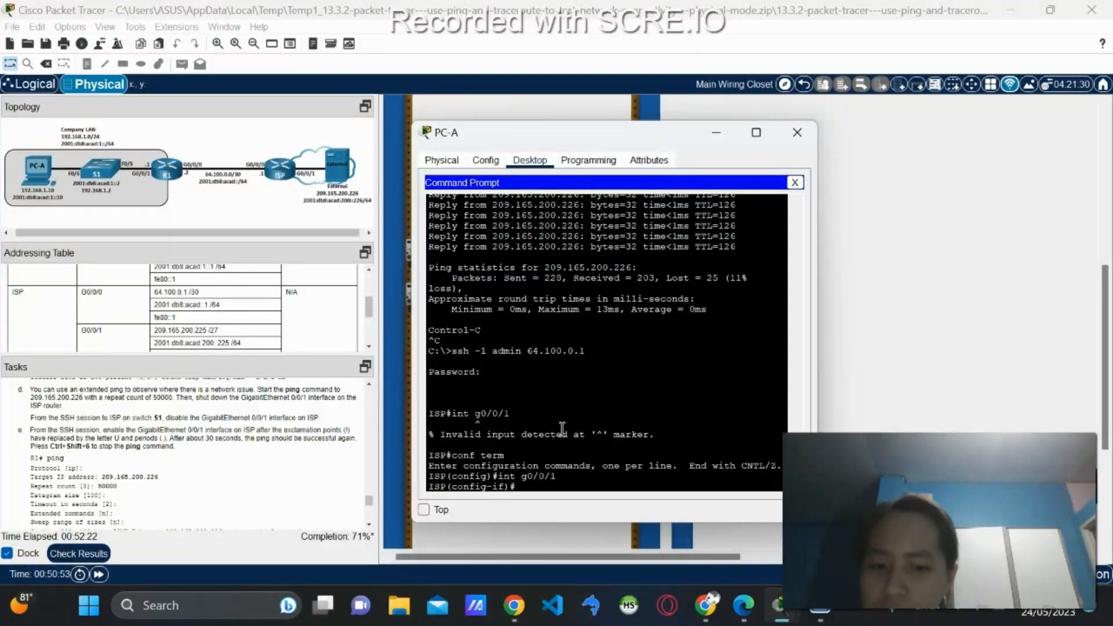
pyautogui.write('shutdown')
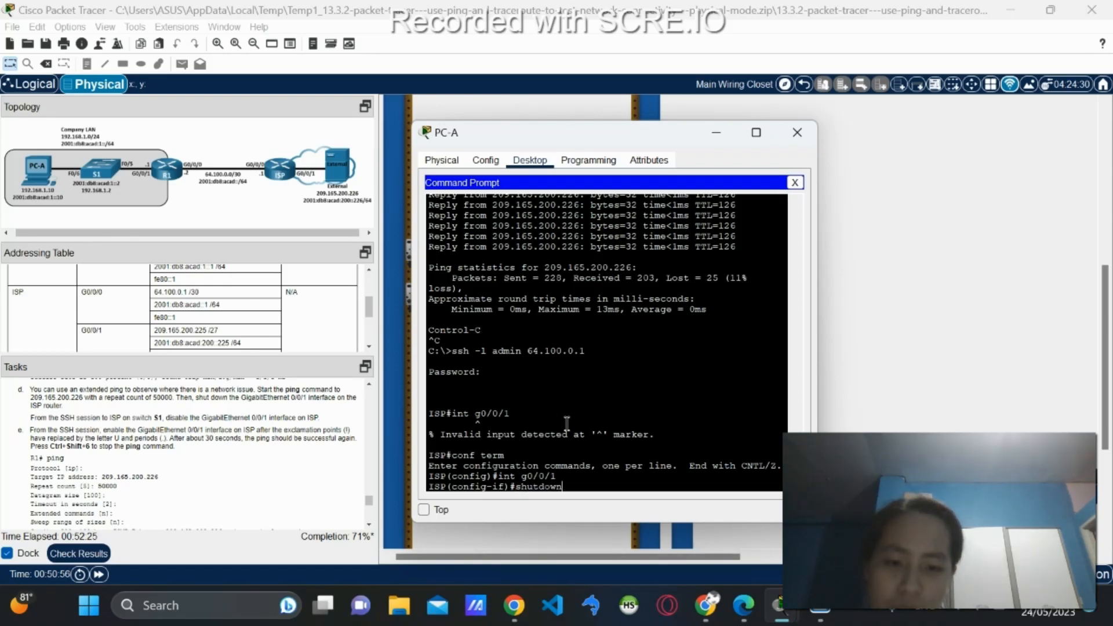
pyautogui.press('Return')
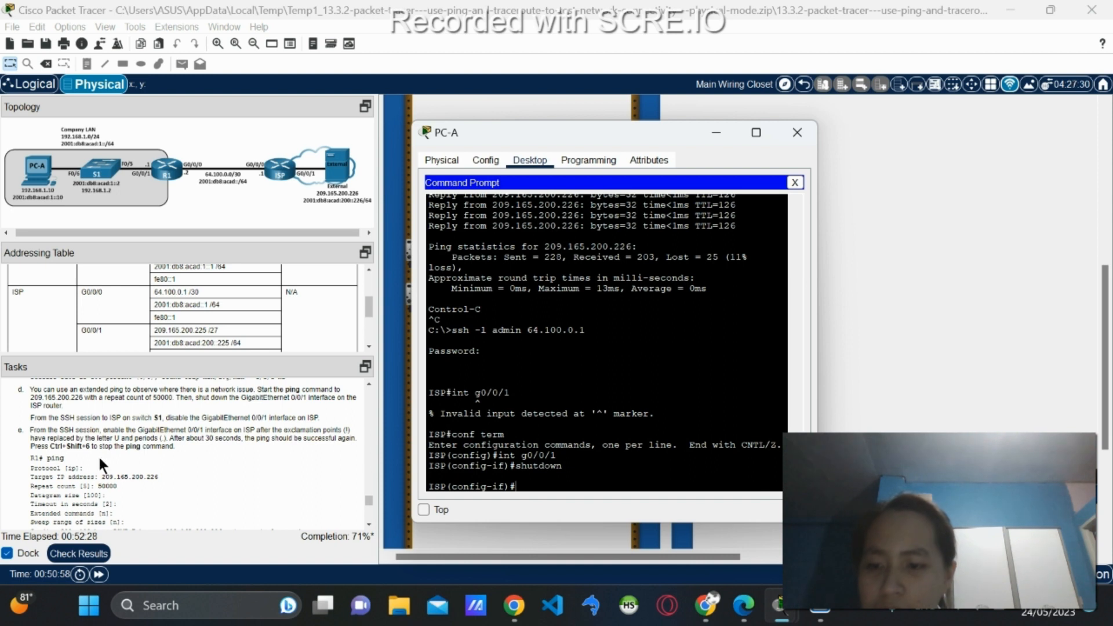
pyautogui.click(794, 183)
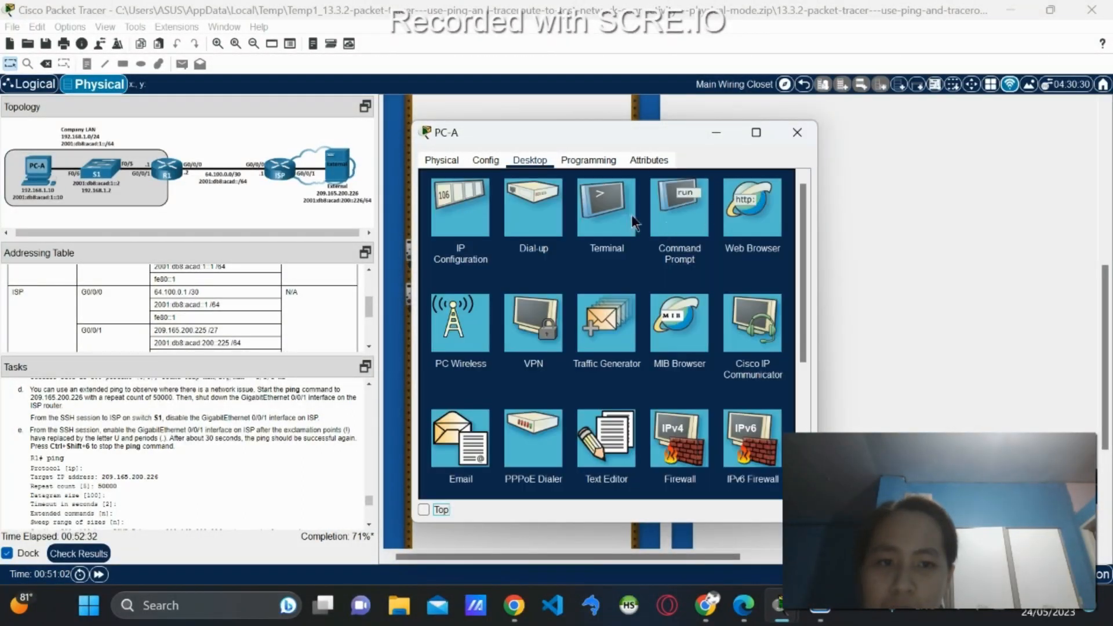
# Reopen PC-A's terminal to R1 to see the ping now returning U and . failures.
pyautogui.click(654, 215)
pyautogui.click(791, 180)
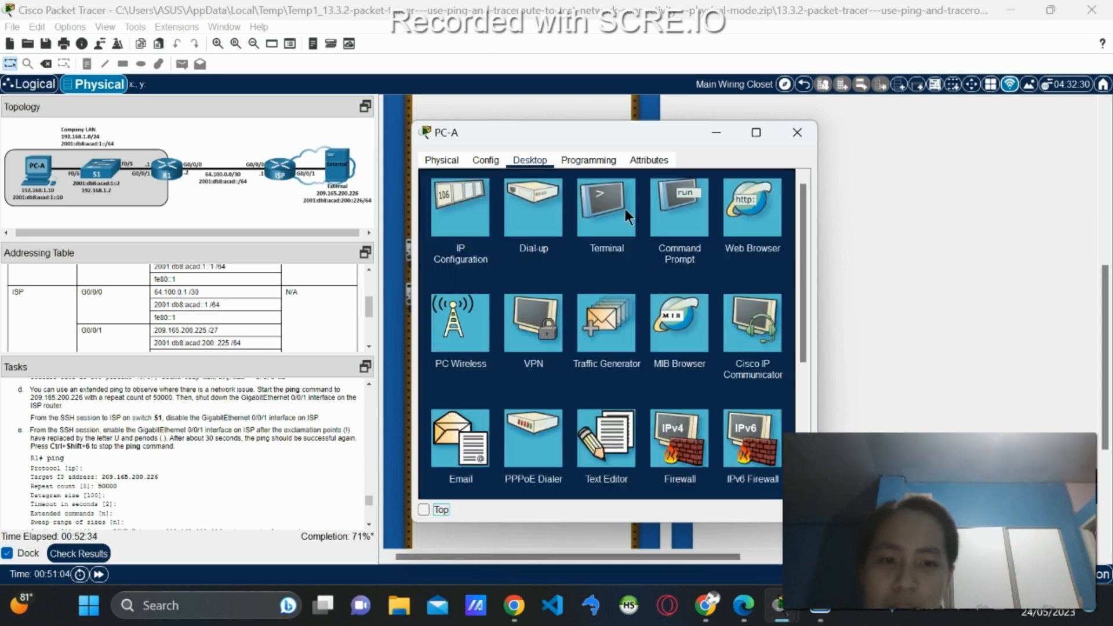
pyautogui.click(625, 209)
pyautogui.click(748, 307)
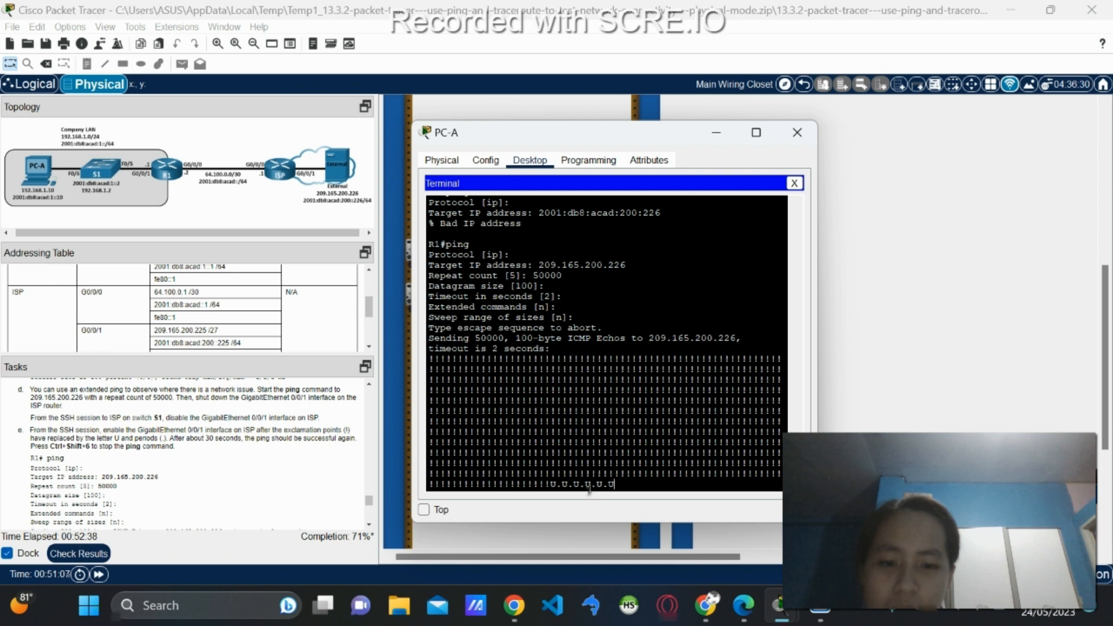
pyautogui.click(705, 606)
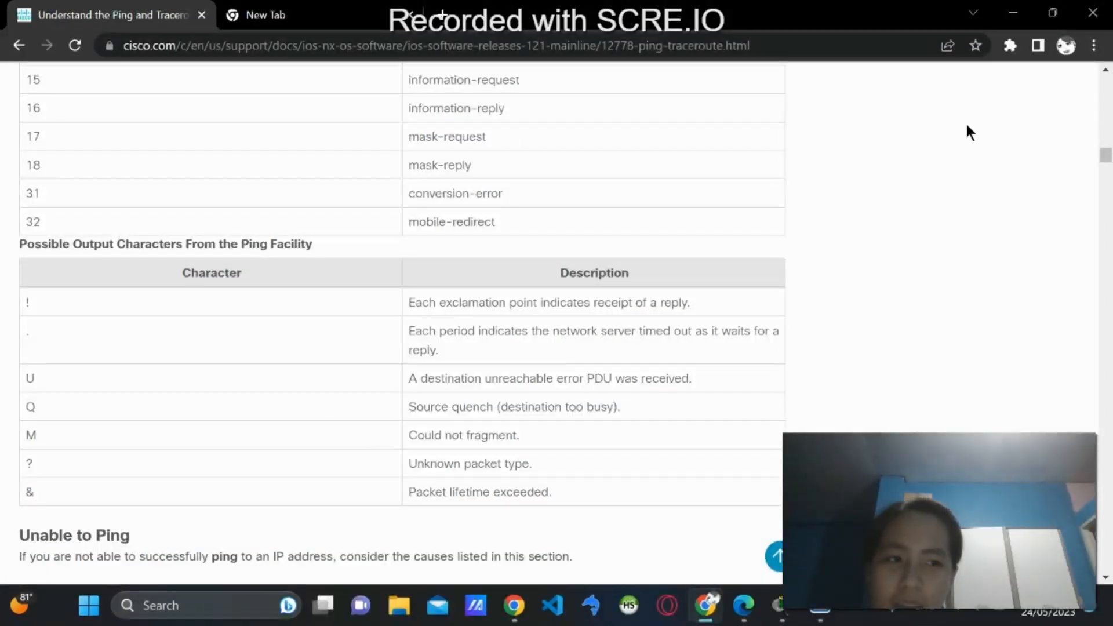
# Minimize Chrome after reviewing the ping output characters table.
pyautogui.click(1013, 13)
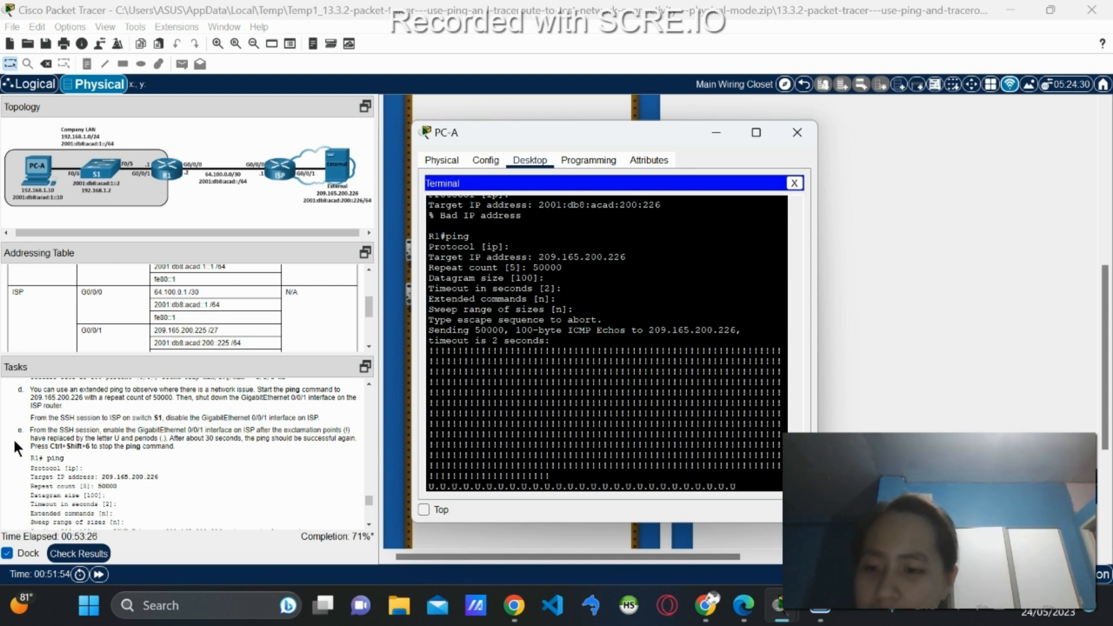
# Over PC-A's SSH session, run no shutdown on ISP's interface g0/0/1.
pyautogui.click(794, 183)
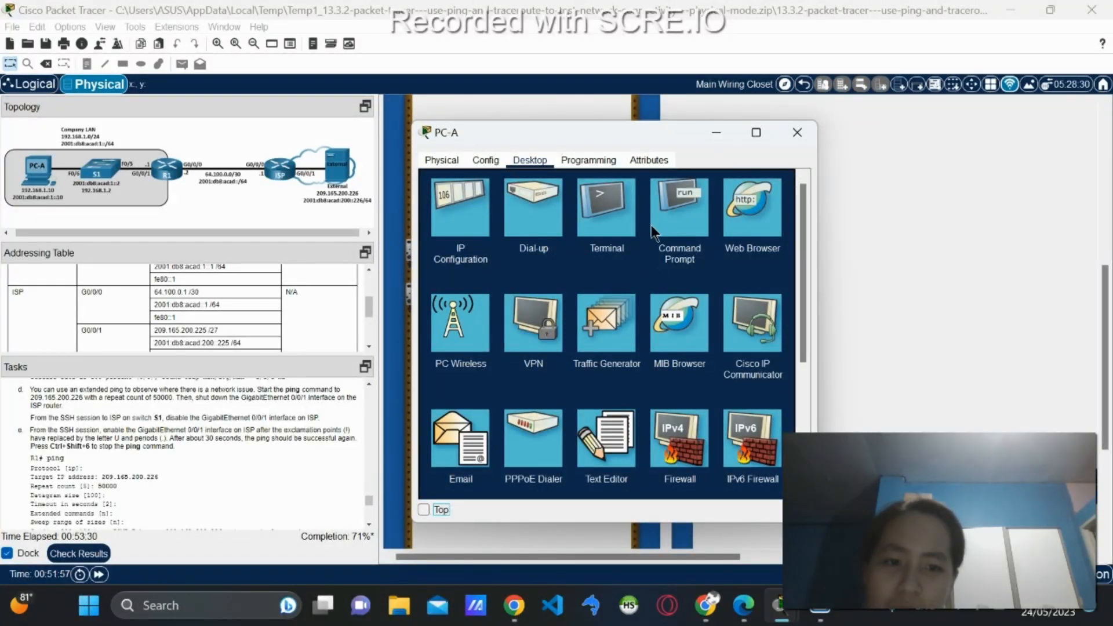
pyautogui.click(620, 230)
pyautogui.click(751, 308)
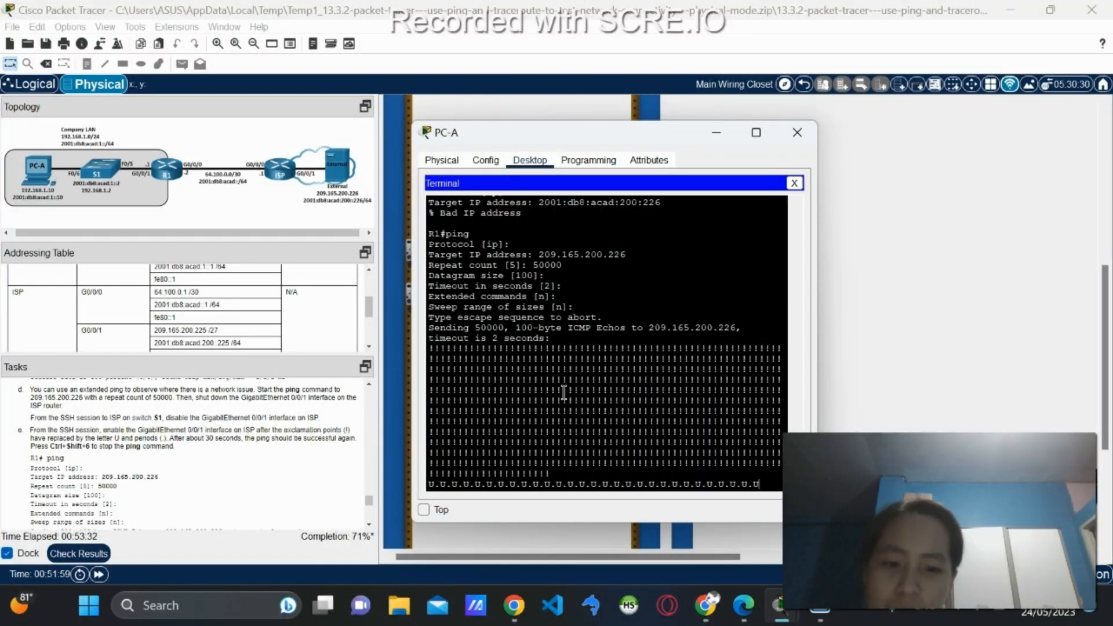
pyautogui.click(795, 183)
pyautogui.click(676, 238)
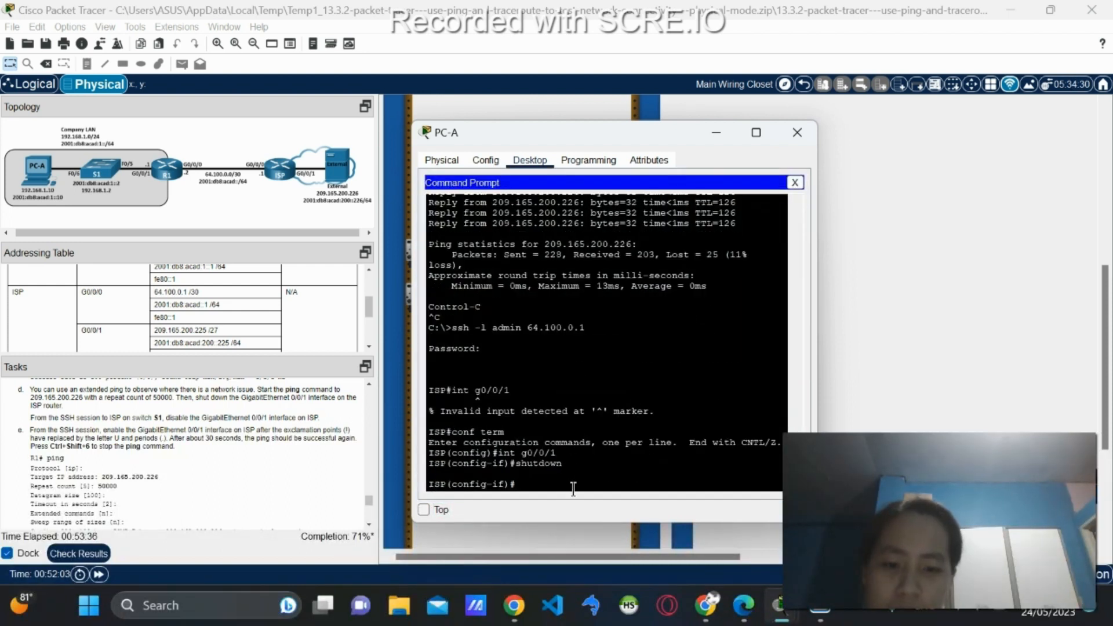
pyautogui.write('int g0/0/1')
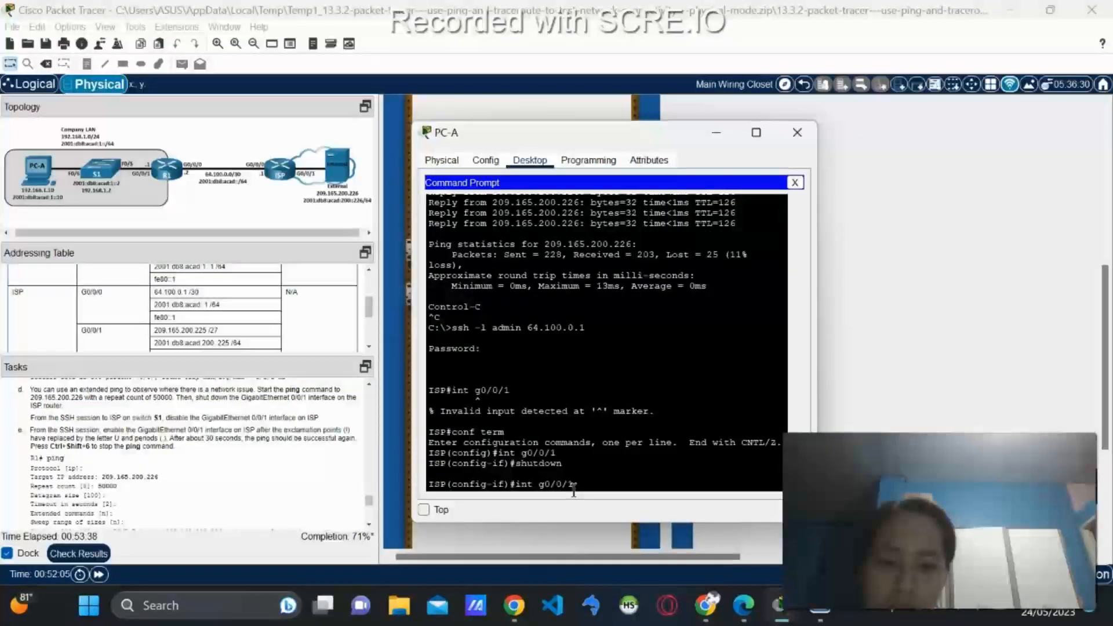
pyautogui.press('Return')
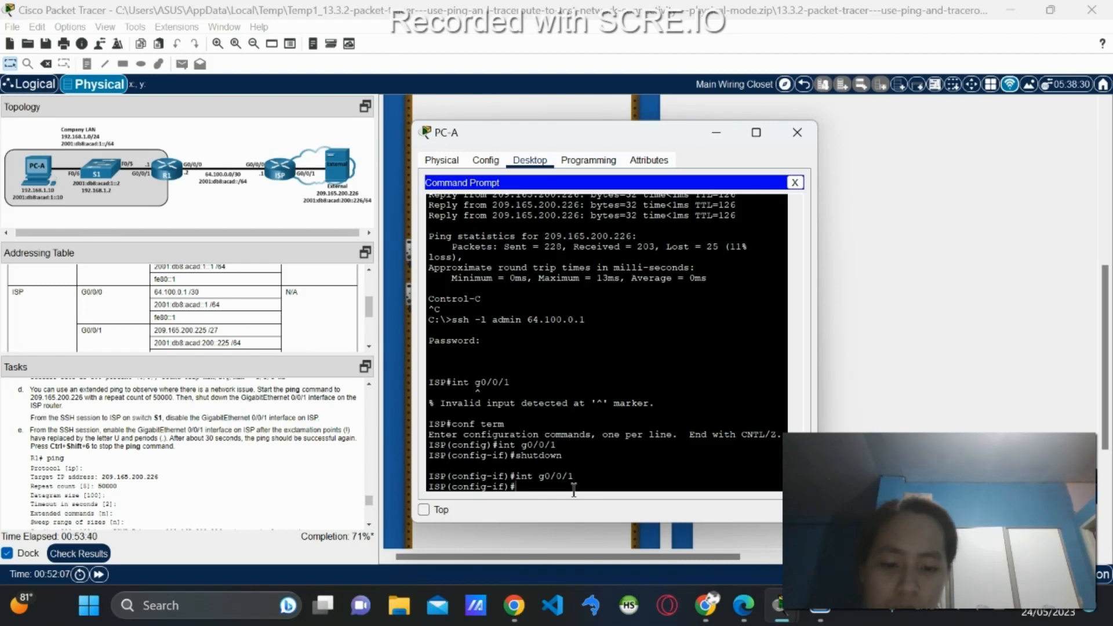
pyautogui.write('no shutdown')
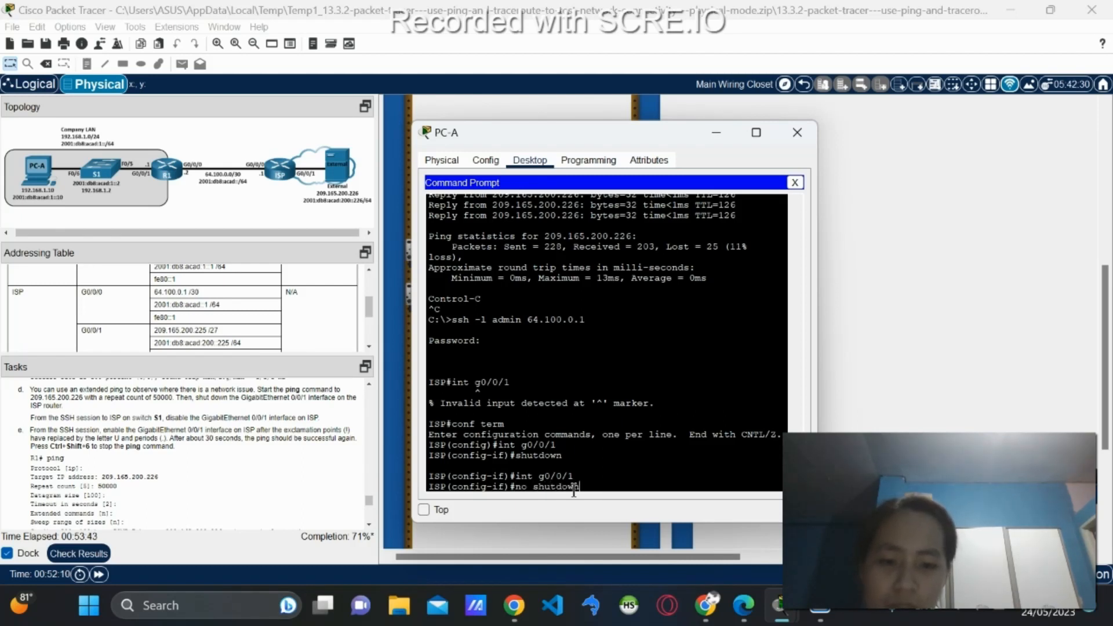
pyautogui.press('Tab')
pyautogui.press('Return')
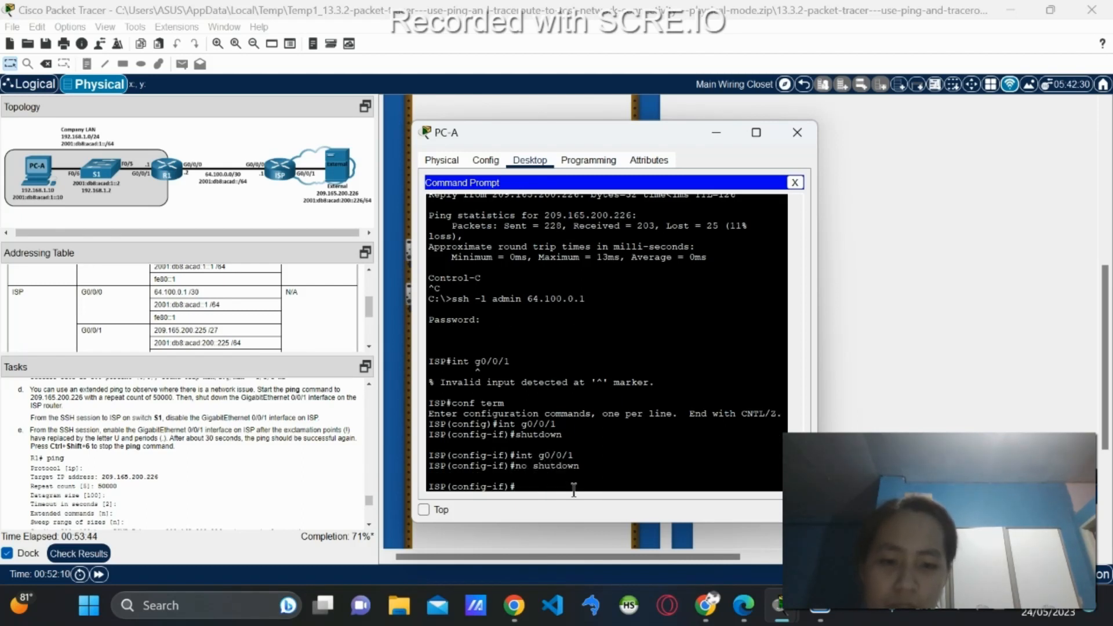
pyautogui.click(795, 183)
# Reopen R1's terminal to watch the 50000-count ping recover and scroll to the Reflection Questions.
pyautogui.click(606, 207)
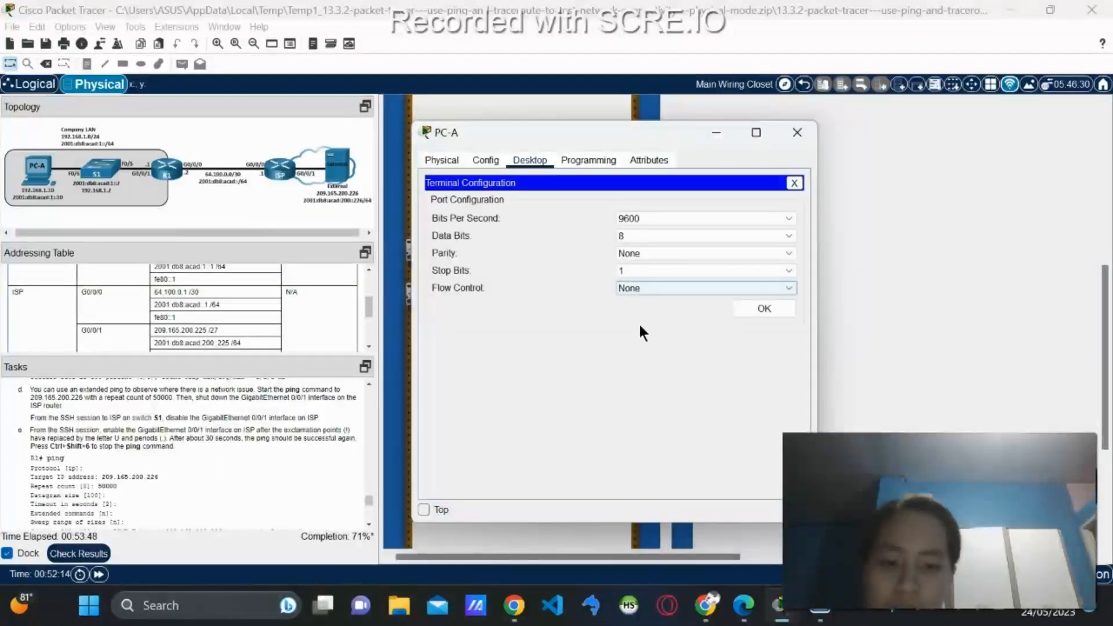
pyautogui.click(756, 311)
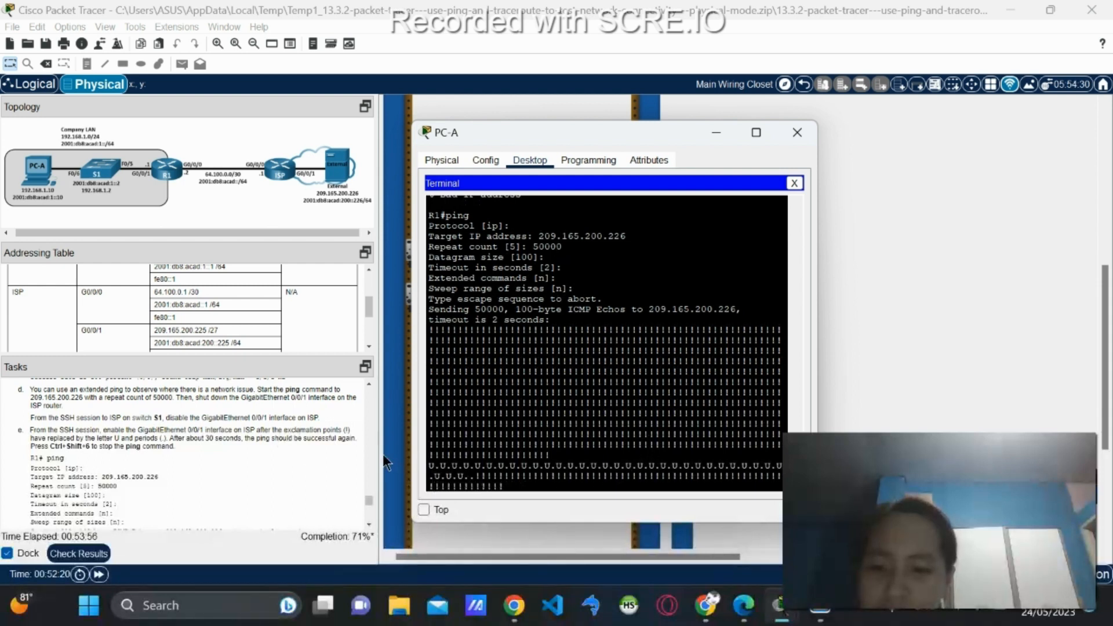
pyautogui.scroll(-5, 304, 455)
pyautogui.scroll(-3, 338, 464)
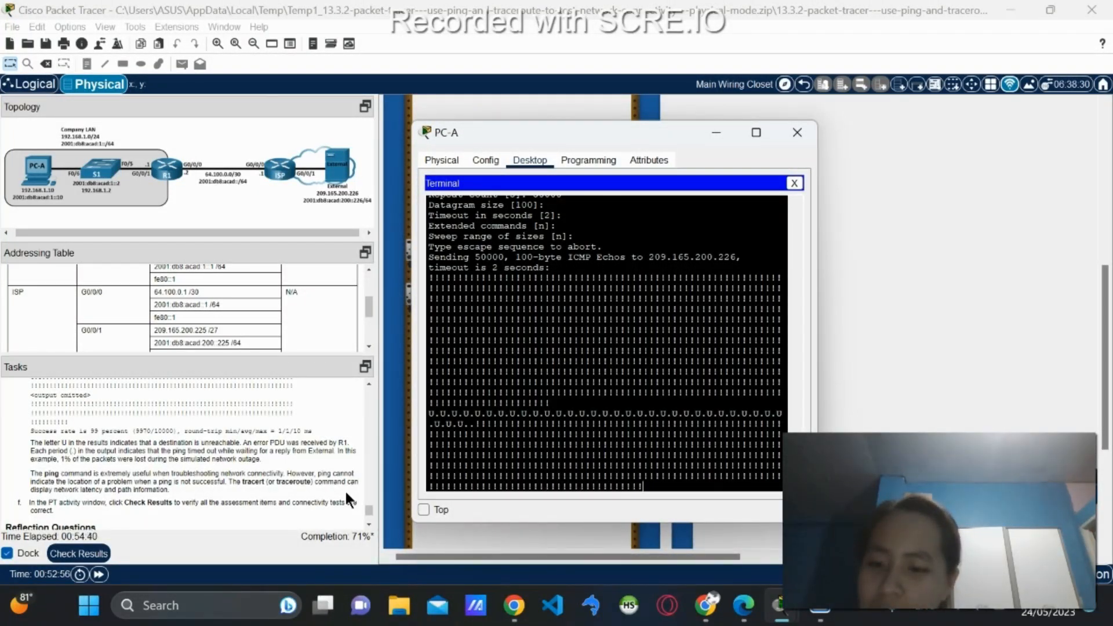
pyautogui.scroll(-1, 345, 490)
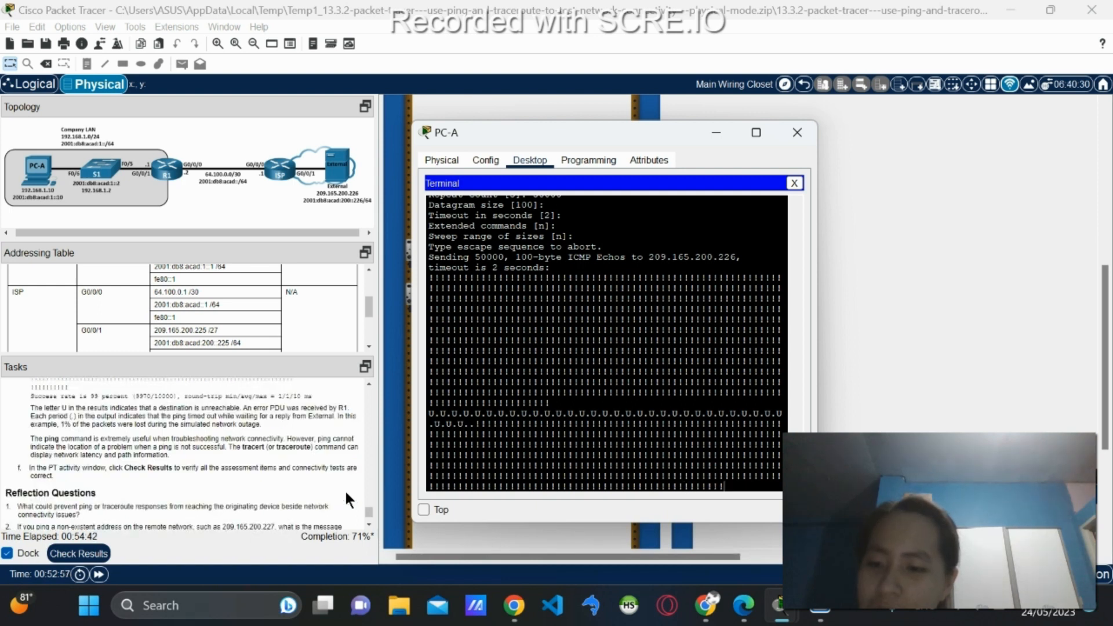
pyautogui.scroll(-1, 344, 490)
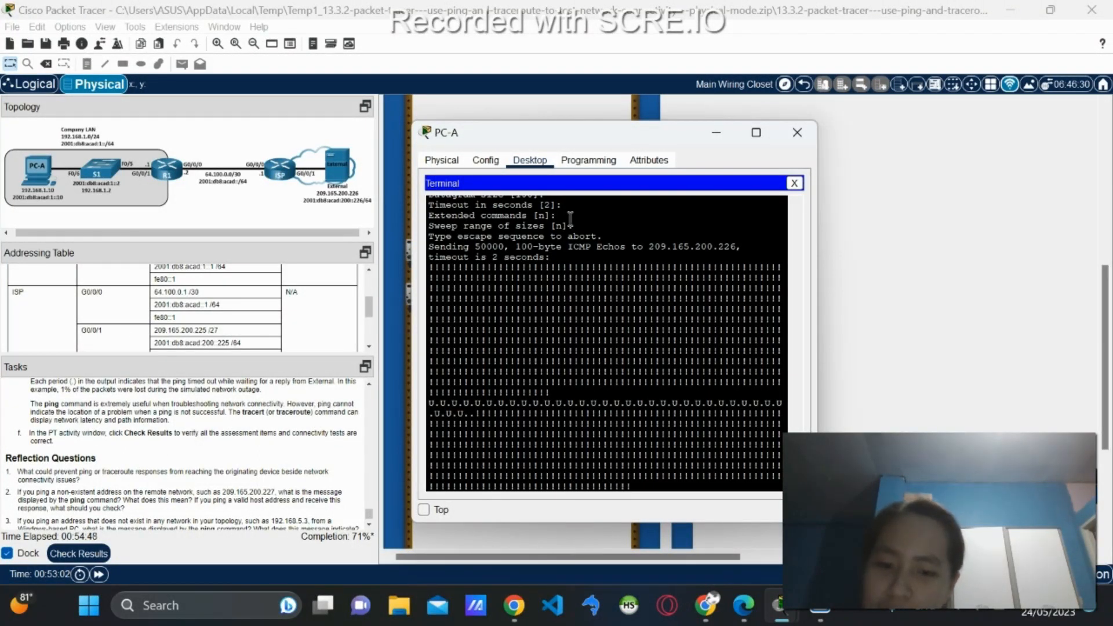
pyautogui.moveTo(569, 130); pyautogui.dragTo(686, 117)
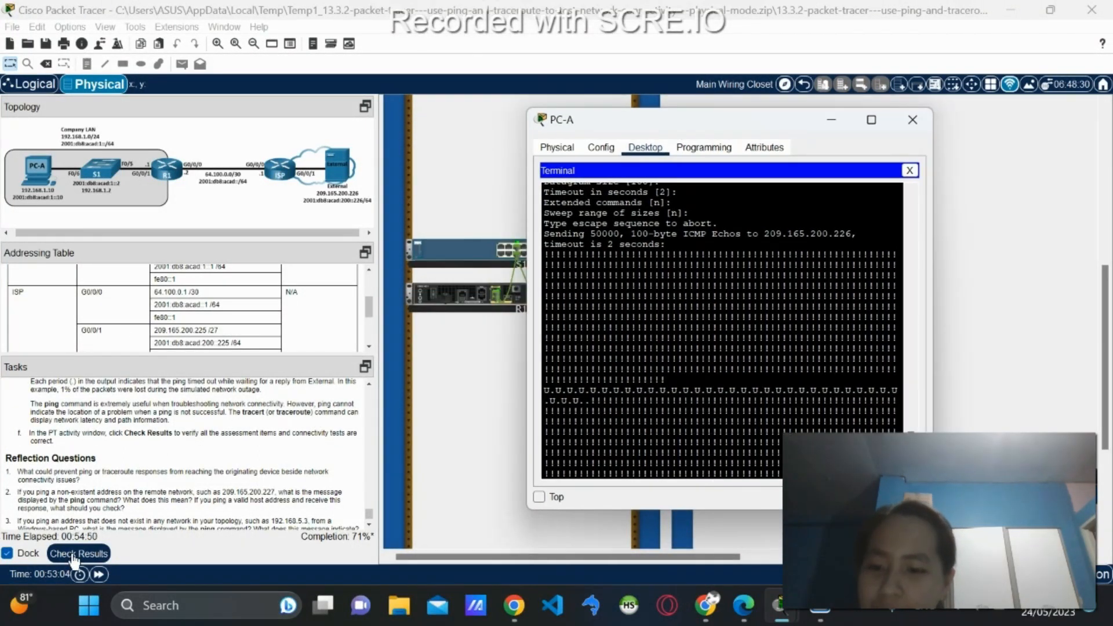
# Check results: 9/9 assessment score and both connectivity tests correct at 100% completion.
pyautogui.click(98, 555)
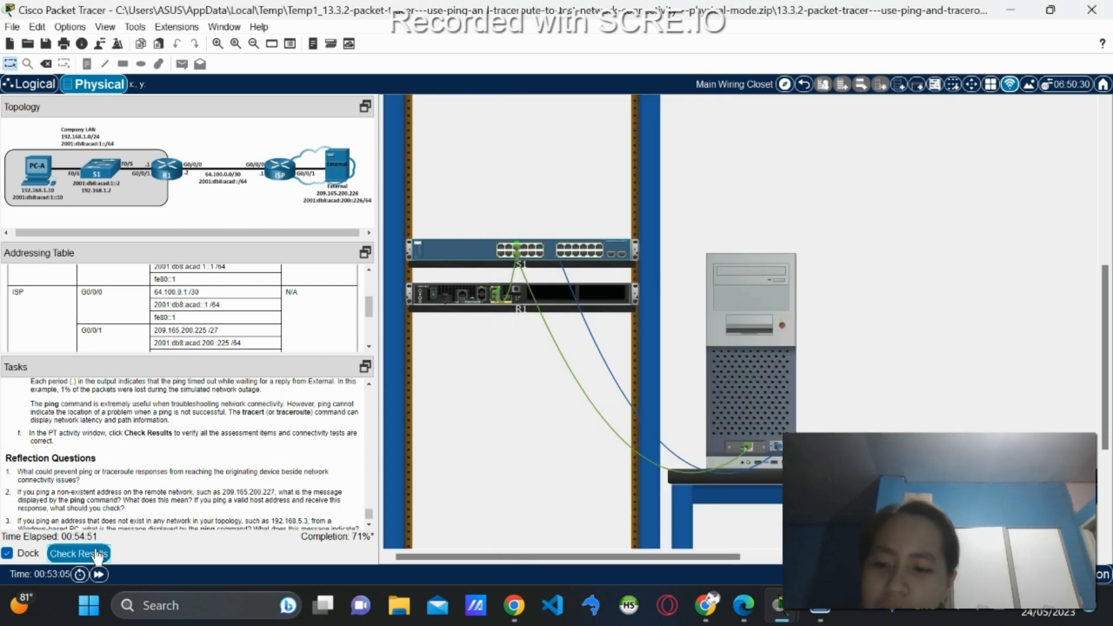
pyautogui.click(97, 555)
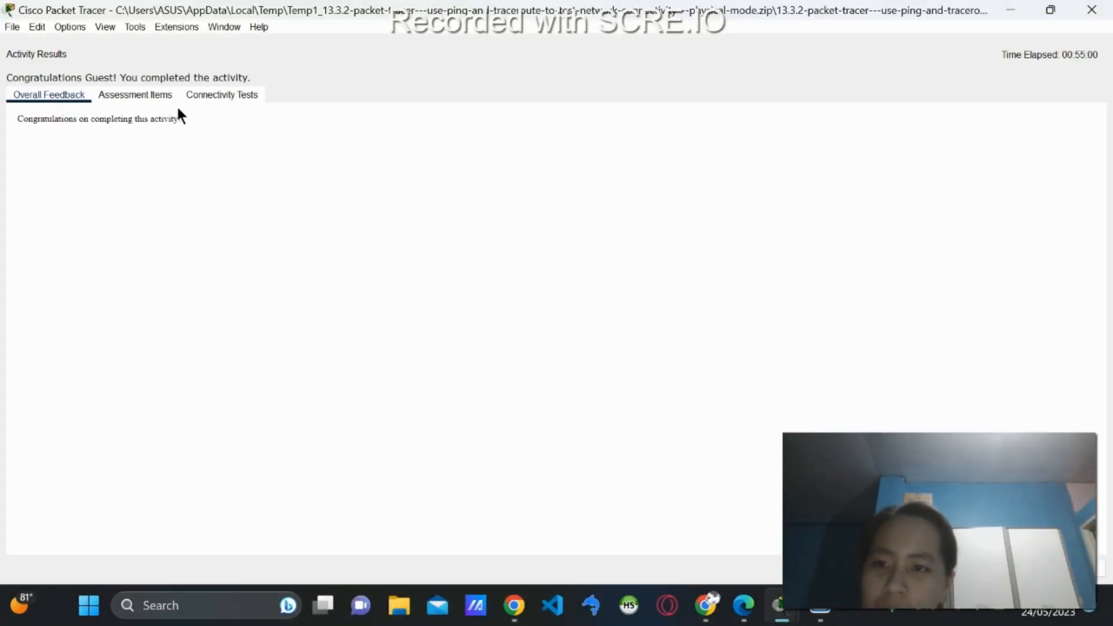
pyautogui.click(145, 96)
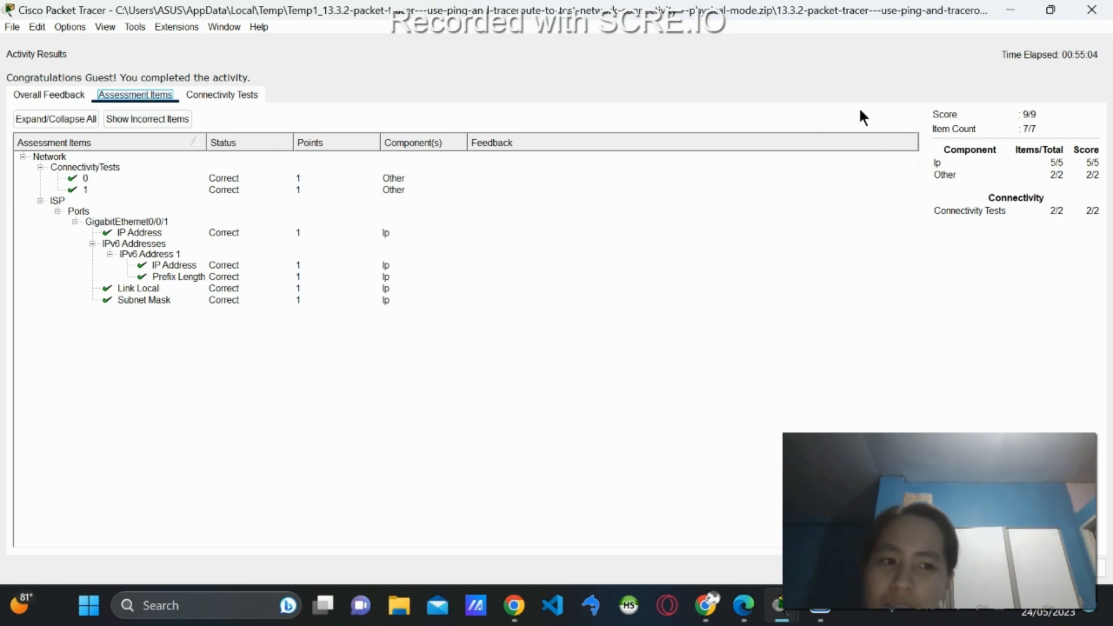
pyautogui.click(226, 94)
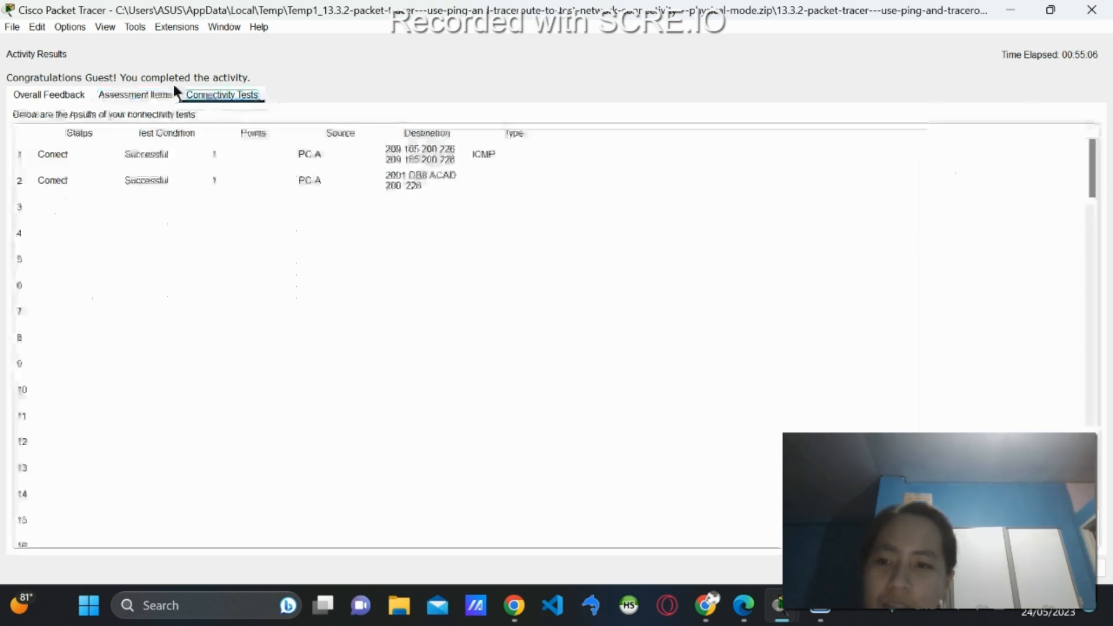
pyautogui.click(132, 95)
pyautogui.click(246, 96)
pyautogui.click(80, 101)
pyautogui.click(155, 95)
pyautogui.click(223, 95)
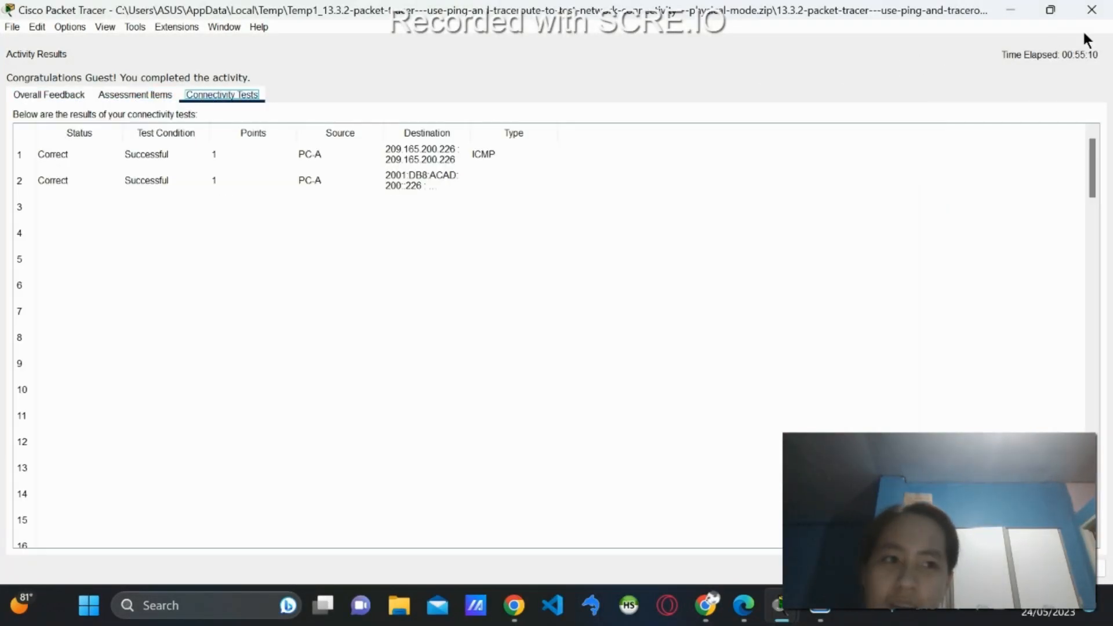
pyautogui.click(1095, 8)
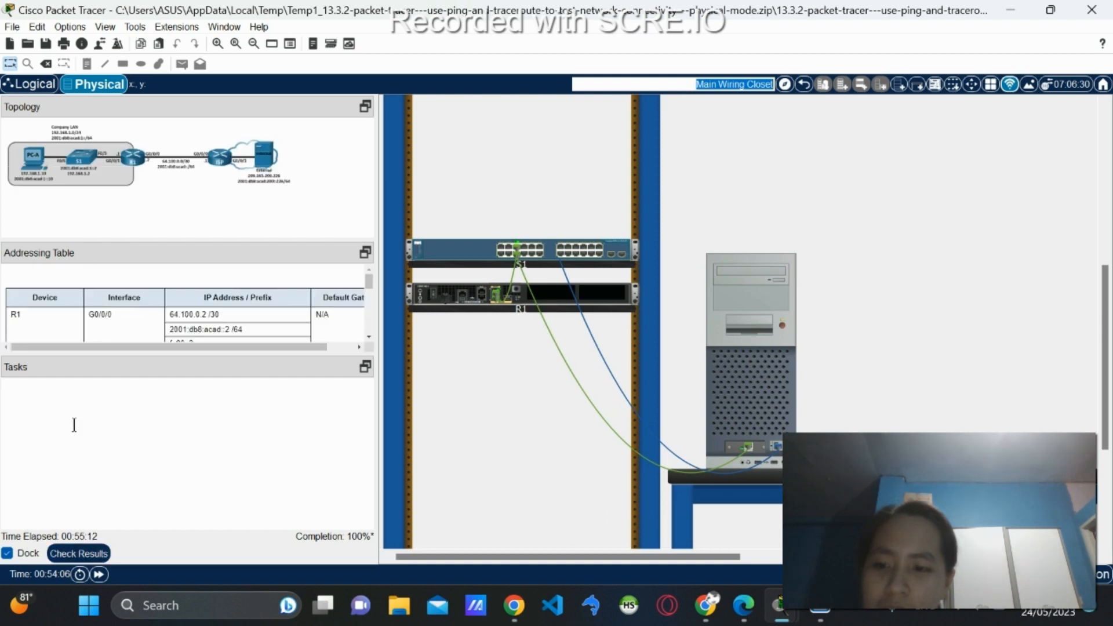
pyautogui.scroll(-10, 355, 440)
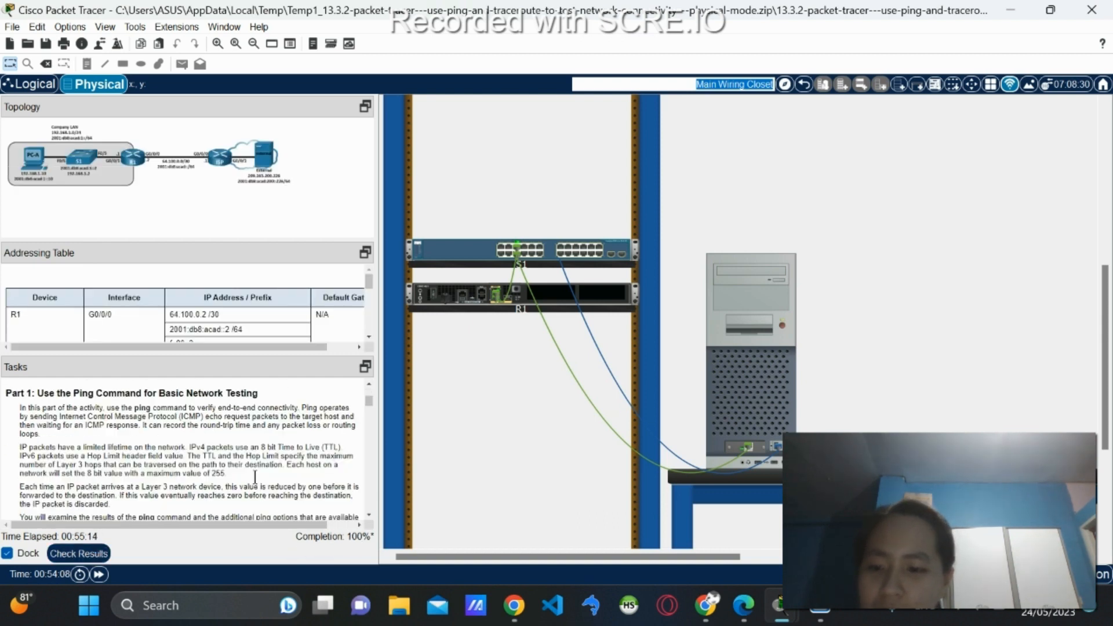
pyautogui.moveTo(370, 415); pyautogui.dragTo(378, 524)
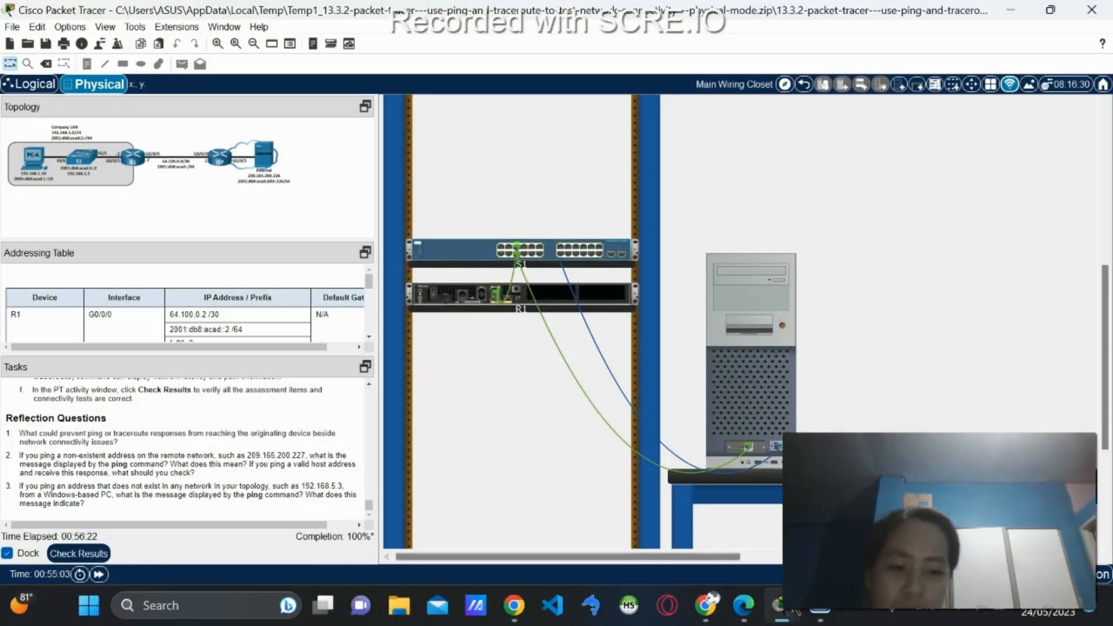
# Exit the ISP SSH session back to C:\> and begin a ping to 209.165.200.227.
pyautogui.moveTo(779, 606)
pyautogui.click(835, 516)
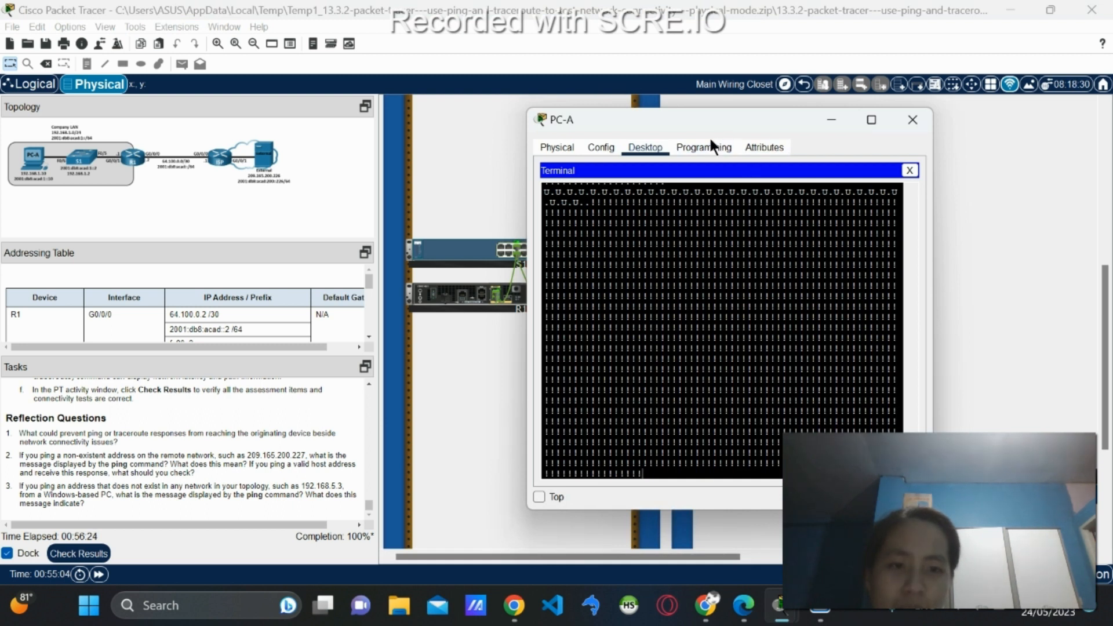
pyautogui.click(910, 170)
pyautogui.click(788, 215)
pyautogui.scroll(-7, 770, 388)
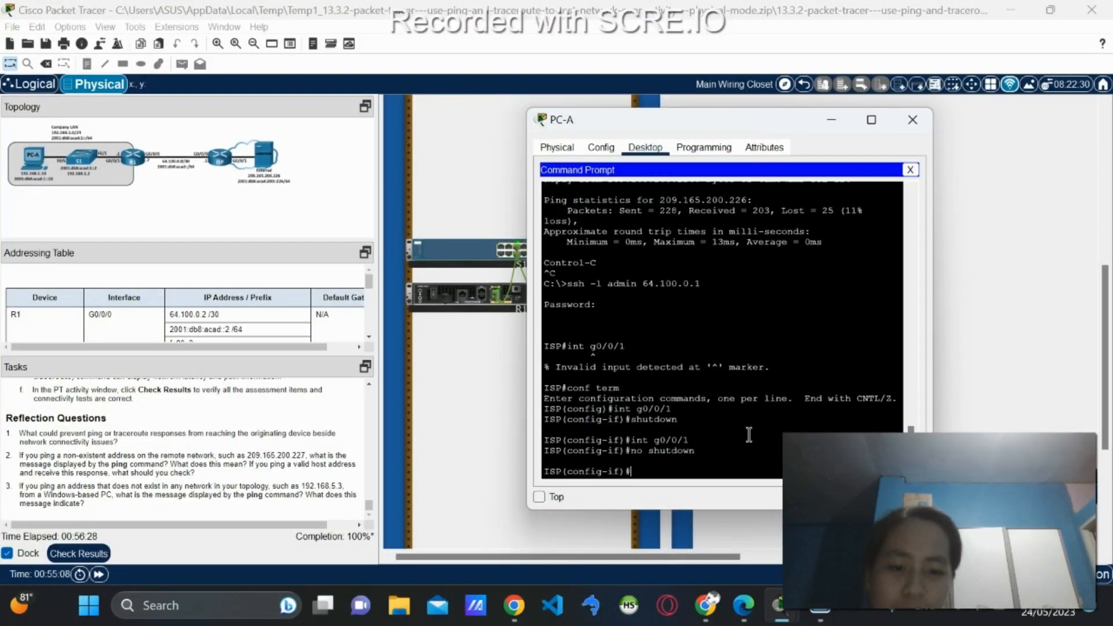
pyautogui.write('exit')
pyautogui.press('Return')
pyautogui.write('exit')
pyautogui.press('Return')
pyautogui.write('exit')
pyautogui.press('Return')
pyautogui.write('ping')
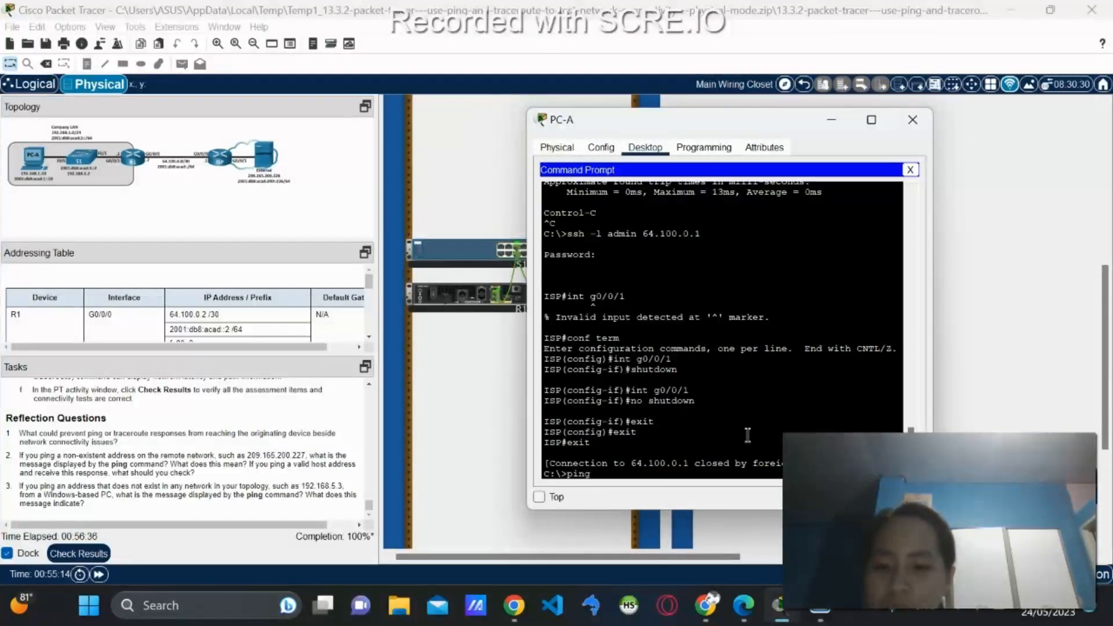
pyautogui.write('2 ')
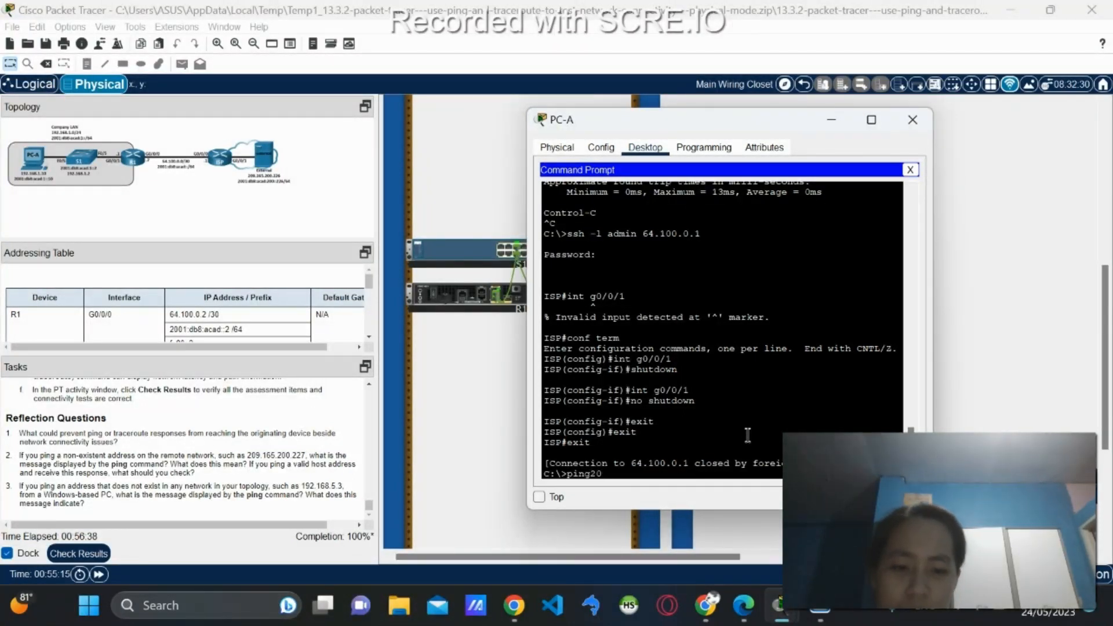
pyautogui.write('209.')
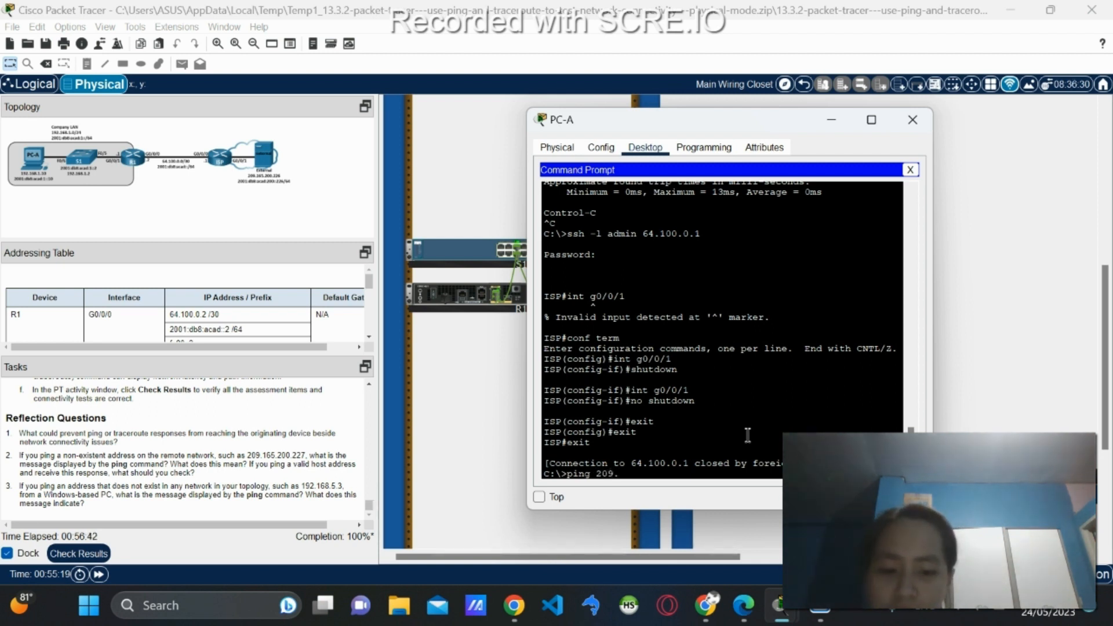
pyautogui.write('165')
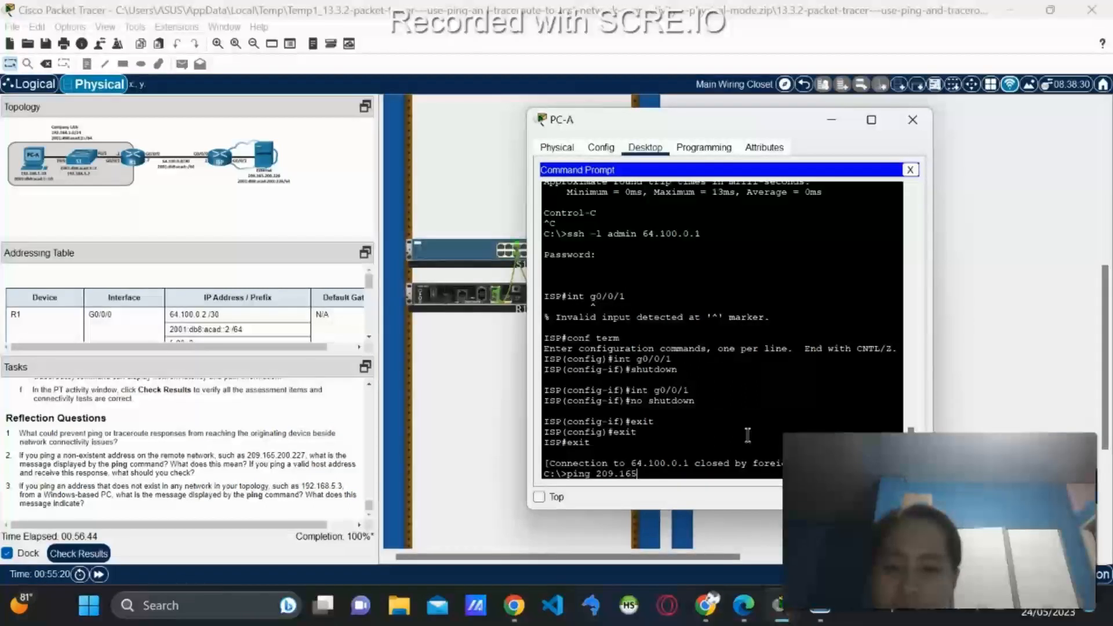
pyautogui.write('.2')
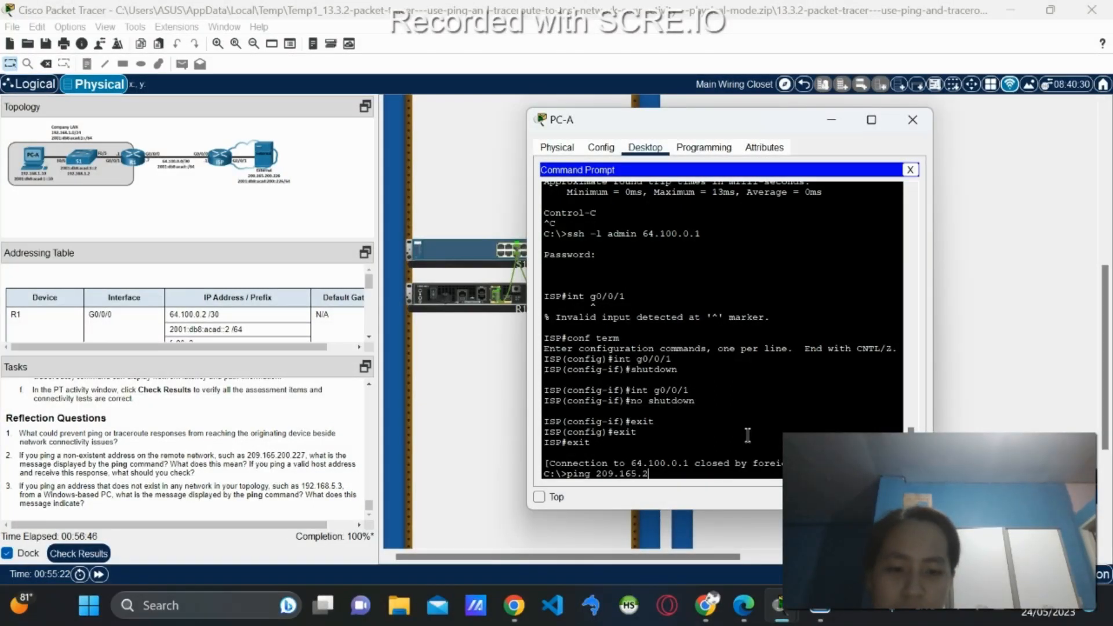
pyautogui.write('00.227')
# Run the ping to nonexistent 209.165.200.227 from PC-A; all four requests time out.
pyautogui.press('Return')
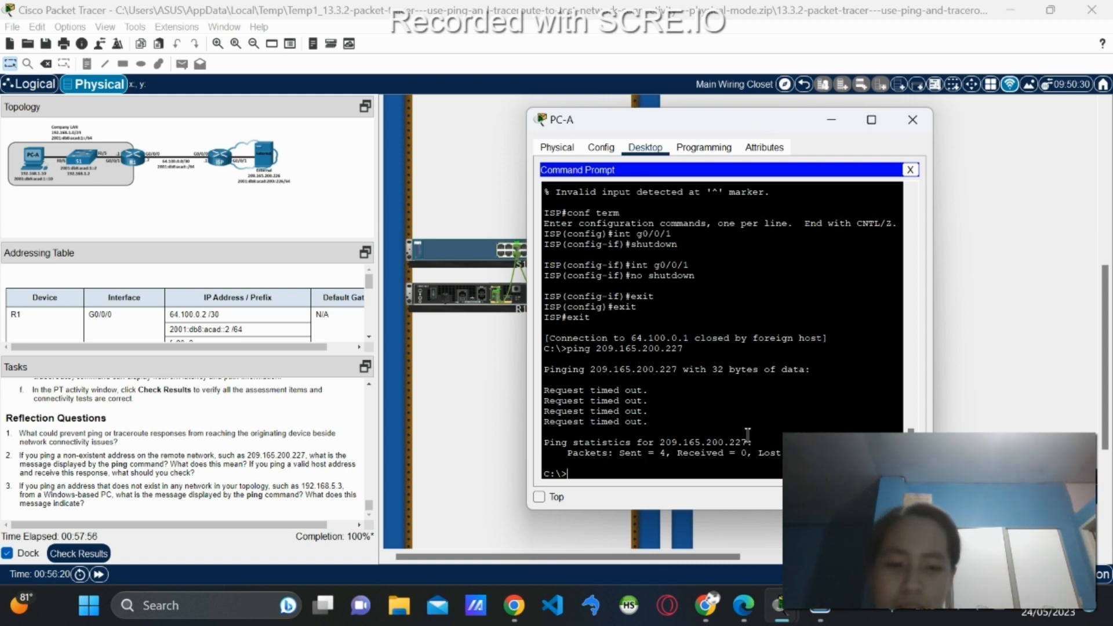
# Ping 192.168.5.3 from PC-A's Command Prompt, correcting a typo in the command.
pyautogui.write('ping')
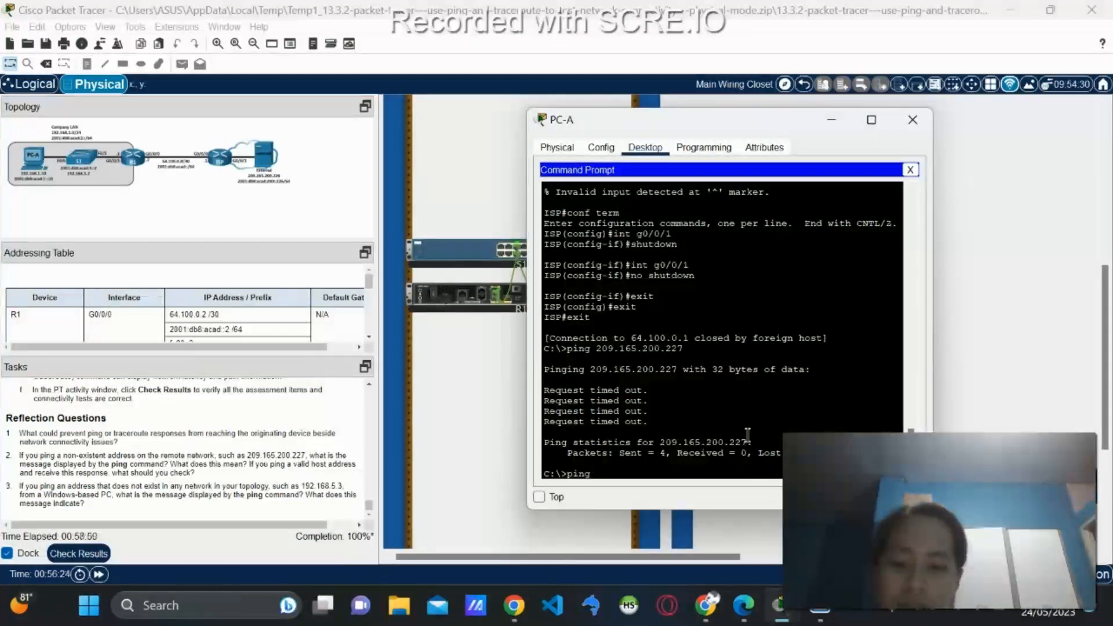
pyautogui.write('192')
pyautogui.press('BackSpace')
pyautogui.press('BackSpace')
pyautogui.write('2')
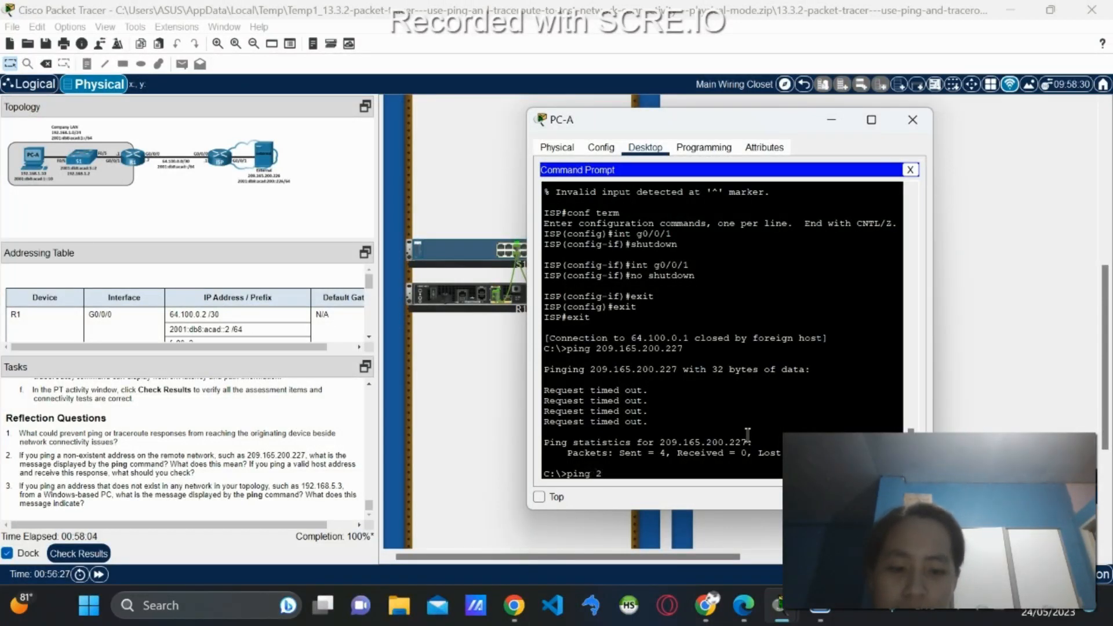
pyautogui.press('BackSpace')
pyautogui.write('192')
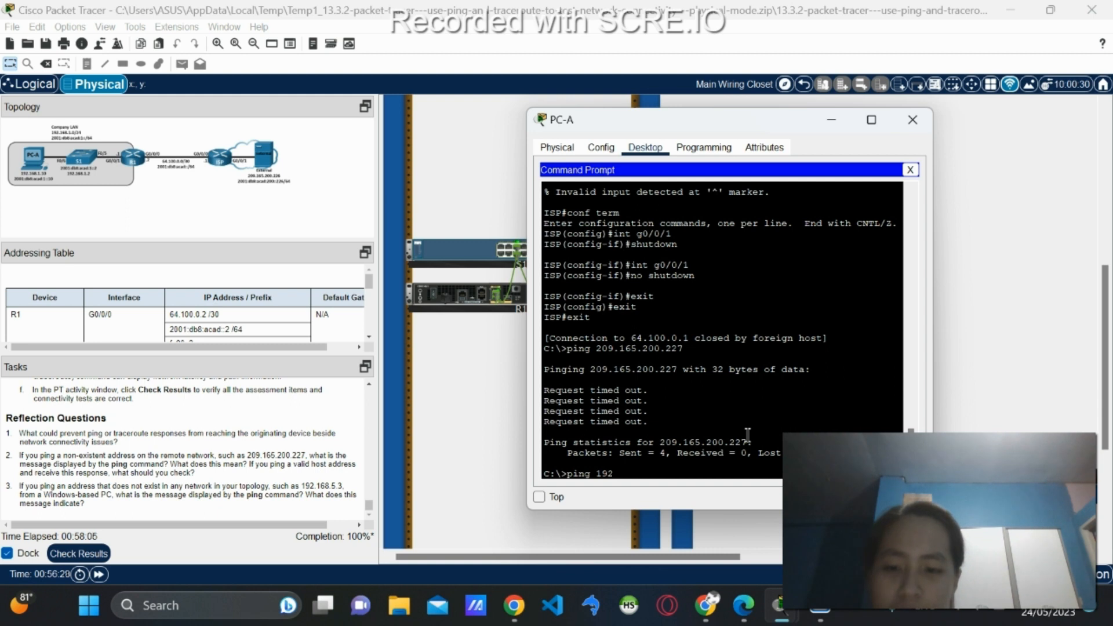
pyautogui.write('.16')
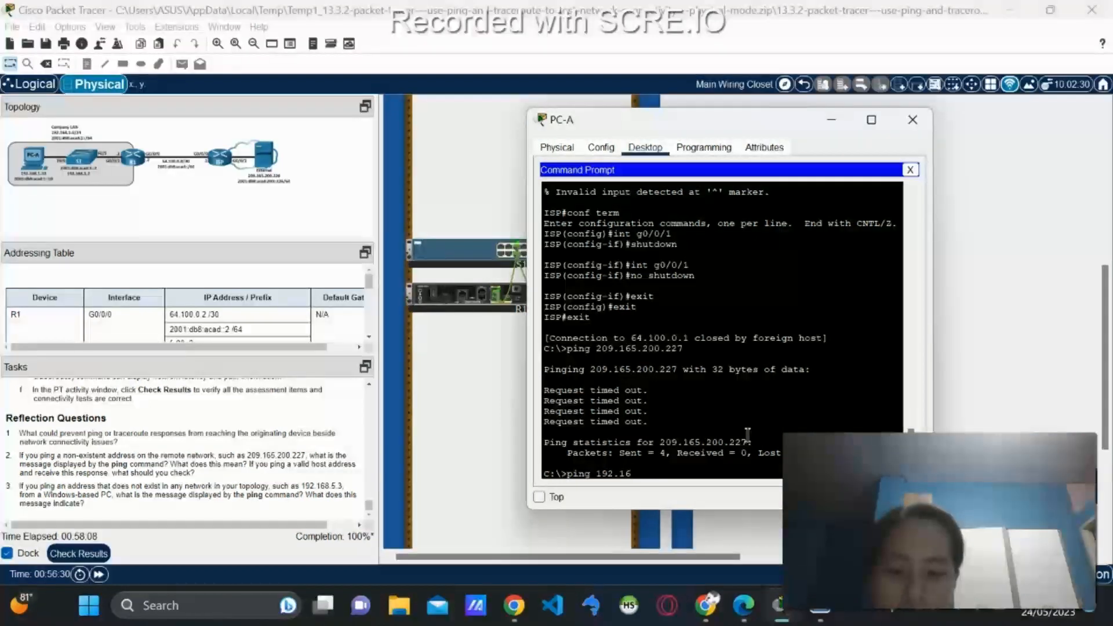
pyautogui.write('8')
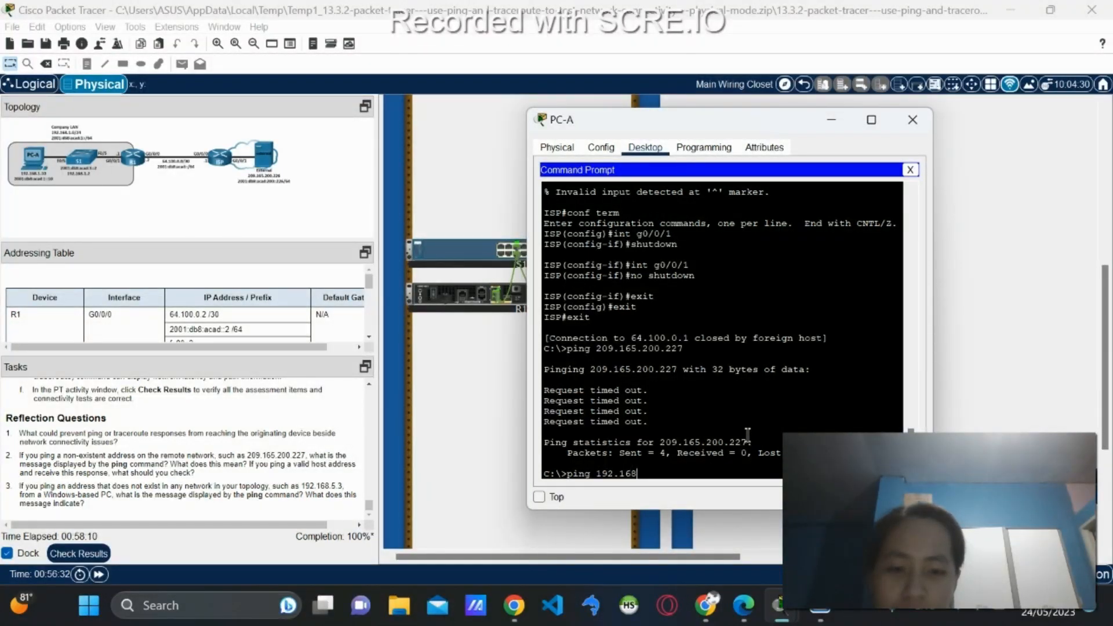
pyautogui.write('.')
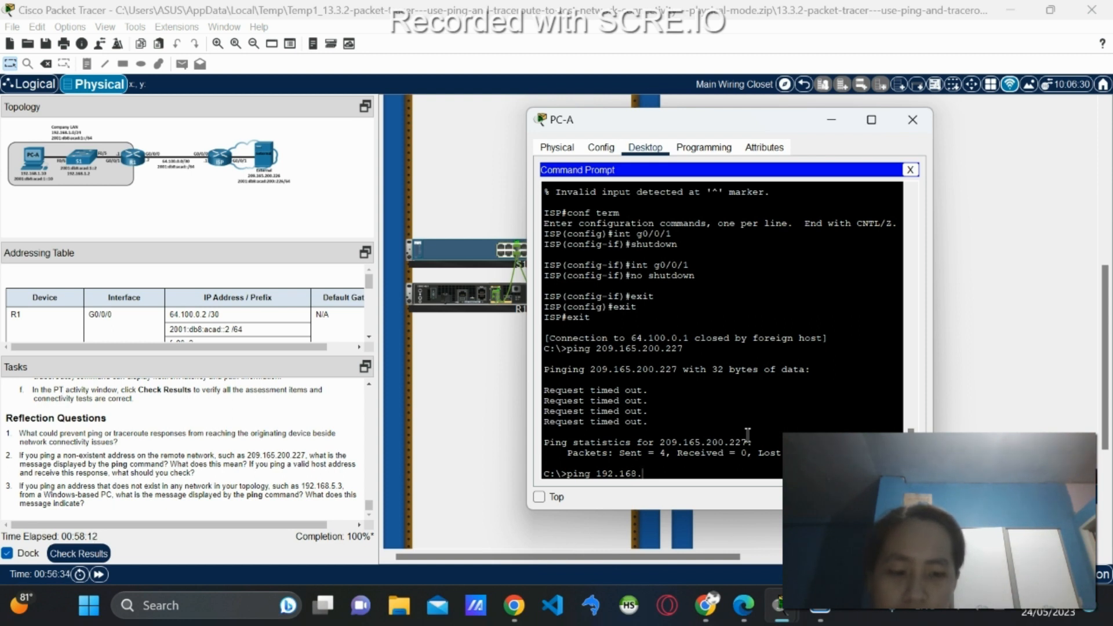
pyautogui.write('5.3')
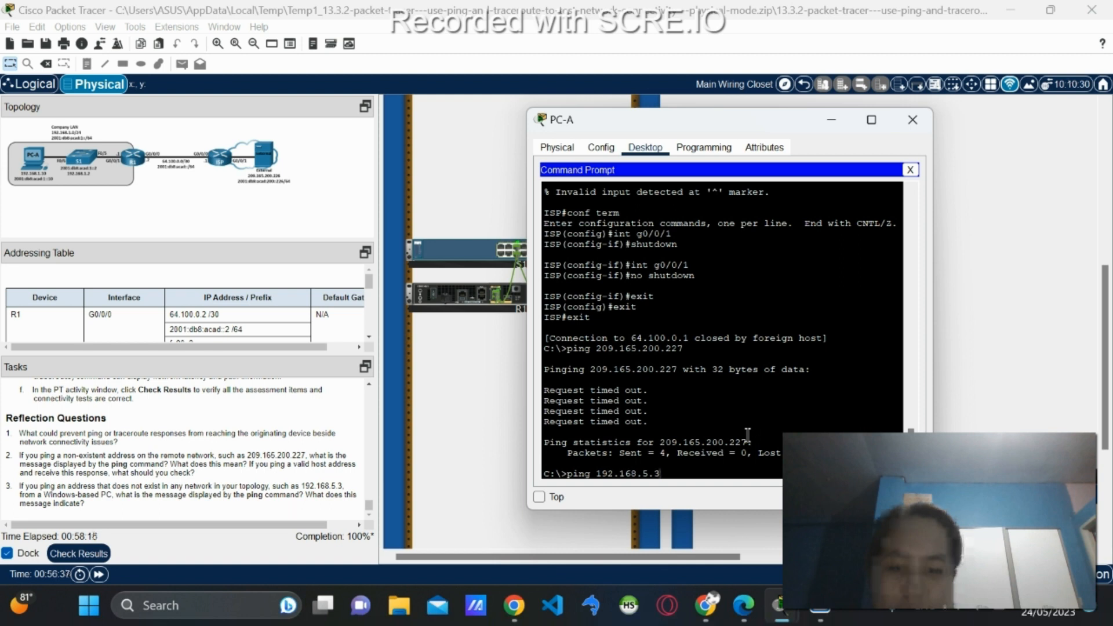
pyautogui.press('Return')
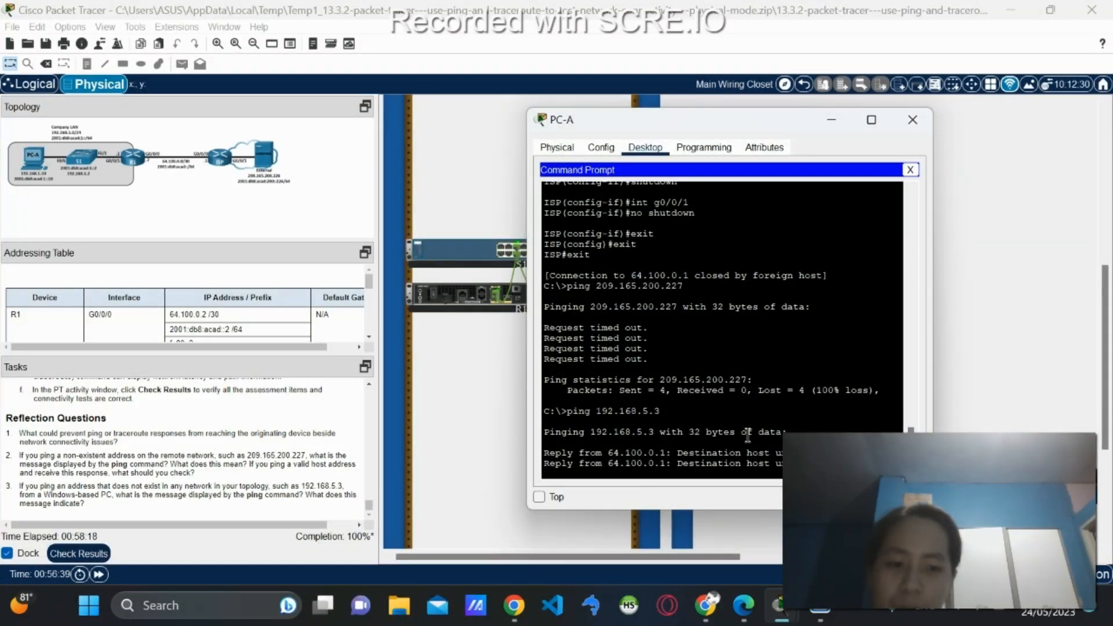